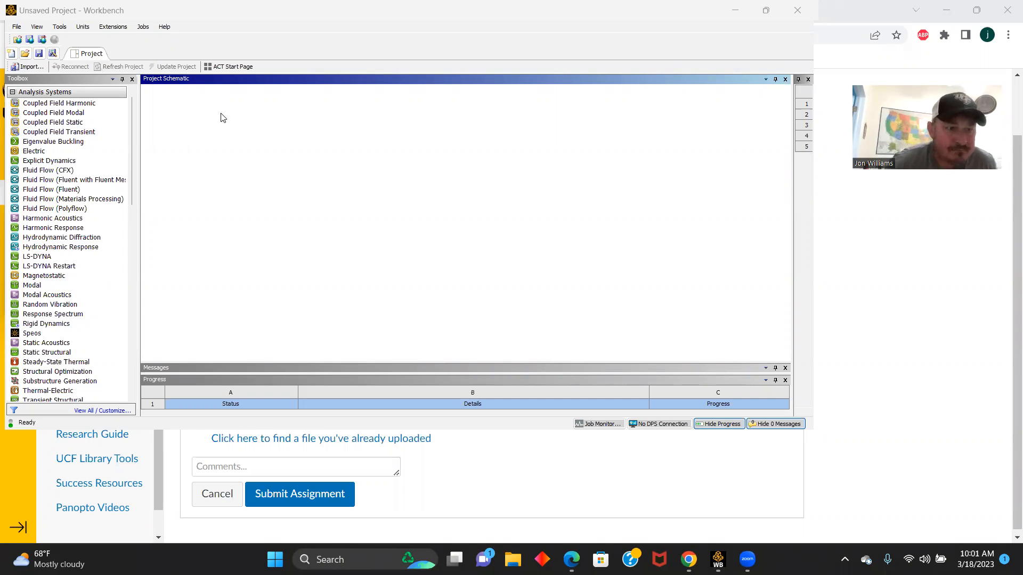
- Add a Fluid Flow (Fluent) analysis system to the project and open a new DesignModeler geometry for it
{"action": "double_click", "coordinate": [56, 190]}
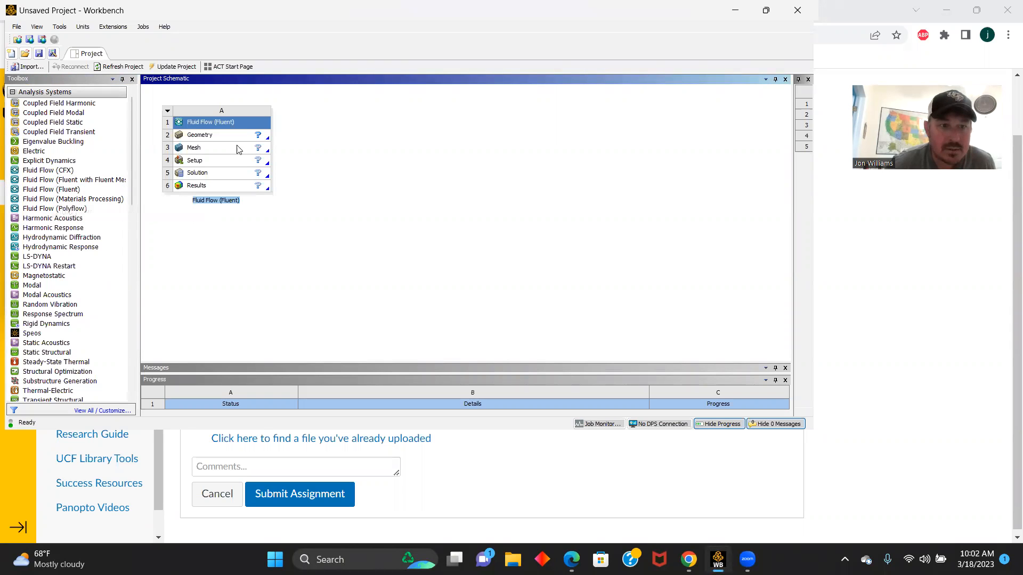
{"action": "right_click", "coordinate": [205, 137]}
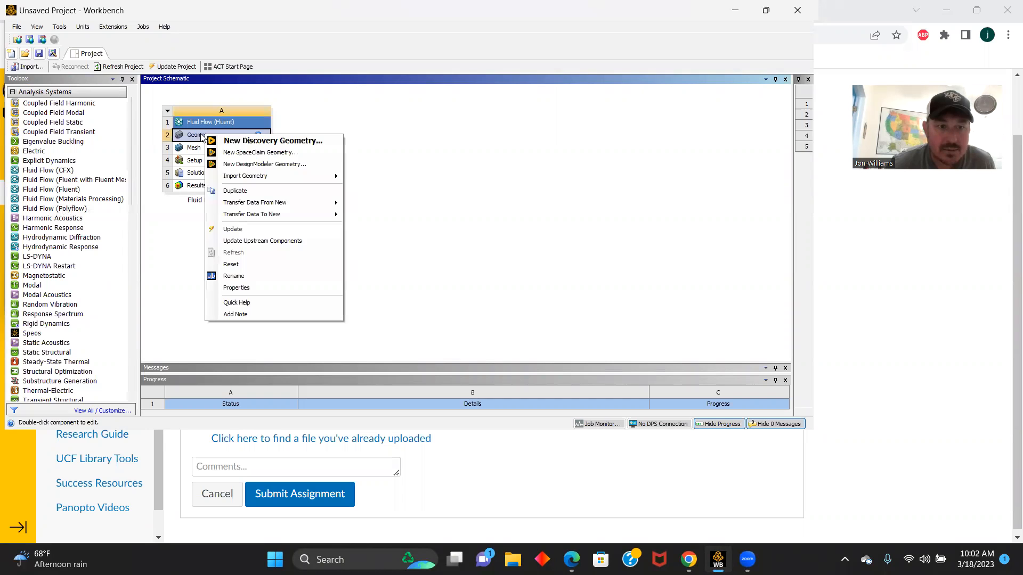
{"action": "left_click", "coordinate": [262, 168]}
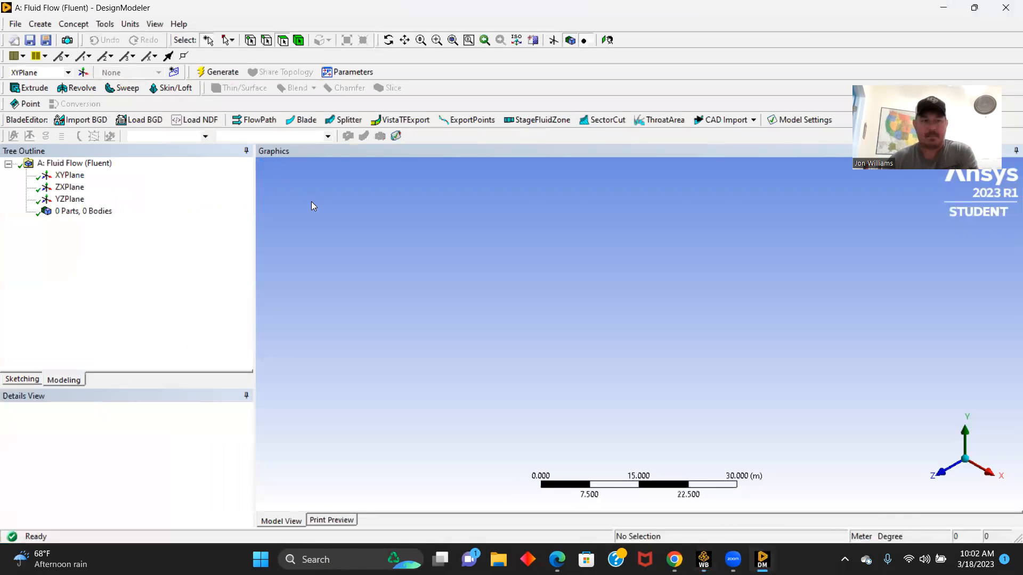
- Sketch a circle about 7.6 m in diameter centred on the origin of the XYPlane
{"action": "left_click", "coordinate": [69, 175]}
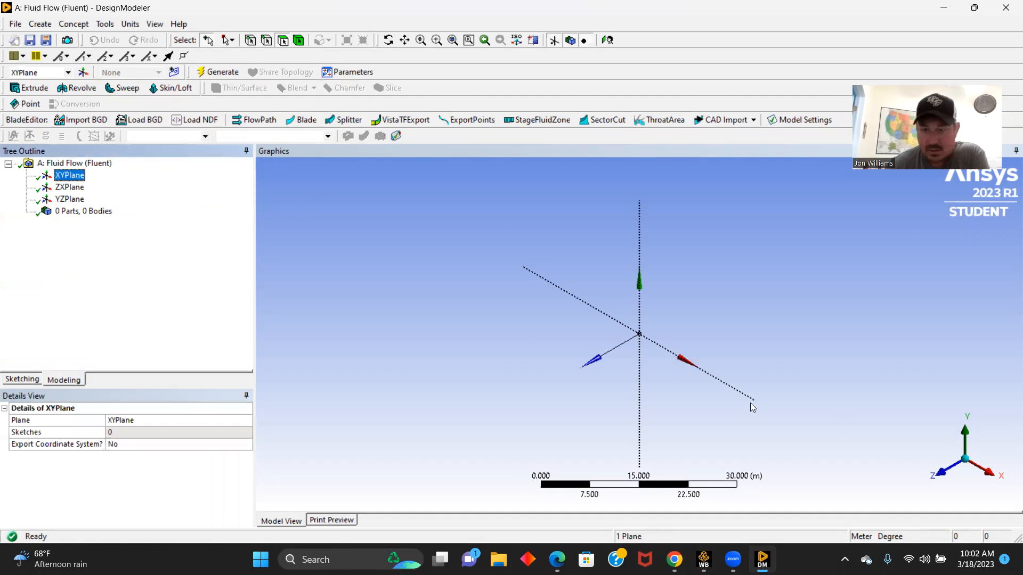
{"action": "left_click", "coordinate": [947, 471]}
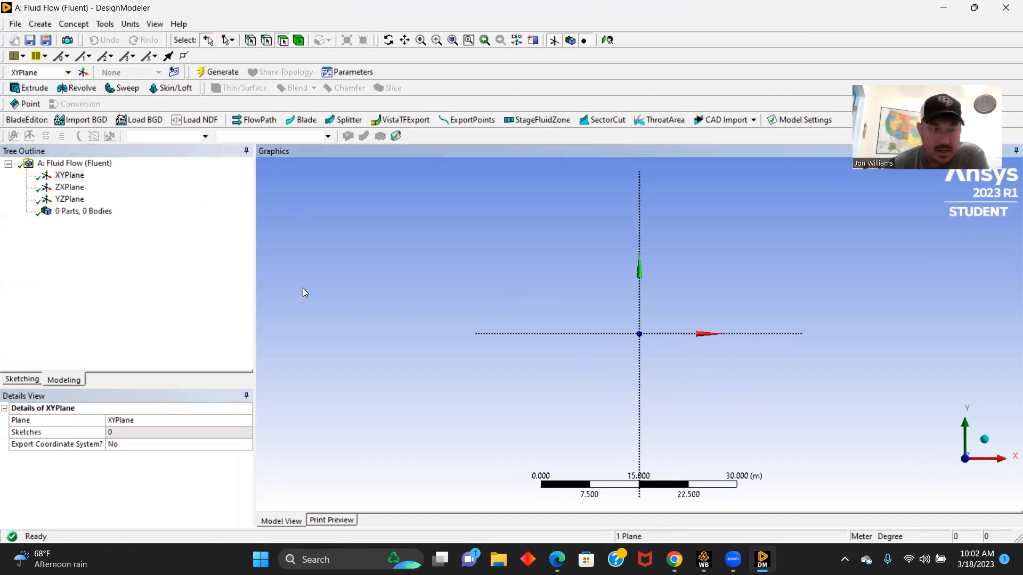
{"action": "left_click", "coordinate": [21, 379]}
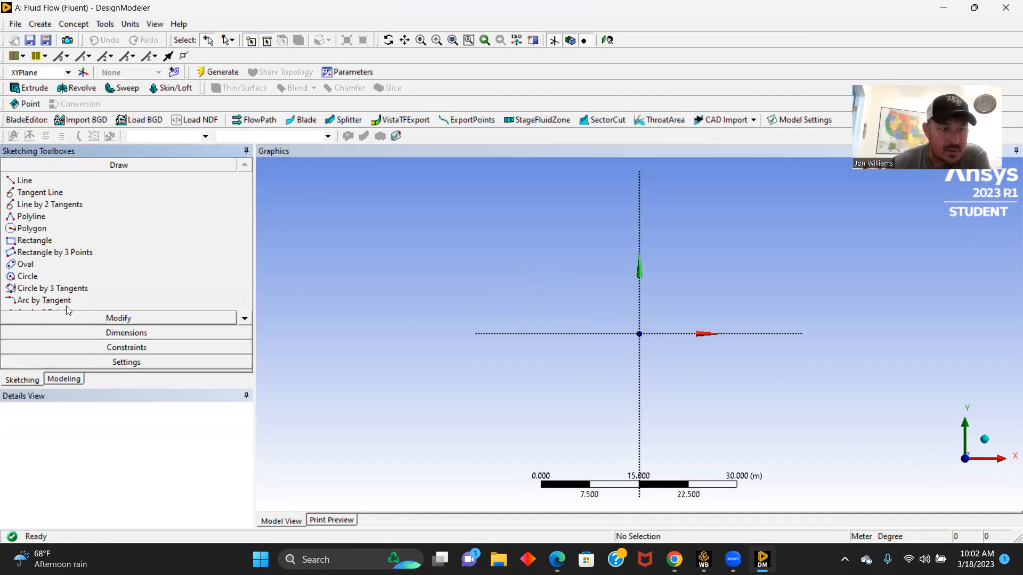
{"action": "left_click", "coordinate": [28, 277]}
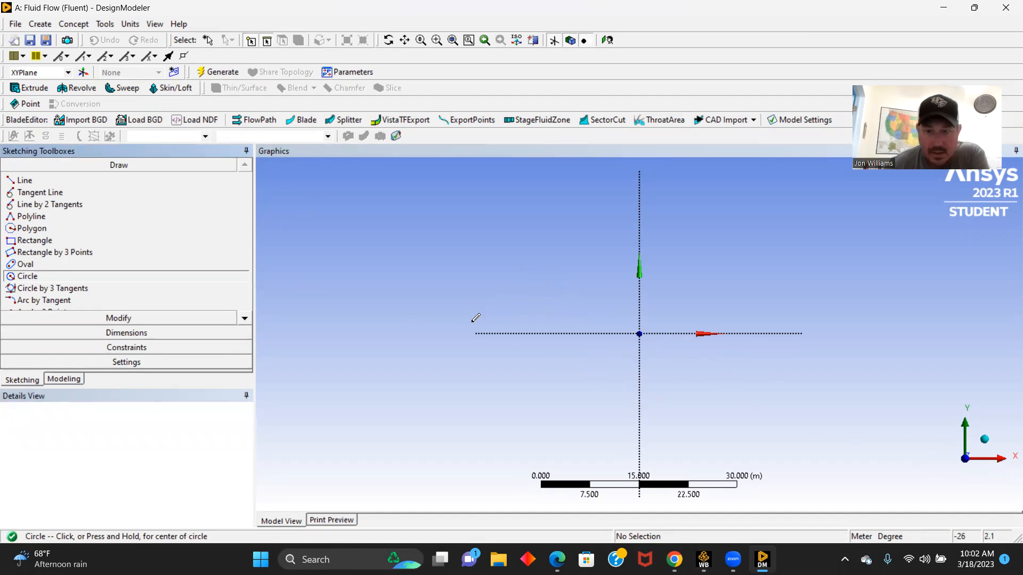
{"action": "left_click", "coordinate": [639, 333]}
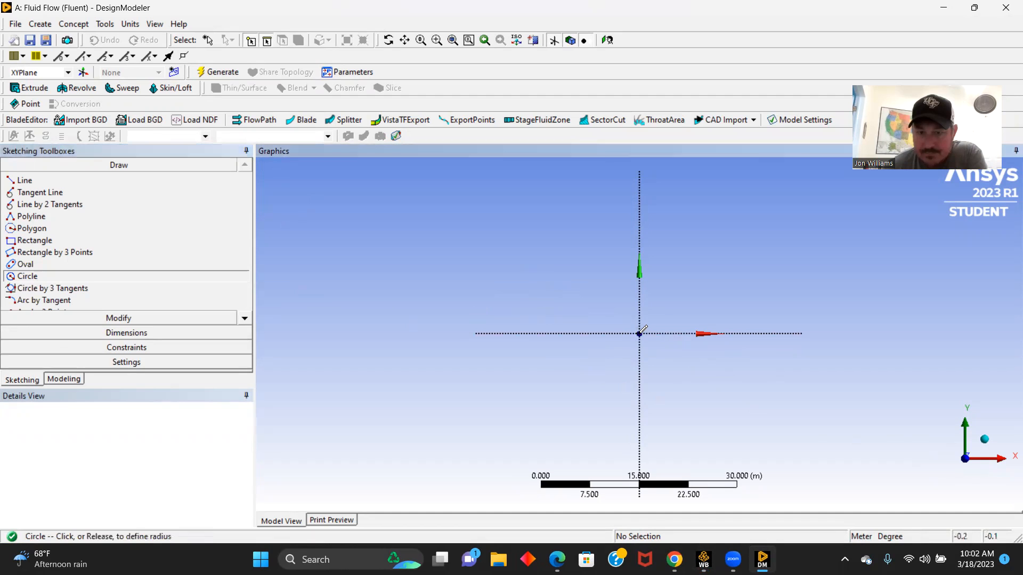
{"action": "left_click", "coordinate": [666, 333]}
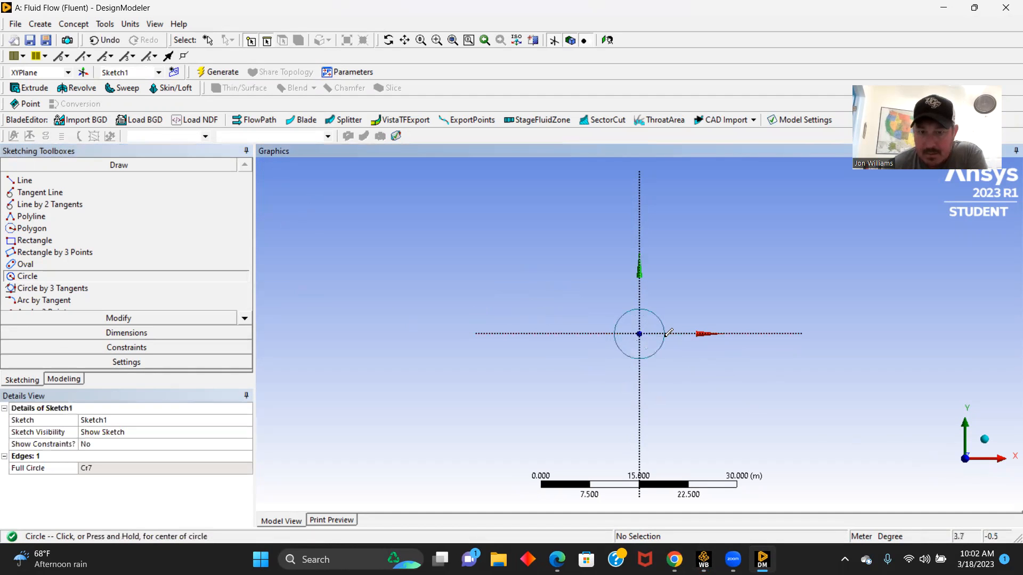
- Dimension the circle's diameter and set it to 1 m
{"action": "left_click", "coordinate": [131, 332]}
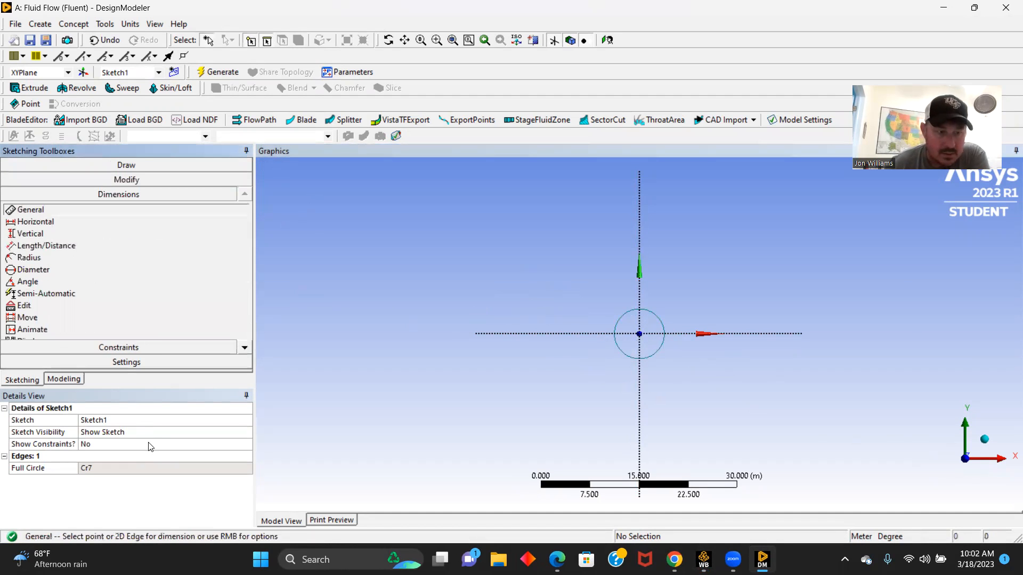
{"action": "left_click", "coordinate": [660, 319]}
{"action": "left_click", "coordinate": [711, 283]}
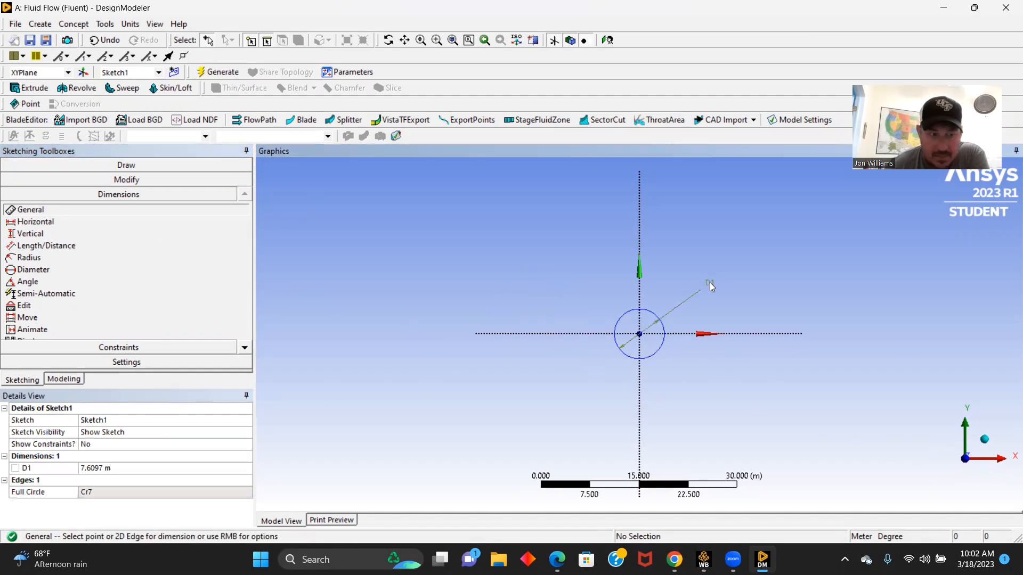
{"action": "left_click", "coordinate": [104, 469]}
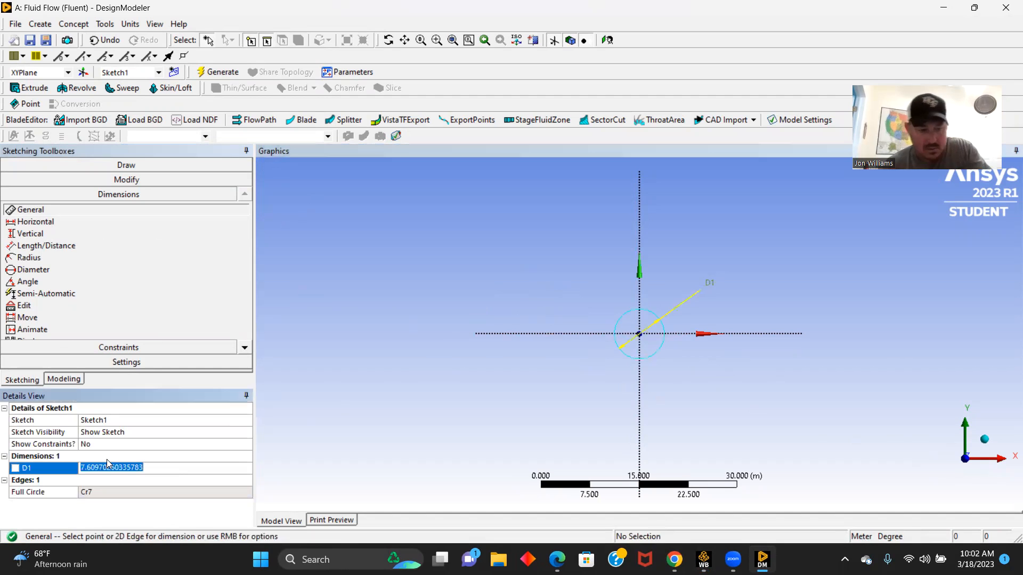
{"action": "type", "text": "1"}
{"action": "key", "text": "Return"}
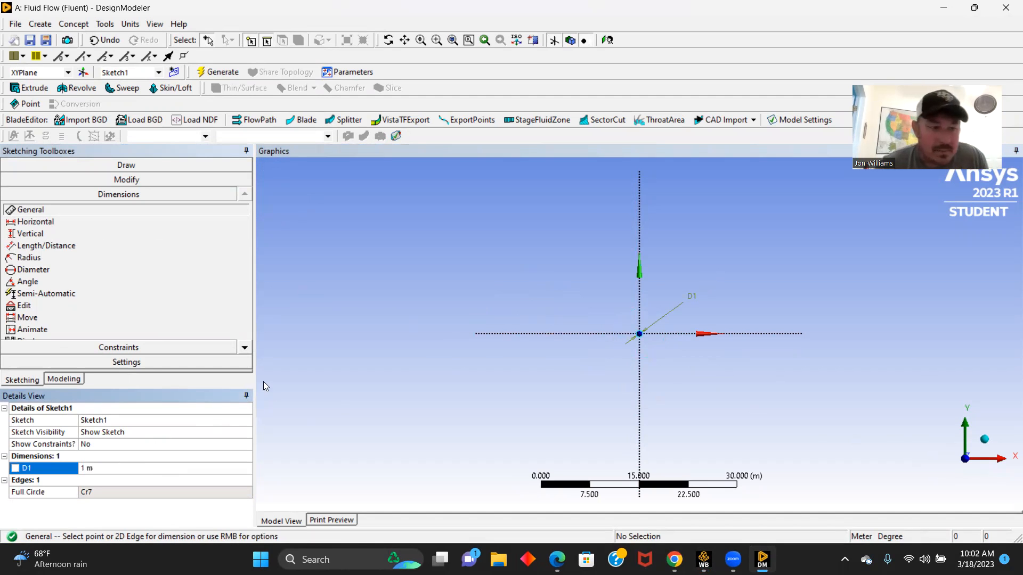
{"action": "left_click", "coordinate": [178, 164]}
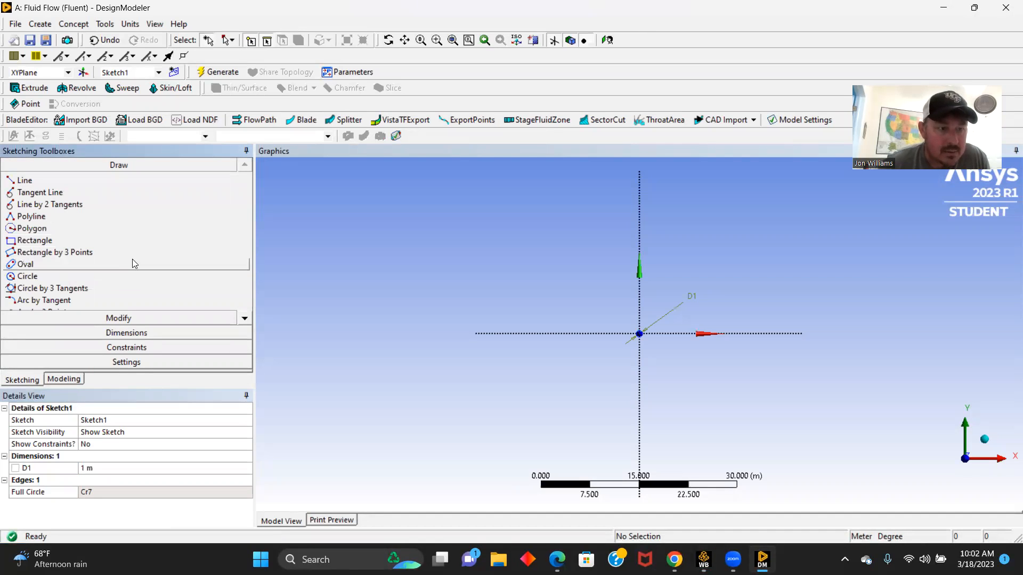
{"action": "left_click", "coordinate": [32, 181]}
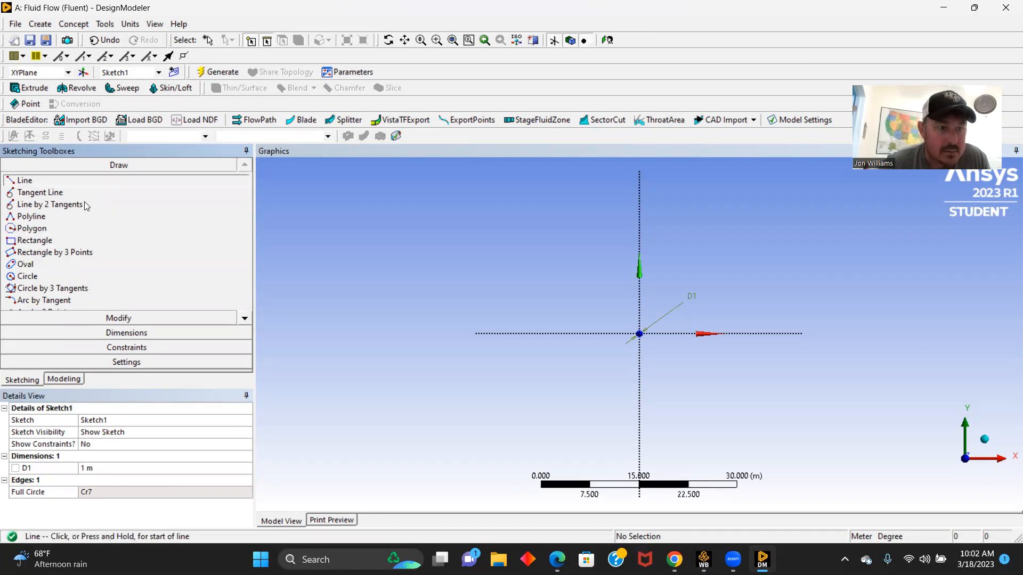
{"action": "left_click", "coordinate": [639, 333]}
{"action": "left_click", "coordinate": [640, 326]}
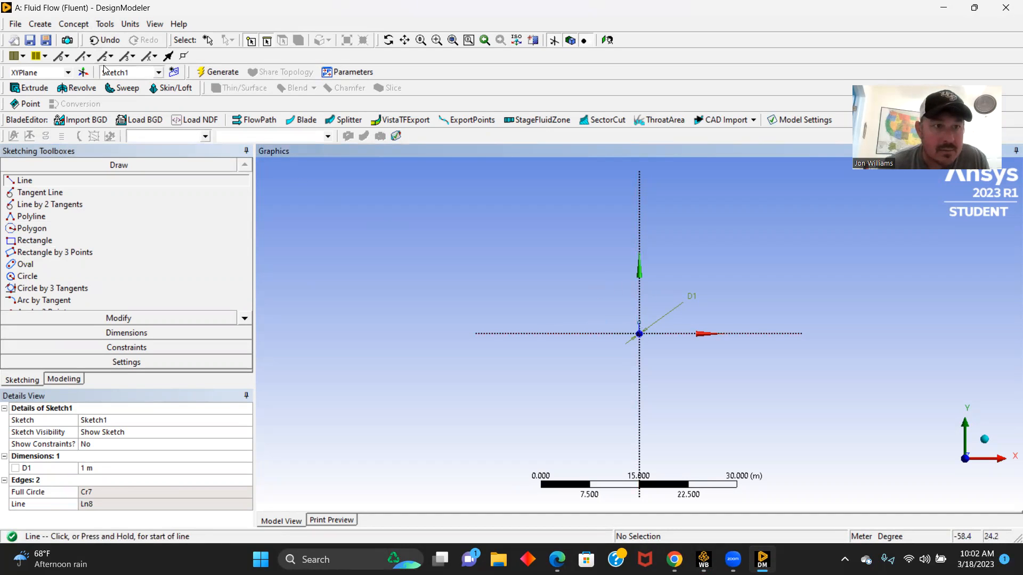
{"action": "left_click", "coordinate": [106, 40]}
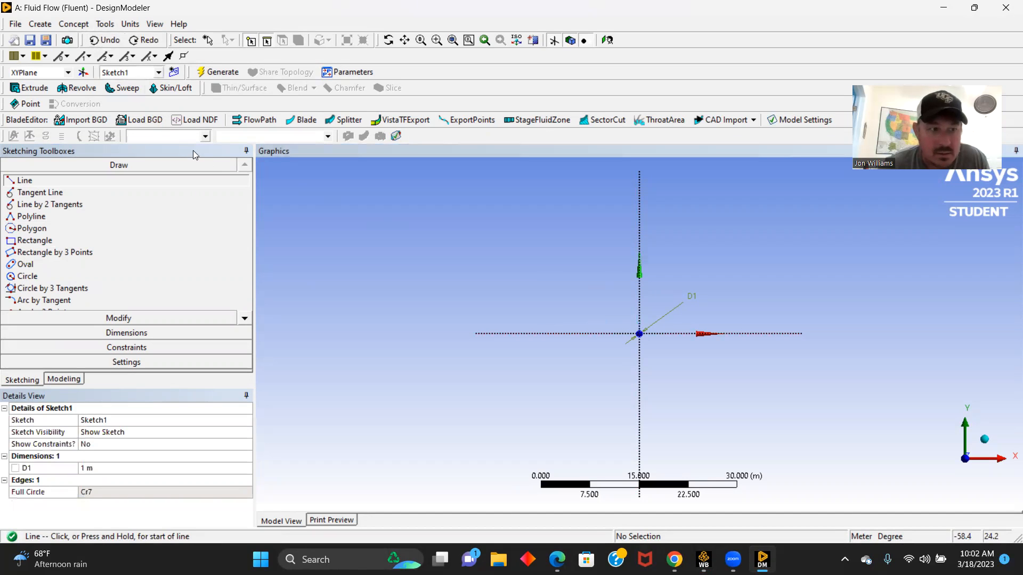
- Draw two lines from the origin, one about 24.5 m up the Y axis and one about 24.4 m along the positive X axis
{"action": "left_click", "coordinate": [639, 333]}
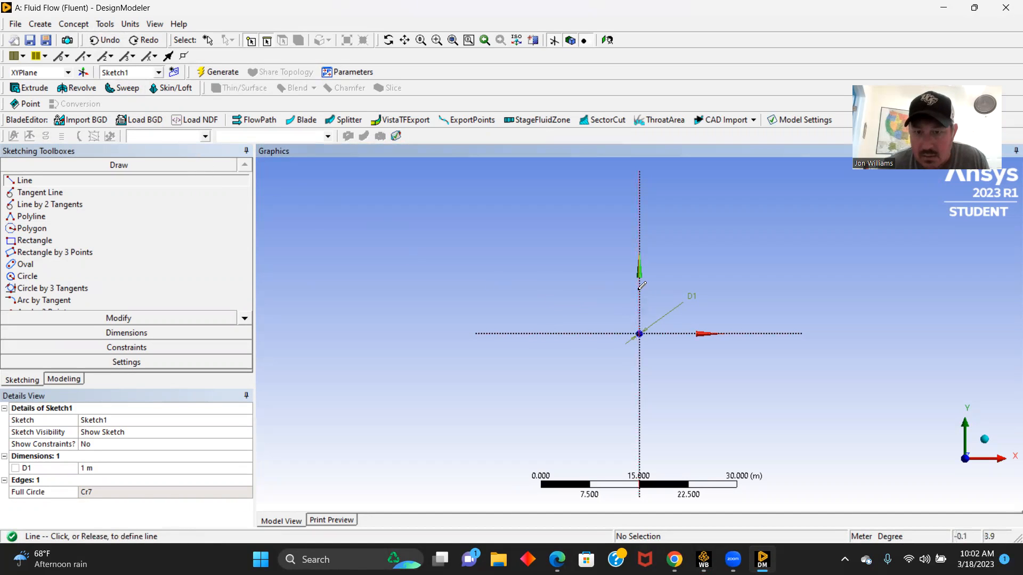
{"action": "left_click", "coordinate": [640, 173]}
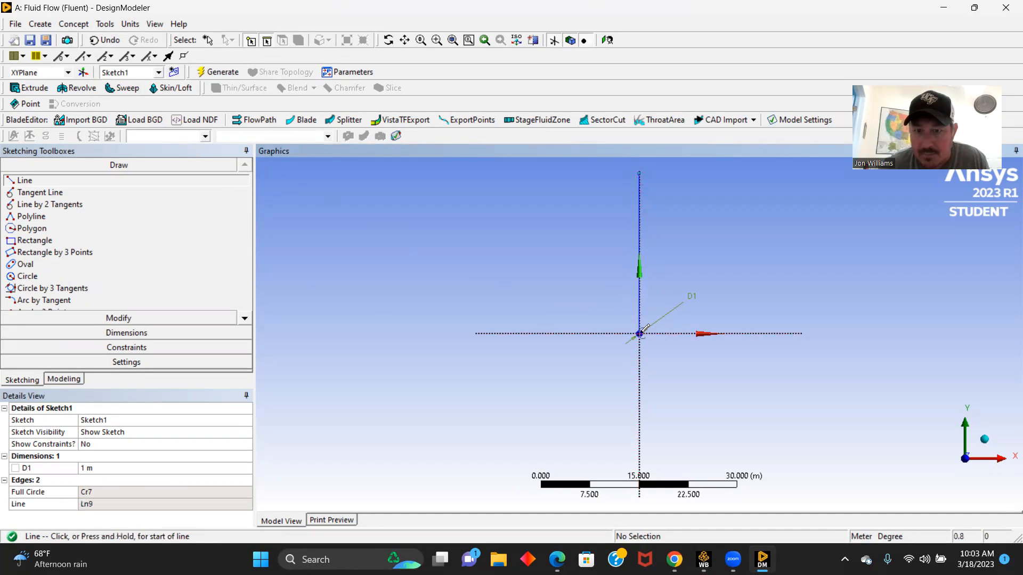
{"action": "left_click", "coordinate": [799, 333]}
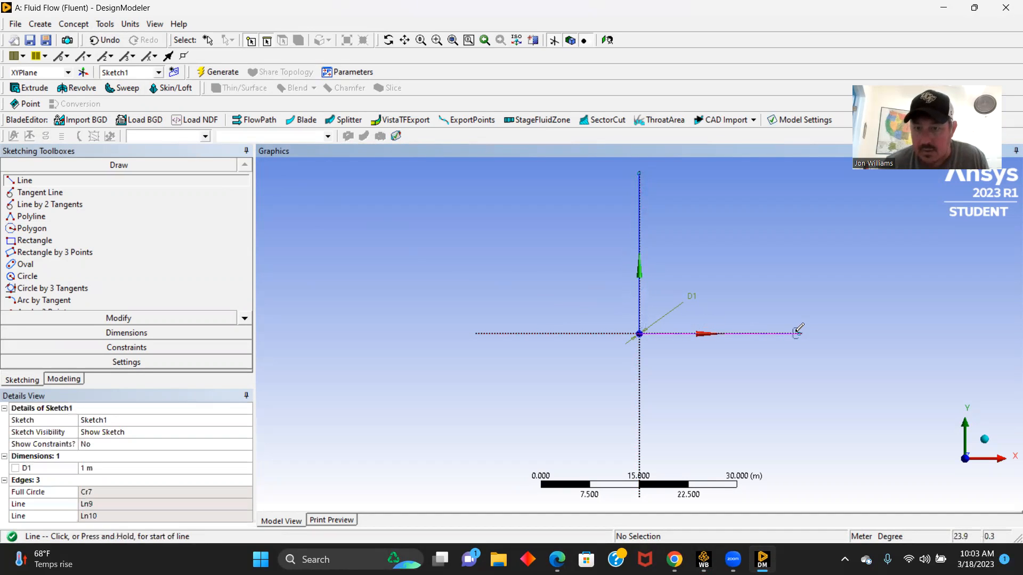
- Dimension the vertical line's length and set it to 25 m
{"action": "left_click", "coordinate": [126, 333]}
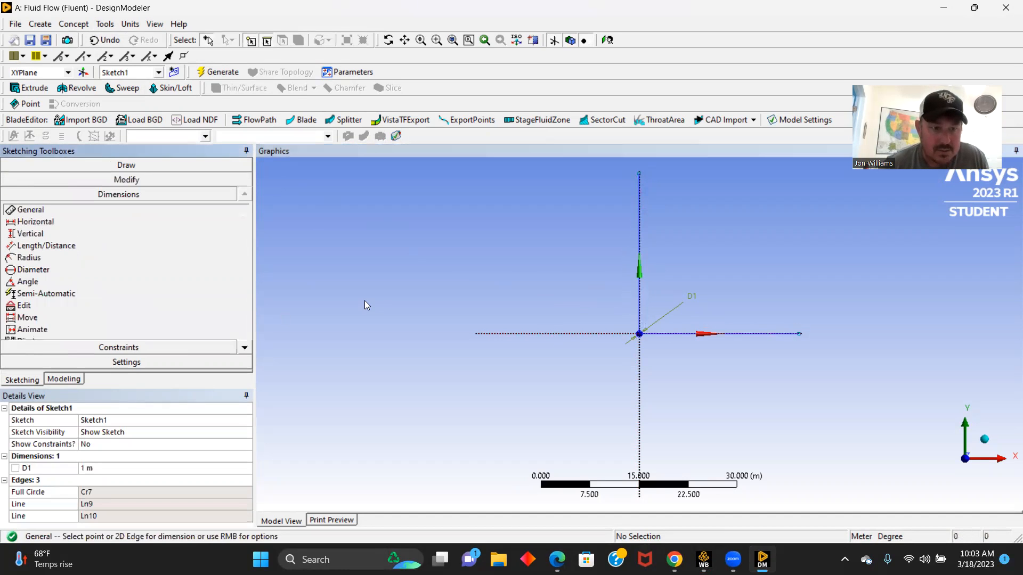
{"action": "left_click", "coordinate": [640, 235]}
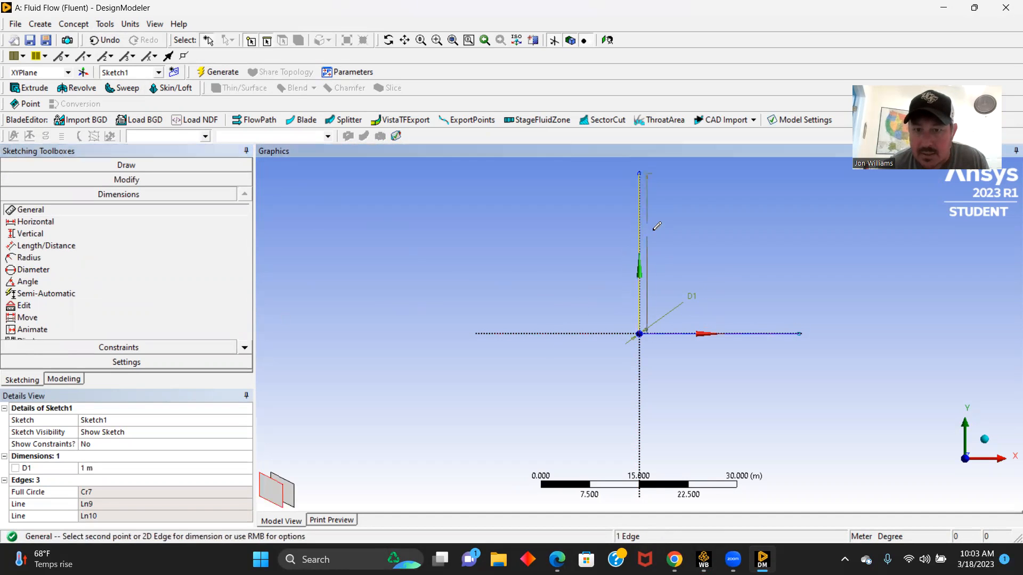
{"action": "left_click", "coordinate": [681, 233]}
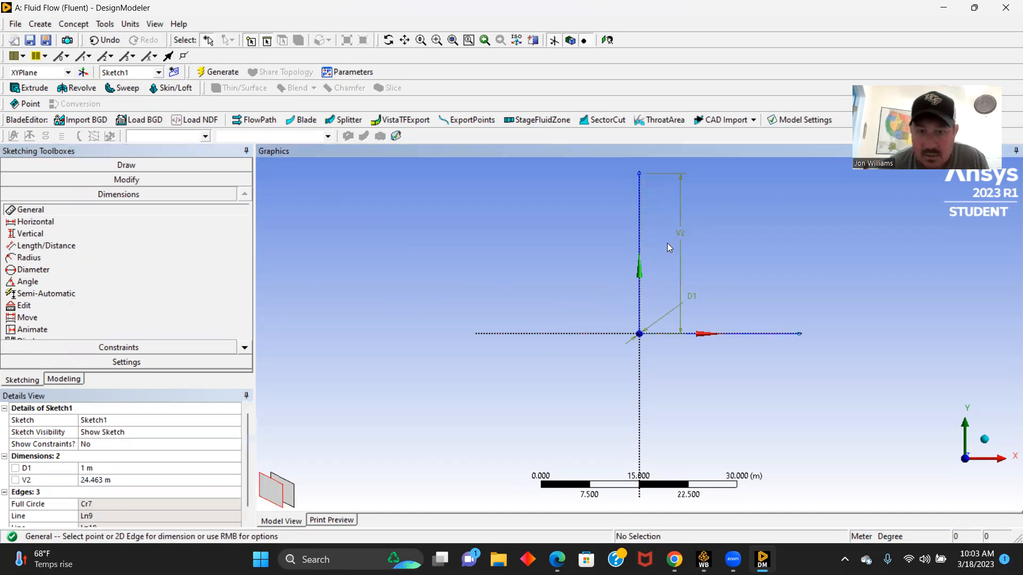
{"action": "left_click", "coordinate": [98, 481]}
{"action": "type", "text": "2"}
{"action": "key", "text": "Return"}
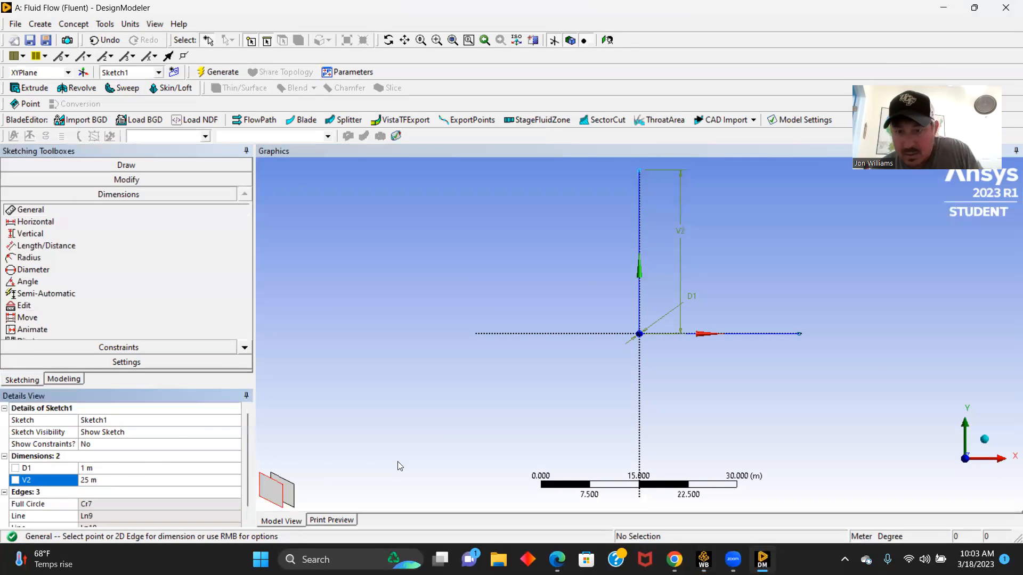
- Dimension the horizontal line's length below it and set it to 25 m
{"action": "left_click", "coordinate": [759, 334]}
{"action": "left_click", "coordinate": [756, 382]}
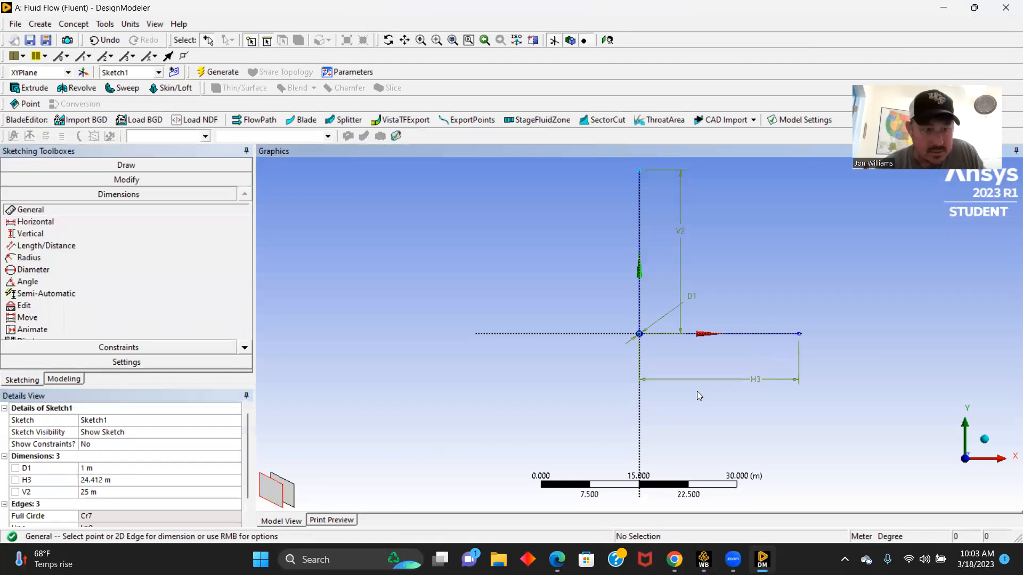
{"action": "left_click", "coordinate": [102, 479]}
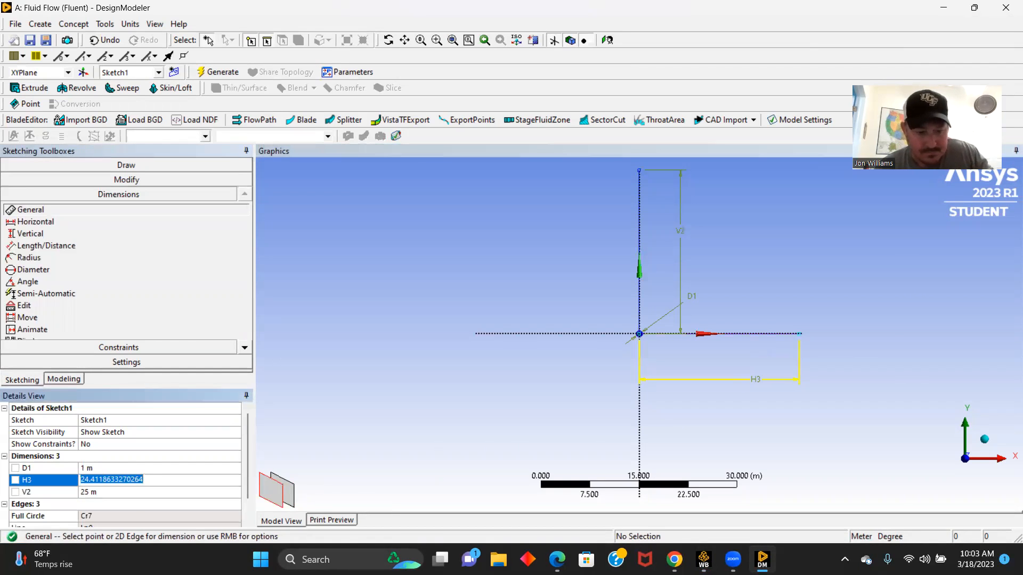
{"action": "type", "text": "25"}
{"action": "key", "text": "Return"}
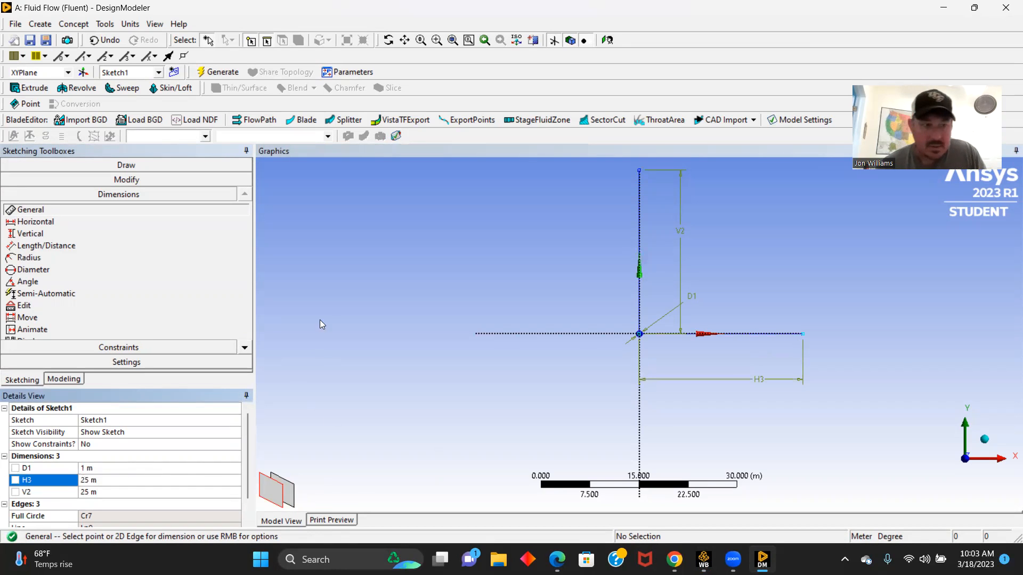
- Draw a rectangle around the origin that encloses the circle, using the Rectangle tool
{"action": "left_click", "coordinate": [126, 165]}
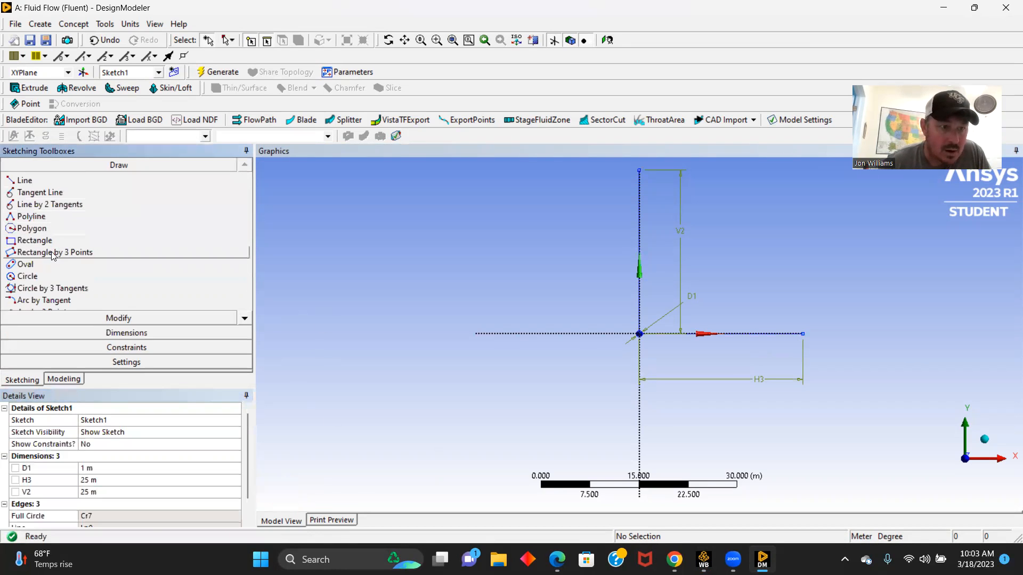
{"action": "left_click", "coordinate": [35, 241]}
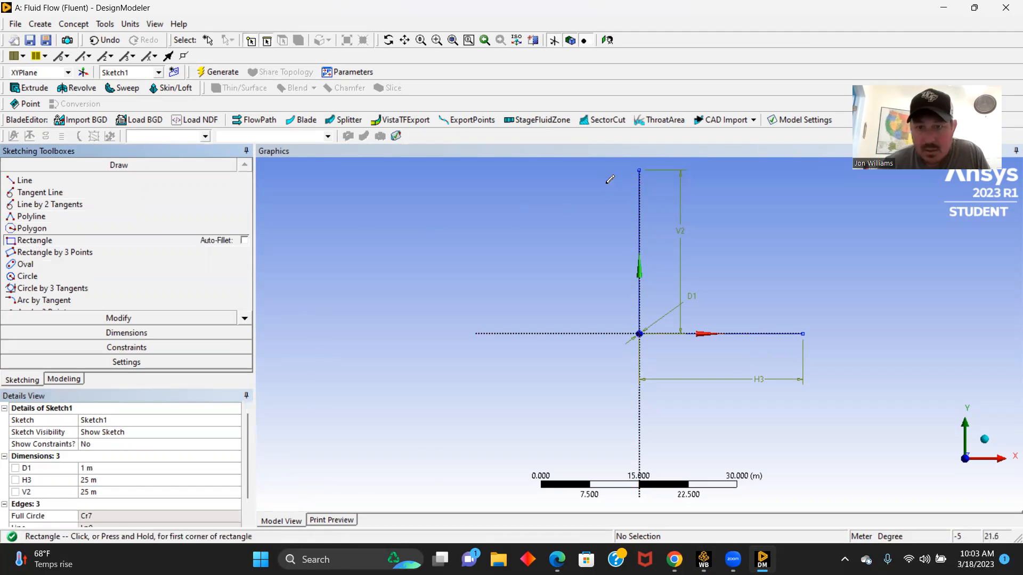
{"action": "left_click", "coordinate": [567, 188]}
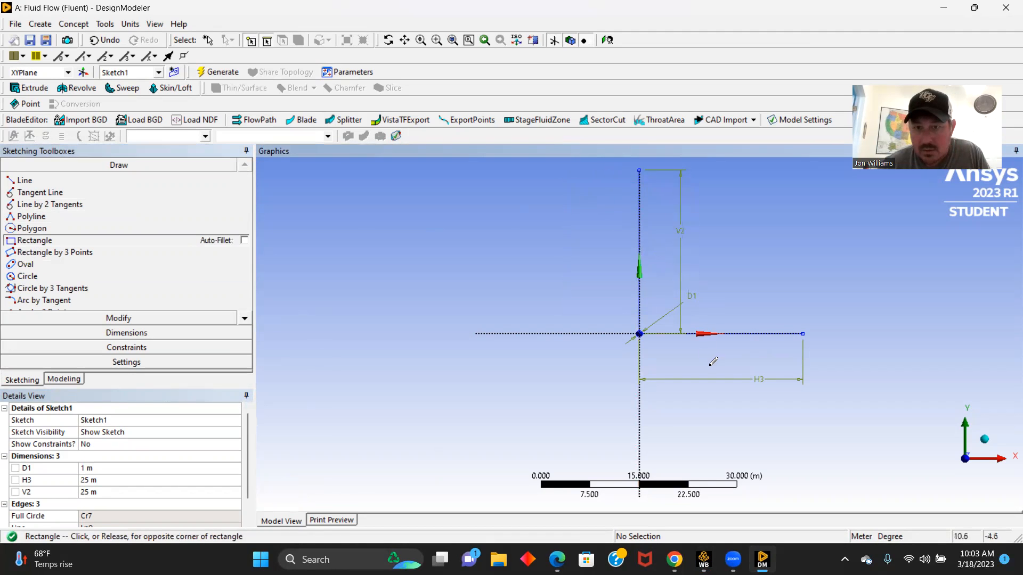
{"action": "left_click", "coordinate": [781, 453]}
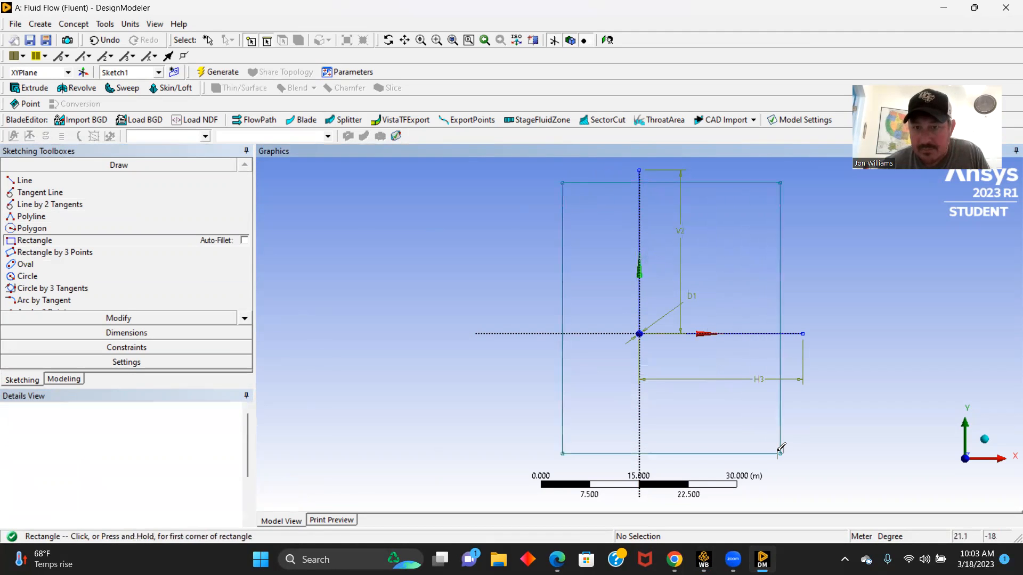
- Apply Midpoint constraints tying the rectangle's upper edge to the vertical line's end and its right edge to the horizontal line's end
{"action": "left_click", "coordinate": [120, 347]}
{"action": "left_click", "coordinate": [53, 300]}
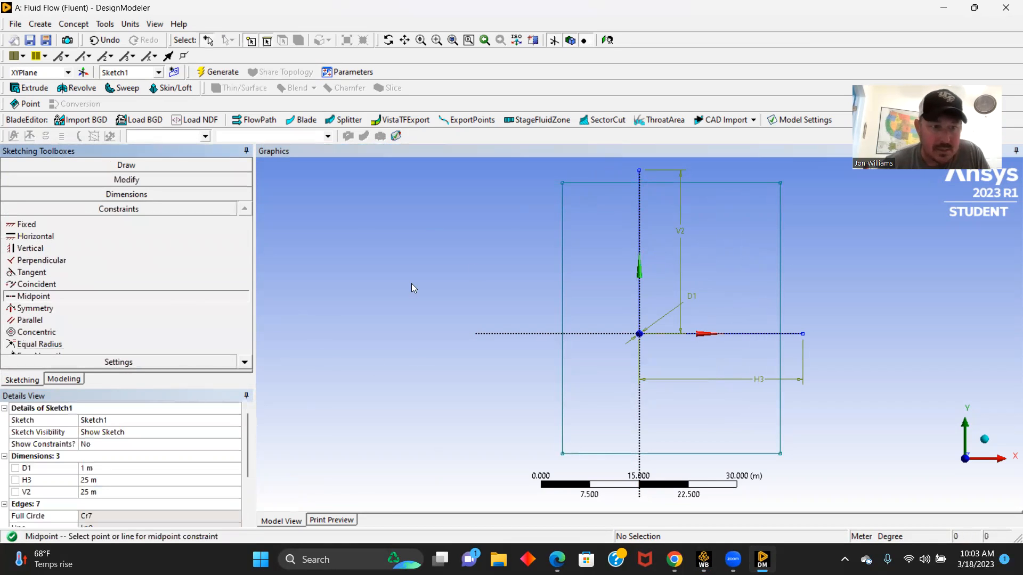
{"action": "left_click", "coordinate": [682, 184]}
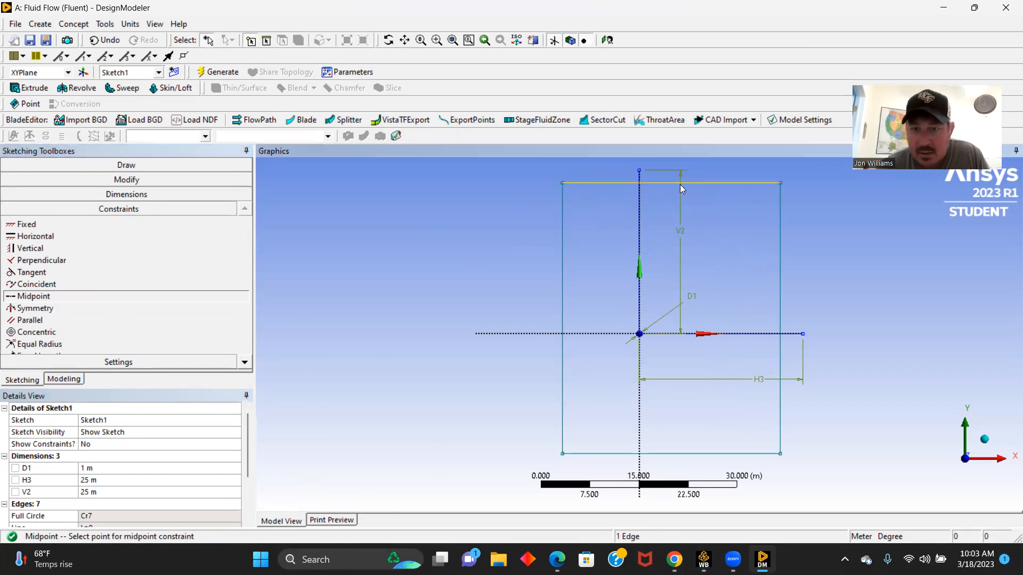
{"action": "left_click", "coordinate": [639, 171]}
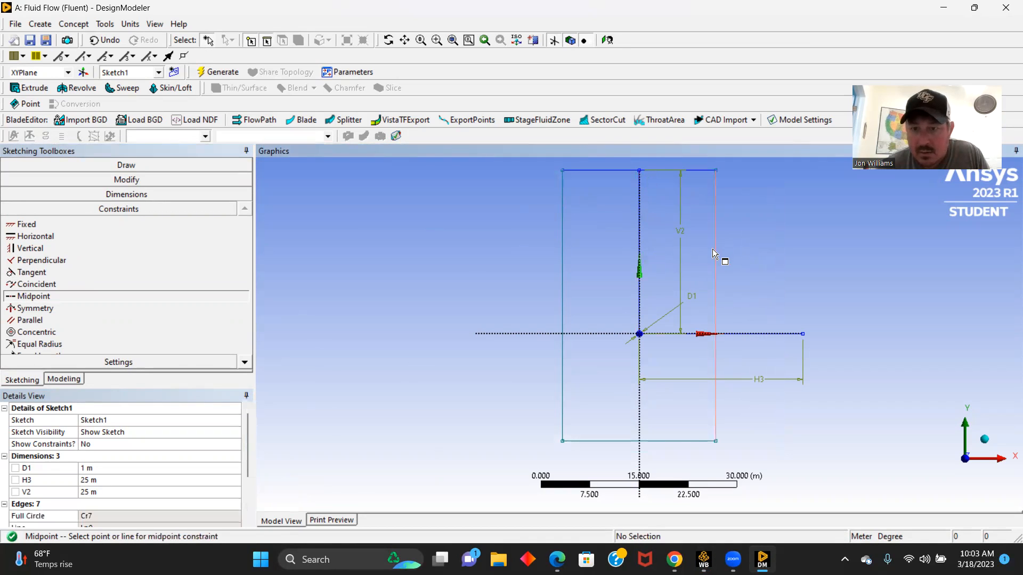
{"action": "left_click", "coordinate": [716, 270]}
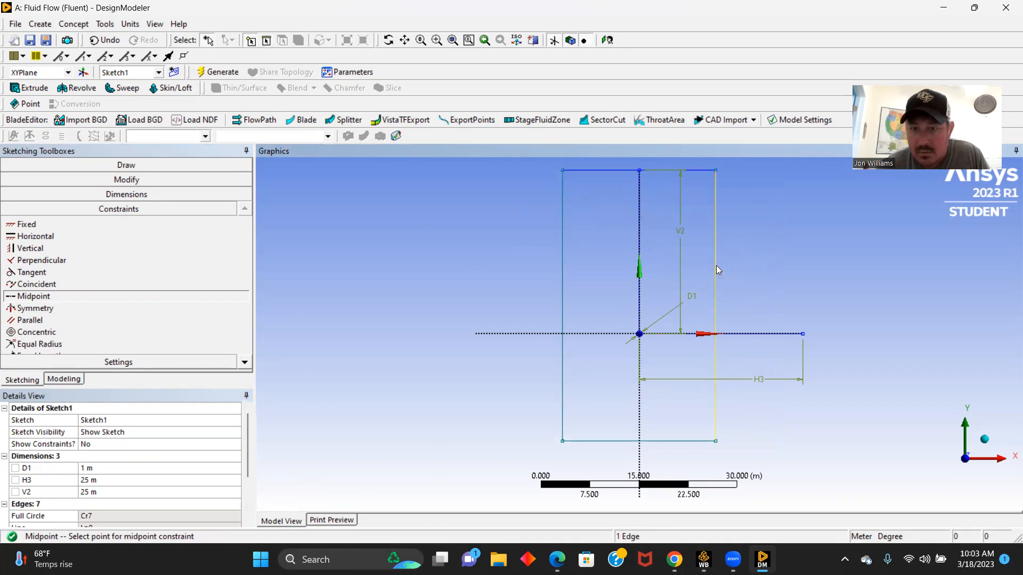
{"action": "left_click", "coordinate": [803, 334]}
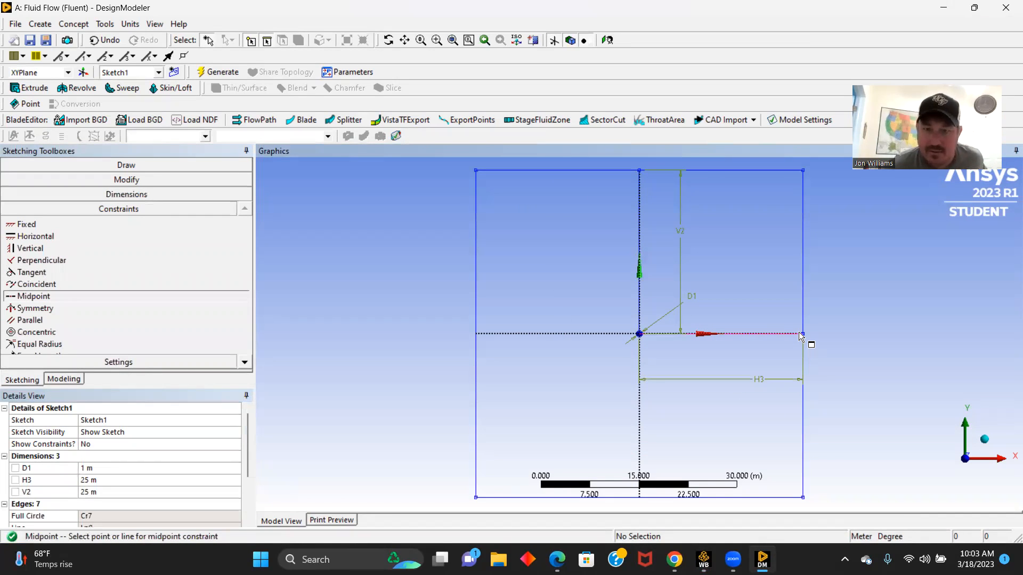
- Delete the vertical and horizontal construction lines running from the origin
{"action": "left_click", "coordinate": [149, 166]}
{"action": "left_click", "coordinate": [639, 222]}
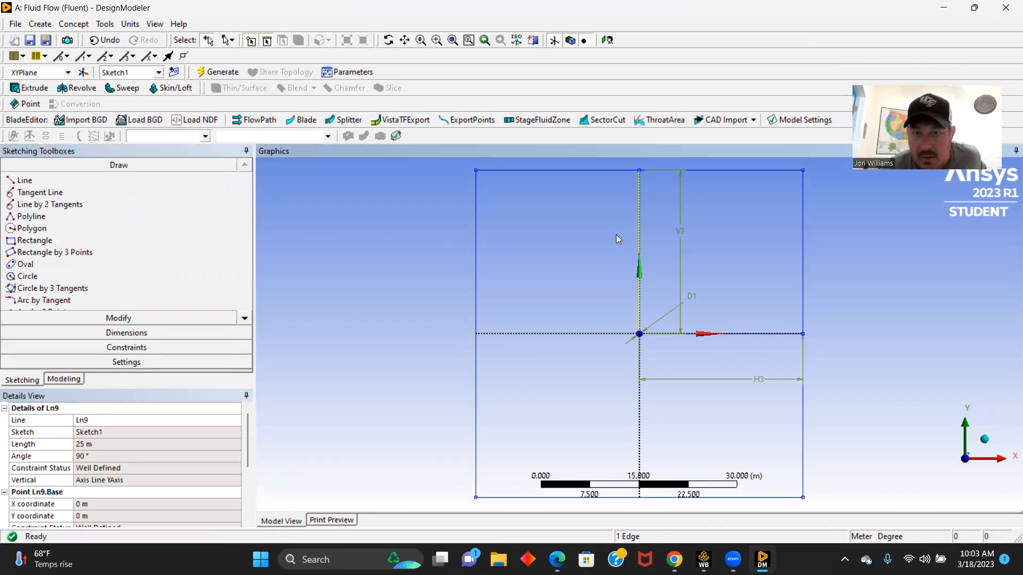
{"action": "key", "text": "Delete"}
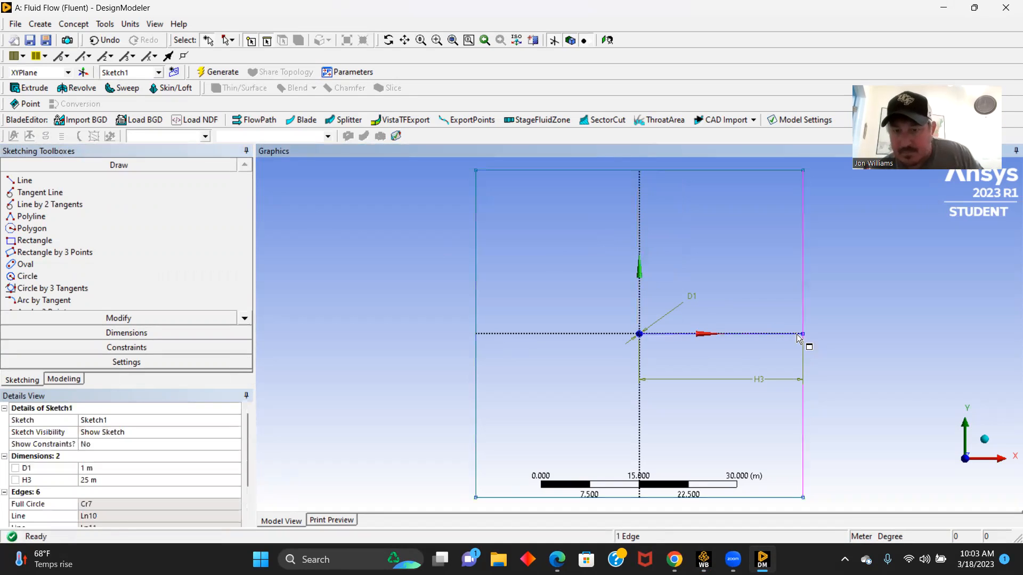
{"action": "left_click", "coordinate": [758, 335]}
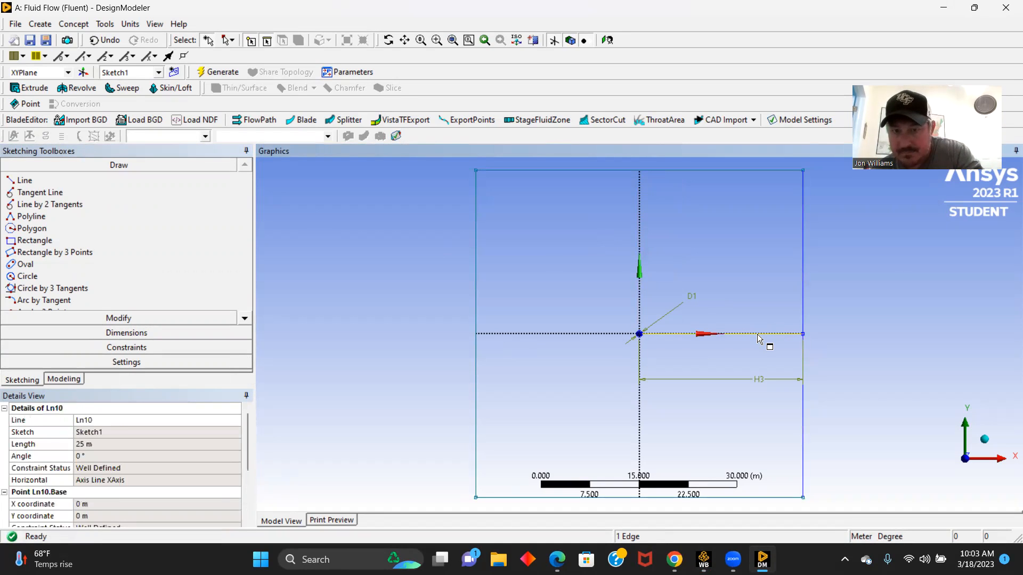
{"action": "key", "text": "Delete"}
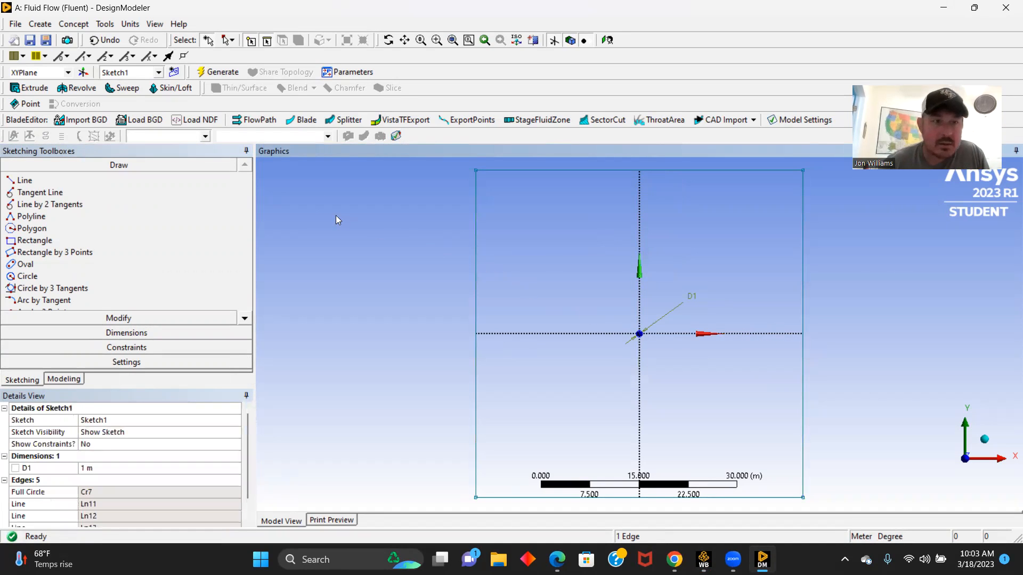
- Create a surface from the rectangle-and-circle sketch with the Add Material operation and generate it
{"action": "left_click", "coordinate": [72, 25]}
{"action": "left_click", "coordinate": [107, 120]}
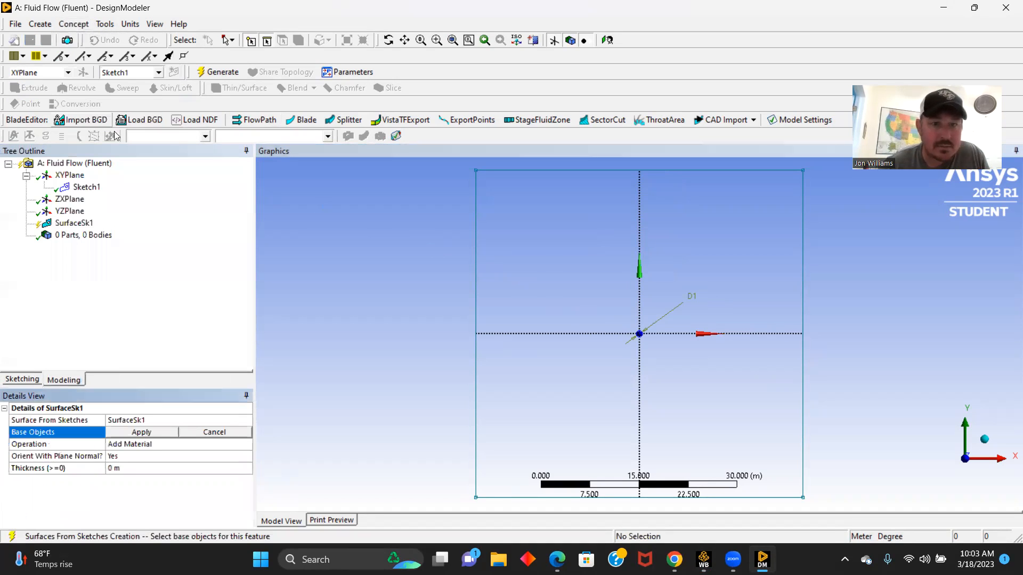
{"action": "left_click", "coordinate": [475, 293]}
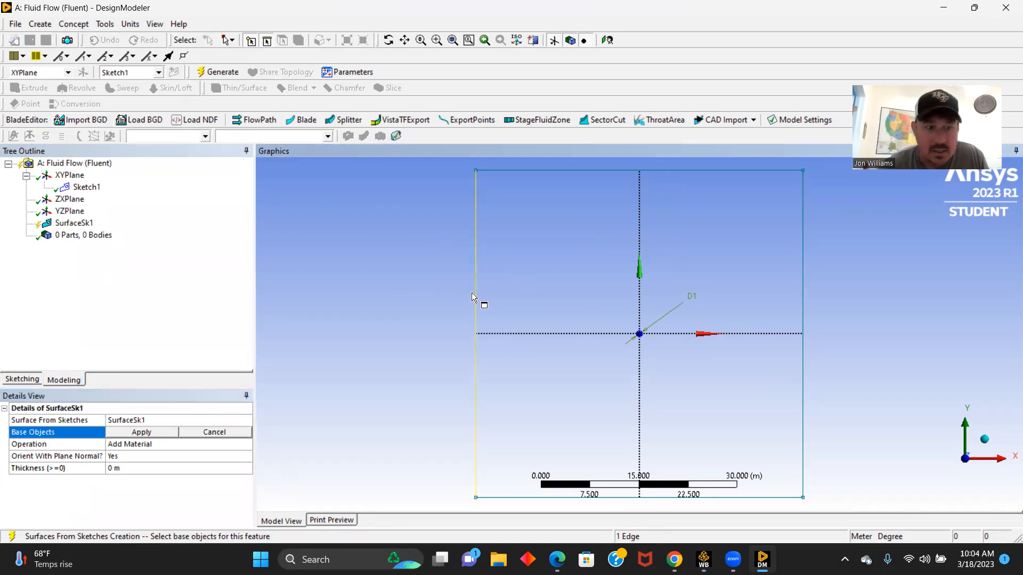
{"action": "left_click", "coordinate": [153, 433]}
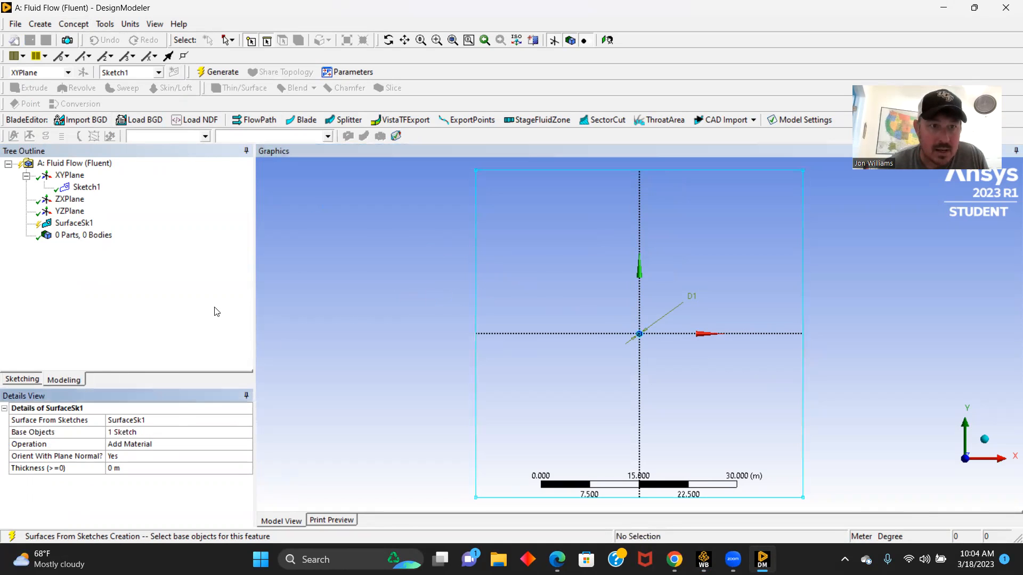
{"action": "left_click", "coordinate": [222, 73]}
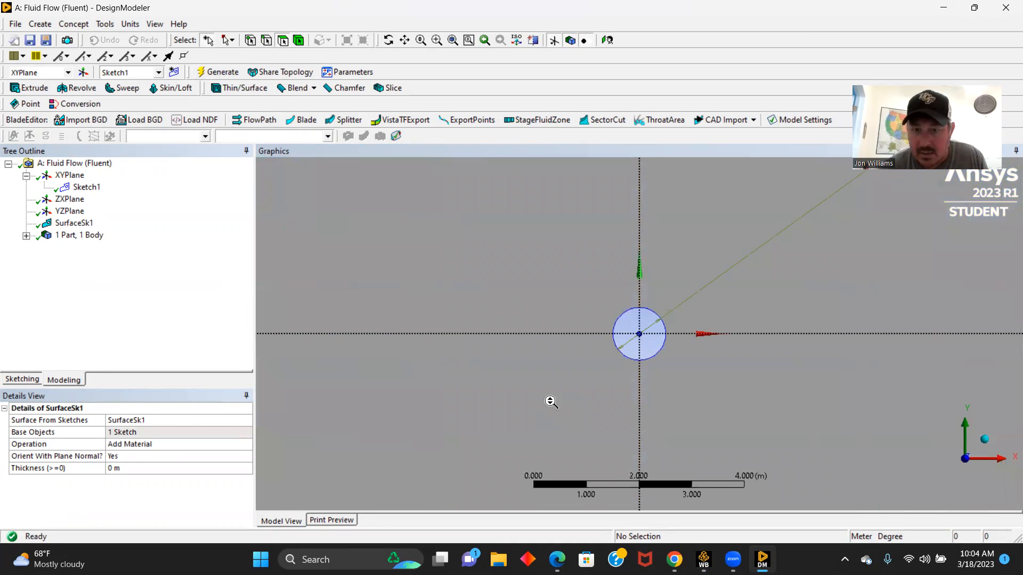
{"action": "scroll", "coordinate": [532, 401], "scroll_direction": "down", "scroll_amount": 5}
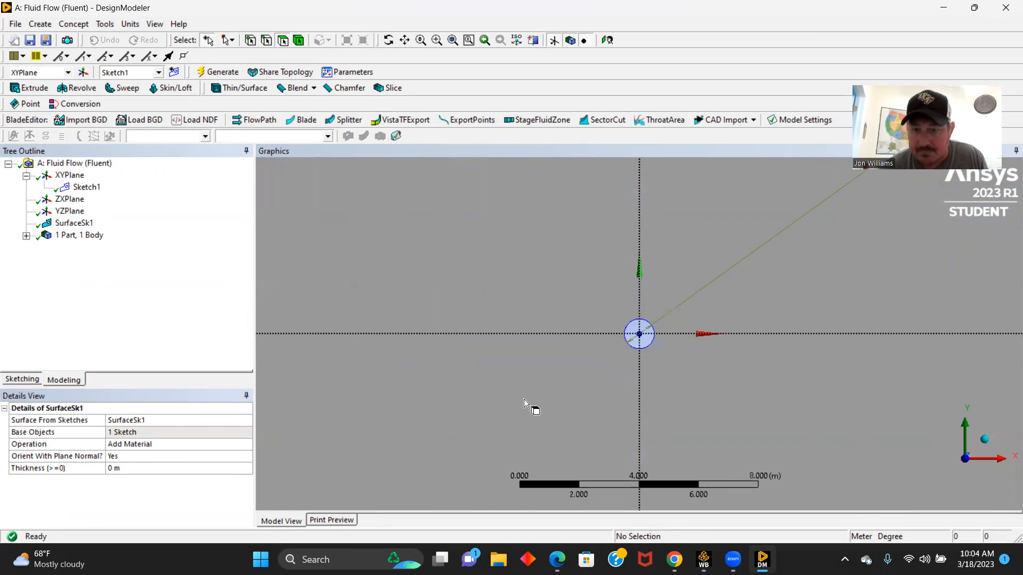
- Open the Mesh cell from the Workbench project, close DesignModeler, and face the surface along the Z axis in Meshing
{"action": "mouse_move", "coordinate": [703, 560]}
{"action": "left_click", "coordinate": [699, 499]}
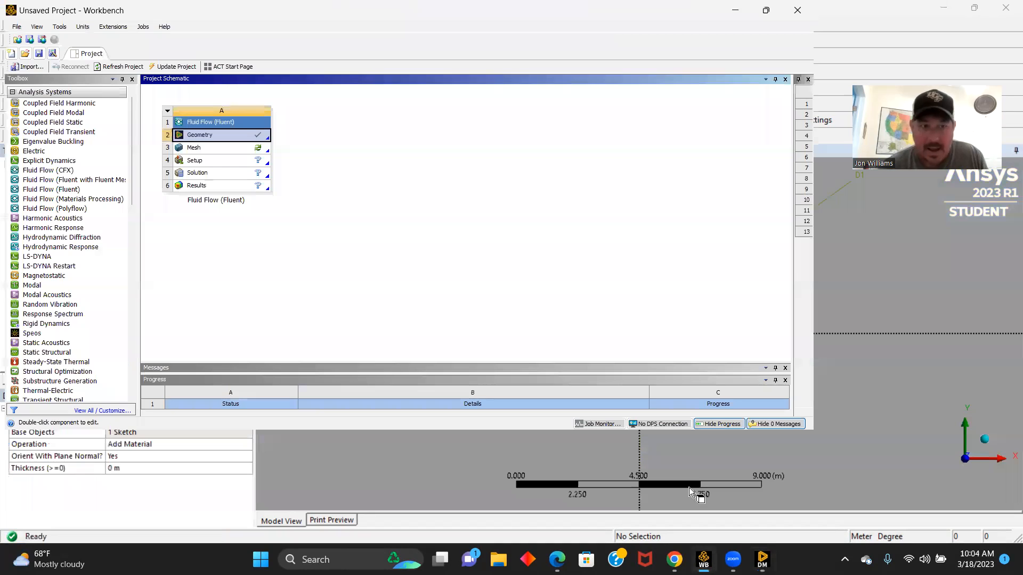
{"action": "double_click", "coordinate": [199, 149]}
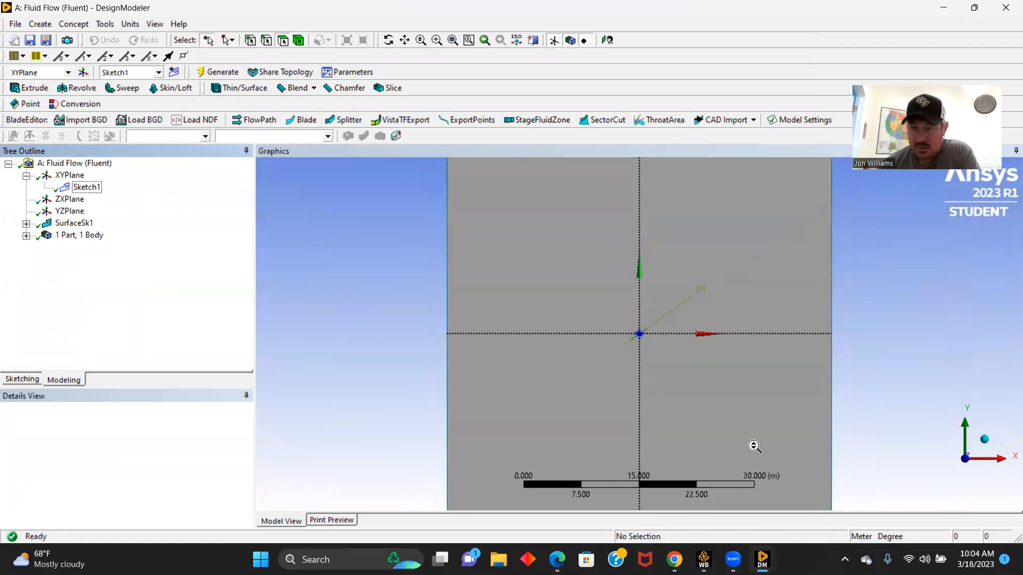
{"action": "mouse_move", "coordinate": [762, 557]}
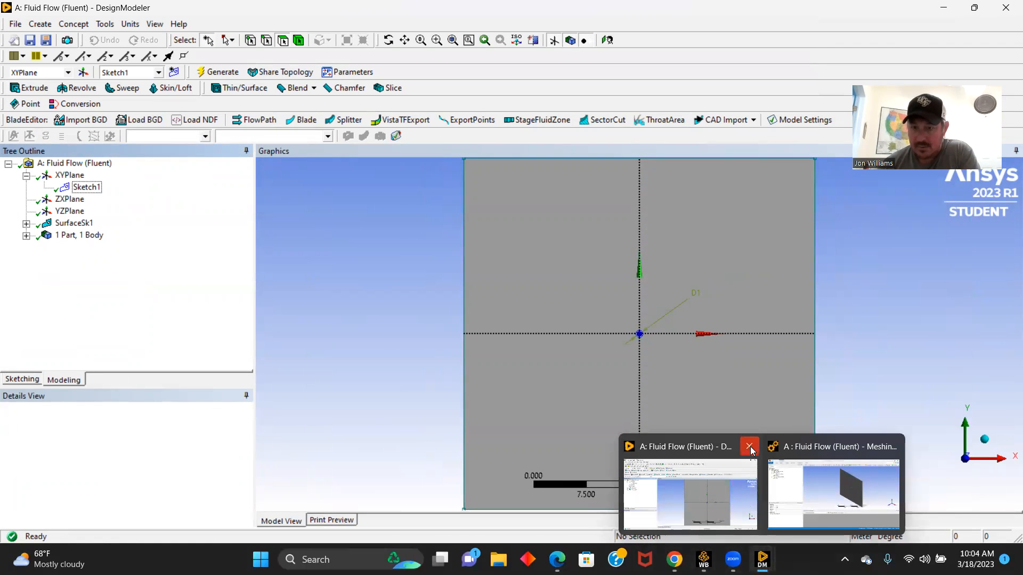
{"action": "left_click", "coordinate": [812, 506]}
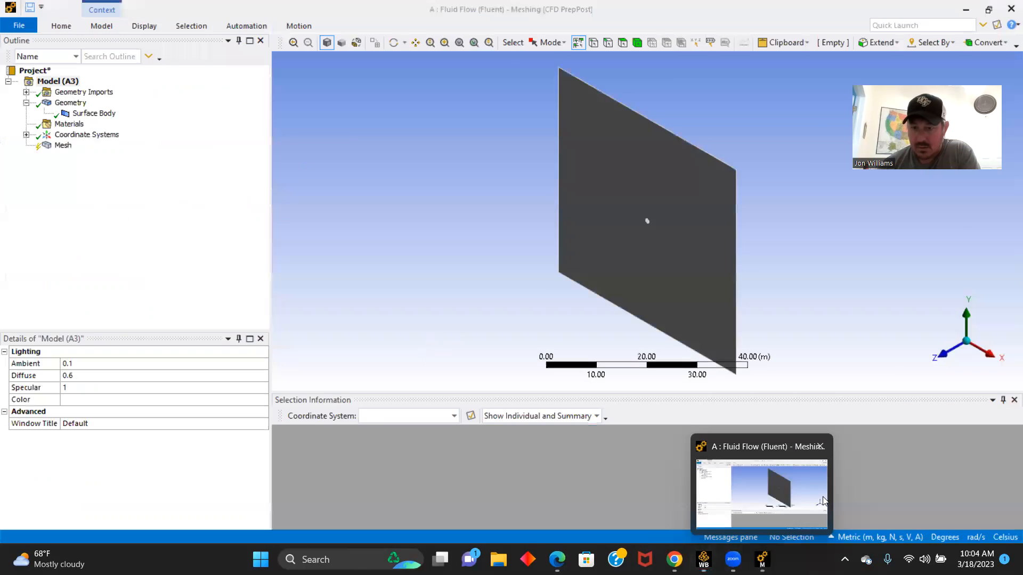
{"action": "left_click", "coordinate": [944, 358]}
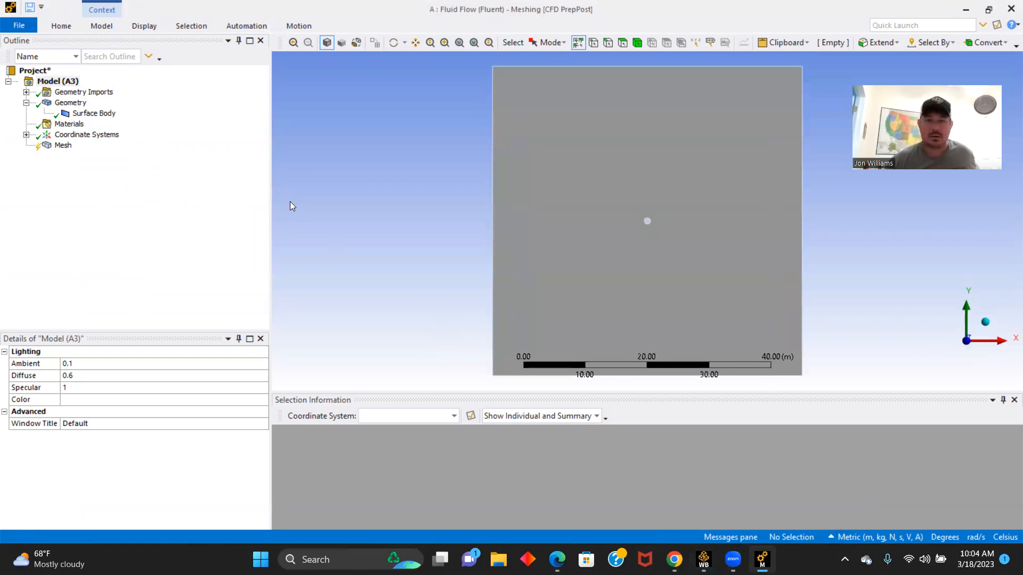
- Insert a mesh method scoped to the surface body and generate the mesh
{"action": "right_click", "coordinate": [64, 145]}
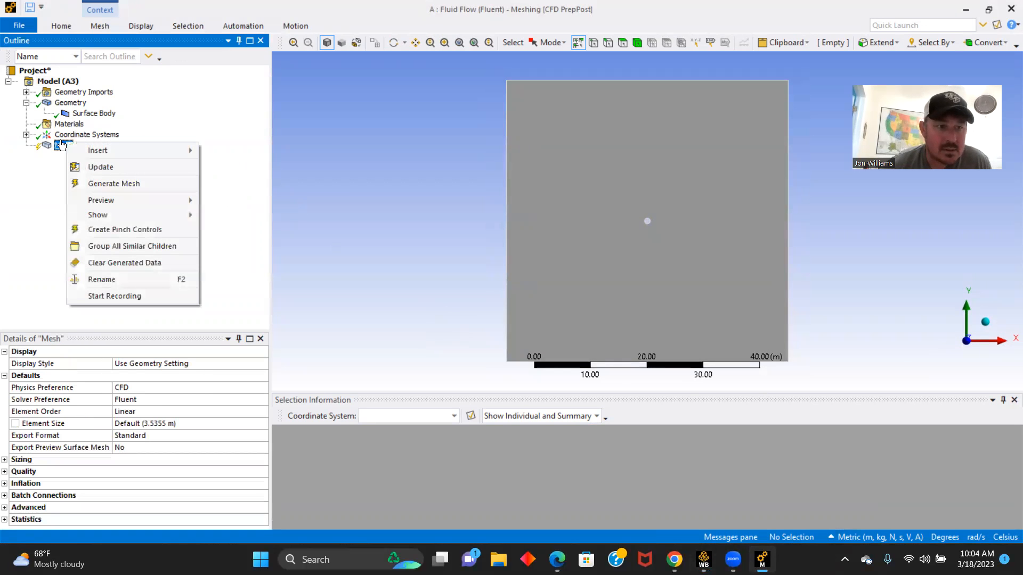
{"action": "mouse_move", "coordinate": [155, 150]}
{"action": "left_click", "coordinate": [233, 152]}
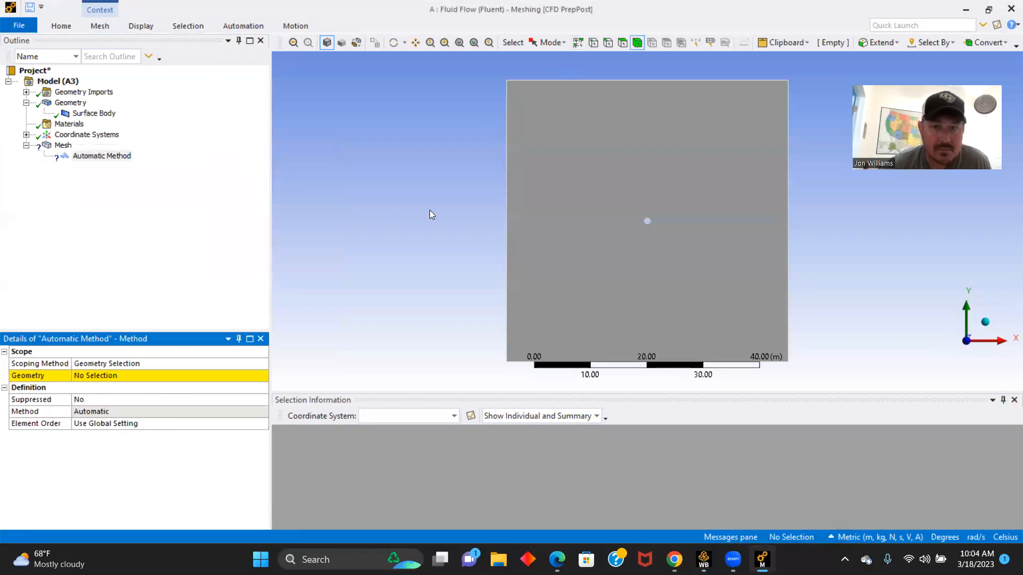
{"action": "left_click", "coordinate": [587, 199]}
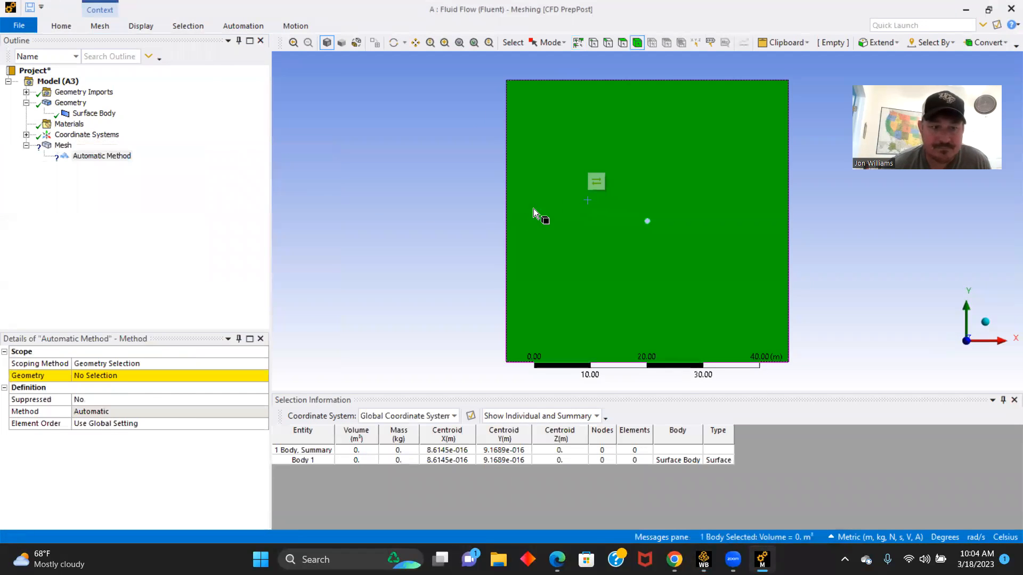
{"action": "left_click", "coordinate": [114, 375]}
{"action": "left_click", "coordinate": [121, 375]}
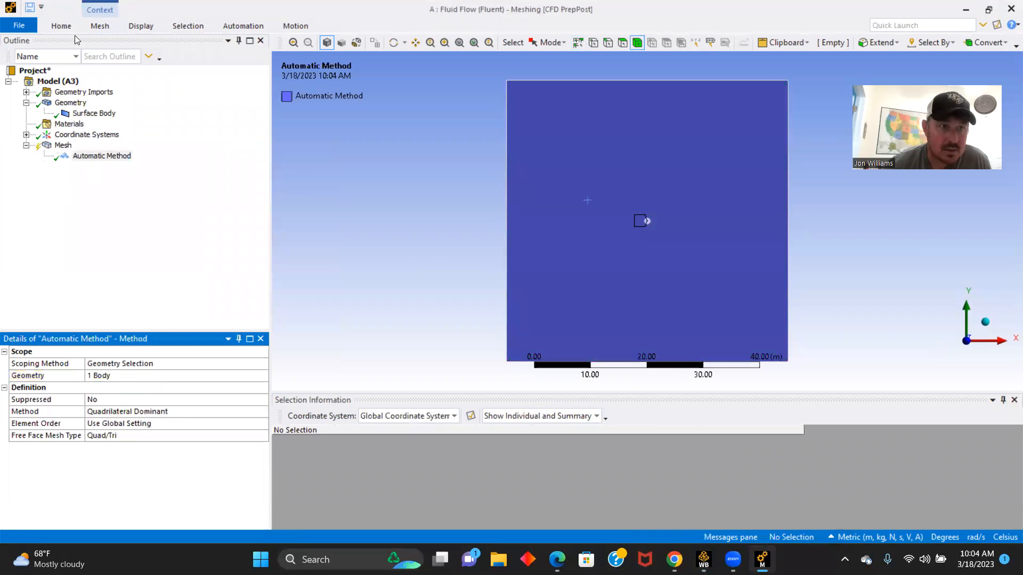
{"action": "left_click", "coordinate": [61, 25]}
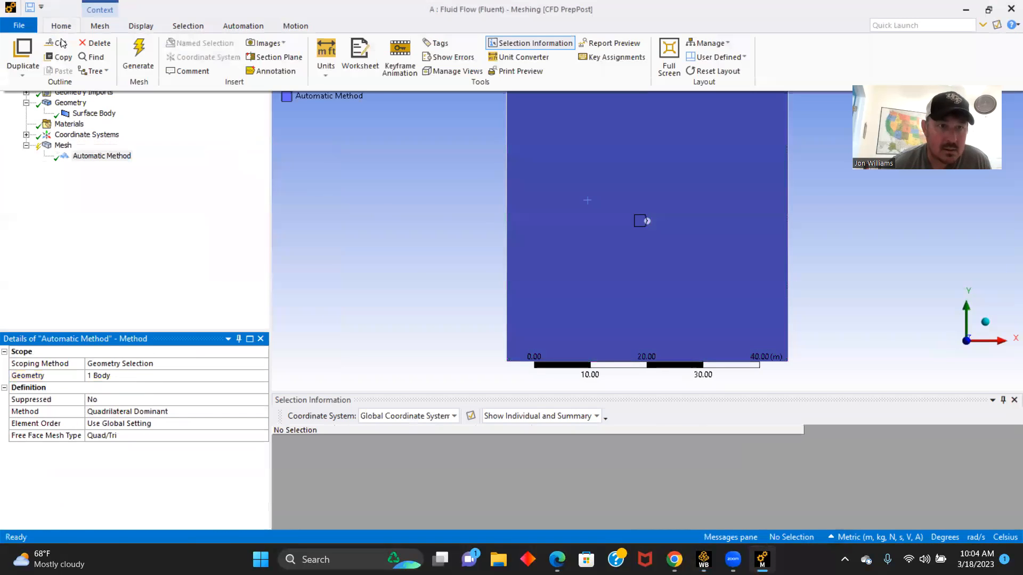
{"action": "left_click", "coordinate": [138, 58]}
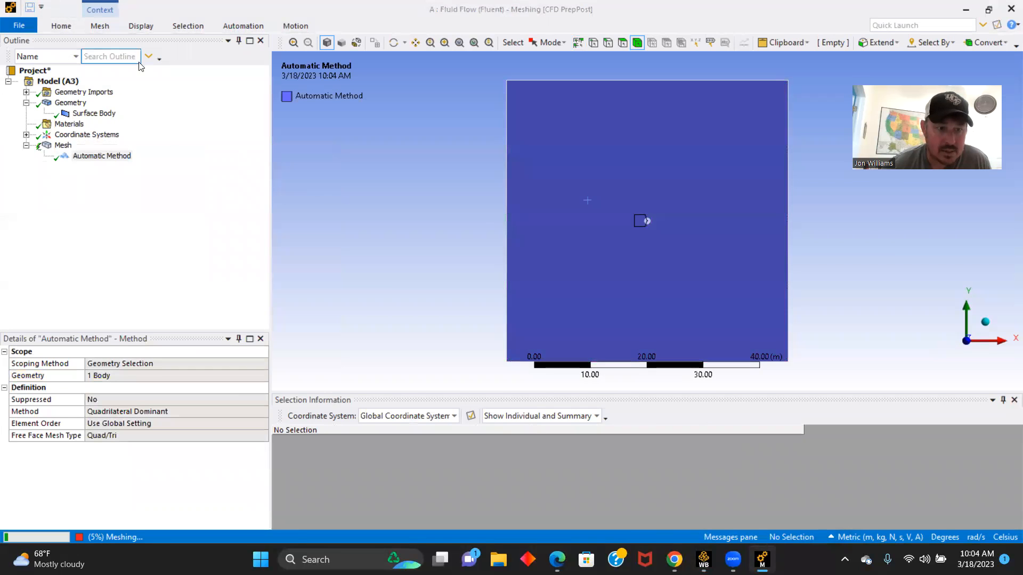
- Change the mesh method to Triangles and regenerate the mesh
{"action": "left_click", "coordinate": [235, 410]}
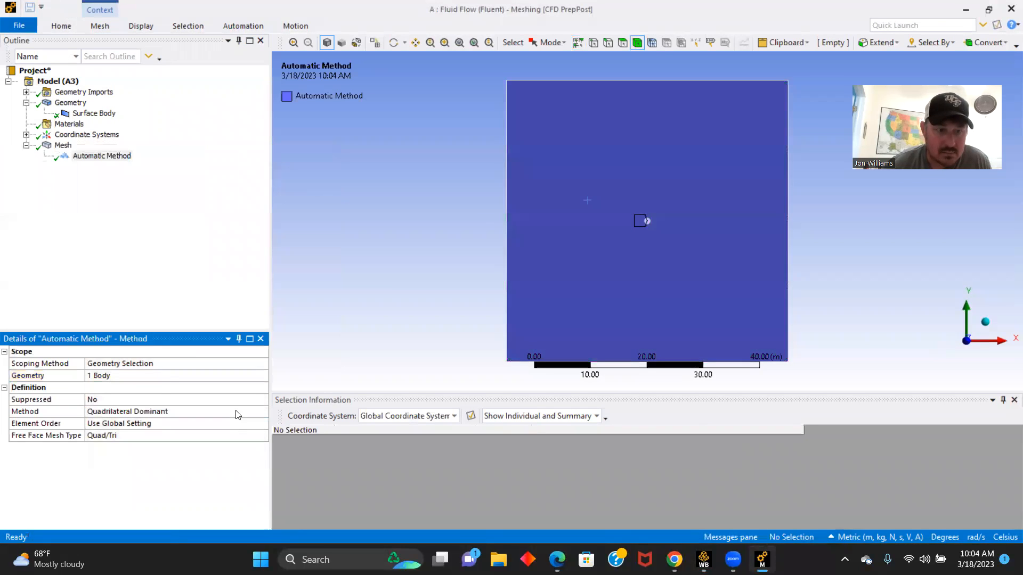
{"action": "left_click", "coordinate": [263, 412]}
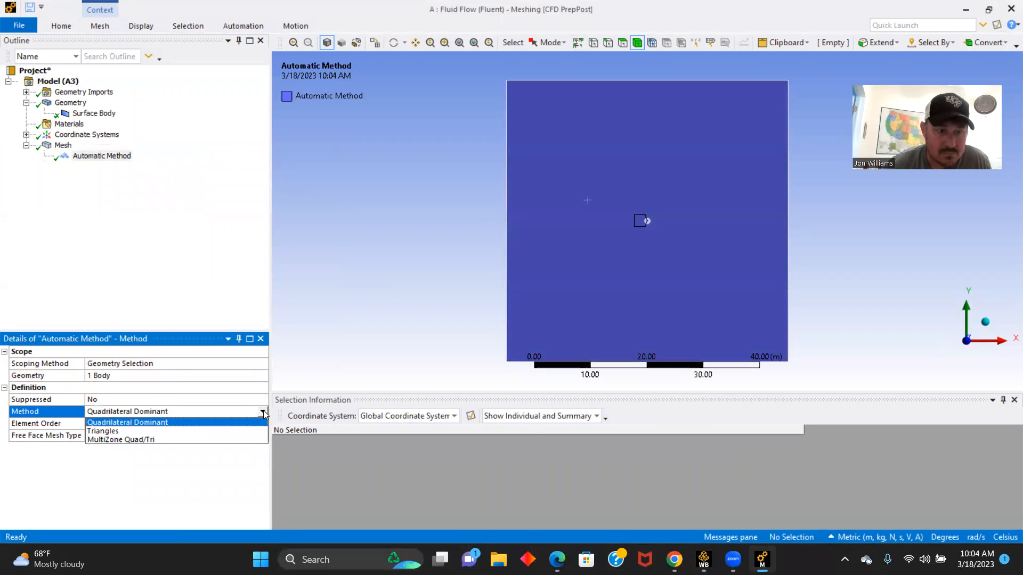
{"action": "left_click", "coordinate": [109, 433]}
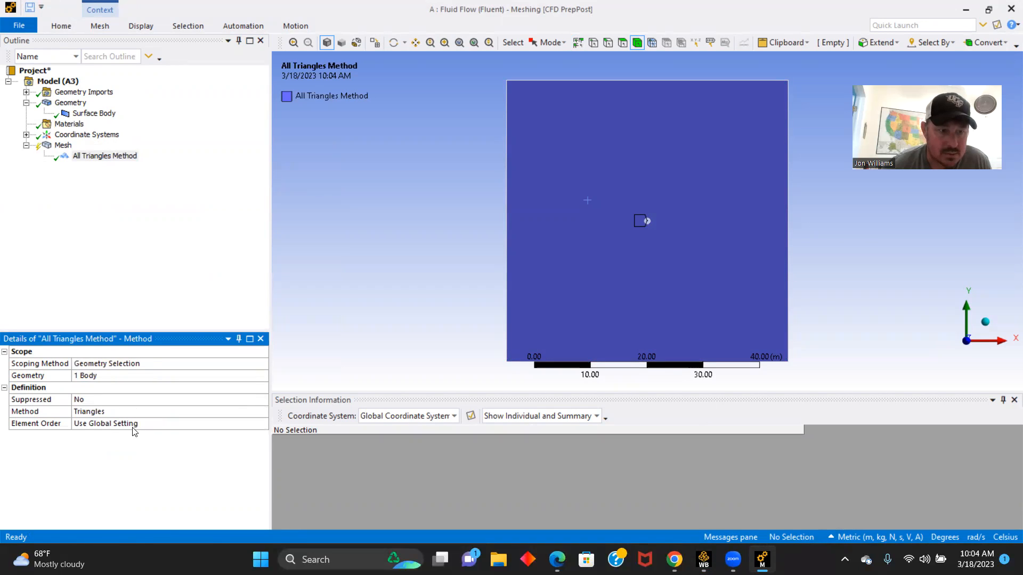
{"action": "left_click", "coordinate": [63, 28]}
{"action": "left_click", "coordinate": [138, 57]}
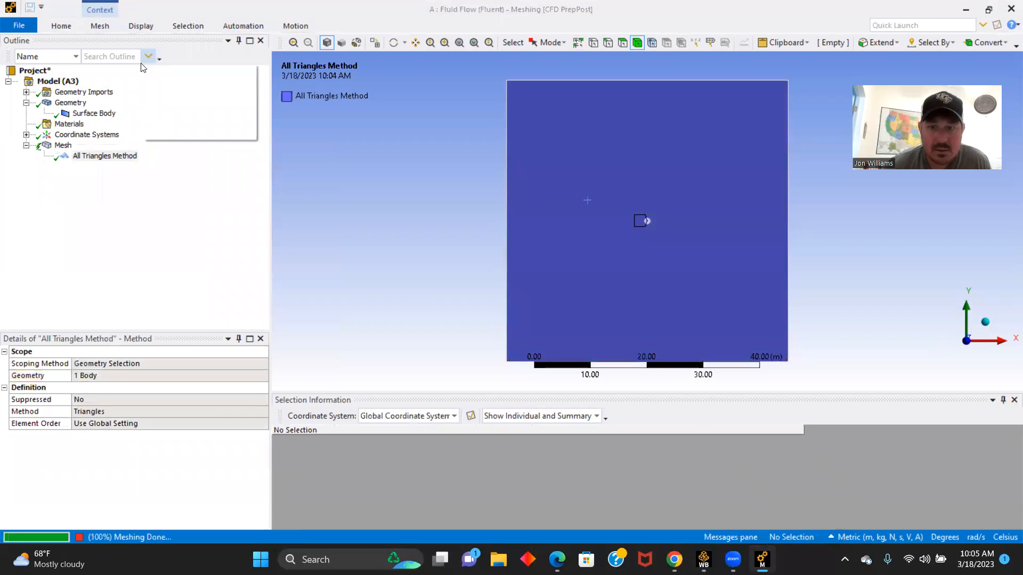
- Insert a mesh sizing control scoped to the circle's edge
{"action": "right_click", "coordinate": [70, 145]}
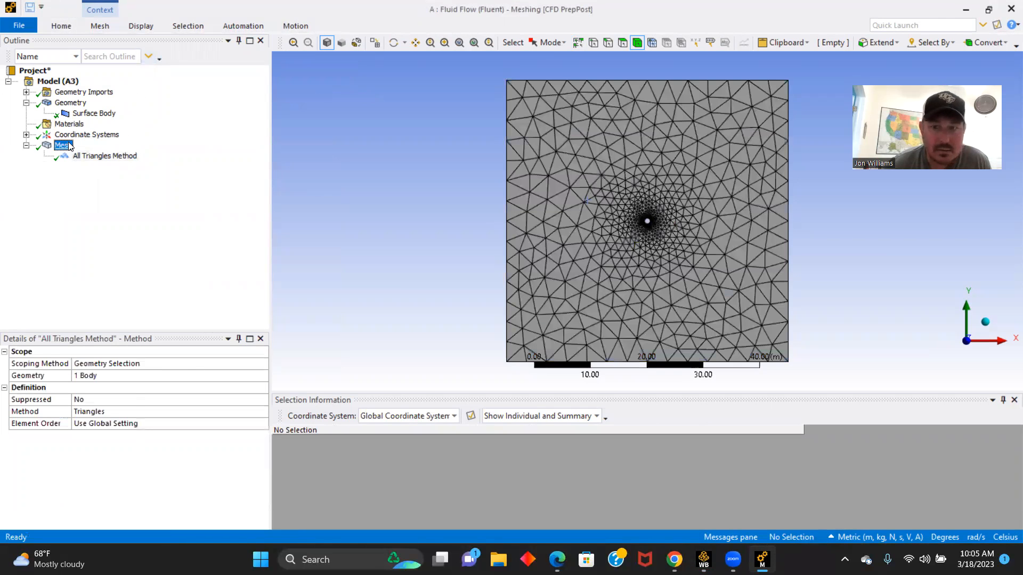
{"action": "mouse_move", "coordinate": [92, 151]}
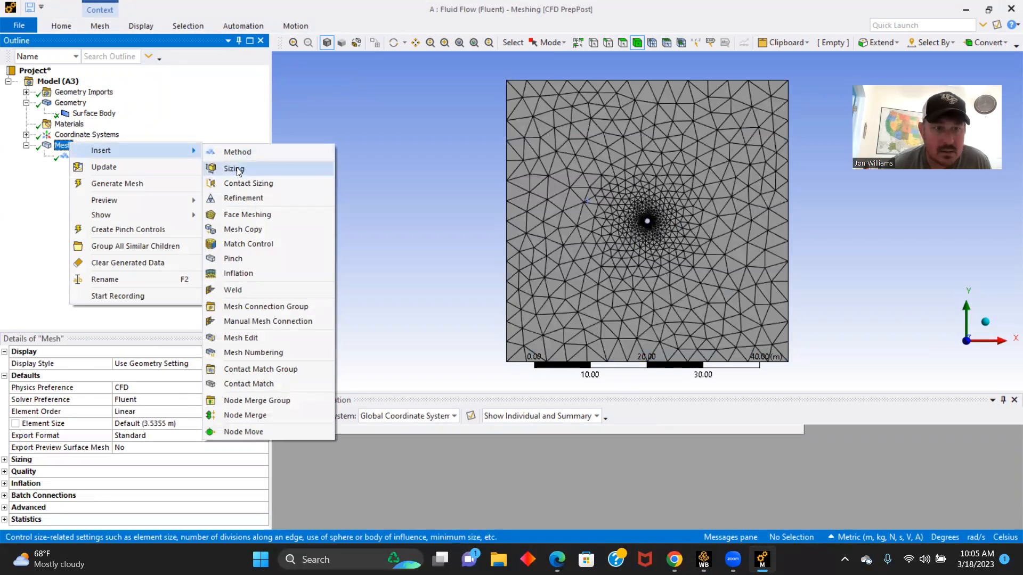
{"action": "left_click", "coordinate": [235, 169]}
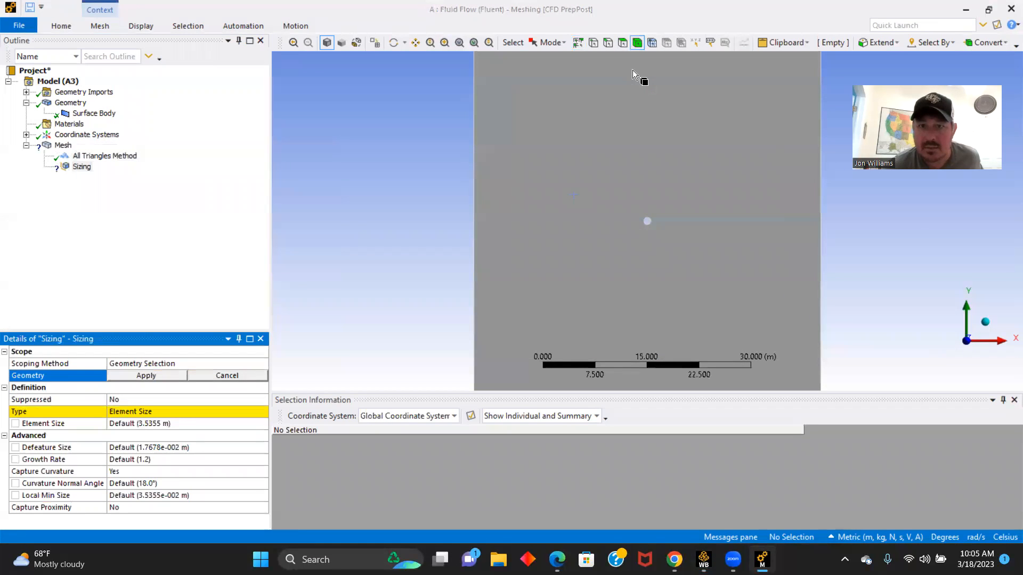
{"action": "key", "text": "ctrl+e"}
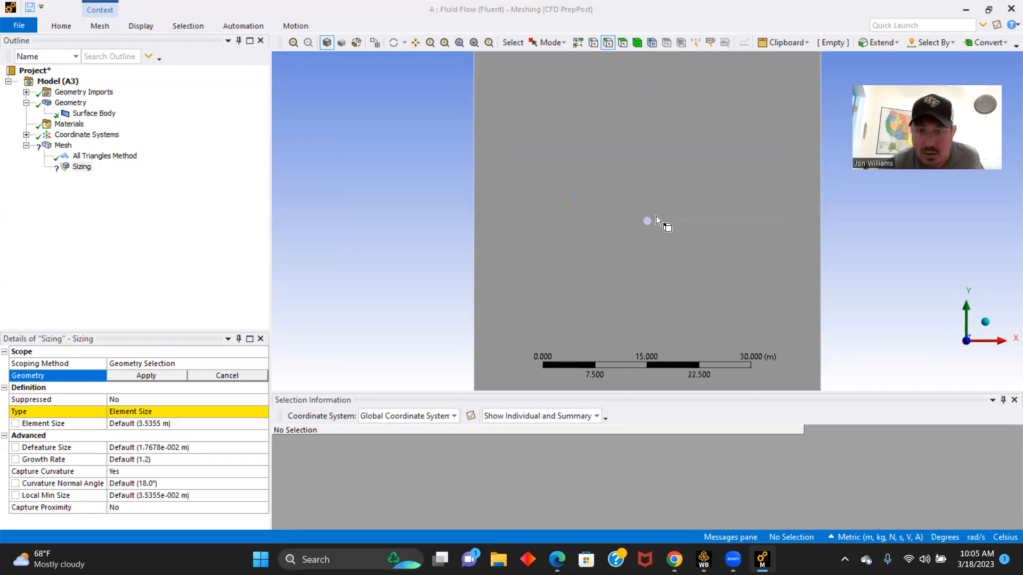
{"action": "scroll", "coordinate": [657, 216], "scroll_direction": "up", "scroll_amount": 5}
{"action": "left_click", "coordinate": [640, 216]}
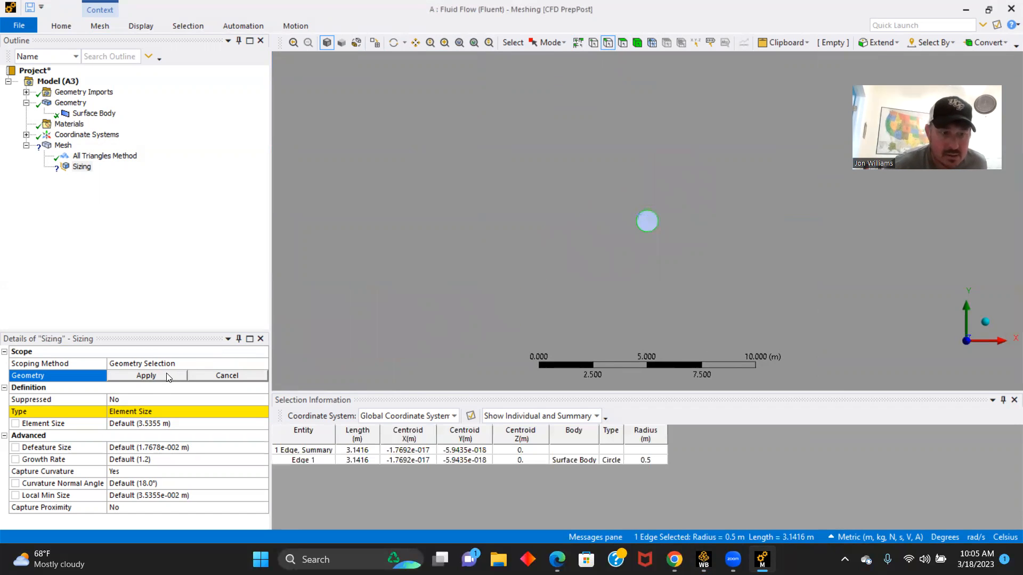
{"action": "left_click", "coordinate": [147, 377]}
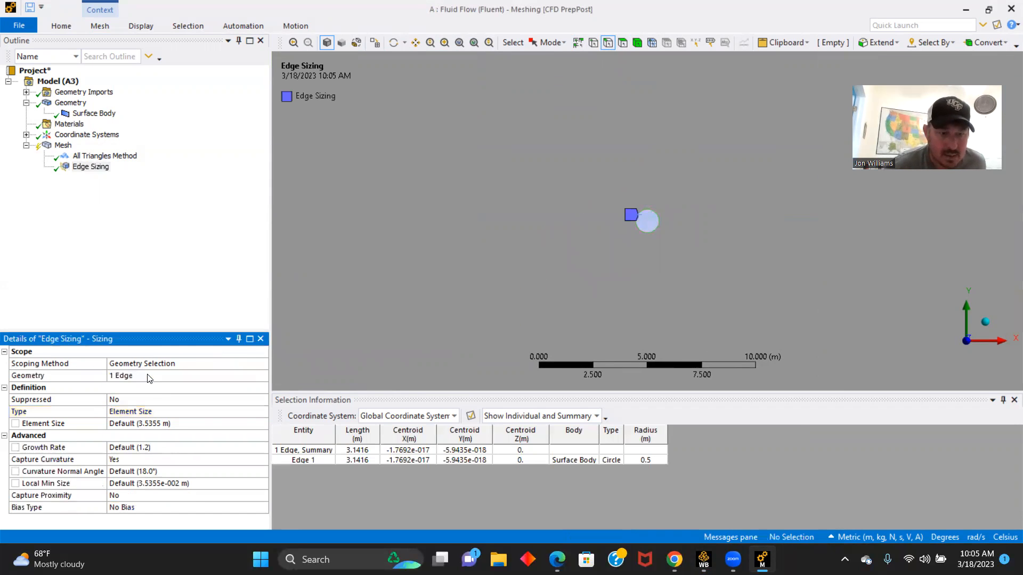
- Define the circle's edge sizing by Number of Divisions with 200 divisions and turn off Capture Curvature
{"action": "left_click", "coordinate": [257, 412]}
{"action": "left_click", "coordinate": [262, 412]}
{"action": "left_click", "coordinate": [167, 432]}
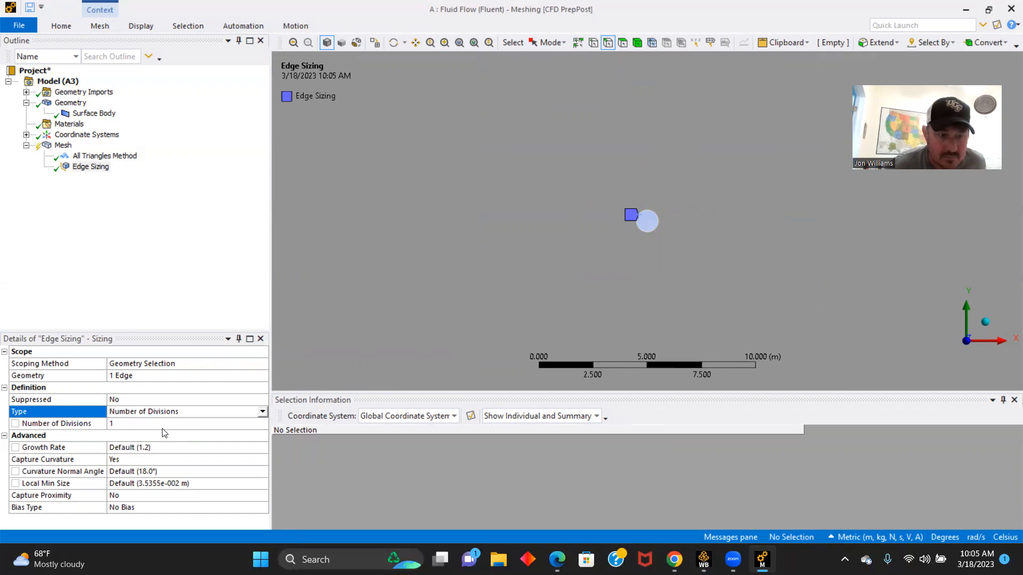
{"action": "left_click", "coordinate": [128, 424]}
{"action": "type", "text": "200"}
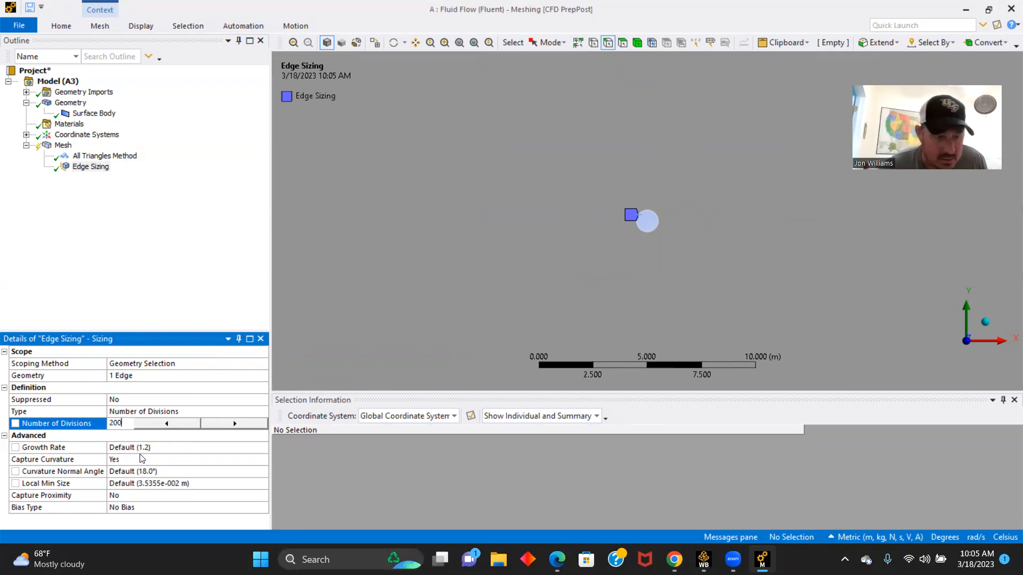
{"action": "left_click", "coordinate": [214, 461]}
{"action": "left_click", "coordinate": [262, 460]}
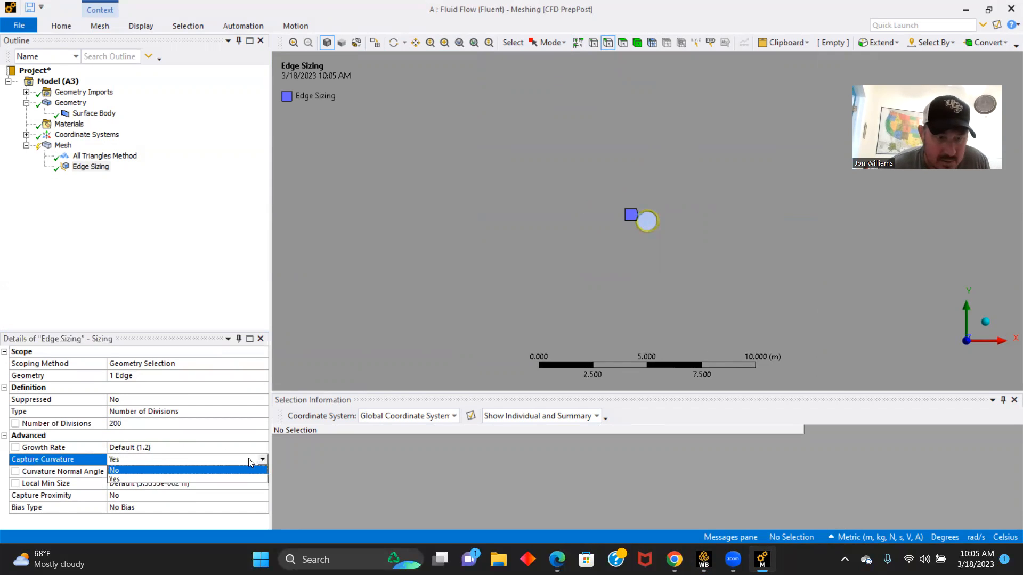
{"action": "left_click", "coordinate": [122, 471]}
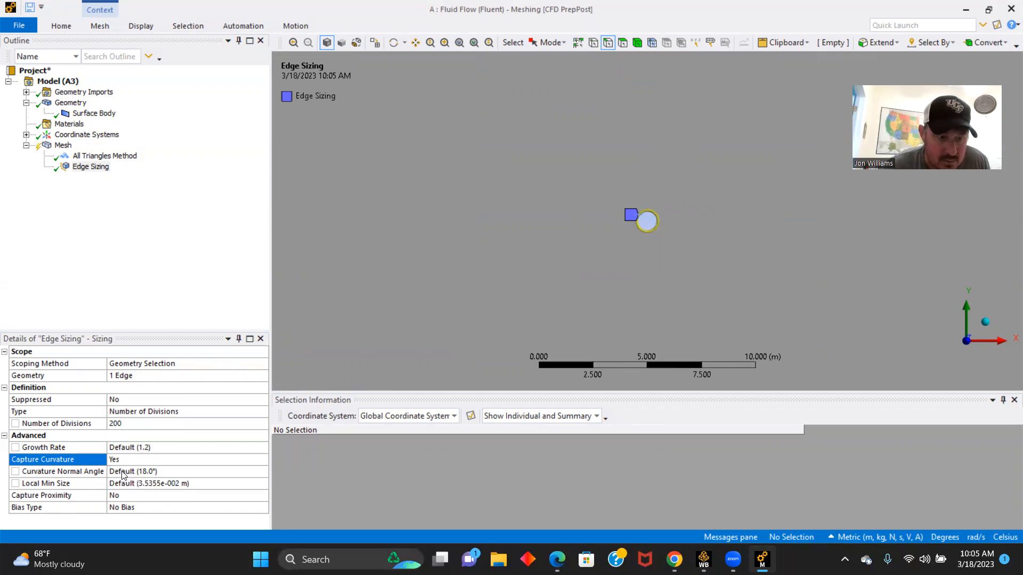
- Set the edge sizing's behavior to Hard and regenerate the mesh
{"action": "left_click", "coordinate": [261, 449]}
{"action": "left_click", "coordinate": [262, 449]}
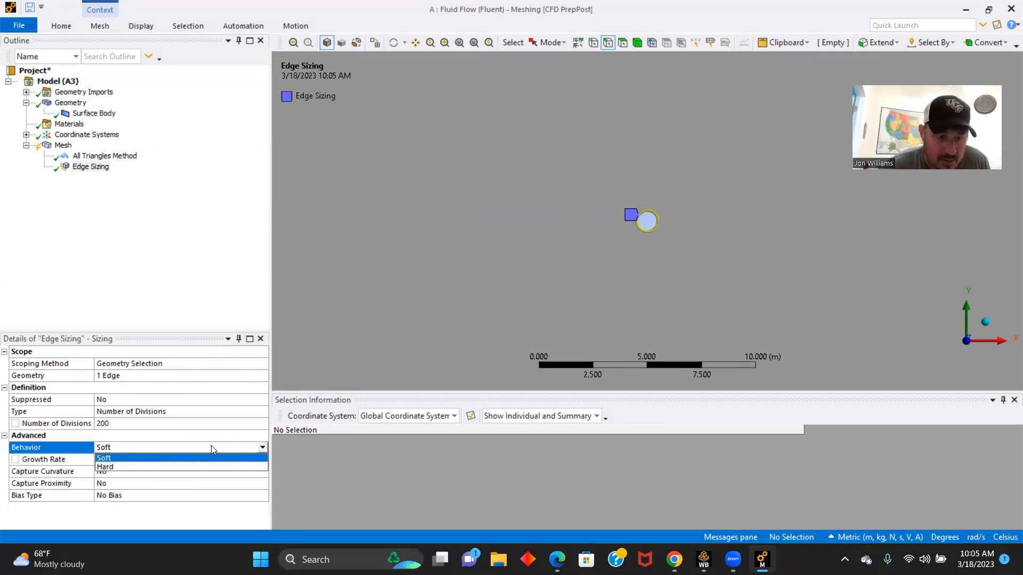
{"action": "left_click", "coordinate": [112, 468]}
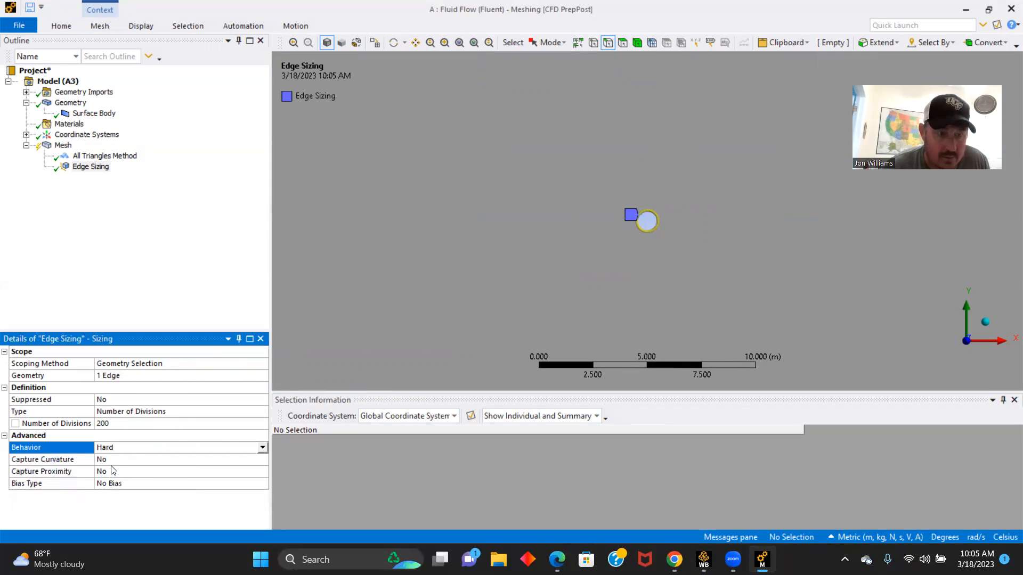
{"action": "left_click", "coordinate": [61, 26]}
{"action": "left_click", "coordinate": [144, 58]}
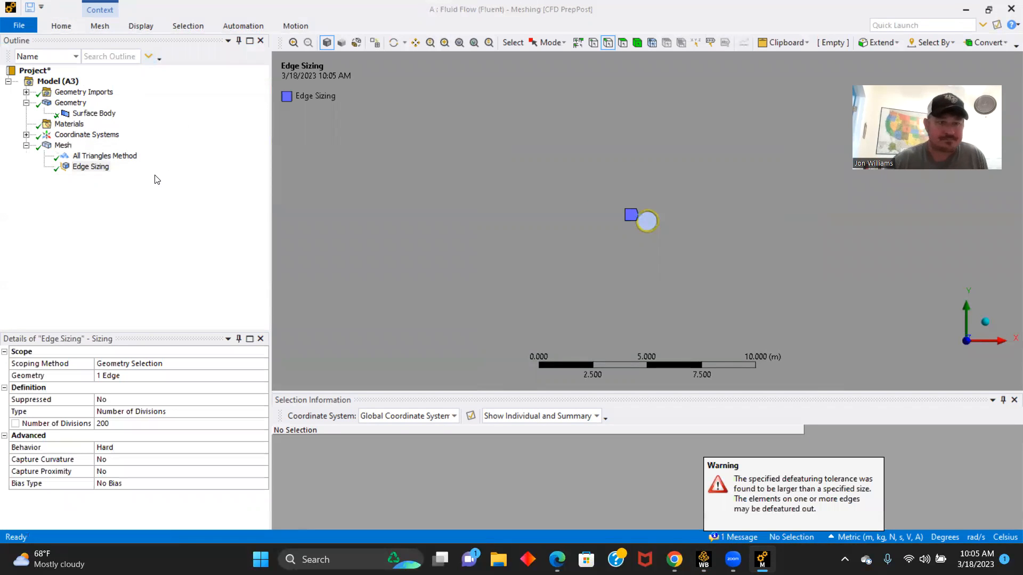
- Insert an inflation control into the mesh and scope it to the surface body's face
{"action": "left_click", "coordinate": [63, 146]}
{"action": "right_click", "coordinate": [63, 146]}
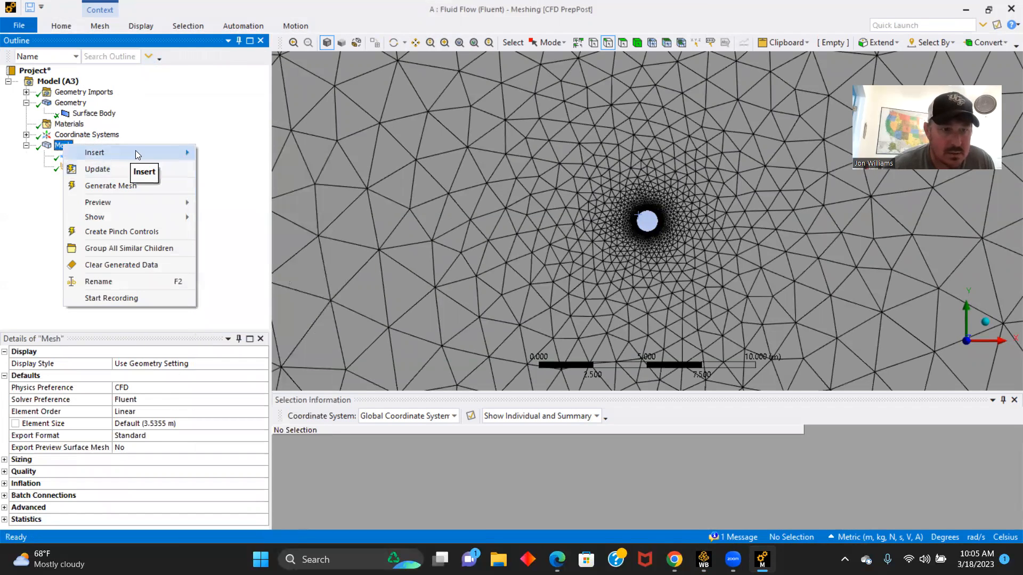
{"action": "mouse_move", "coordinate": [135, 150]}
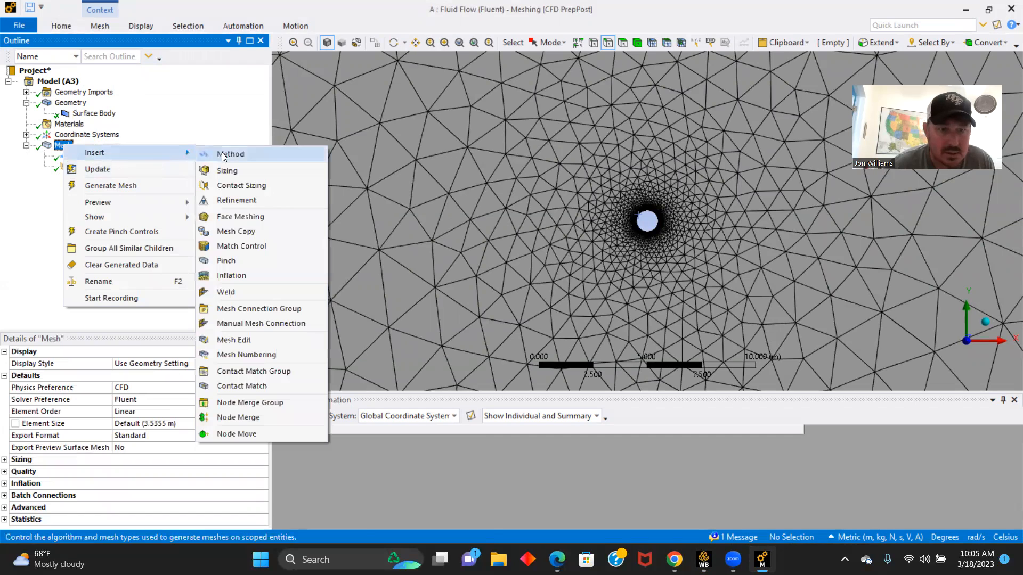
{"action": "left_click", "coordinate": [231, 275]}
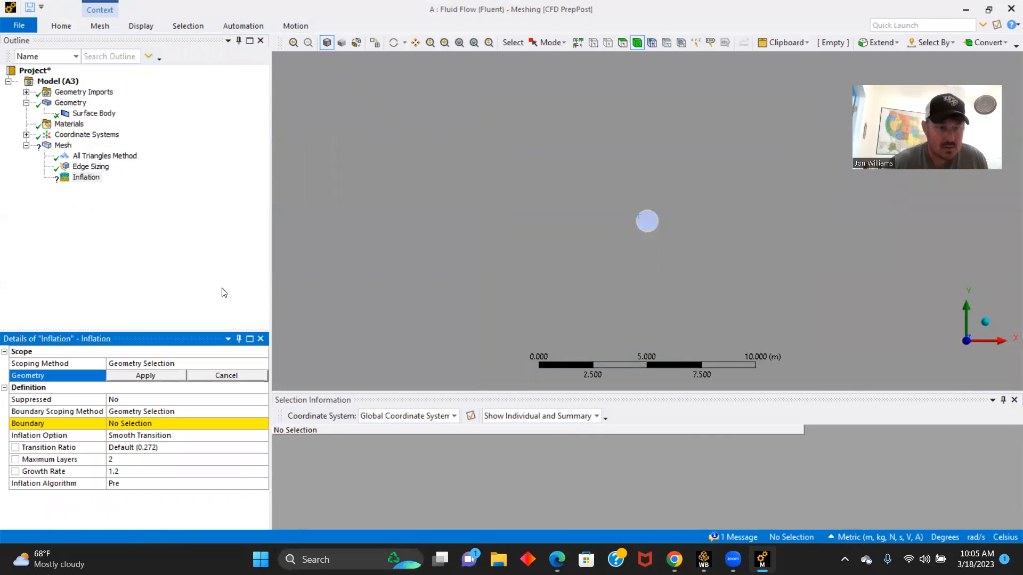
{"action": "left_click", "coordinate": [572, 200]}
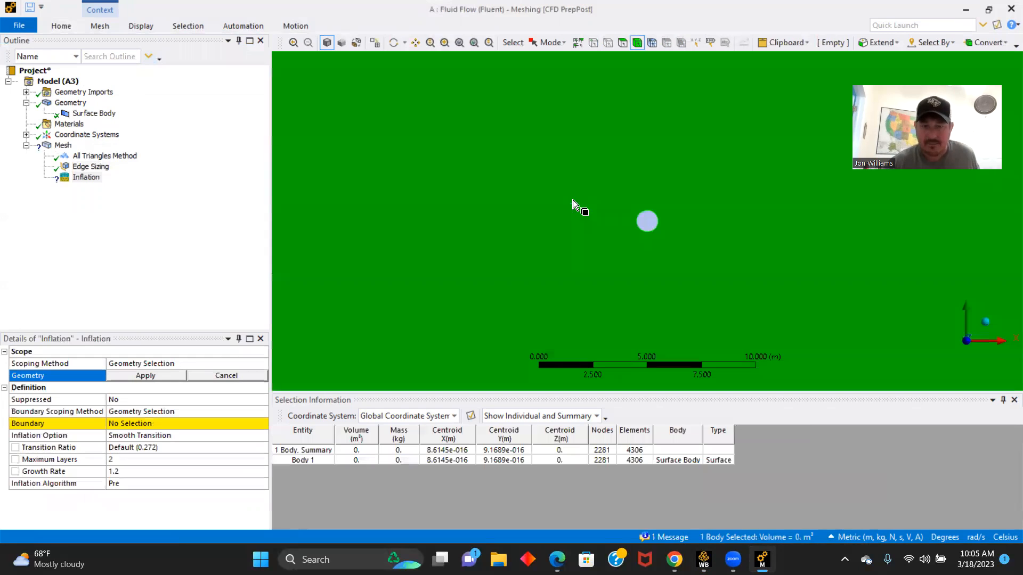
{"action": "left_click", "coordinate": [144, 376]}
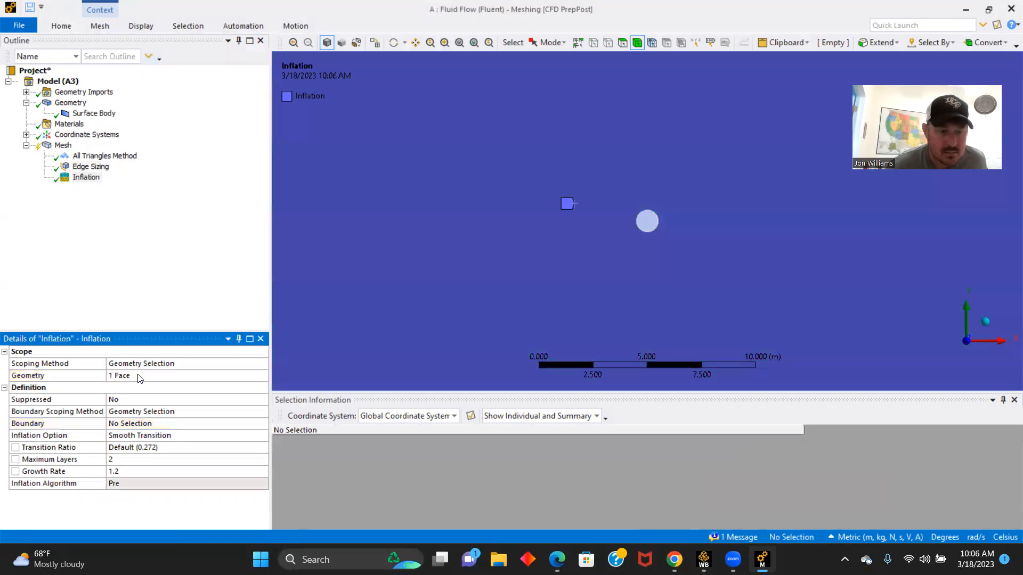
- Assign the circle's edge as the inflation boundary, using Geometry Selection as the boundary scoping method
{"action": "left_click", "coordinate": [205, 412]}
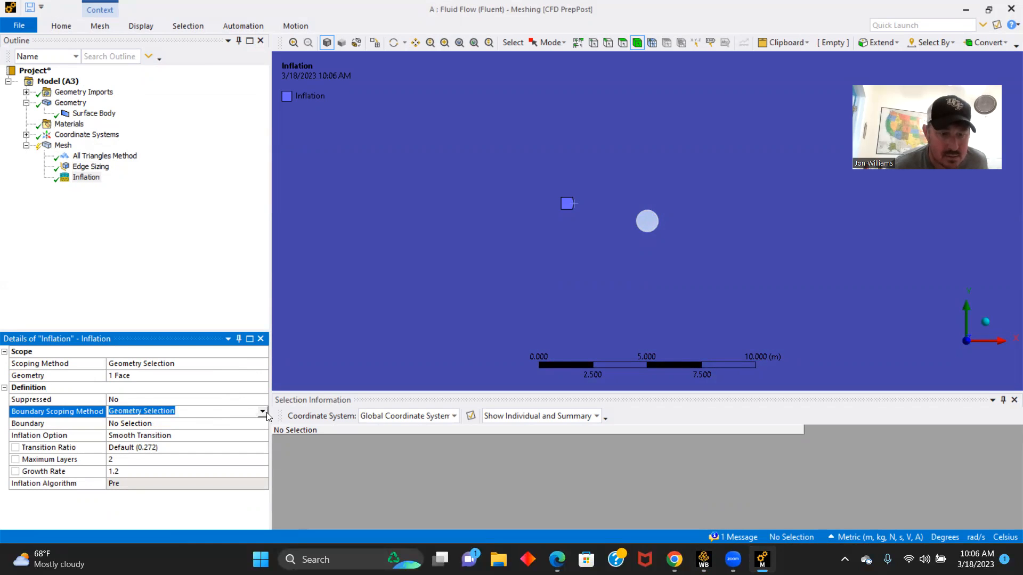
{"action": "left_click", "coordinate": [263, 412]}
{"action": "left_click", "coordinate": [176, 422]}
{"action": "left_click", "coordinate": [160, 424]}
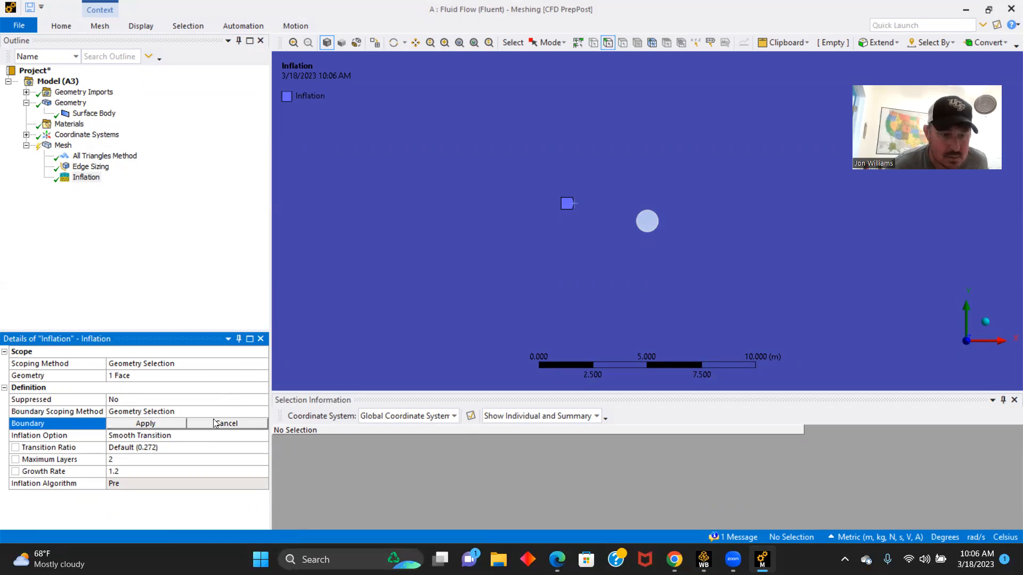
{"action": "left_click", "coordinate": [637, 220]}
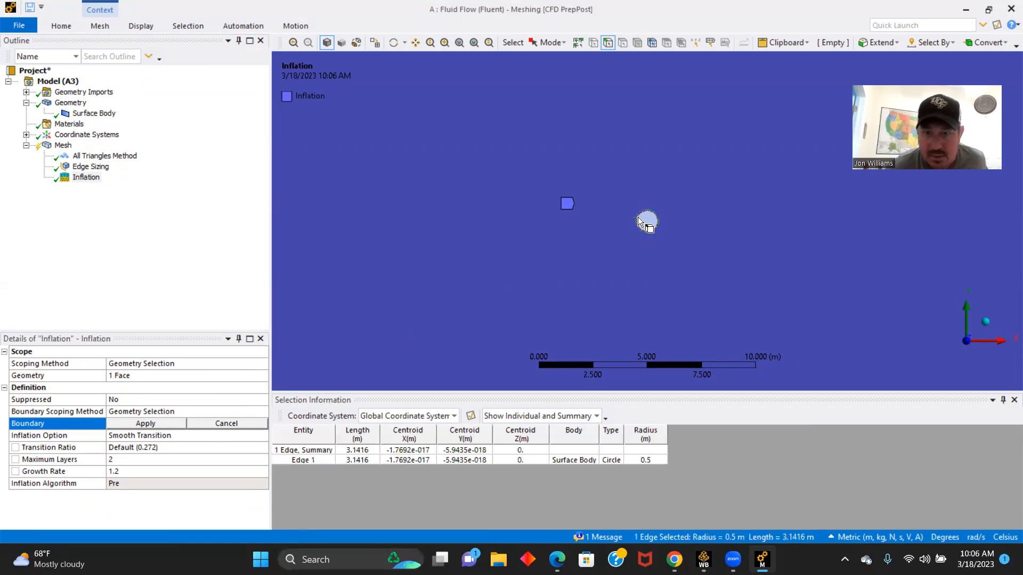
{"action": "left_click", "coordinate": [145, 422]}
- Change the inflation option to First Layer Thickness with a first layer height of 0.003 m
{"action": "left_click", "coordinate": [223, 435]}
{"action": "left_click", "coordinate": [262, 435]}
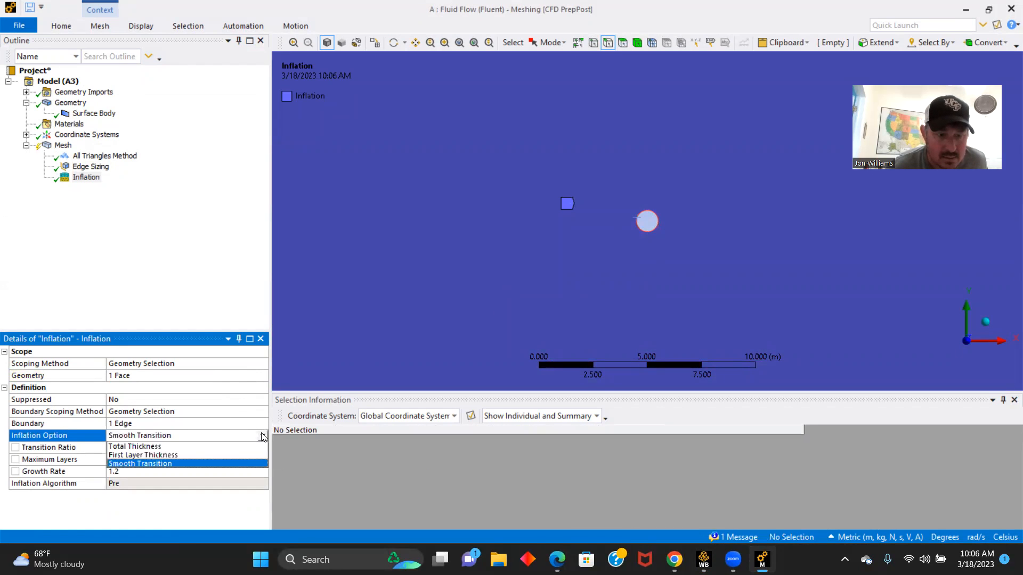
{"action": "left_click", "coordinate": [156, 456]}
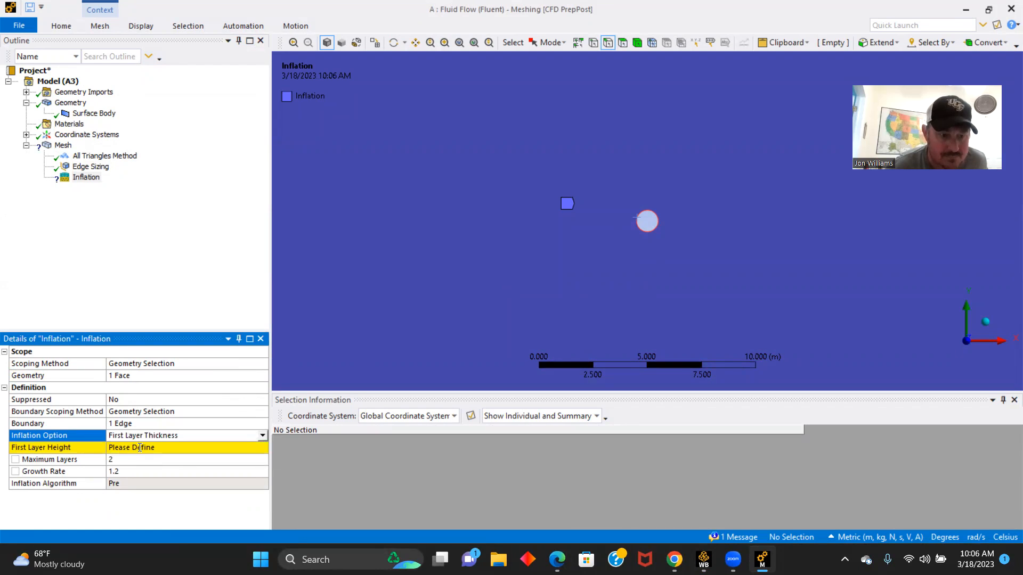
{"action": "left_click", "coordinate": [139, 448]}
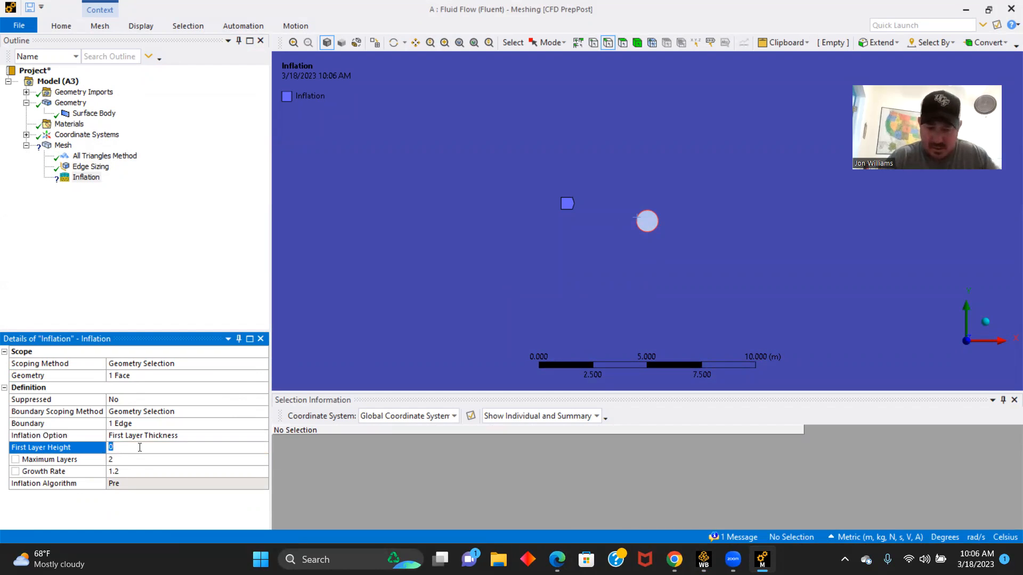
{"action": "type", "text": ".003"}
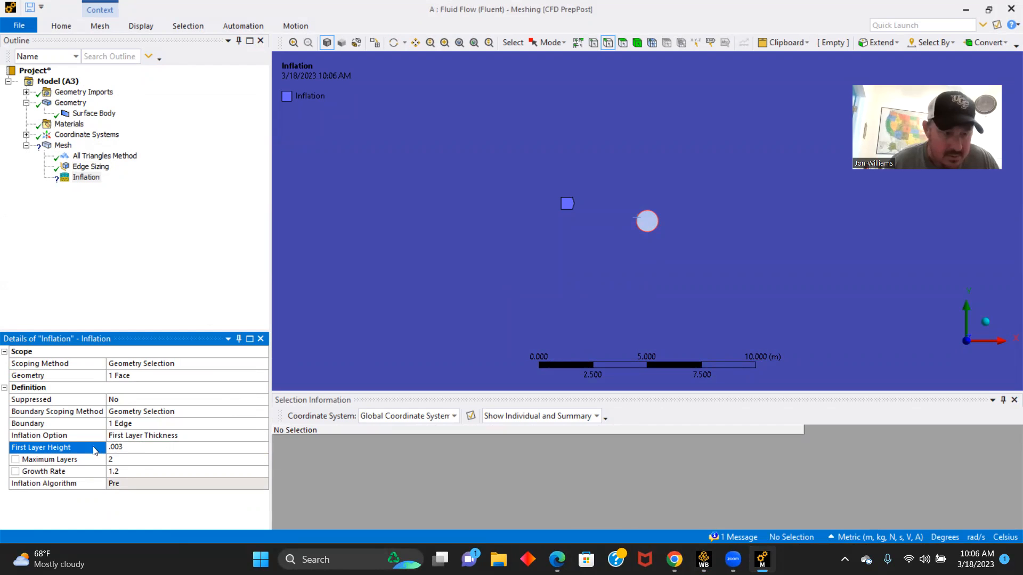
- Set the inflation's maximum layers to 65 and regenerate the mesh
{"action": "left_click", "coordinate": [119, 460]}
{"action": "type", "text": "65"}
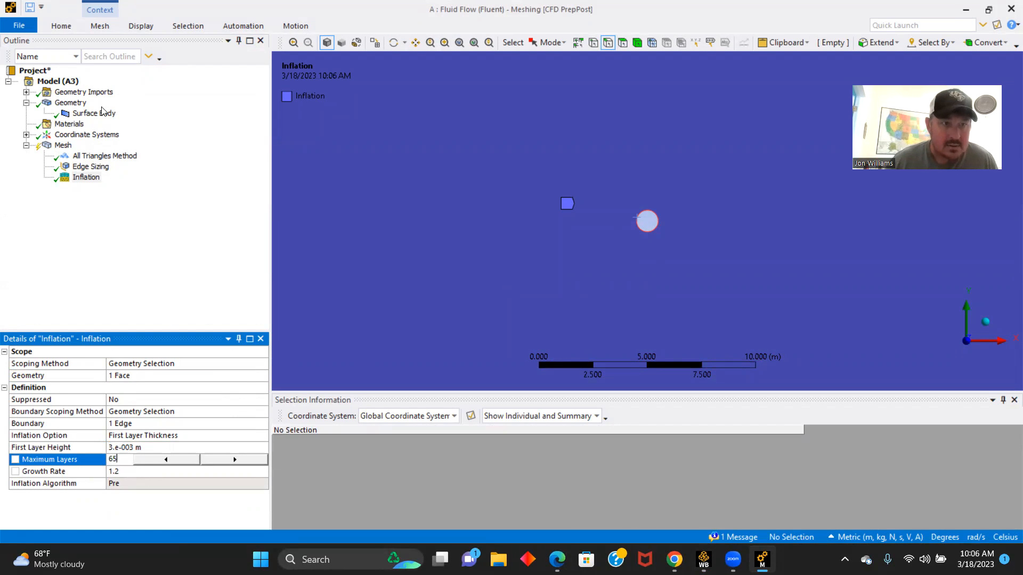
{"action": "left_click", "coordinate": [61, 25]}
{"action": "left_click", "coordinate": [137, 57]}
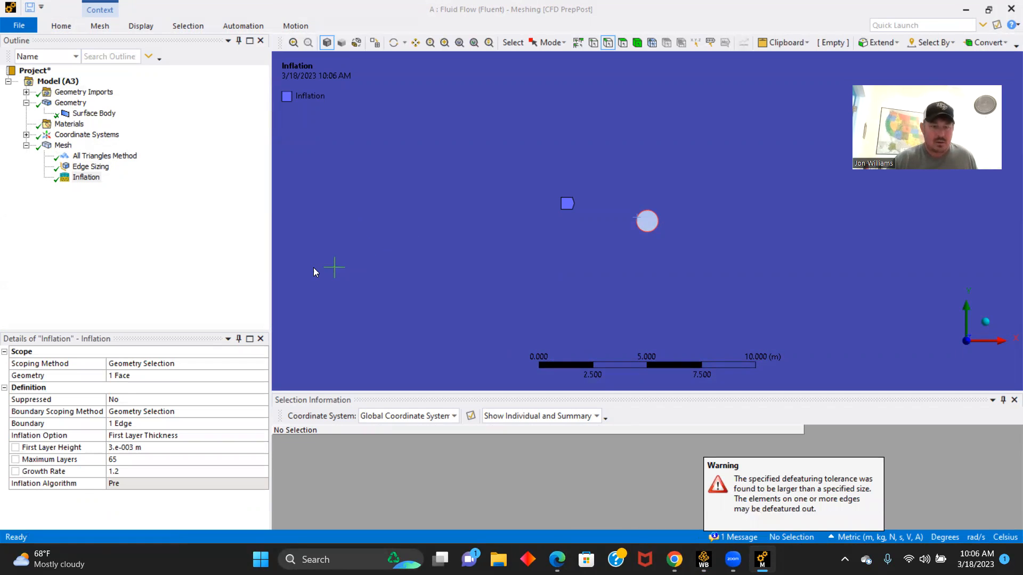
- Set the global mesh element size to 0.15 m and regenerate the mesh
{"action": "left_click", "coordinate": [62, 146]}
{"action": "right_click", "coordinate": [58, 145]}
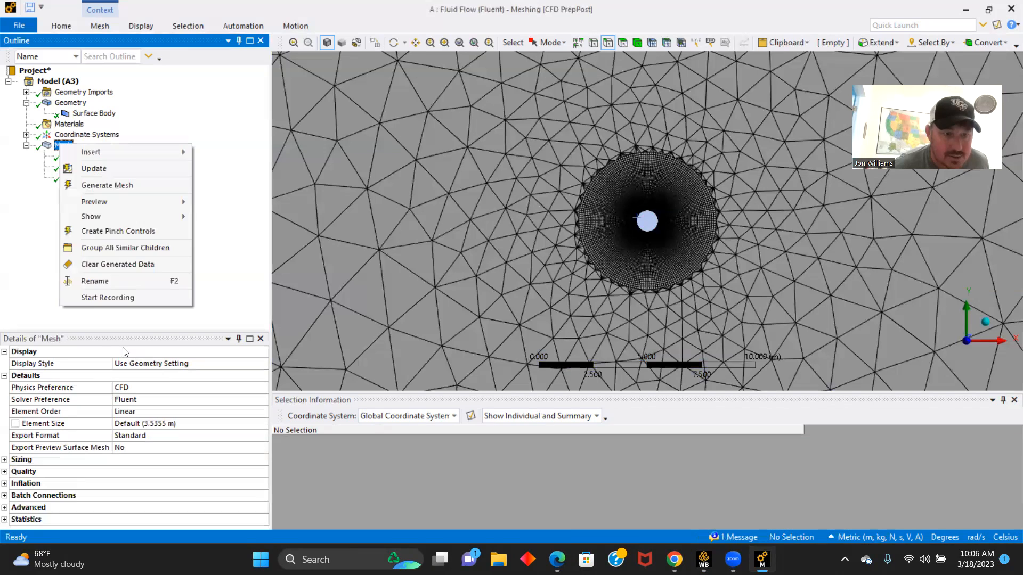
{"action": "left_click", "coordinate": [46, 305]}
{"action": "left_click", "coordinate": [157, 422]}
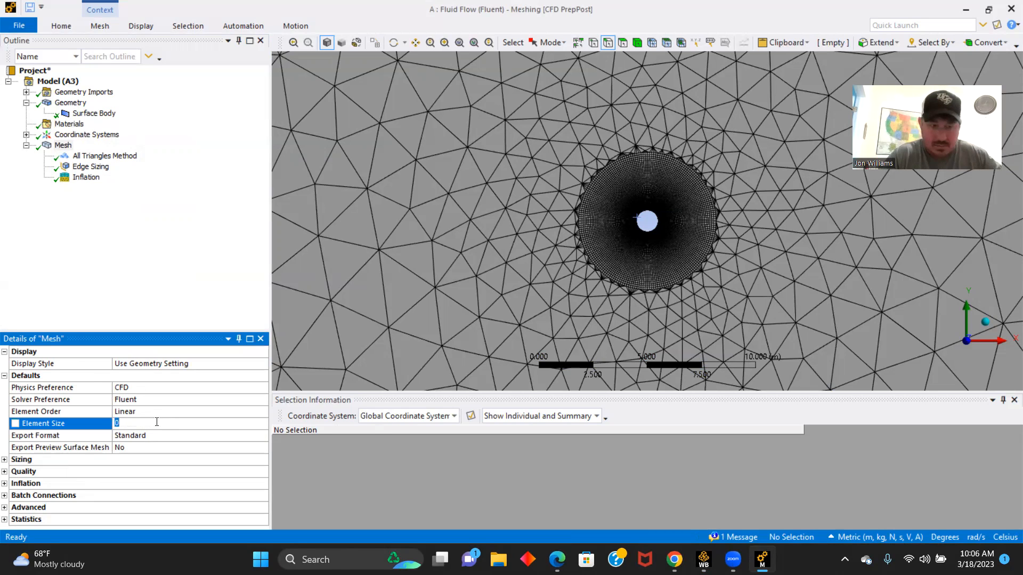
{"action": "type", "text": "0.15"}
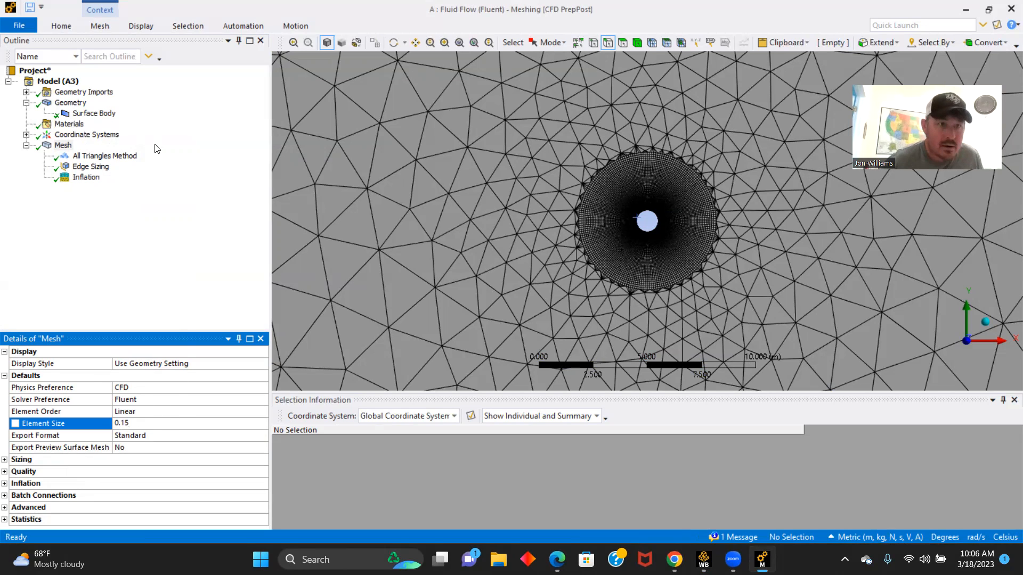
{"action": "left_click", "coordinate": [62, 26]}
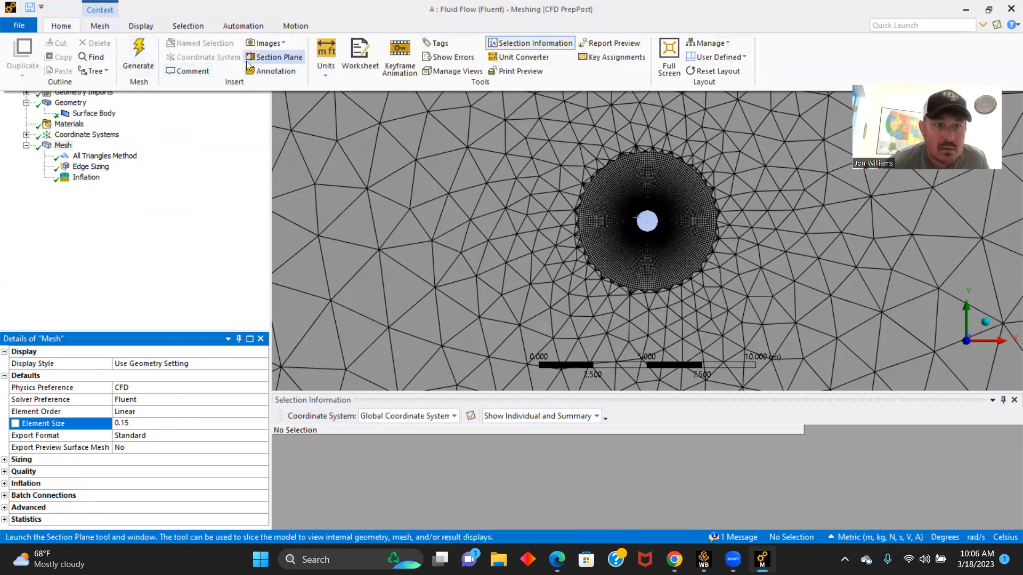
{"action": "left_click", "coordinate": [140, 53]}
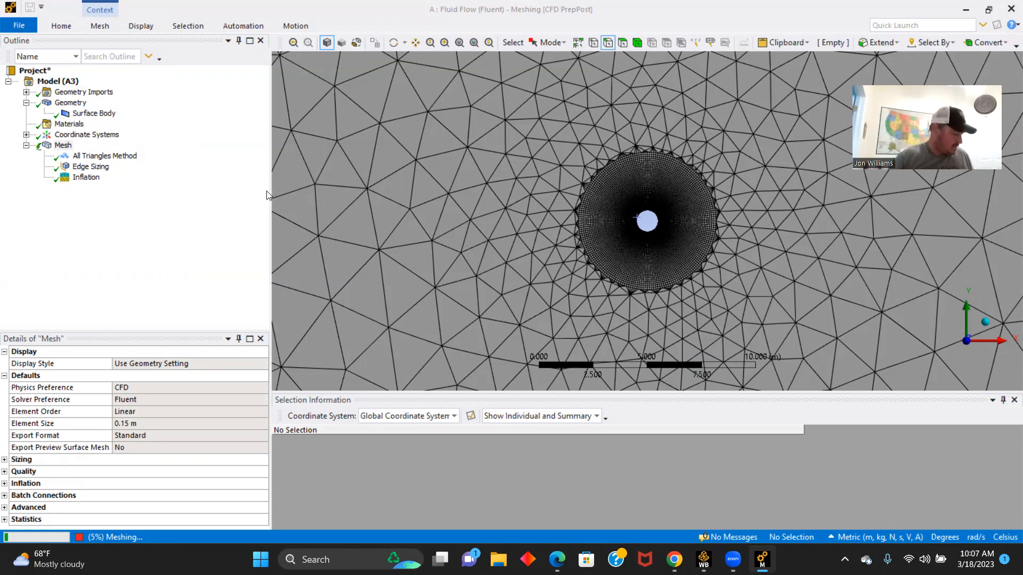
- Create a named selection called "Velocity Inlet" from the square domain's left edge
{"action": "scroll", "coordinate": [445, 219], "scroll_direction": "down", "scroll_amount": 2}
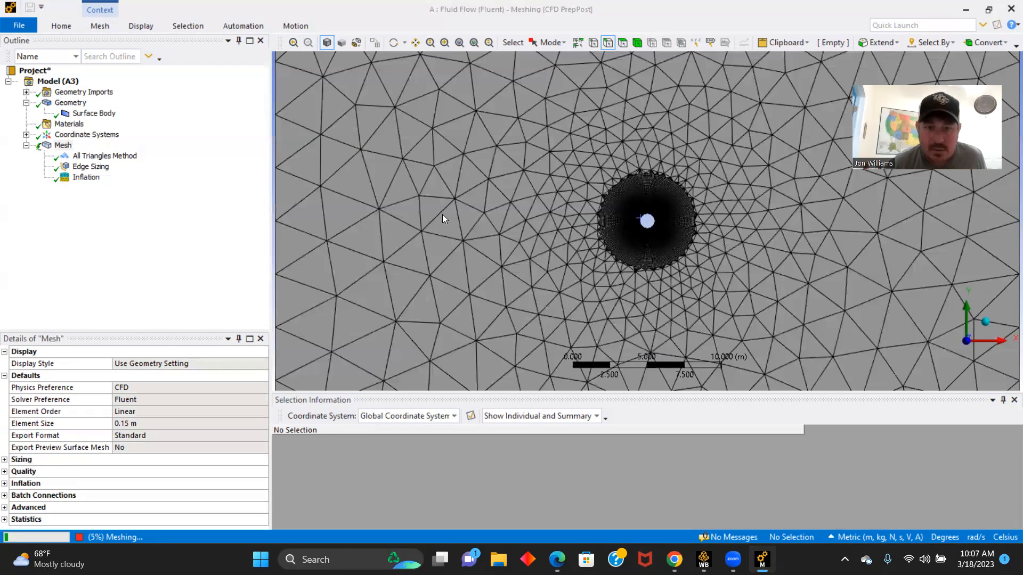
{"action": "scroll", "coordinate": [442, 215], "scroll_direction": "down", "scroll_amount": 2}
{"action": "scroll", "coordinate": [439, 209], "scroll_direction": "up", "scroll_amount": 1}
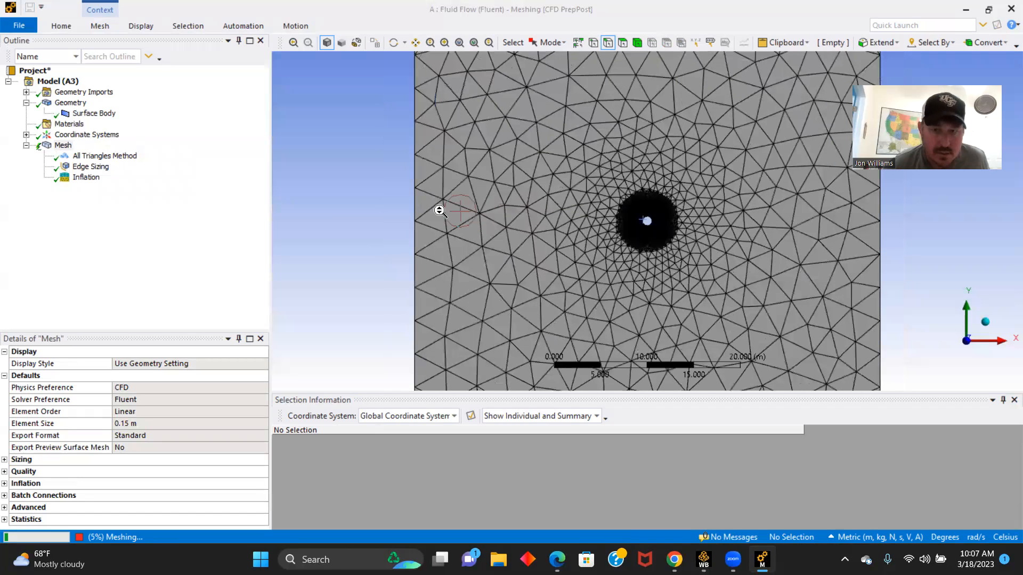
{"action": "scroll", "coordinate": [440, 210], "scroll_direction": "down", "scroll_amount": 2}
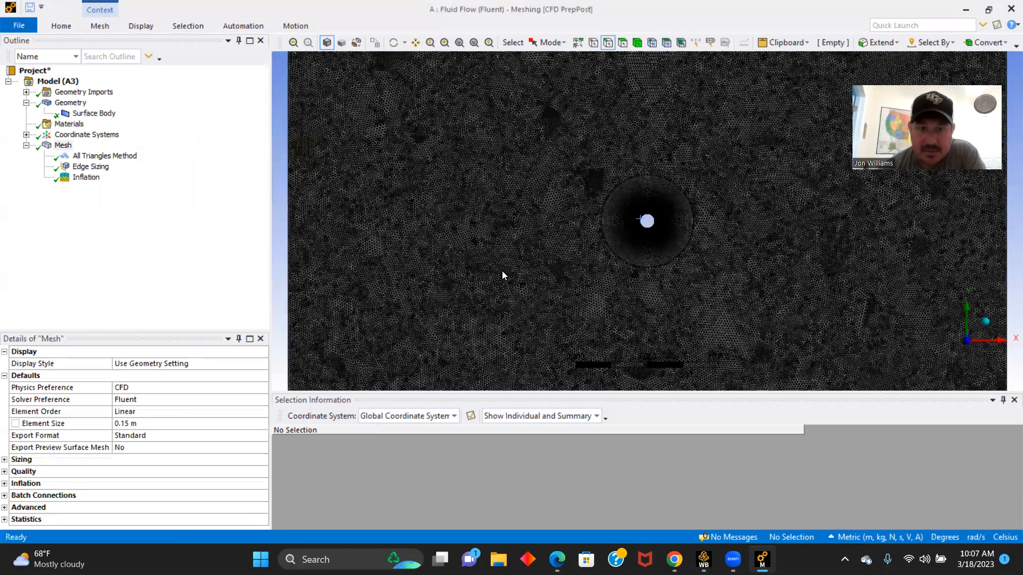
{"action": "scroll", "coordinate": [418, 233], "scroll_direction": "up", "scroll_amount": 3}
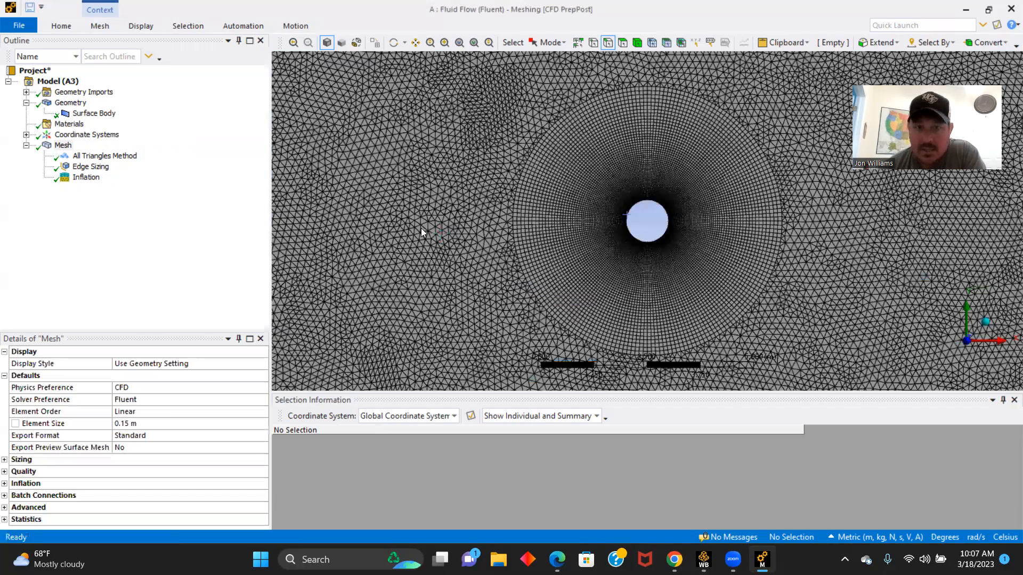
{"action": "scroll", "coordinate": [457, 215], "scroll_direction": "down", "scroll_amount": 3}
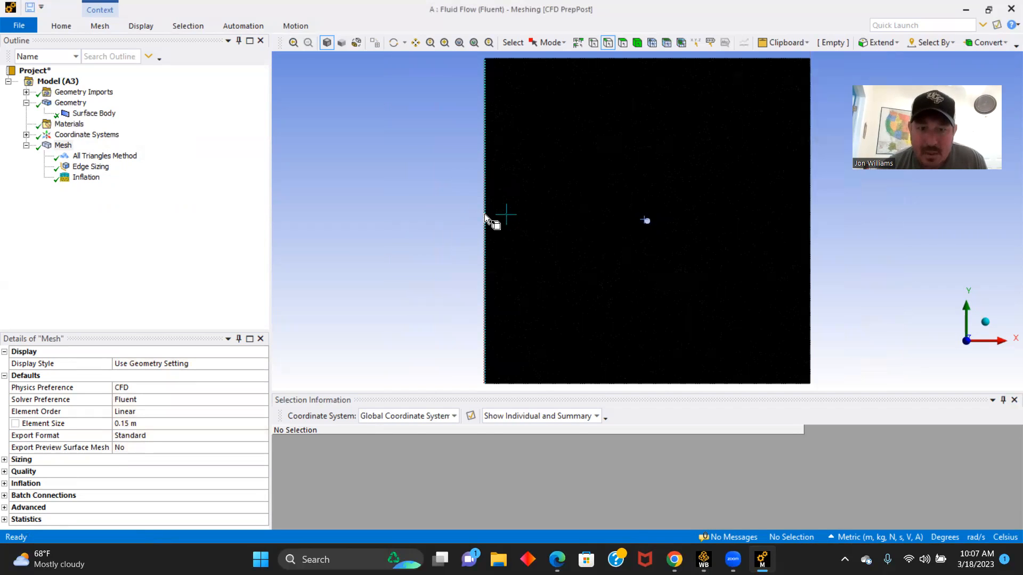
{"action": "left_click", "coordinate": [483, 213]}
{"action": "key", "text": "n"}
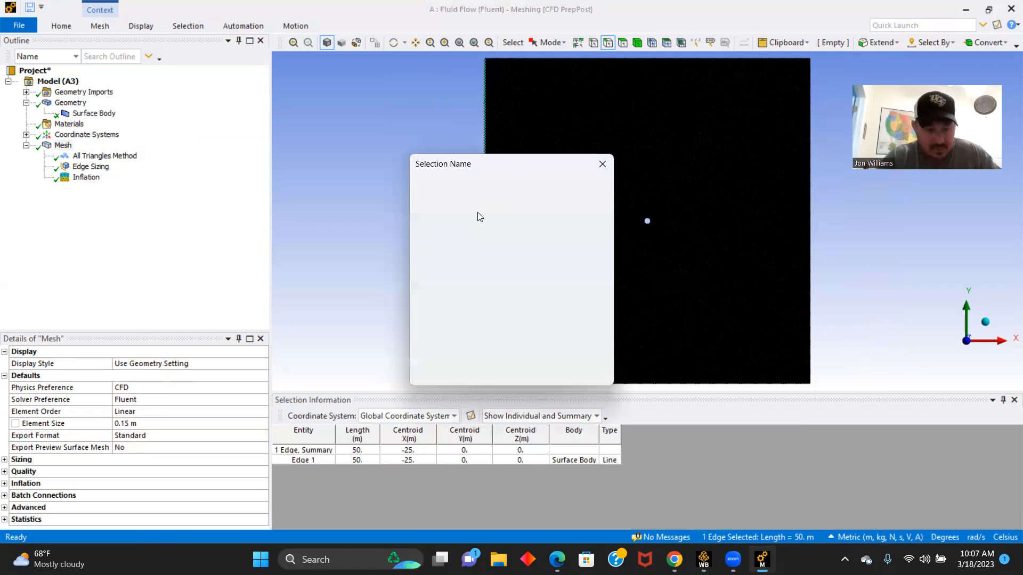
{"action": "type", "text": "Velocity Inlety"}
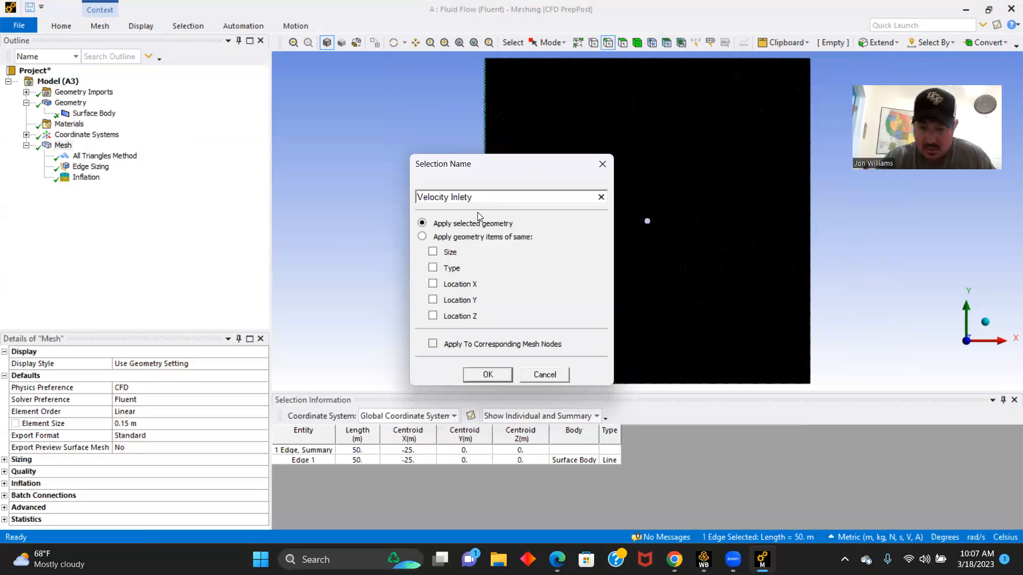
{"action": "key", "text": "Return"}
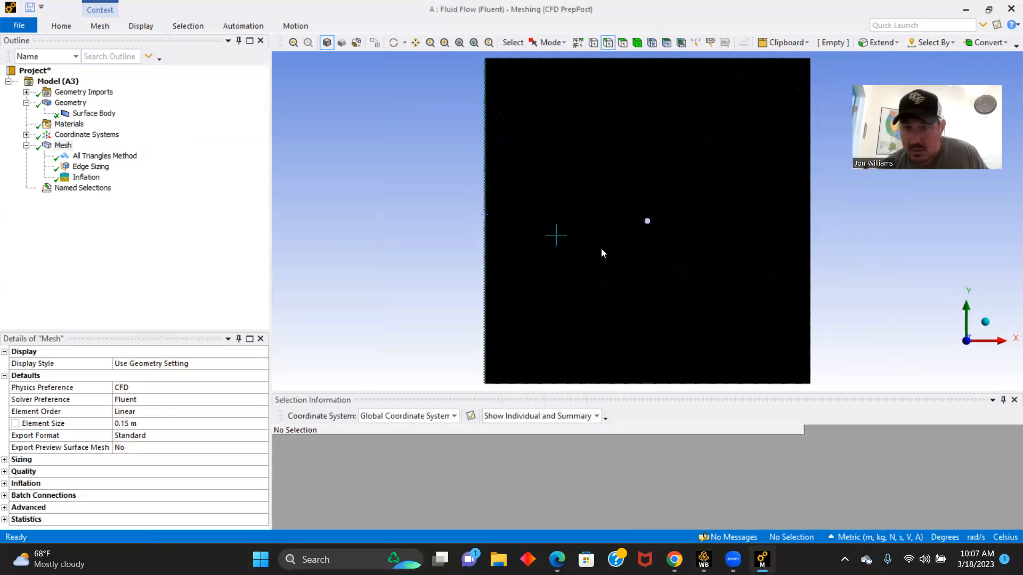
- Create a named selection called "Pressure Outlet" from the square domain's right edge and clear the selection
{"action": "left_click", "coordinate": [808, 245]}
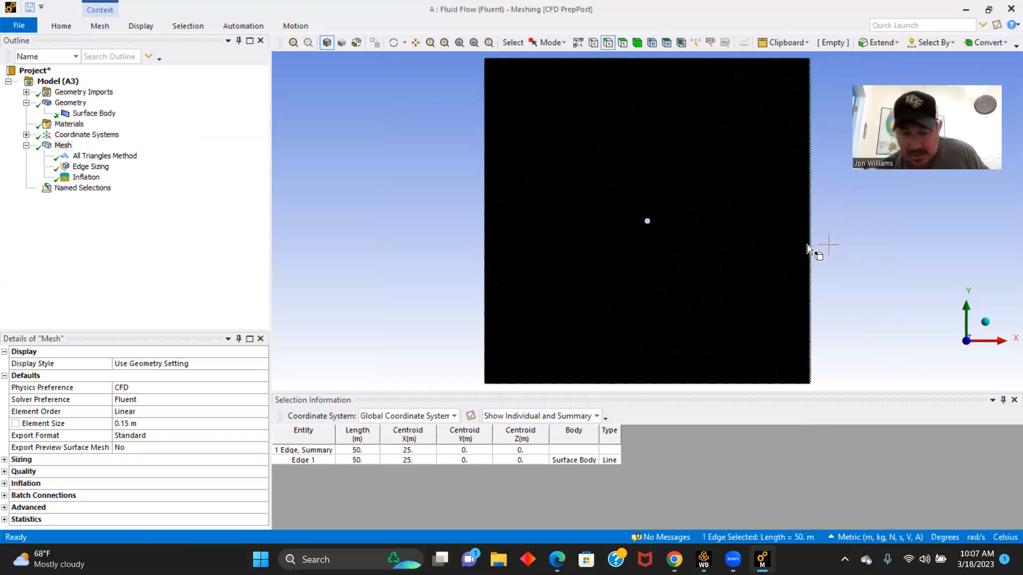
{"action": "type", "text": "nPressure Outlet"}
{"action": "key", "text": "Return"}
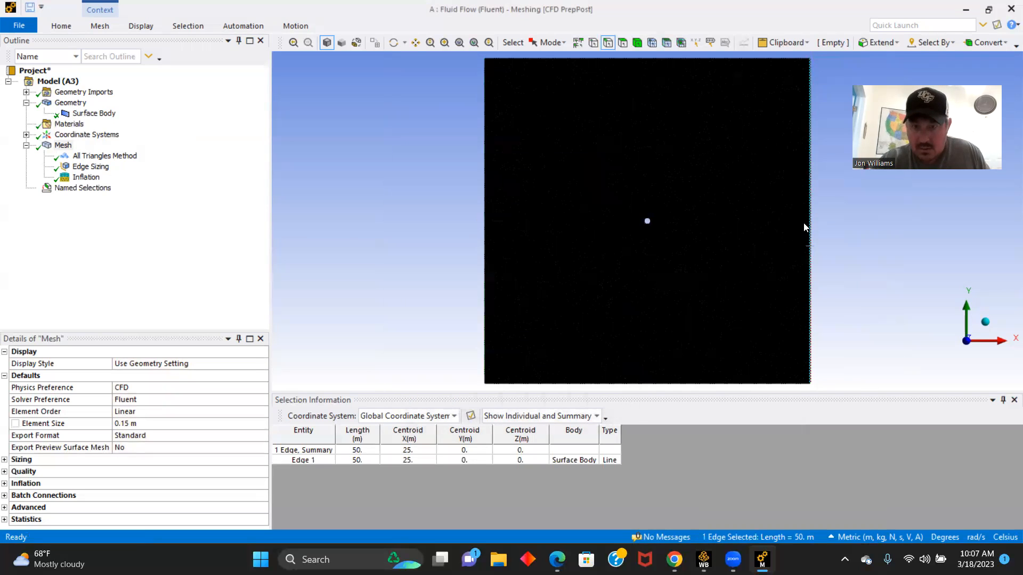
{"action": "left_click", "coordinate": [803, 227]}
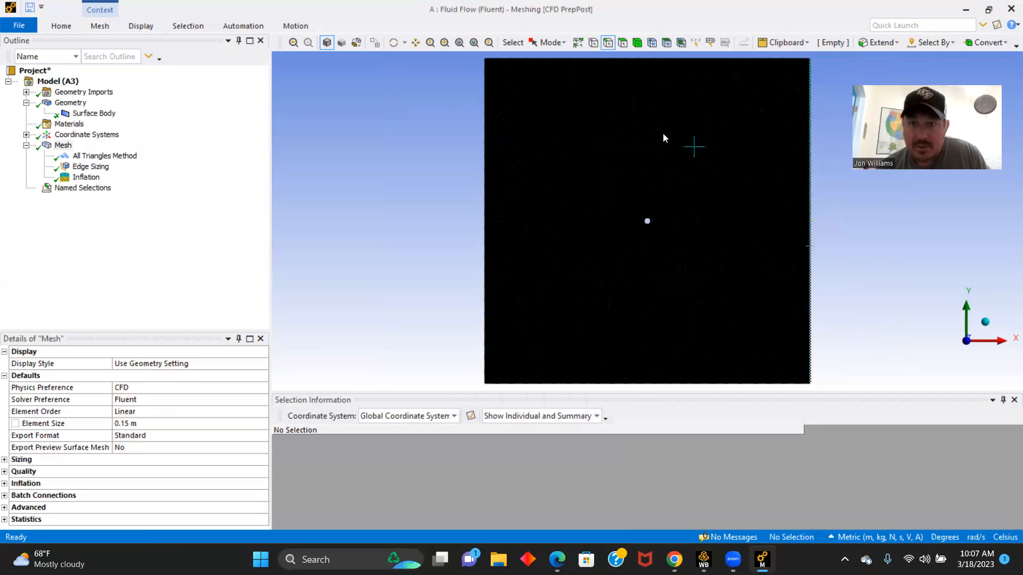
- Create a named selection called "Symmetry" from the square domain's top and bottom edges
{"action": "left_click", "coordinate": [635, 59]}
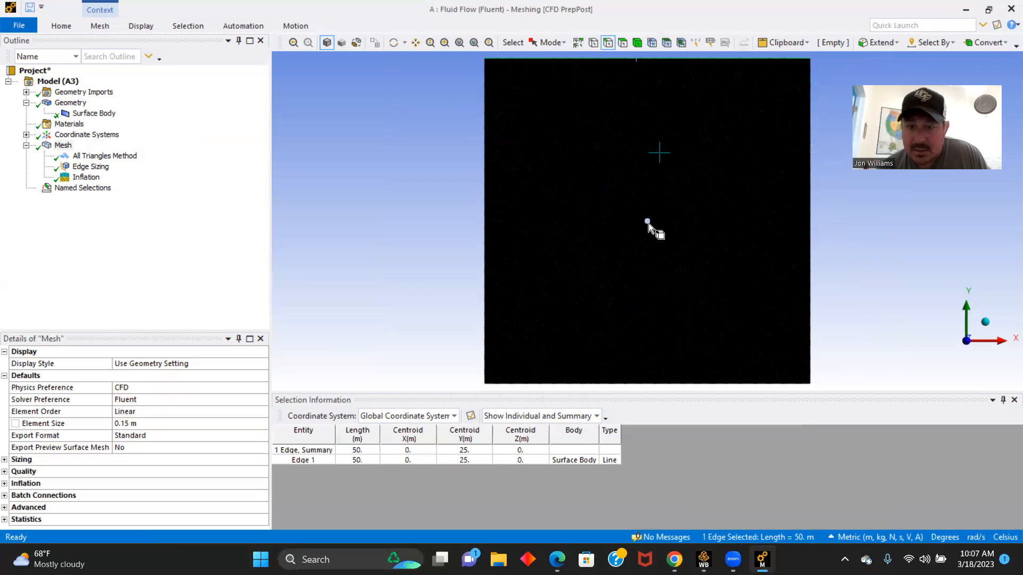
{"action": "left_click", "coordinate": [675, 385], "text": "ctrl"}
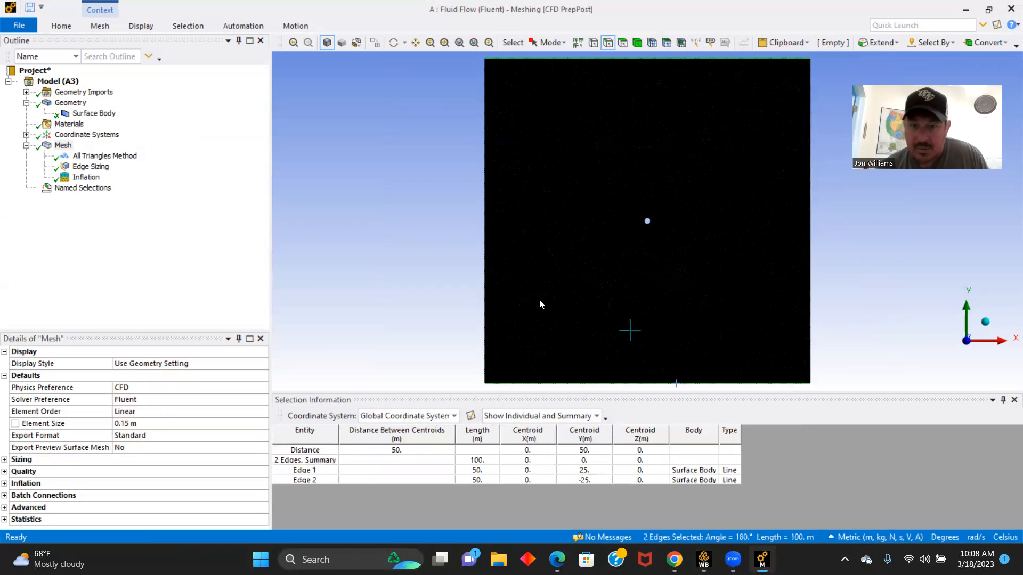
{"action": "type", "text": "nS"}
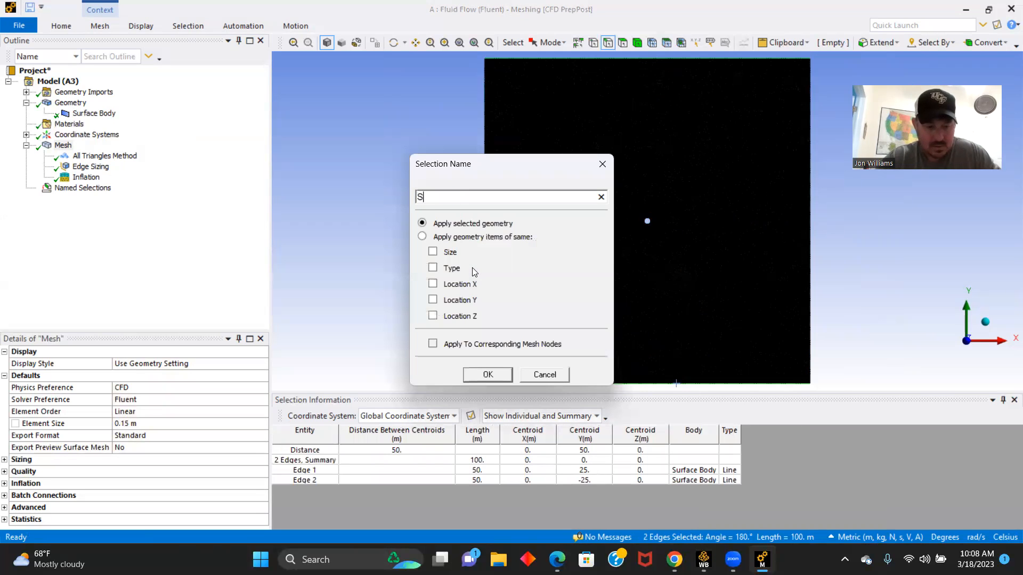
{"action": "type", "text": "ymmetry"}
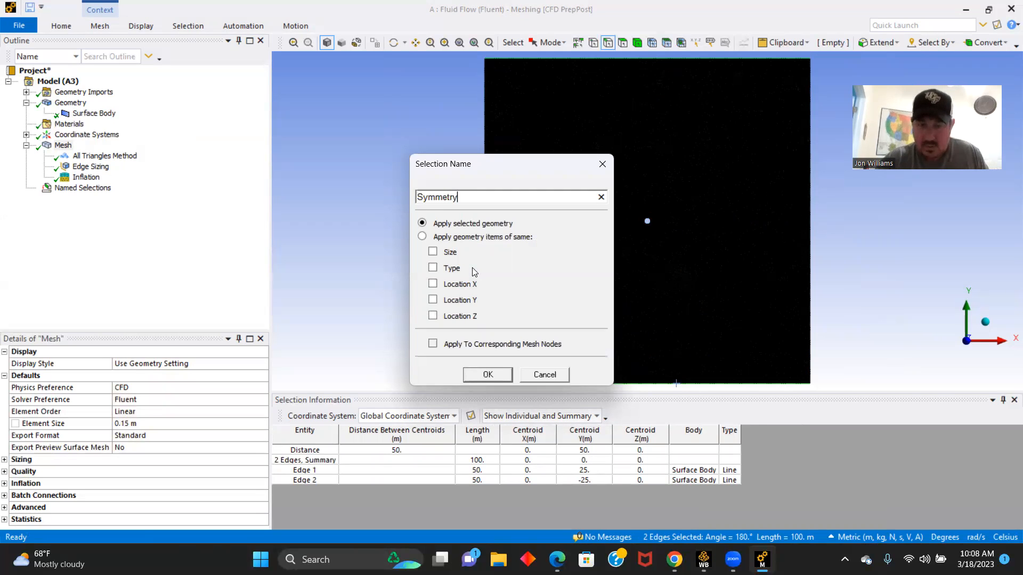
{"action": "key", "text": "Return"}
- Create a named selection called "Wall" from the circle's edge at the centre of the domain
{"action": "scroll", "coordinate": [672, 245], "scroll_direction": "up", "scroll_amount": 5}
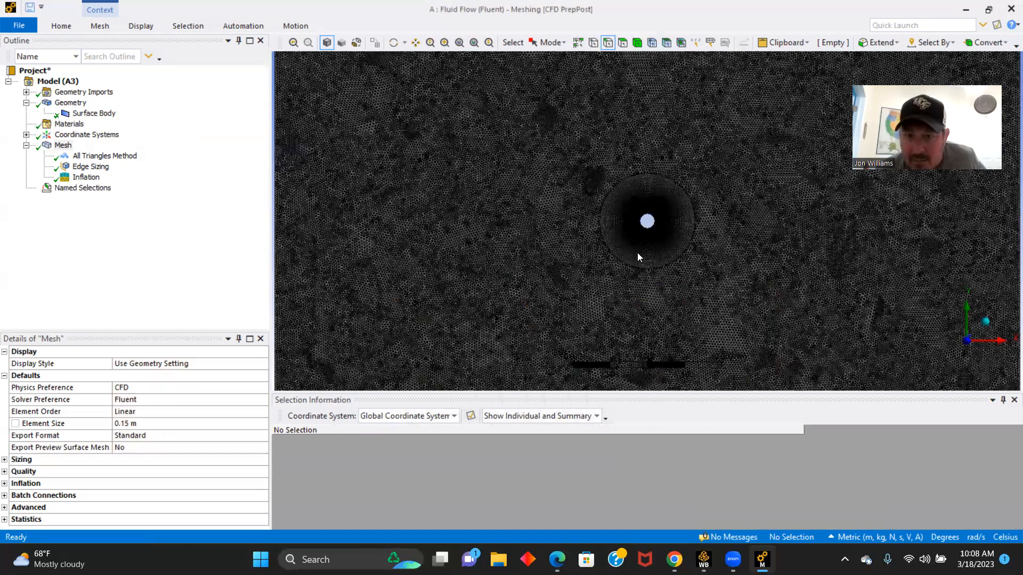
{"action": "scroll", "coordinate": [620, 194], "scroll_direction": "up", "scroll_amount": 5}
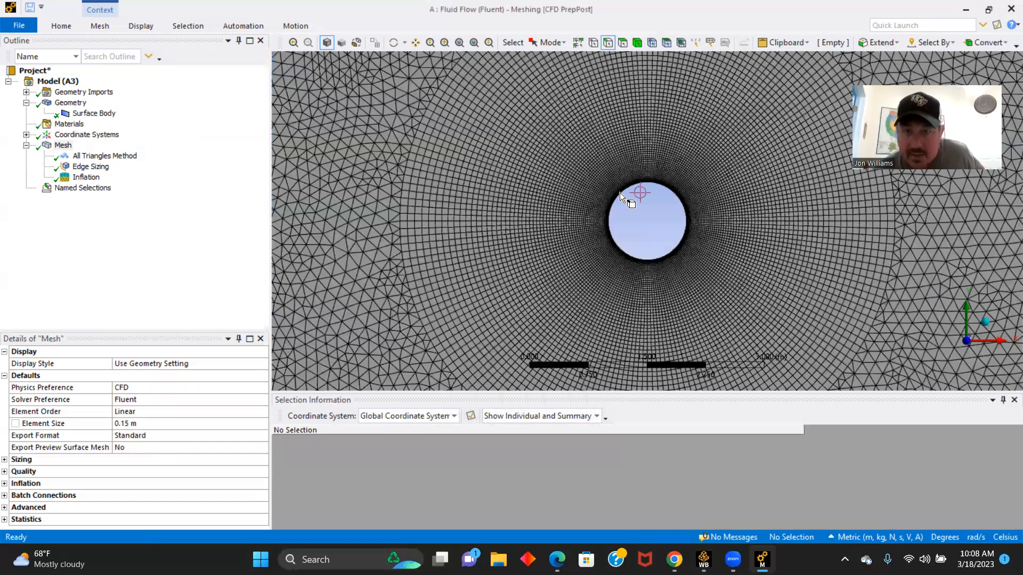
{"action": "left_click", "coordinate": [609, 219]}
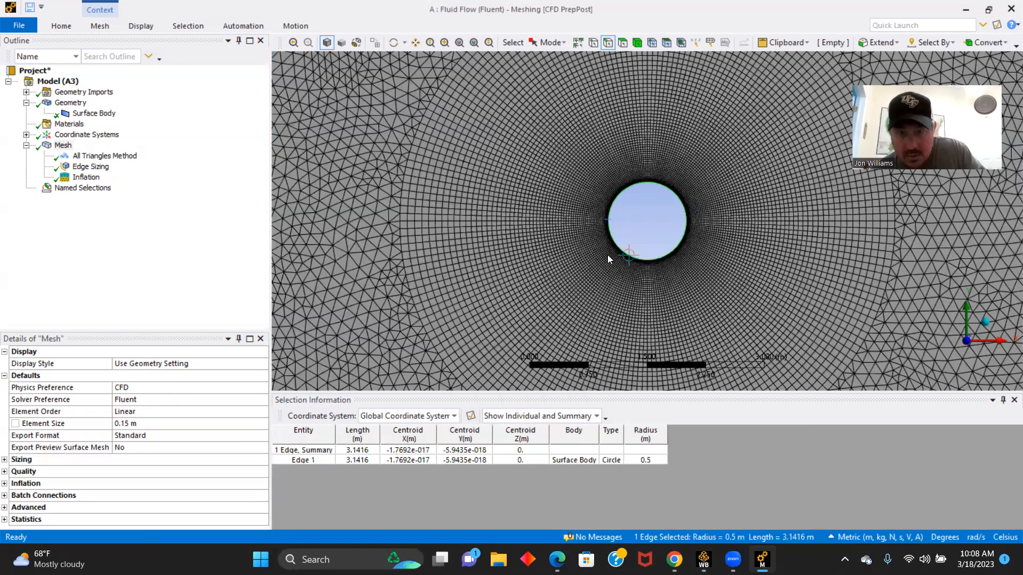
{"action": "type", "text": "nWall"}
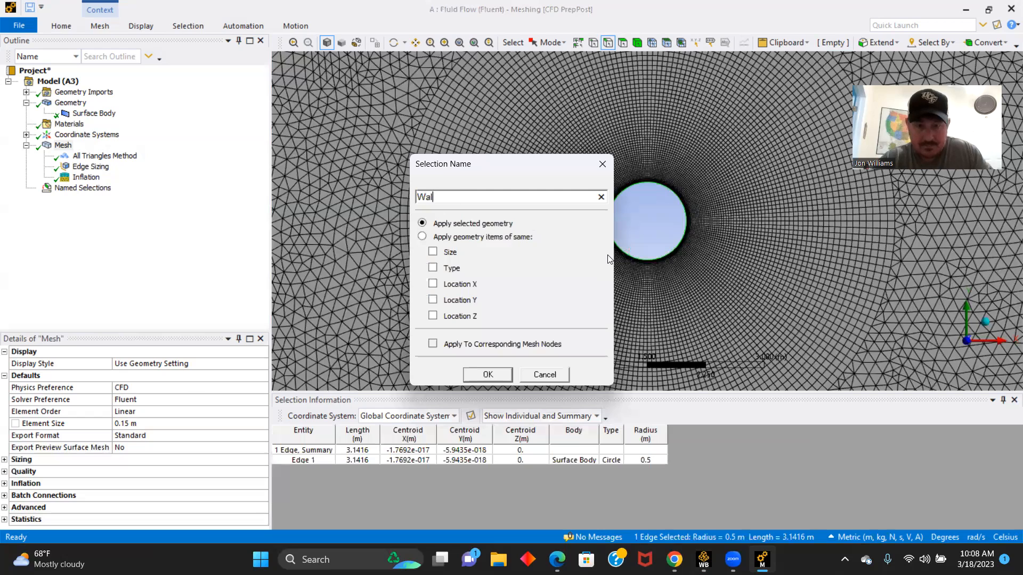
{"action": "left_click", "coordinate": [488, 375]}
{"action": "scroll", "coordinate": [495, 318], "scroll_direction": "down", "scroll_amount": 2}
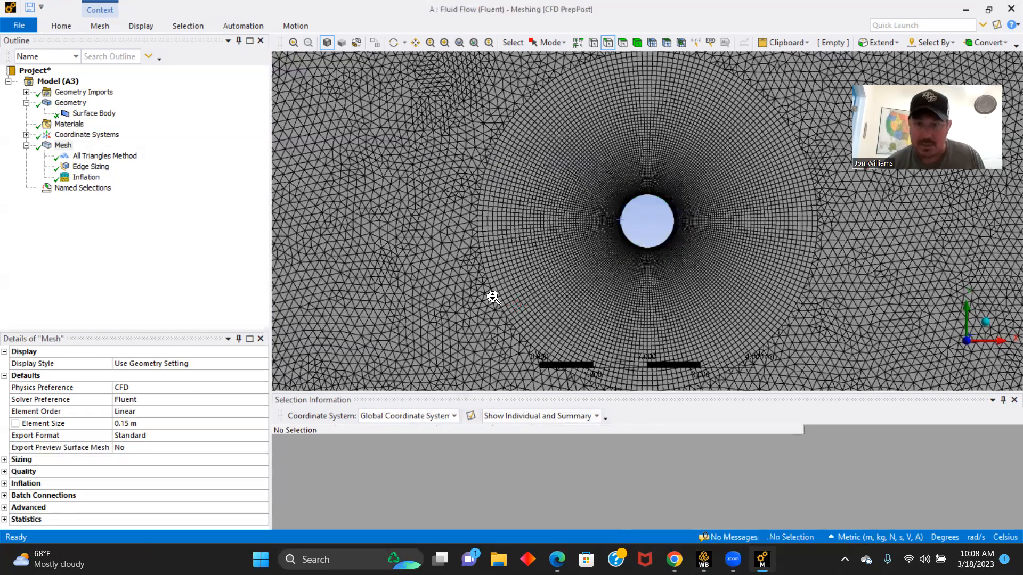
- Update the Mesh component of the Fluid Flow (Fluent) system in Workbench and close the Meshing window
{"action": "mouse_move", "coordinate": [703, 559]}
{"action": "left_click", "coordinate": [695, 516]}
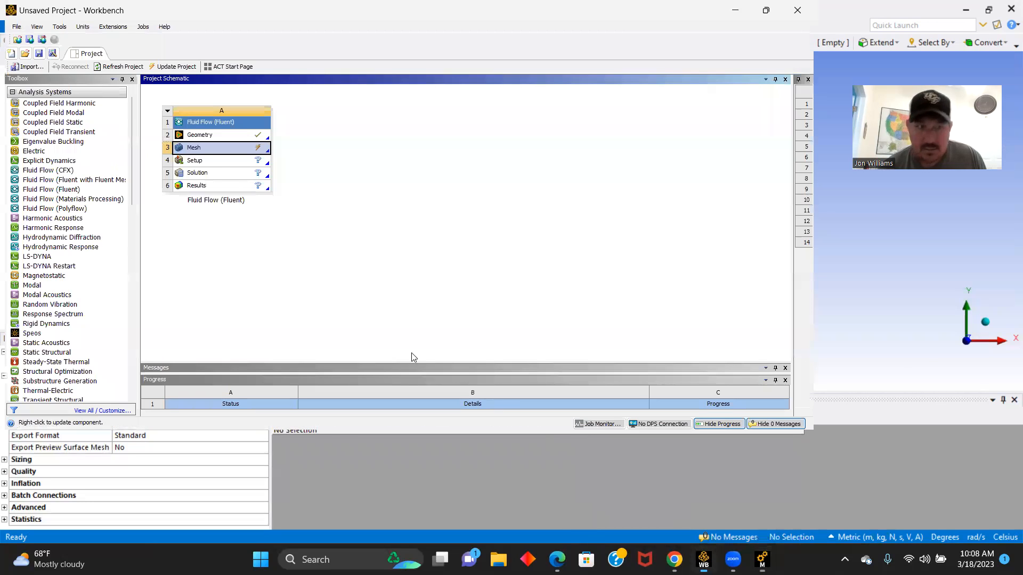
{"action": "right_click", "coordinate": [209, 148]}
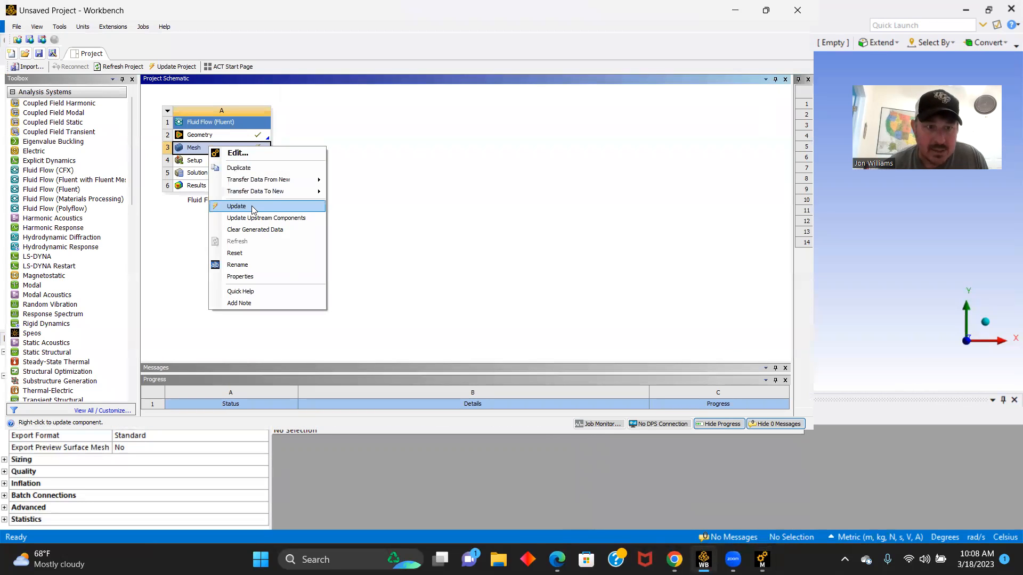
{"action": "left_click", "coordinate": [236, 206]}
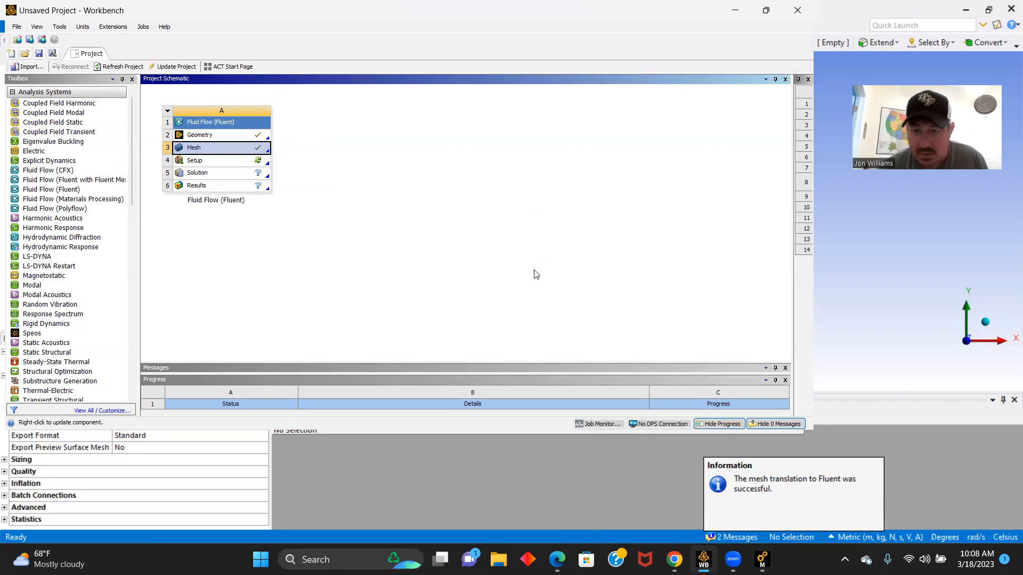
{"action": "mouse_move", "coordinate": [761, 559]}
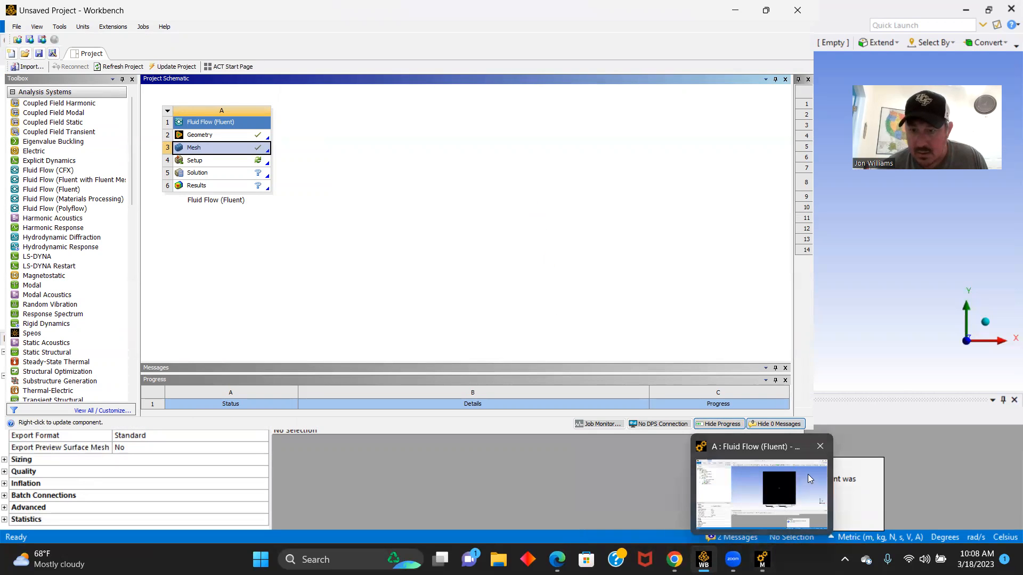
{"action": "left_click", "coordinate": [821, 448]}
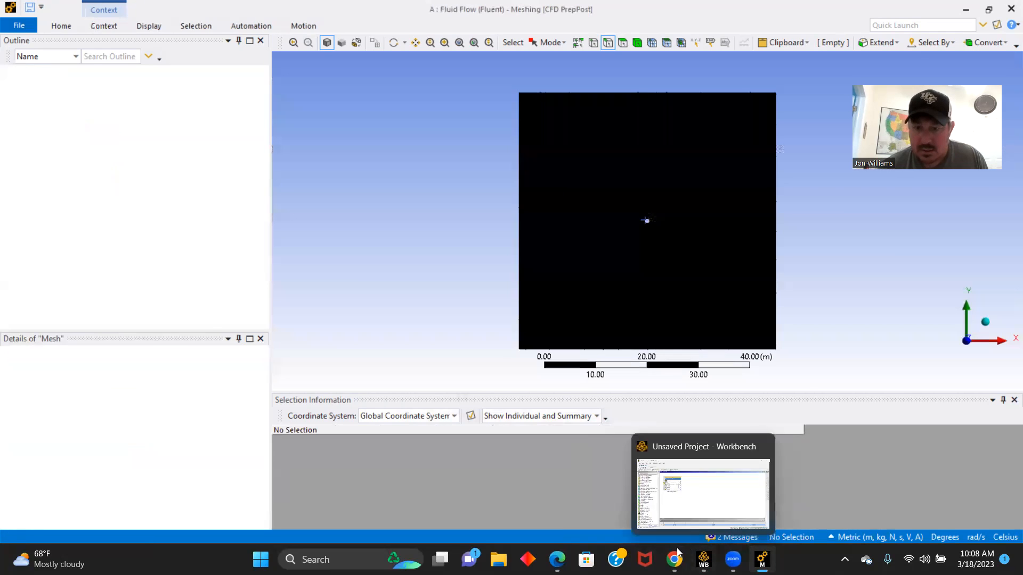
{"action": "left_click", "coordinate": [704, 559]}
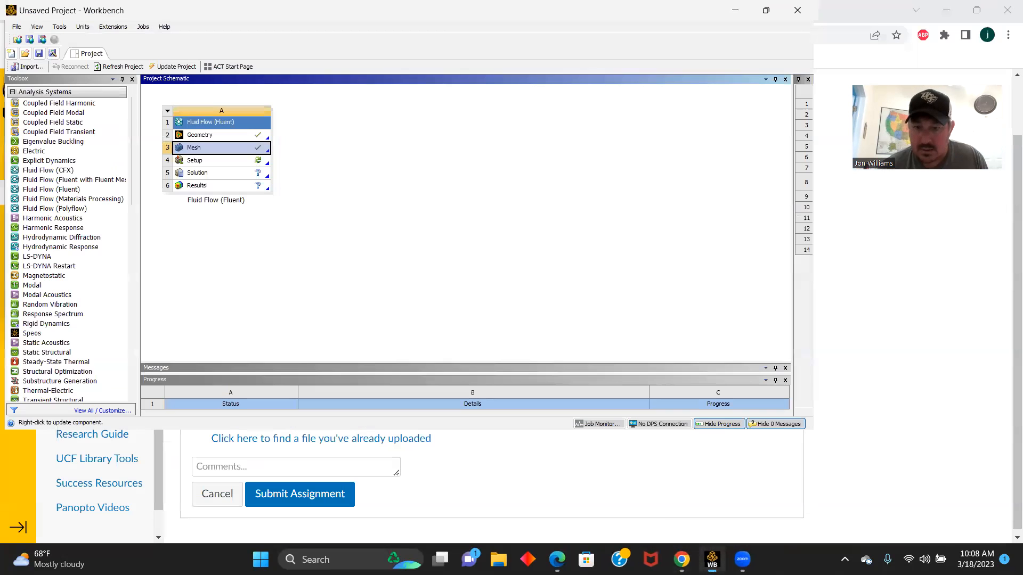
- Launch the Fluent setup from the Fluid Flow system with double precision and 4 solver processes
{"action": "double_click", "coordinate": [195, 163]}
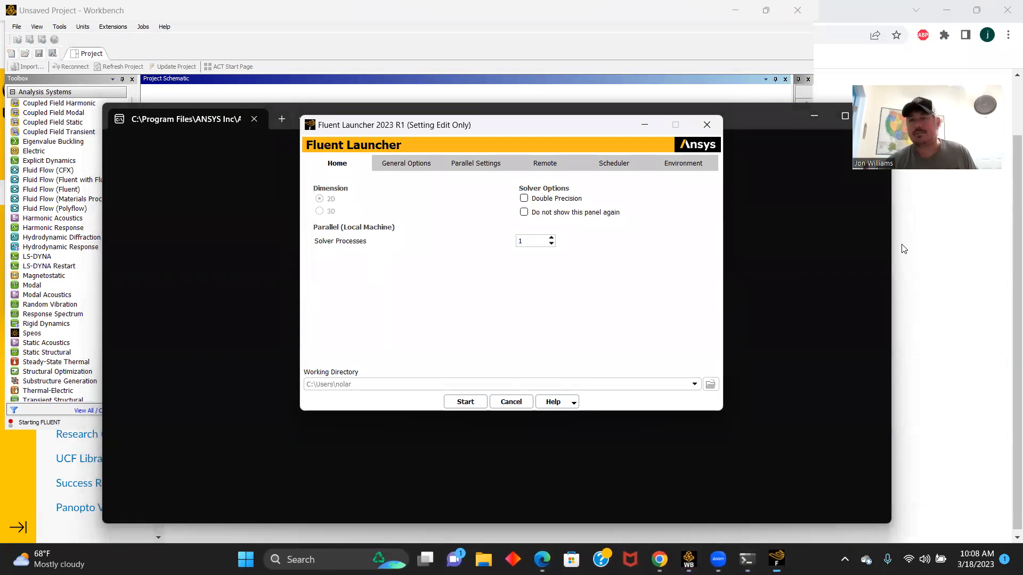
{"action": "left_click", "coordinate": [523, 198]}
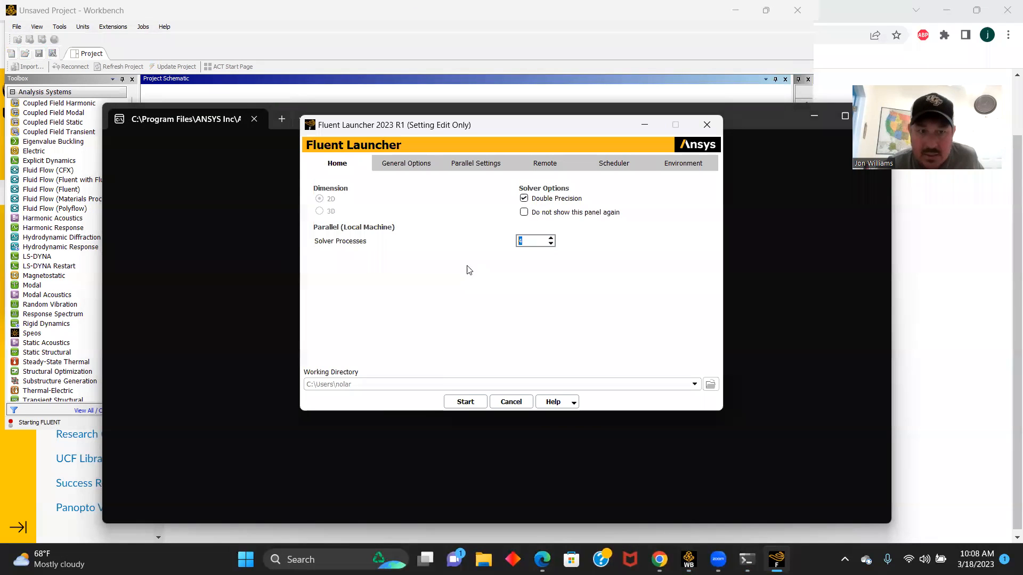
{"action": "left_click", "coordinate": [465, 403]}
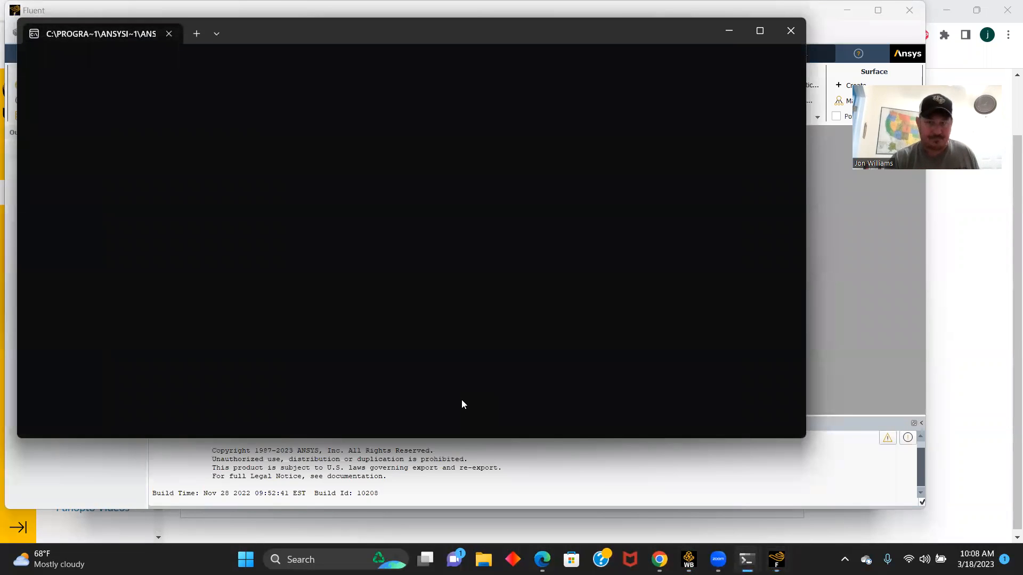
{"action": "left_click", "coordinate": [842, 397]}
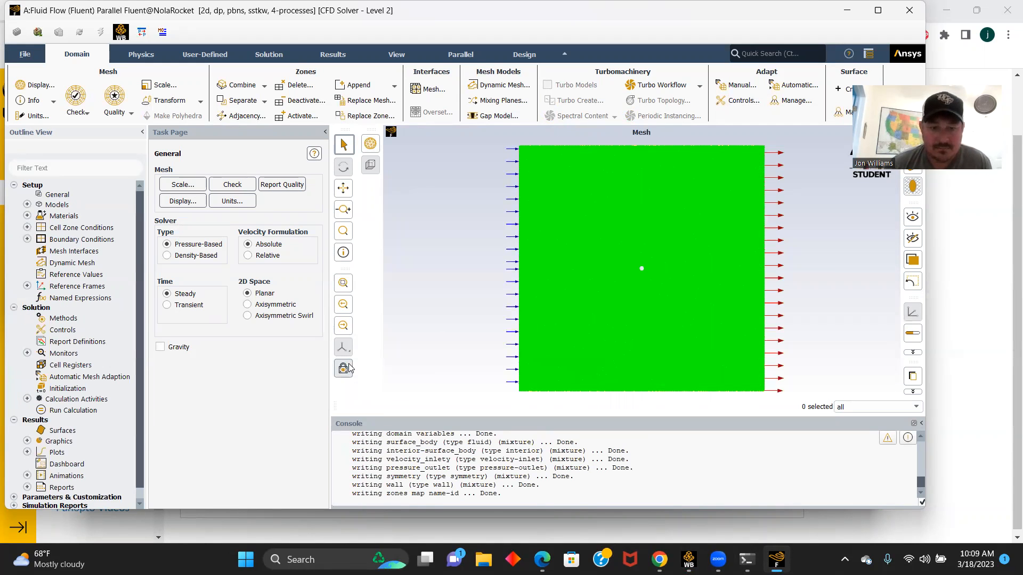
- Change the viscous model to Laminar
{"action": "left_click", "coordinate": [27, 204]}
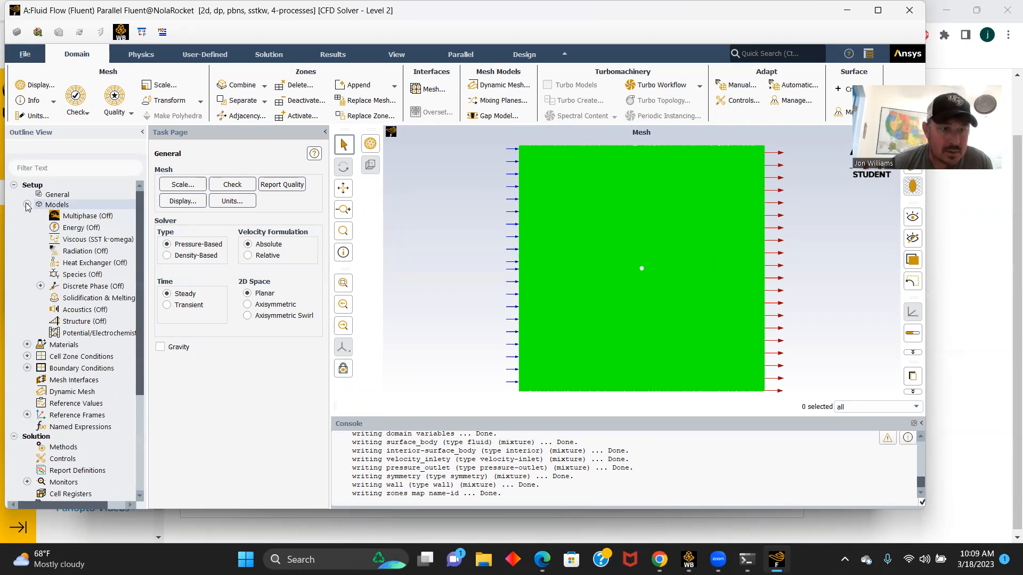
{"action": "right_click", "coordinate": [94, 242]}
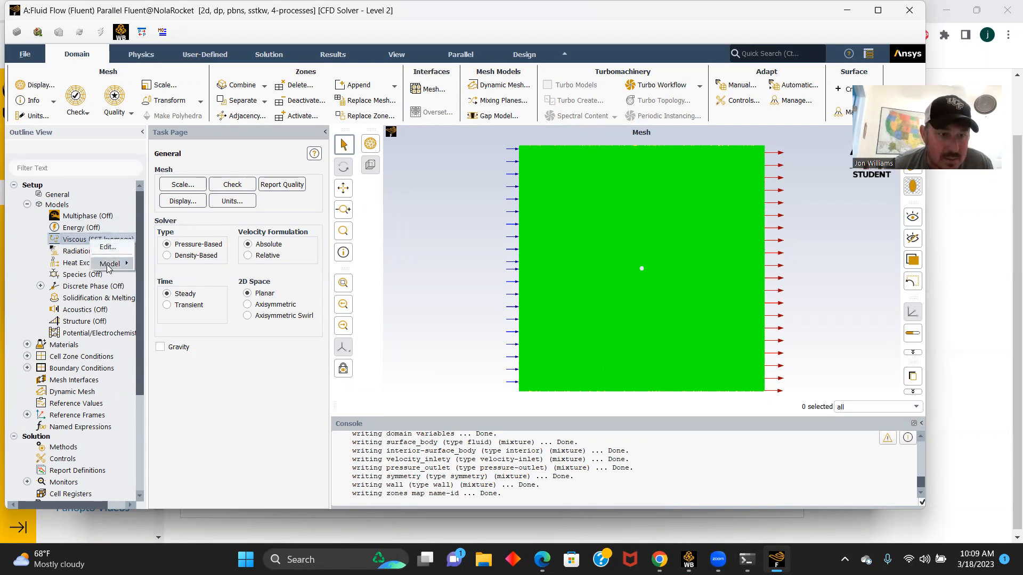
{"action": "mouse_move", "coordinate": [112, 264]}
{"action": "left_click", "coordinate": [154, 277]}
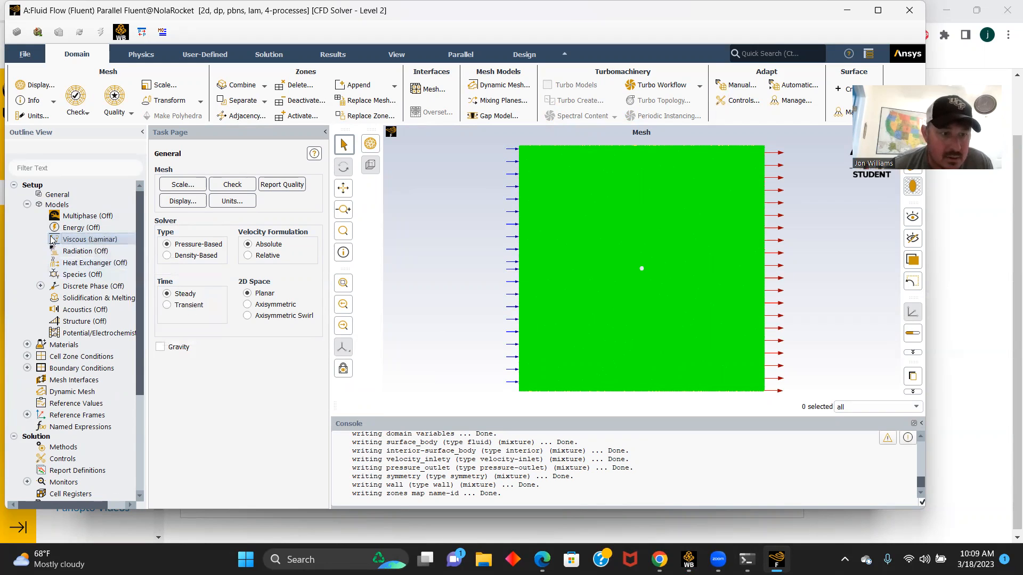
- Set the fluid material air to a constant density of 1 kg/m³ and a viscosity of 0.05 kg/(m s)
{"action": "scroll", "coordinate": [23, 295], "scroll_direction": "down", "scroll_amount": 2}
{"action": "left_click", "coordinate": [26, 280]}
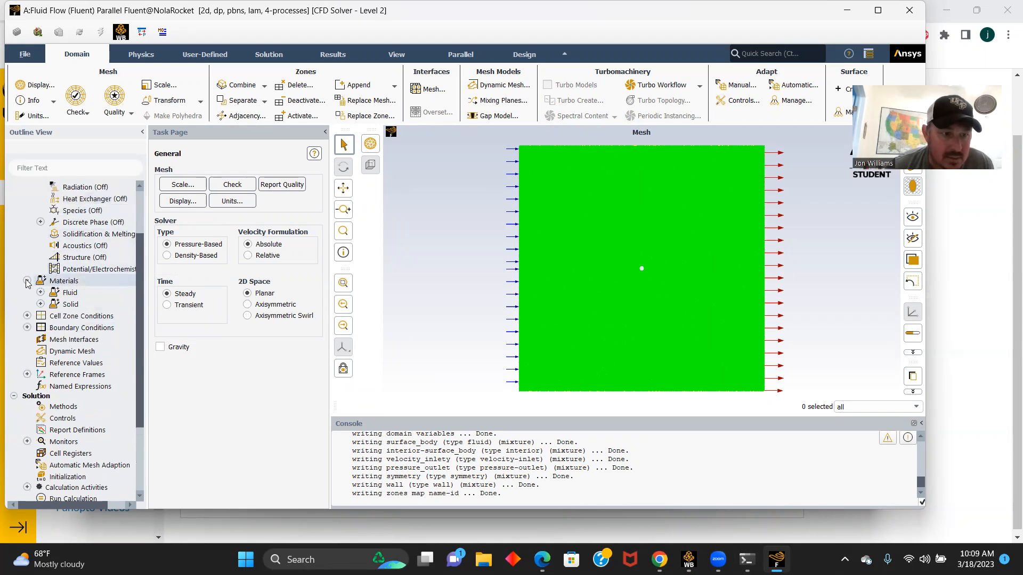
{"action": "left_click", "coordinate": [40, 292]}
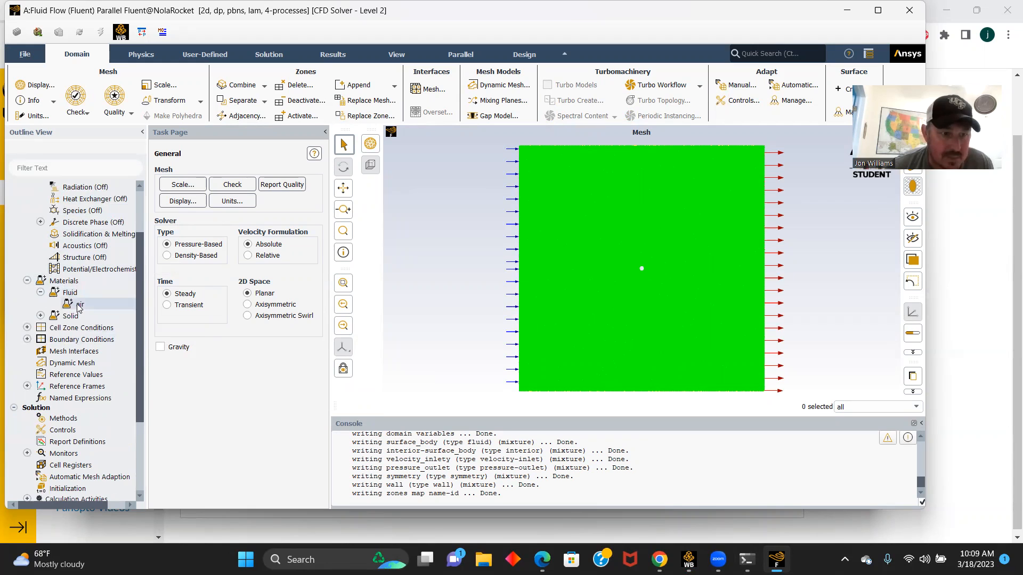
{"action": "double_click", "coordinate": [79, 305]}
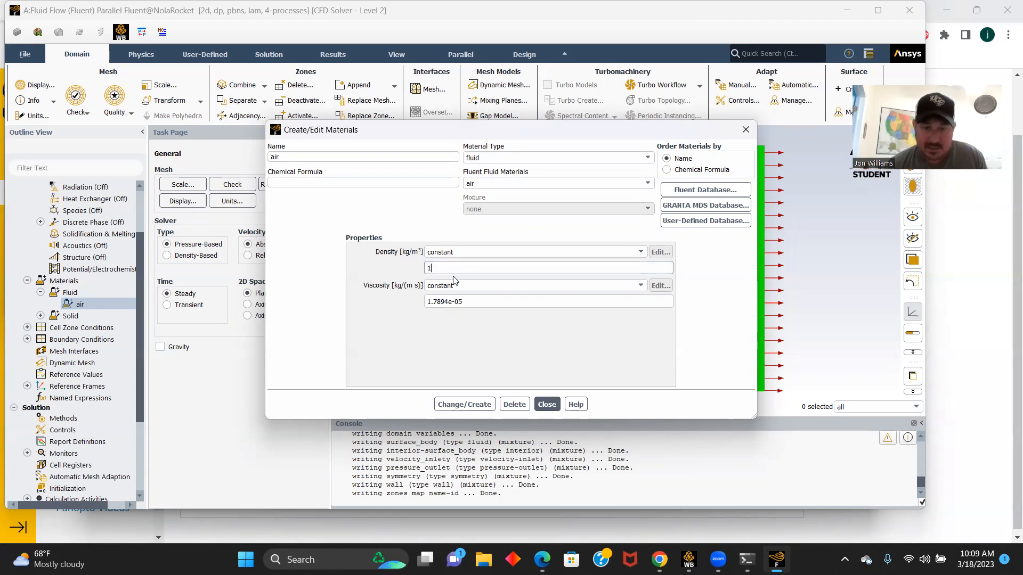
{"action": "left_click", "coordinate": [465, 303]}
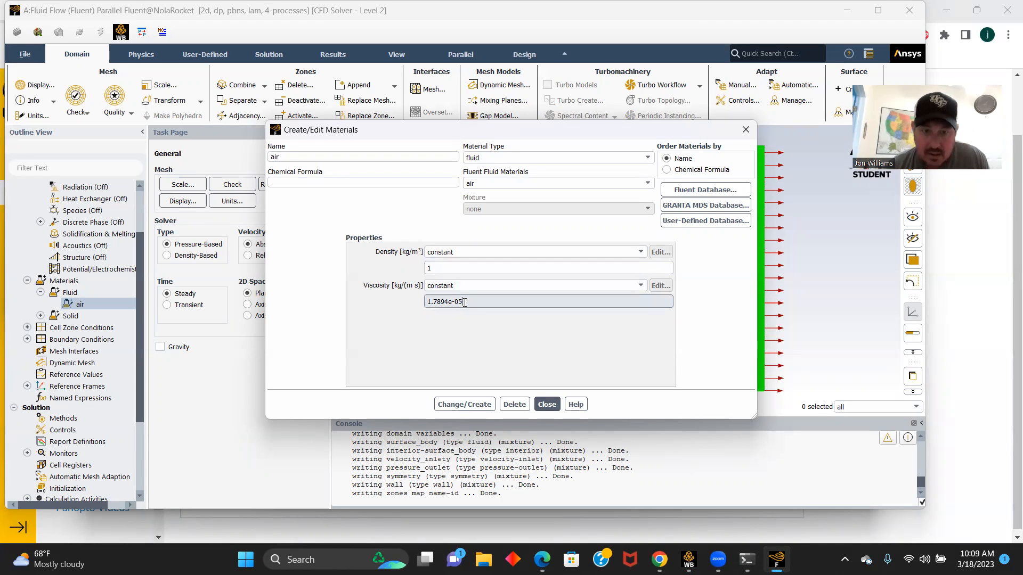
{"action": "key", "text": "BackSpace"}
{"action": "key", "text": "BackSpace"}
{"action": "key", "text": "BackSpace"}
{"action": "key", "text": "BackSpace"}
{"action": "key", "text": "BackSpace"}
{"action": "key", "text": "BackSpace"}
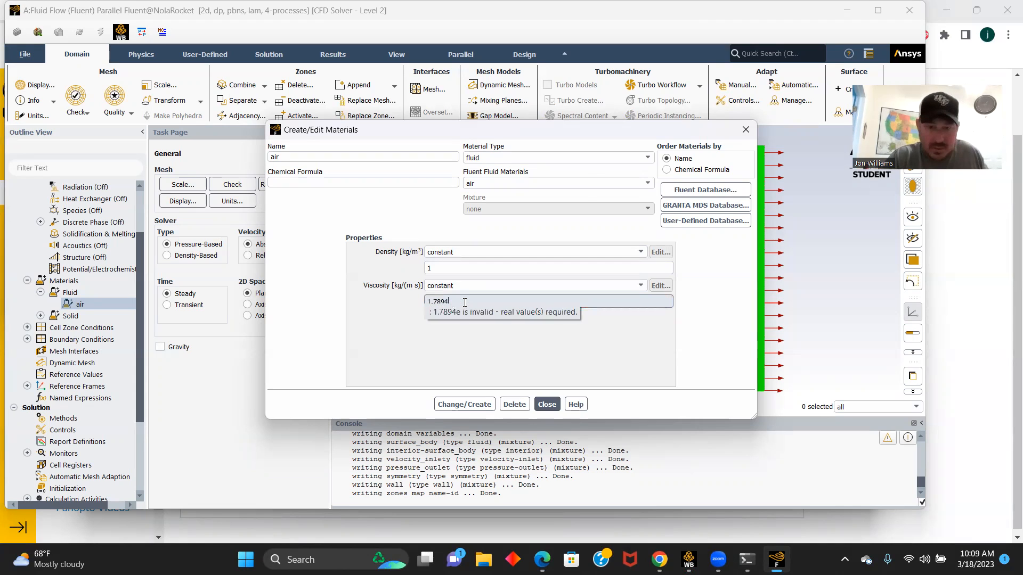
{"action": "type", "text": "0.05"}
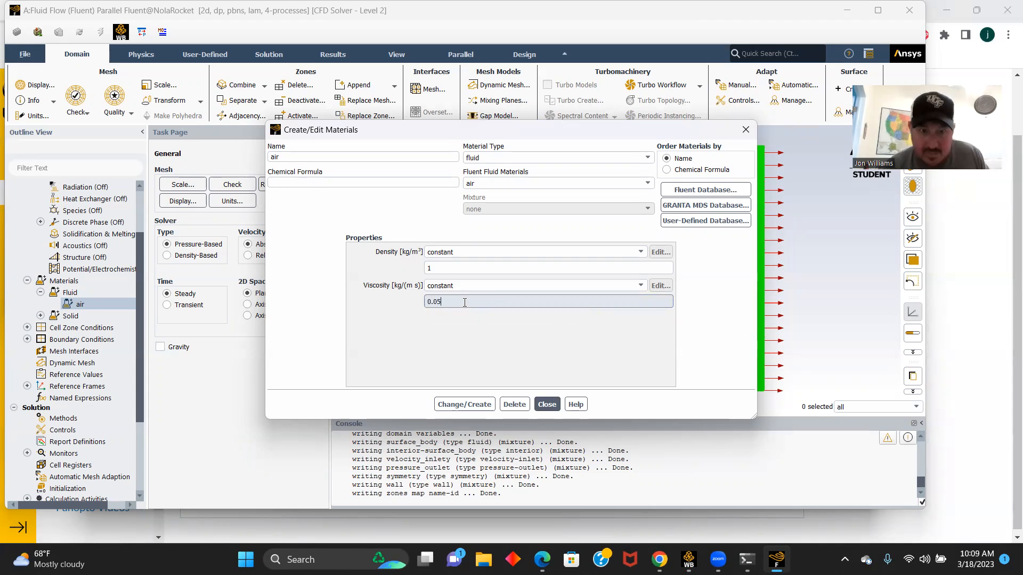
{"action": "left_click", "coordinate": [461, 405]}
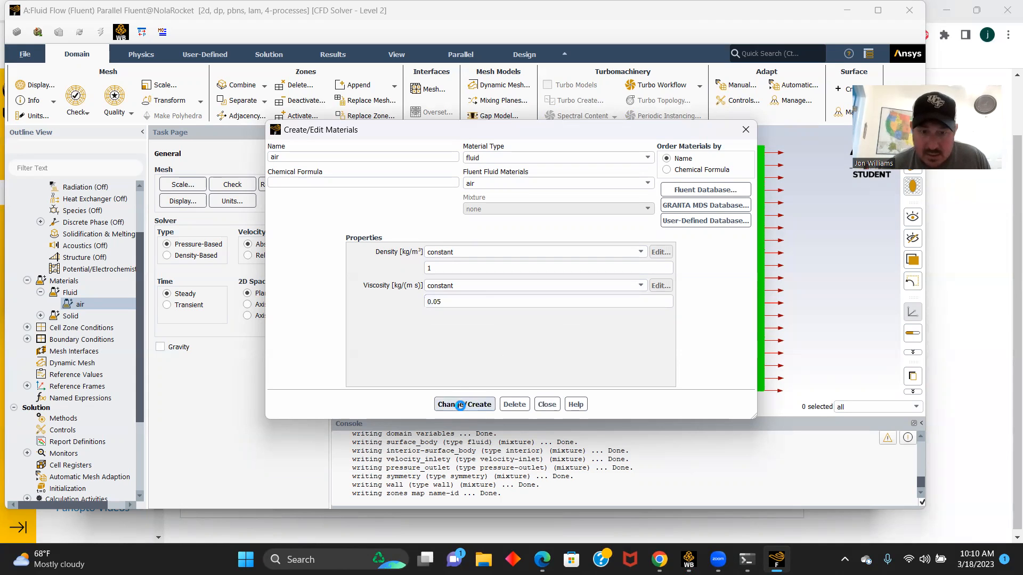
{"action": "left_click", "coordinate": [546, 405]}
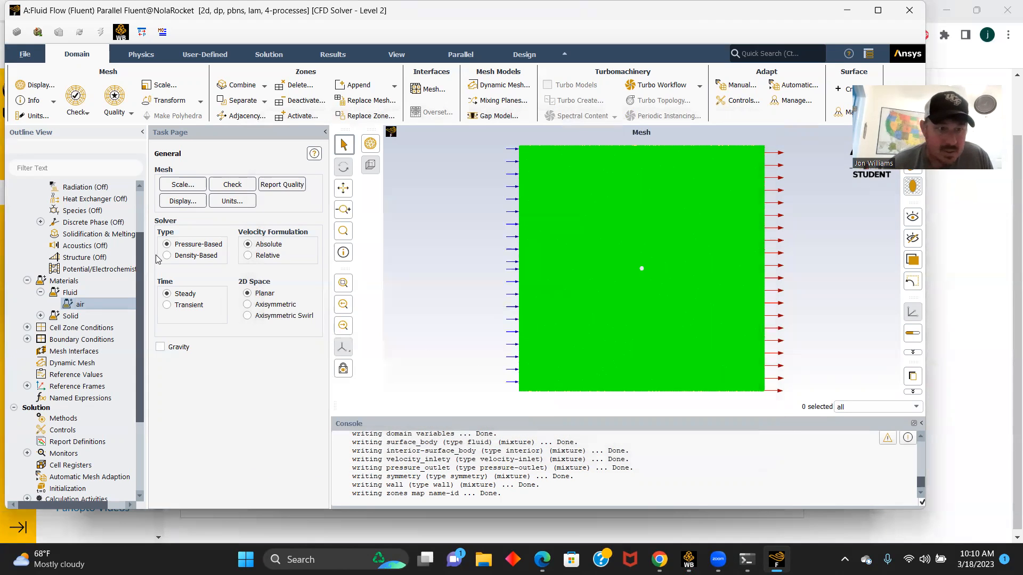
- Check the material assigned to the surface_body fluid cell zone and close its settings
{"action": "scroll", "coordinate": [118, 279], "scroll_direction": "down", "scroll_amount": 1}
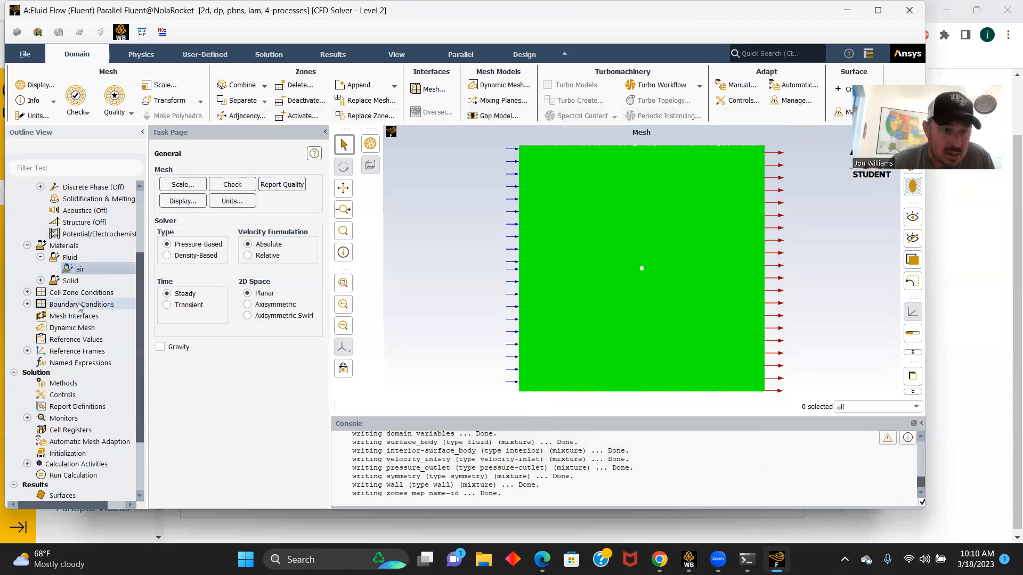
{"action": "left_click", "coordinate": [27, 293]}
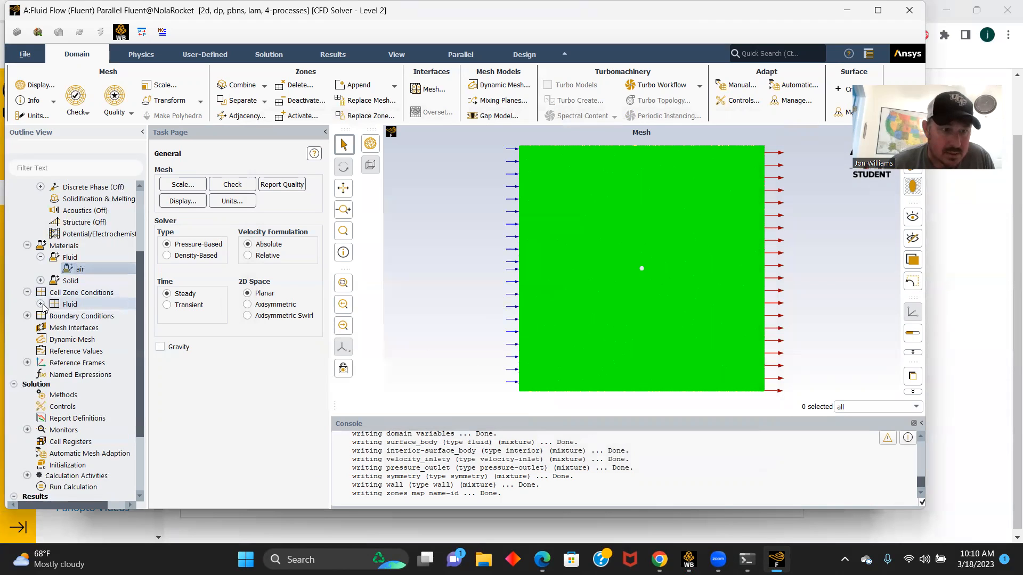
{"action": "left_click", "coordinate": [40, 304]}
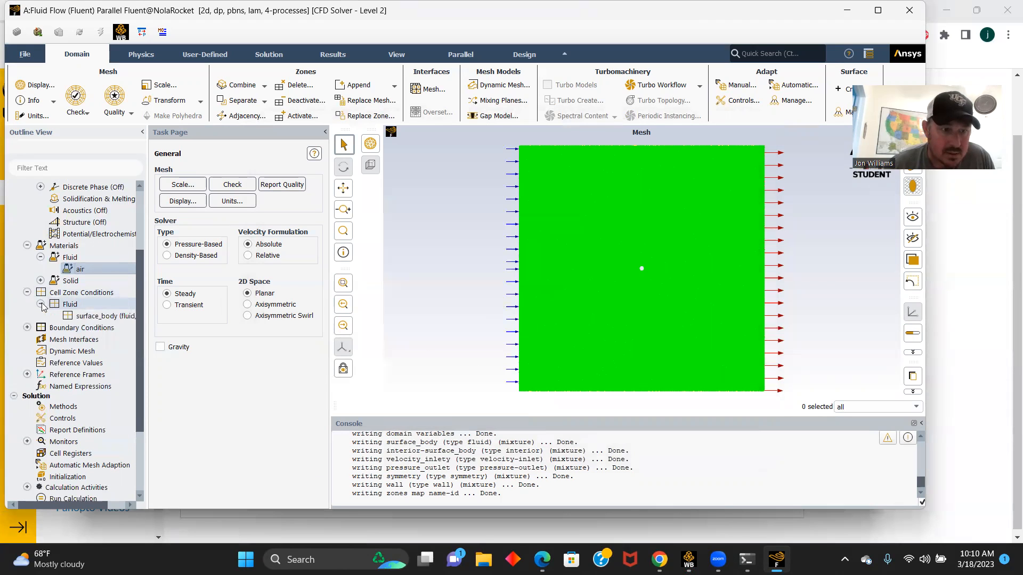
{"action": "left_click", "coordinate": [85, 317]}
{"action": "double_click", "coordinate": [85, 316]}
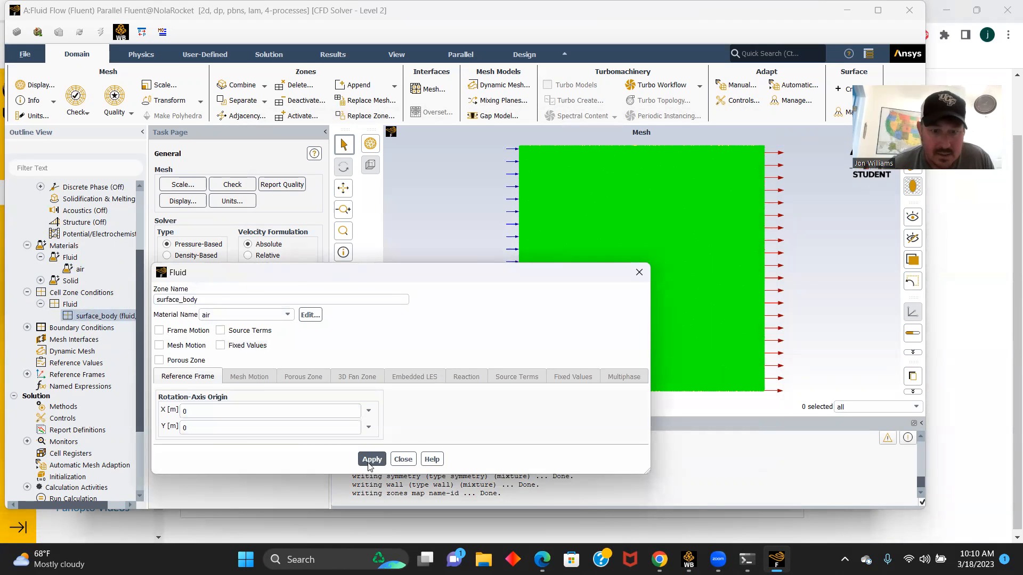
{"action": "left_click", "coordinate": [403, 459]}
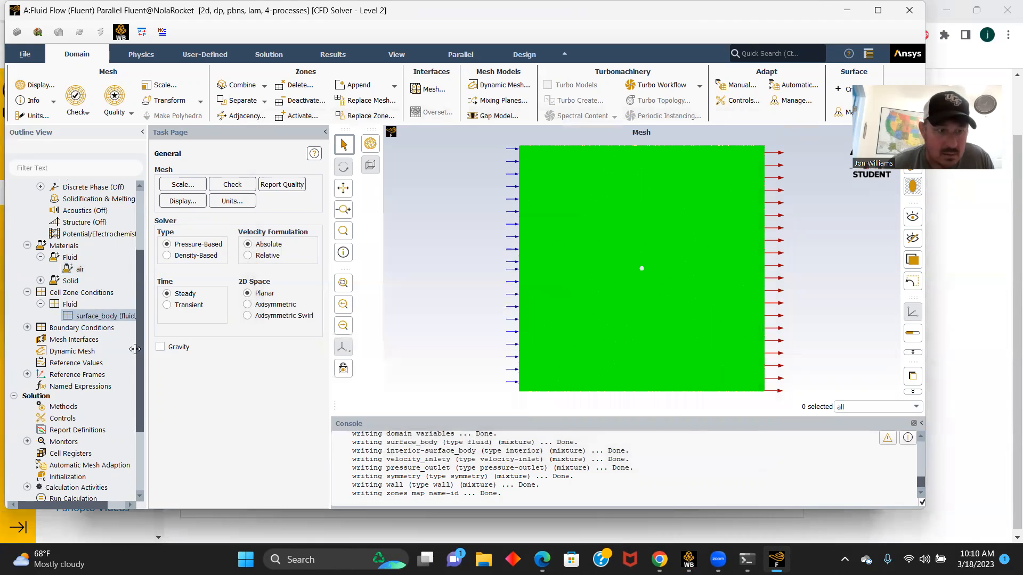
- Set the velocity magnitude of the velocity_inlety boundary to 0.025 m/s, normal to the boundary
{"action": "double_click", "coordinate": [71, 328]}
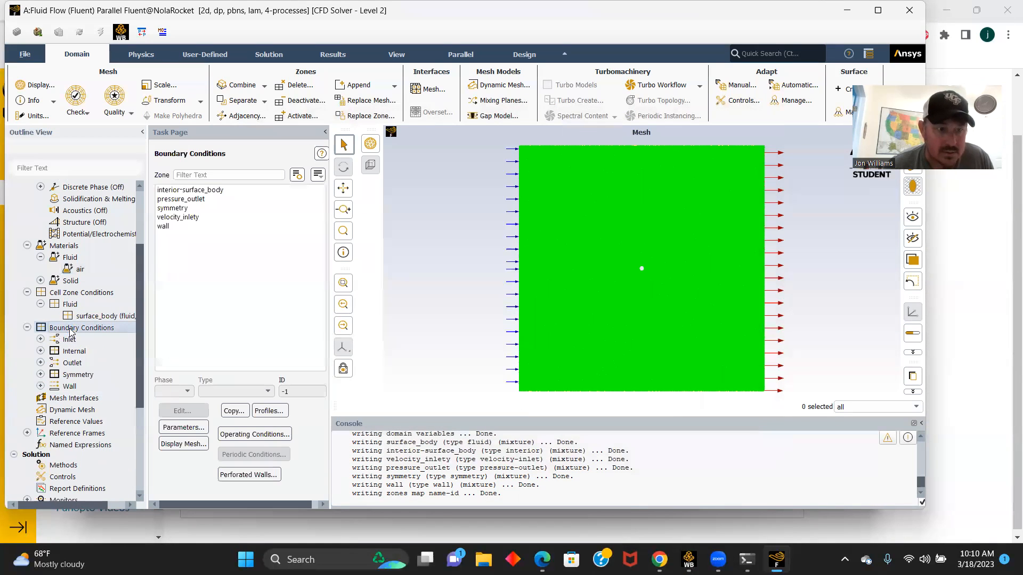
{"action": "left_click", "coordinate": [181, 199]}
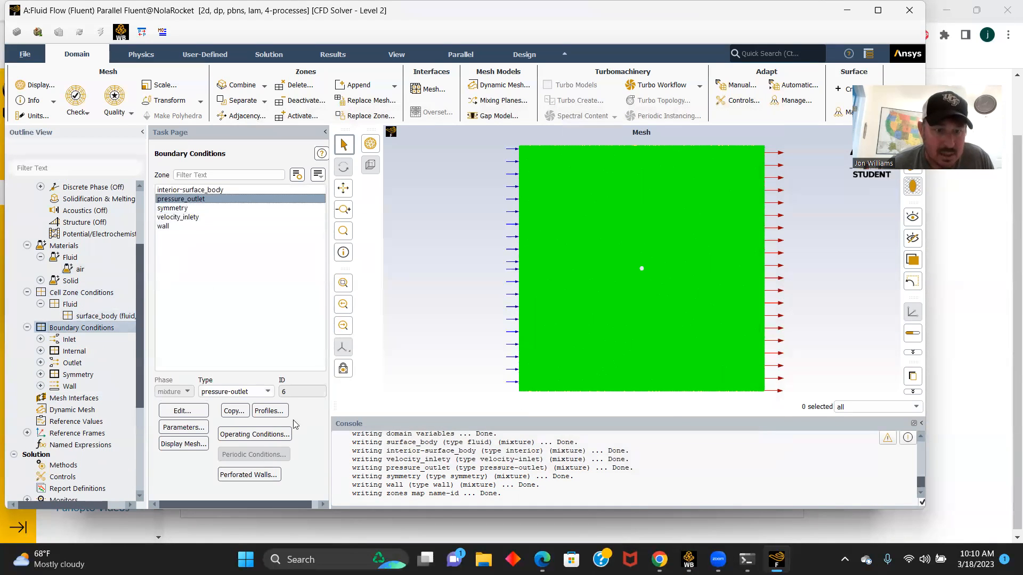
{"action": "left_click", "coordinate": [176, 220]}
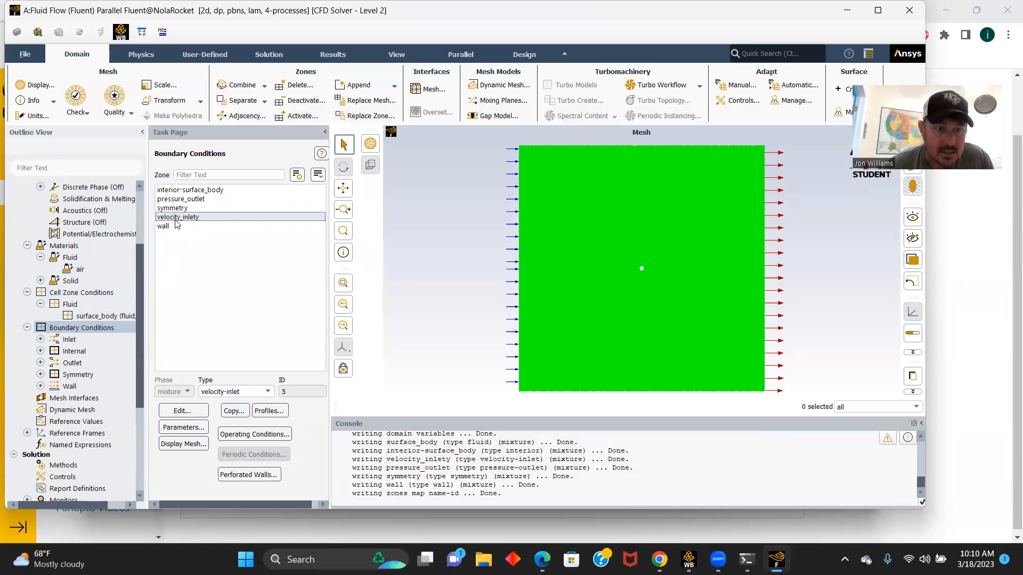
{"action": "left_click", "coordinate": [182, 410]}
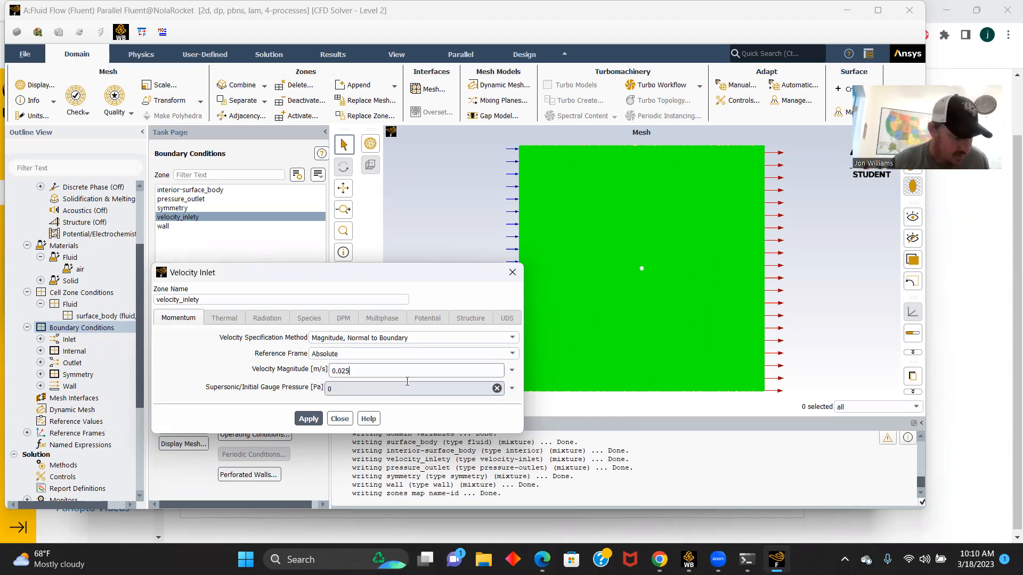
{"action": "left_click", "coordinate": [315, 421]}
{"action": "left_click", "coordinate": [339, 420]}
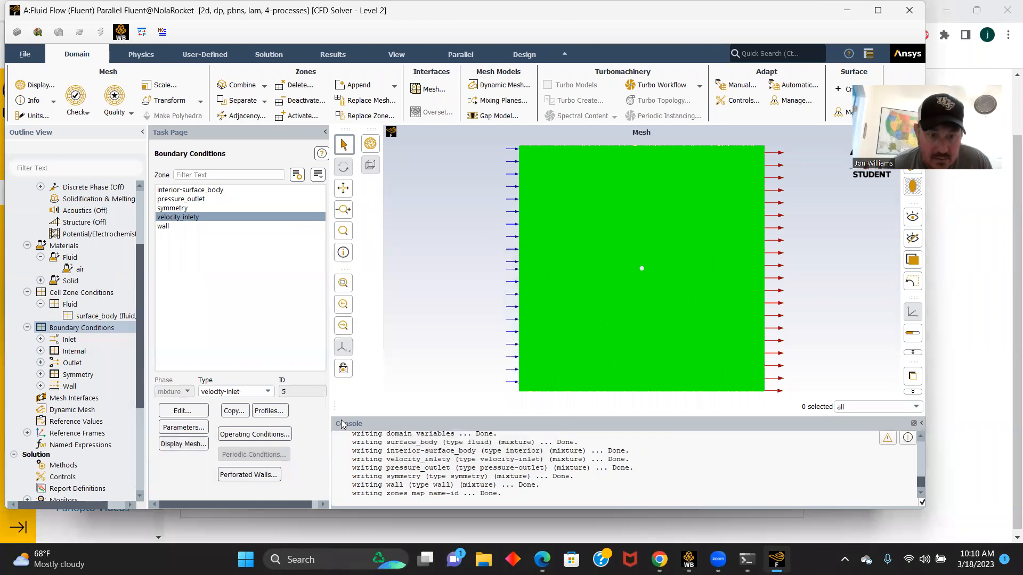
- Compute the reference values from the velocity_inlety boundary
{"action": "scroll", "coordinate": [118, 341], "scroll_direction": "down", "scroll_amount": 1}
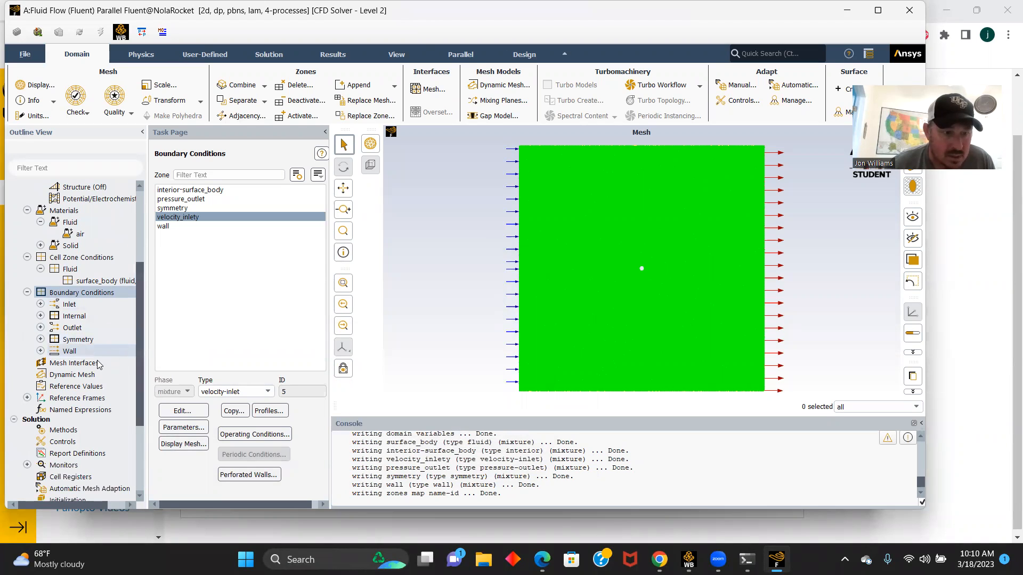
{"action": "left_click", "coordinate": [82, 387]}
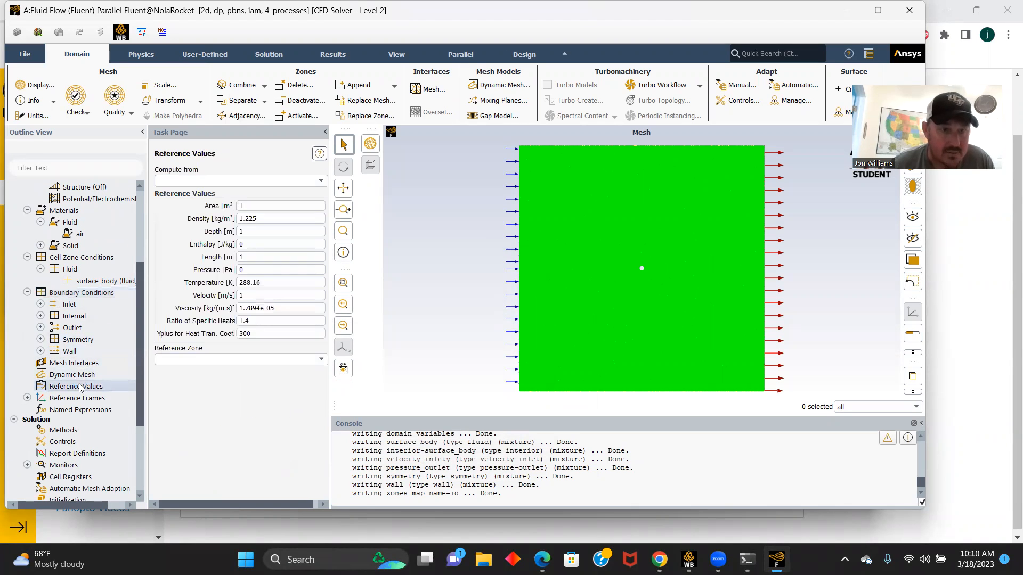
{"action": "left_click", "coordinate": [321, 182]}
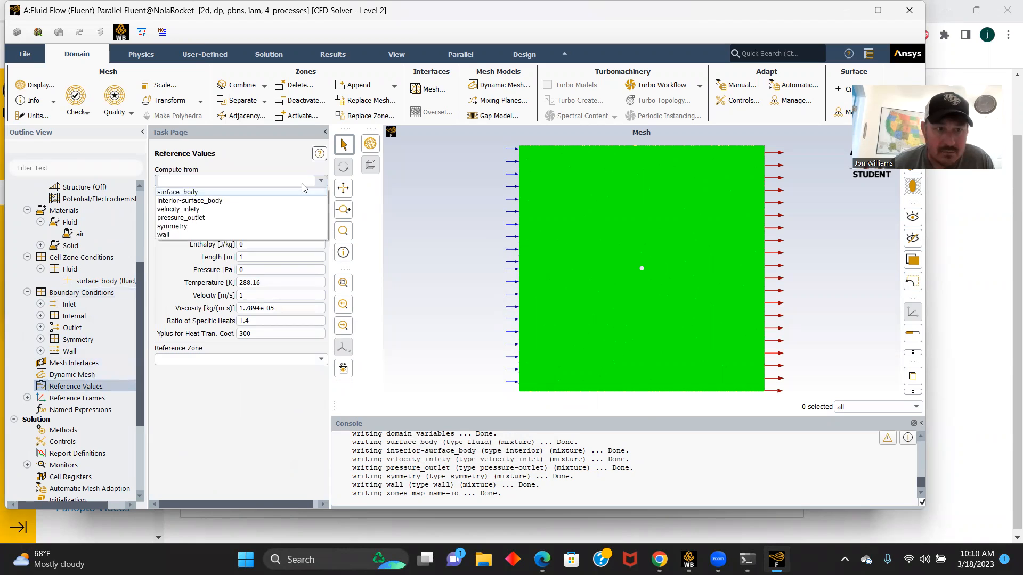
{"action": "left_click", "coordinate": [195, 210]}
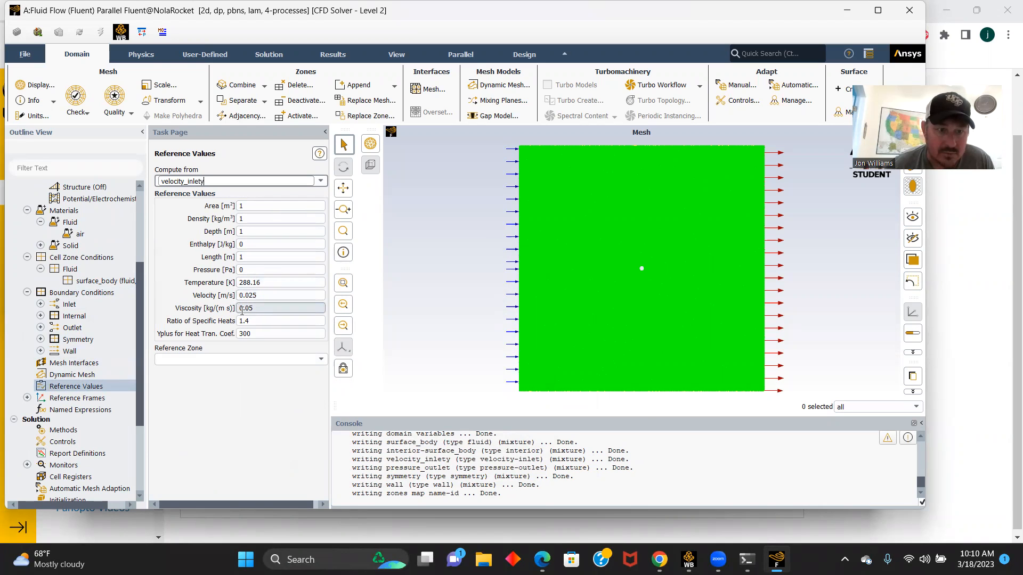
- Start a new drag force report definition for the drag coefficient and enable printing to the console
{"action": "scroll", "coordinate": [108, 335], "scroll_direction": "down", "scroll_amount": 2}
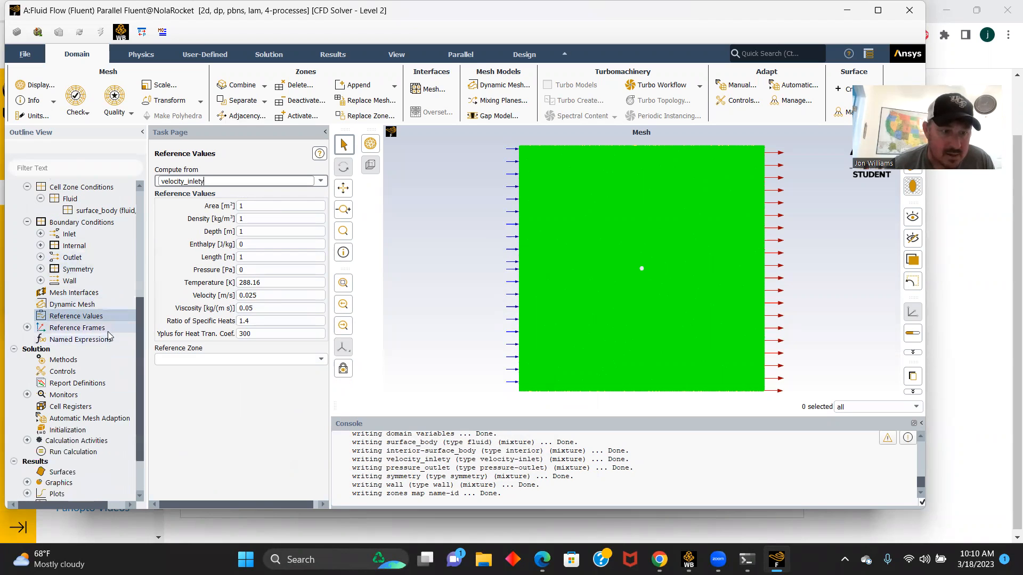
{"action": "left_click", "coordinate": [62, 384]}
{"action": "double_click", "coordinate": [62, 384]}
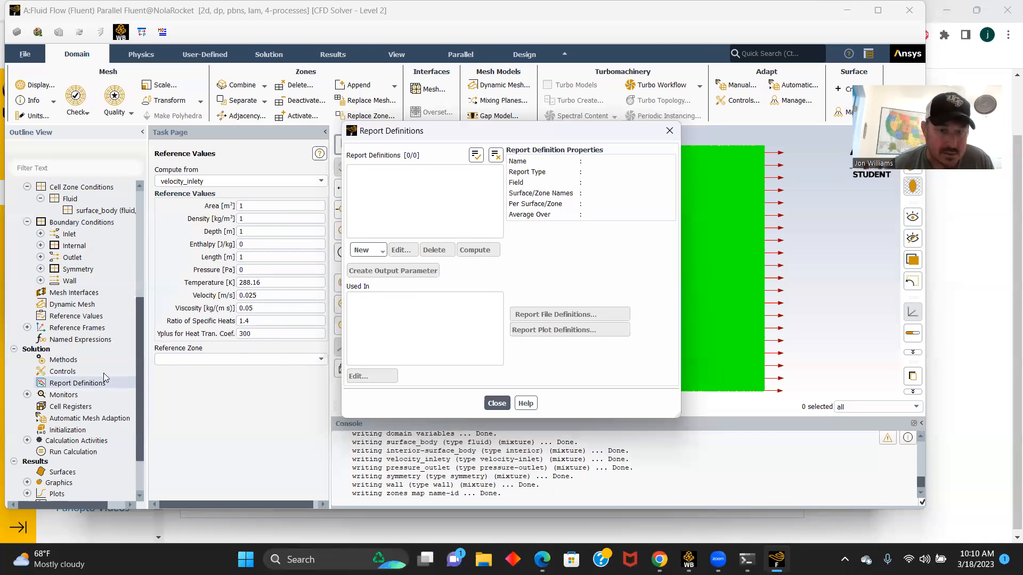
{"action": "left_click", "coordinate": [382, 254]}
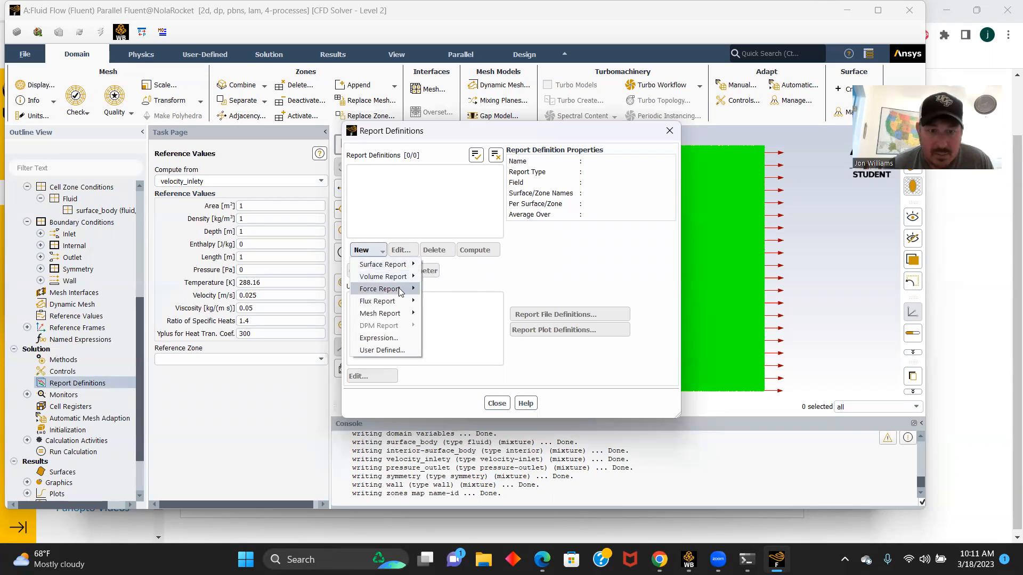
{"action": "mouse_move", "coordinate": [397, 289]}
{"action": "left_click", "coordinate": [439, 290]}
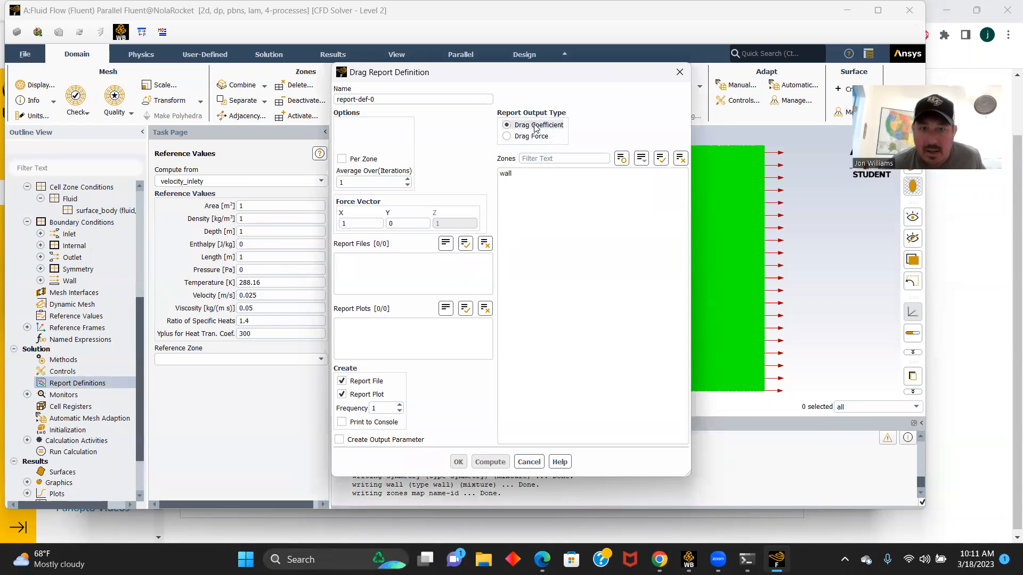
{"action": "left_click", "coordinate": [342, 424]}
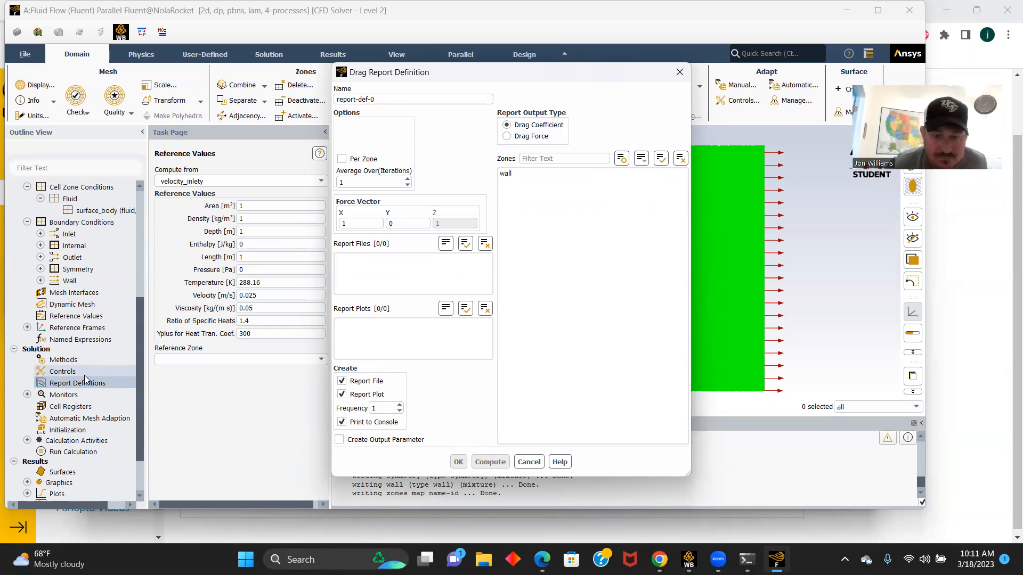
- Set the hybrid initialization to 25 iterations and initialize the solution
{"action": "scroll", "coordinate": [87, 371], "scroll_direction": "down", "scroll_amount": 1}
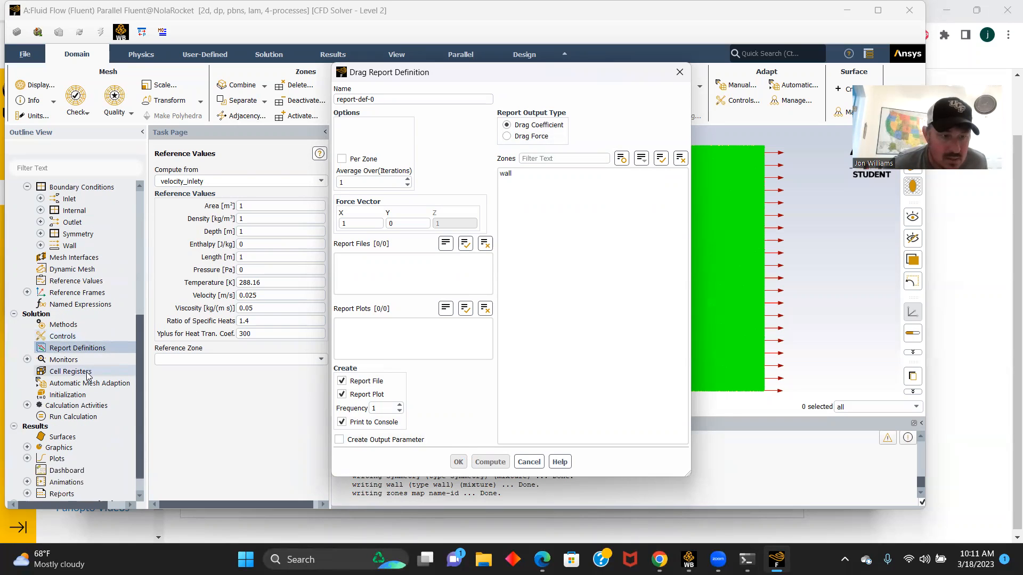
{"action": "left_click", "coordinate": [74, 397]}
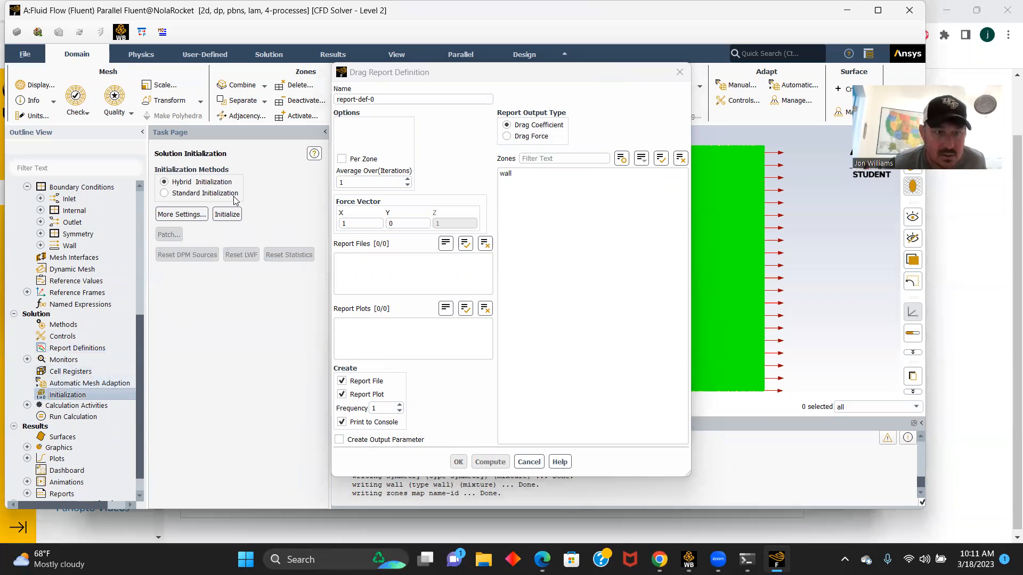
{"action": "left_click", "coordinate": [186, 215]}
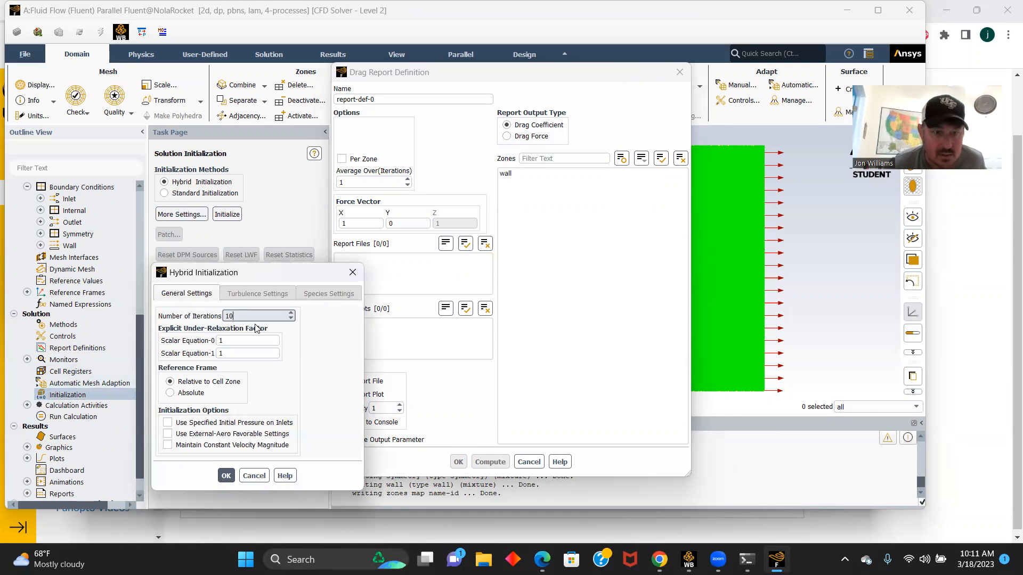
{"action": "type", "text": "25"}
{"action": "left_click", "coordinate": [226, 476]}
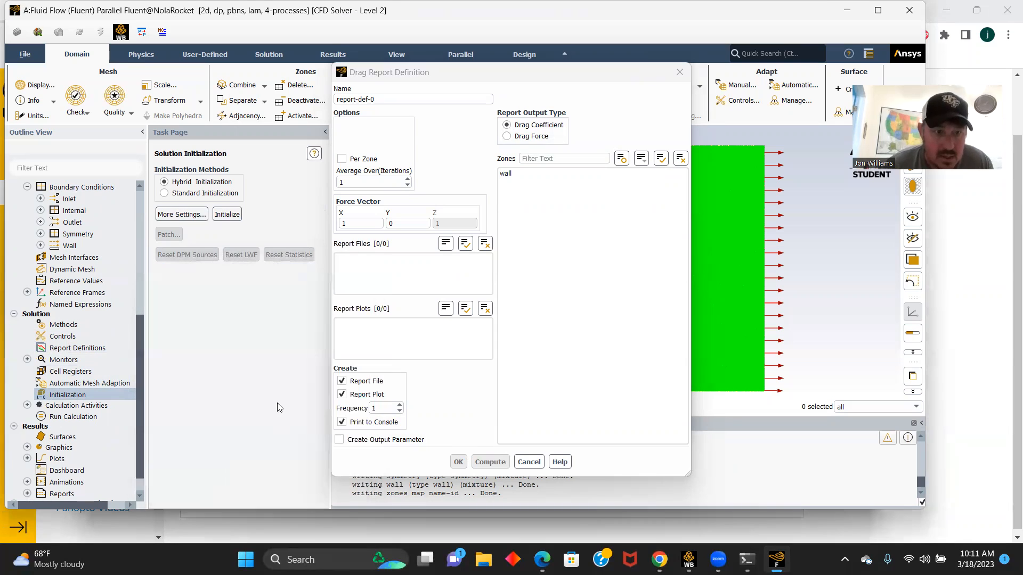
{"action": "left_click", "coordinate": [226, 214]}
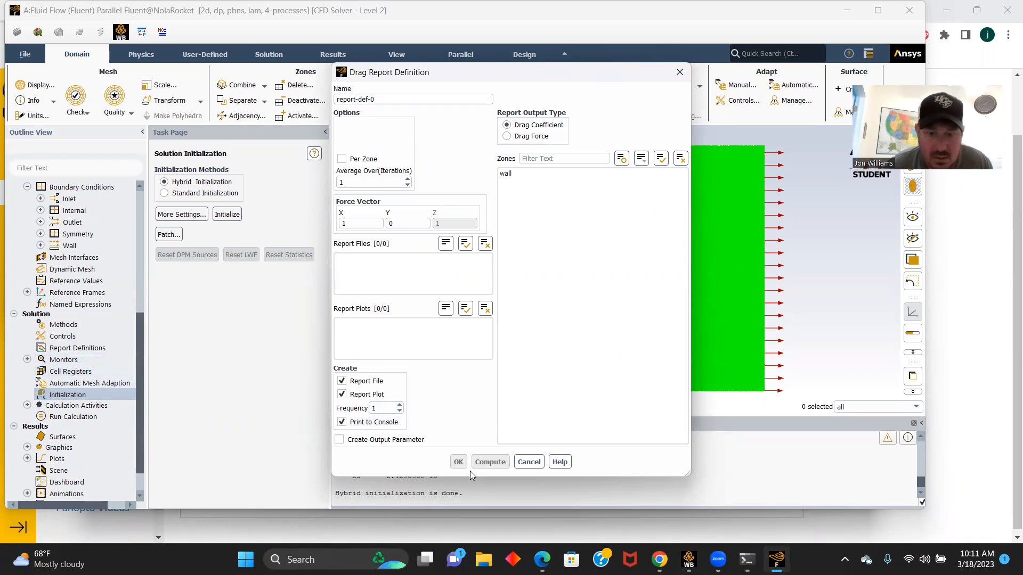
- Assign the wall zone to the drag coefficient report, create it, and close the report definitions
{"action": "left_click", "coordinate": [506, 174]}
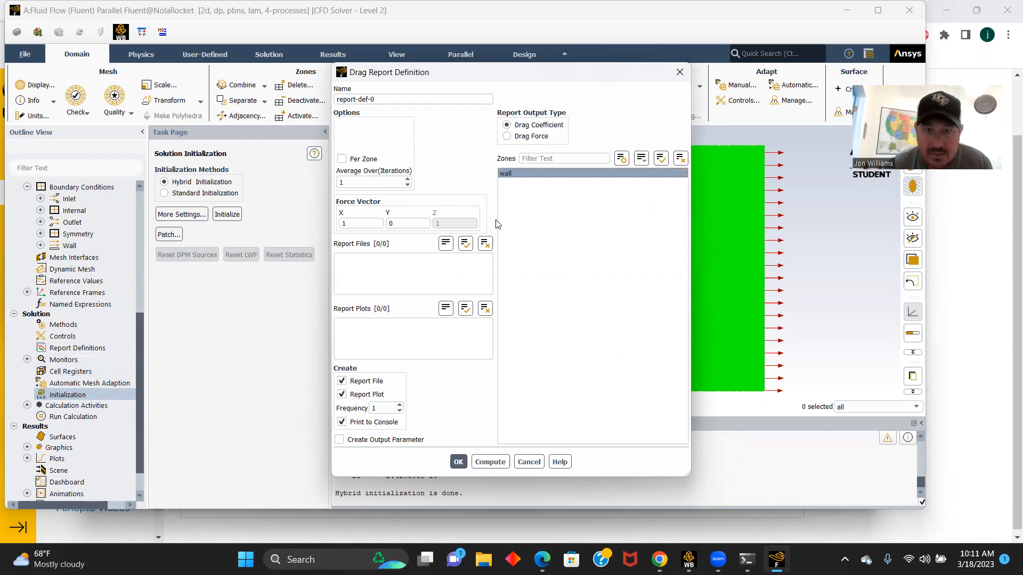
{"action": "left_click", "coordinate": [459, 462]}
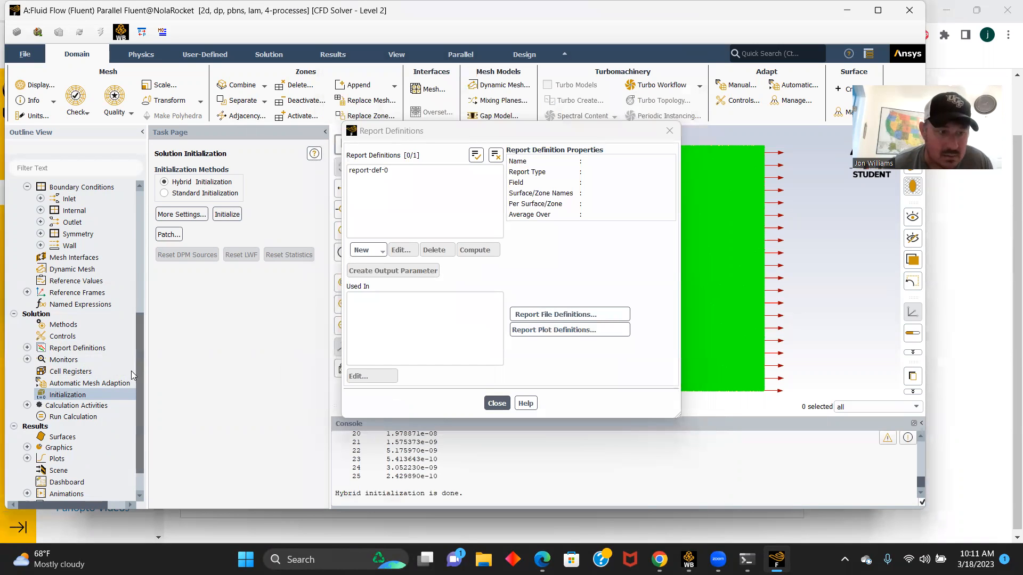
{"action": "left_click", "coordinate": [27, 348]}
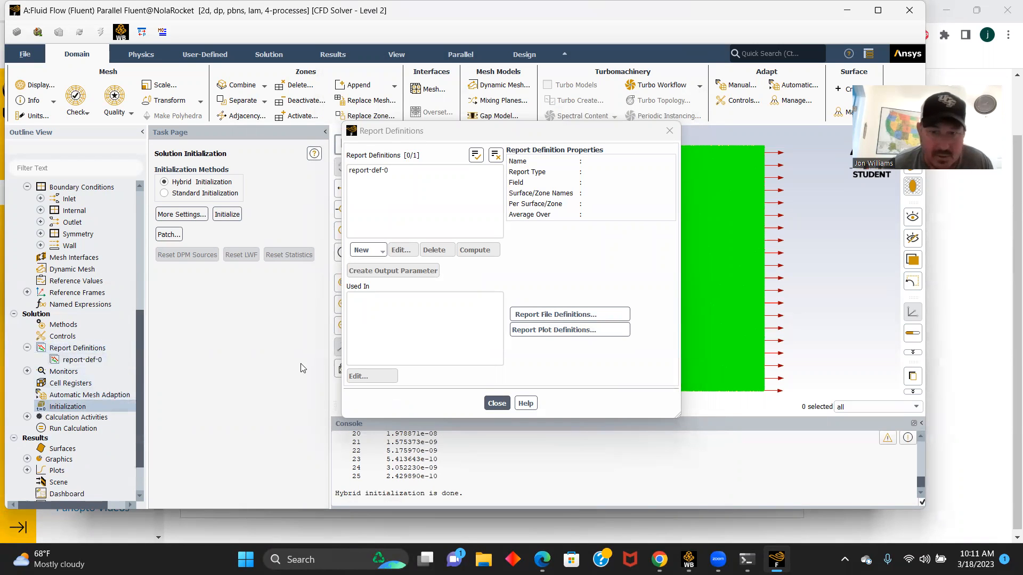
{"action": "left_click", "coordinate": [496, 404]}
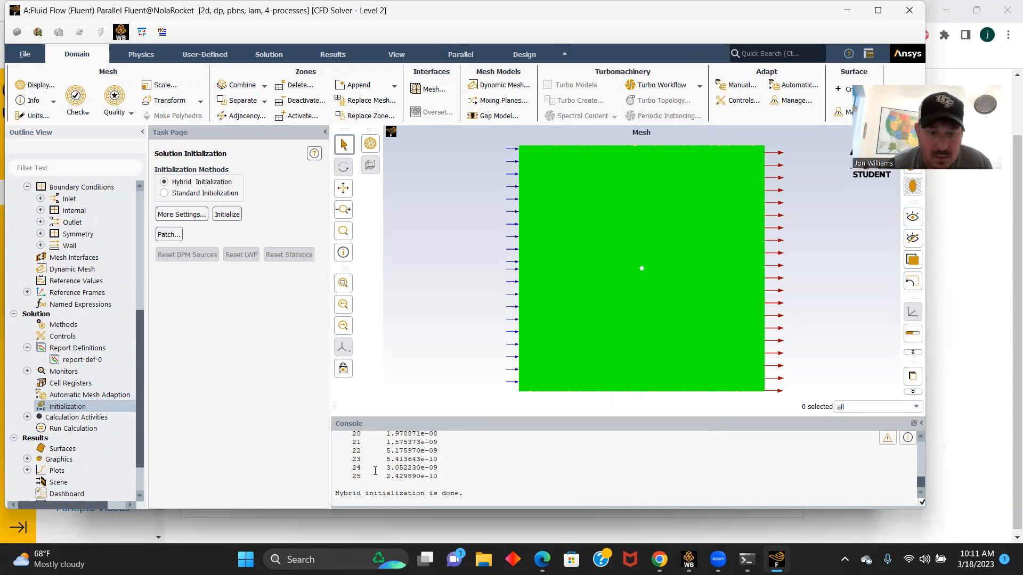
- Run the calculation with 500 iterations and dismiss the completion notice
{"action": "double_click", "coordinate": [54, 427]}
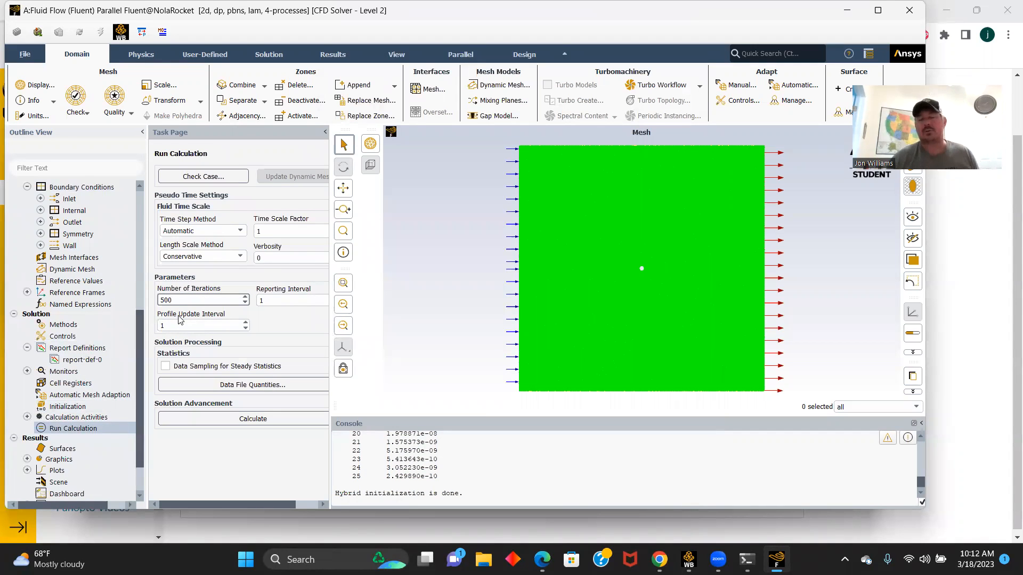
{"action": "left_click", "coordinate": [250, 421]}
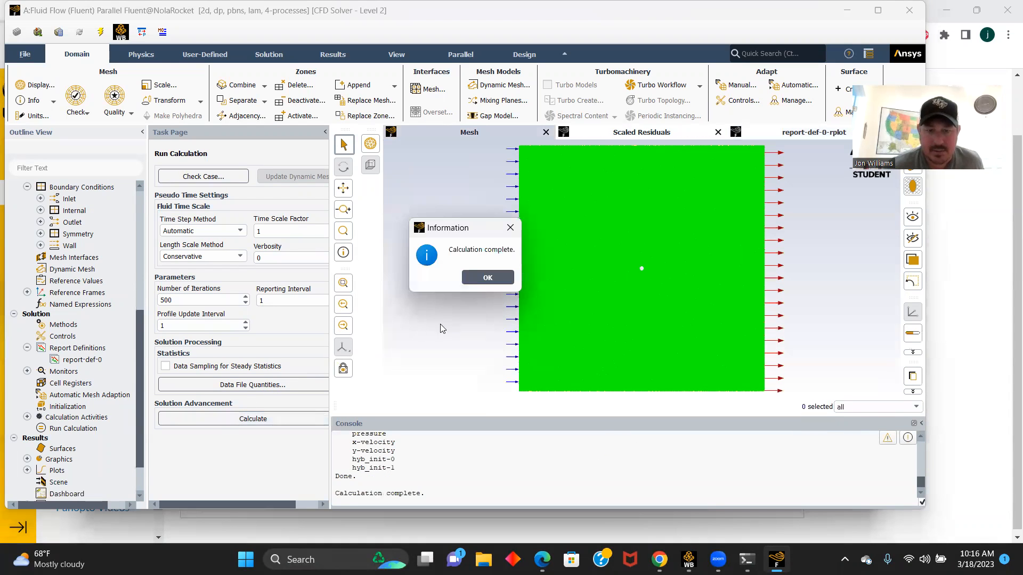
{"action": "left_click", "coordinate": [486, 278]}
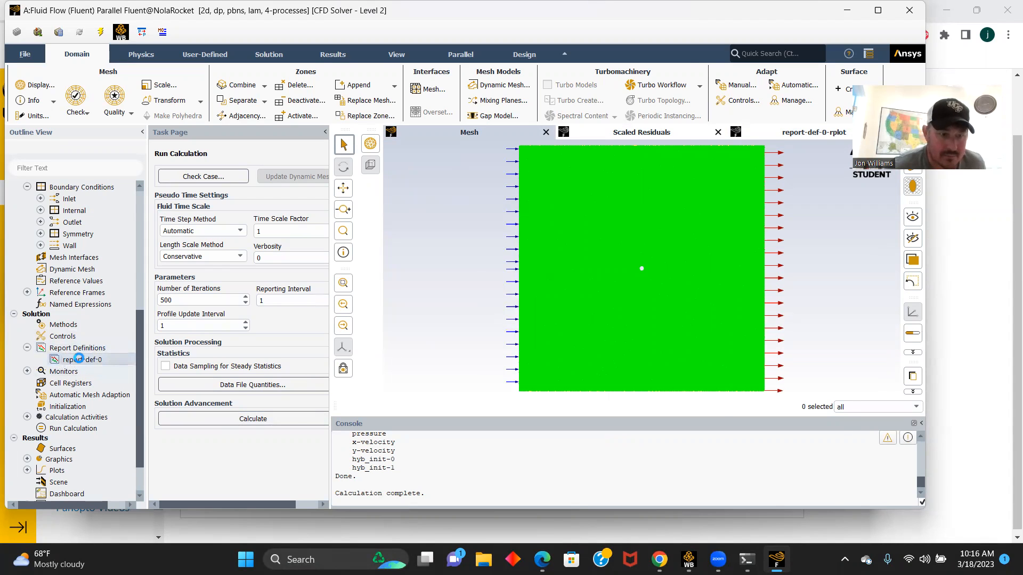
- Compute the drag coefficient on the wall from report-def-0 and highlight the resulting value in the console
{"action": "double_click", "coordinate": [81, 360]}
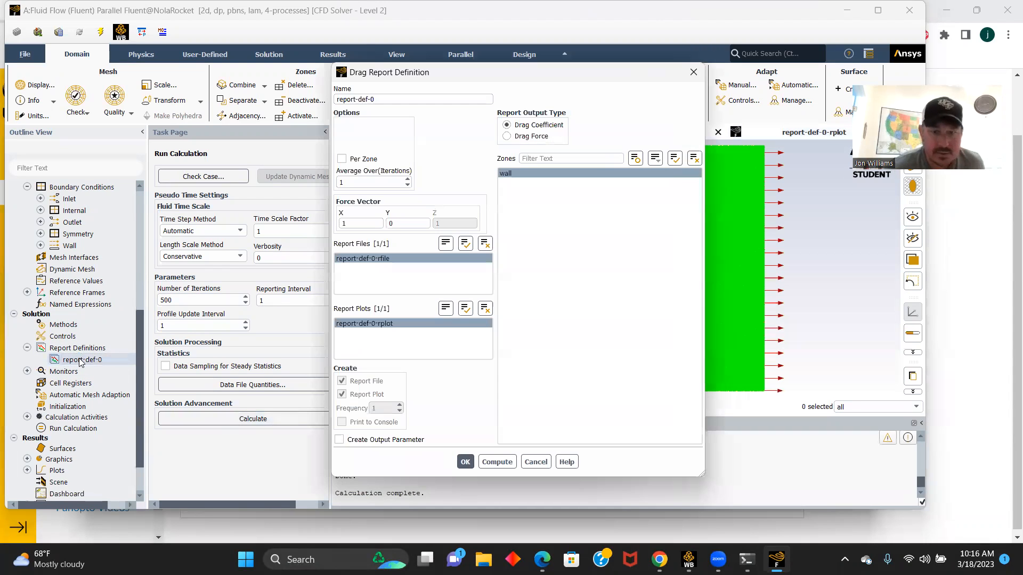
{"action": "left_click", "coordinate": [497, 462]}
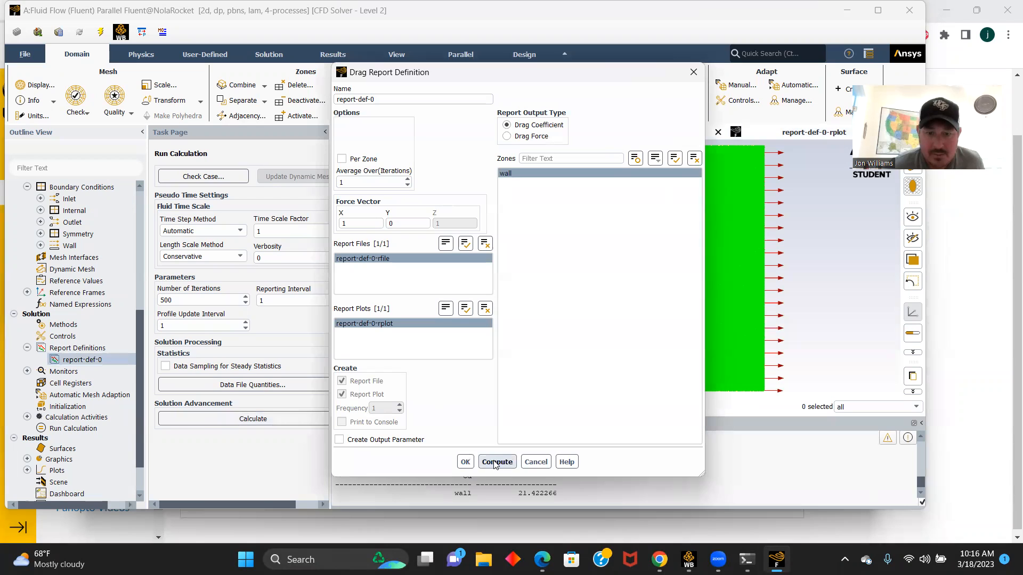
{"action": "left_click", "coordinate": [464, 462]}
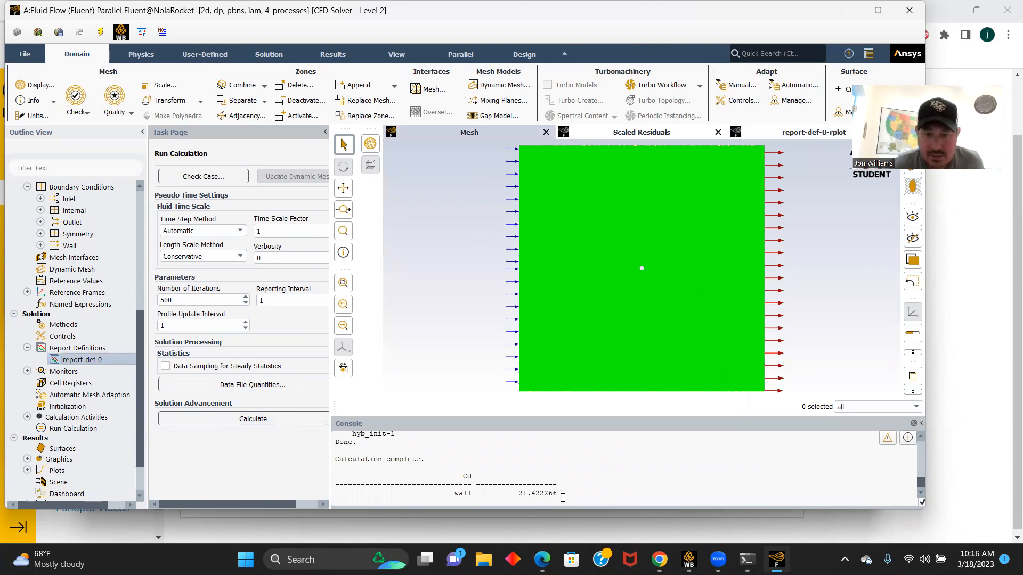
{"action": "left_click_drag", "start_coordinate": [563, 493], "coordinate": [511, 494]}
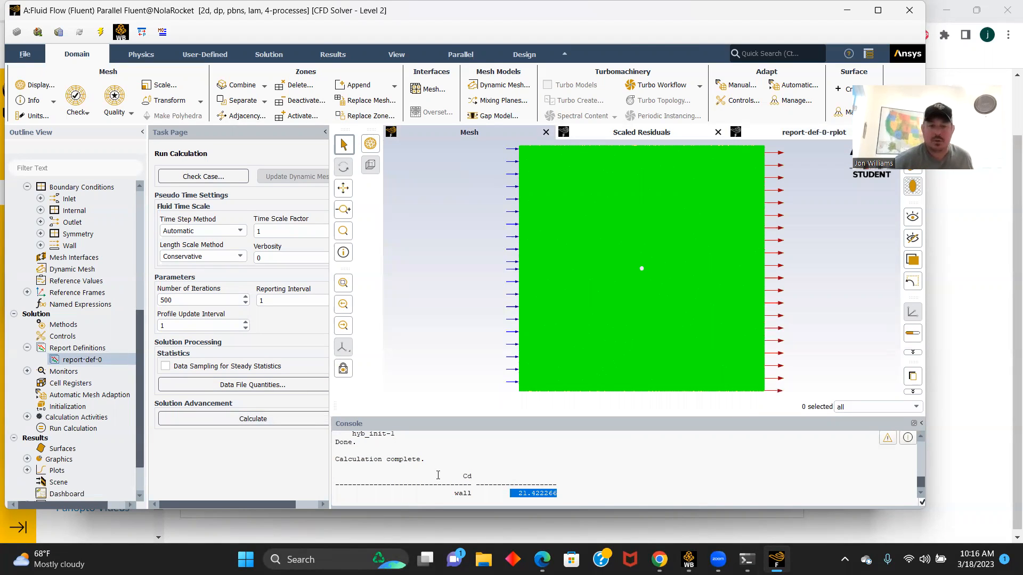
- Print the force report for the wall zone along direction vector (1, 0) and highlight the net total force in the console
{"action": "left_click_drag", "start_coordinate": [139, 395], "coordinate": [138, 427]}
{"action": "left_click", "coordinate": [27, 471]}
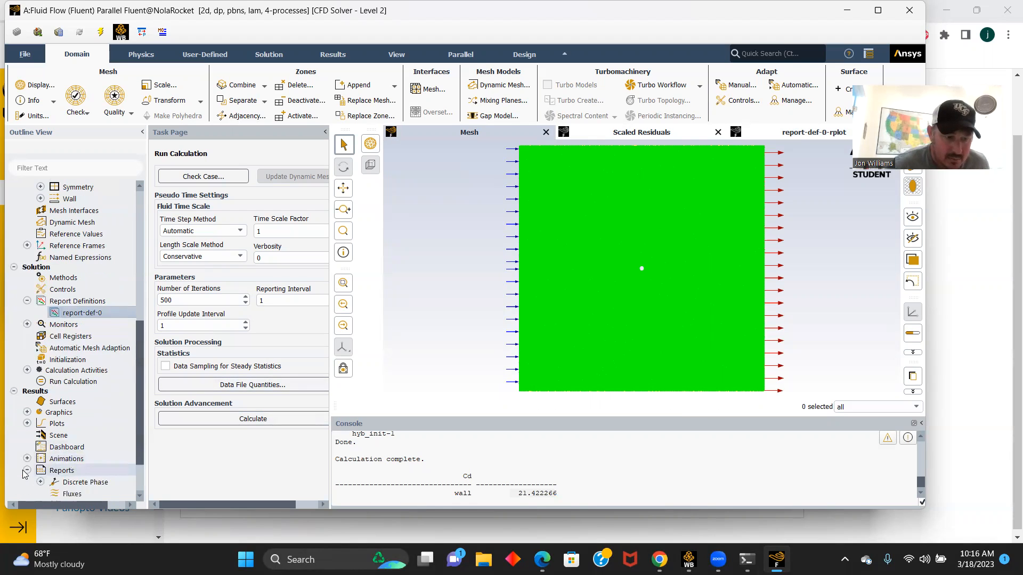
{"action": "scroll", "coordinate": [58, 458], "scroll_direction": "down", "scroll_amount": 2}
{"action": "double_click", "coordinate": [73, 447]}
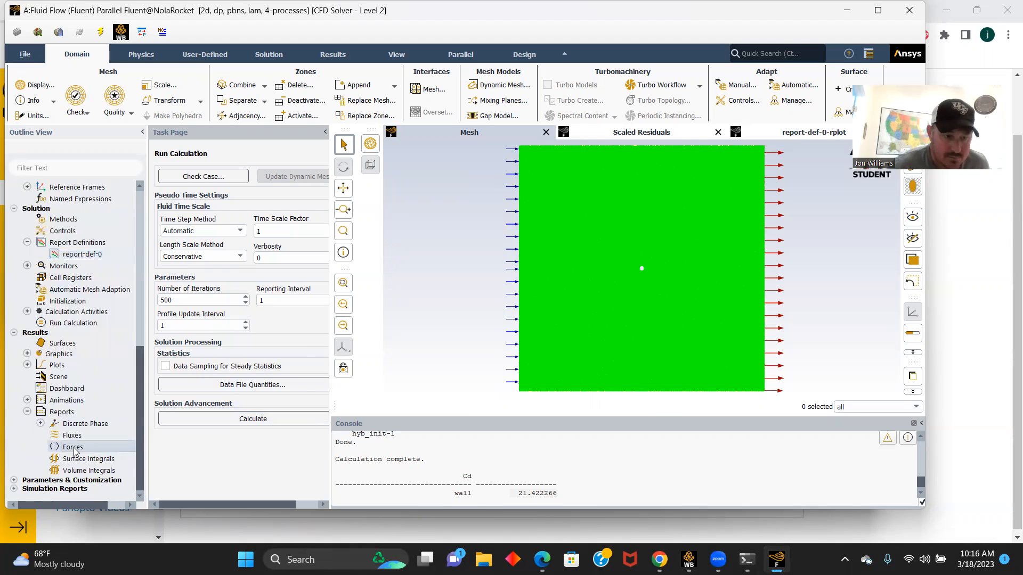
{"action": "left_click", "coordinate": [312, 310]}
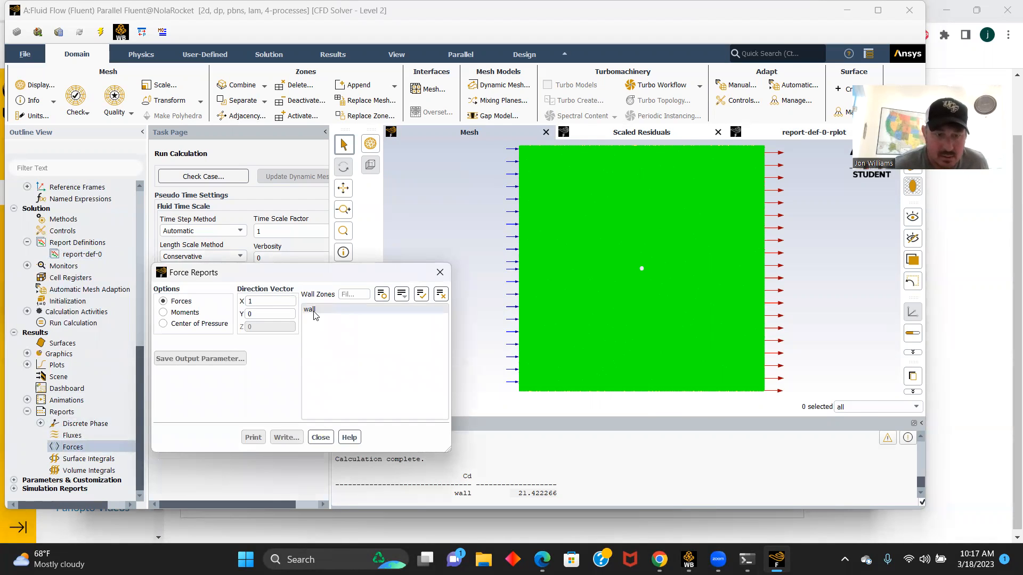
{"action": "left_click", "coordinate": [252, 438]}
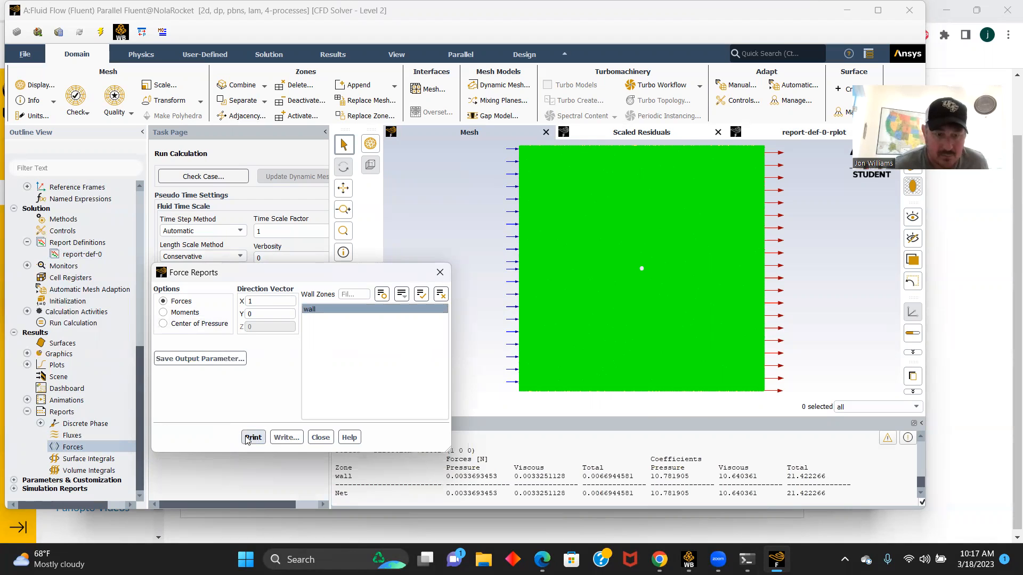
{"action": "left_click", "coordinate": [320, 437]}
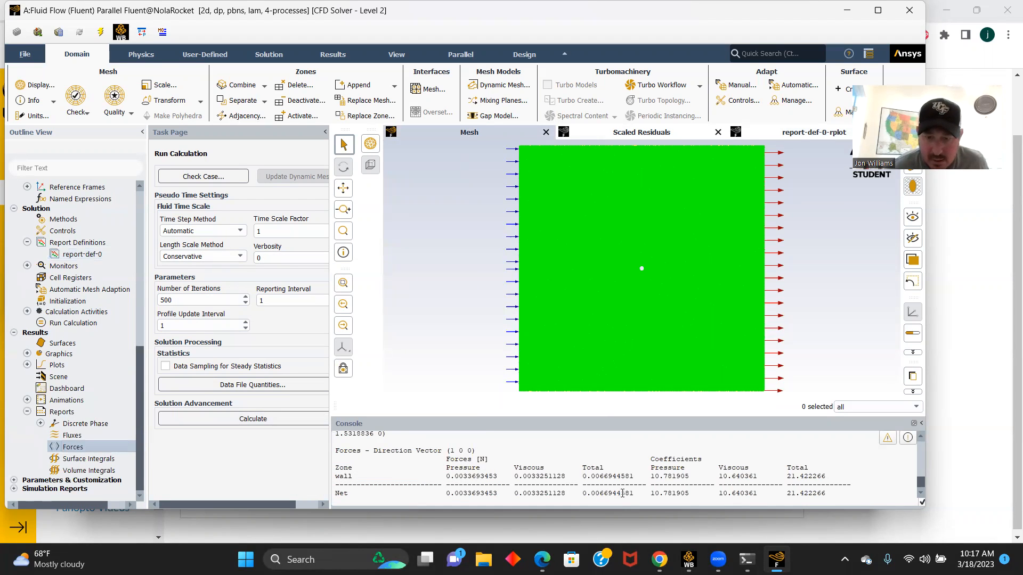
{"action": "left_click_drag", "start_coordinate": [635, 493], "coordinate": [586, 495]}
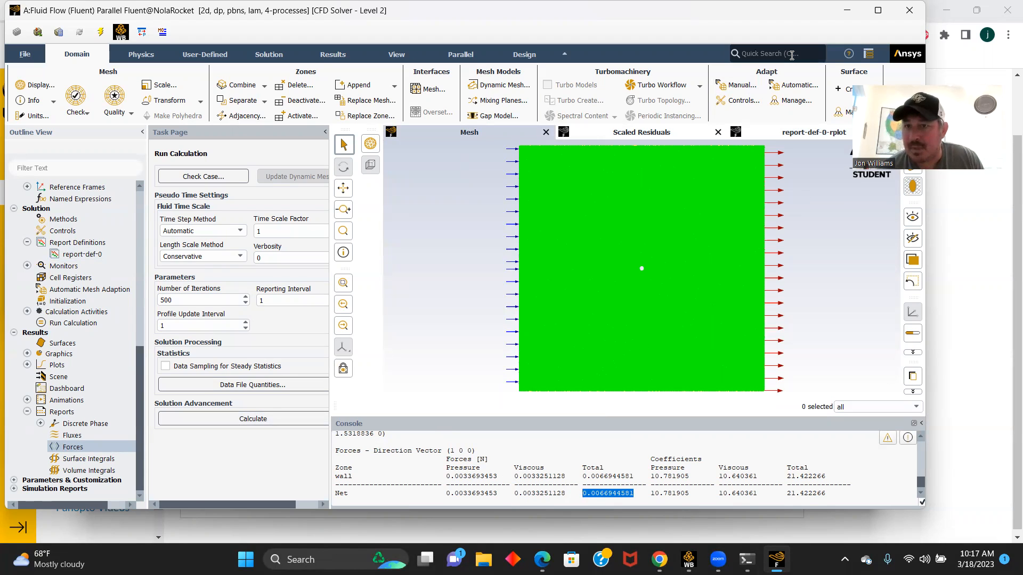
- Quit Fluent and open the Fluid Flow system's Results cell in CFD-Post
{"action": "key", "text": "alt+Tab"}
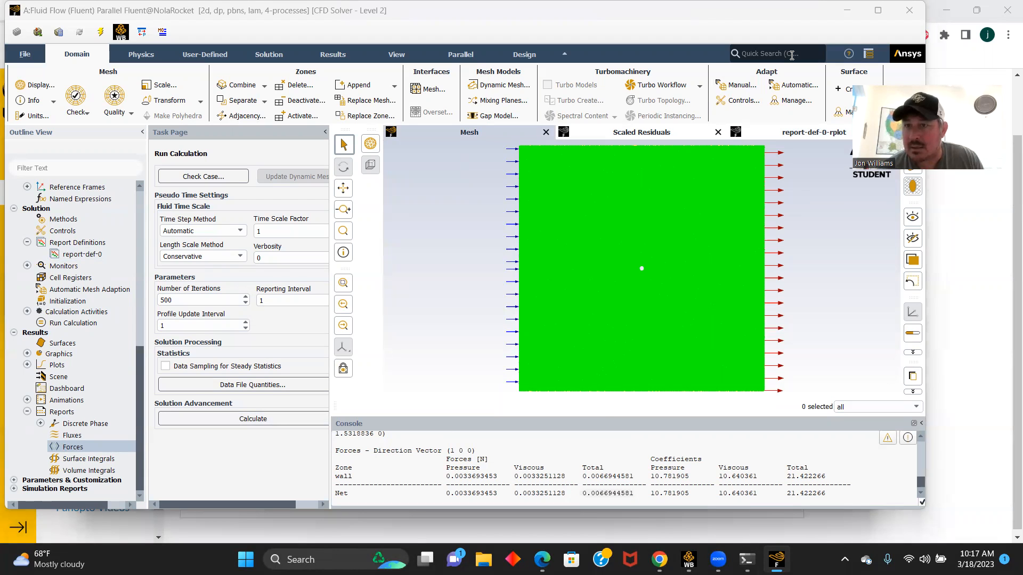
{"action": "left_click", "coordinate": [909, 10]}
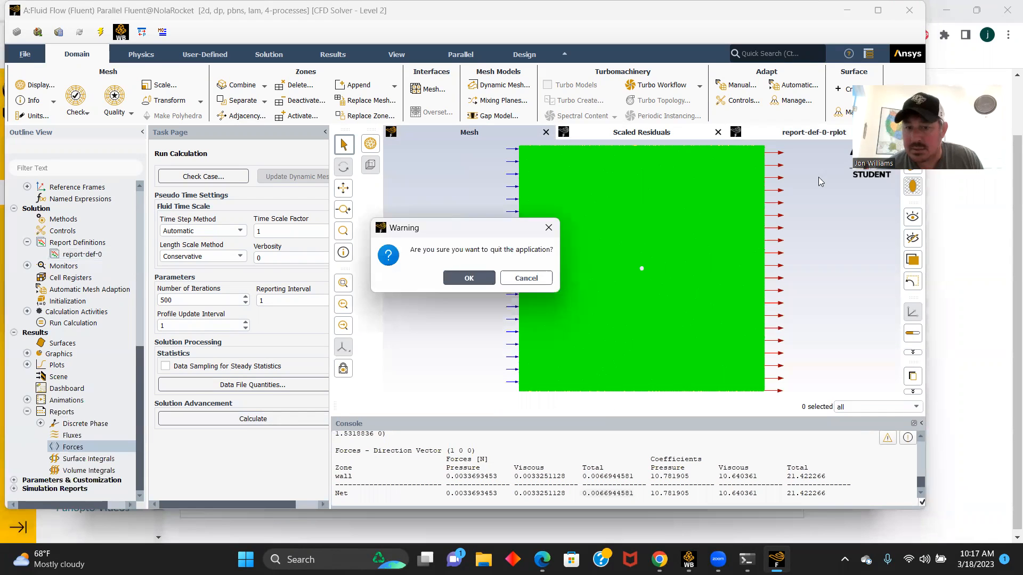
{"action": "left_click", "coordinate": [469, 278]}
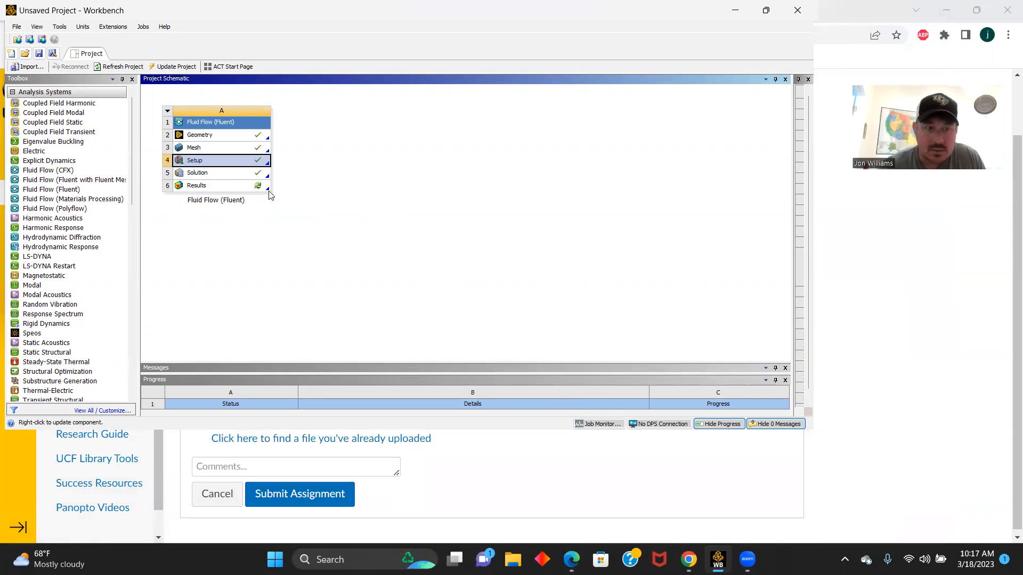
{"action": "double_click", "coordinate": [199, 187]}
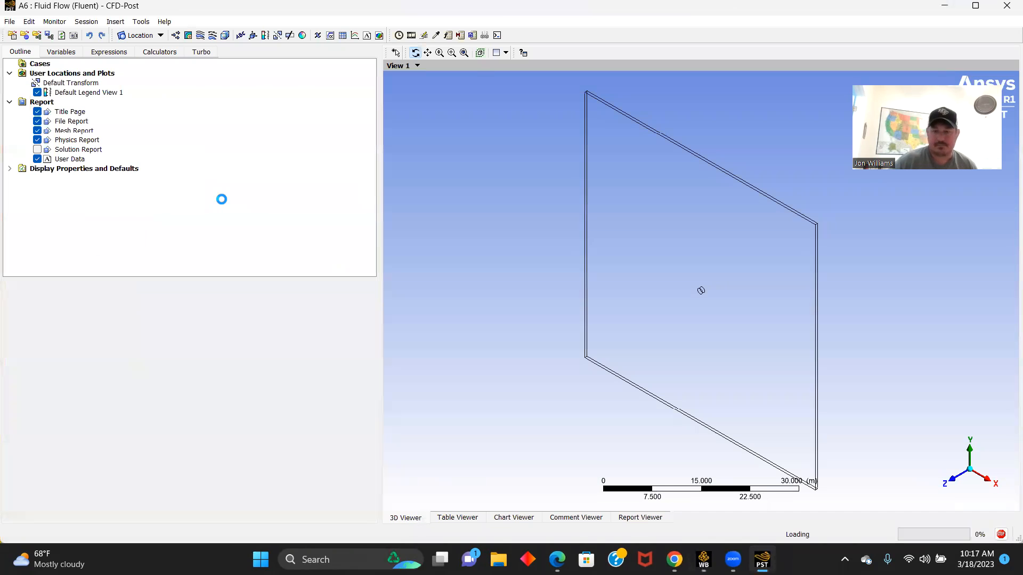
- Create a 3D velocity streamline plot starting from velocity_inlety with 750 equally spaced points
{"action": "left_click", "coordinate": [954, 482]}
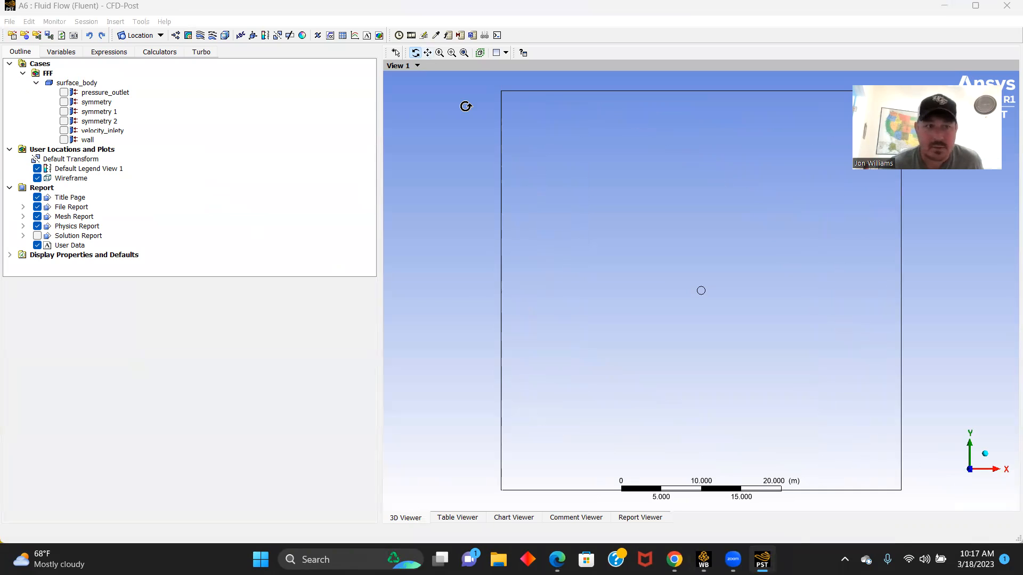
{"action": "left_click", "coordinate": [201, 35]}
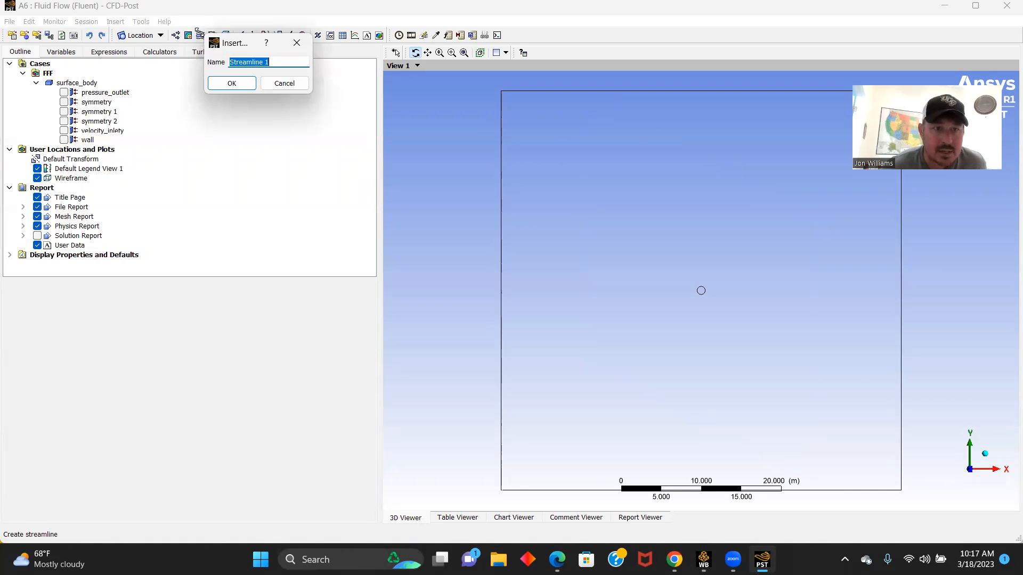
{"action": "left_click", "coordinate": [227, 83]}
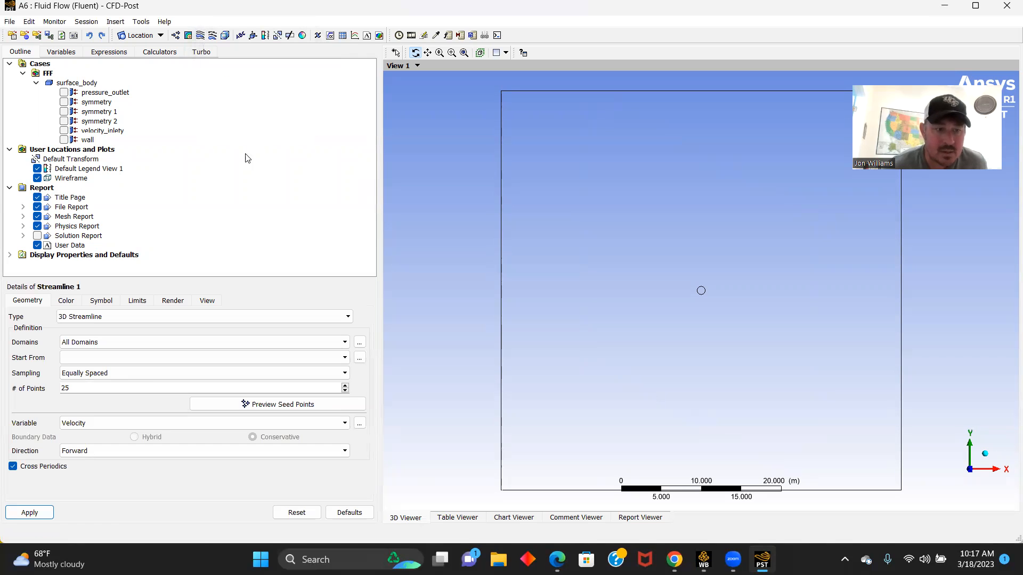
{"action": "left_click", "coordinate": [343, 356]}
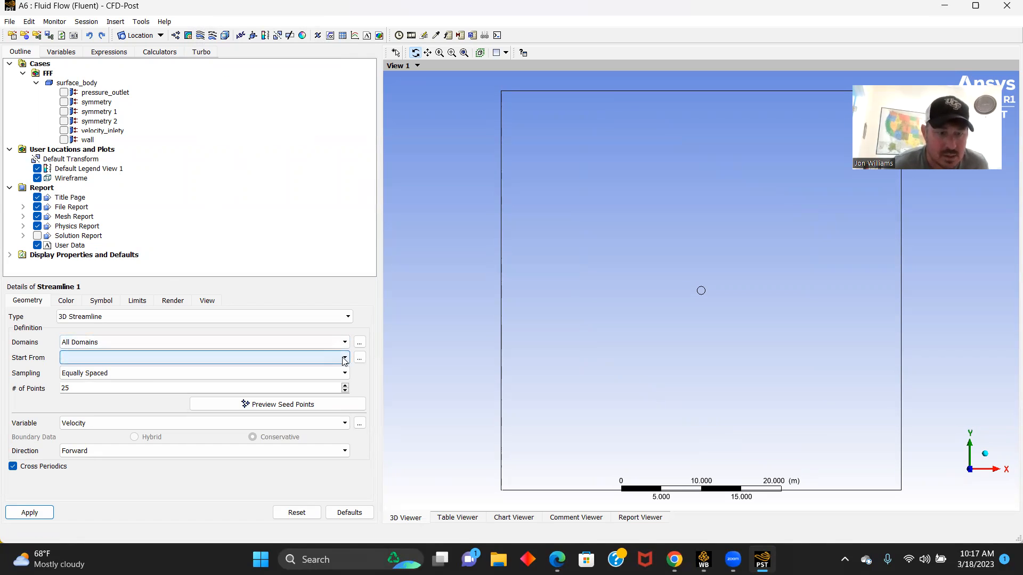
{"action": "left_click", "coordinate": [99, 402]}
{"action": "left_click", "coordinate": [74, 389]}
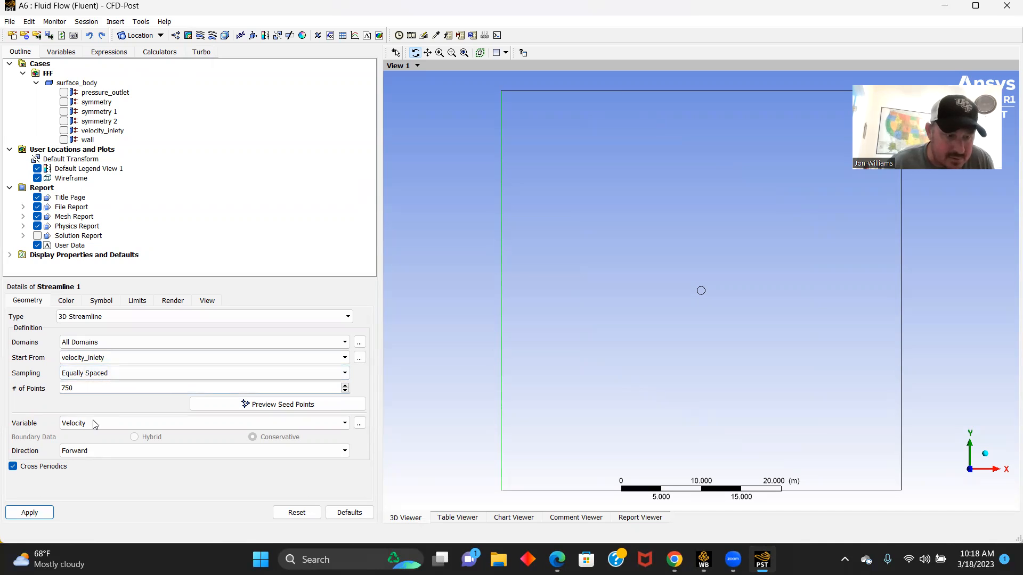
{"action": "left_click", "coordinate": [32, 513]}
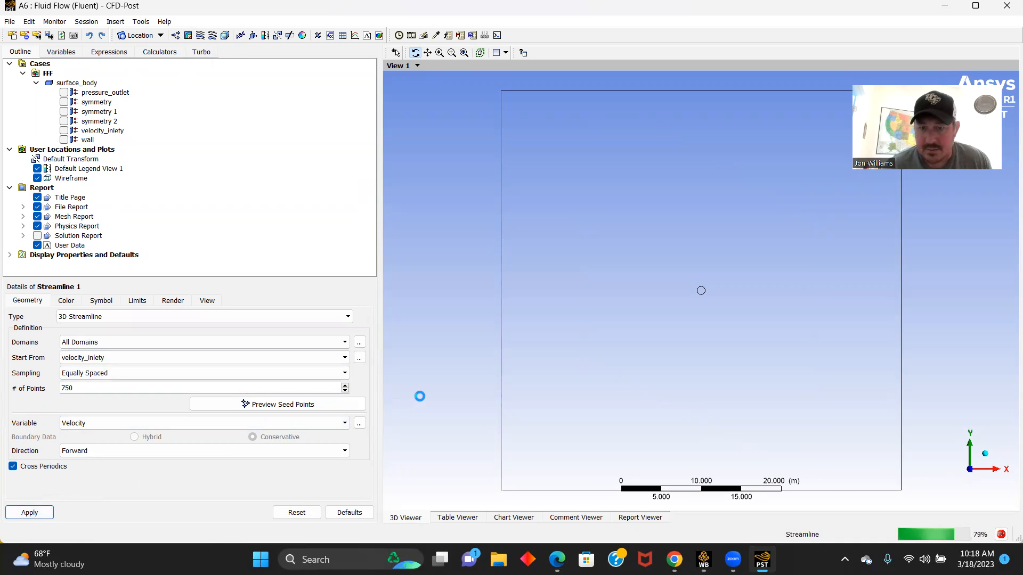
{"action": "scroll", "coordinate": [602, 349], "scroll_direction": "up", "scroll_amount": 4}
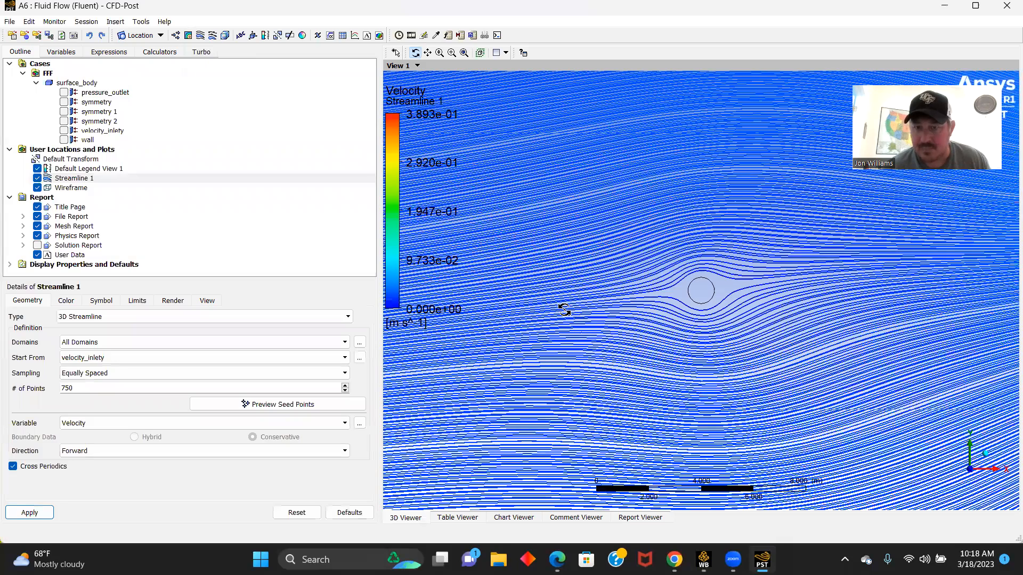
{"action": "scroll", "coordinate": [564, 309], "scroll_direction": "up", "scroll_amount": 3}
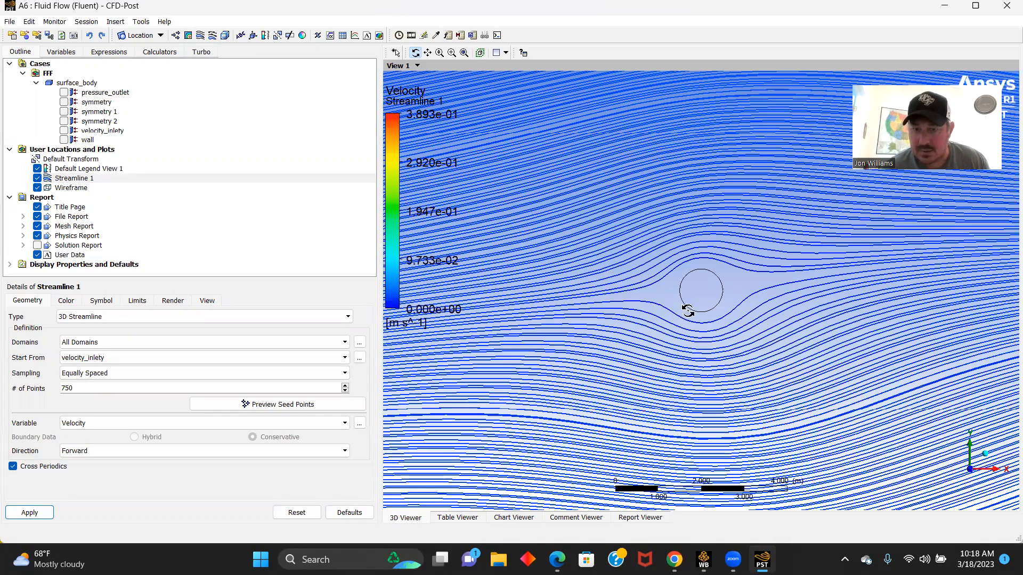
{"action": "scroll", "coordinate": [708, 263], "scroll_direction": "down", "scroll_amount": 1}
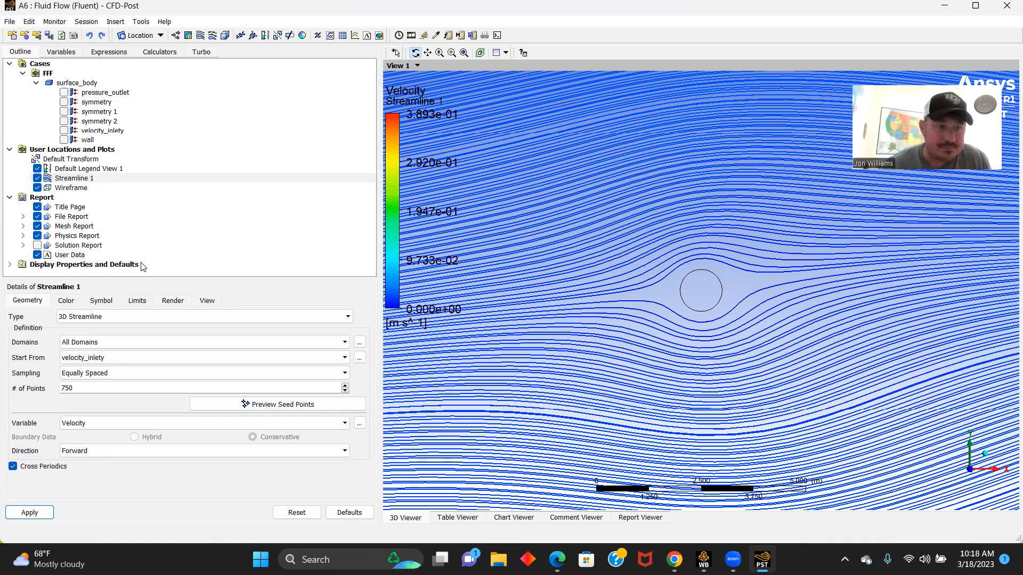
- Make the default legend horizontal with a size of 1 and an aspect of 0.05
{"action": "left_click", "coordinate": [74, 170]}
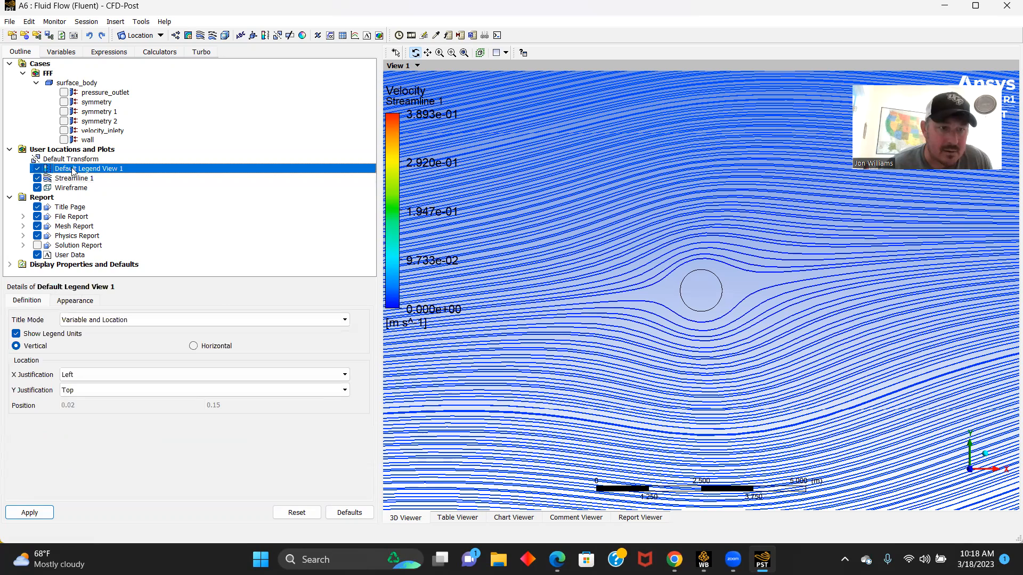
{"action": "left_click", "coordinate": [193, 347]}
{"action": "left_click", "coordinate": [77, 305]}
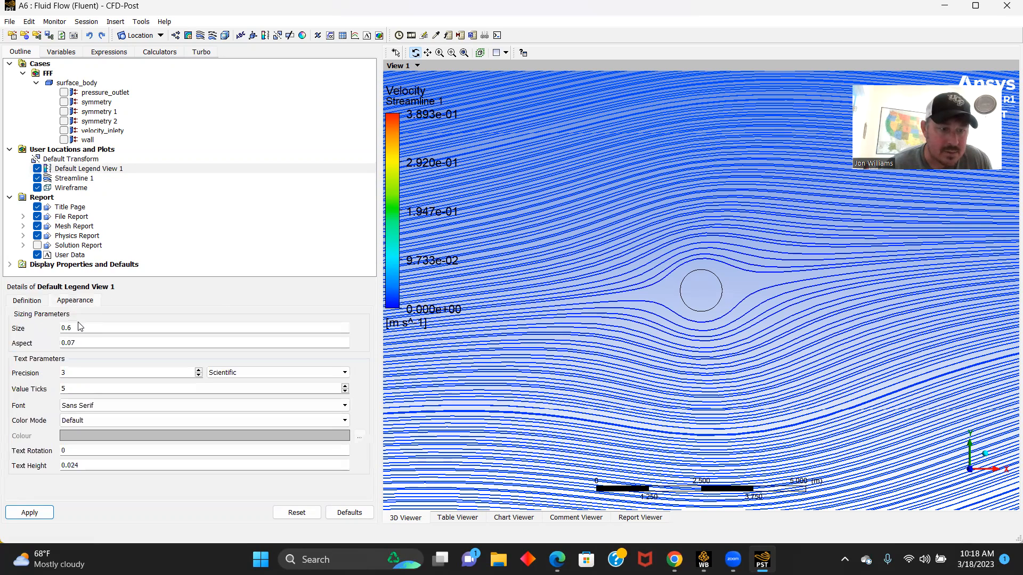
{"action": "left_click", "coordinate": [76, 329]}
{"action": "type", "text": "0.99"}
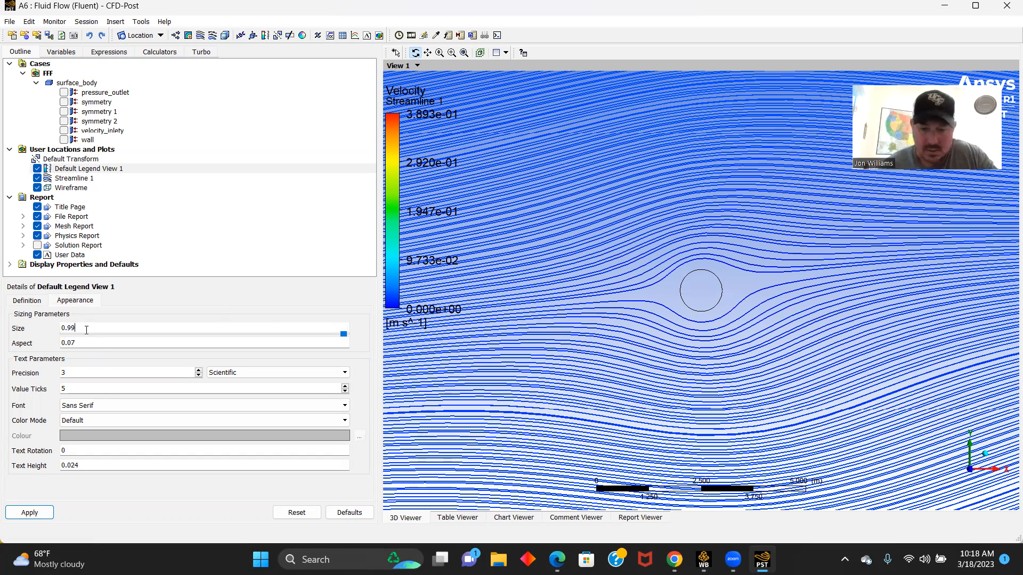
{"action": "key", "text": "BackSpace"}
{"action": "key", "text": "BackSpace"}
{"action": "key", "text": "BackSpace"}
{"action": "type", "text": "1"}
{"action": "left_click", "coordinate": [82, 345]}
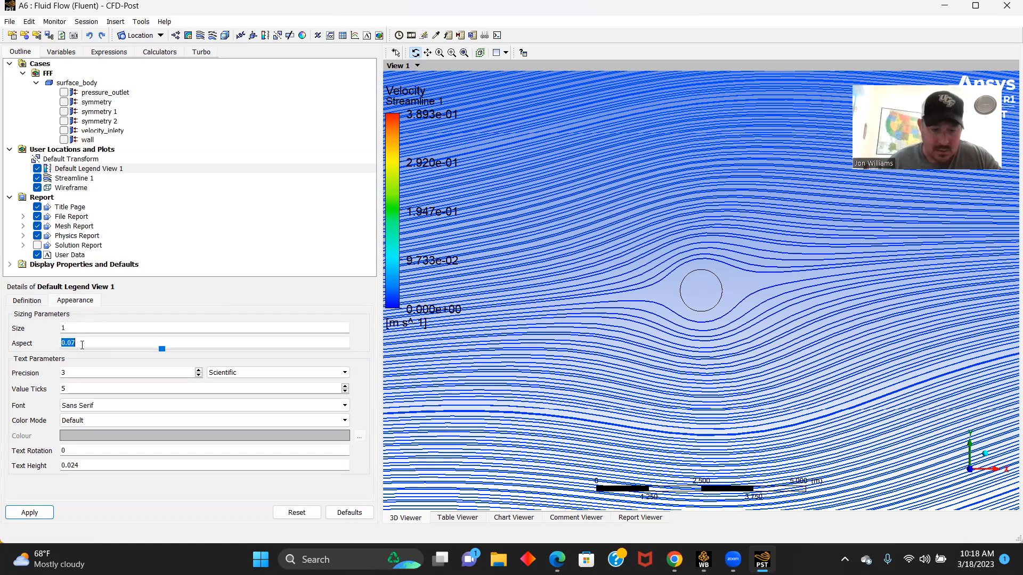
{"action": "type", "text": "0.05"}
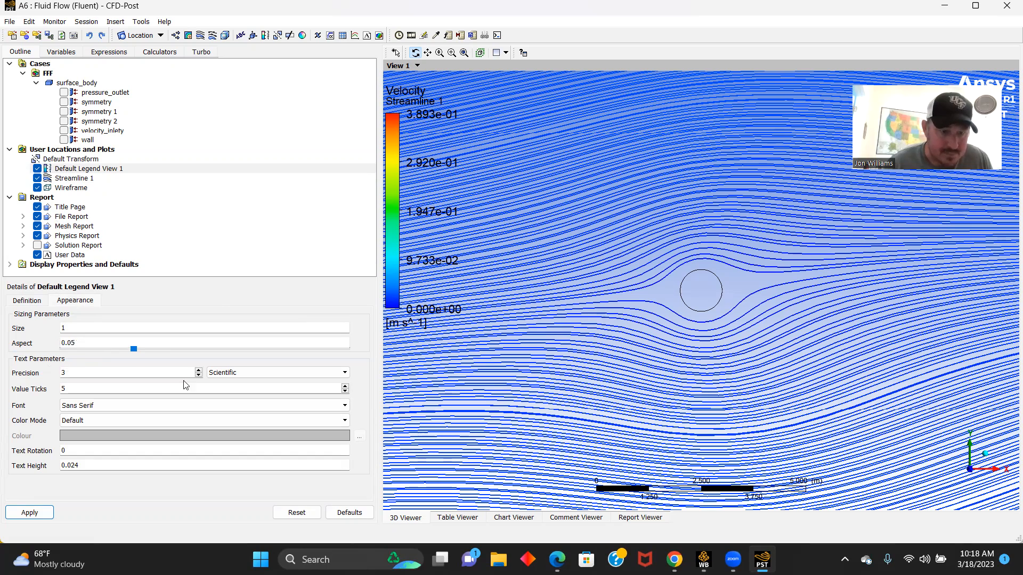
- Switch the legend's number format to Fixed and apply the legend settings
{"action": "left_click", "coordinate": [345, 373]}
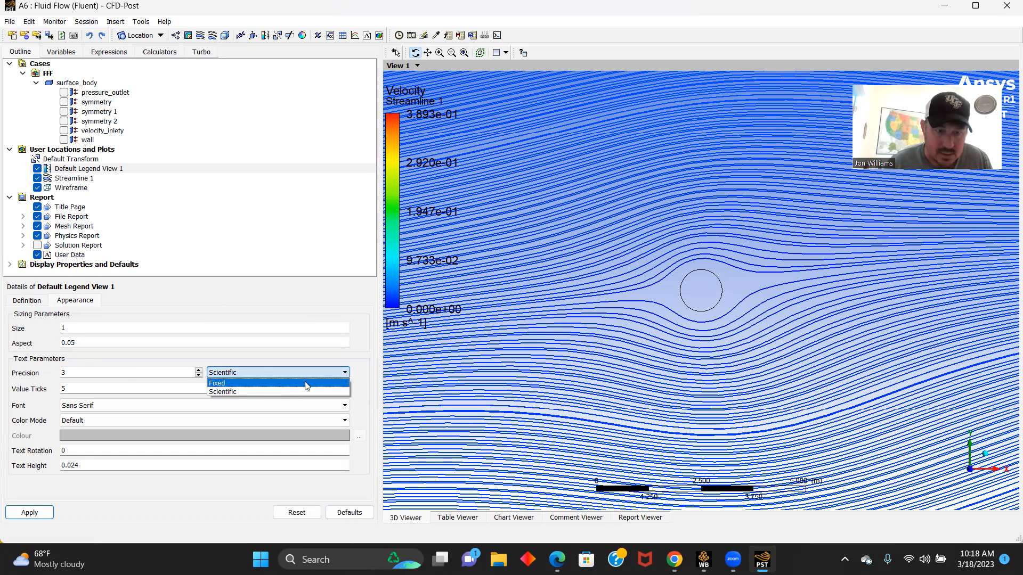
{"action": "left_click", "coordinate": [264, 383]}
{"action": "left_click", "coordinate": [30, 513]}
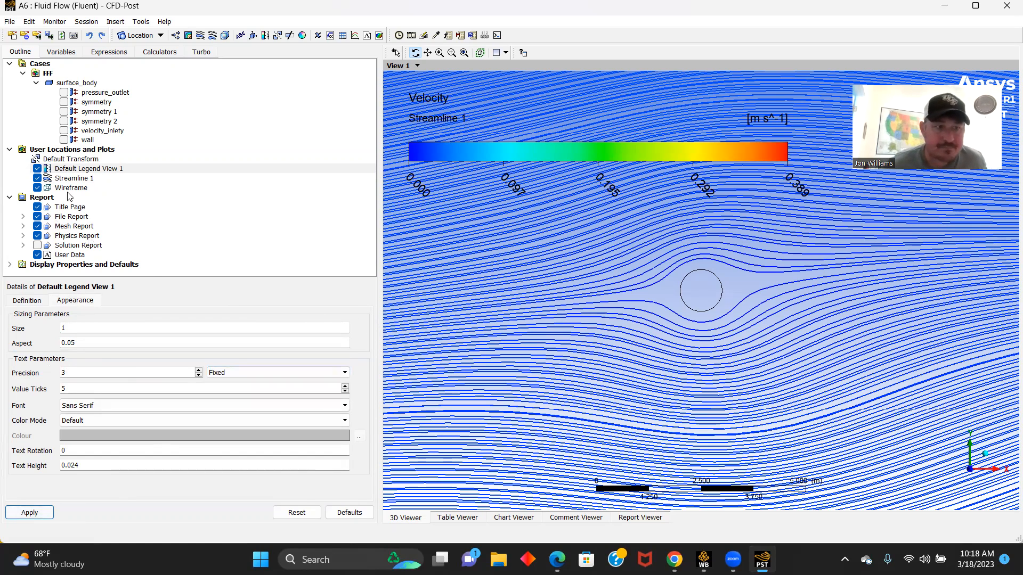
- Hide the streamlines and insert a contour located on symmetry 1
{"action": "left_click", "coordinate": [38, 179]}
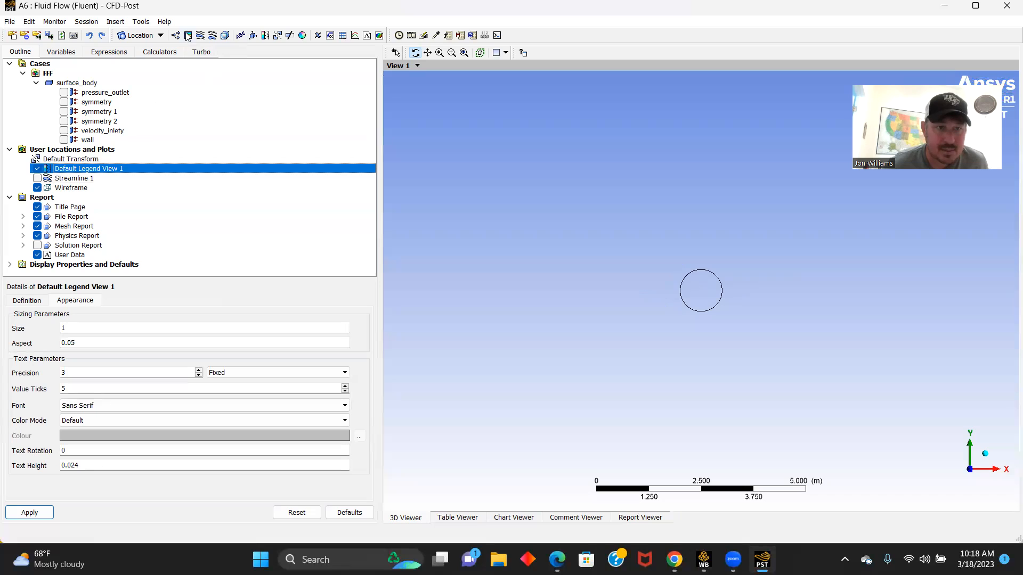
{"action": "left_click", "coordinate": [188, 36]}
{"action": "left_click", "coordinate": [218, 83]}
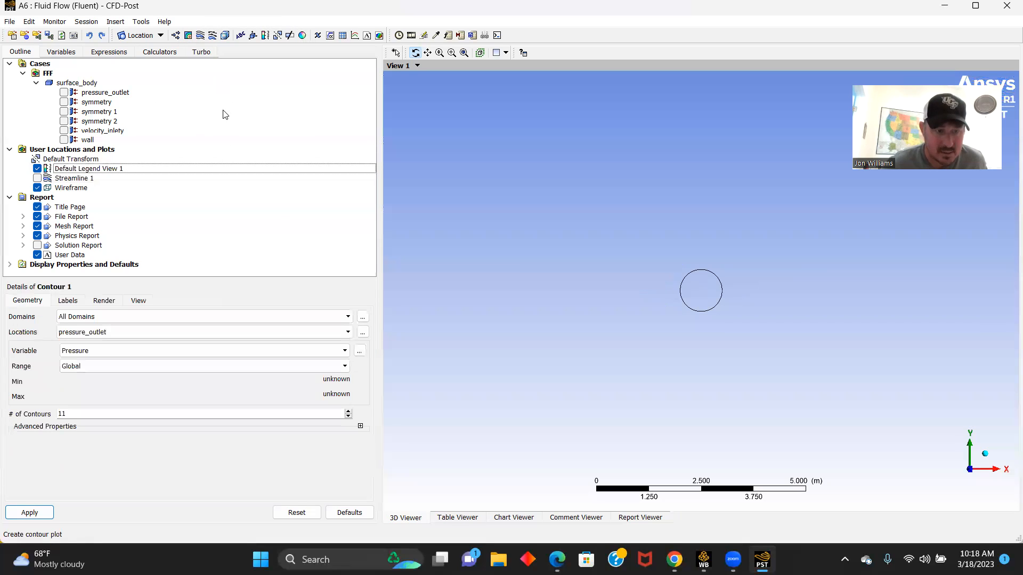
{"action": "left_click", "coordinate": [346, 332]}
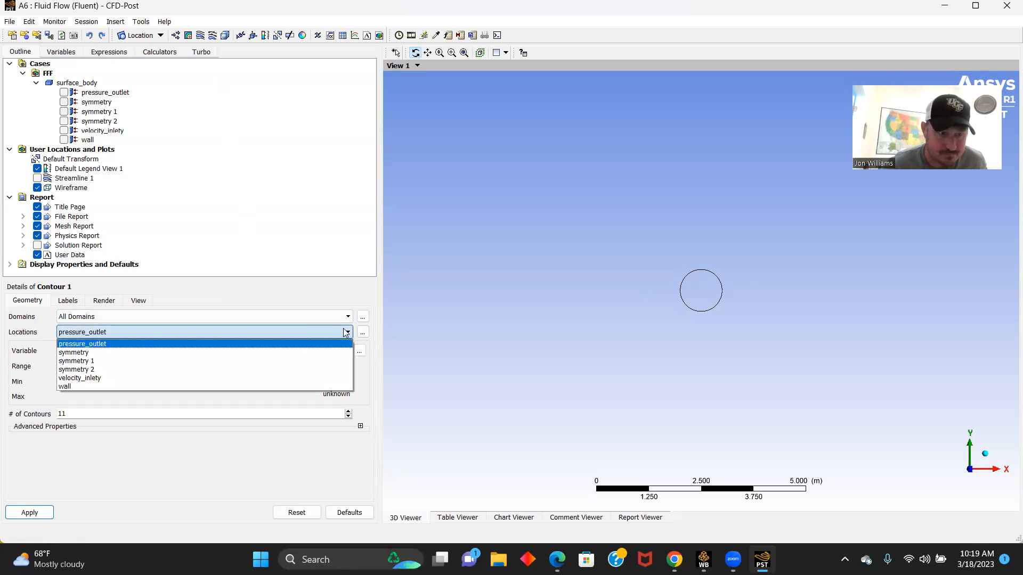
{"action": "left_click", "coordinate": [92, 362]}
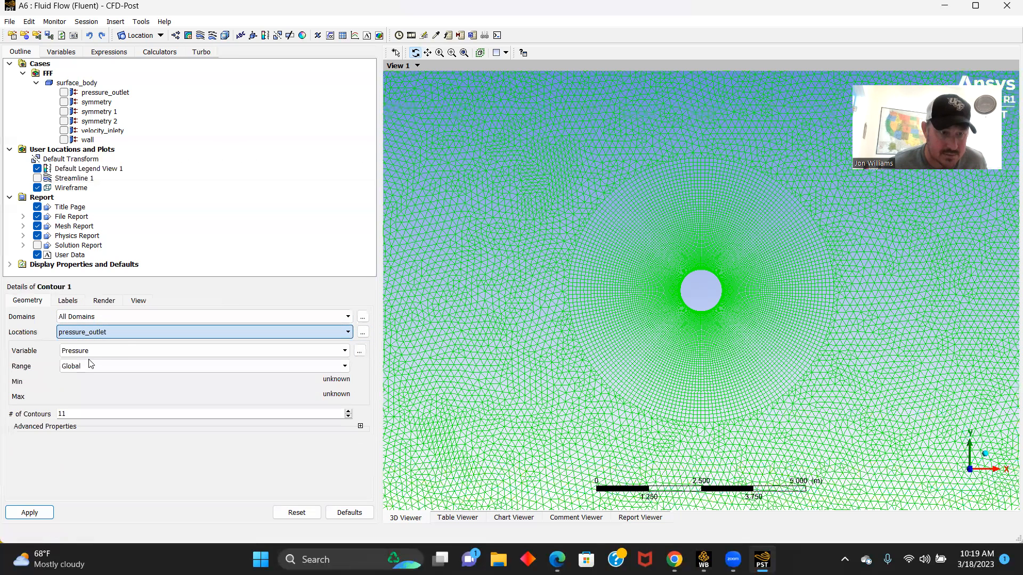
- Plot Contour 1 on symmetry 1 with the variable Velocity u and 500 contours
{"action": "left_click", "coordinate": [345, 351]}
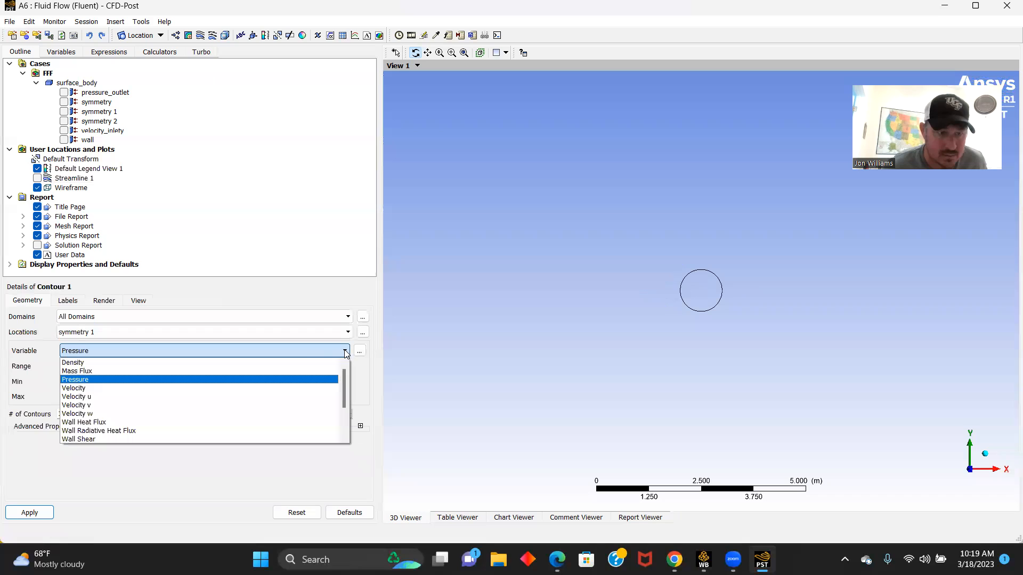
{"action": "left_click", "coordinate": [77, 390]}
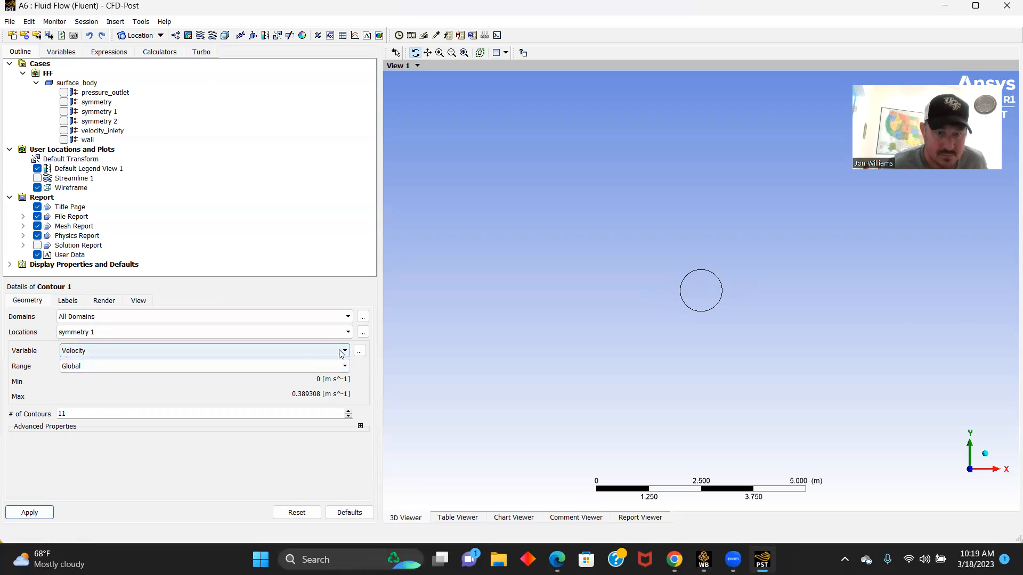
{"action": "left_click", "coordinate": [343, 351]}
{"action": "left_click", "coordinate": [89, 399]}
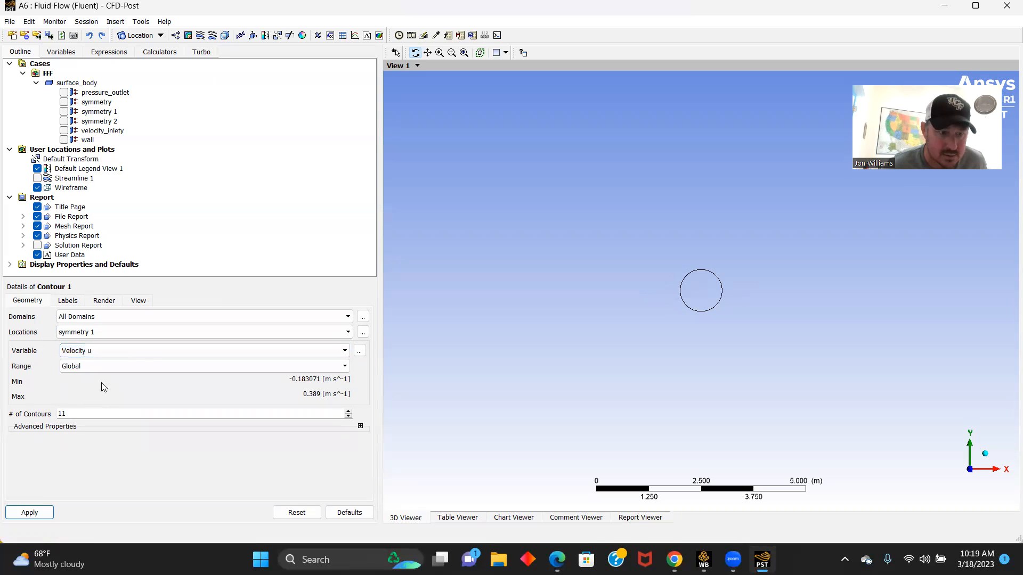
{"action": "left_click", "coordinate": [90, 416]}
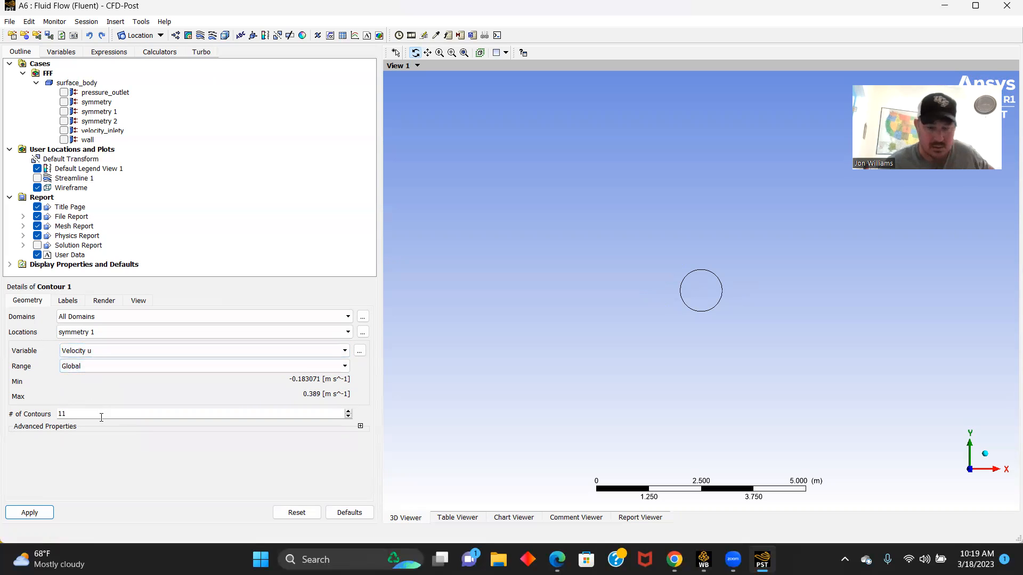
{"action": "type", "text": "500"}
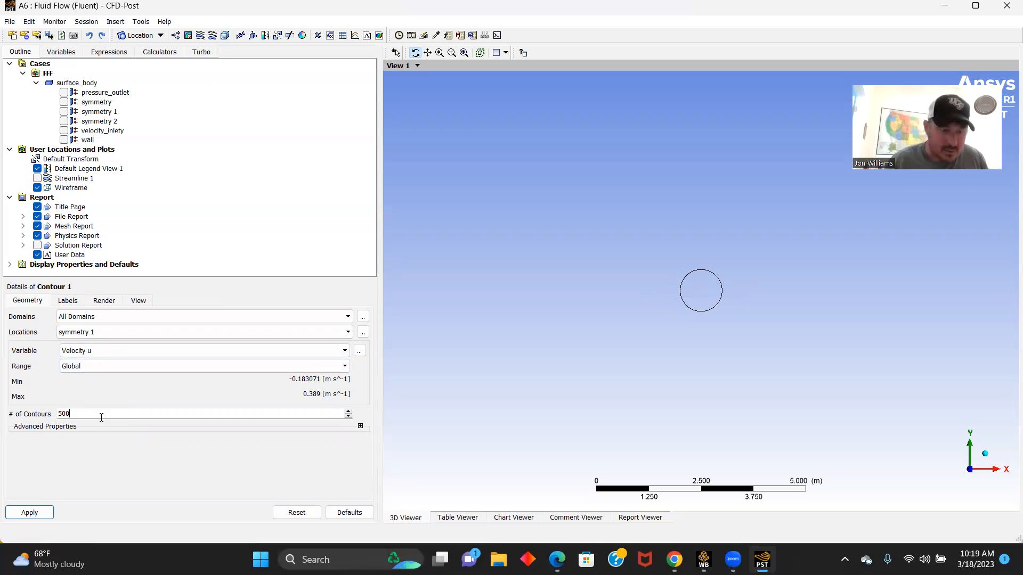
{"action": "left_click", "coordinate": [32, 513]}
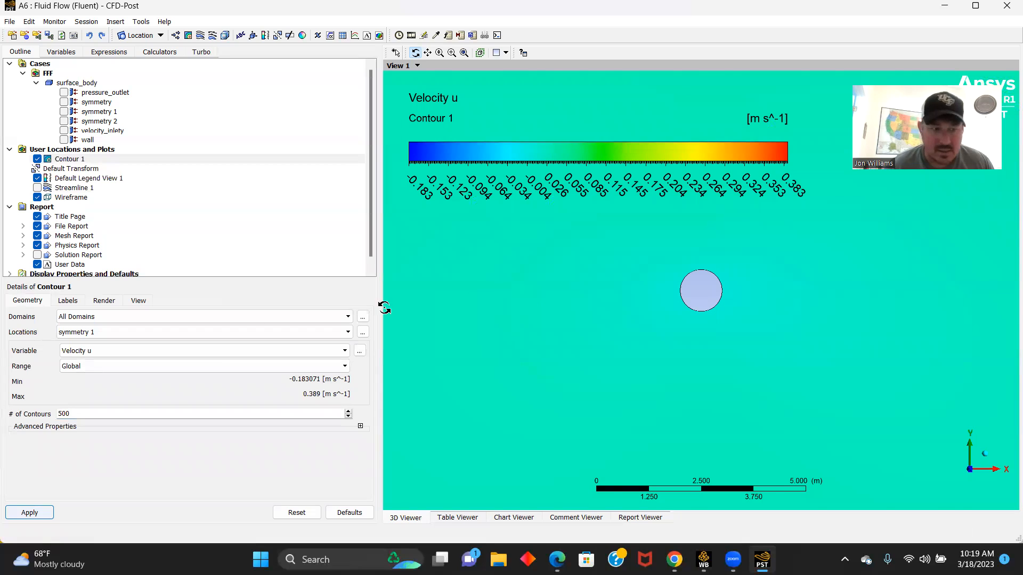
- Change the contour variable to Velocity, apply it, and view the field over the whole flow domain
{"action": "left_click", "coordinate": [76, 389]}
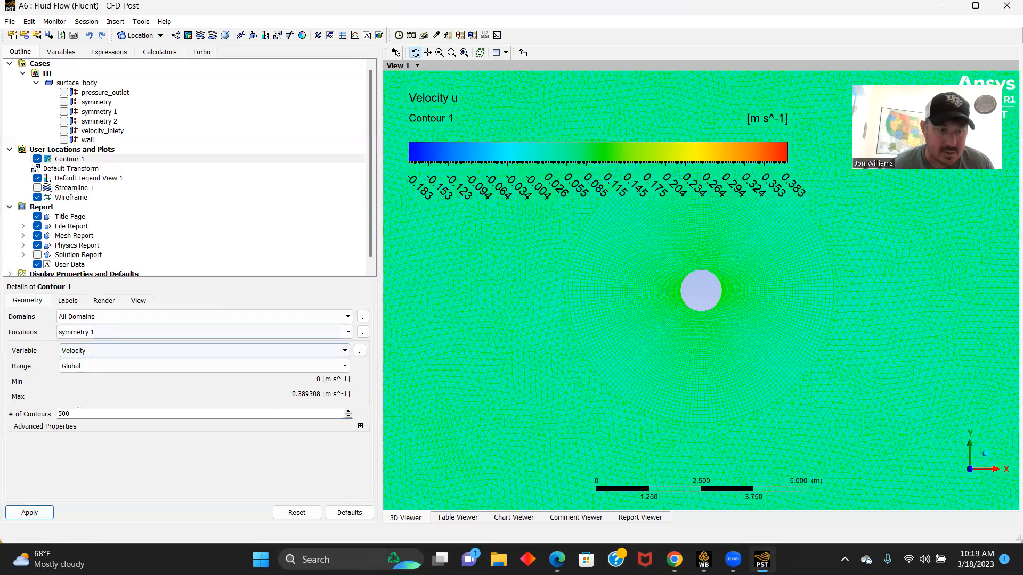
{"action": "left_click", "coordinate": [28, 513]}
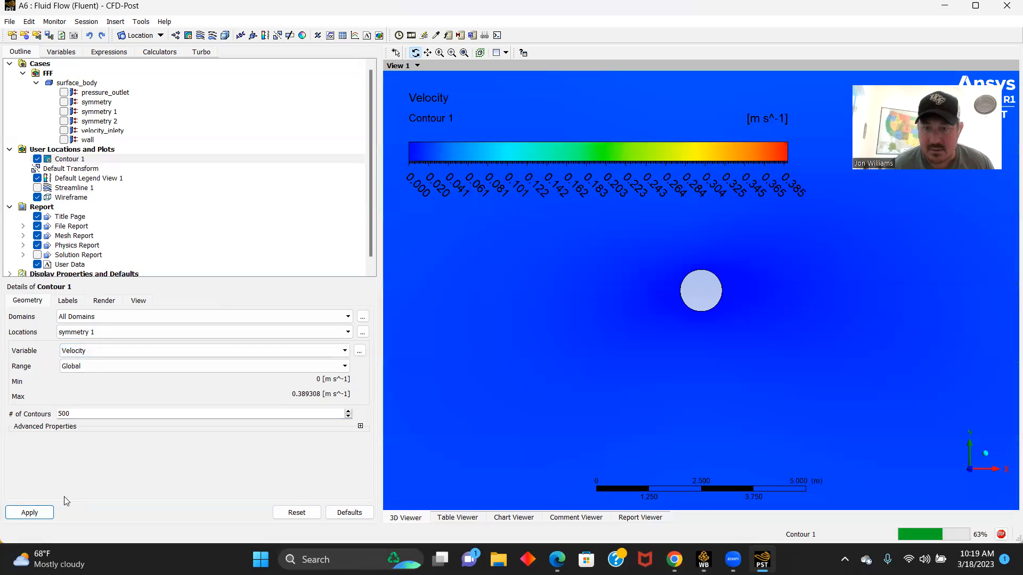
{"action": "scroll", "coordinate": [535, 297], "scroll_direction": "down", "scroll_amount": 5}
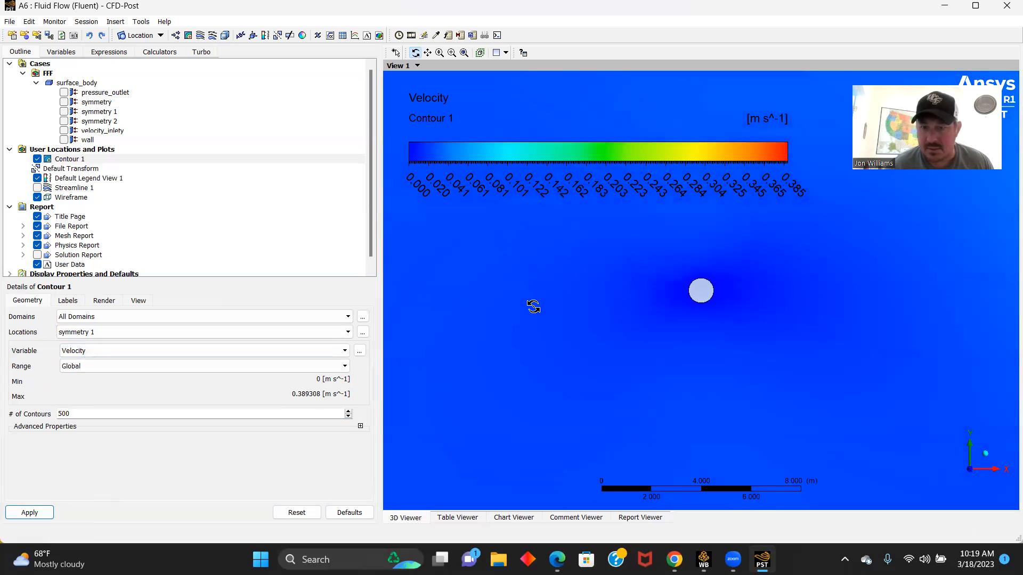
{"action": "scroll", "coordinate": [525, 309], "scroll_direction": "down", "scroll_amount": 5}
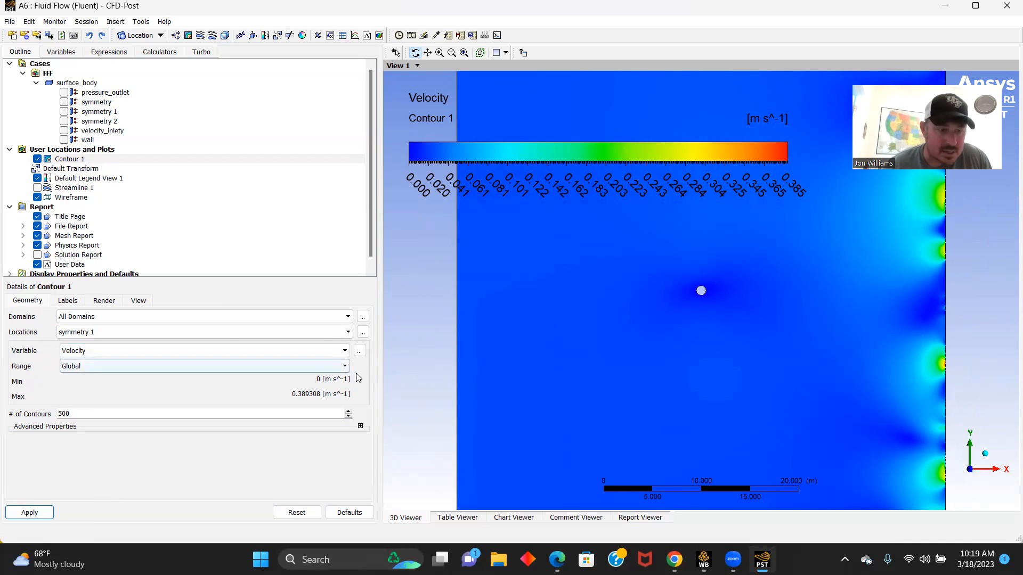
- Change the contour variable to Pressure, apply it, and inspect the field around the circle and across the domain
{"action": "left_click", "coordinate": [128, 351]}
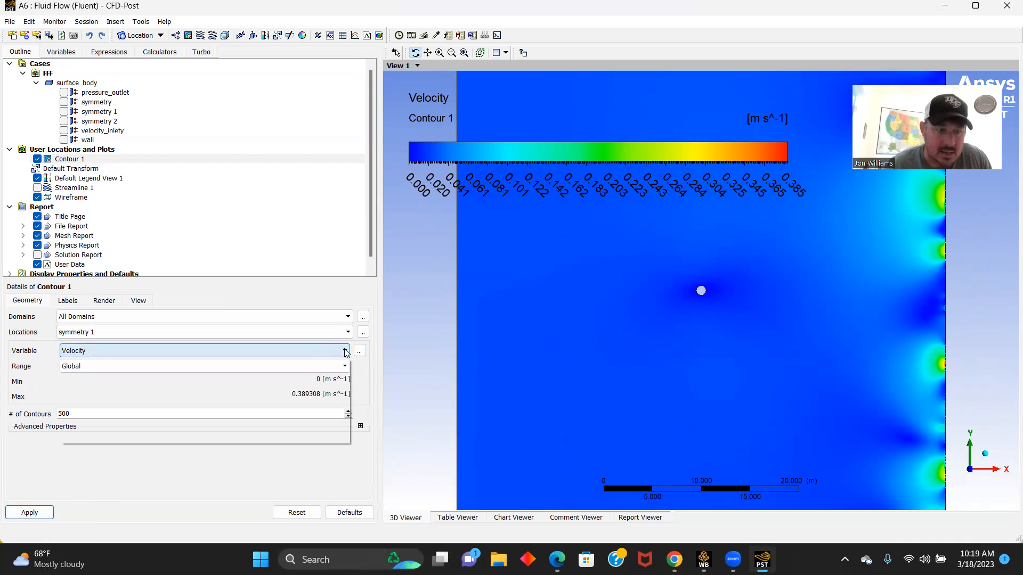
{"action": "left_click", "coordinate": [92, 381]}
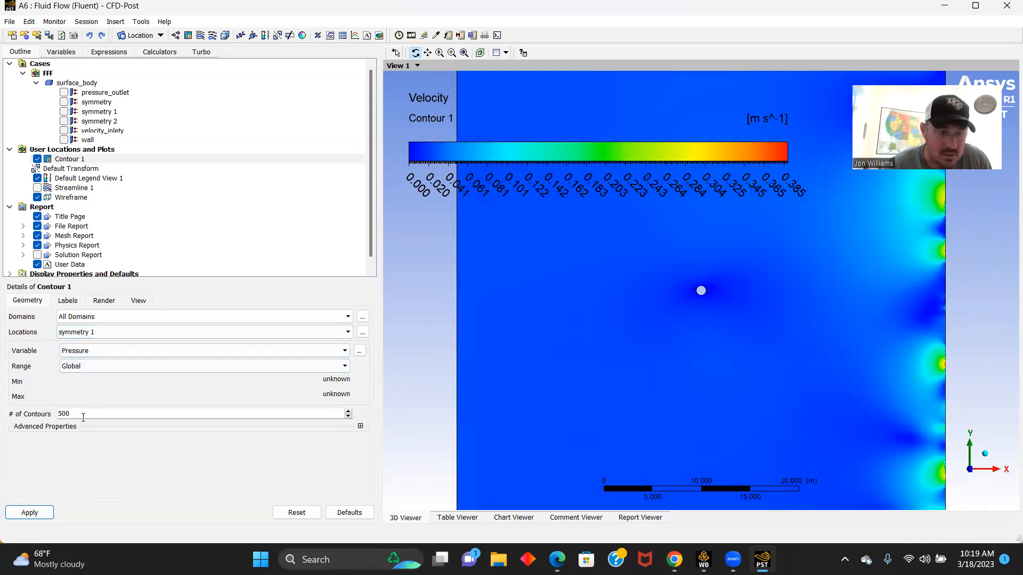
{"action": "left_click", "coordinate": [31, 512]}
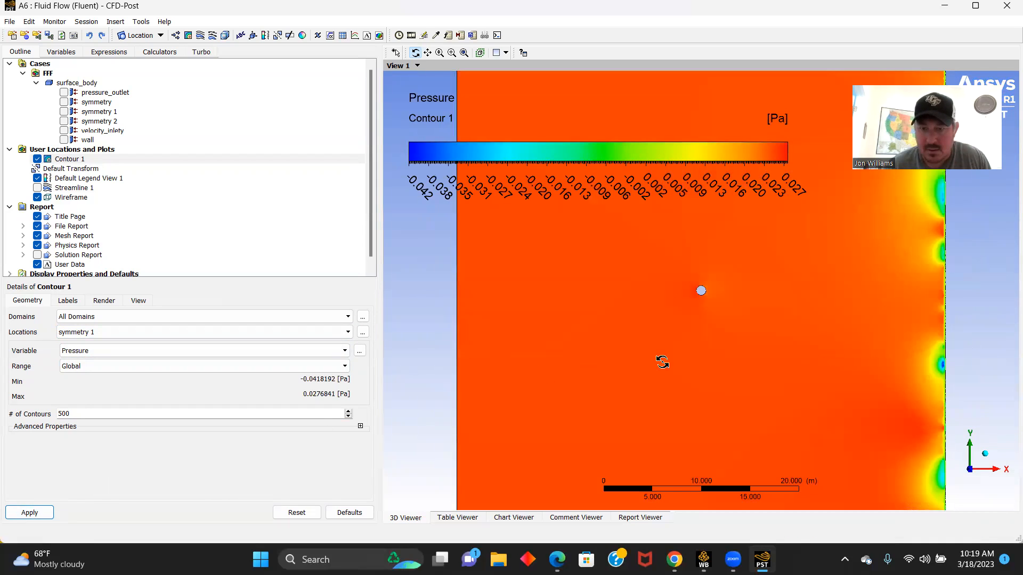
{"action": "scroll", "coordinate": [730, 330], "scroll_direction": "up", "scroll_amount": 4}
{"action": "scroll", "coordinate": [711, 301], "scroll_direction": "up", "scroll_amount": 4}
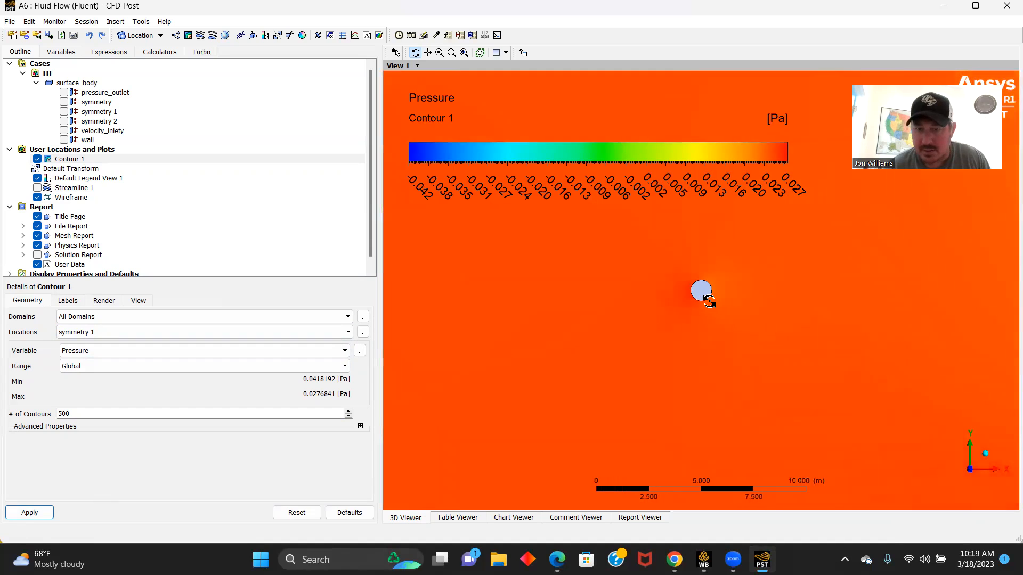
{"action": "scroll", "coordinate": [660, 288], "scroll_direction": "down", "scroll_amount": 3}
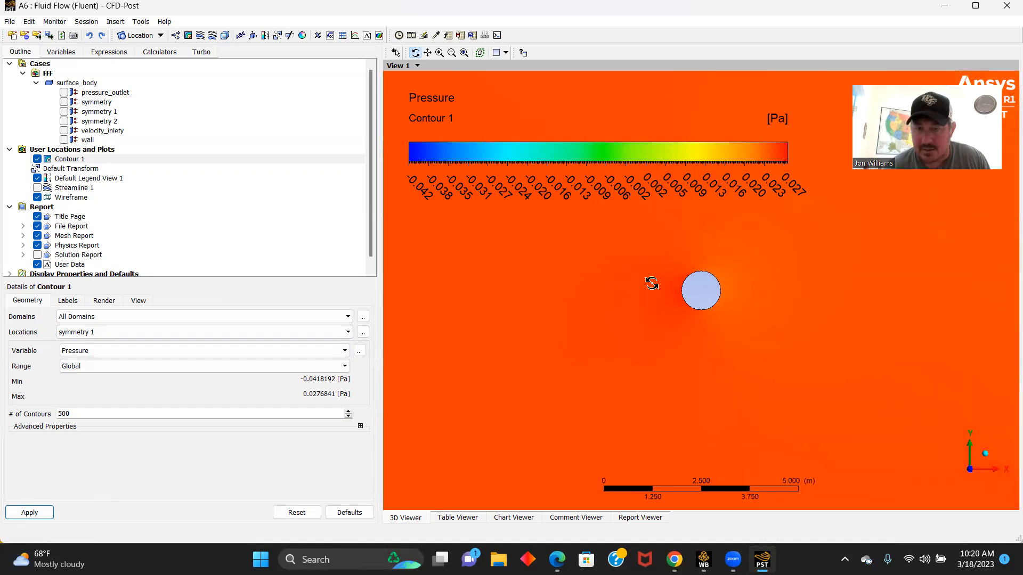
{"action": "scroll", "coordinate": [642, 279], "scroll_direction": "down", "scroll_amount": 3}
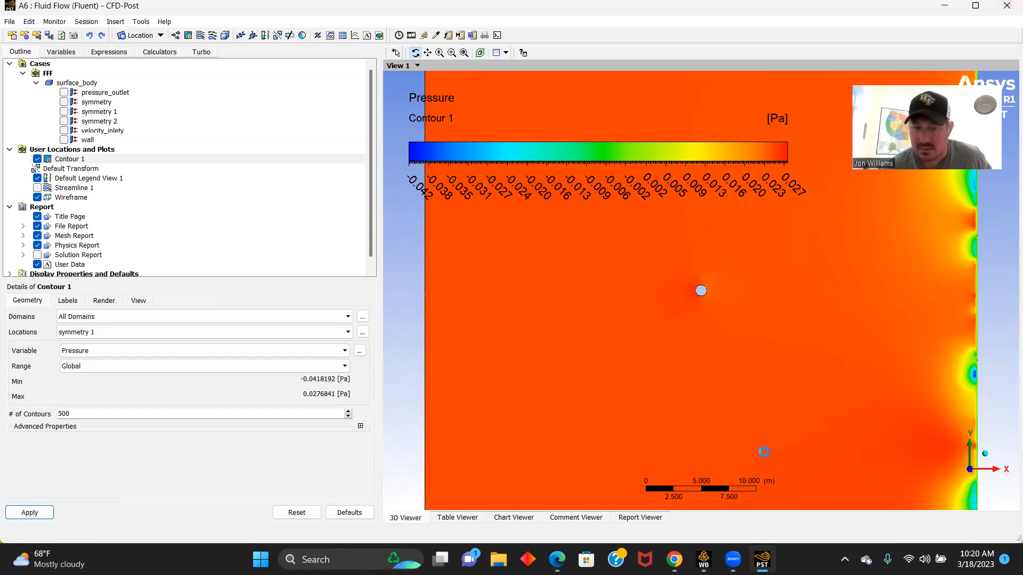
- Switch to Workbench and duplicate the Fluid Flow (Fluent) system in the project schematic
{"action": "mouse_move", "coordinate": [703, 560]}
{"action": "left_click", "coordinate": [702, 504]}
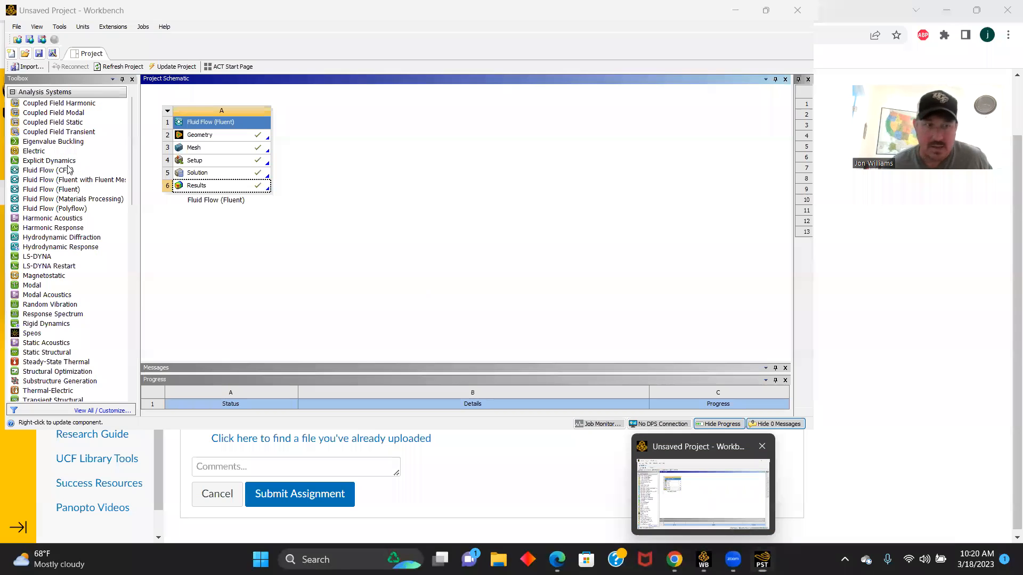
{"action": "left_click", "coordinate": [167, 110]}
{"action": "left_click", "coordinate": [192, 148]}
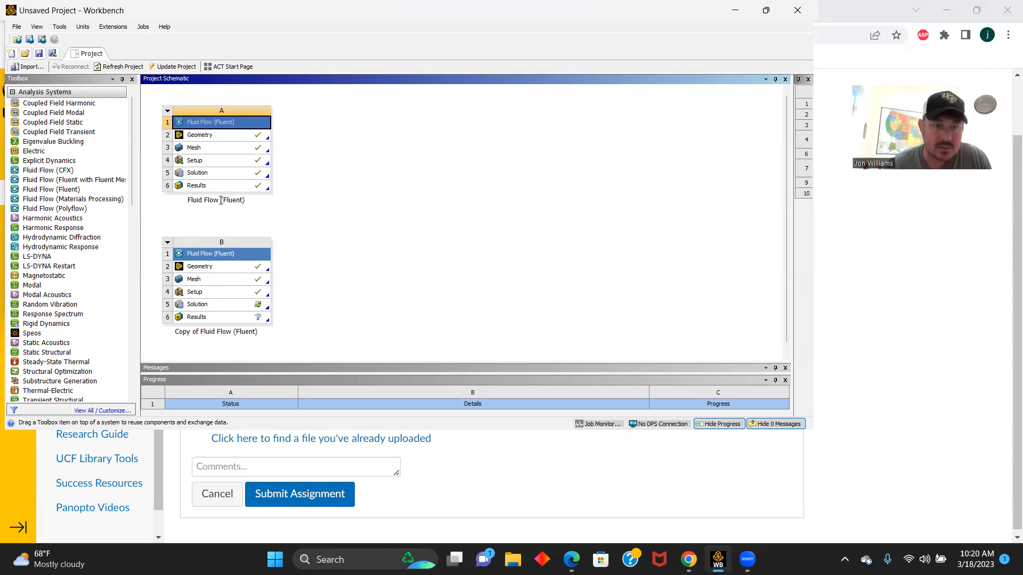
- Rename the original Fluid Flow (Fluent) system as "Re# = 0.5"
{"action": "double_click", "coordinate": [221, 200]}
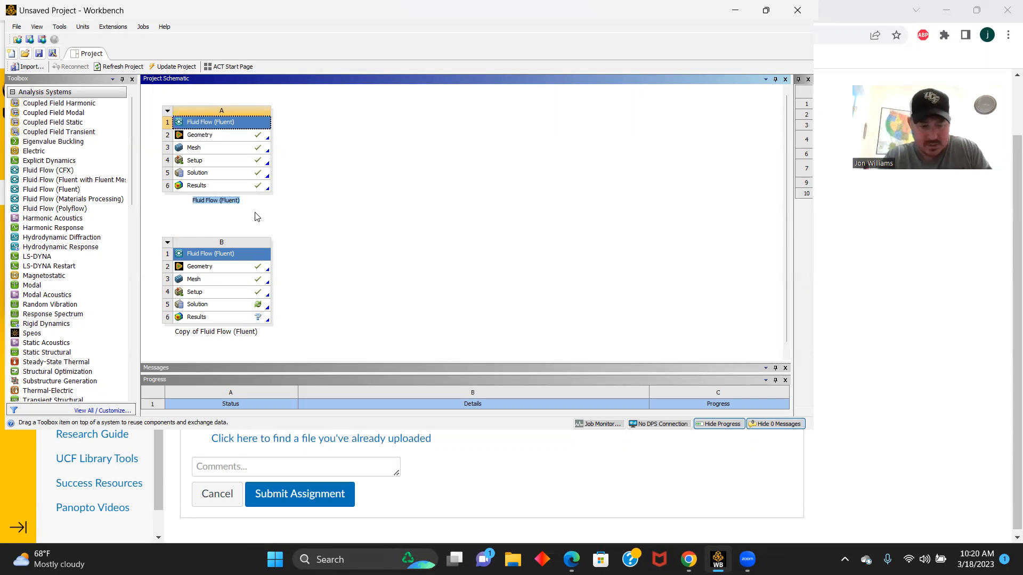
{"action": "type", "text": "R"}
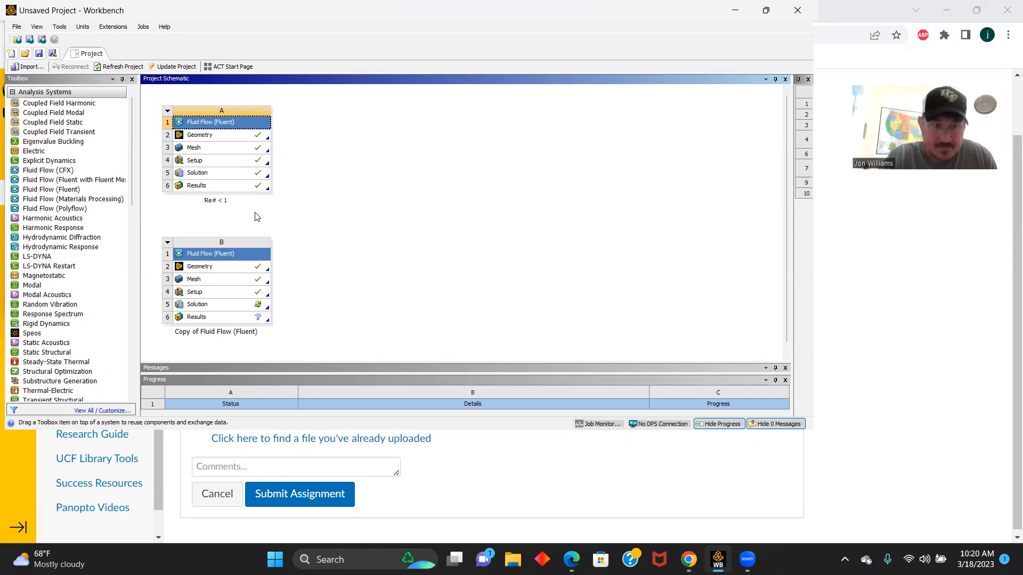
{"action": "type", "text": "e# = 0.5"}
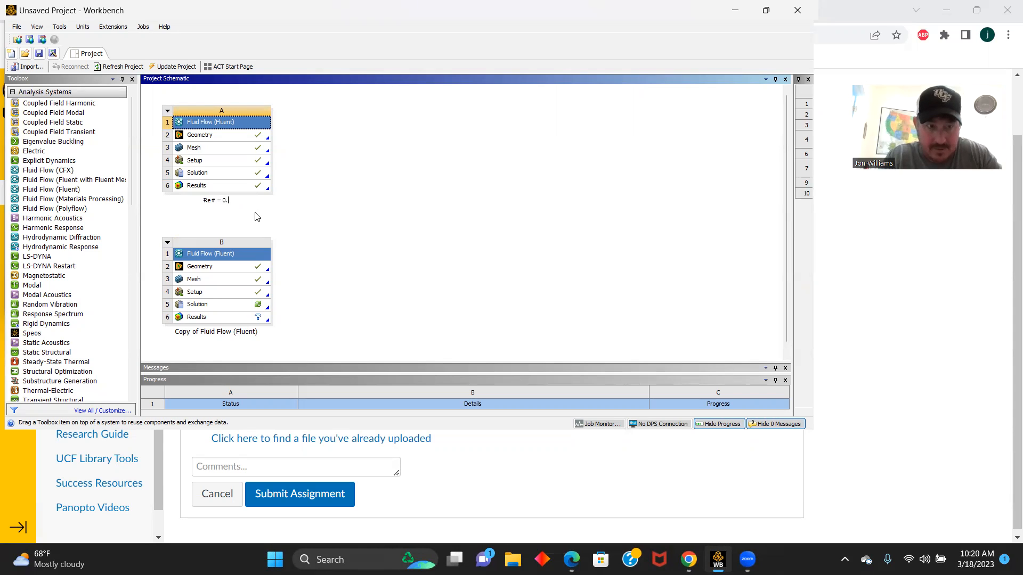
- Rename the copied Fluid Flow (Fluent) system as "Re# = 40"
{"action": "left_click", "coordinate": [217, 334]}
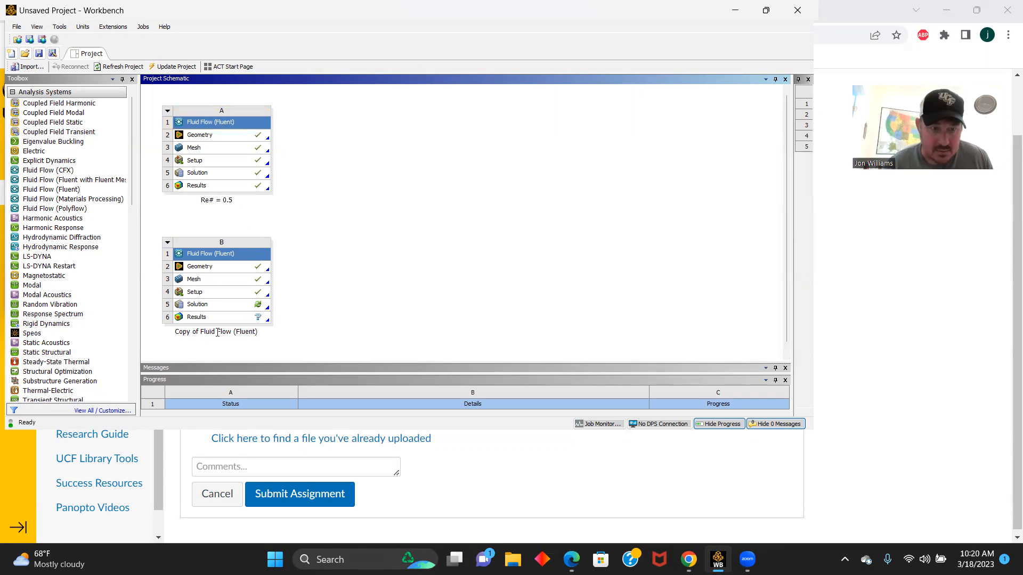
{"action": "double_click", "coordinate": [216, 333]}
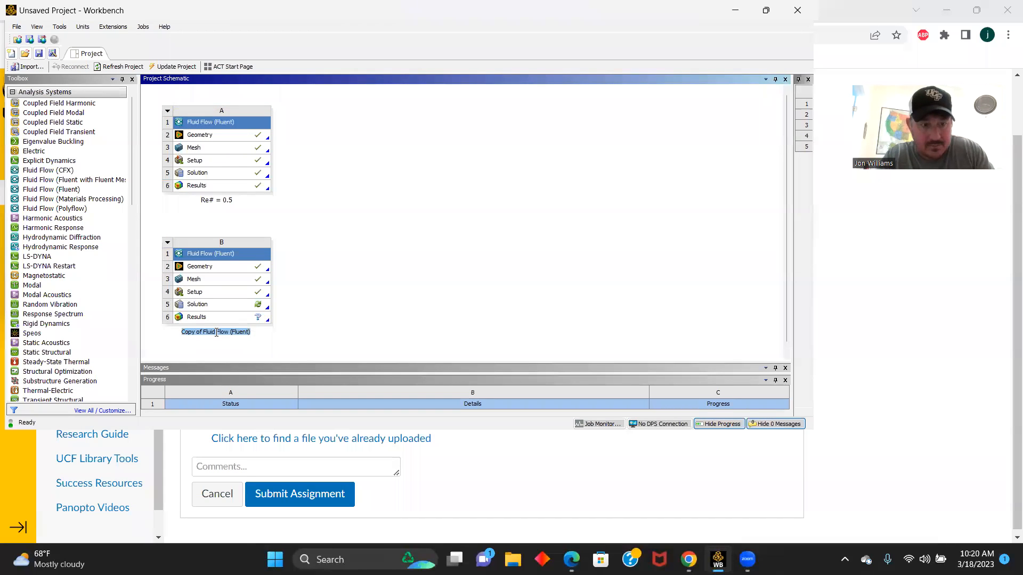
{"action": "type", "text": "Re#"}
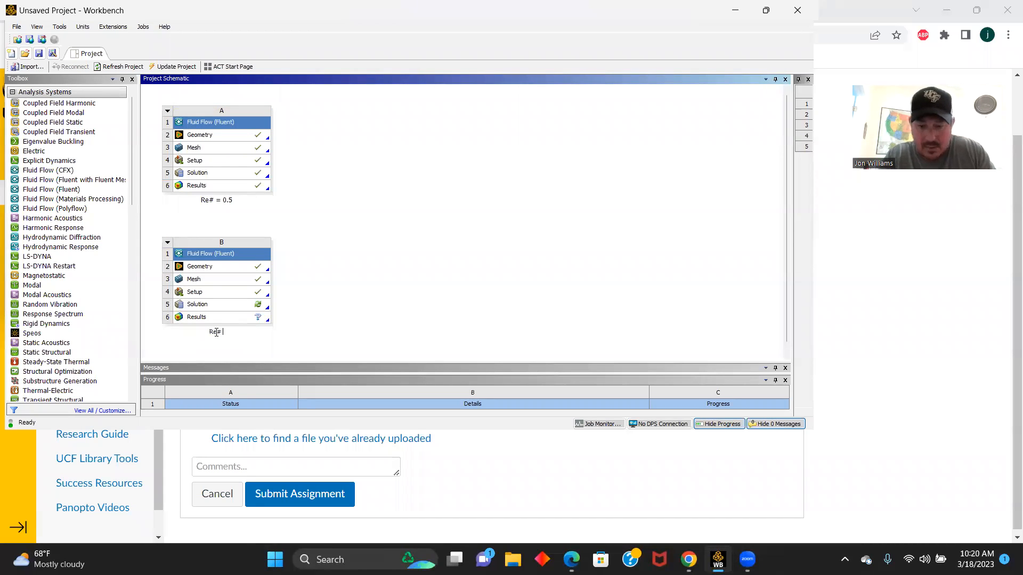
{"action": "type", "text": " = 4"}
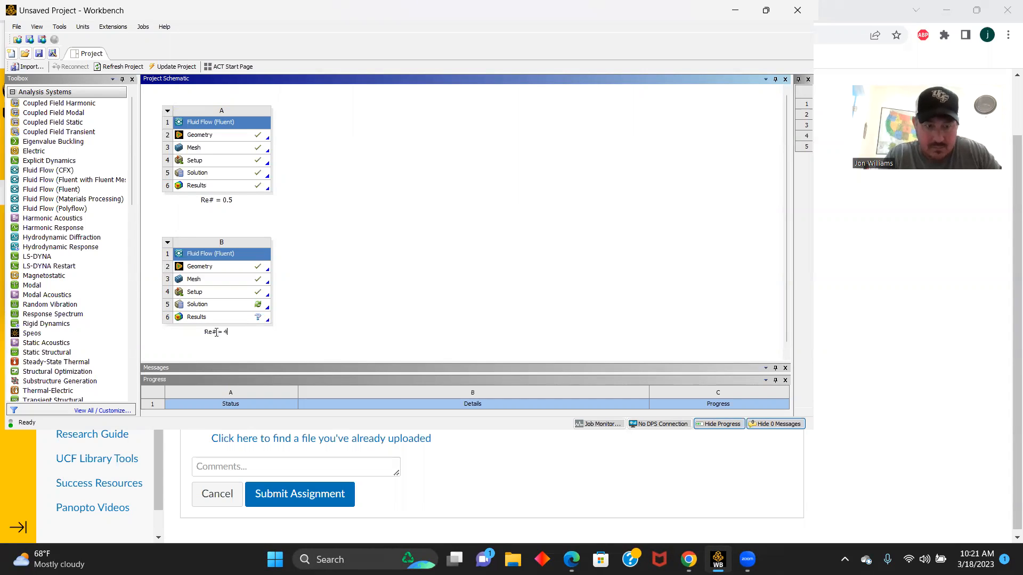
{"action": "key", "text": "Return"}
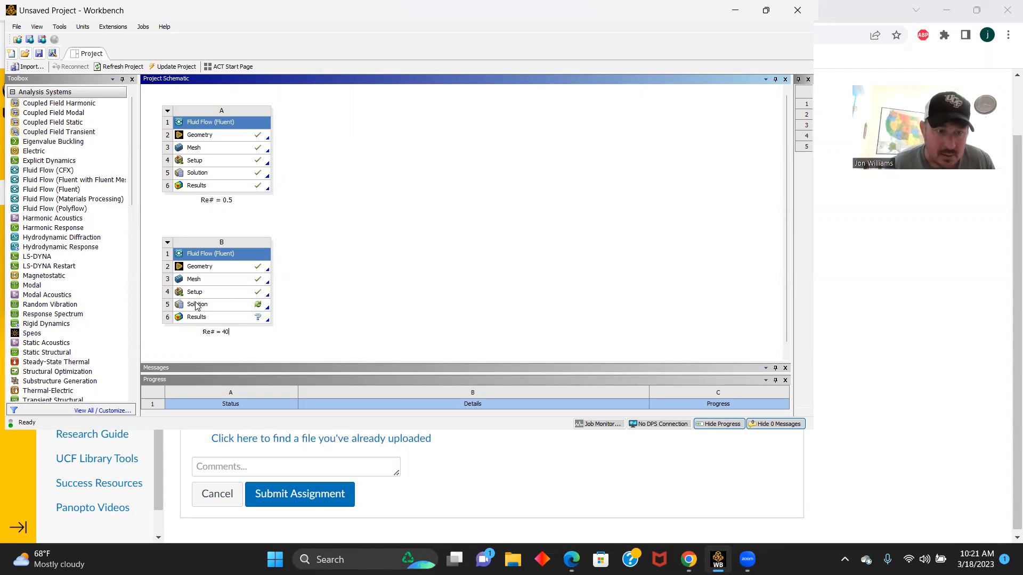
- Open the Solution of the "Re# = 40" system in Fluent
{"action": "double_click", "coordinate": [196, 306]}
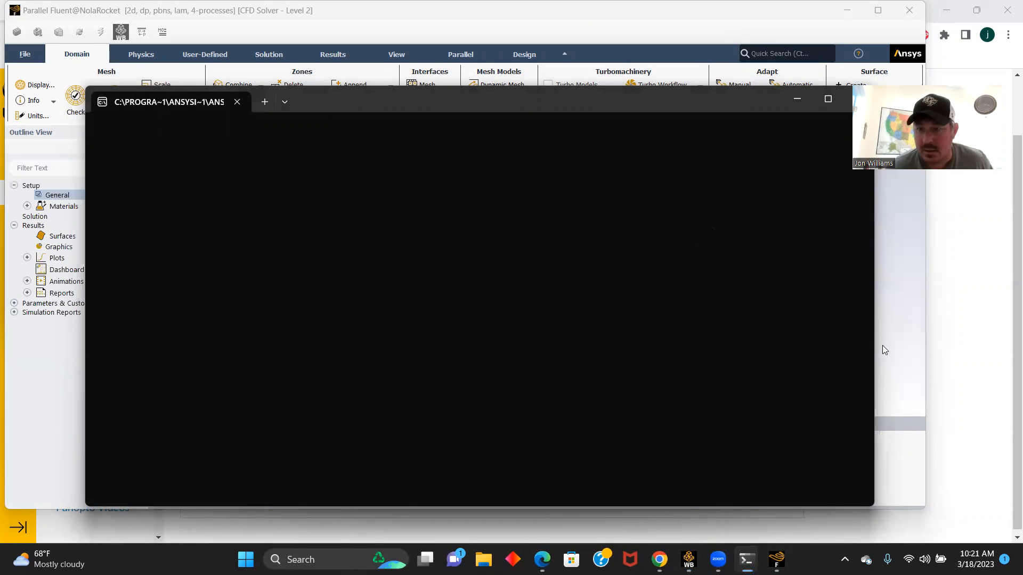
{"action": "left_click", "coordinate": [882, 345]}
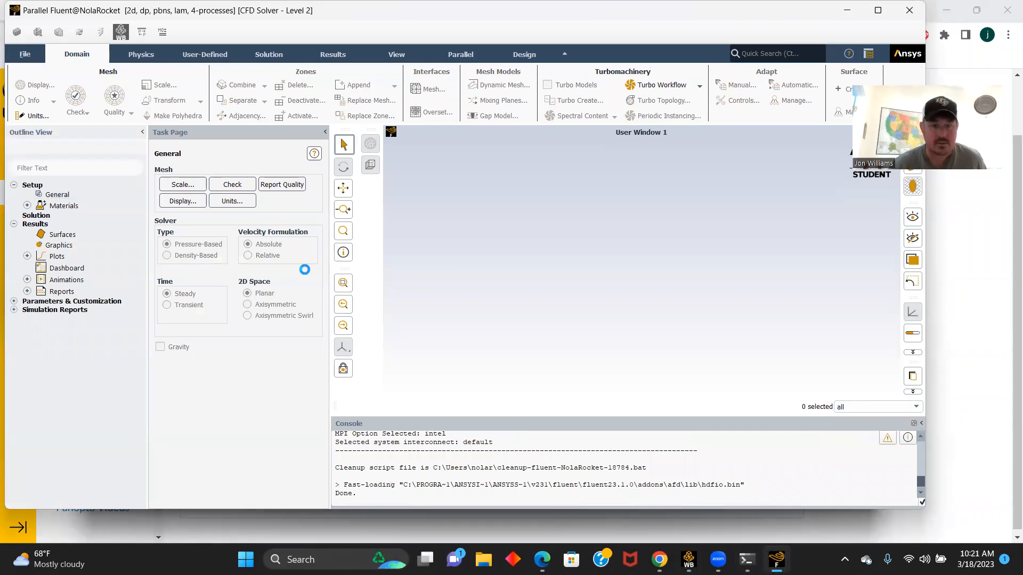
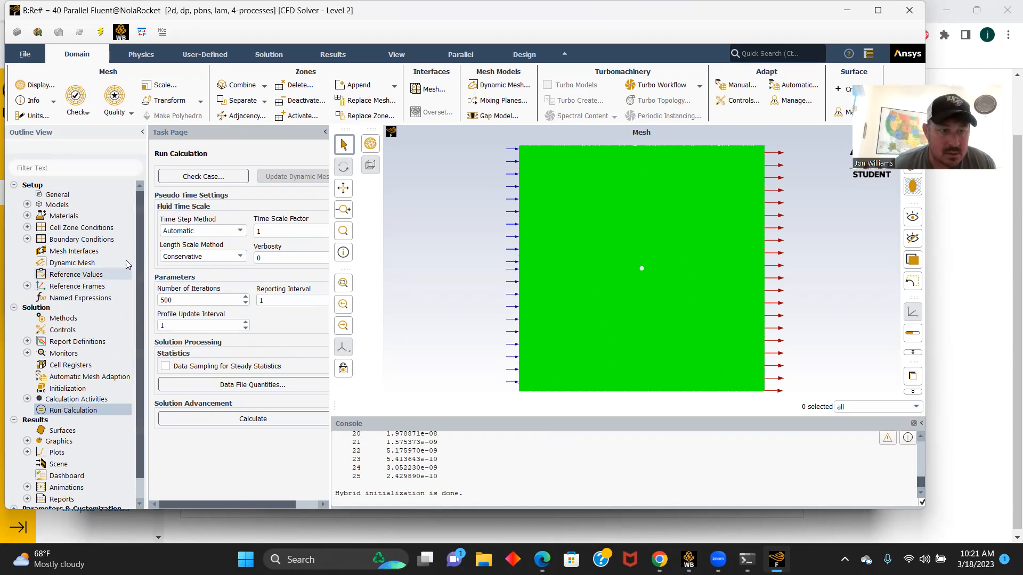
- Set the constant viscosity of the fluid material air to 0.5 kg/(m s) and apply the material change
{"action": "left_click", "coordinate": [27, 205]}
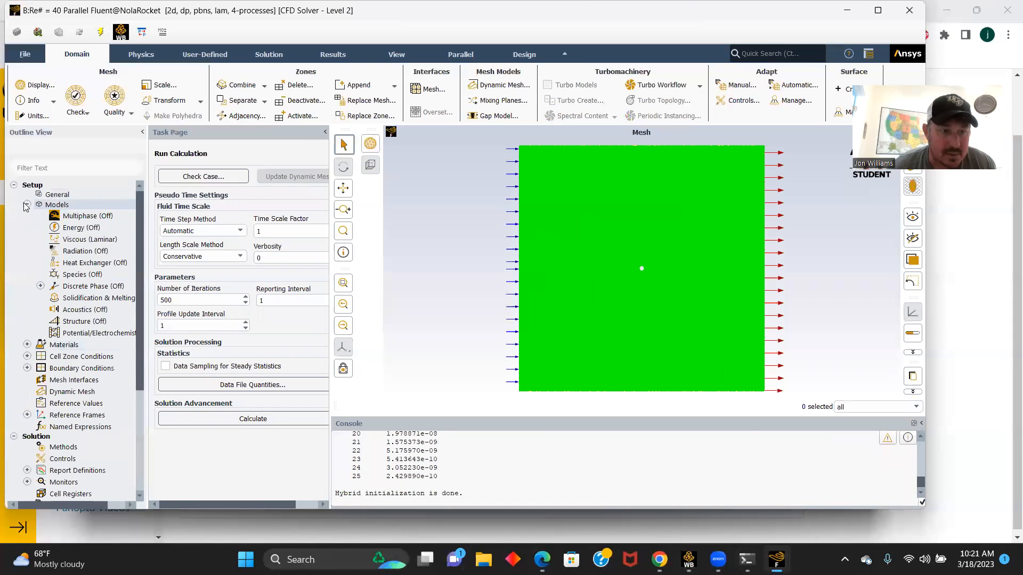
{"action": "left_click", "coordinate": [27, 344]}
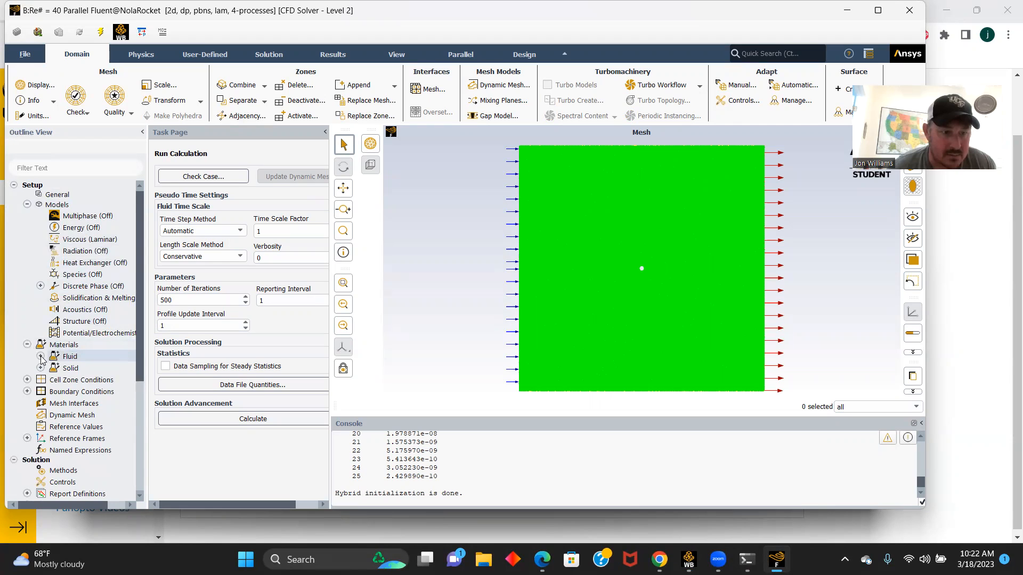
{"action": "left_click", "coordinate": [40, 356]}
{"action": "double_click", "coordinate": [75, 368]}
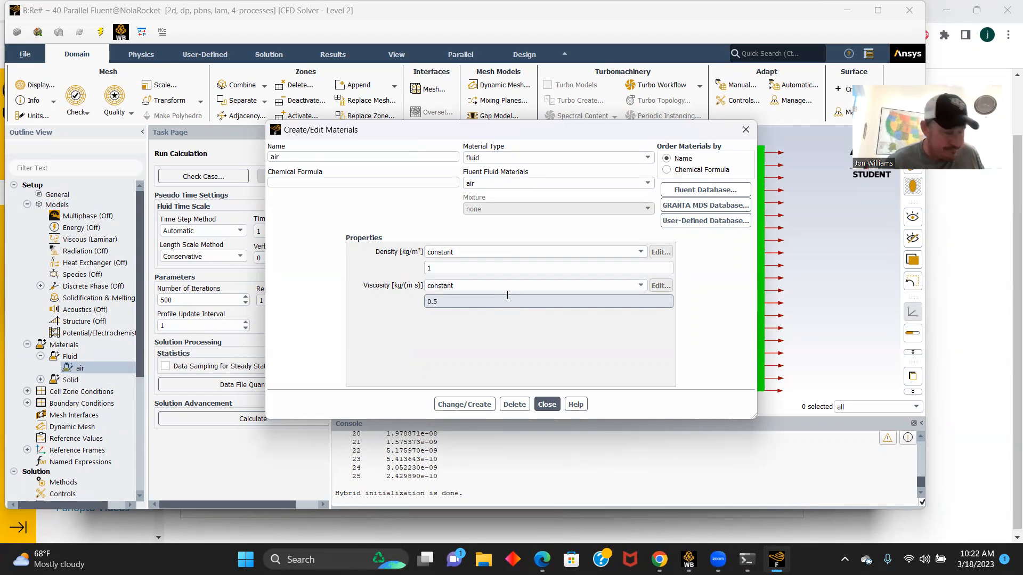
{"action": "left_click", "coordinate": [457, 403]}
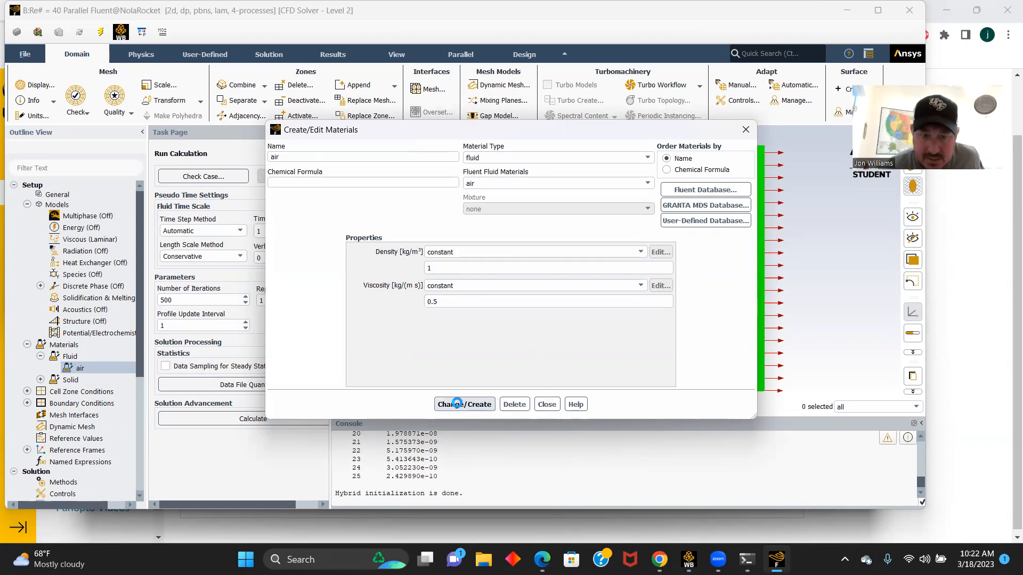
{"action": "left_click", "coordinate": [548, 405]}
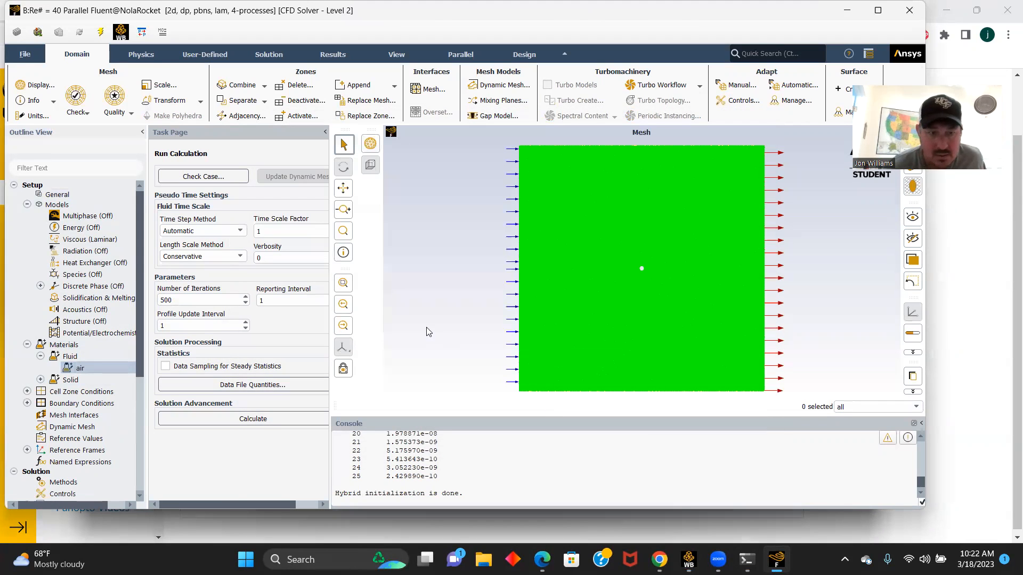
- Set the velocity magnitude of the velocity_inlety boundary to 20 m/s and apply it
{"action": "double_click", "coordinate": [67, 403]}
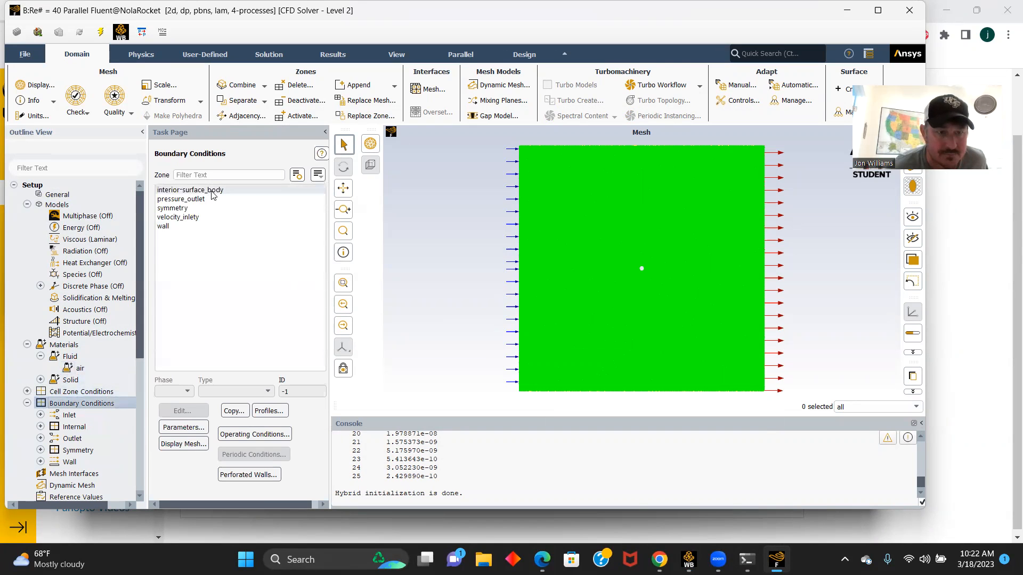
{"action": "left_click", "coordinate": [190, 199]}
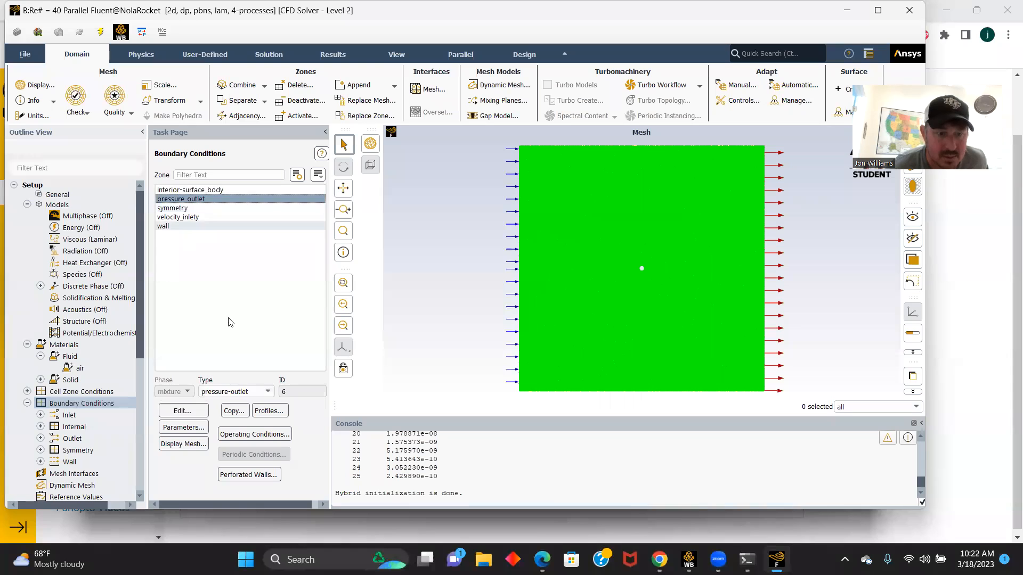
{"action": "left_click", "coordinate": [184, 215]}
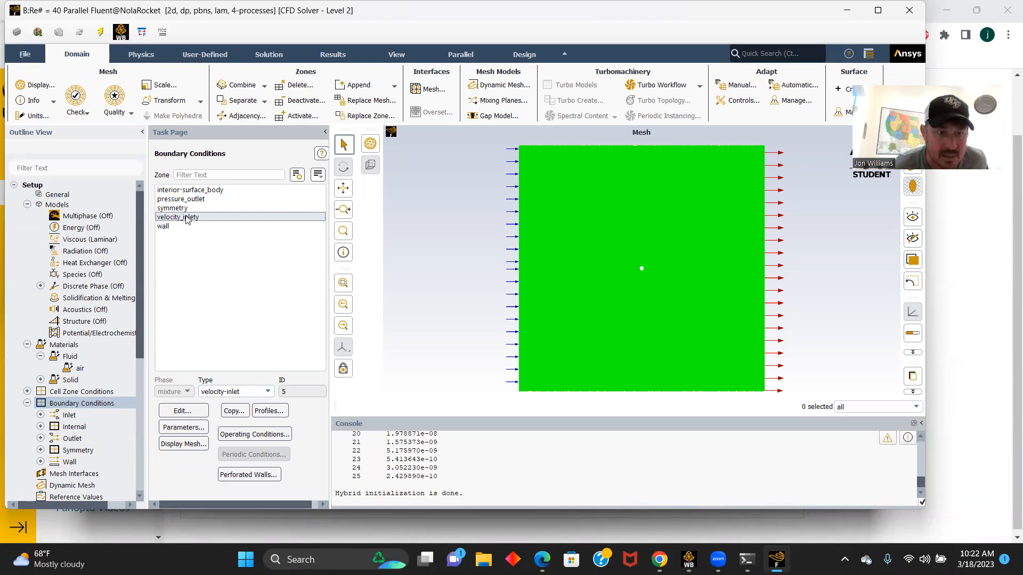
{"action": "left_click", "coordinate": [183, 410]}
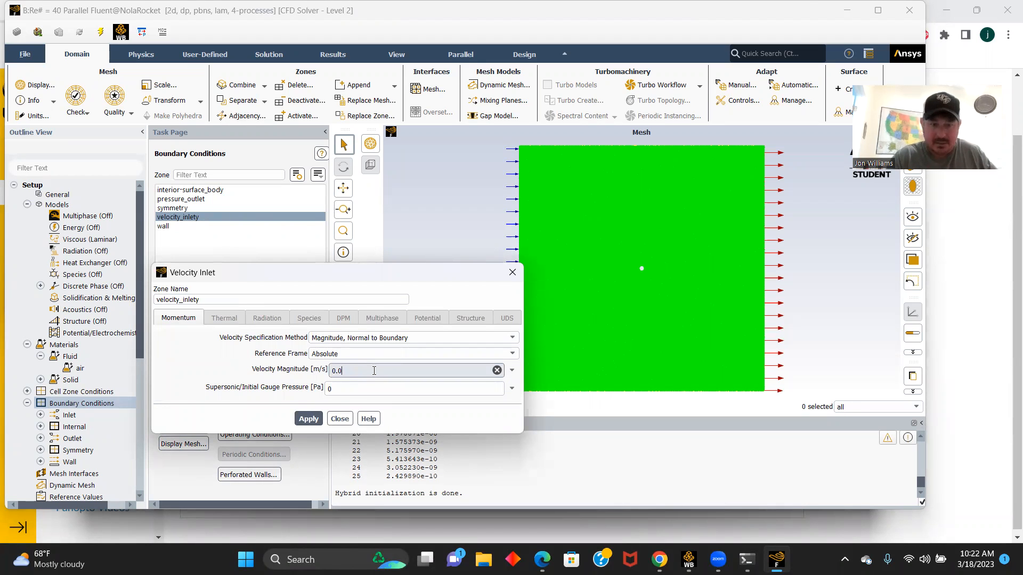
{"action": "key", "text": "BackSpace"}
{"action": "type", "text": "20"}
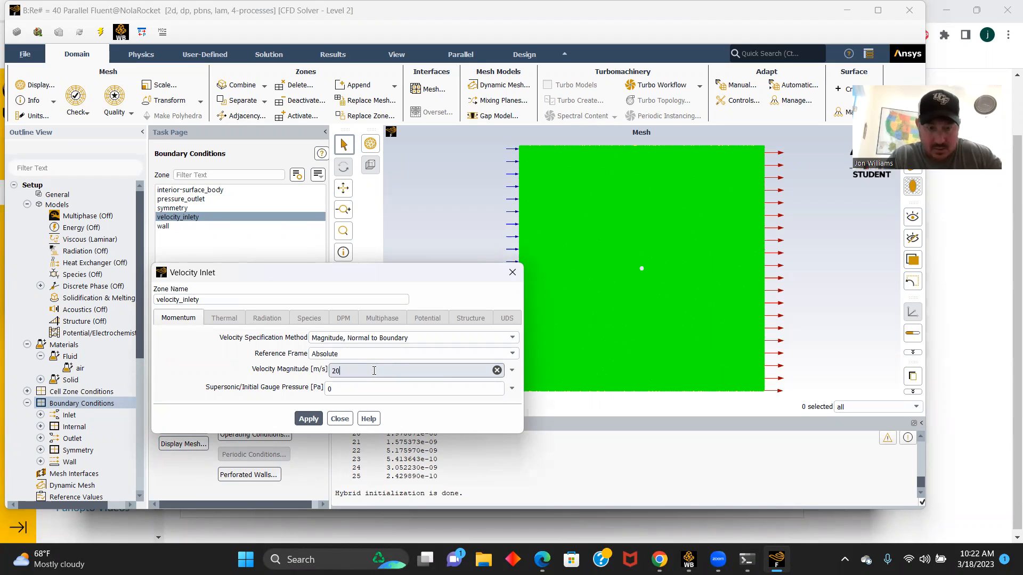
{"action": "left_click", "coordinate": [308, 419]}
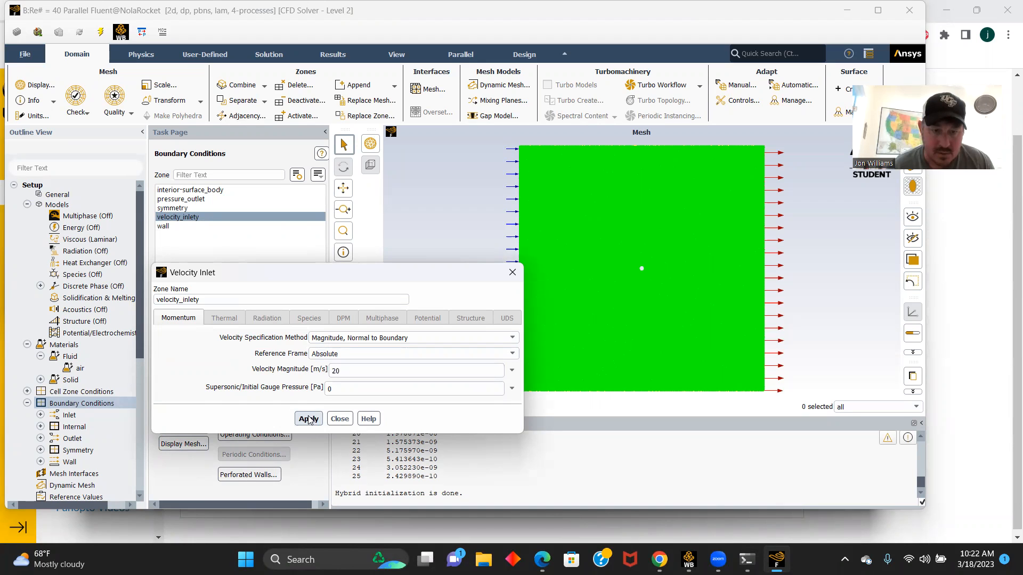
{"action": "left_click", "coordinate": [340, 418]}
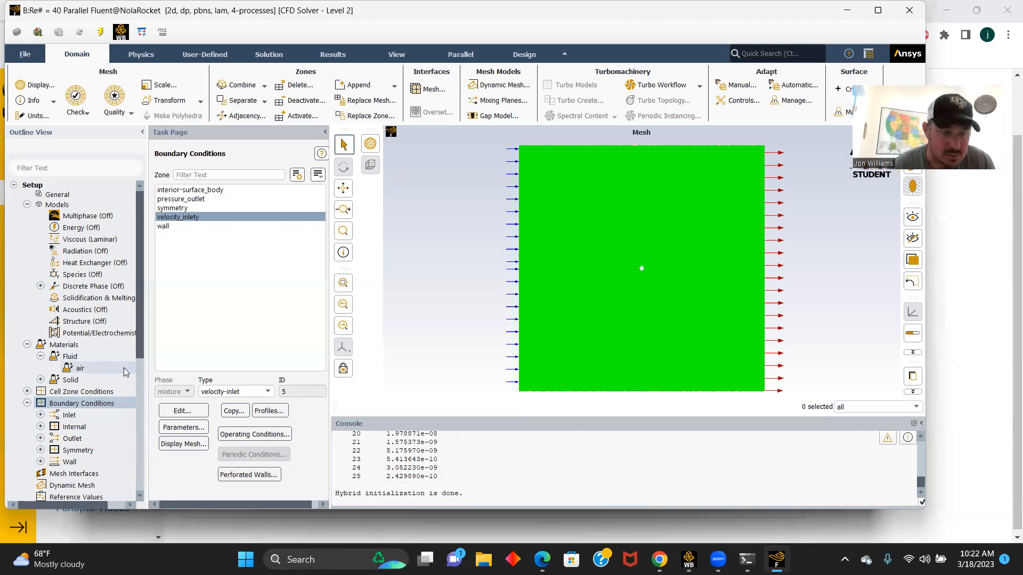
- Compute the reference values from the velocity_inlety zone
{"action": "scroll", "coordinate": [122, 371], "scroll_direction": "down", "scroll_amount": 1}
{"action": "scroll", "coordinate": [105, 363], "scroll_direction": "down", "scroll_amount": 2}
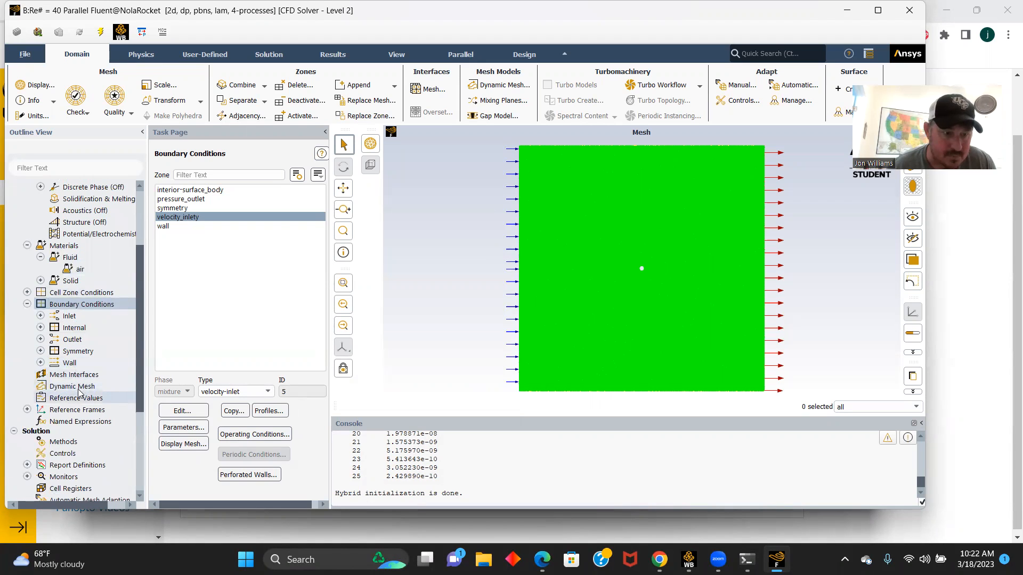
{"action": "left_click", "coordinate": [74, 398]}
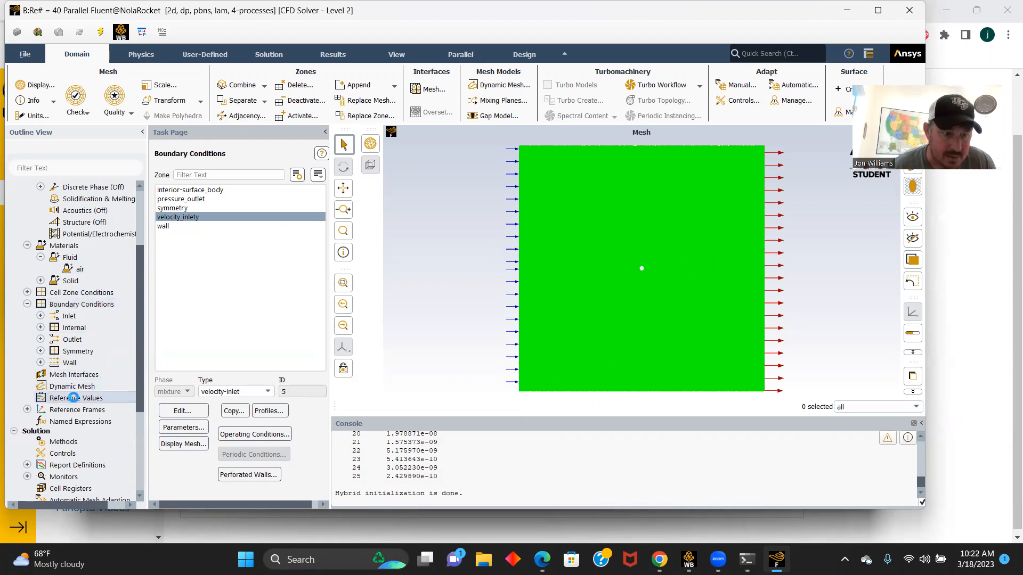
{"action": "left_click", "coordinate": [321, 181]}
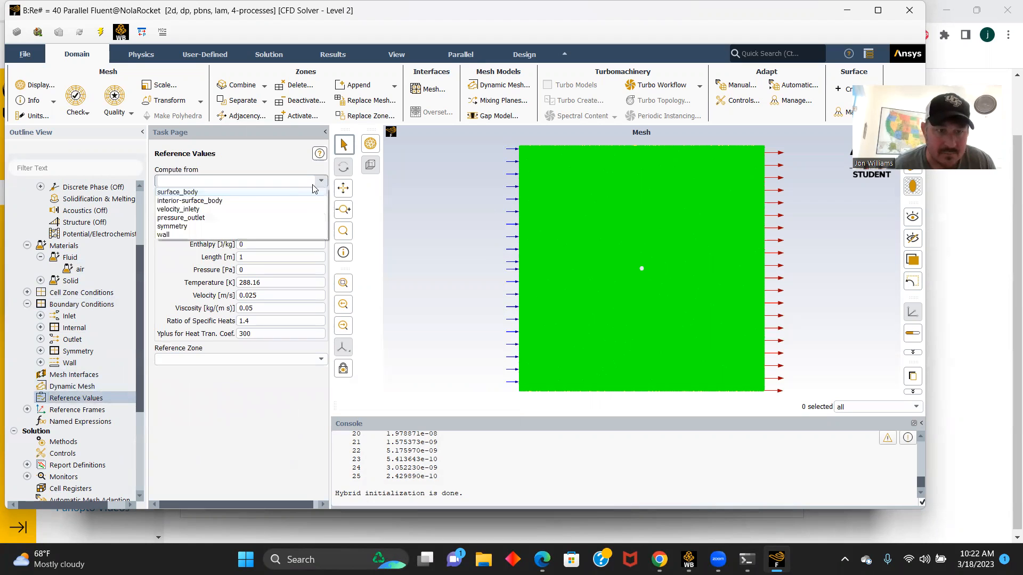
{"action": "left_click", "coordinate": [190, 207]}
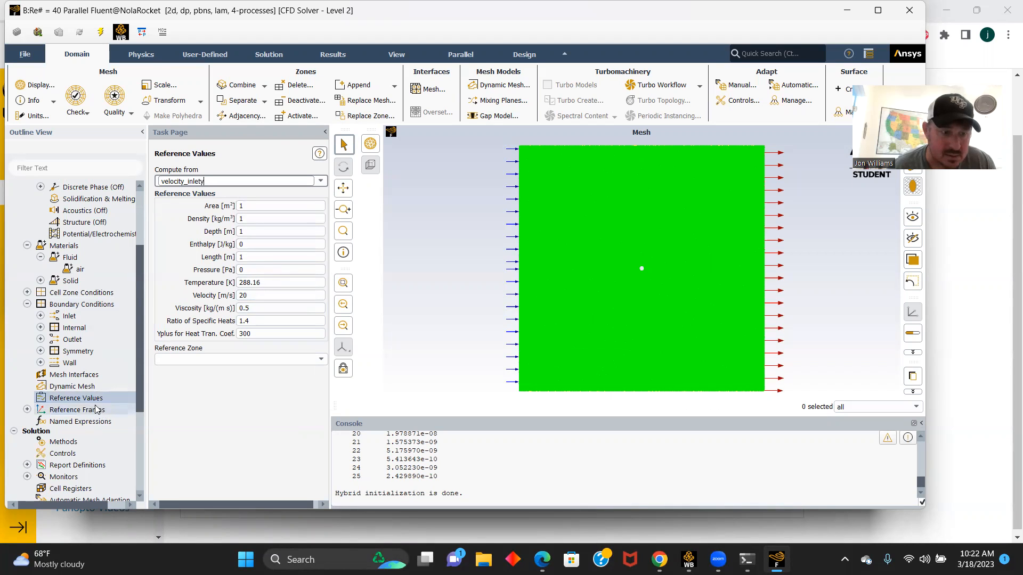
- Delete the existing report definition report-def-0
{"action": "scroll", "coordinate": [97, 409], "scroll_direction": "down", "scroll_amount": 1}
{"action": "left_click", "coordinate": [26, 430]}
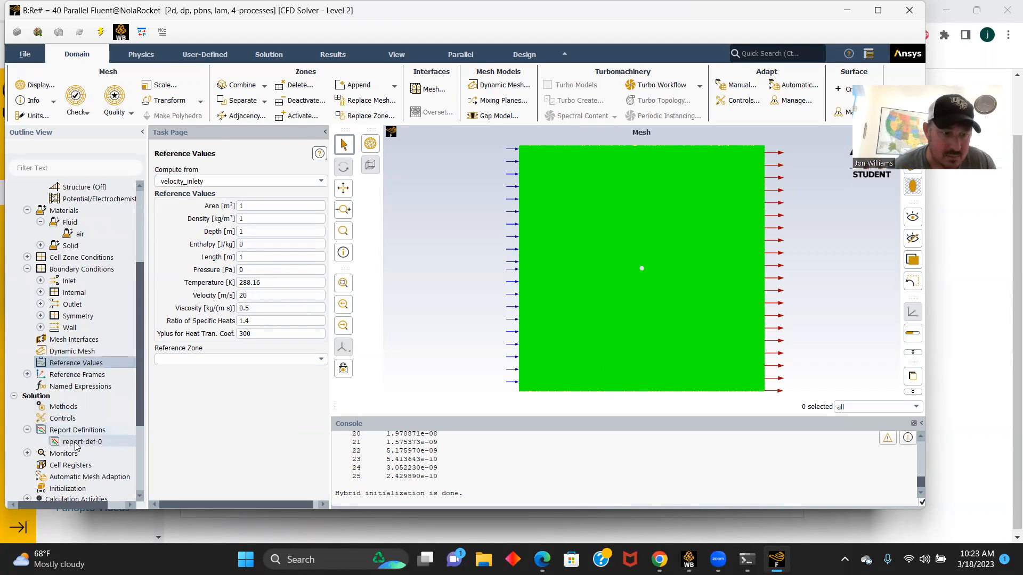
{"action": "right_click", "coordinate": [74, 442]}
{"action": "left_click", "coordinate": [96, 472]}
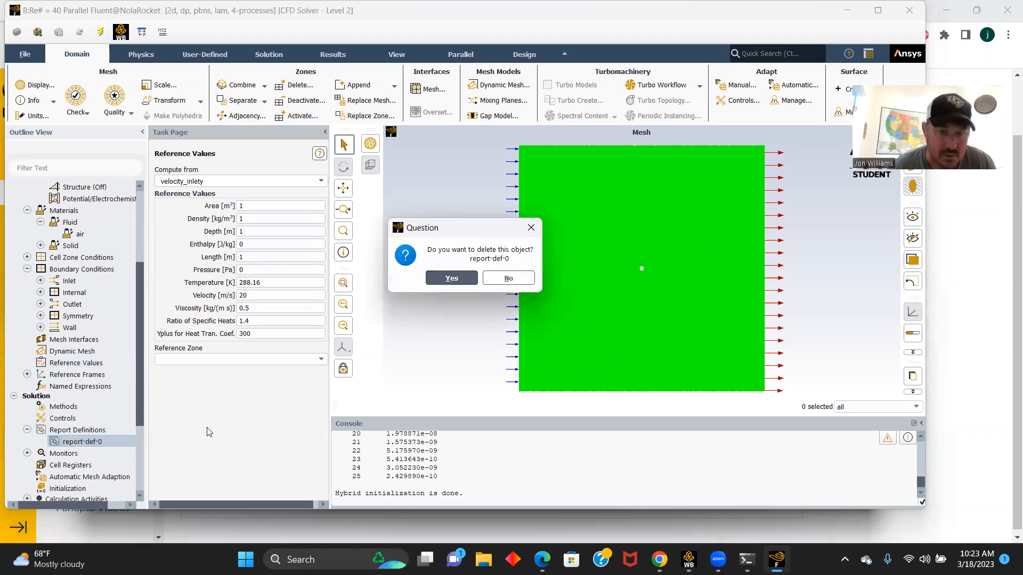
{"action": "left_click", "coordinate": [457, 280]}
{"action": "left_click", "coordinate": [492, 283]}
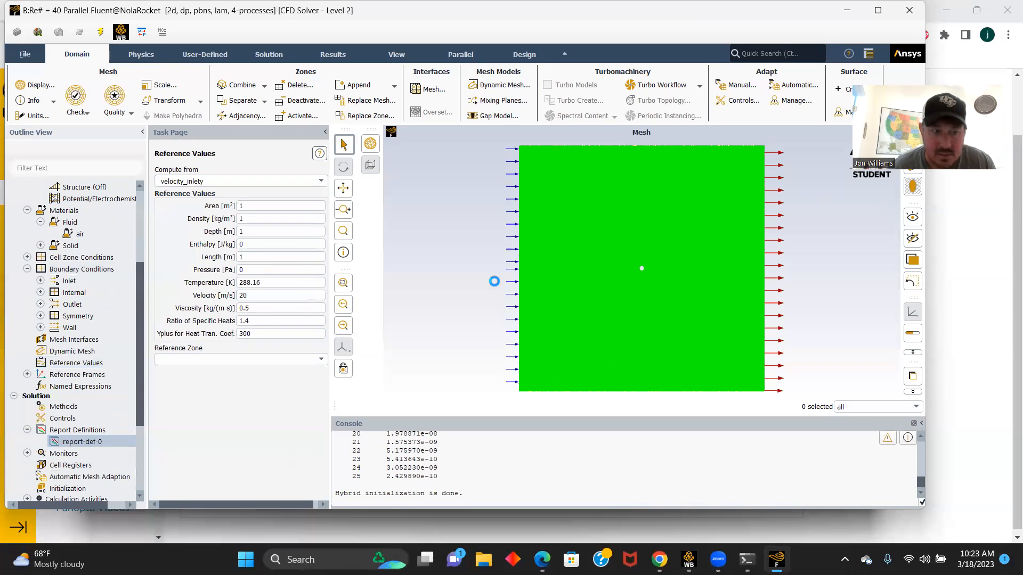
- Create a drag coefficient report definition for the wall zone with report file, report plot and console printing enabled
{"action": "double_click", "coordinate": [78, 430]}
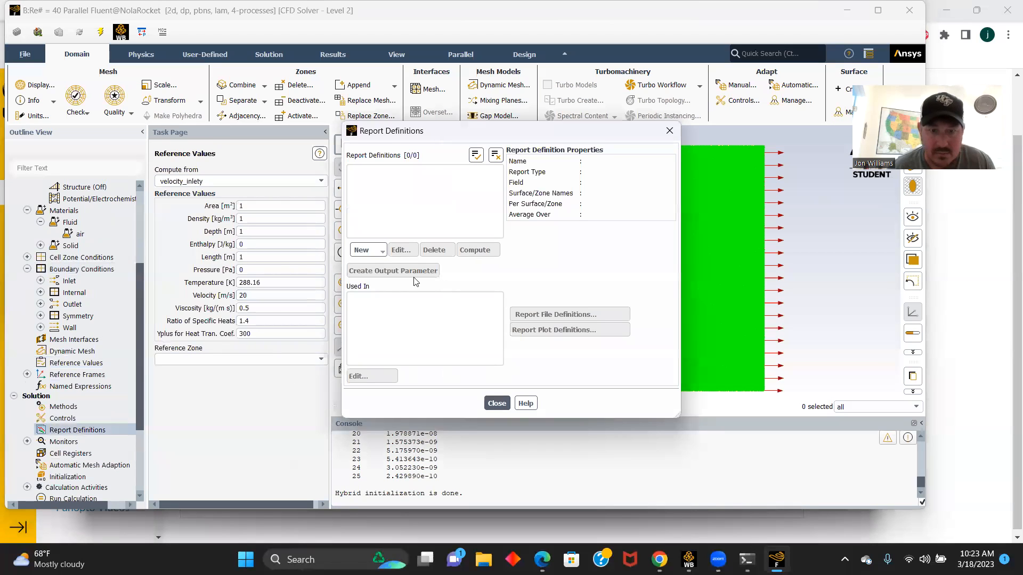
{"action": "left_click", "coordinate": [376, 250]}
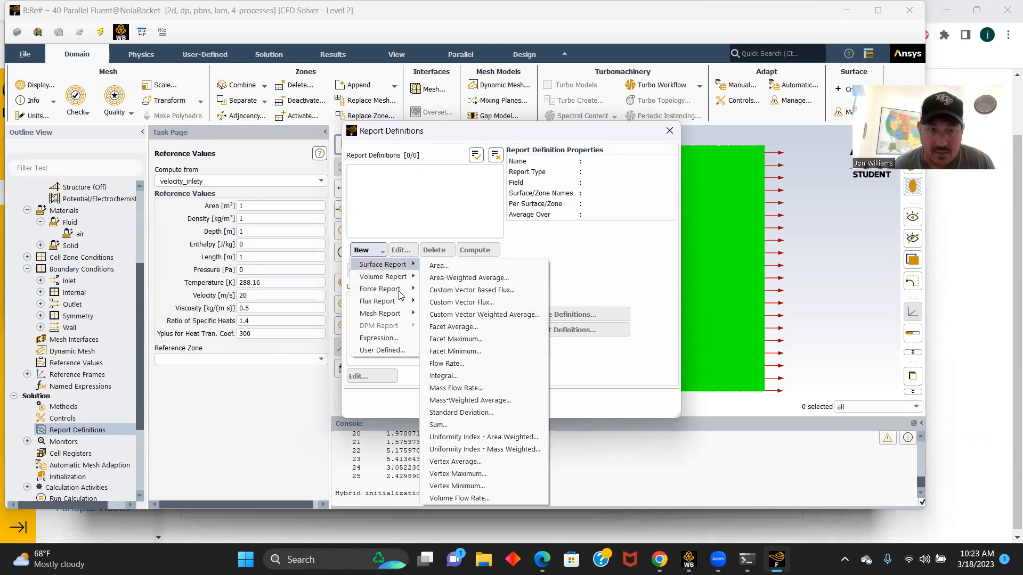
{"action": "mouse_move", "coordinate": [402, 289]}
{"action": "left_click", "coordinate": [433, 291]}
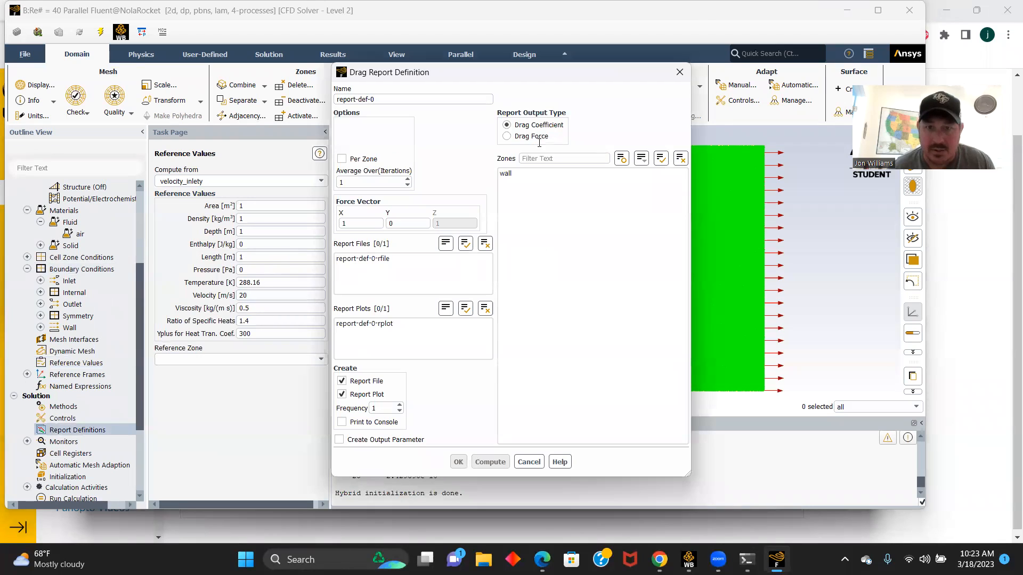
{"action": "left_click", "coordinate": [341, 422]}
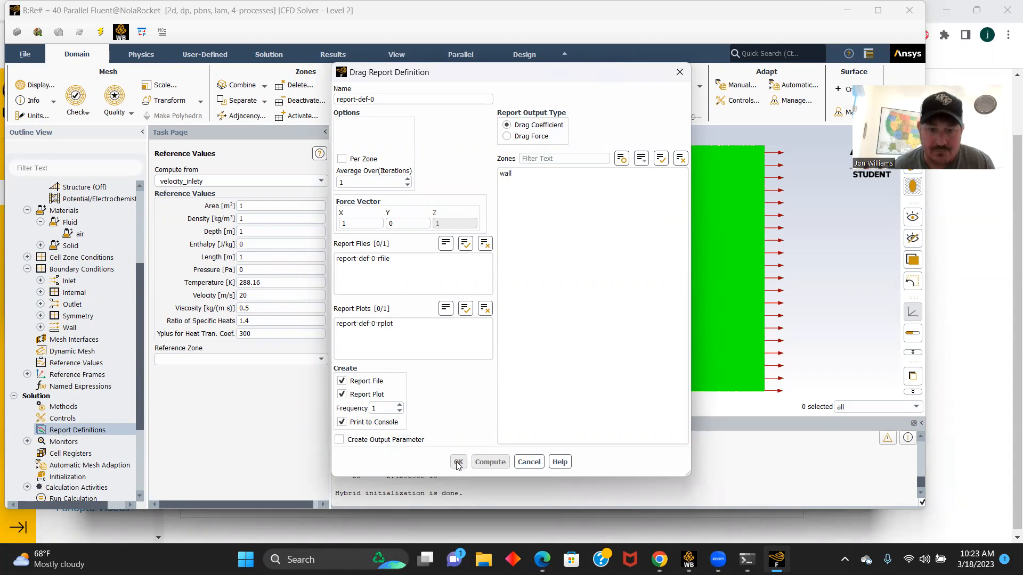
{"action": "left_click", "coordinate": [506, 175]}
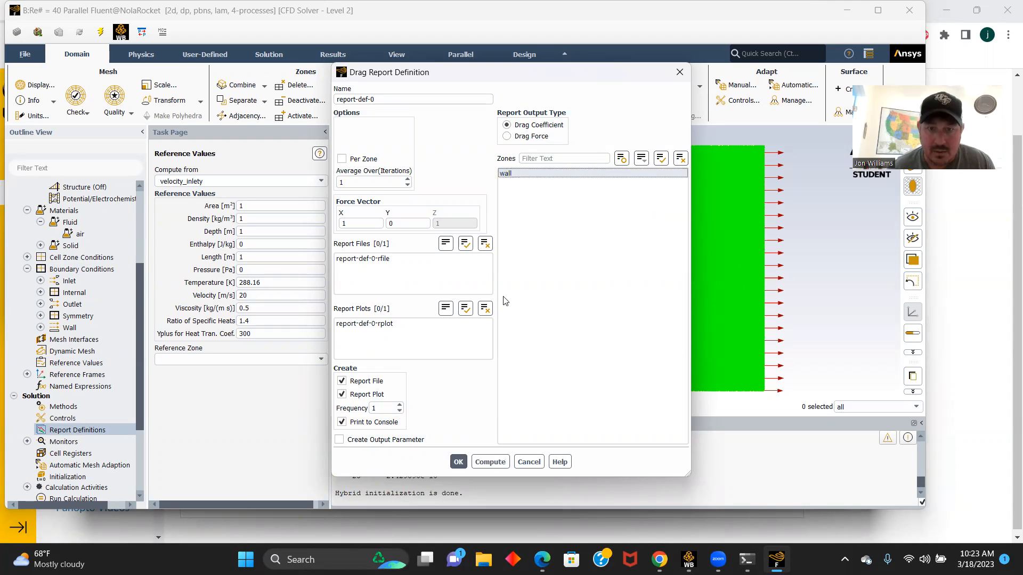
{"action": "left_click", "coordinate": [458, 462]}
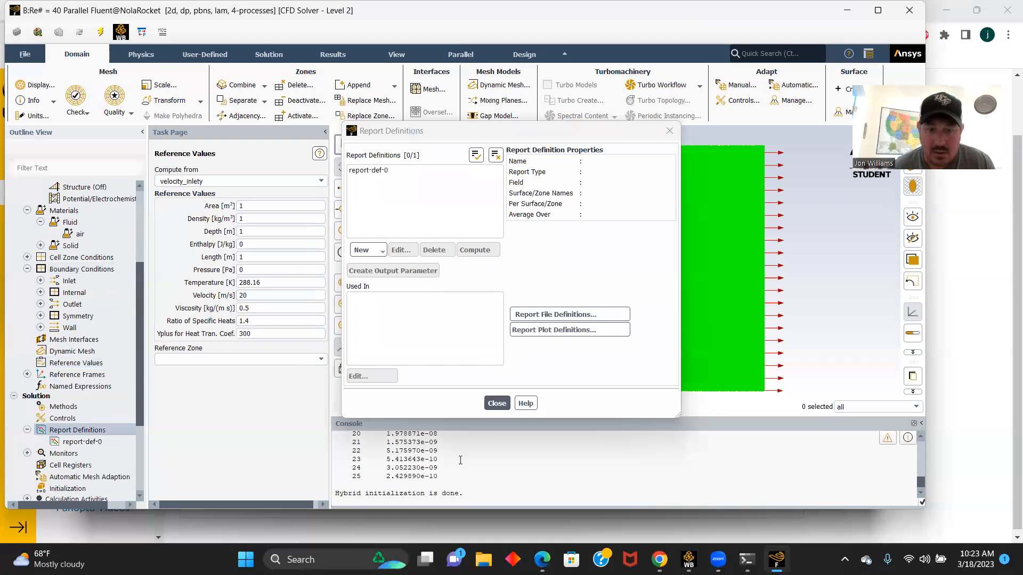
{"action": "left_click", "coordinate": [498, 405]}
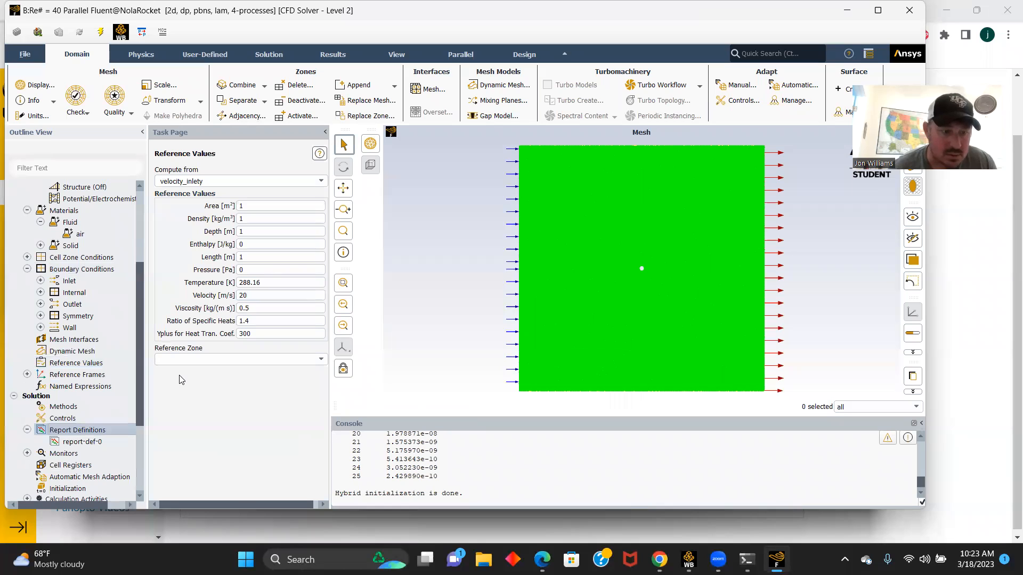
- Reinitialize the solution with hybrid initialization using 25 iterations, discarding the current unsaved data
{"action": "scroll", "coordinate": [120, 388], "scroll_direction": "down", "scroll_amount": 1}
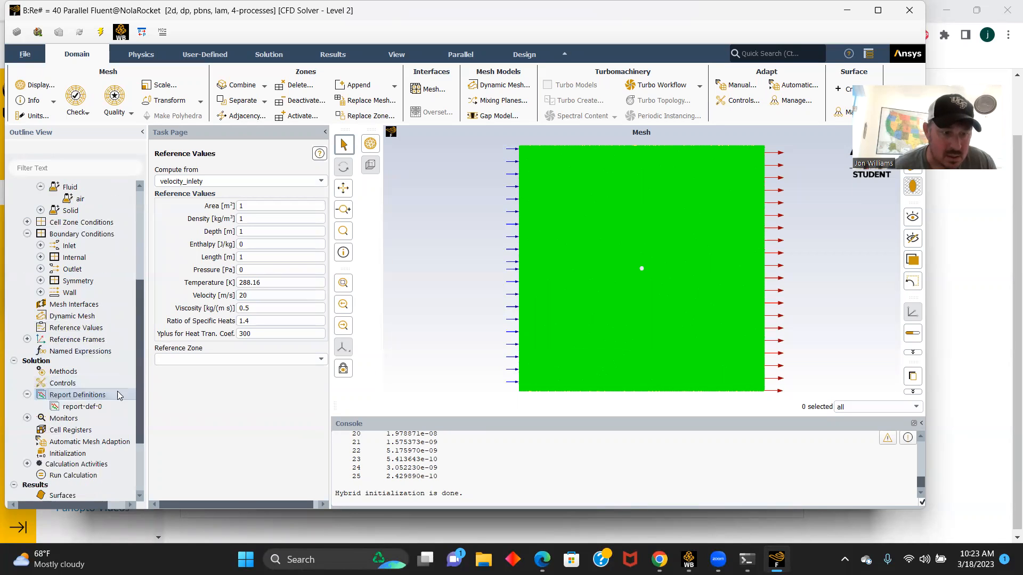
{"action": "double_click", "coordinate": [68, 453]}
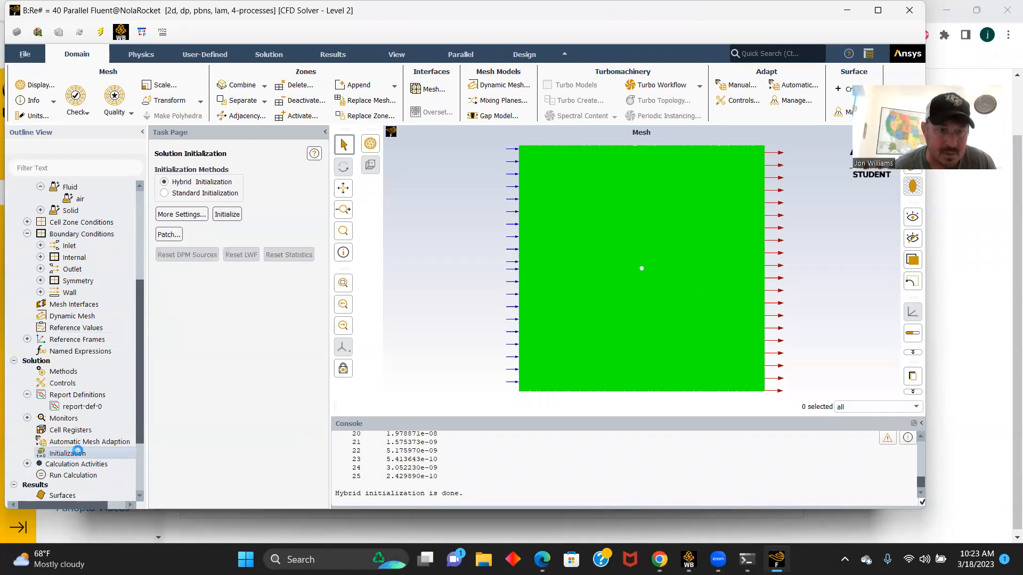
{"action": "left_click", "coordinate": [198, 215]}
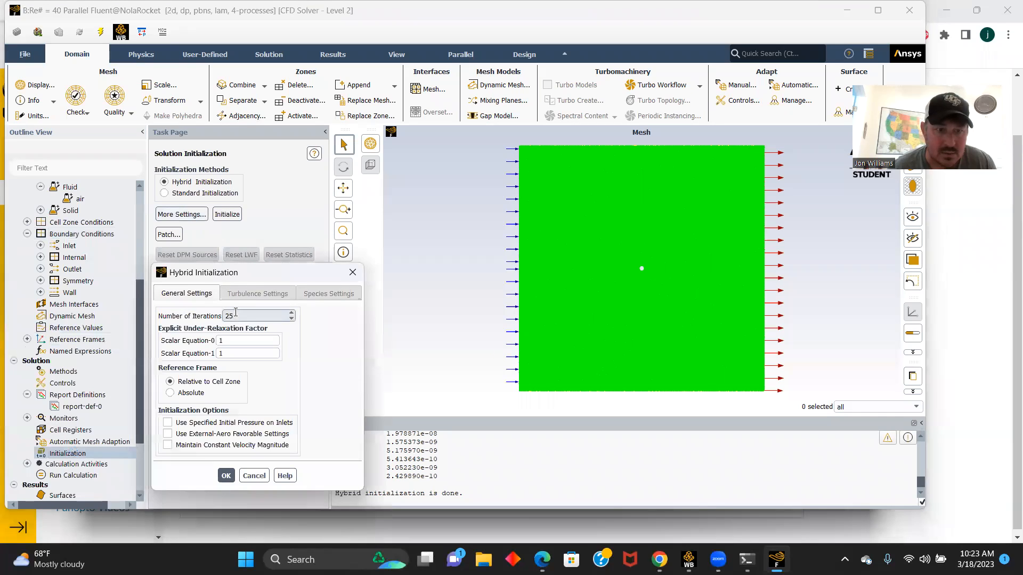
{"action": "left_click", "coordinate": [226, 476]}
{"action": "left_click", "coordinate": [228, 215]}
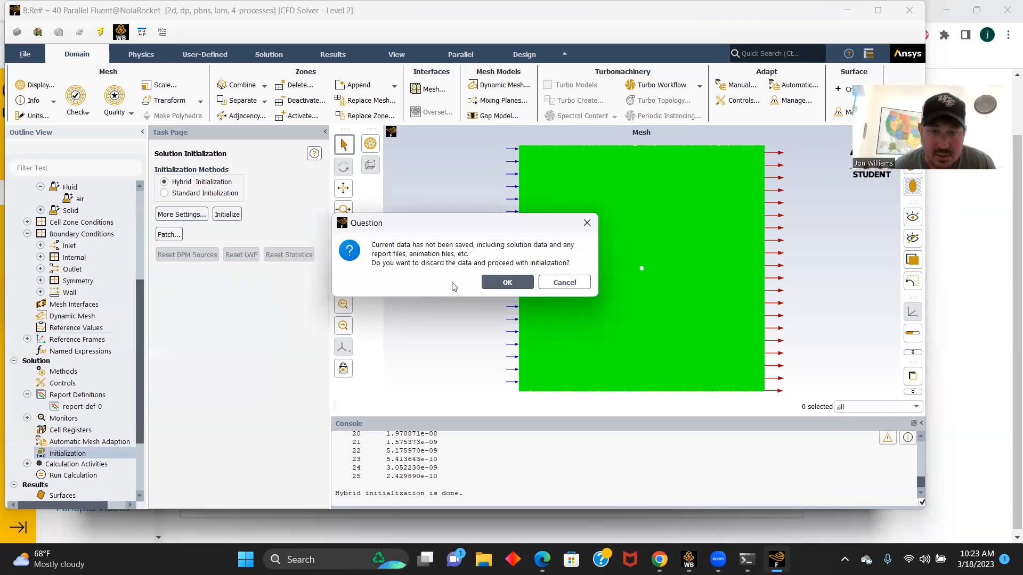
{"action": "left_click", "coordinate": [508, 283]}
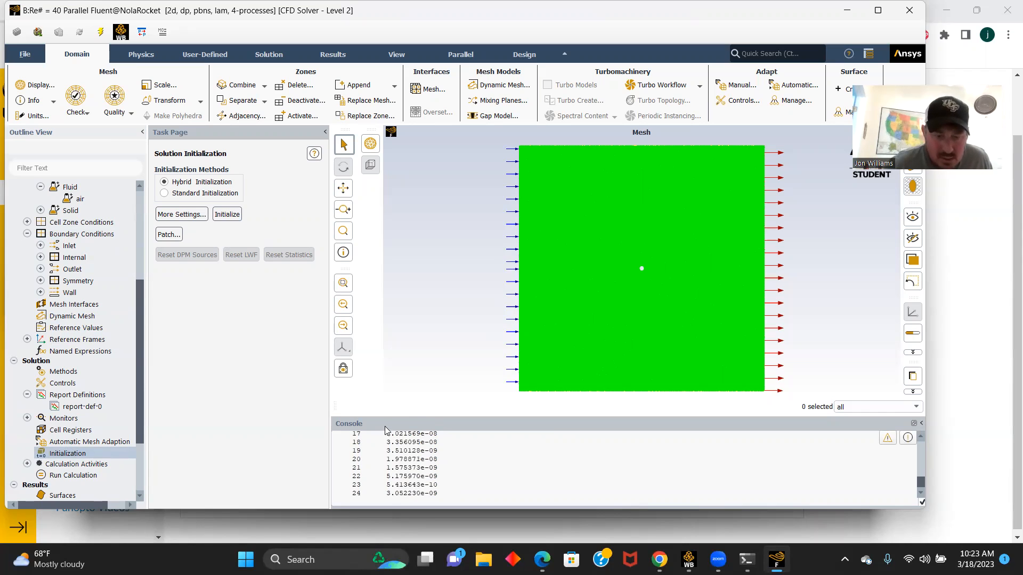
- Set the number of iterations to 100 and run the calculation to completion
{"action": "left_click", "coordinate": [79, 476]}
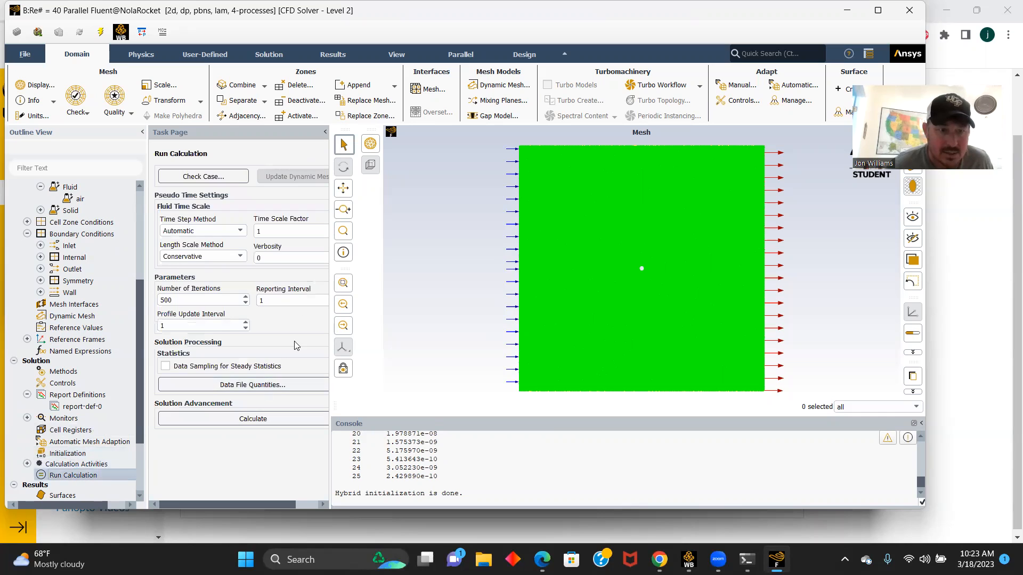
{"action": "left_click", "coordinate": [195, 299]}
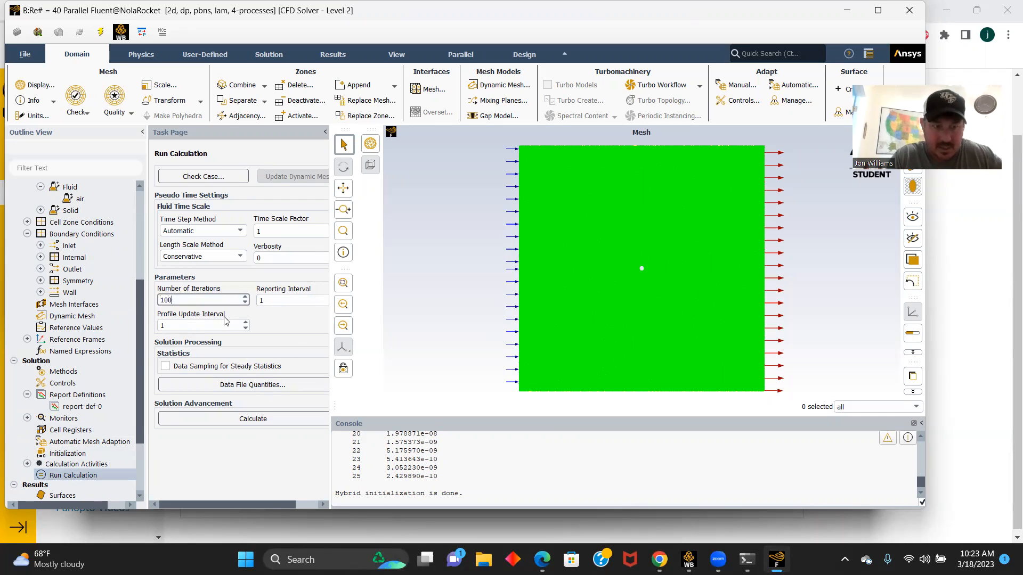
{"action": "left_click", "coordinate": [252, 419]}
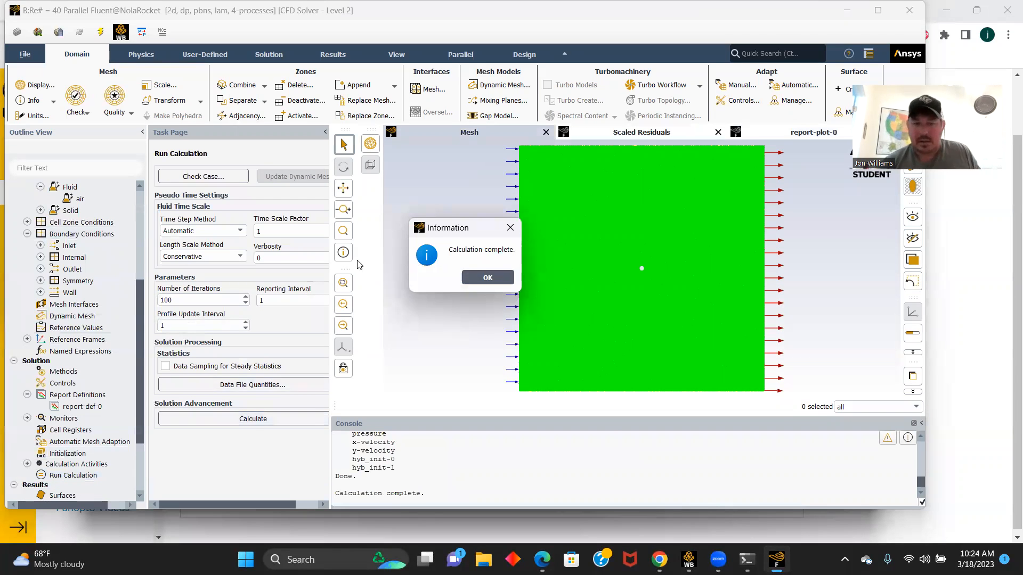
{"action": "left_click", "coordinate": [486, 281]}
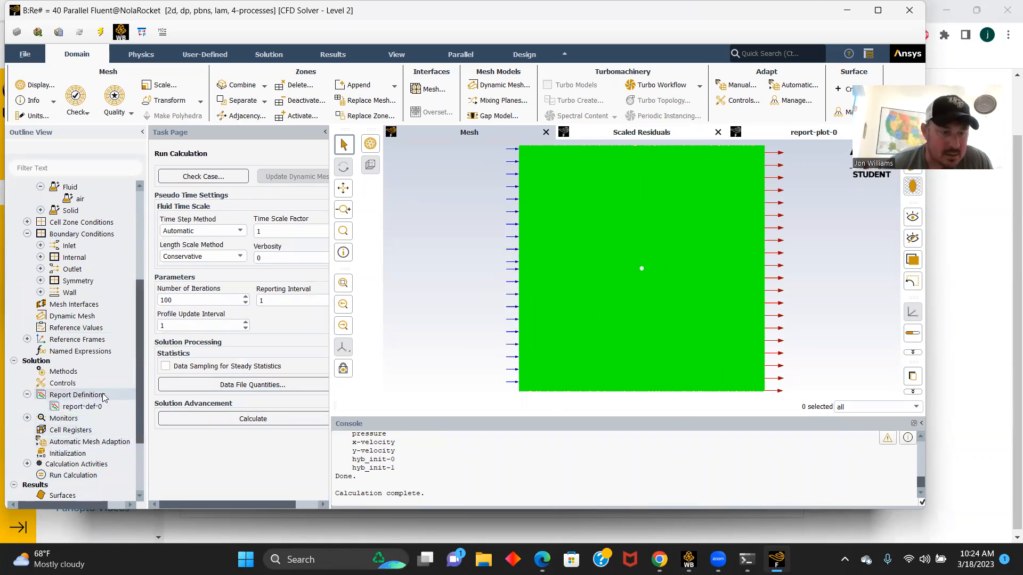
- Compute the wall's drag coefficient from the report-def-0 report definition and read the value in the console
{"action": "scroll", "coordinate": [87, 410], "scroll_direction": "down", "scroll_amount": 1}
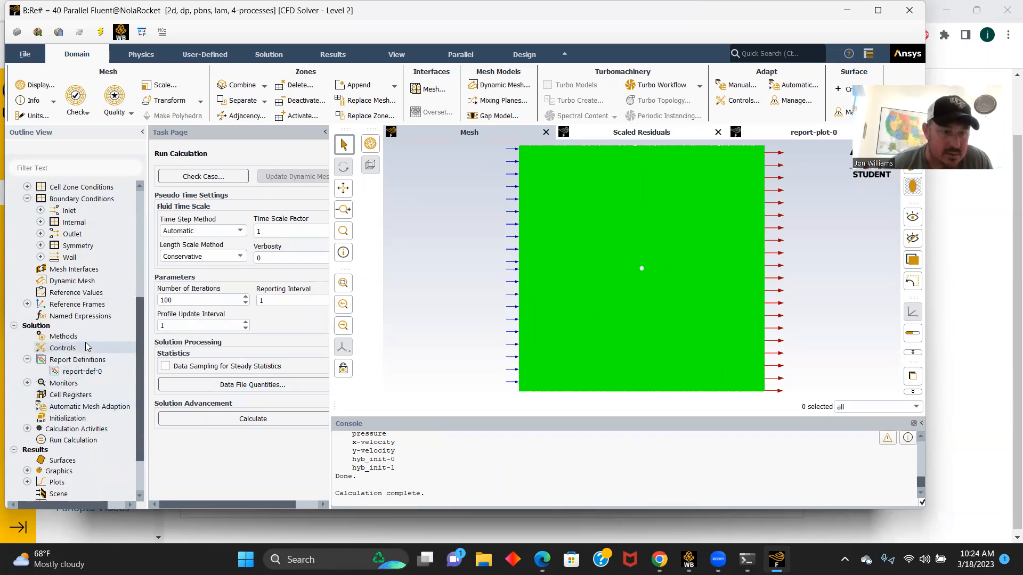
{"action": "double_click", "coordinate": [81, 372]}
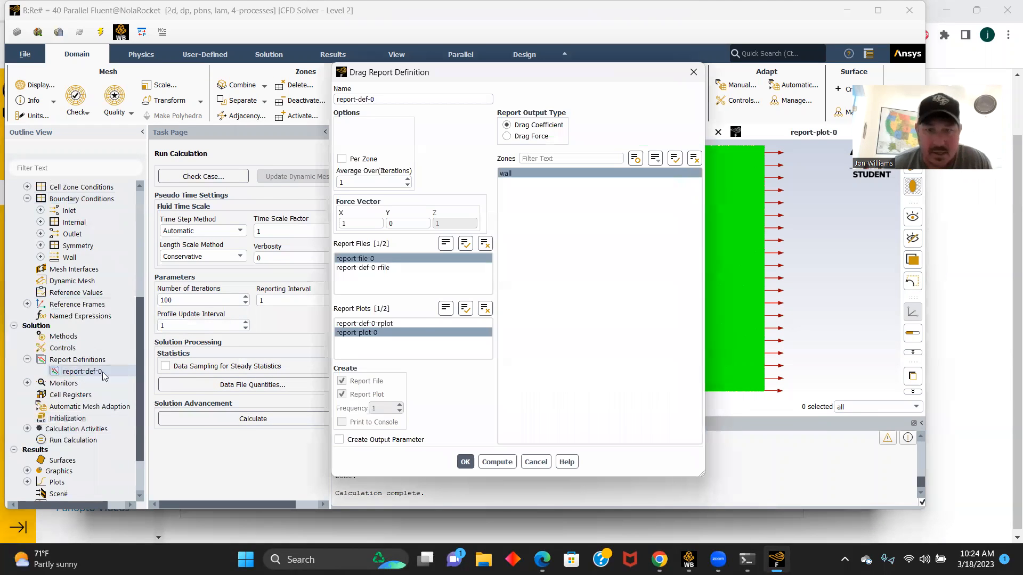
{"action": "left_click", "coordinate": [497, 462]}
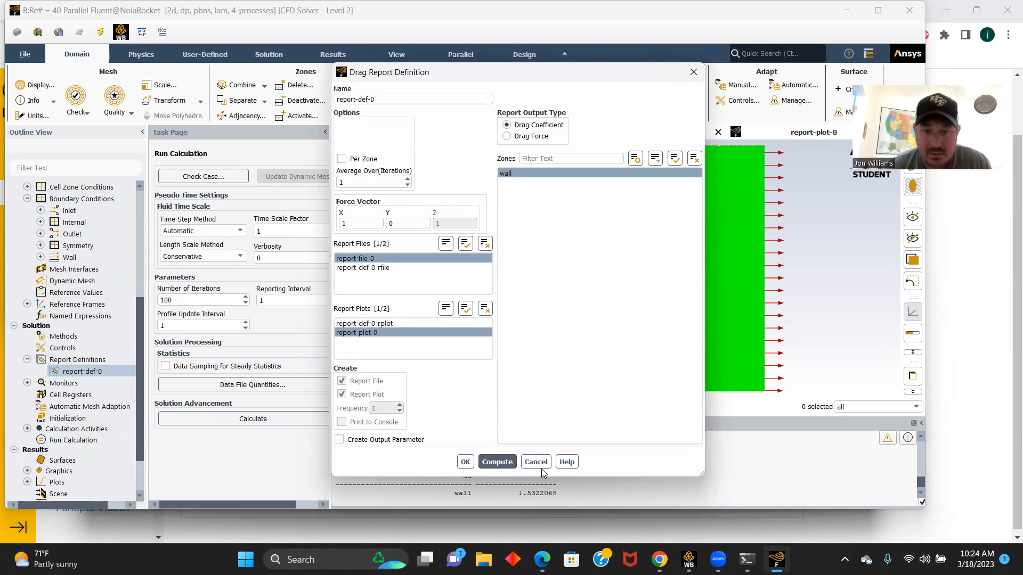
{"action": "left_click", "coordinate": [693, 72]}
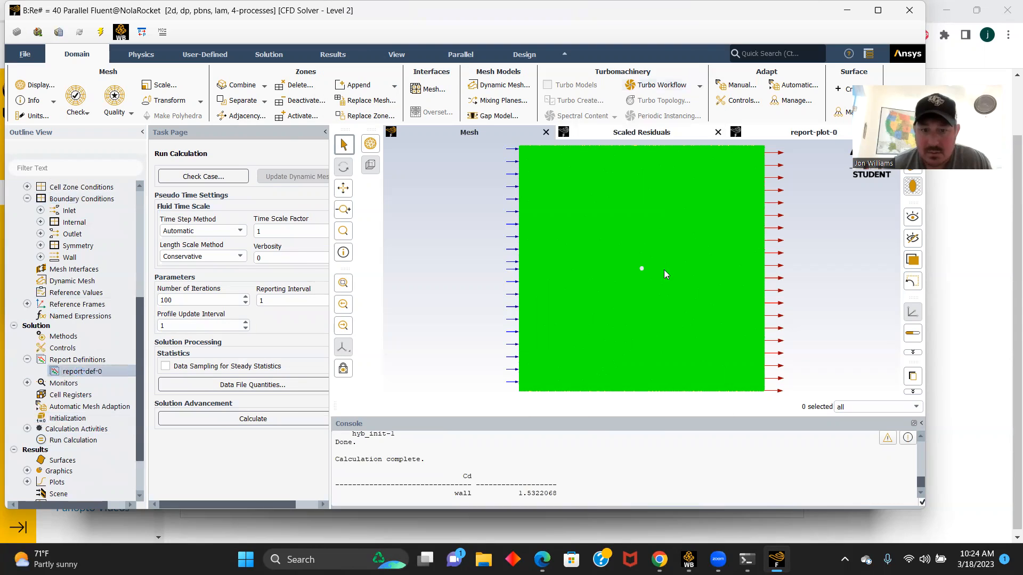
{"action": "left_click_drag", "start_coordinate": [563, 493], "coordinate": [515, 495]}
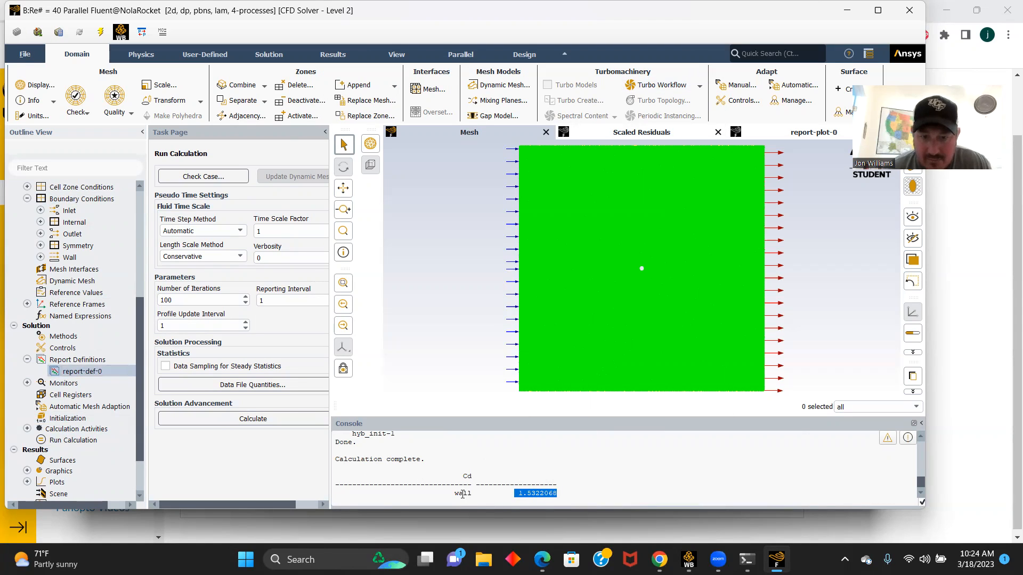
- Print a force report for the wall zone along direction vector (1, 0) and read the total force in the console
{"action": "left_click_drag", "start_coordinate": [140, 401], "coordinate": [140, 441]}
{"action": "left_click", "coordinate": [28, 471]}
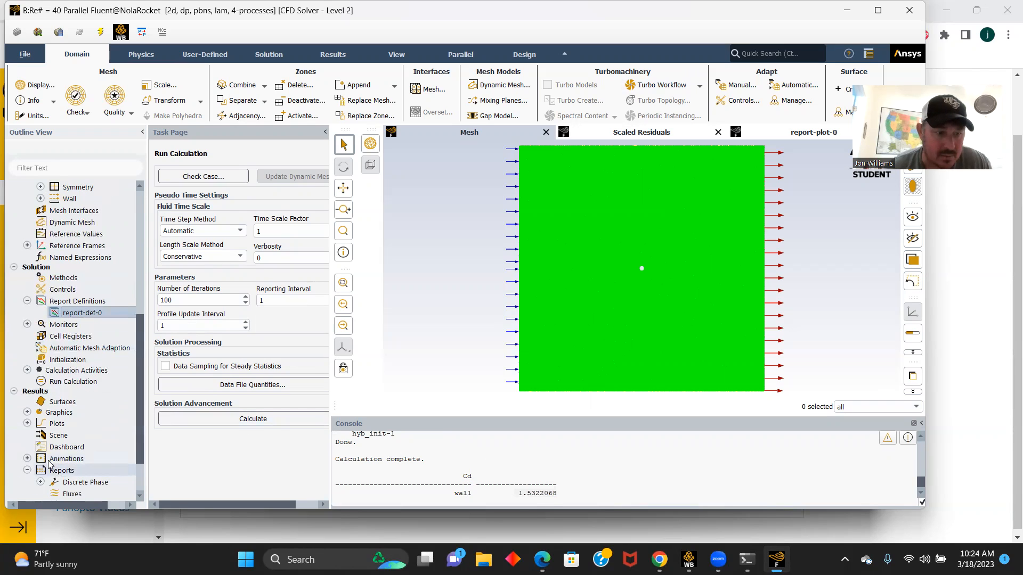
{"action": "scroll", "coordinate": [85, 463], "scroll_direction": "down", "scroll_amount": 2}
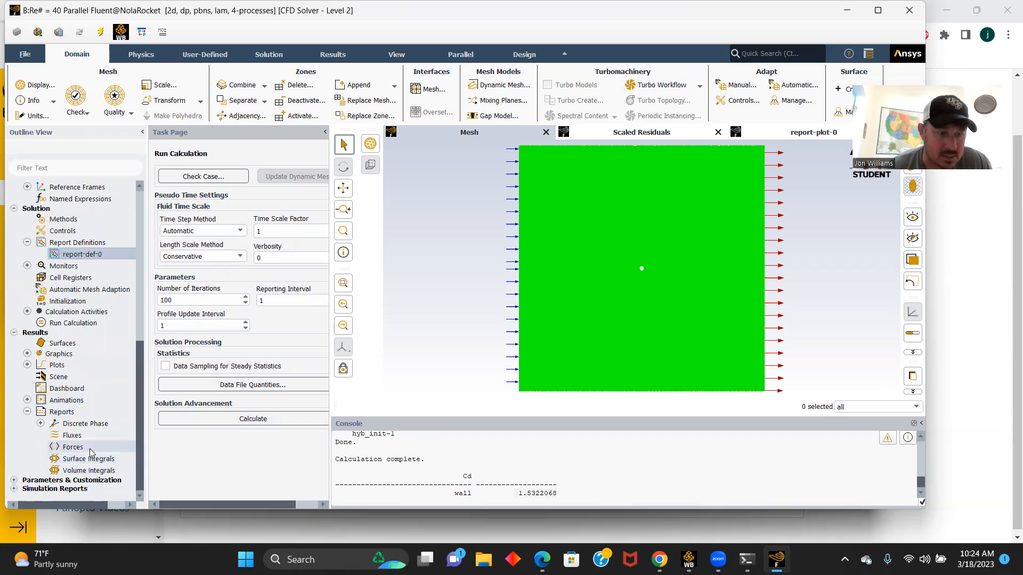
{"action": "left_click", "coordinate": [81, 448]}
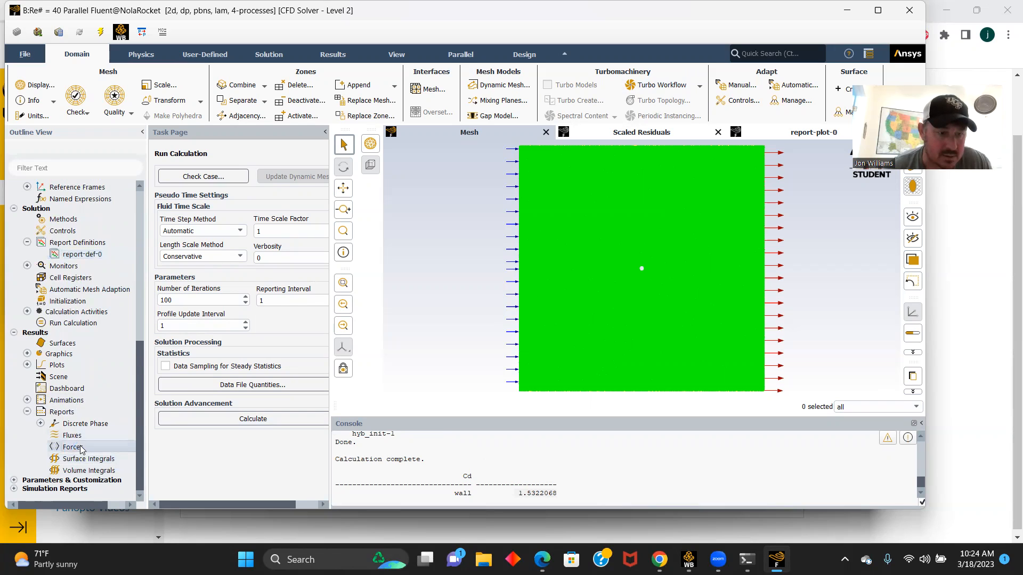
{"action": "double_click", "coordinate": [81, 448]}
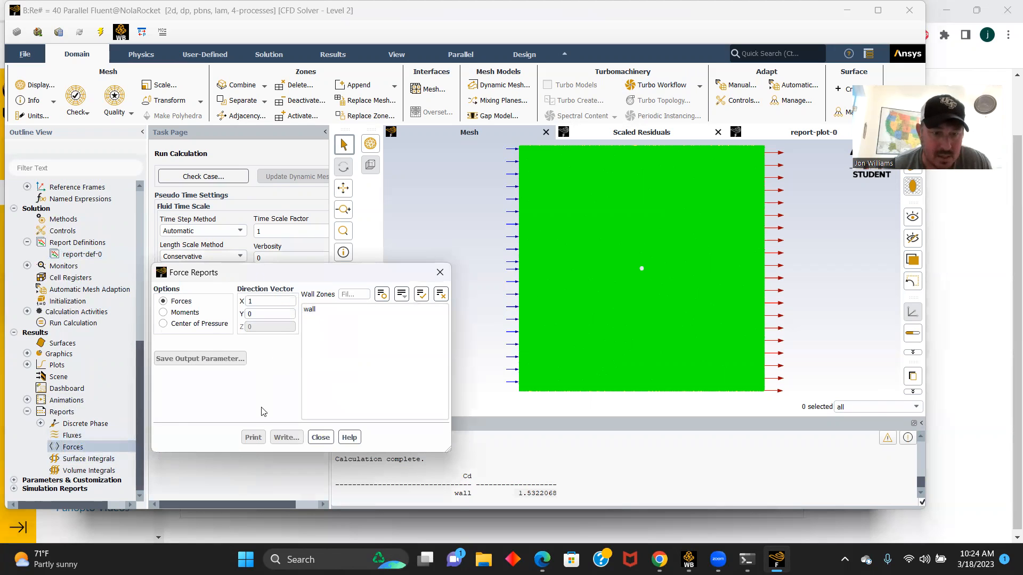
{"action": "left_click", "coordinate": [312, 309]}
{"action": "left_click", "coordinate": [254, 439]}
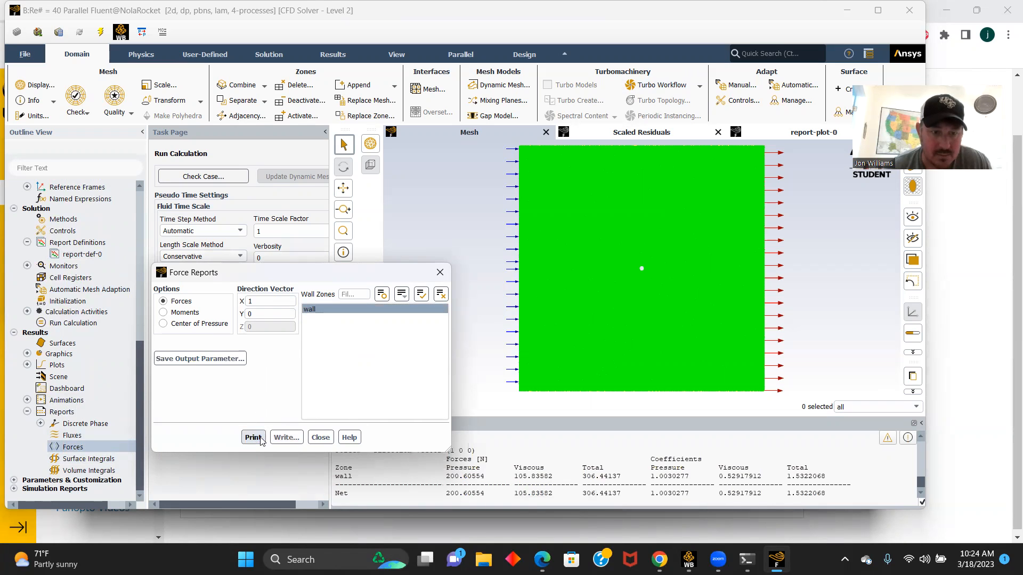
{"action": "left_click", "coordinate": [439, 272]}
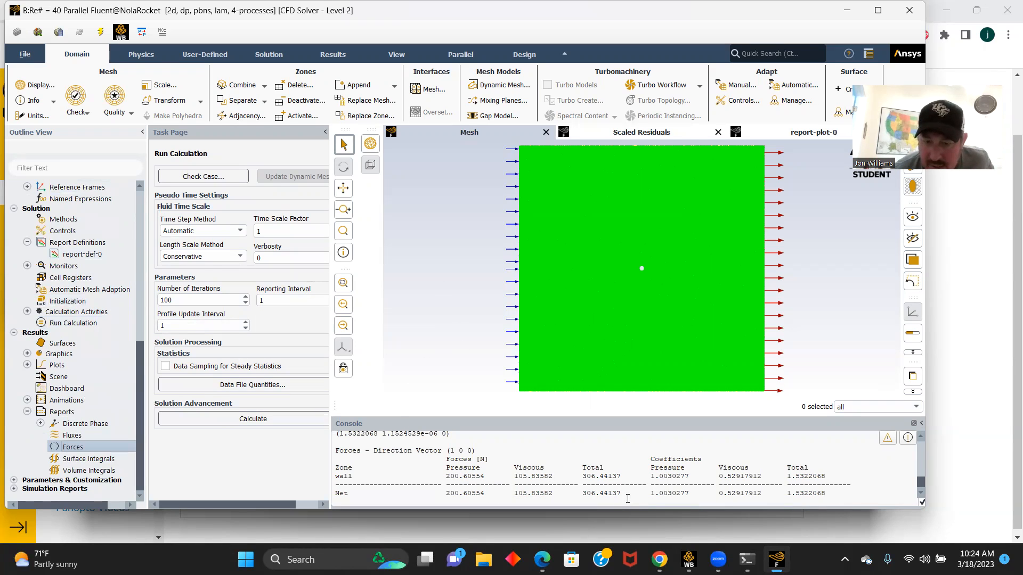
{"action": "left_click_drag", "start_coordinate": [625, 493], "coordinate": [581, 494]}
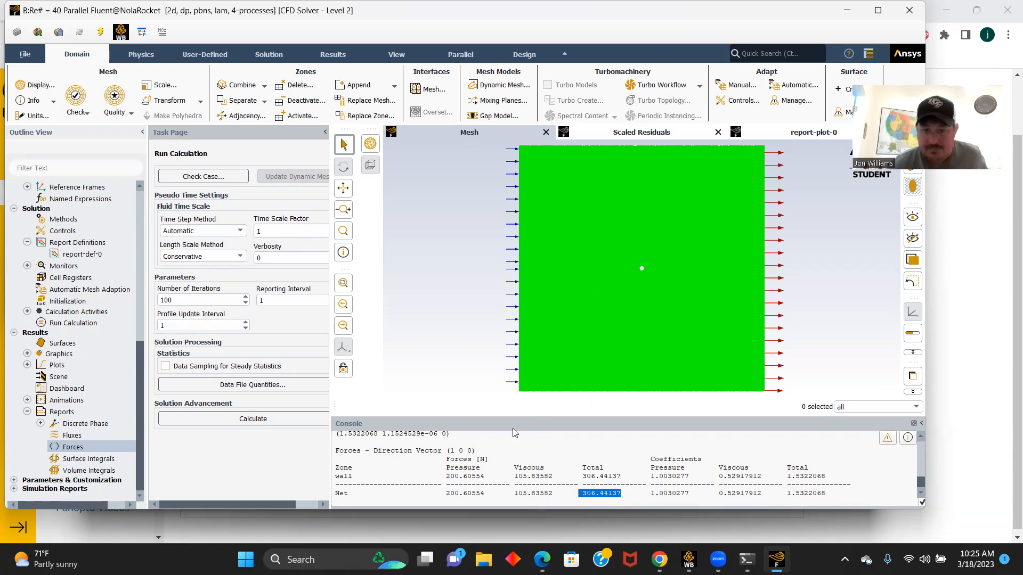
- Quit Fluent and open the Results of the Re# = 40 system in CFD-Post from Workbench
{"action": "left_click", "coordinate": [908, 12]}
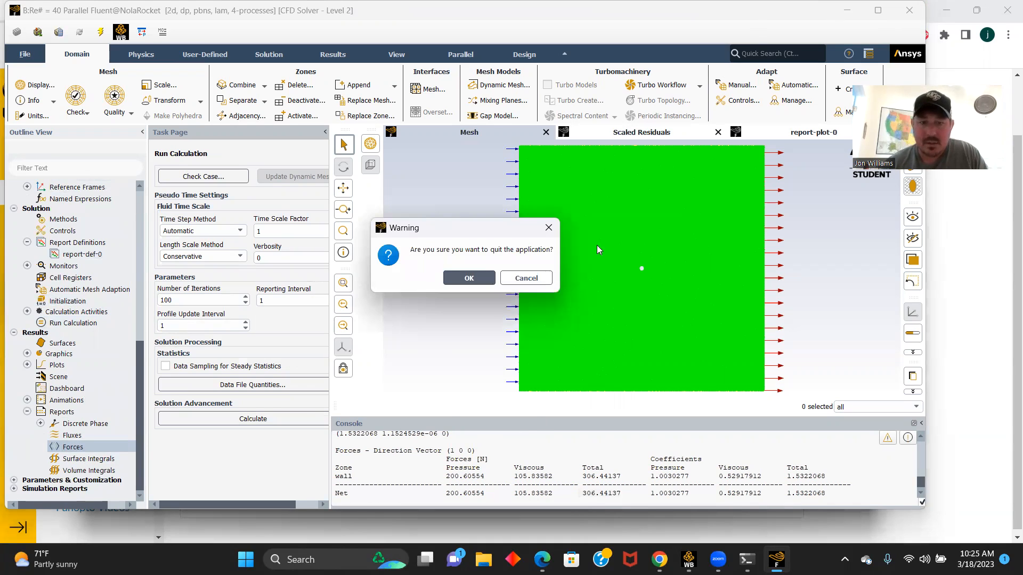
{"action": "left_click", "coordinate": [471, 278]}
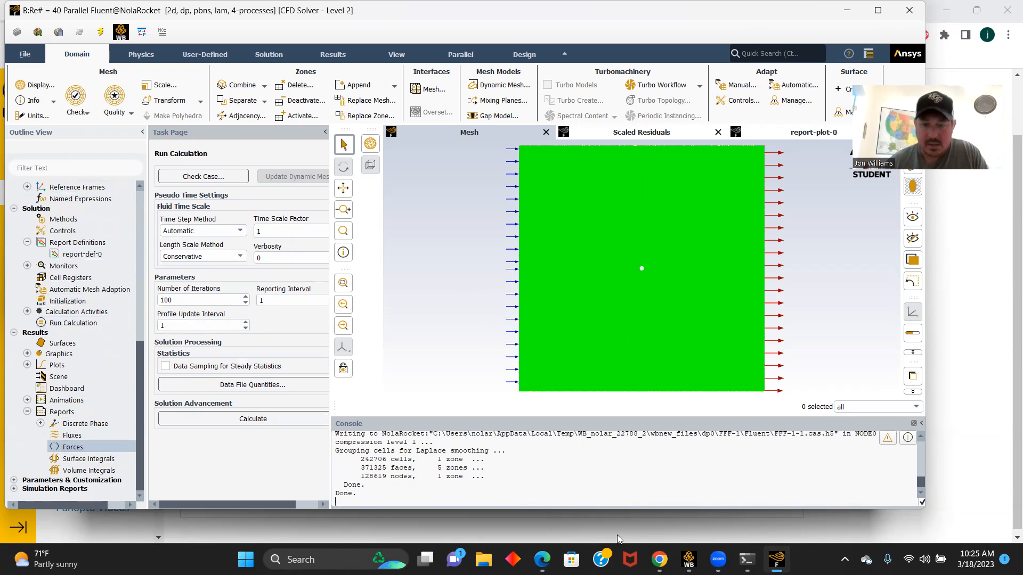
{"action": "mouse_move", "coordinate": [689, 559]}
{"action": "left_click", "coordinate": [676, 506]}
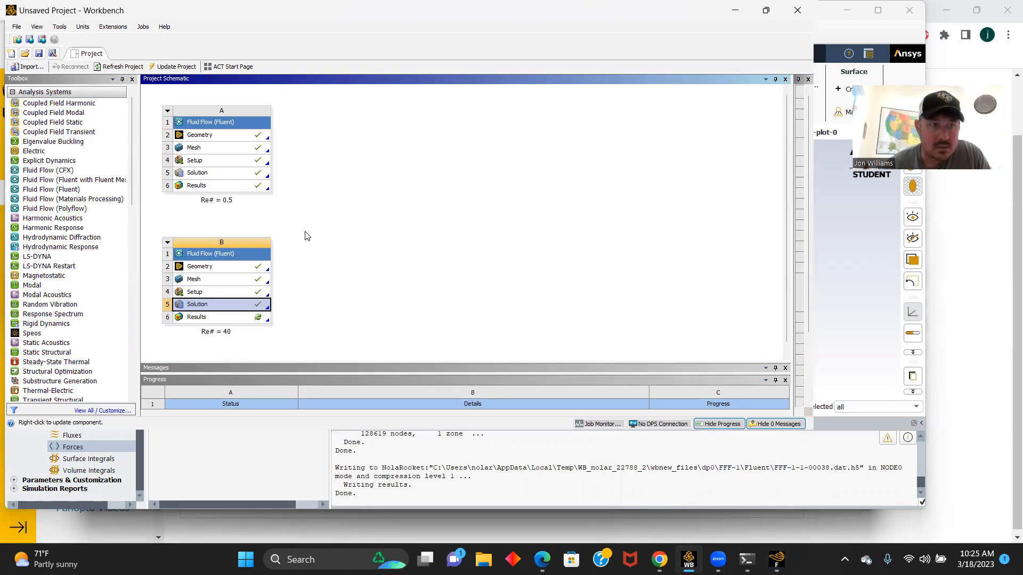
{"action": "double_click", "coordinate": [197, 318]}
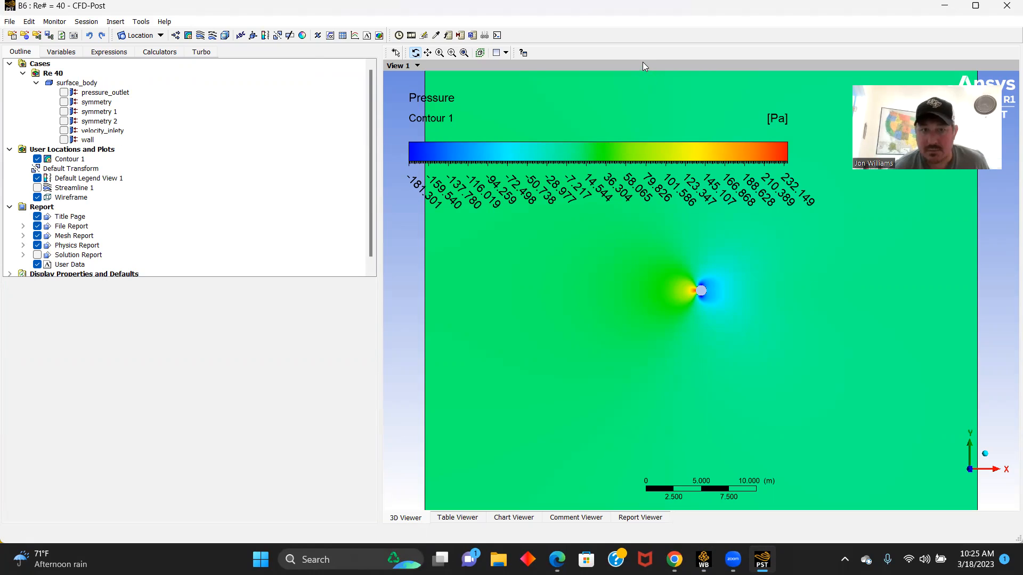
- Hide Contour 1 and add a 3D velocity streamline plot starting from velocity_inlety with 500 equally spaced points
{"action": "left_click", "coordinate": [37, 159]}
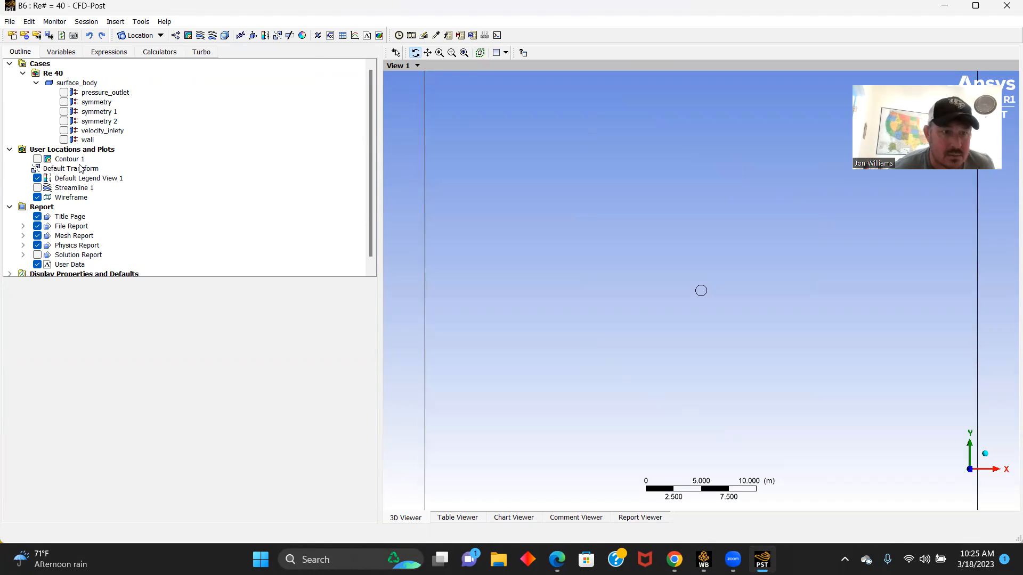
{"action": "left_click", "coordinate": [200, 36]}
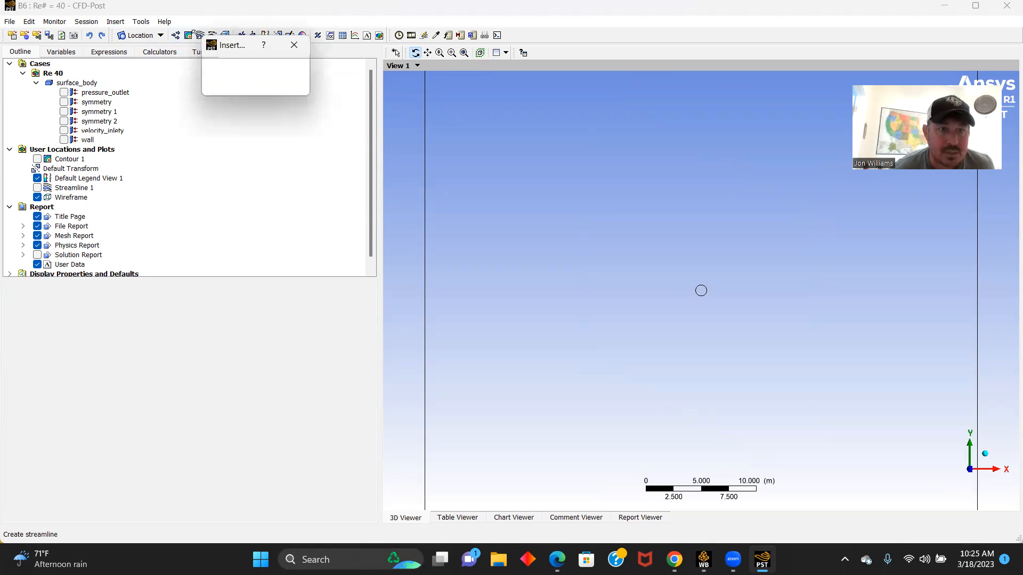
{"action": "left_click", "coordinate": [225, 85]}
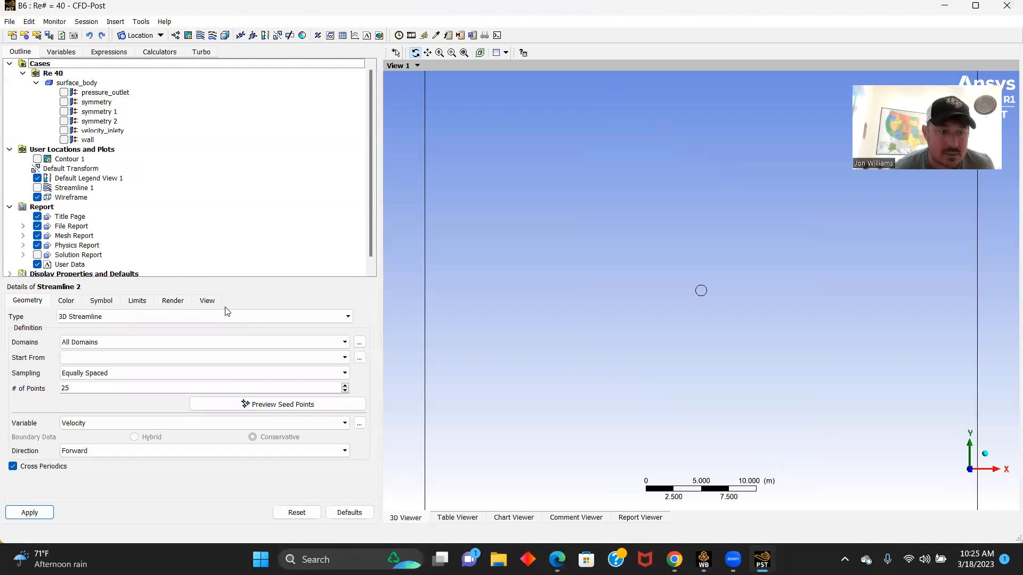
{"action": "left_click", "coordinate": [343, 358]}
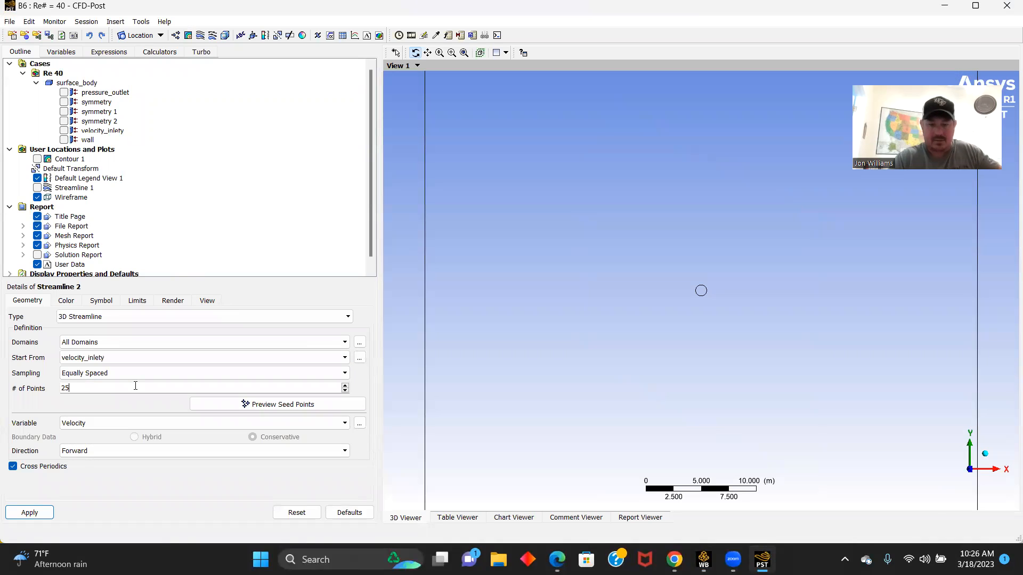
{"action": "key", "text": "BackSpace"}
{"action": "key", "text": "BackSpace"}
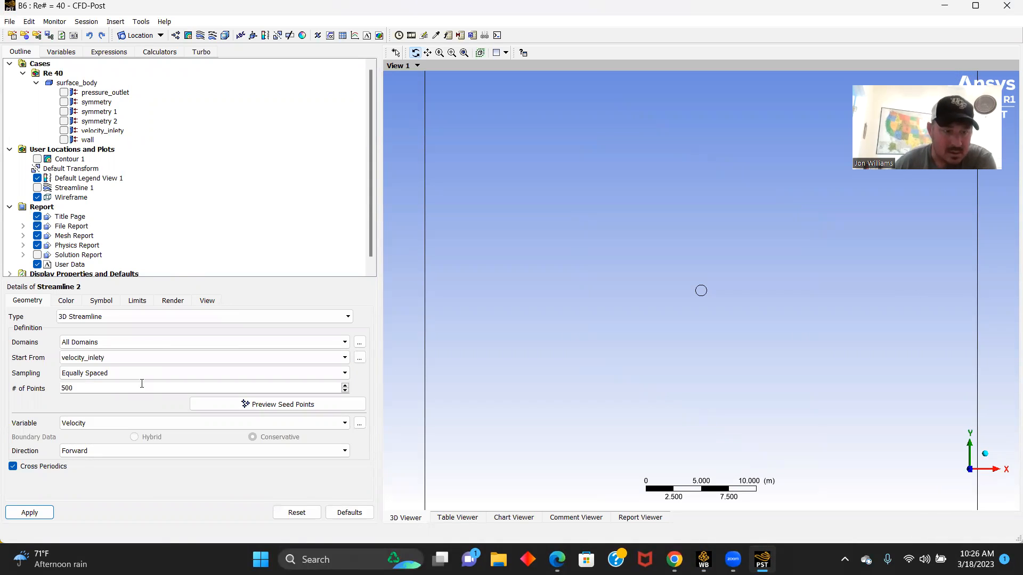
{"action": "left_click", "coordinate": [31, 513]}
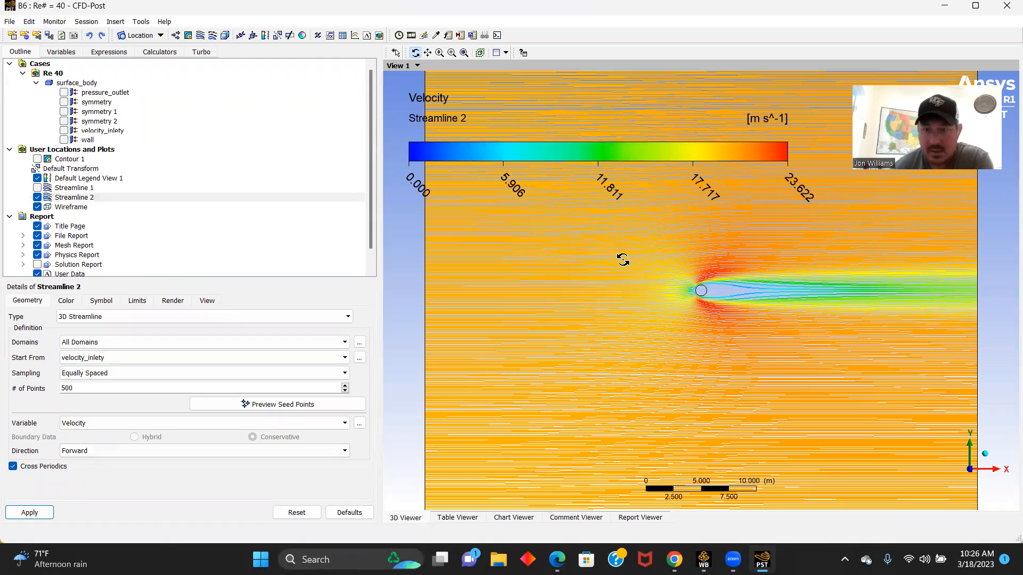
{"action": "left_click_drag", "start_coordinate": [701, 291], "coordinate": [671, 276]}
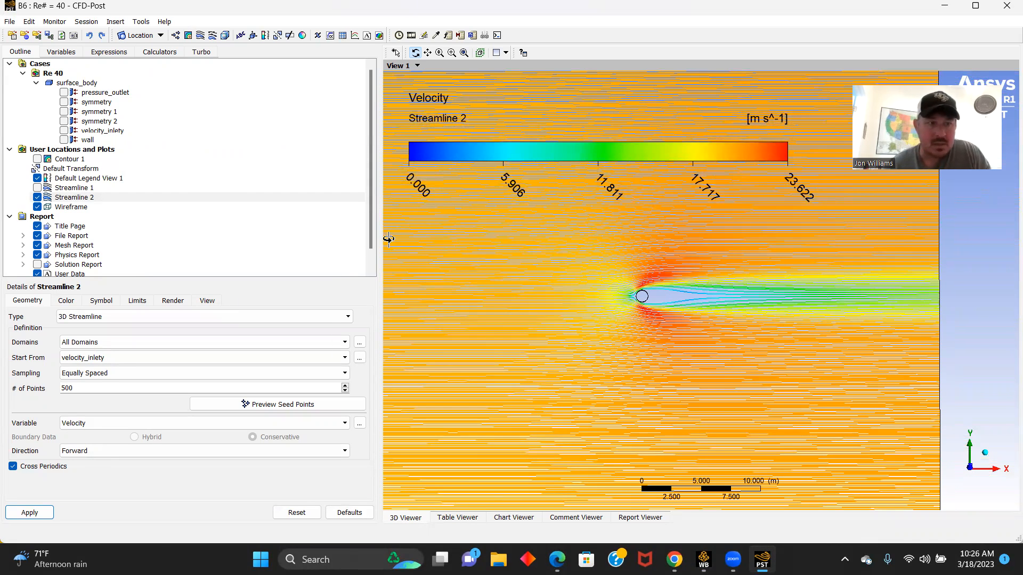
- Hide Streamline 2, add a velocity contour plot on symmetry 1 with 500 contours, and examine the flow around the circle
{"action": "left_click", "coordinate": [37, 197]}
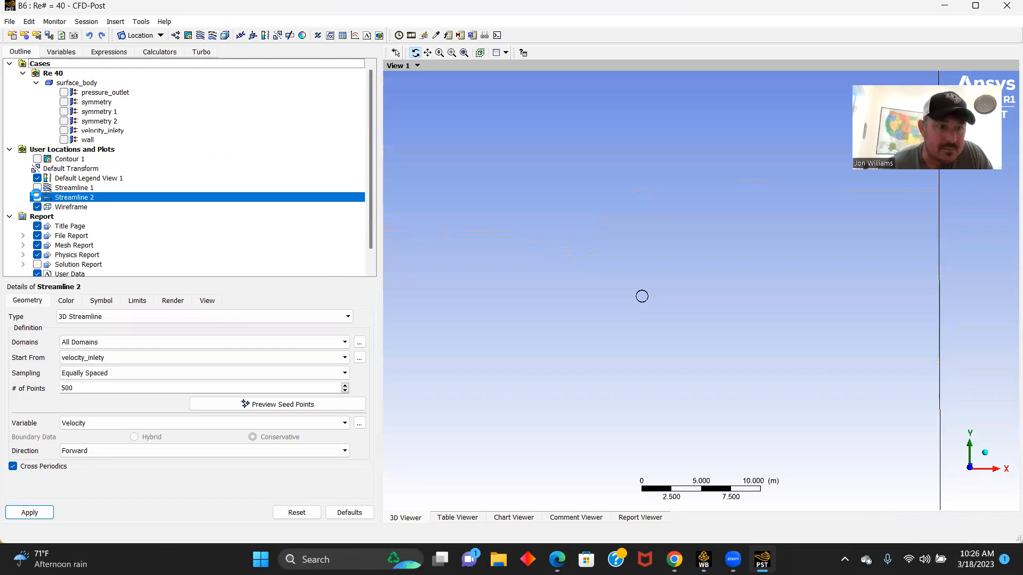
{"action": "left_click", "coordinate": [188, 35]}
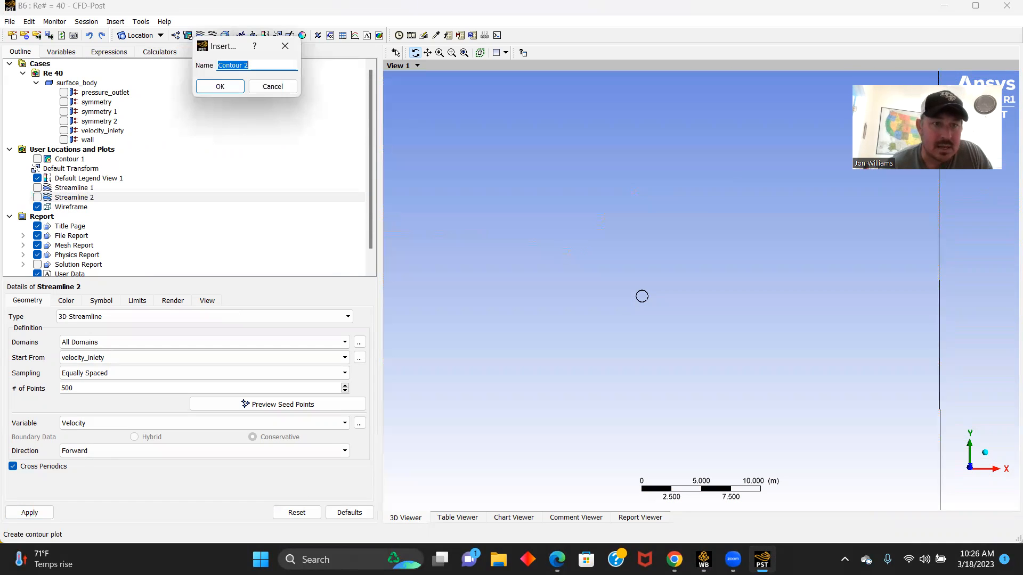
{"action": "left_click", "coordinate": [215, 85]}
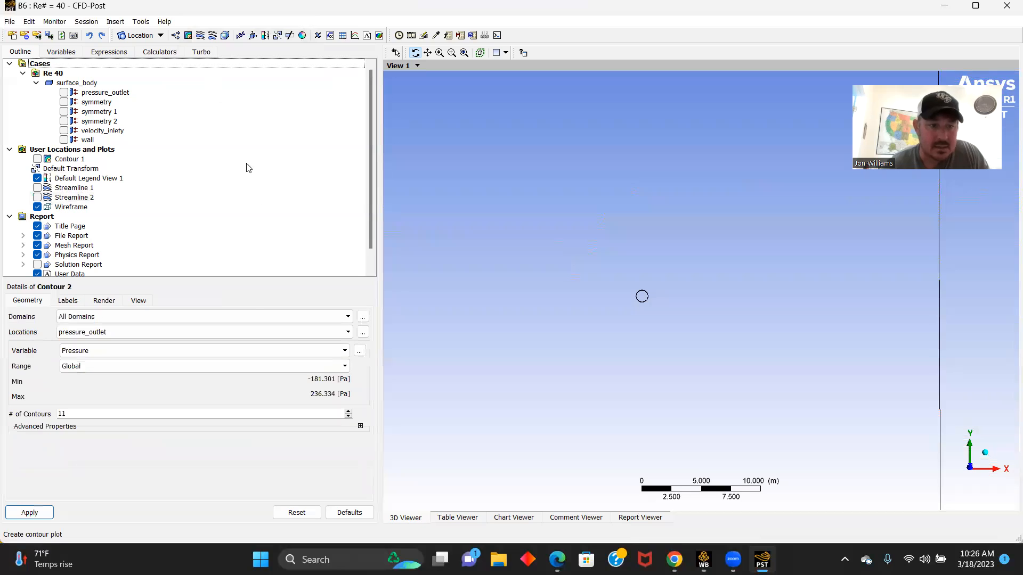
{"action": "left_click", "coordinate": [347, 331]}
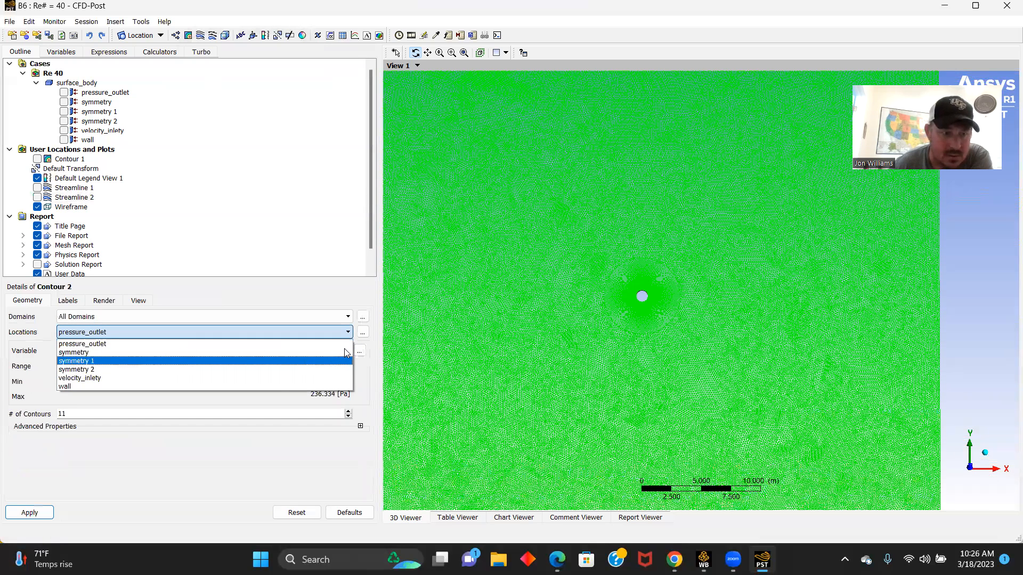
{"action": "left_click", "coordinate": [320, 361]}
{"action": "left_click", "coordinate": [345, 350]}
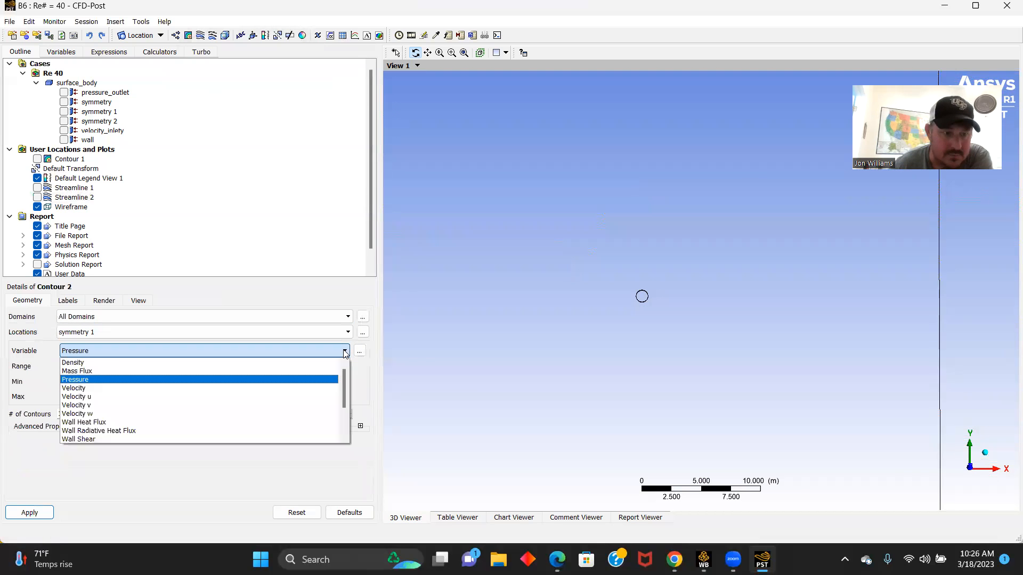
{"action": "left_click", "coordinate": [77, 389]}
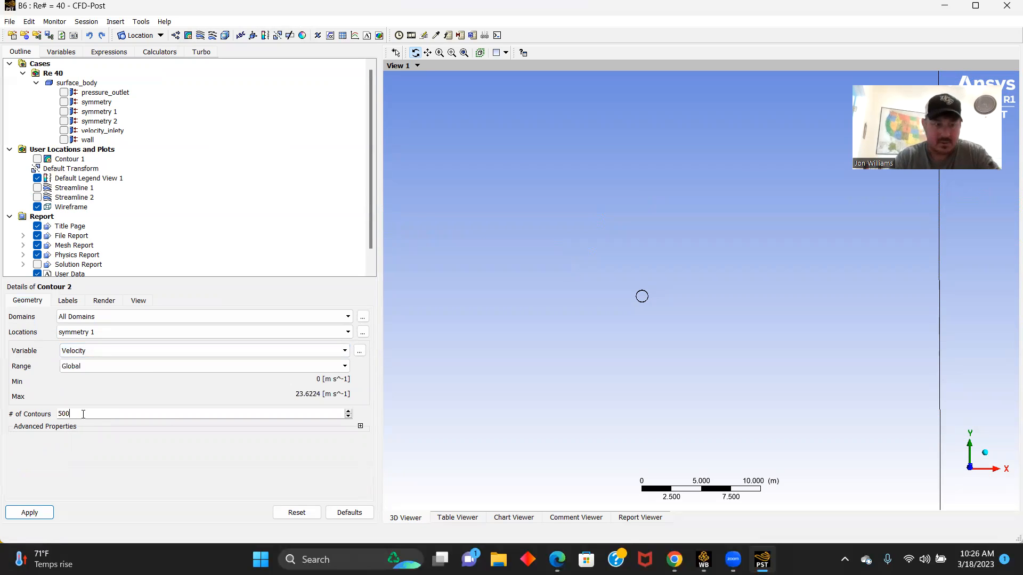
{"action": "left_click", "coordinate": [23, 507]}
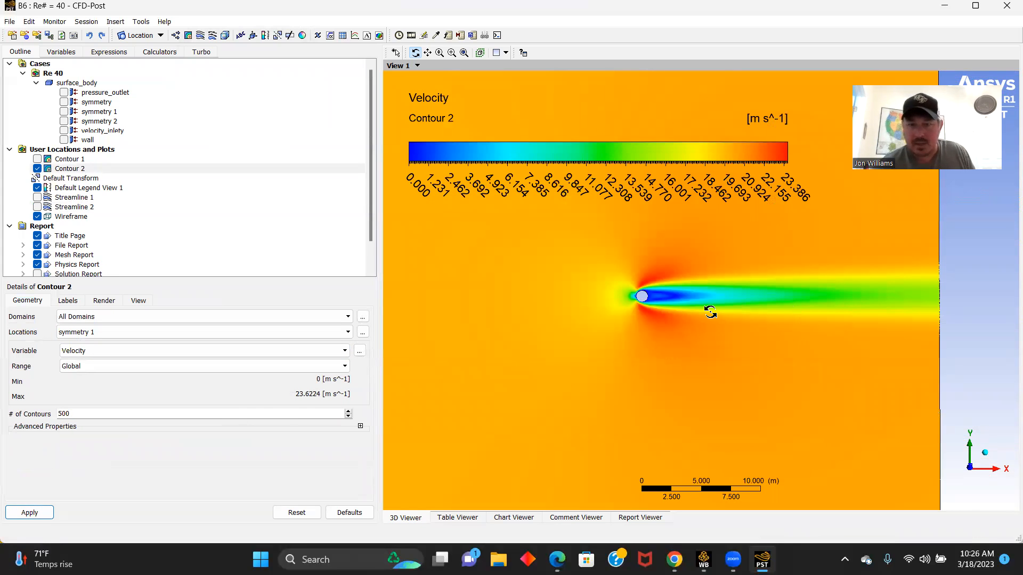
{"action": "scroll", "coordinate": [703, 310], "scroll_direction": "up", "scroll_amount": 2}
{"action": "scroll", "coordinate": [691, 299], "scroll_direction": "up", "scroll_amount": 3}
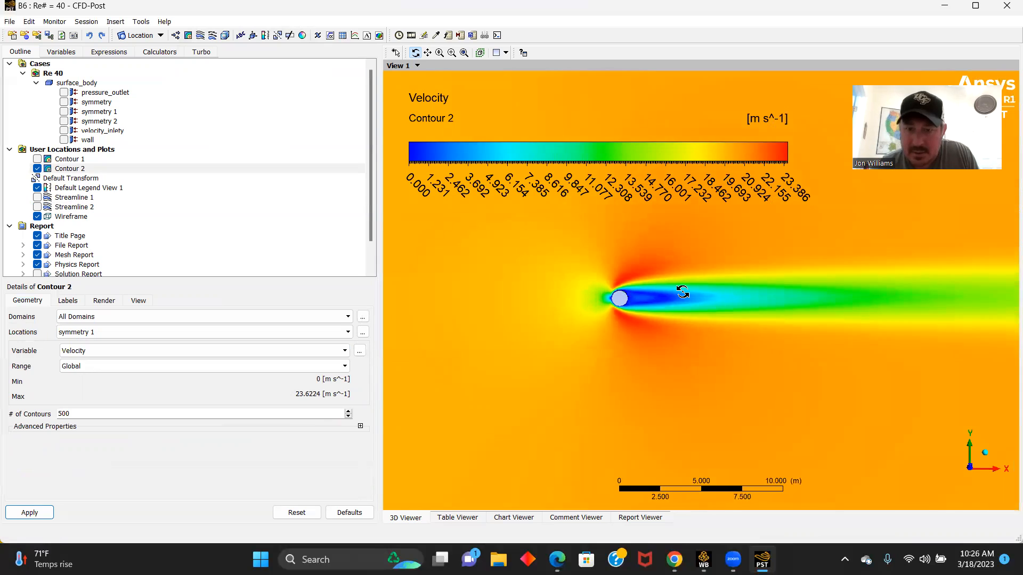
{"action": "scroll", "coordinate": [675, 288], "scroll_direction": "up", "scroll_amount": 2}
{"action": "scroll", "coordinate": [674, 284], "scroll_direction": "up", "scroll_amount": 3}
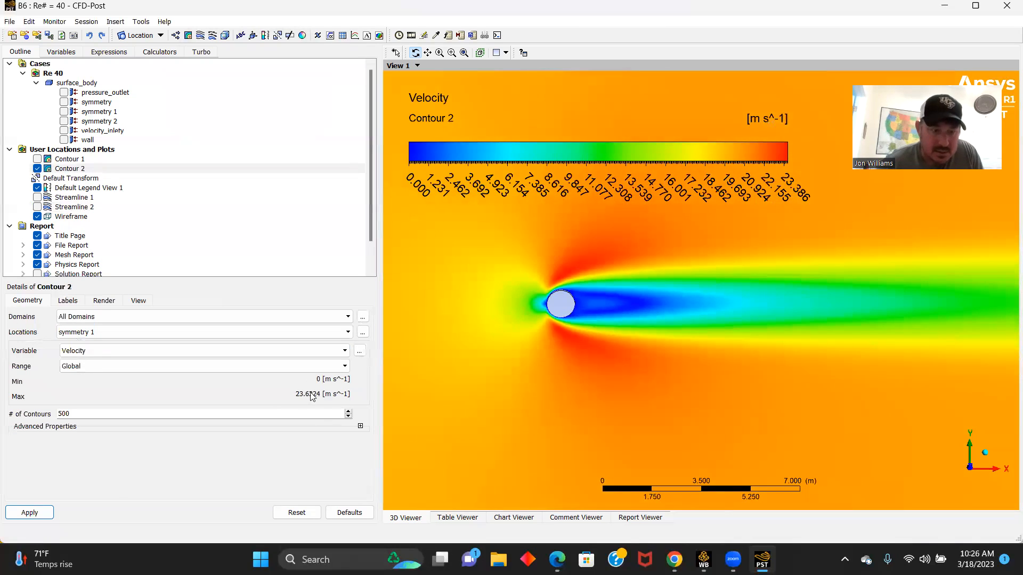
- Change Contour 2 to plot Pressure on symmetry 1, keeping 500 contours
{"action": "left_click", "coordinate": [338, 352]}
{"action": "scroll", "coordinate": [213, 388], "scroll_direction": "up", "scroll_amount": 1}
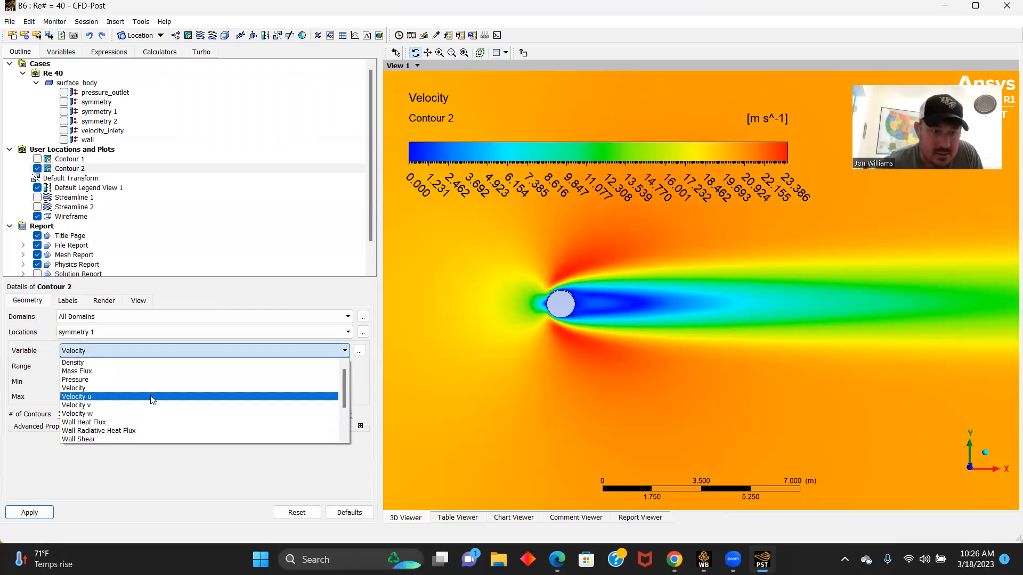
{"action": "left_click", "coordinate": [114, 380]}
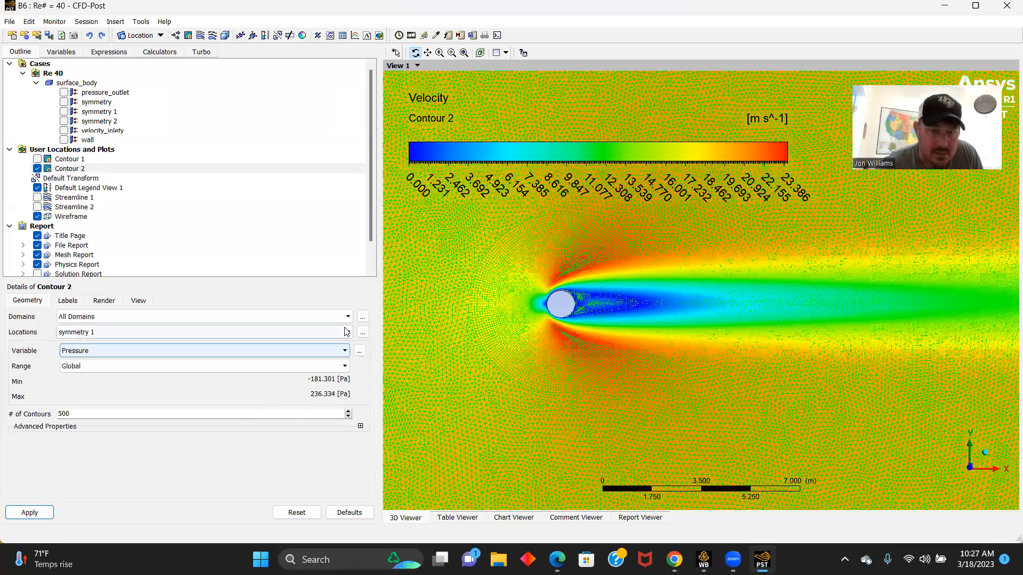
{"action": "left_click", "coordinate": [97, 367]}
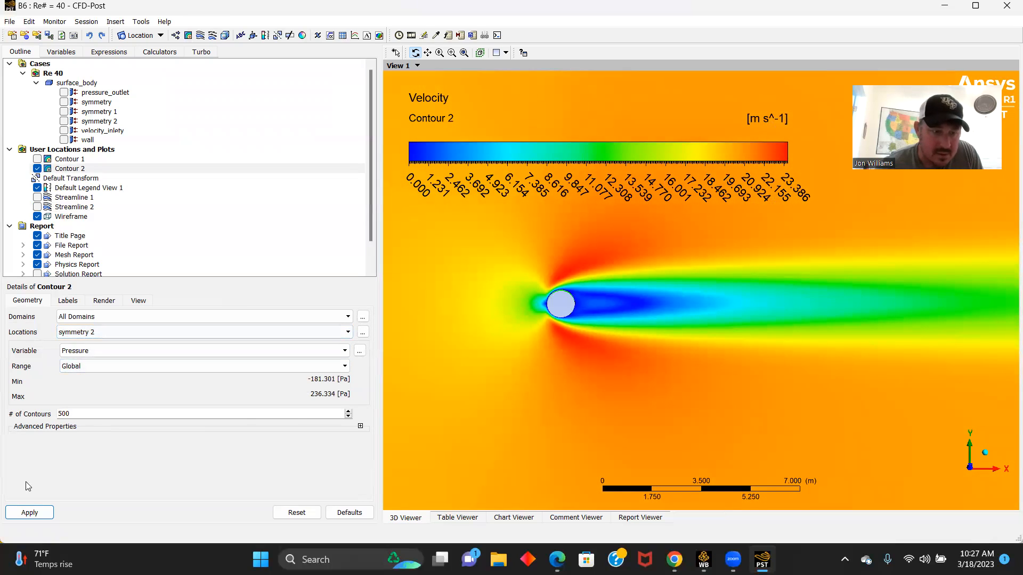
{"action": "left_click", "coordinate": [28, 513]}
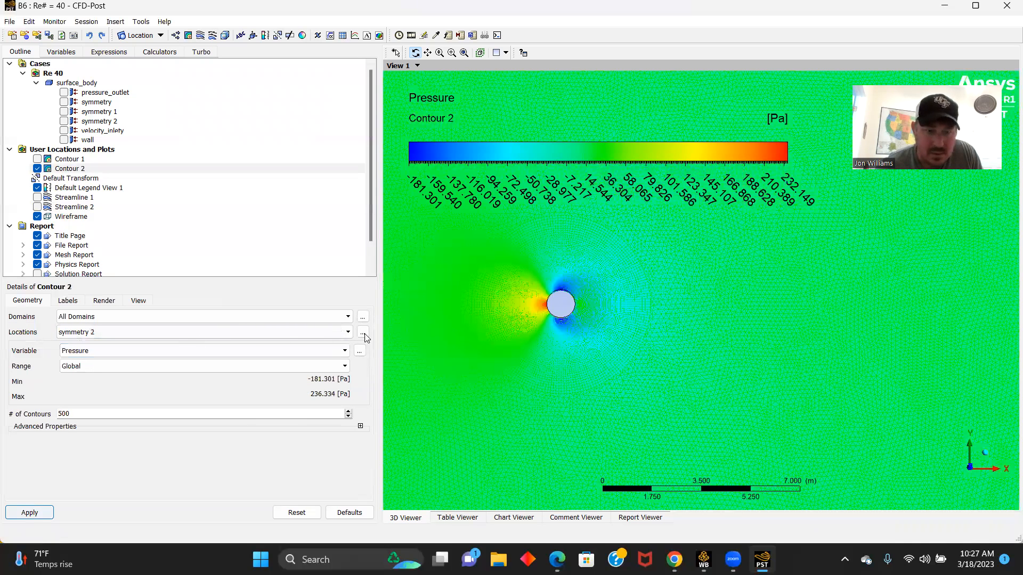
{"action": "left_click", "coordinate": [349, 333]}
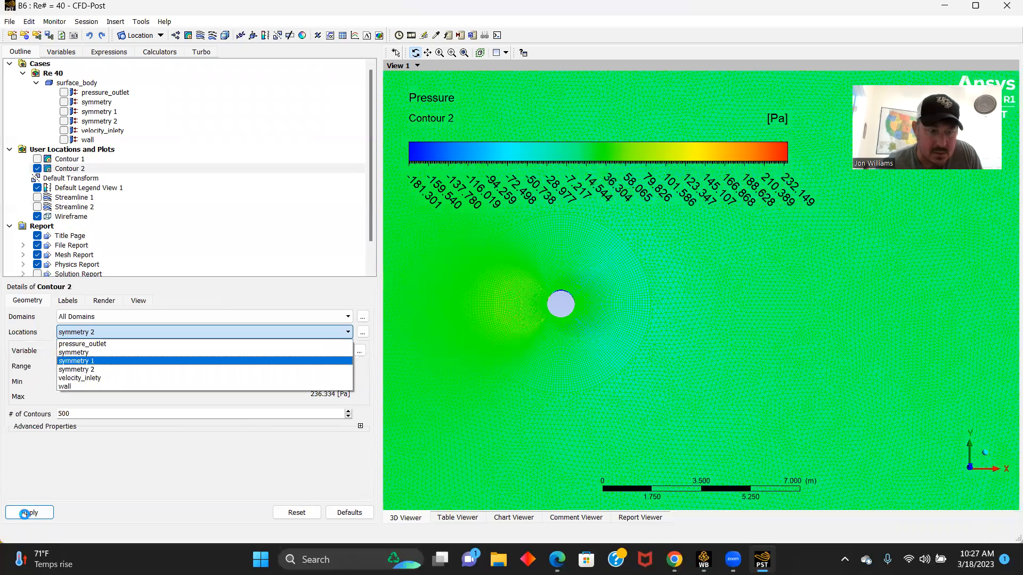
{"action": "left_click", "coordinate": [25, 514]}
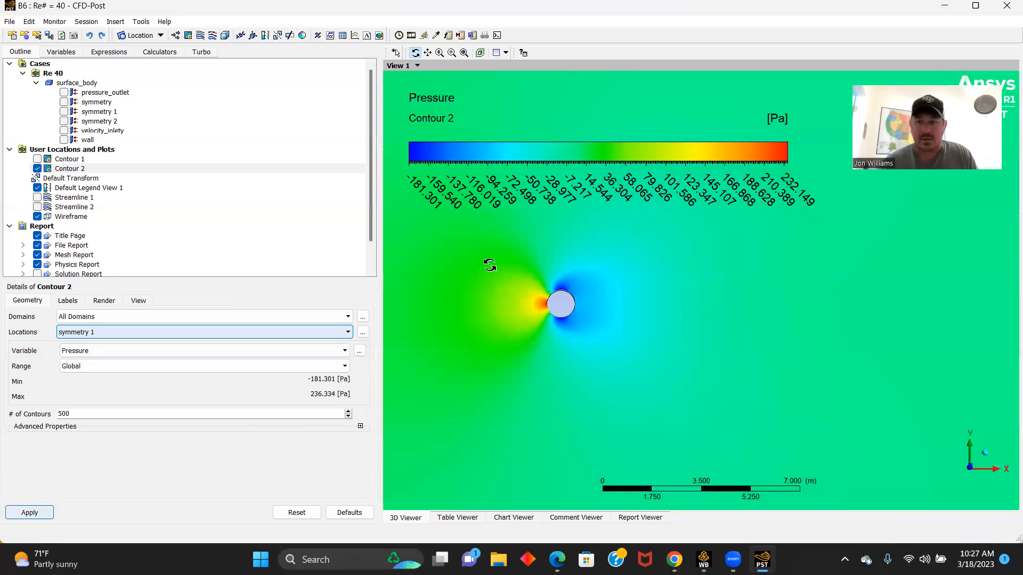
- Close CFD-Post and duplicate the Re# = 40 system in the Workbench project schematic
{"action": "left_click", "coordinate": [712, 67]}
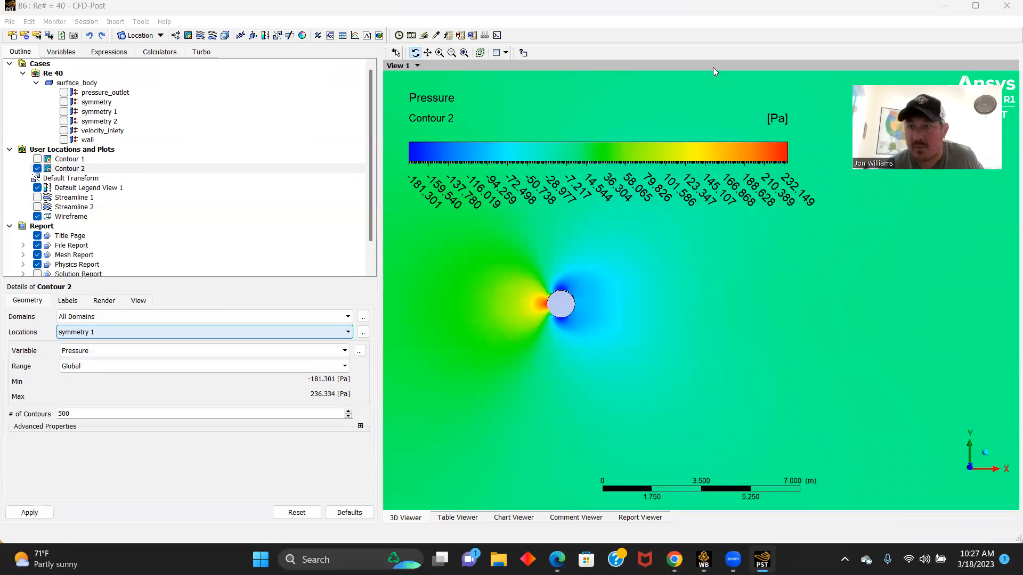
{"action": "left_click", "coordinate": [1004, 5]}
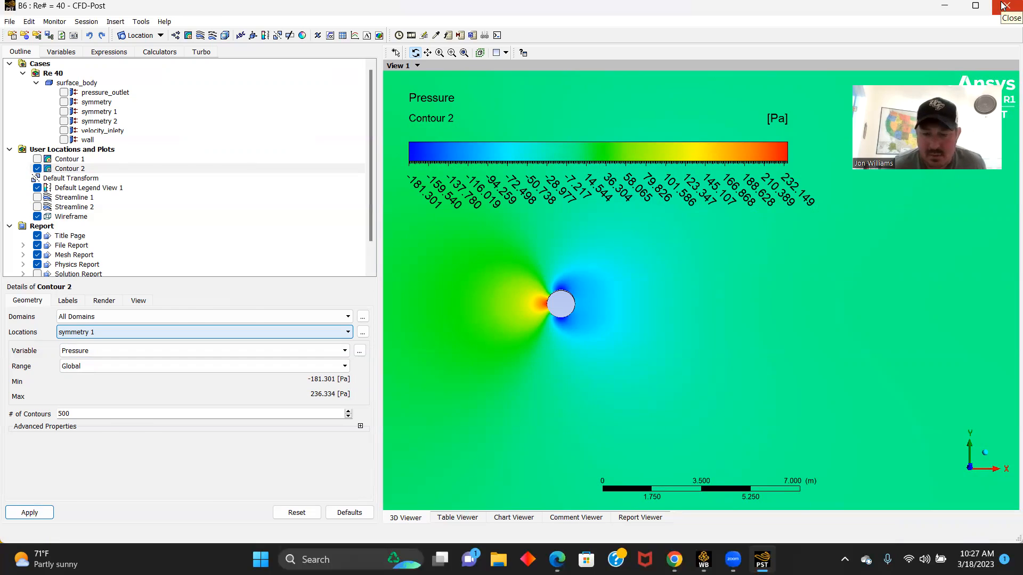
{"action": "left_click", "coordinate": [1004, 6]}
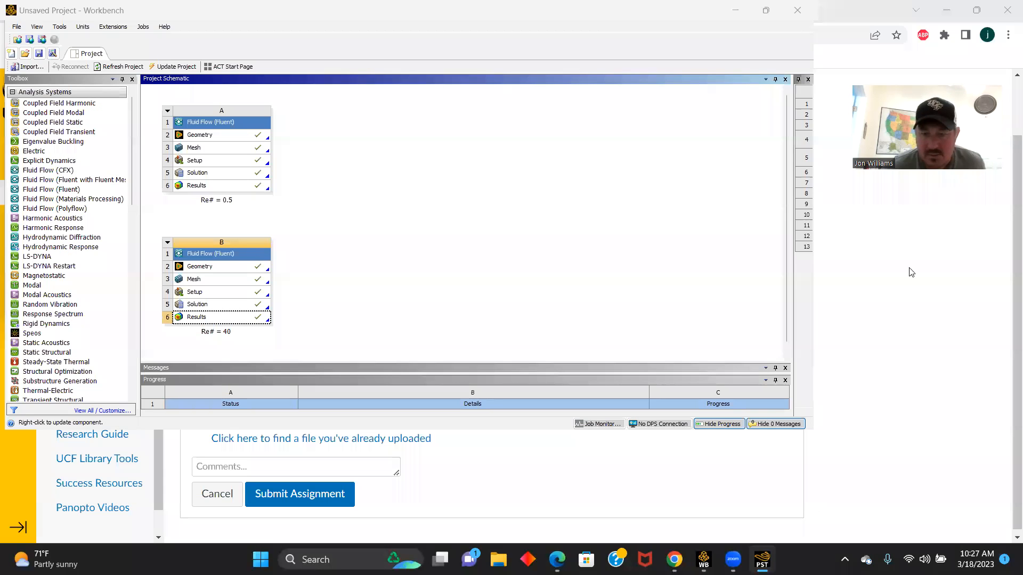
{"action": "left_click", "coordinate": [168, 243]}
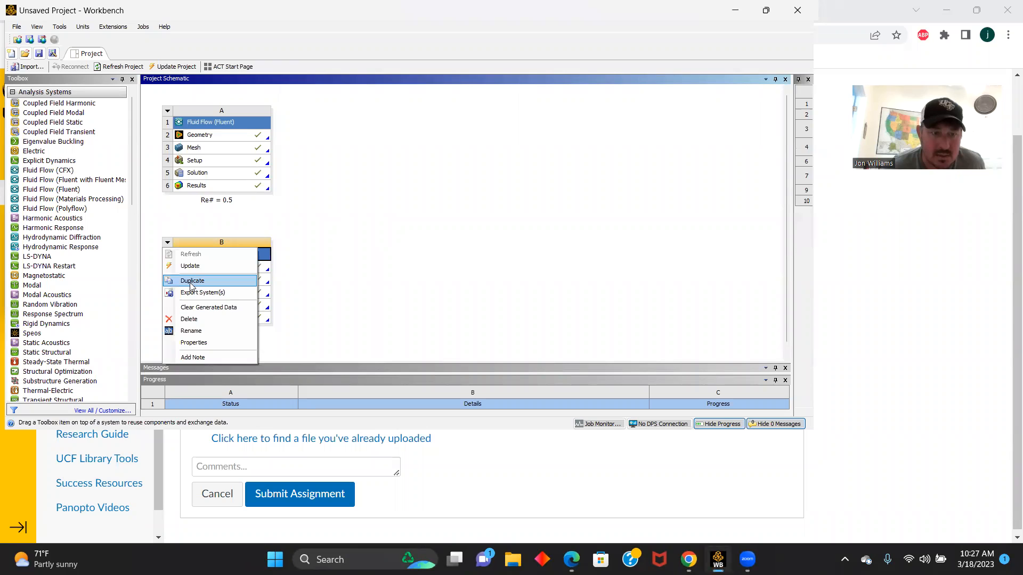
{"action": "left_click", "coordinate": [191, 279]}
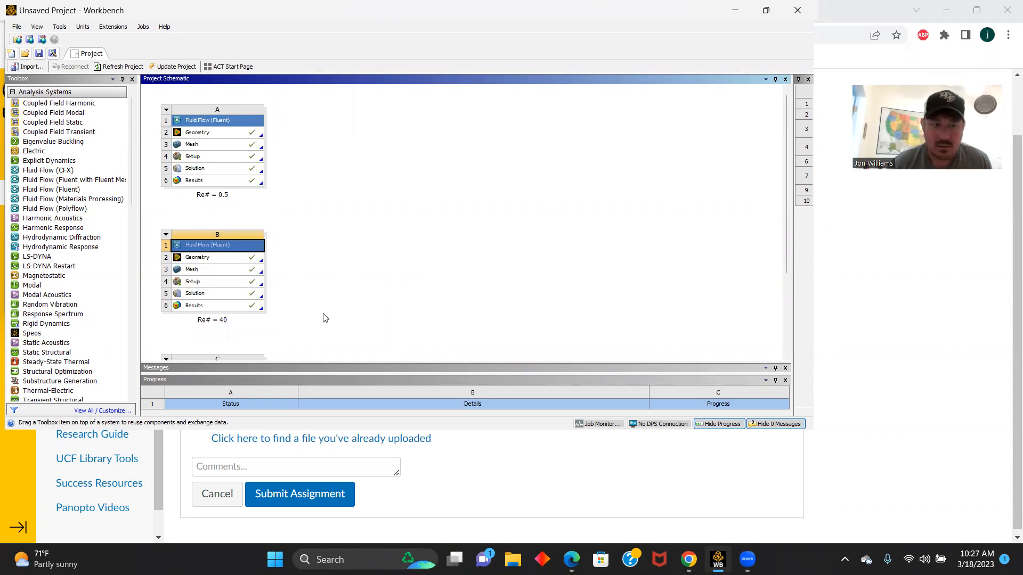
- Rename the duplicated system as "Re# = 150" and open its Solution in Fluent
{"action": "left_click_drag", "start_coordinate": [786, 152], "coordinate": [787, 235]}
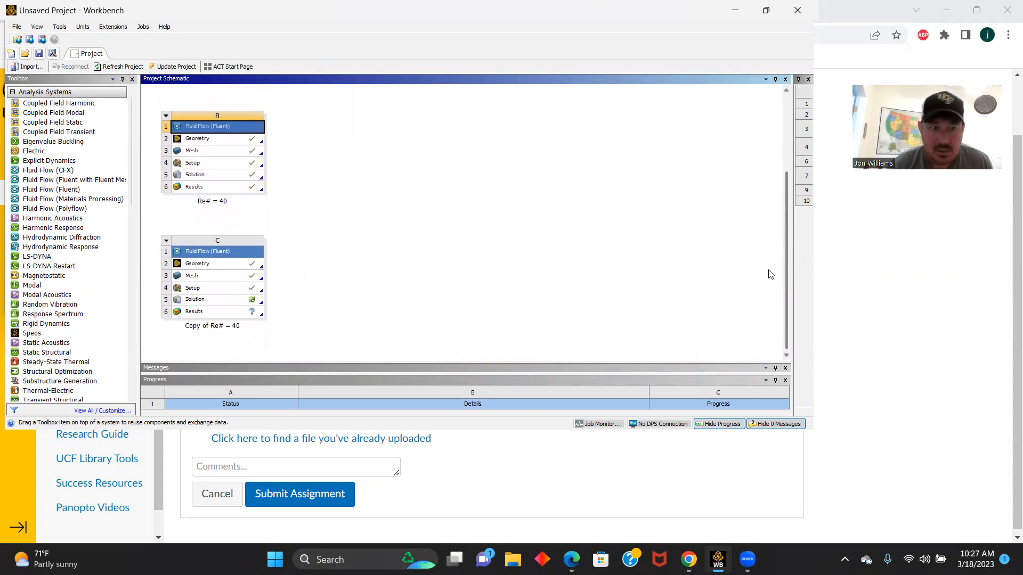
{"action": "double_click", "coordinate": [238, 328]}
{"action": "type", "text": "Re#"}
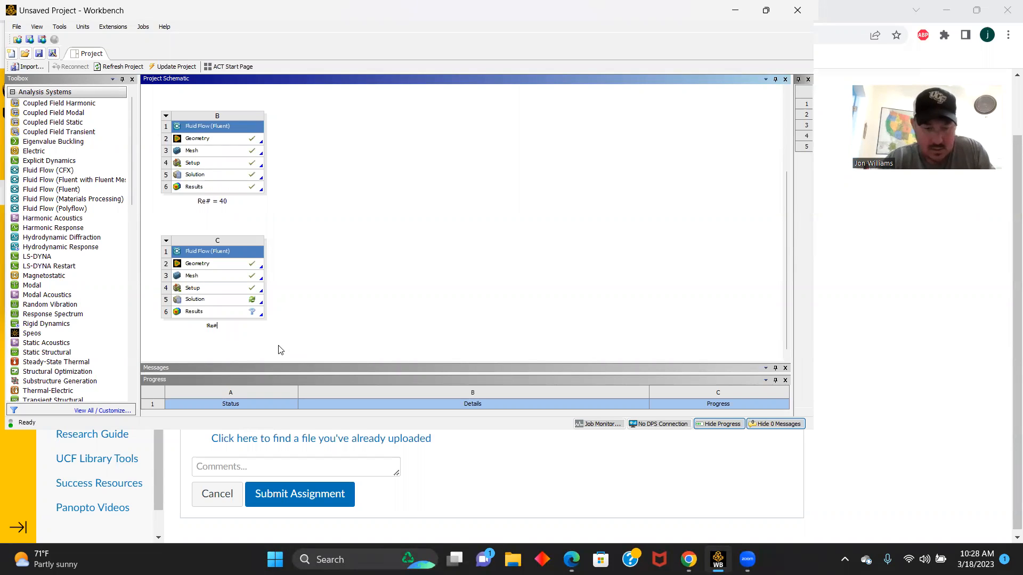
{"action": "type", "text": " = 150"}
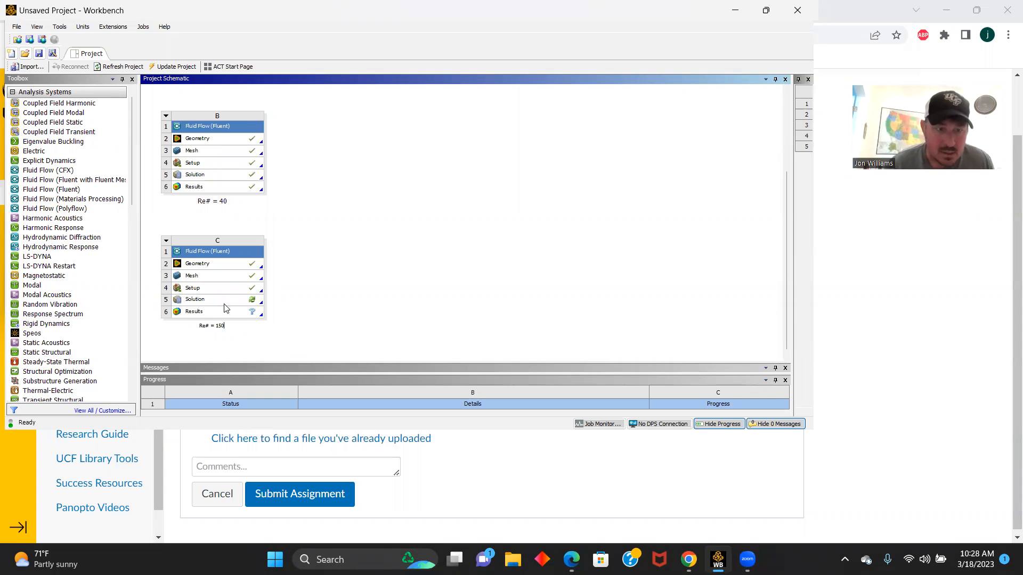
{"action": "double_click", "coordinate": [196, 301]}
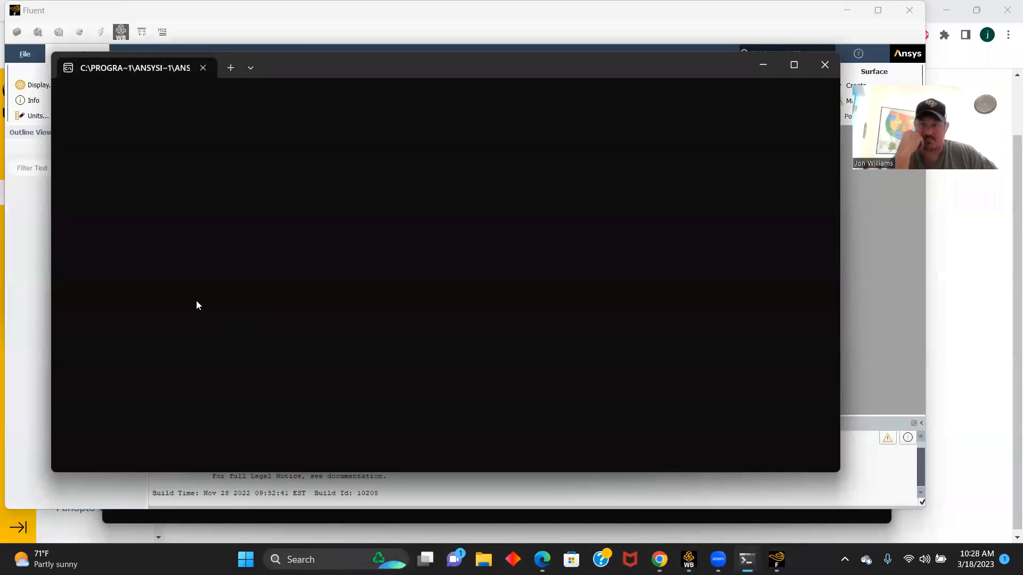
{"action": "left_click", "coordinate": [871, 301]}
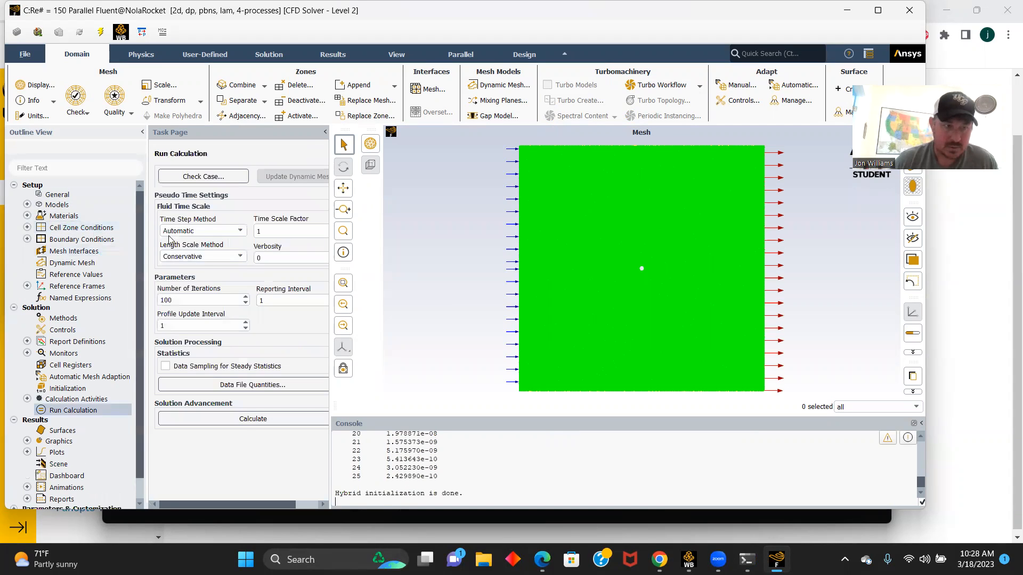
- Set the viscosity of the fluid material air to a constant 0.3333 kg/(m s)
{"action": "left_click", "coordinate": [27, 204]}
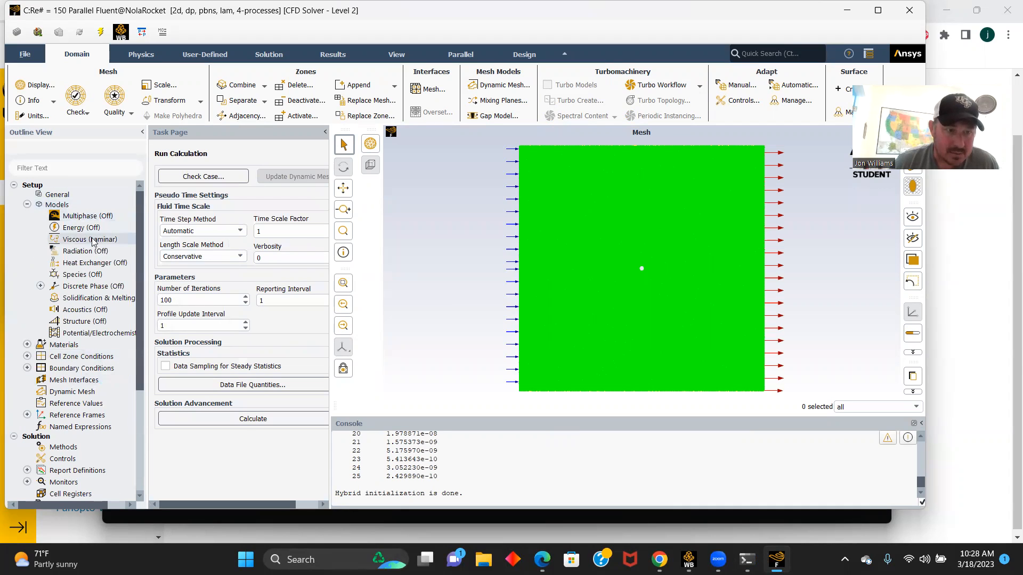
{"action": "left_click", "coordinate": [27, 344]}
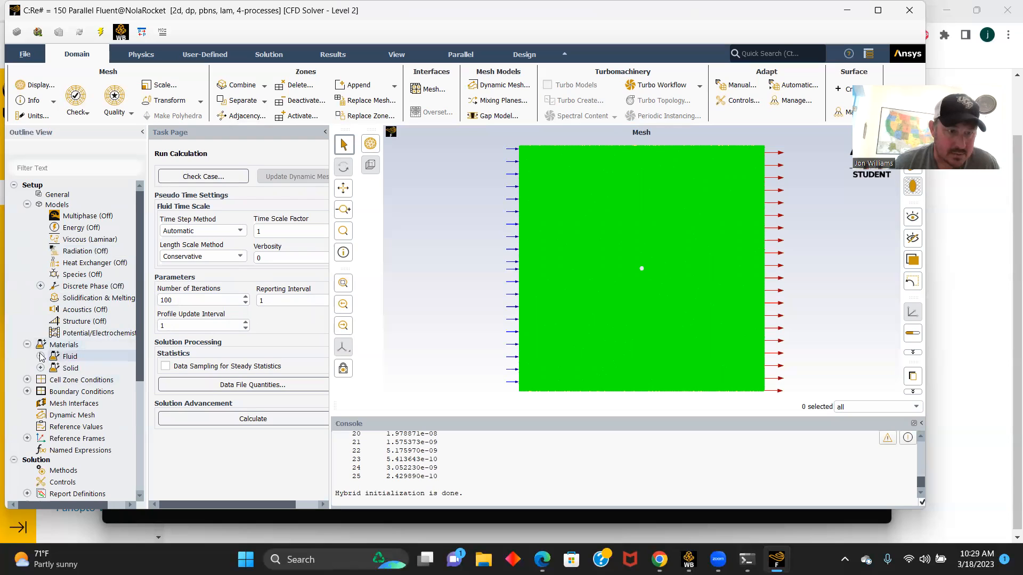
{"action": "left_click", "coordinate": [40, 356]}
{"action": "double_click", "coordinate": [81, 368]}
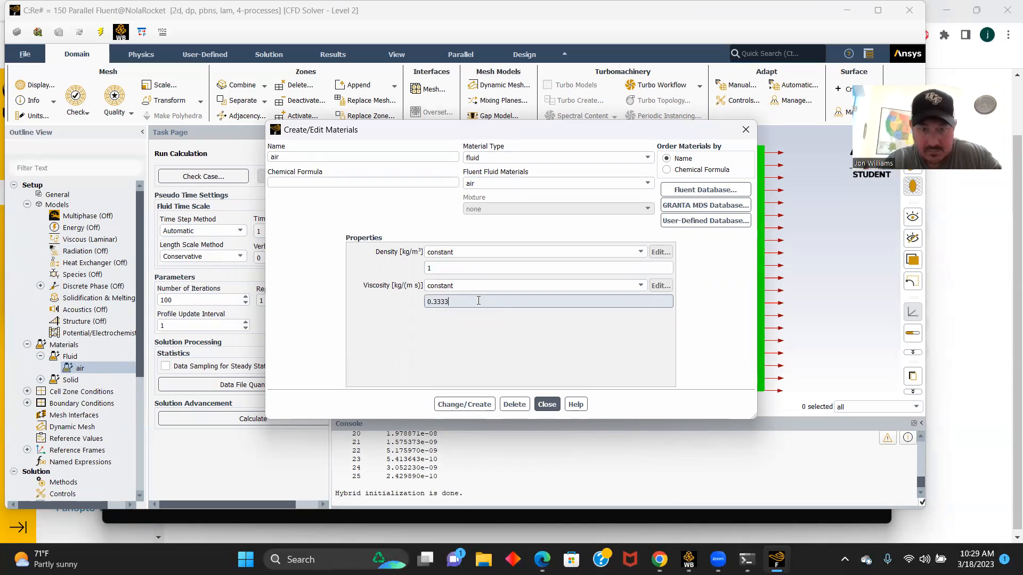
{"action": "left_click", "coordinate": [471, 407]}
{"action": "left_click", "coordinate": [548, 406]}
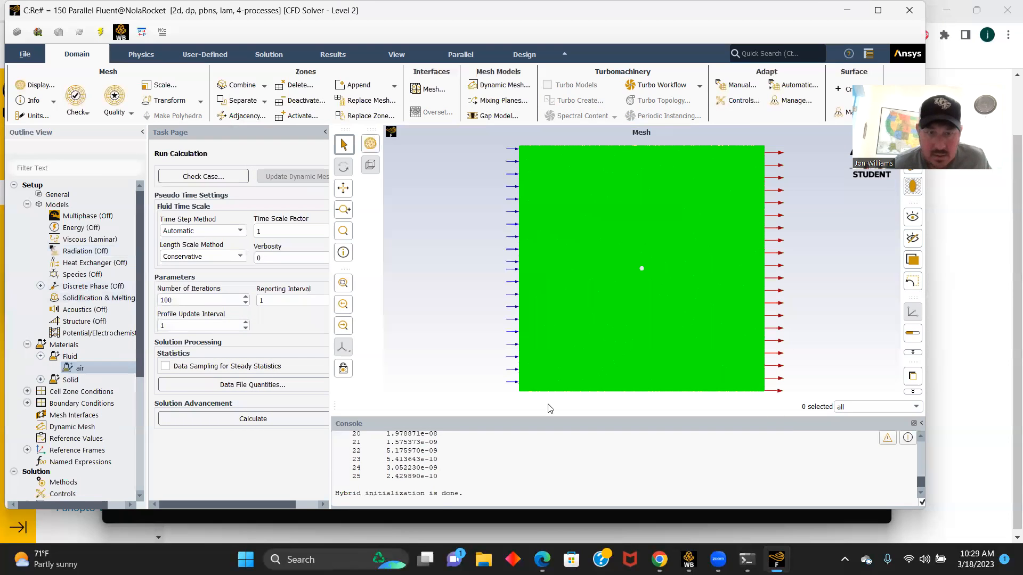
- Set the velocity magnitude of the velocity_inlety boundary to 50 m/s
{"action": "double_click", "coordinate": [92, 406]}
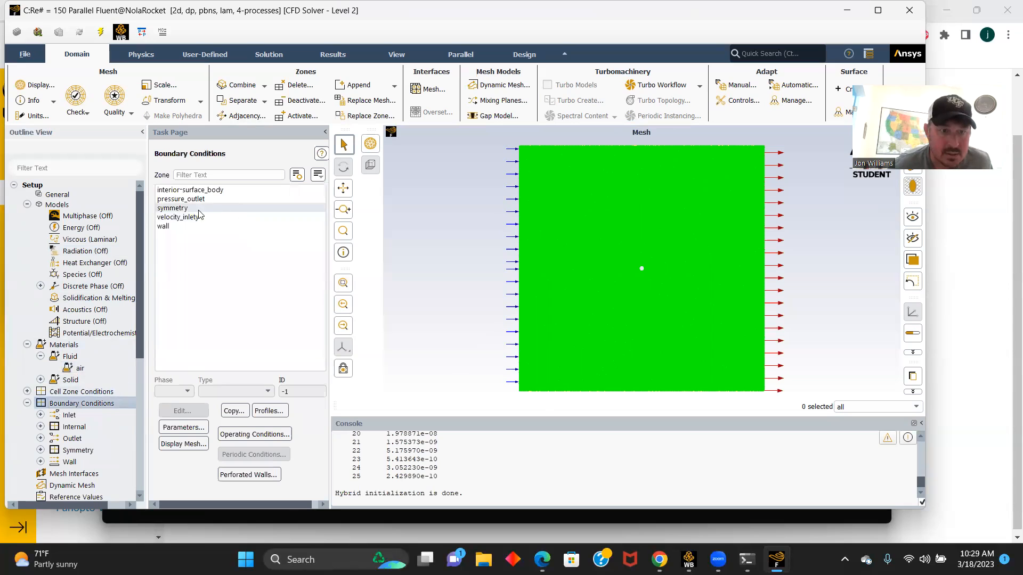
{"action": "left_click", "coordinate": [189, 199]}
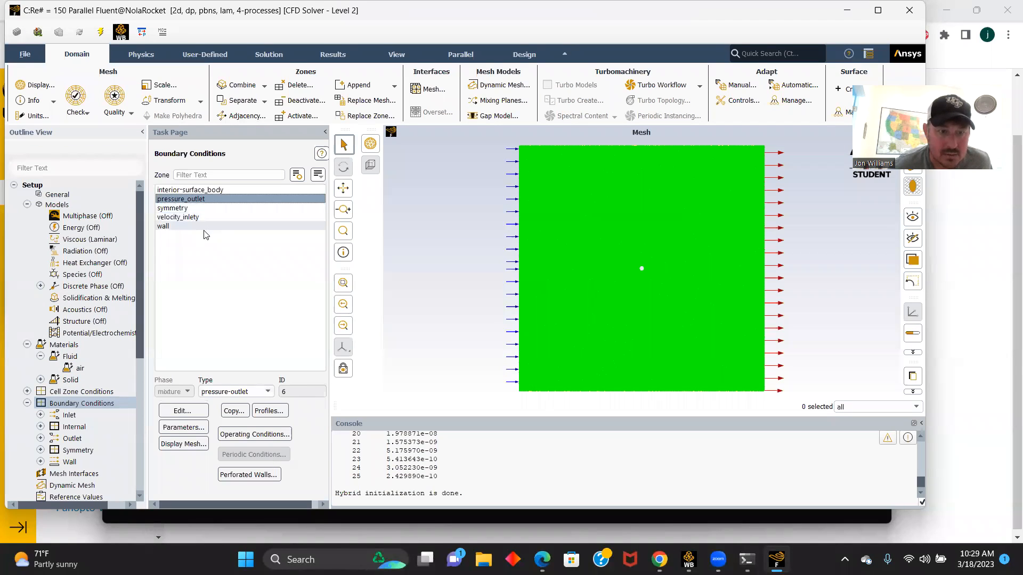
{"action": "left_click", "coordinate": [189, 217]}
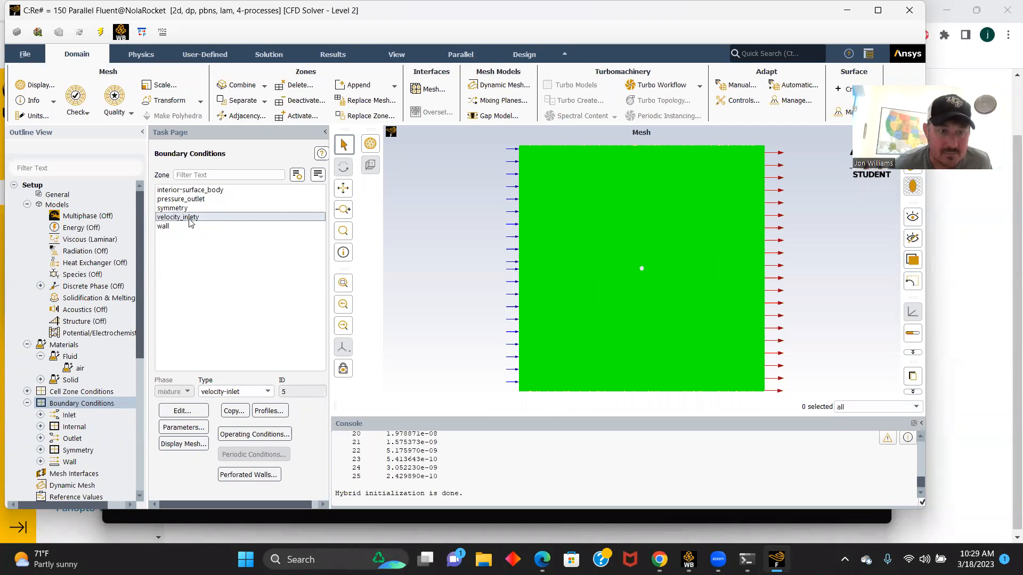
{"action": "left_click", "coordinate": [184, 412]}
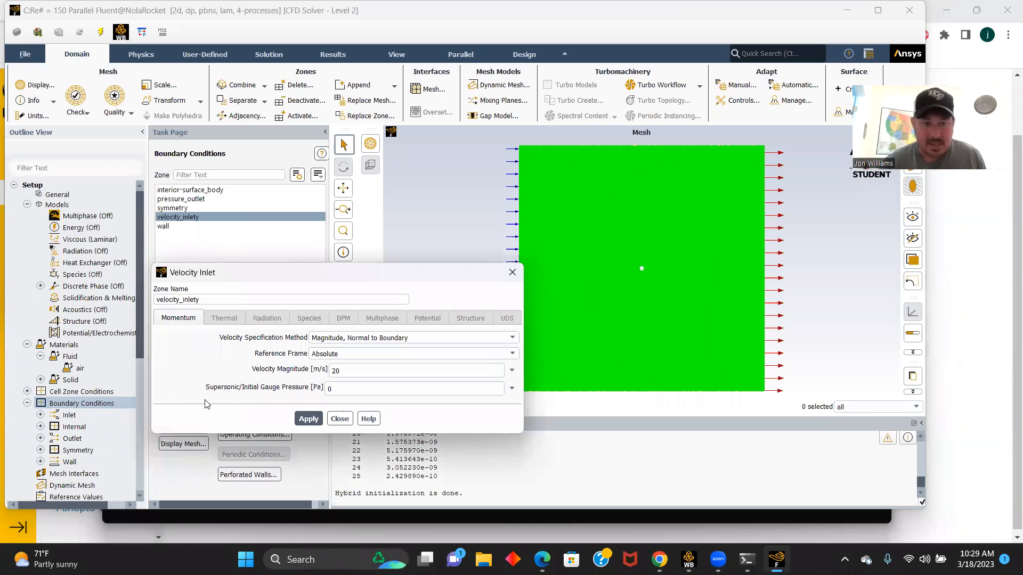
{"action": "double_click", "coordinate": [349, 374]}
{"action": "type", "text": "5"}
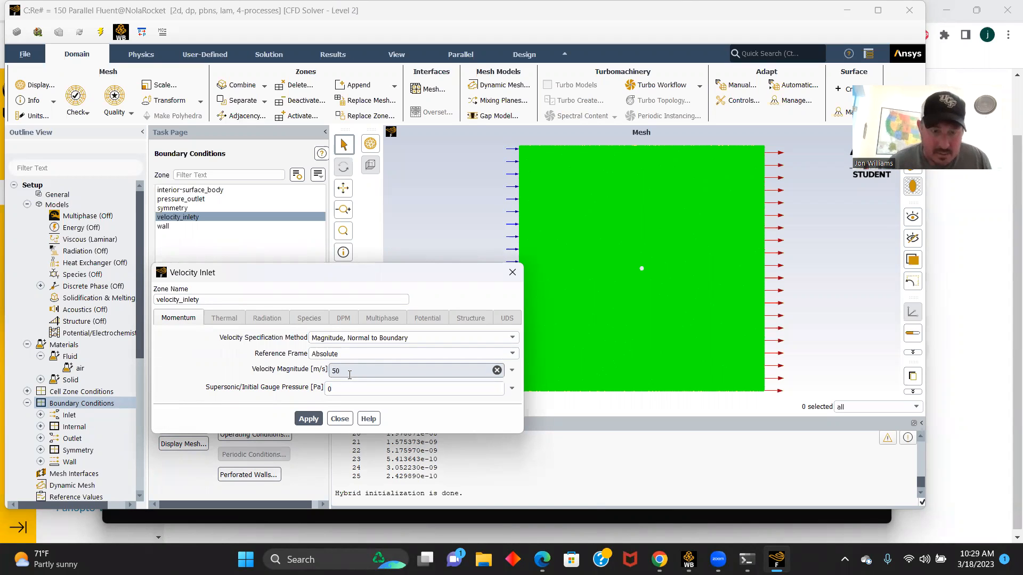
{"action": "type", "text": "0"}
{"action": "left_click", "coordinate": [302, 420]}
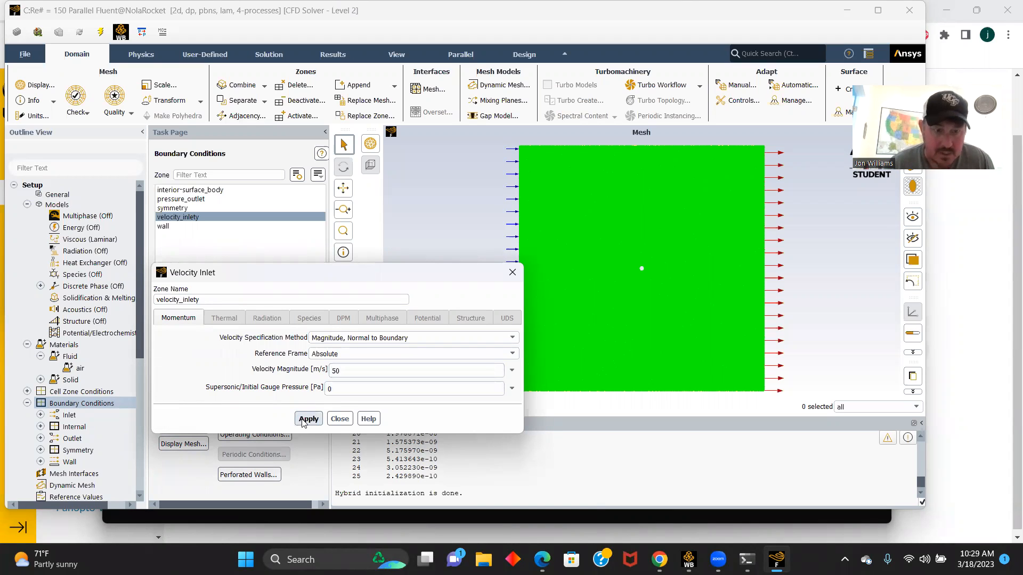
{"action": "left_click", "coordinate": [334, 419]}
- Compute the reference values from velocity_inlety
{"action": "scroll", "coordinate": [107, 386], "scroll_direction": "down", "scroll_amount": 2}
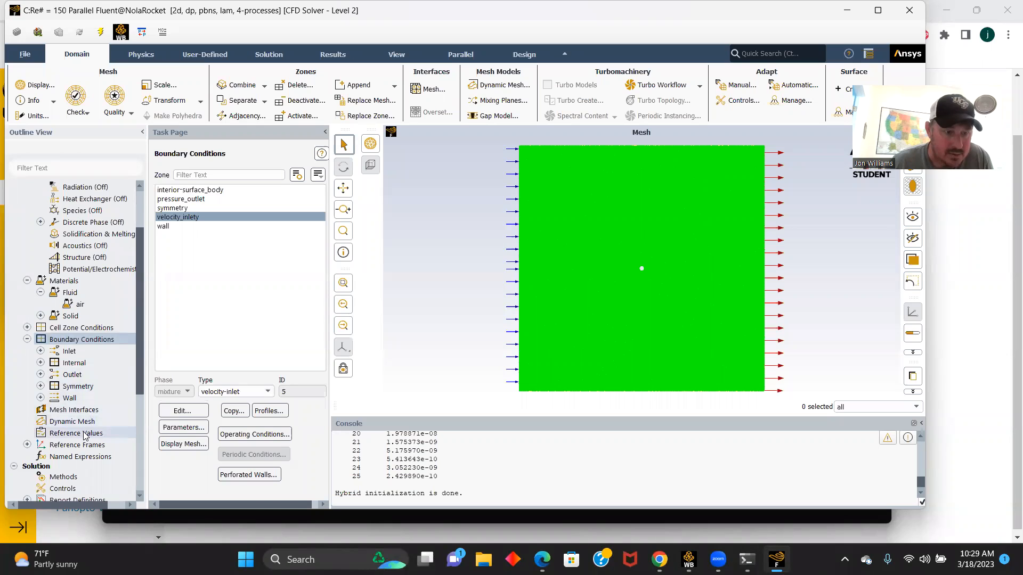
{"action": "left_click", "coordinate": [84, 434]}
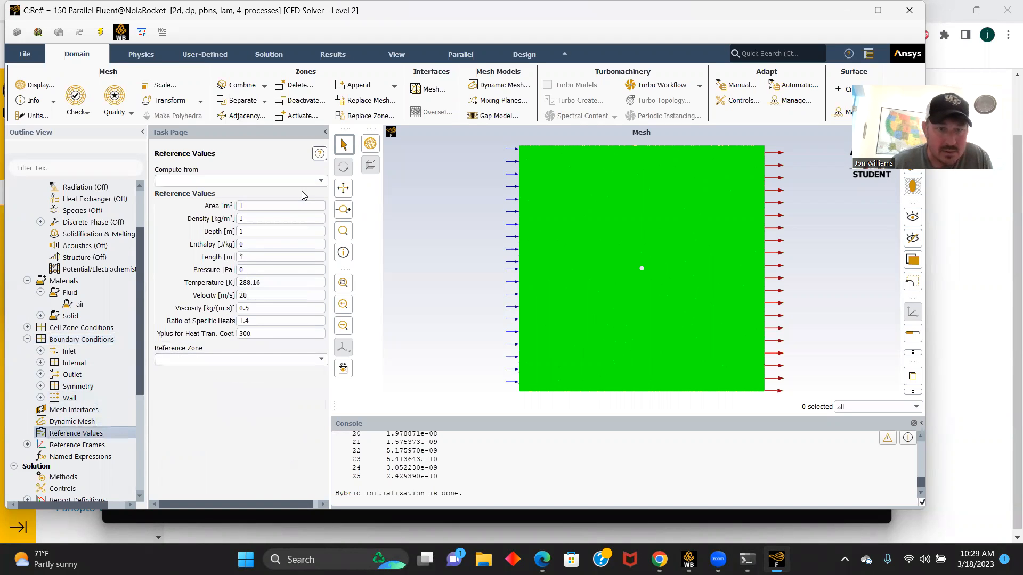
{"action": "left_click", "coordinate": [321, 182]}
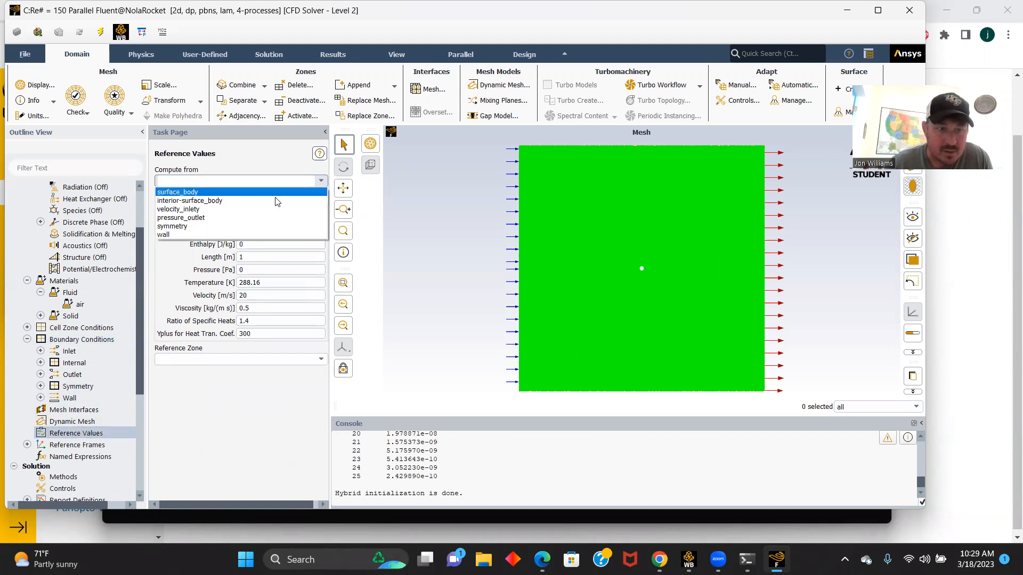
{"action": "left_click", "coordinate": [203, 209]}
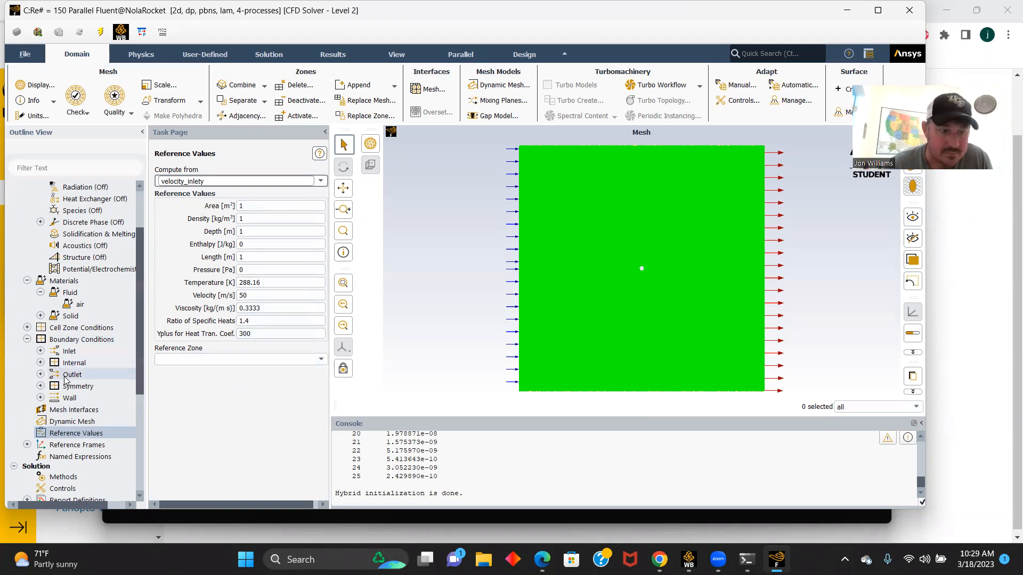
- Delete the existing report definition report-def-0 and confirm its removal
{"action": "scroll", "coordinate": [69, 380], "scroll_direction": "down", "scroll_amount": 2}
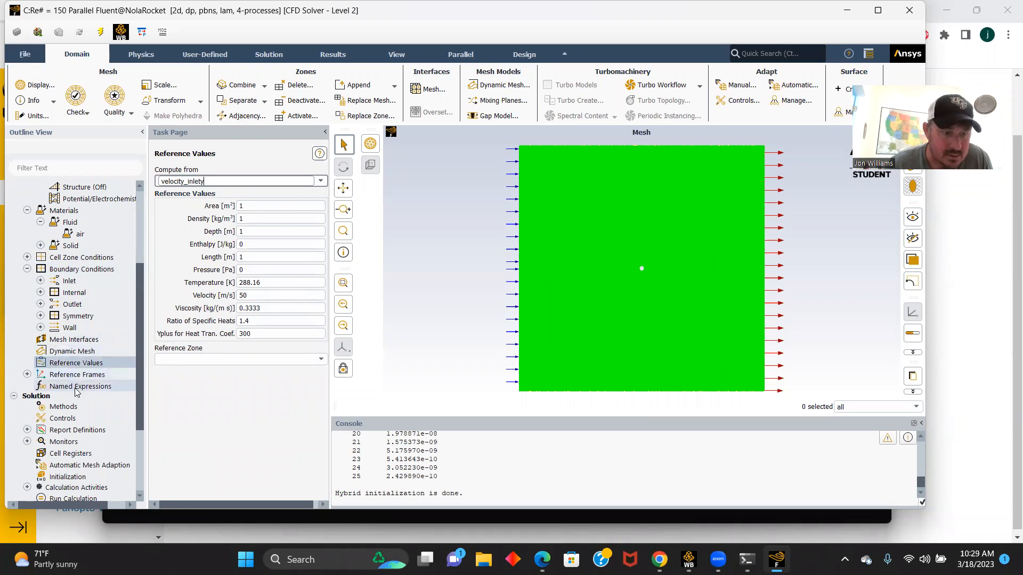
{"action": "left_click", "coordinate": [27, 430]}
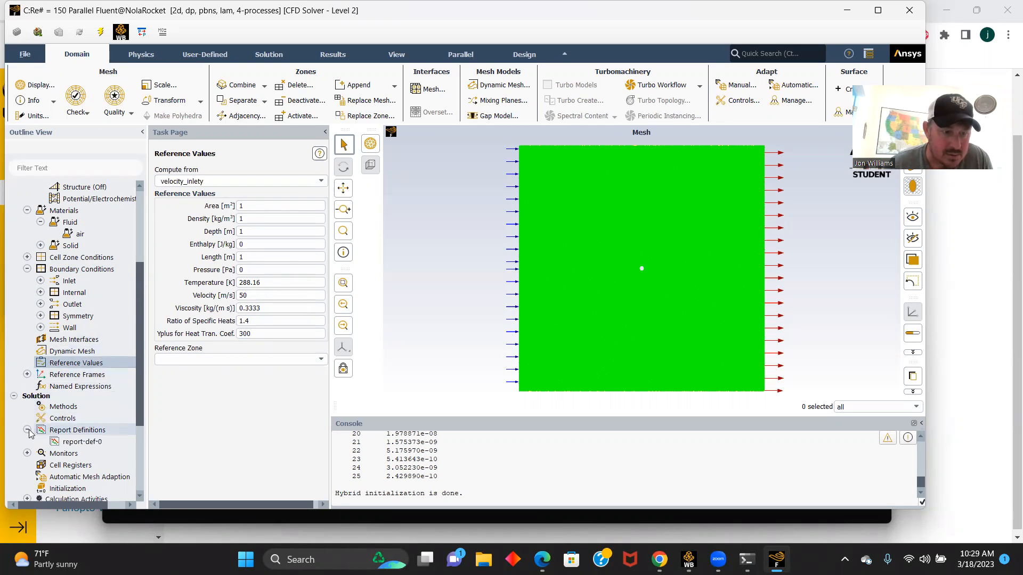
{"action": "right_click", "coordinate": [78, 443]}
{"action": "left_click", "coordinate": [96, 471]}
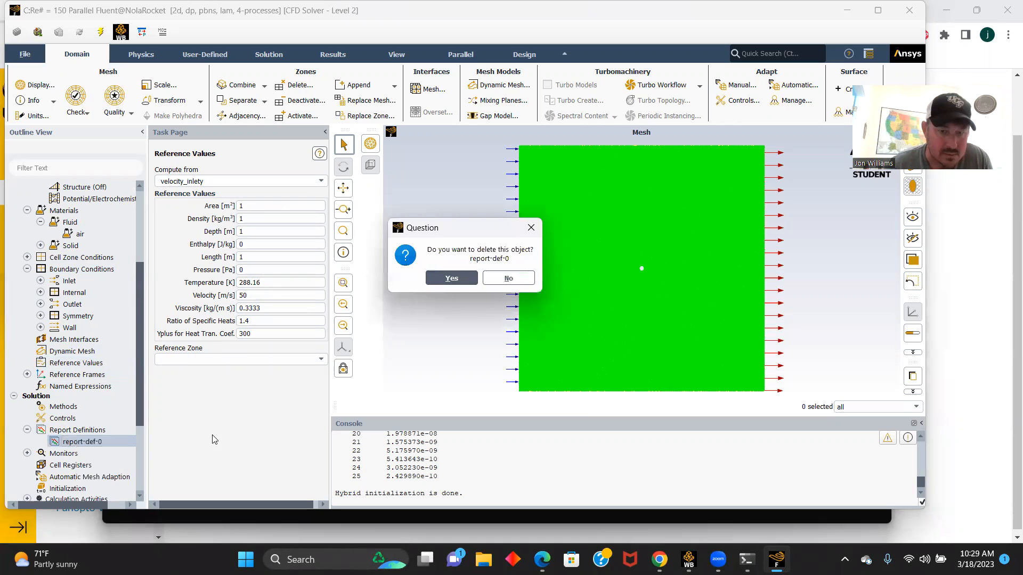
{"action": "left_click", "coordinate": [448, 279]}
{"action": "left_click", "coordinate": [482, 282]}
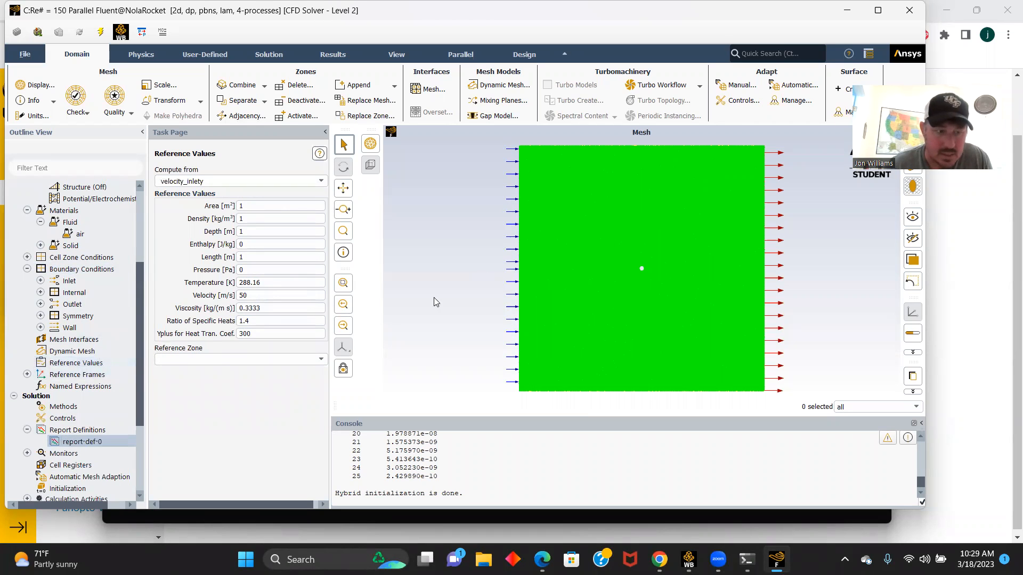
- Create a drag coefficient report definition for the wall zone with a report file, report plot and console printing
{"action": "double_click", "coordinate": [66, 431]}
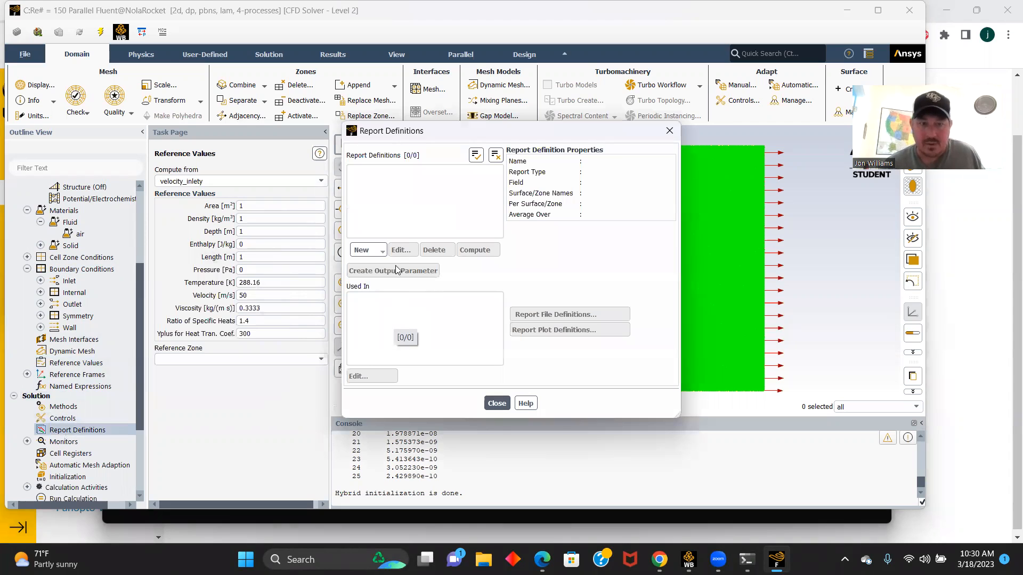
{"action": "left_click", "coordinate": [373, 250]}
{"action": "mouse_move", "coordinate": [397, 291]}
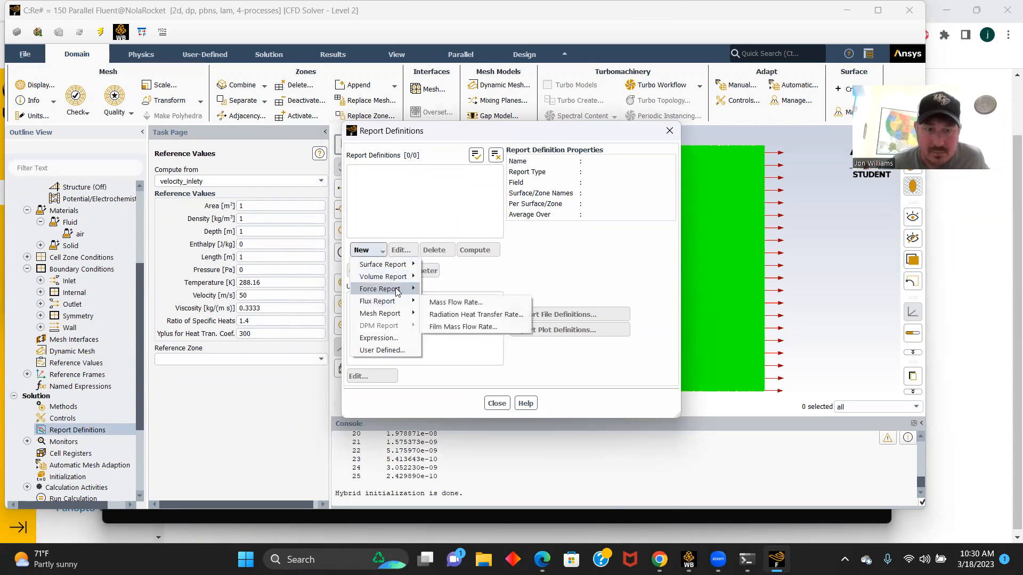
{"action": "left_click", "coordinate": [440, 290]}
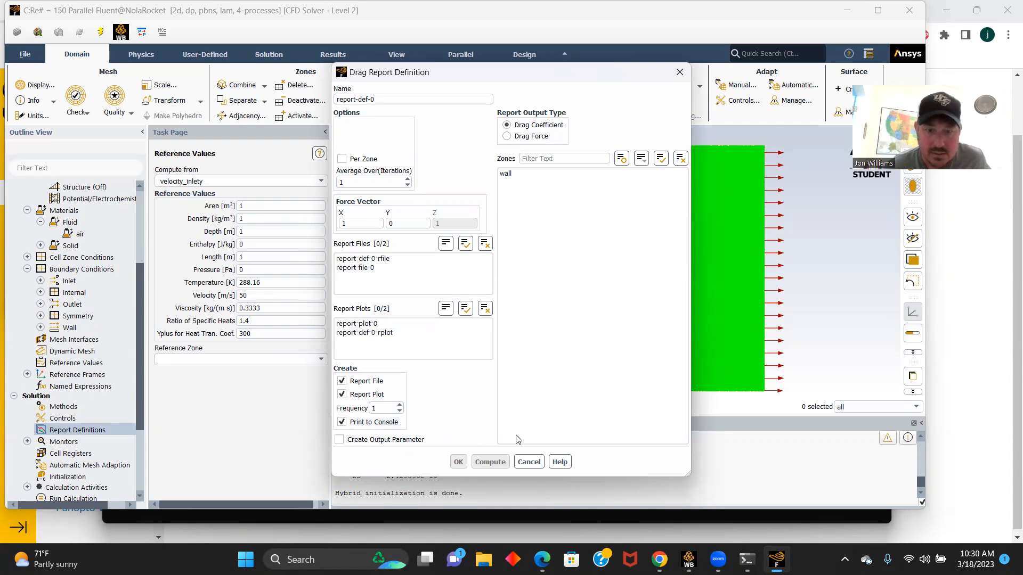
{"action": "left_click", "coordinate": [513, 173]}
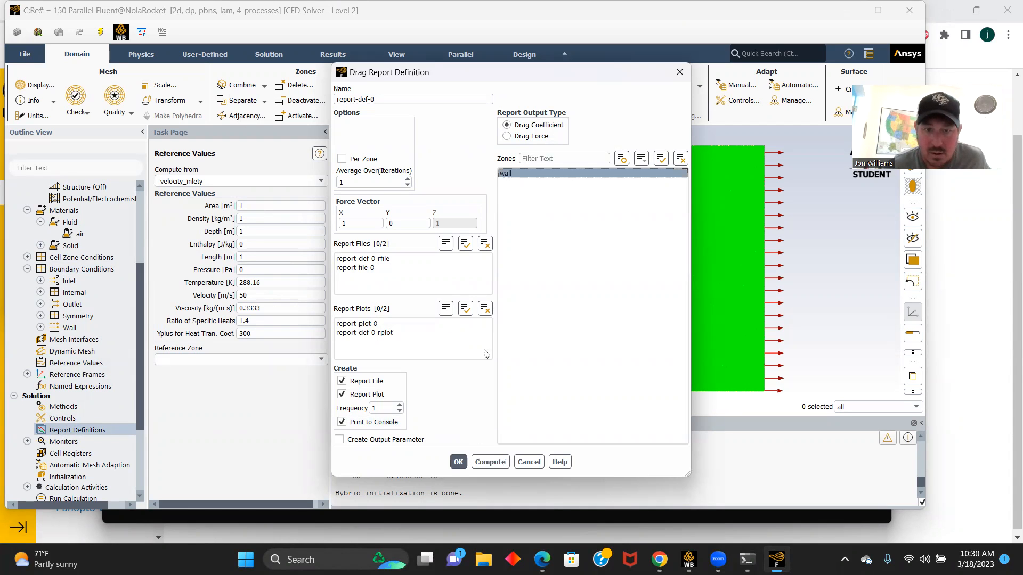
{"action": "left_click", "coordinate": [458, 462]}
{"action": "left_click", "coordinate": [500, 406]}
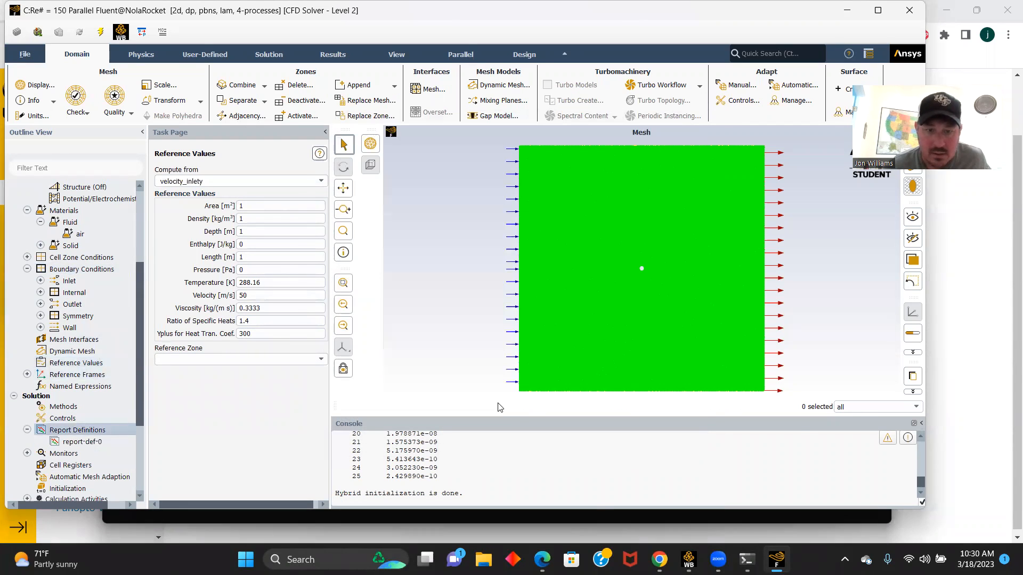
- Accept the hybrid initialization settings and initialize the solution with the hybrid method
{"action": "scroll", "coordinate": [106, 361], "scroll_direction": "down", "scroll_amount": 1}
{"action": "scroll", "coordinate": [106, 360], "scroll_direction": "down", "scroll_amount": 1}
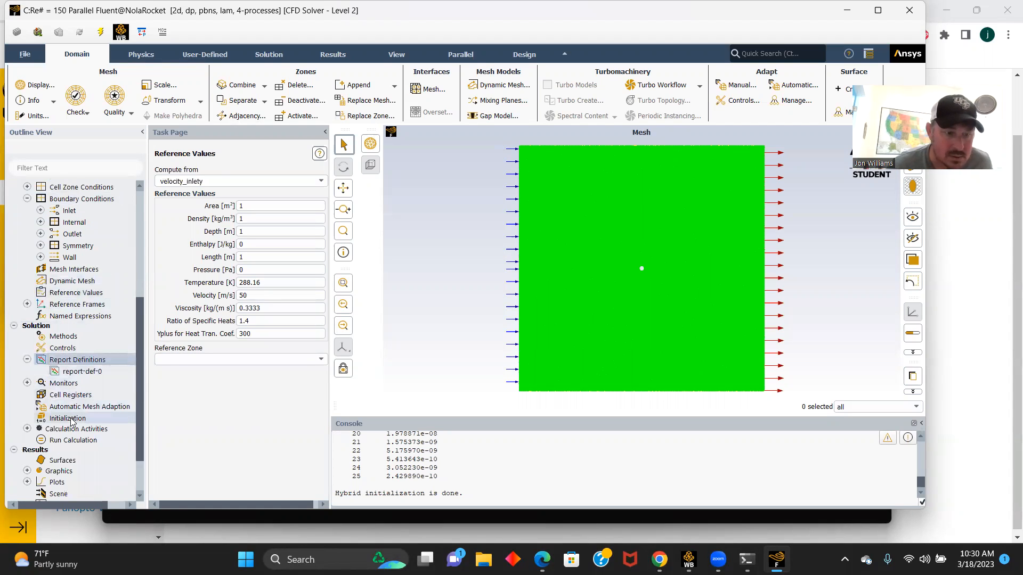
{"action": "left_click", "coordinate": [68, 418]}
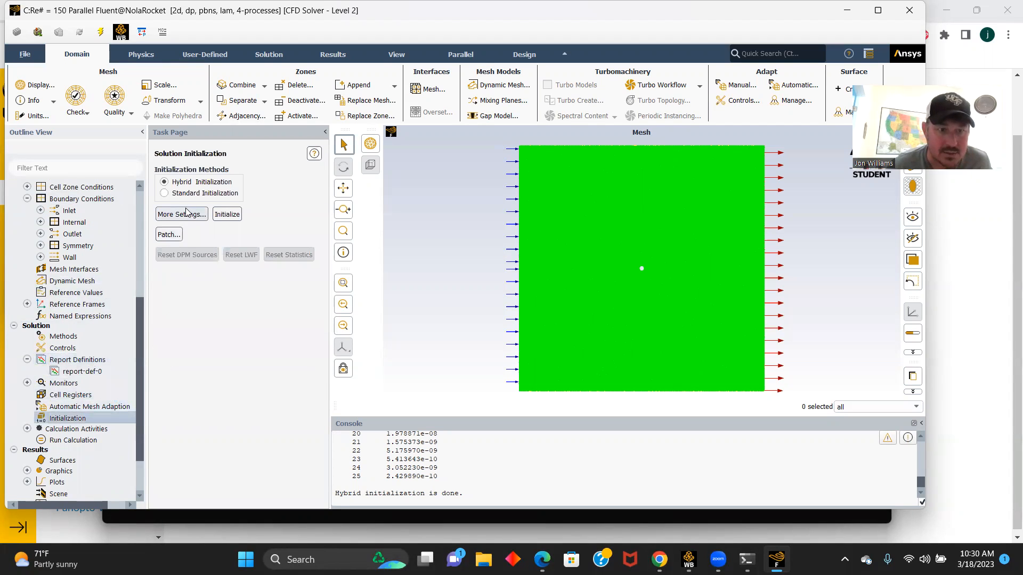
{"action": "left_click", "coordinate": [184, 215]}
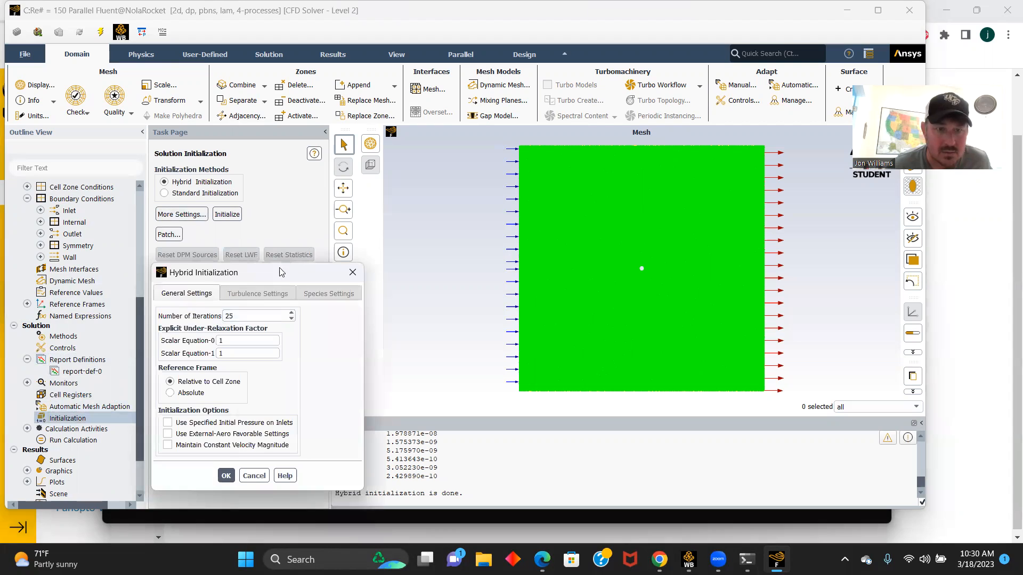
{"action": "left_click", "coordinate": [226, 477]}
{"action": "left_click", "coordinate": [229, 215]}
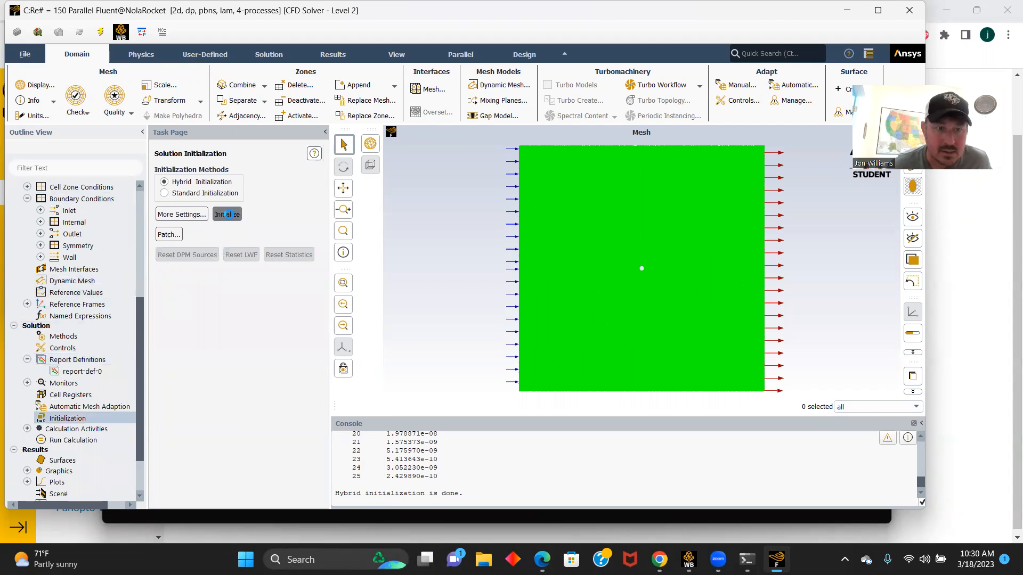
{"action": "left_click", "coordinate": [507, 282]}
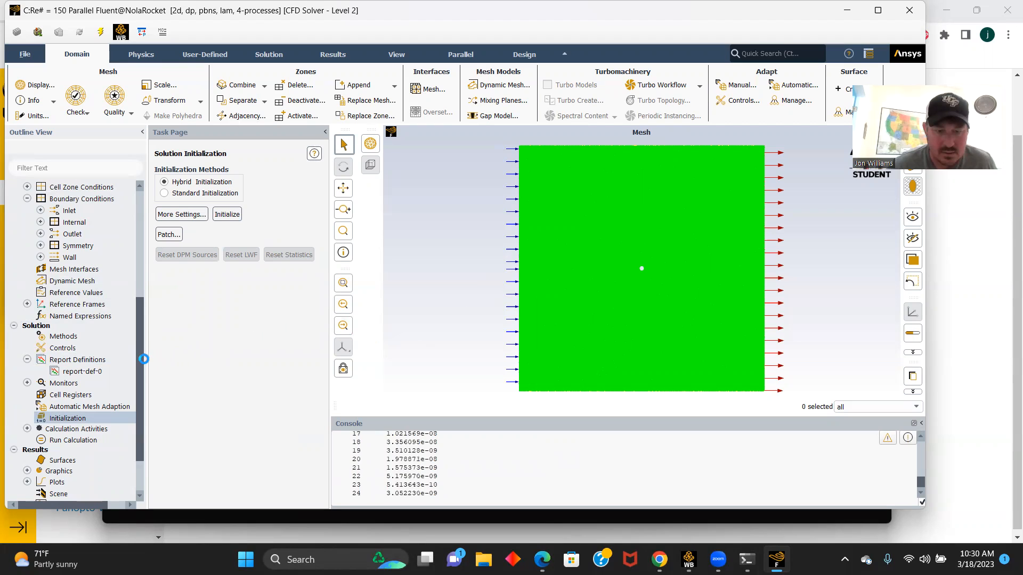
- Run the calculation for 100 iterations and dismiss the completion notice
{"action": "left_click", "coordinate": [77, 440]}
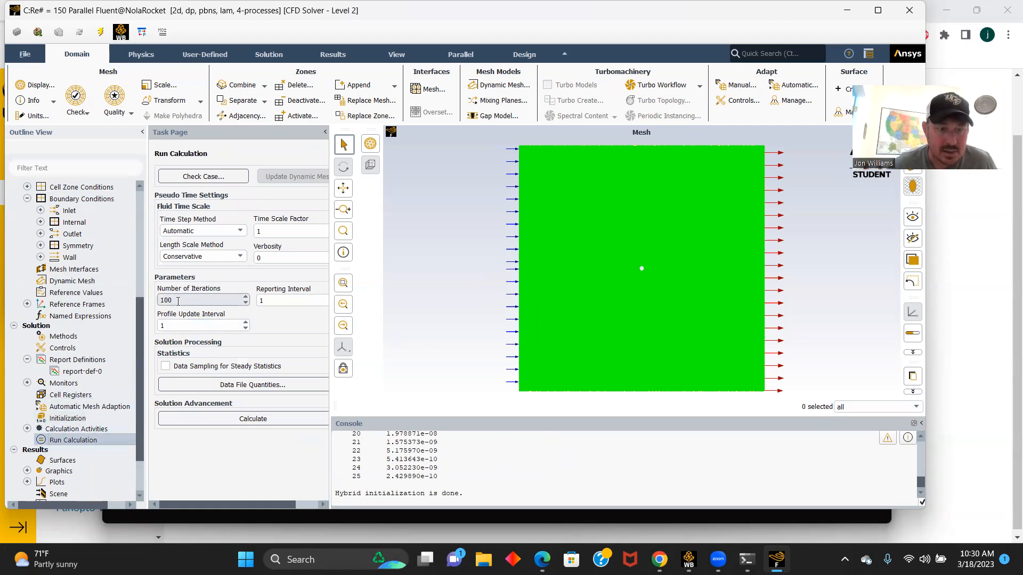
{"action": "left_click", "coordinate": [250, 421]}
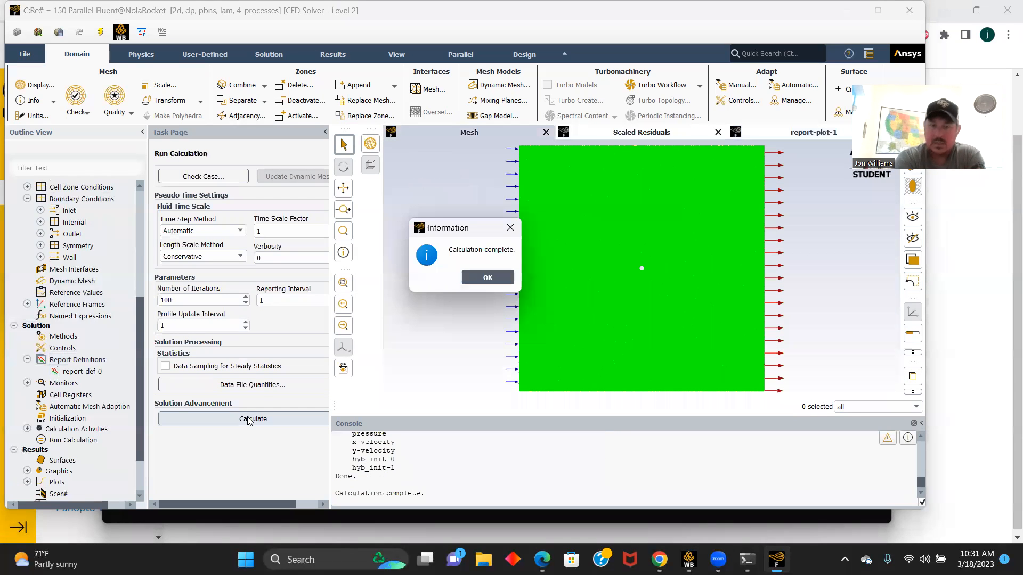
{"action": "left_click", "coordinate": [487, 277]}
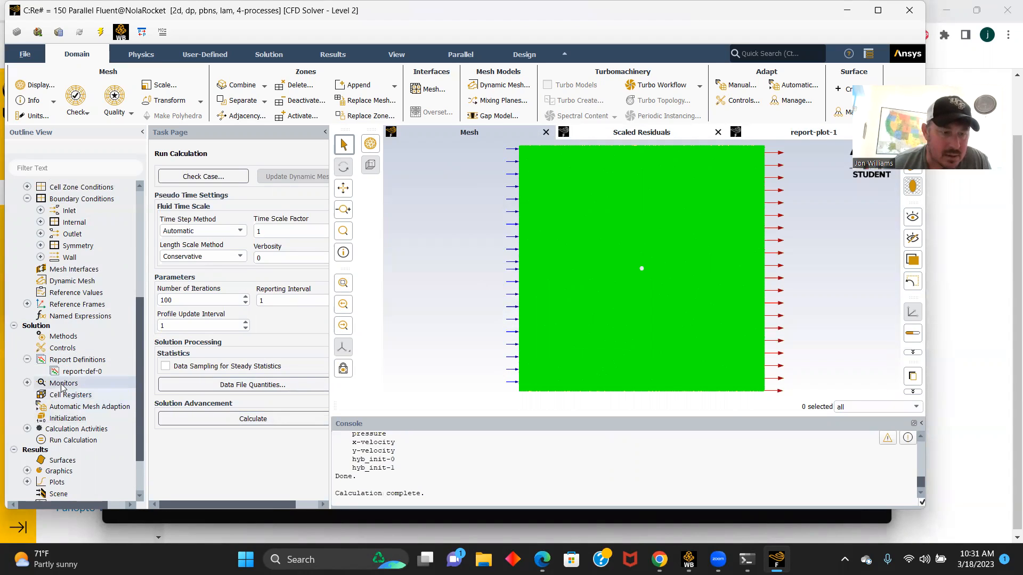
- Compute the wall's drag coefficient from report-def-0 and highlight the value in the console
{"action": "double_click", "coordinate": [81, 374]}
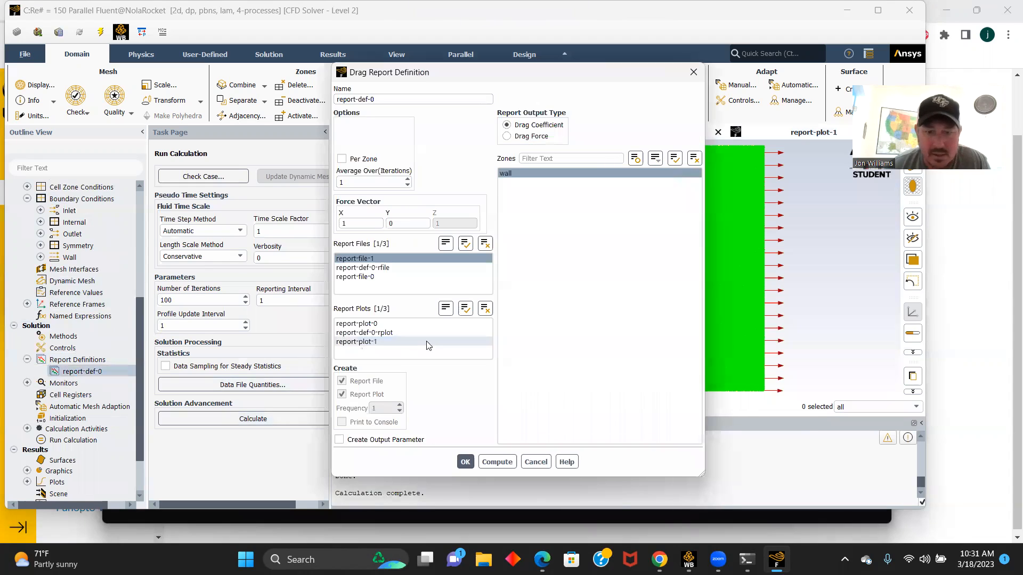
{"action": "left_click", "coordinate": [499, 462]}
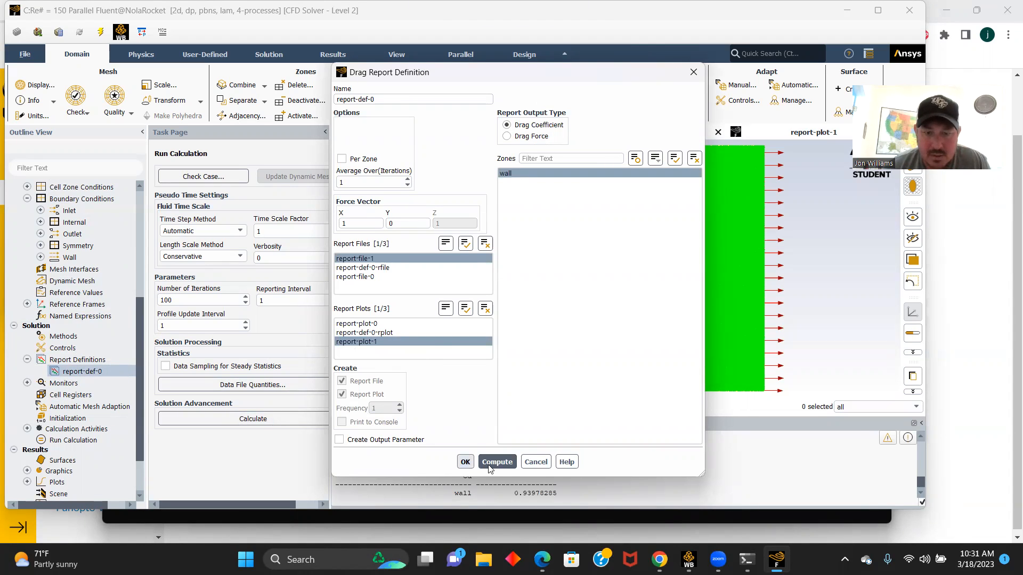
{"action": "left_click", "coordinate": [465, 462]}
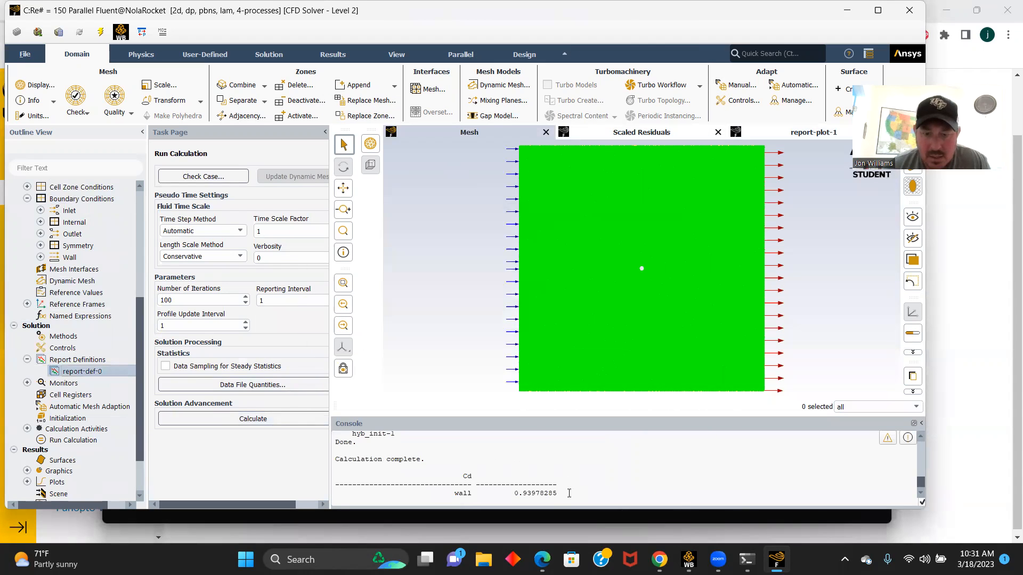
{"action": "left_click_drag", "start_coordinate": [558, 493], "coordinate": [515, 493]}
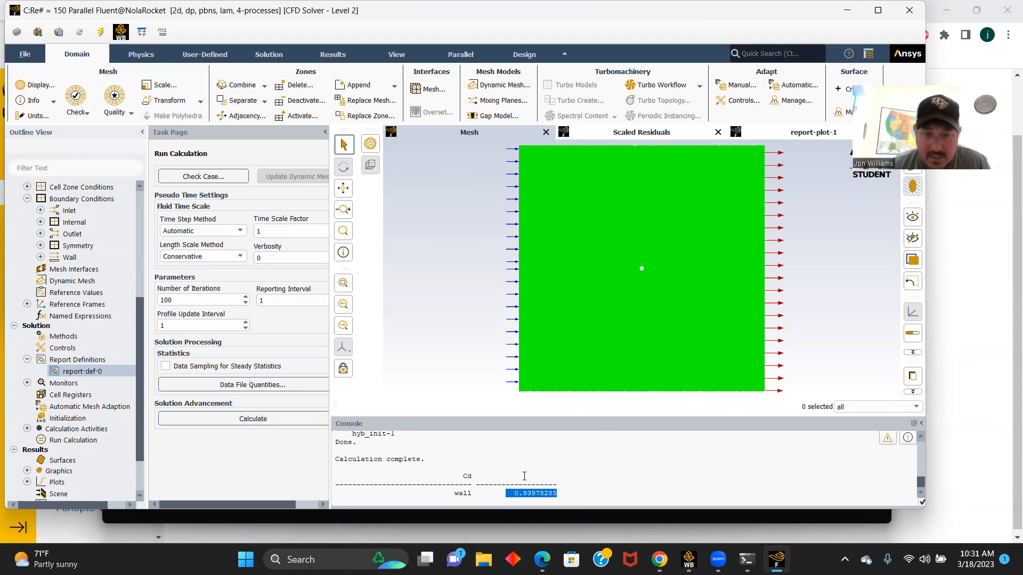
- Print the force report for the wall zone along direction vector X 1, Y 0 and highlight the net total force
{"action": "left_click_drag", "start_coordinate": [140, 414], "coordinate": [139, 480]}
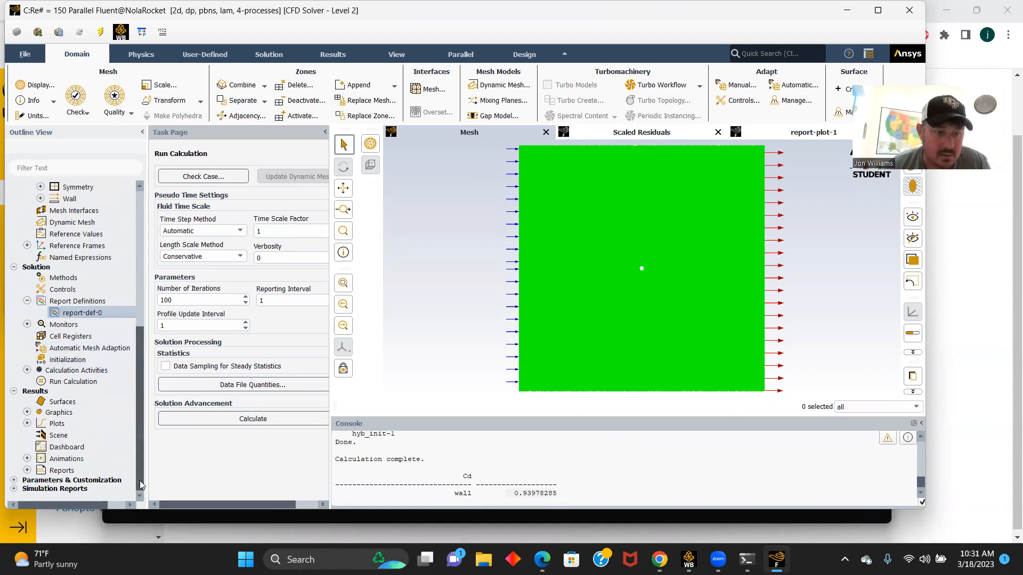
{"action": "left_click", "coordinate": [27, 470]}
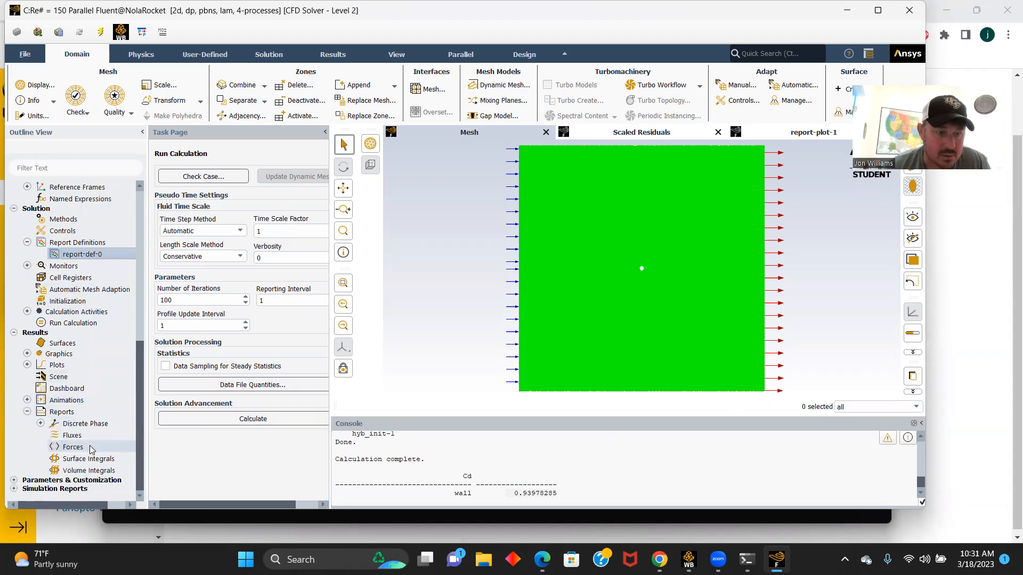
{"action": "left_click", "coordinate": [73, 449]}
{"action": "double_click", "coordinate": [73, 447]}
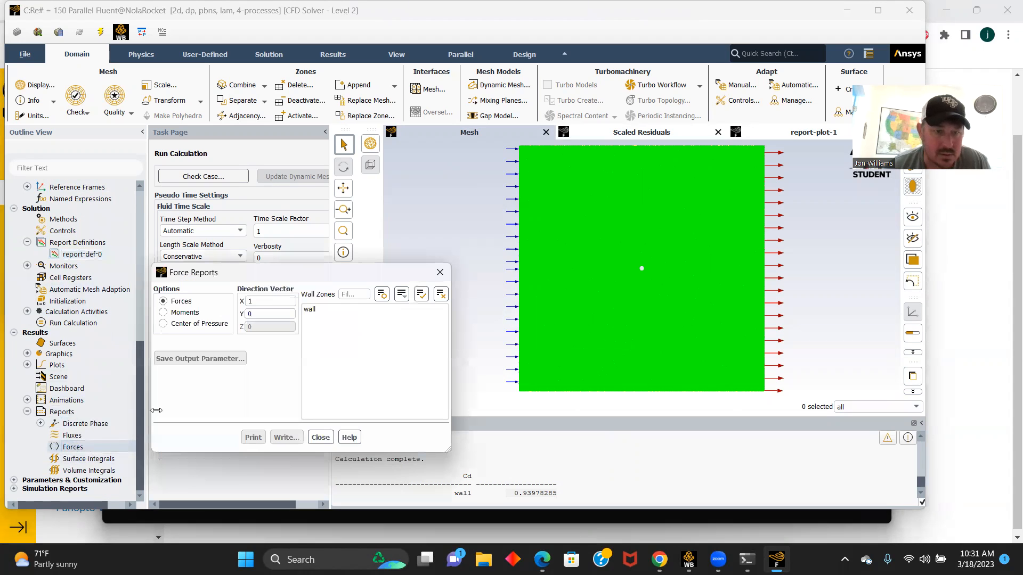
{"action": "left_click", "coordinate": [310, 309]}
{"action": "left_click", "coordinate": [253, 437]}
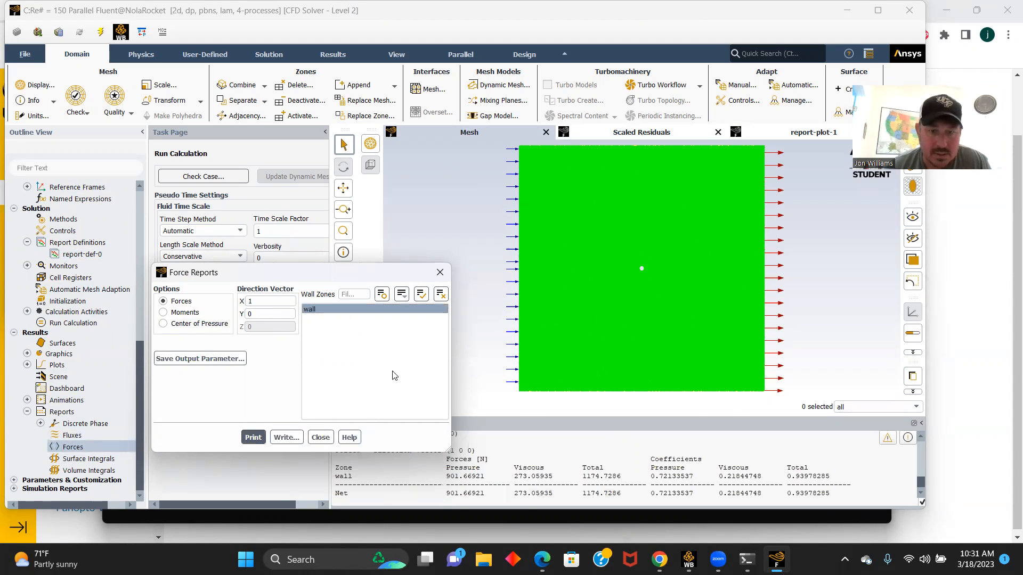
{"action": "left_click", "coordinate": [320, 438]}
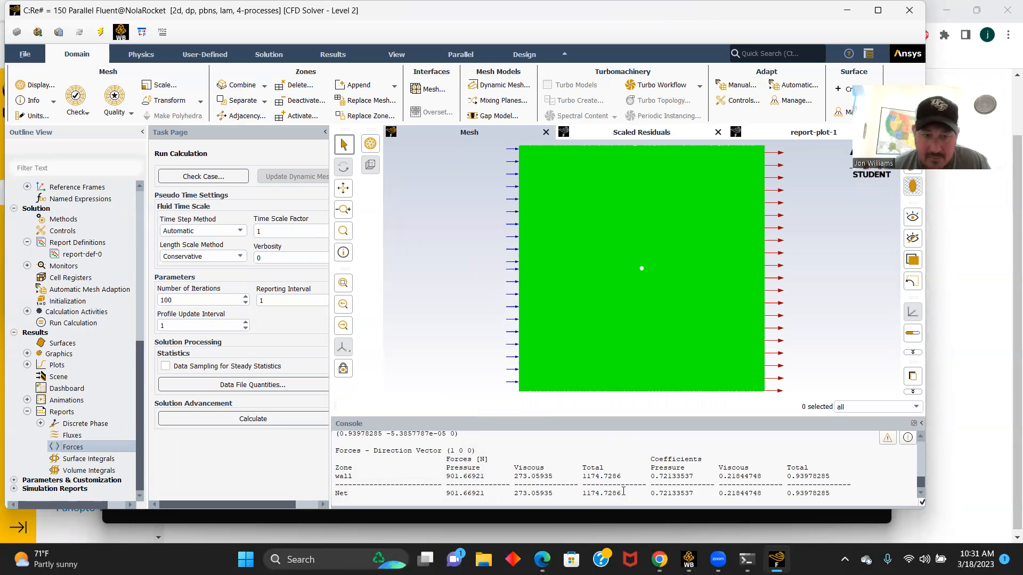
{"action": "left_click_drag", "start_coordinate": [622, 493], "coordinate": [574, 491]}
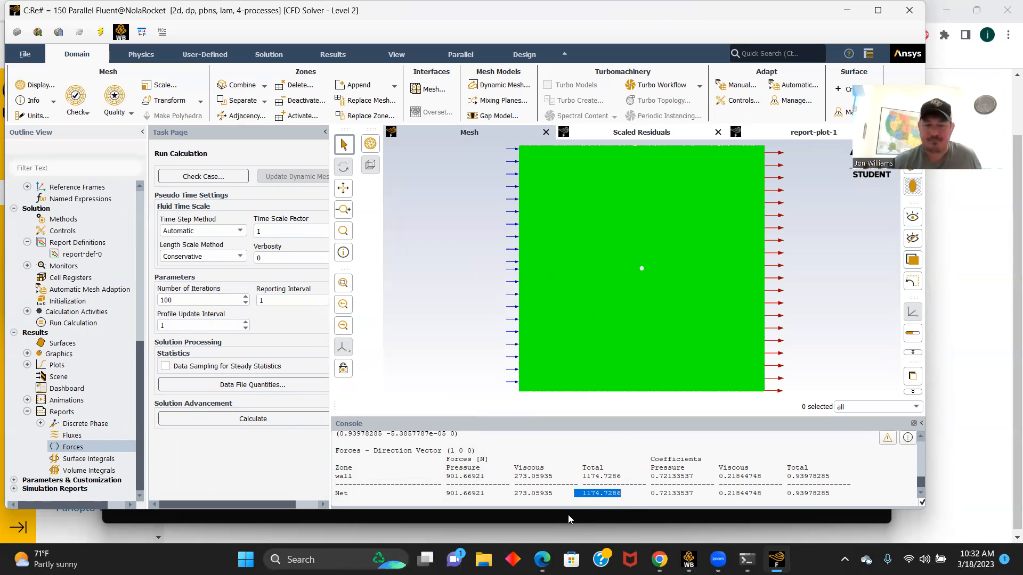
- Quit Fluent, switch to Workbench and open the results of the Re# = 150 system in CFD-Post
{"action": "left_click", "coordinate": [908, 13]}
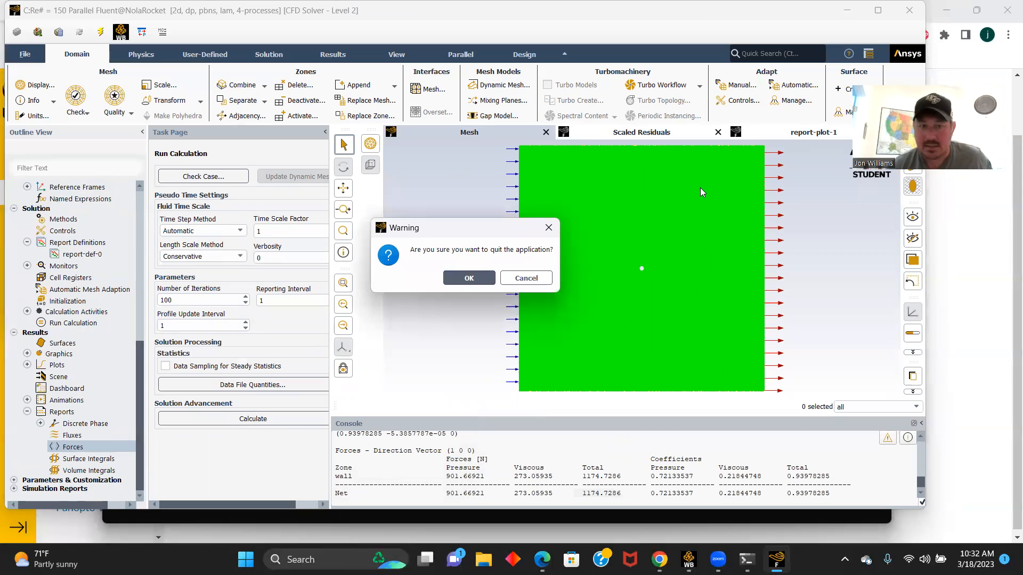
{"action": "left_click", "coordinate": [469, 278]}
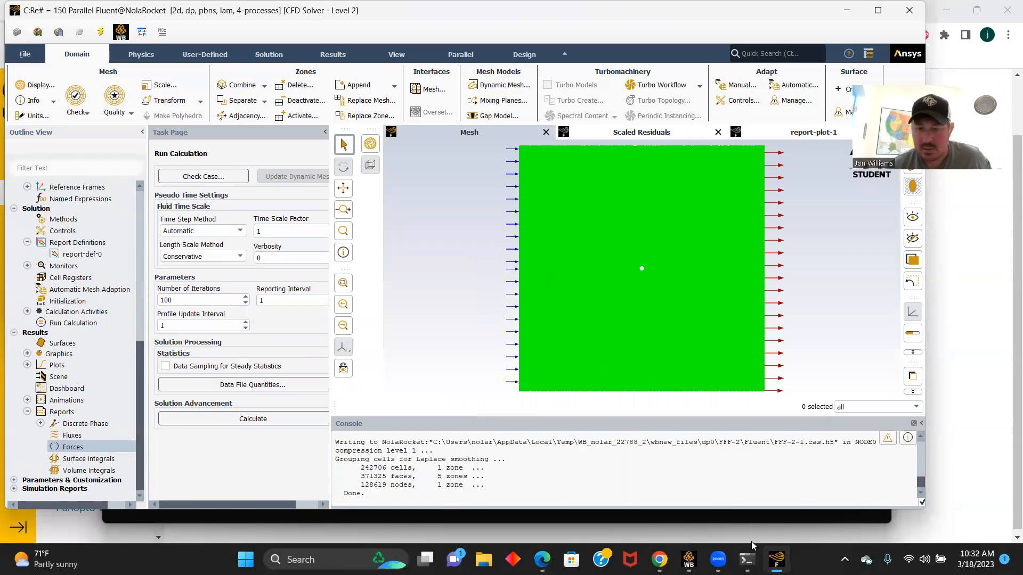
{"action": "mouse_move", "coordinate": [689, 559]}
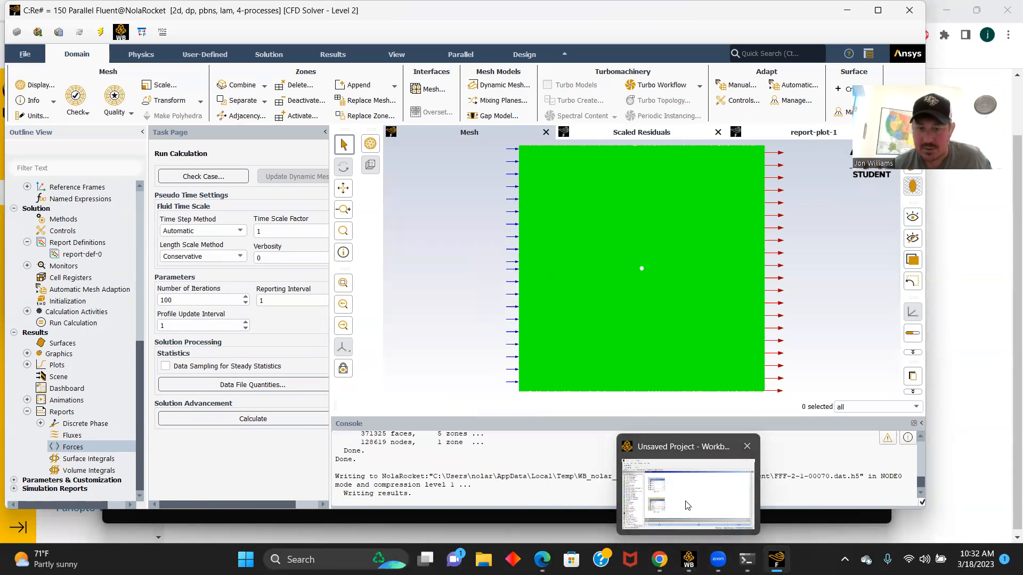
{"action": "left_click", "coordinate": [688, 505]}
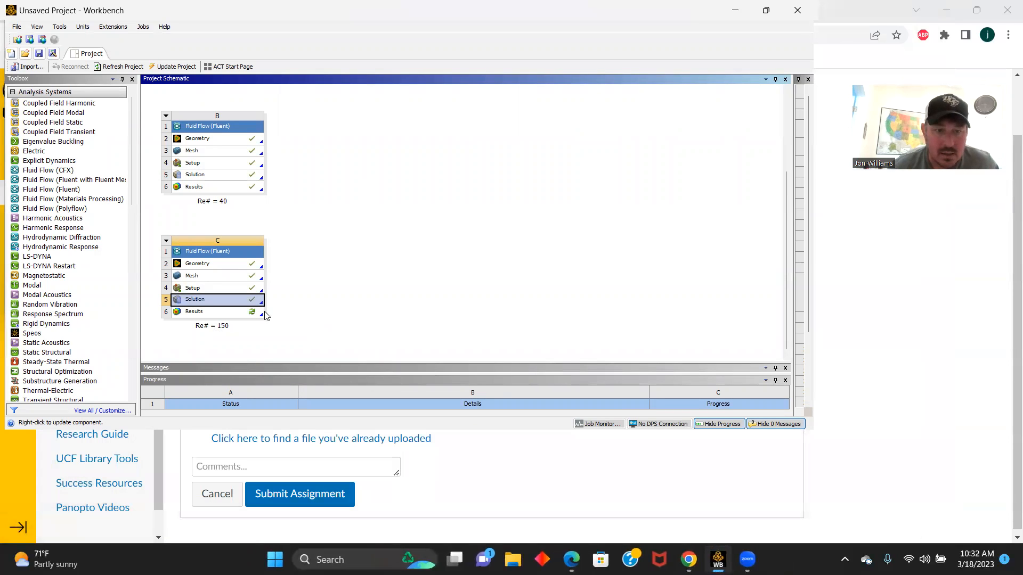
{"action": "double_click", "coordinate": [194, 311]}
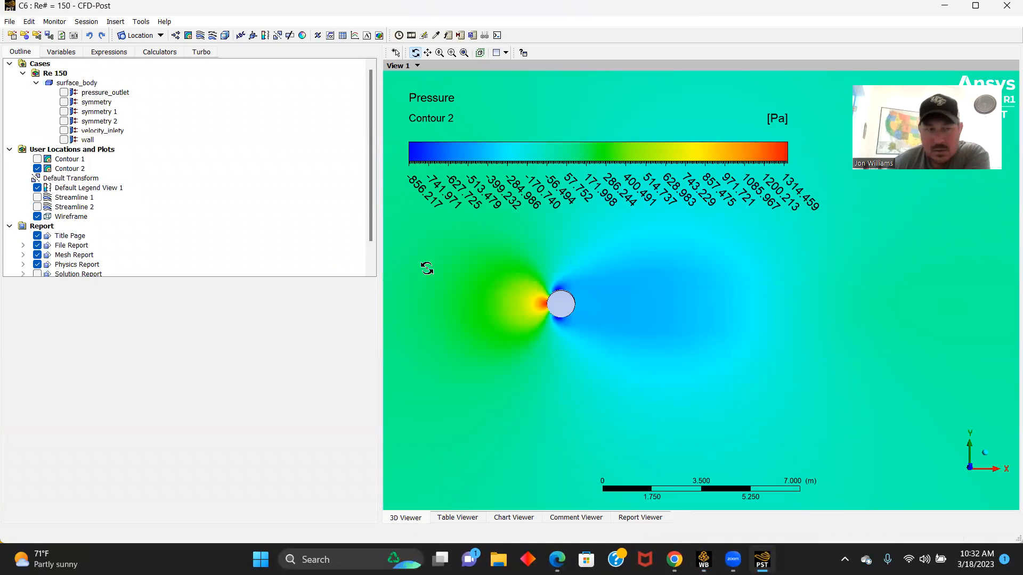
- Hide Contour 2 and create a velocity streamline plot starting from velocity_inlety with 500 equally spaced points
{"action": "left_click", "coordinate": [37, 169]}
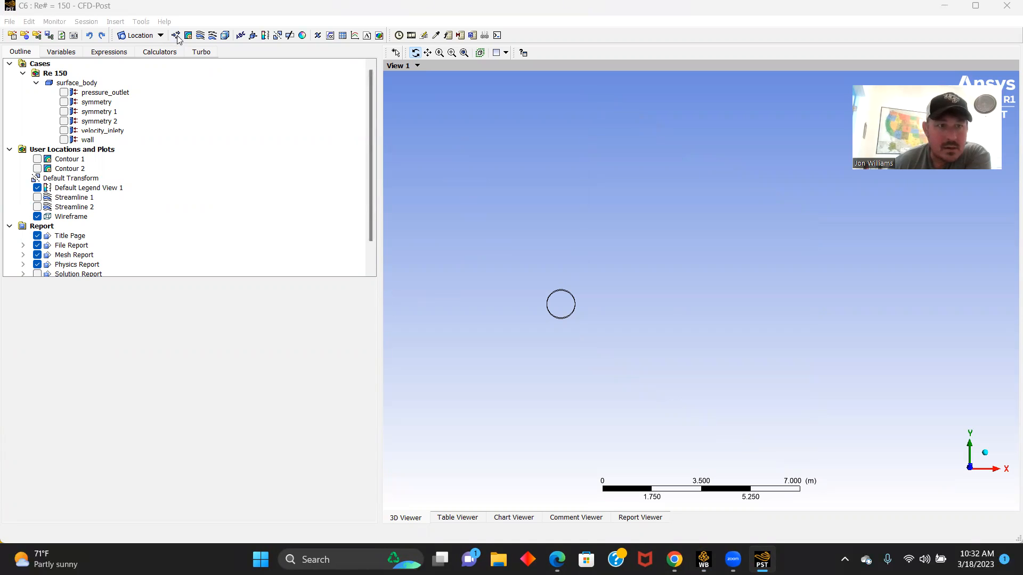
{"action": "left_click", "coordinate": [200, 35]}
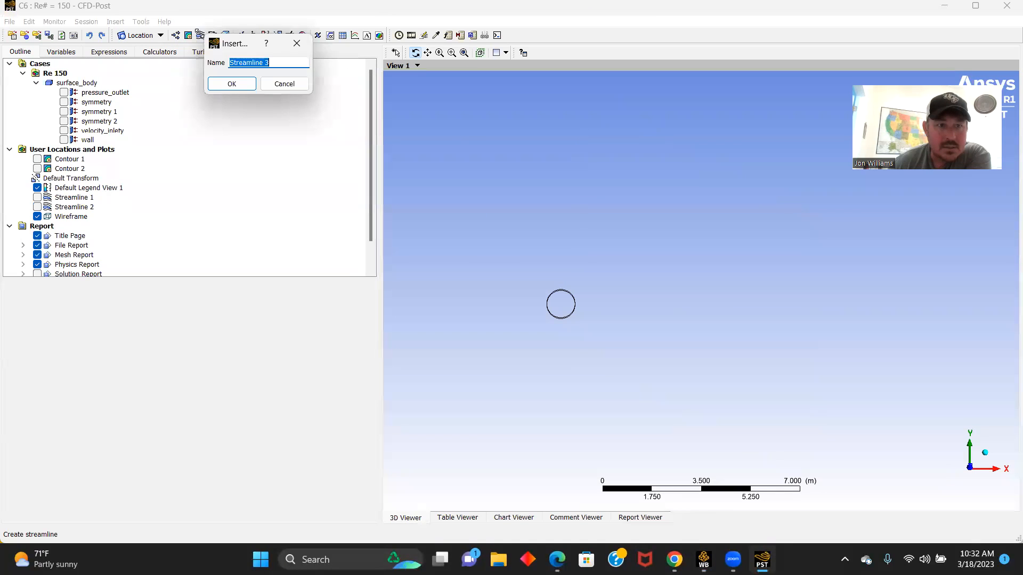
{"action": "left_click", "coordinate": [232, 85]}
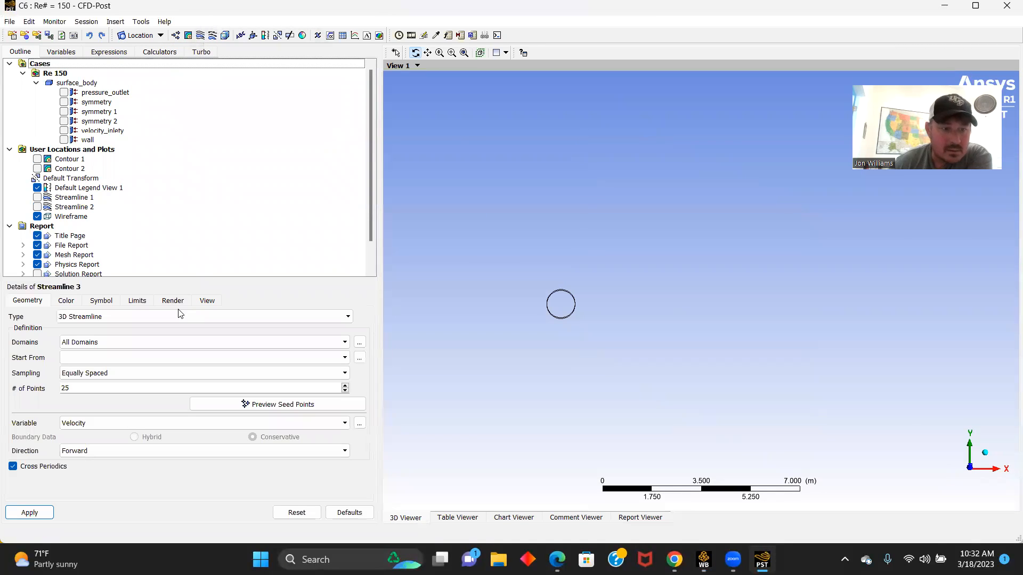
{"action": "left_click", "coordinate": [345, 358]}
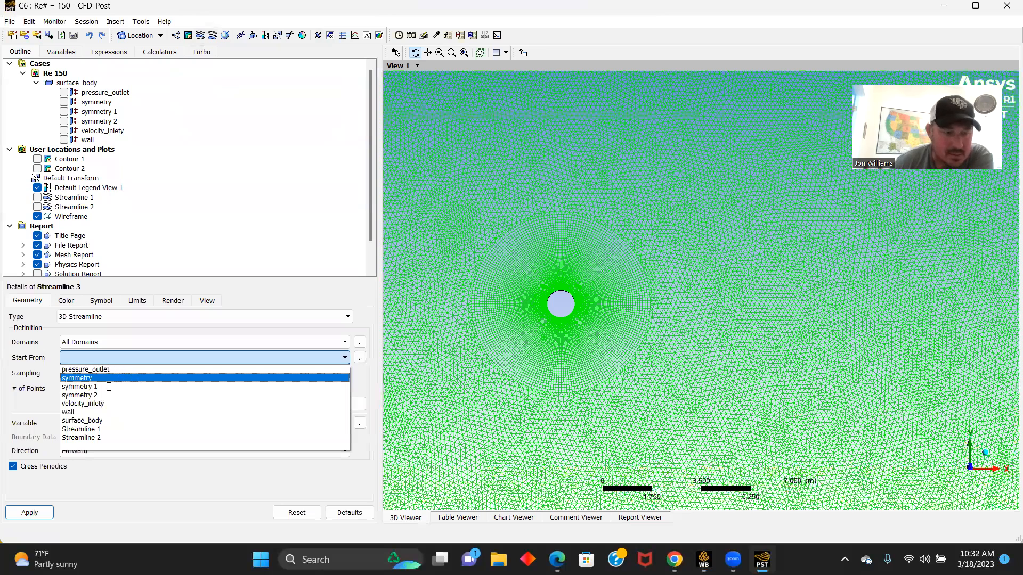
{"action": "left_click", "coordinate": [85, 403]}
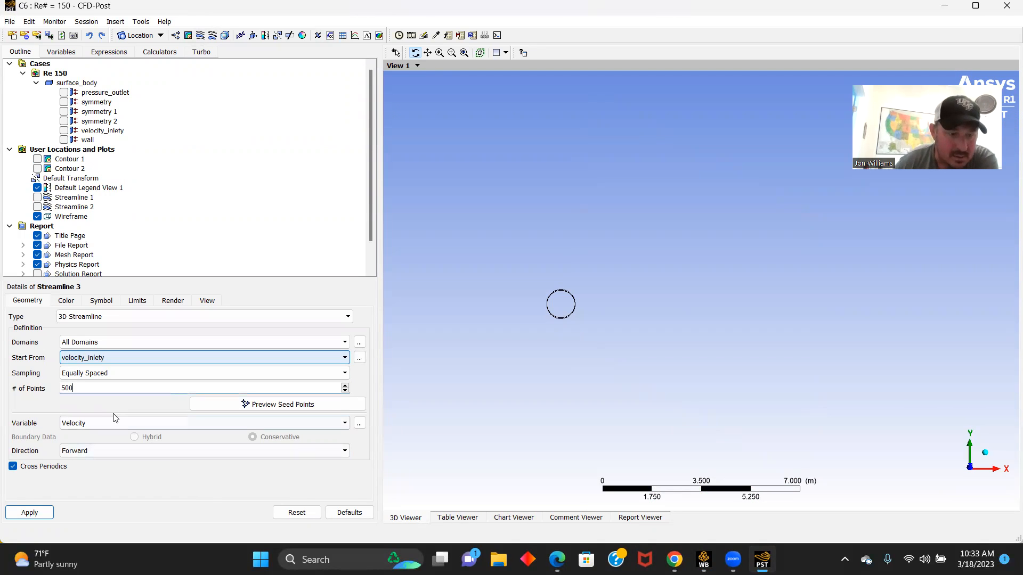
{"action": "left_click", "coordinate": [30, 514]}
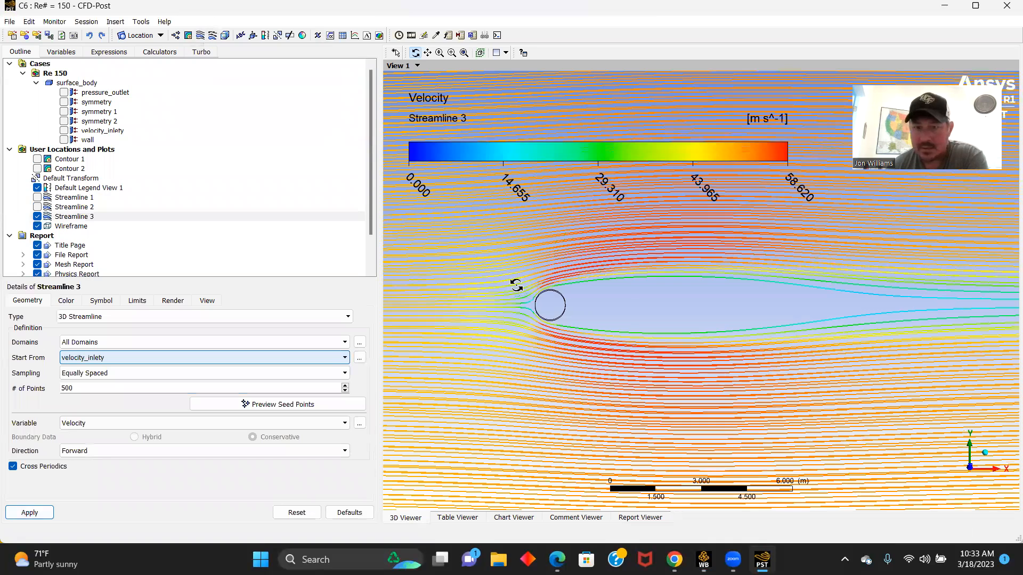
{"action": "scroll", "coordinate": [512, 288], "scroll_direction": "down", "scroll_amount": 3}
{"action": "scroll", "coordinate": [598, 287], "scroll_direction": "down", "scroll_amount": 2}
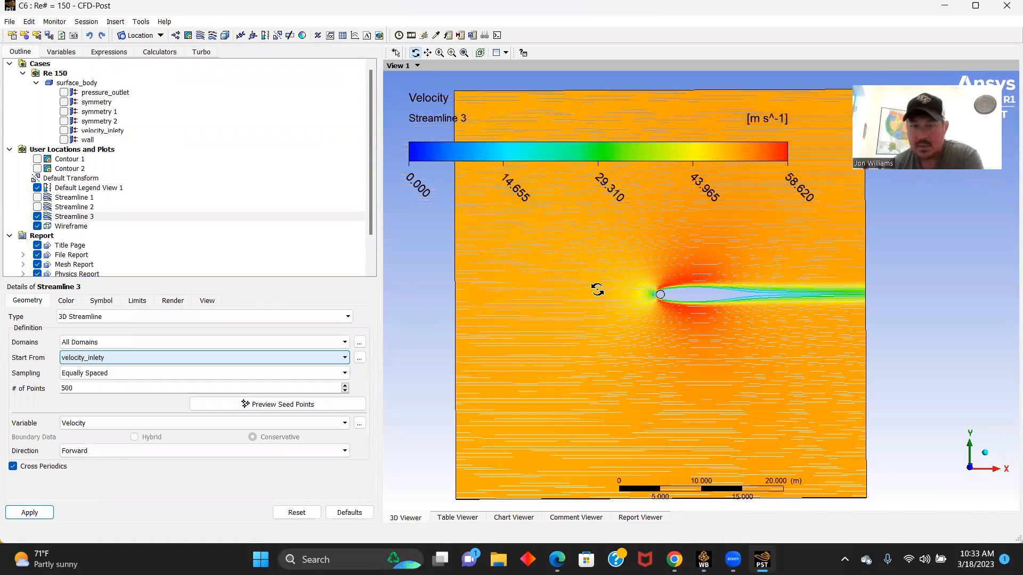
- Examine the velocity streamlines close up around the circle and along its wake
{"action": "scroll", "coordinate": [616, 289], "scroll_direction": "down", "scroll_amount": 2}
{"action": "scroll", "coordinate": [737, 323], "scroll_direction": "up", "scroll_amount": 1}
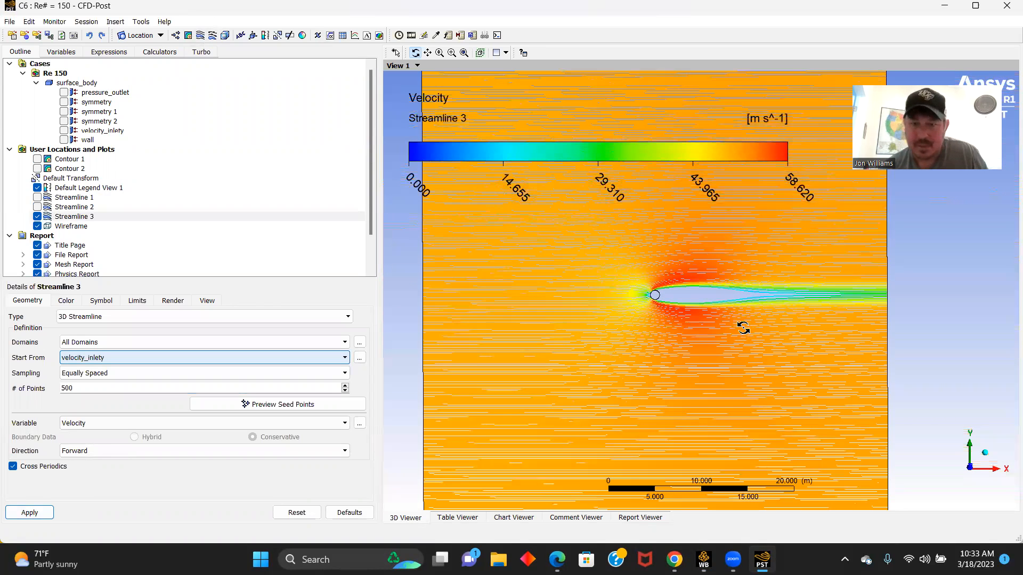
{"action": "scroll", "coordinate": [708, 309], "scroll_direction": "up", "scroll_amount": 1}
{"action": "middle_click_drag", "start_coordinate": [691, 281], "coordinate": [670, 279]}
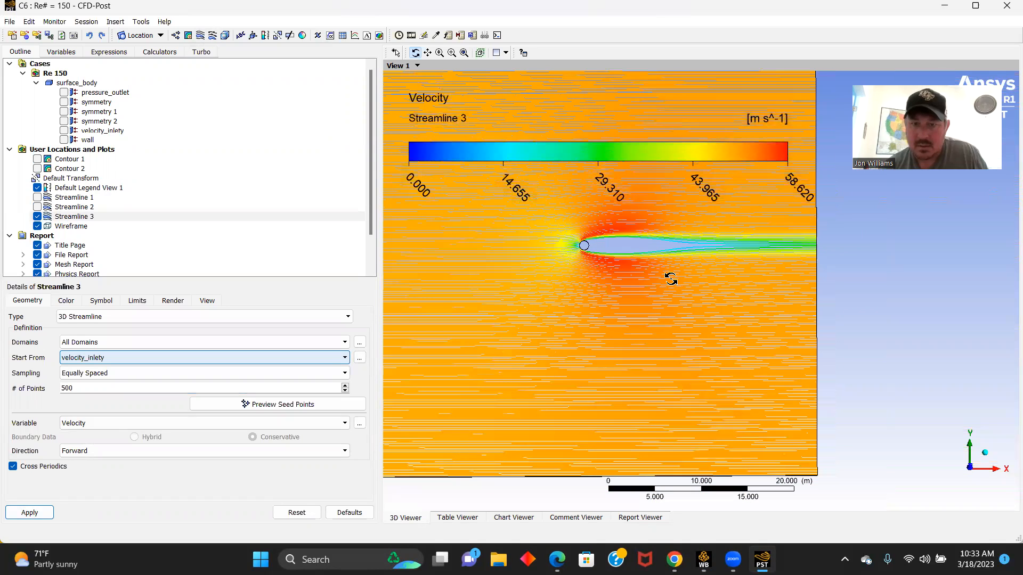
{"action": "scroll", "coordinate": [670, 279], "scroll_direction": "up", "scroll_amount": 1}
{"action": "scroll", "coordinate": [672, 293], "scroll_direction": "up", "scroll_amount": 1}
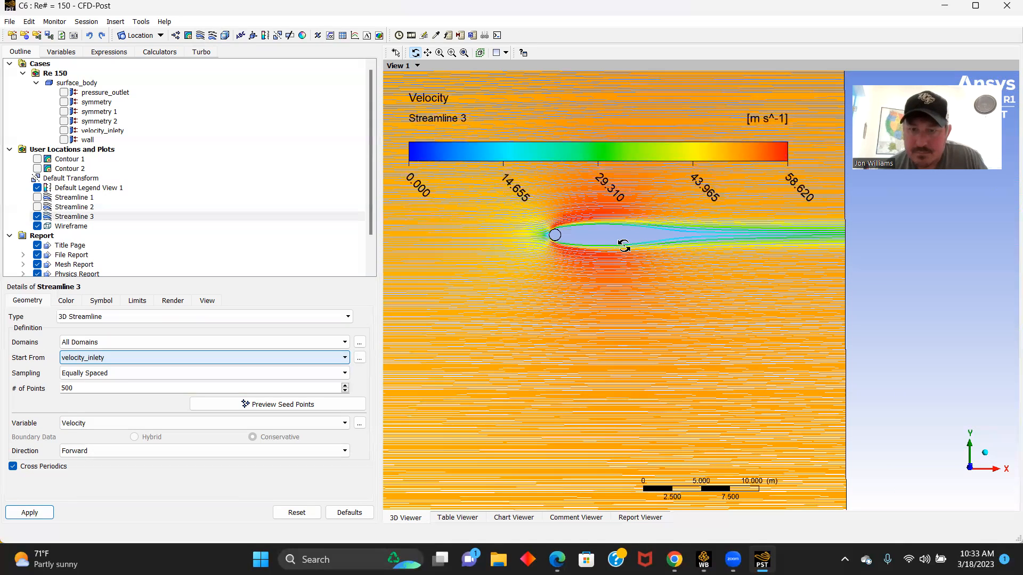
- Hide Streamline 3 and create a velocity contour plot on symmetry 1 with 500 contours
{"action": "left_click", "coordinate": [37, 216]}
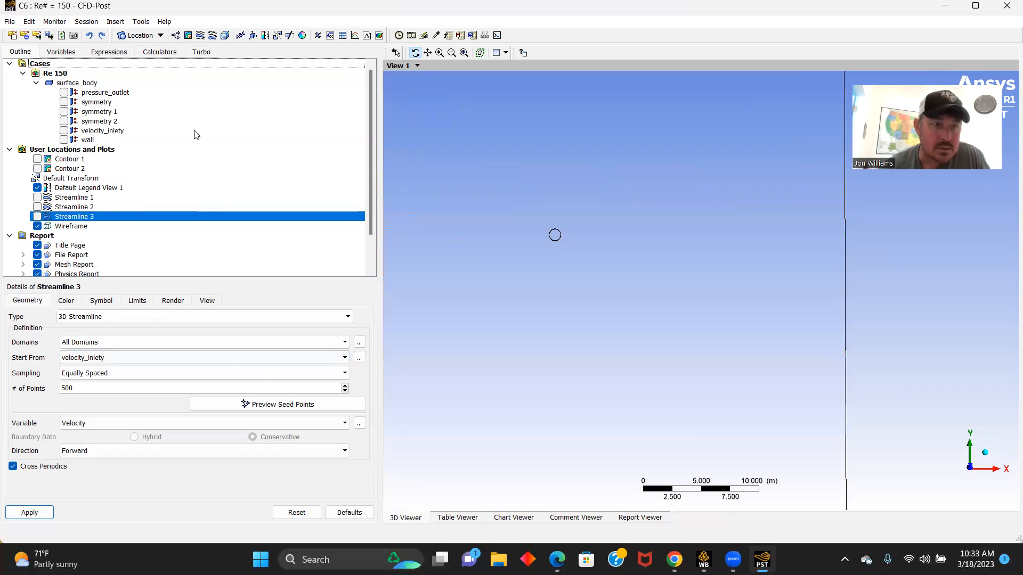
{"action": "left_click", "coordinate": [188, 35]}
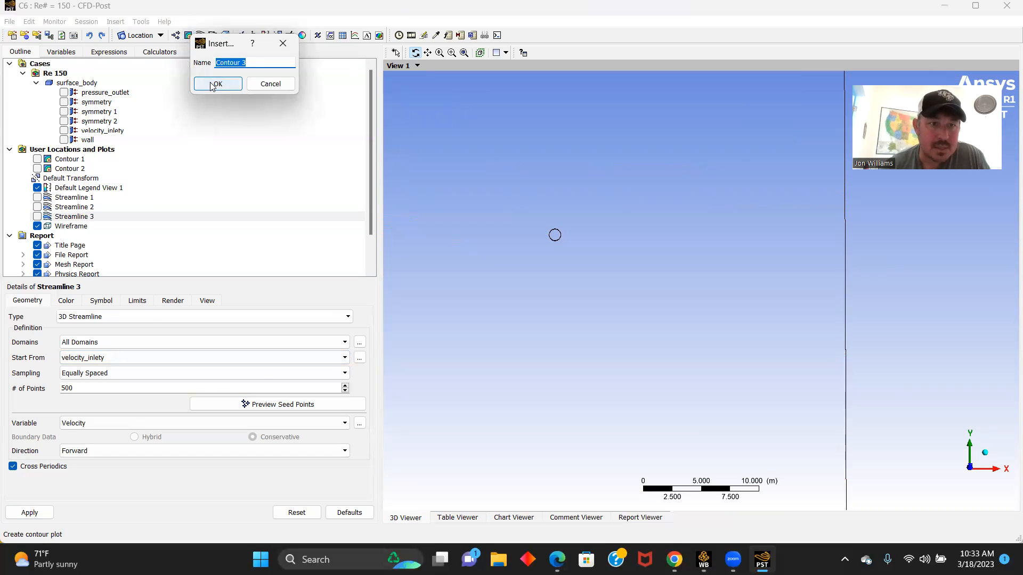
{"action": "left_click", "coordinate": [209, 87]}
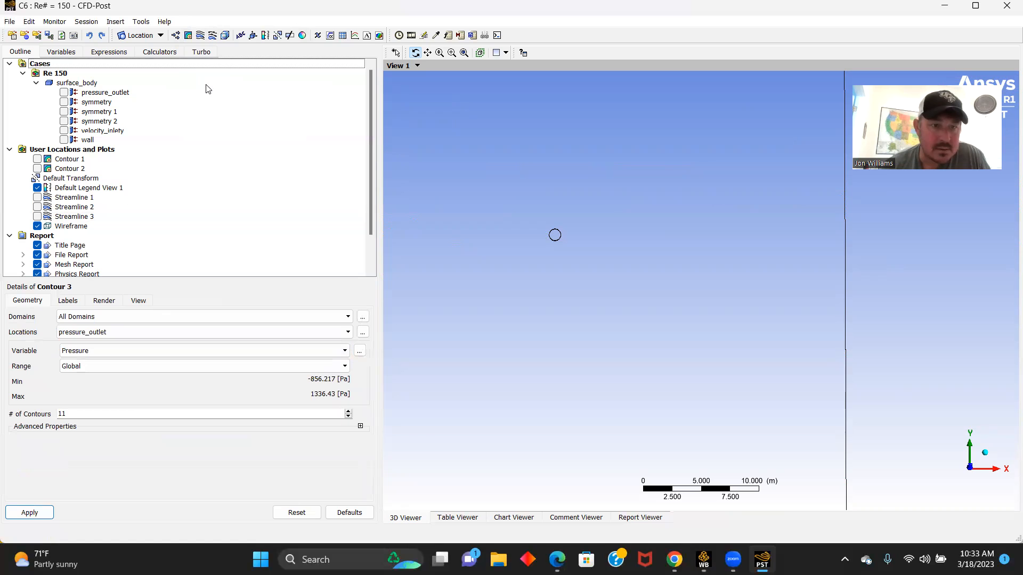
{"action": "left_click", "coordinate": [310, 352]}
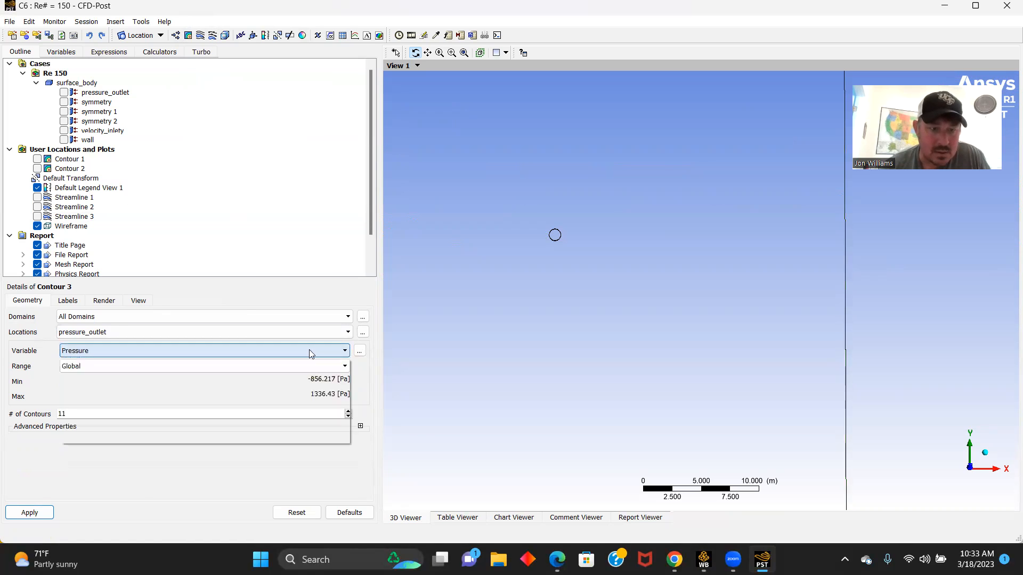
{"action": "left_click", "coordinate": [84, 389]}
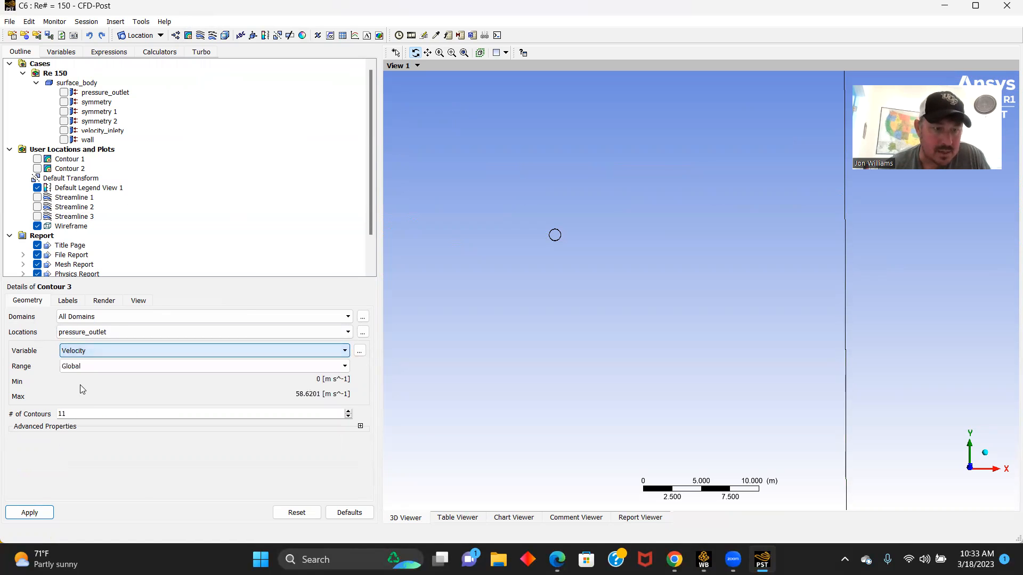
{"action": "left_click", "coordinate": [100, 333]}
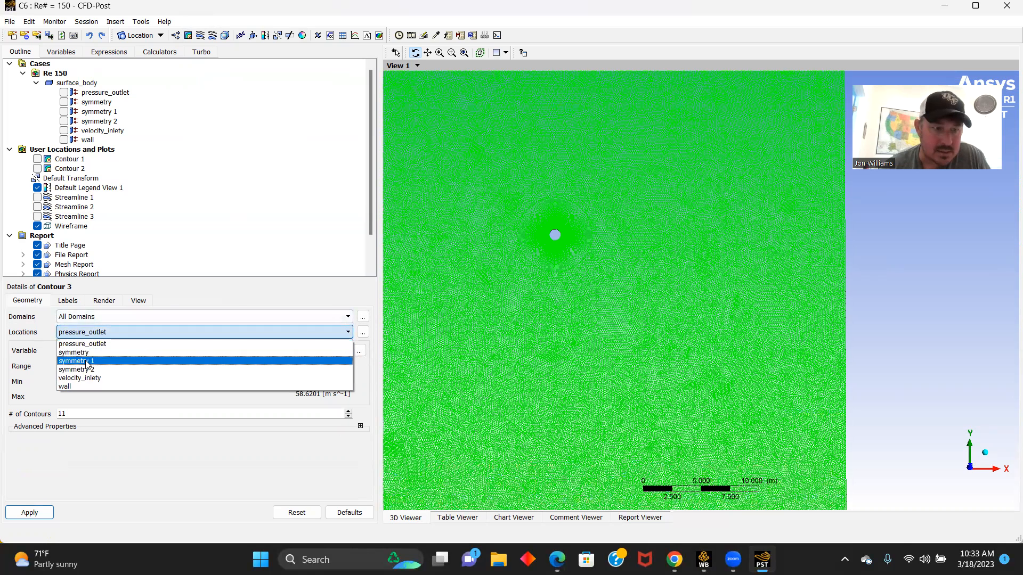
{"action": "double_click", "coordinate": [94, 414]}
{"action": "type", "text": "500"}
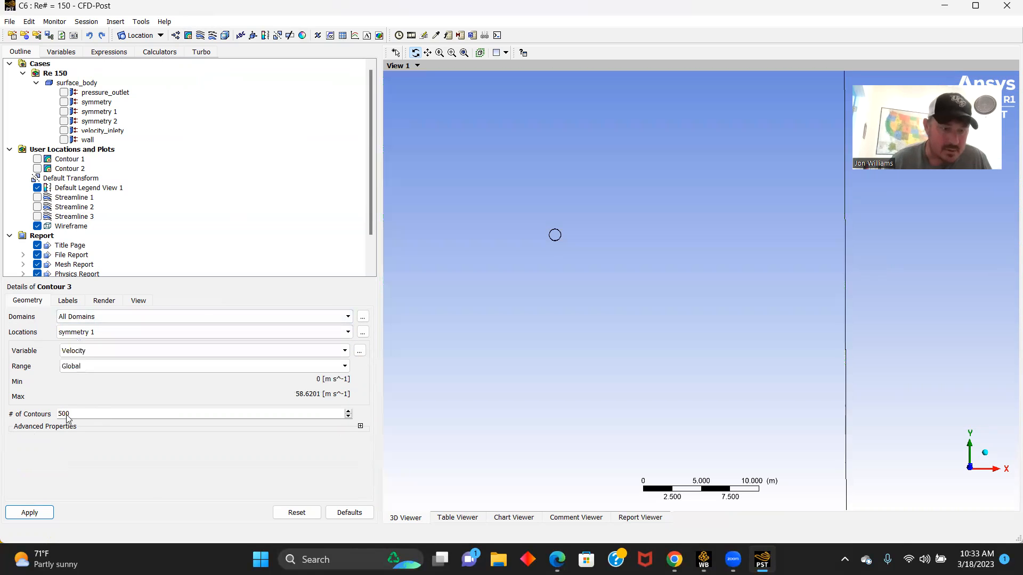
{"action": "left_click", "coordinate": [30, 512]}
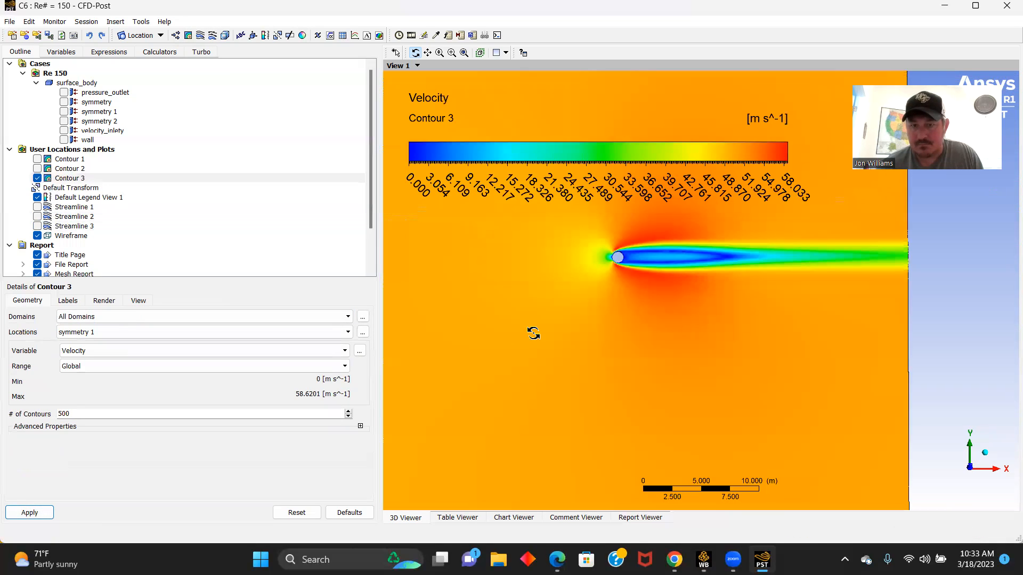
- Switch the variable of Contour 3 to Pressure and update the plot around the circle
{"action": "scroll", "coordinate": [533, 270], "scroll_direction": "up", "scroll_amount": 4}
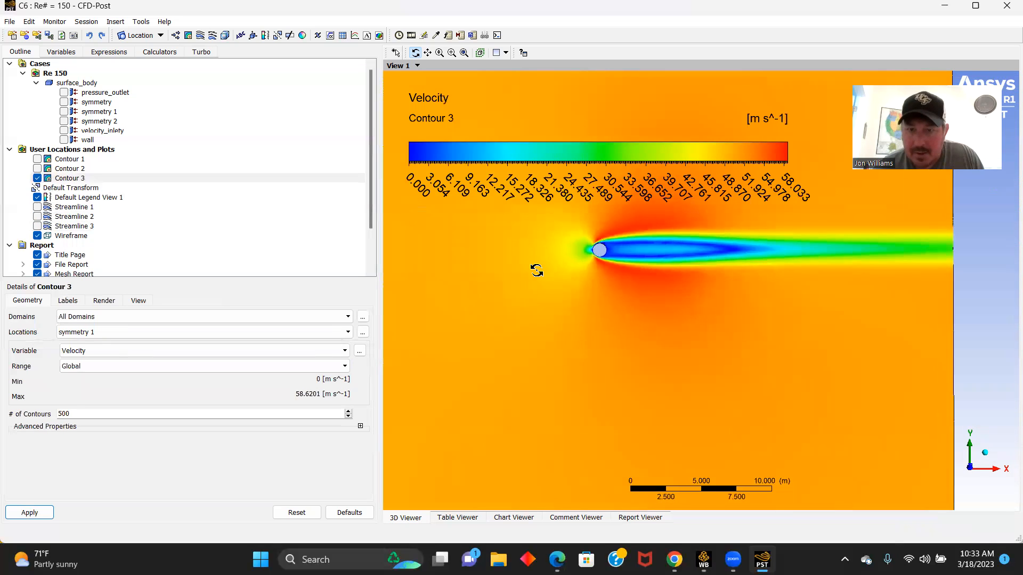
{"action": "scroll", "coordinate": [536, 269], "scroll_direction": "up", "scroll_amount": 1}
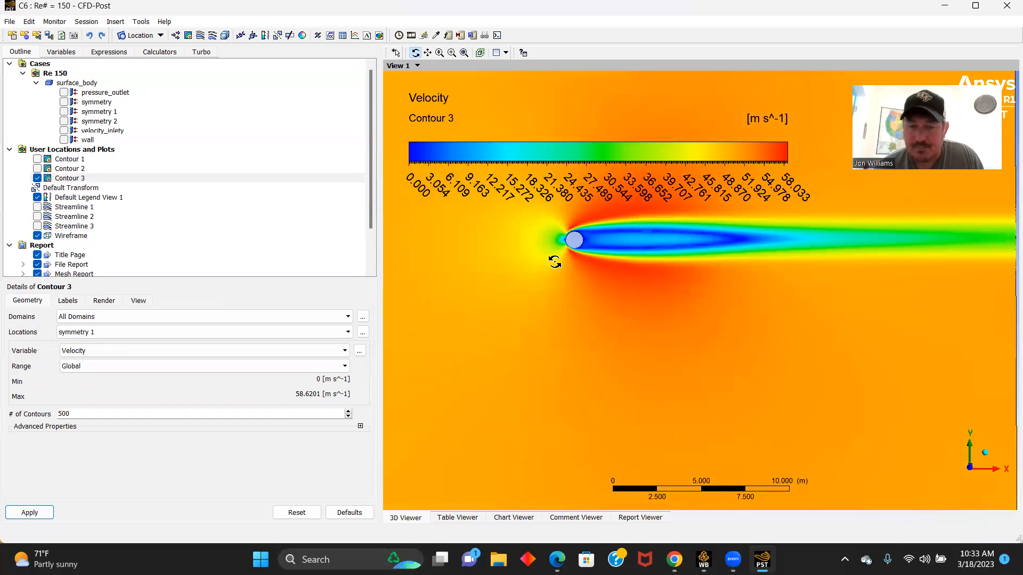
{"action": "scroll", "coordinate": [552, 261], "scroll_direction": "down", "scroll_amount": 3}
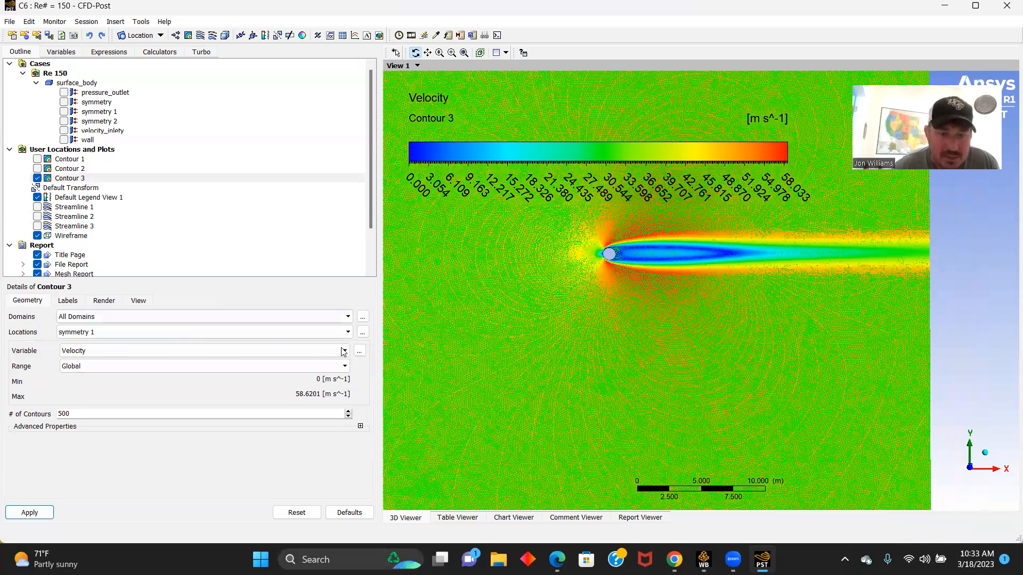
{"action": "left_click", "coordinate": [254, 356]}
{"action": "left_click", "coordinate": [88, 378]}
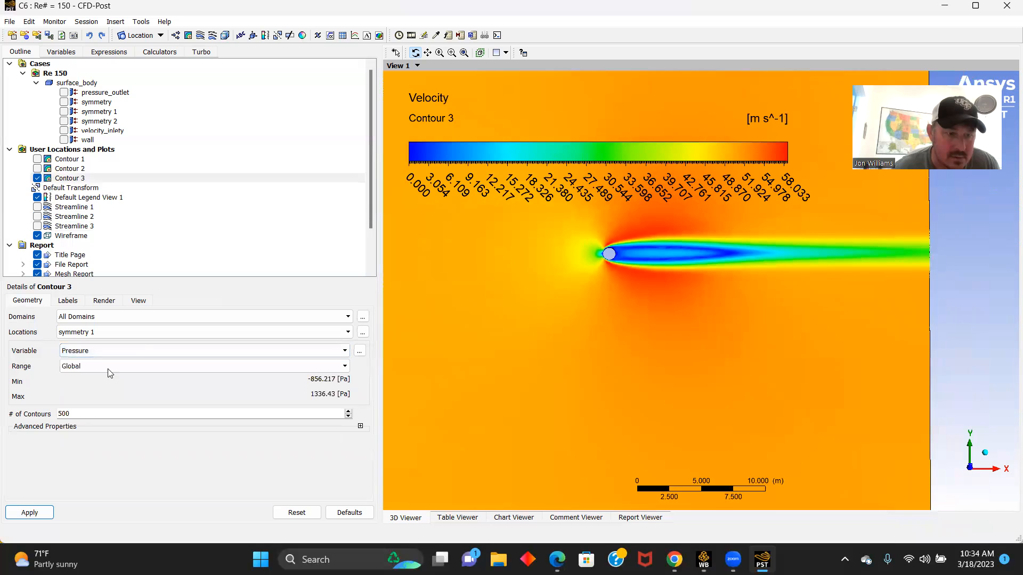
{"action": "left_click", "coordinate": [33, 514]}
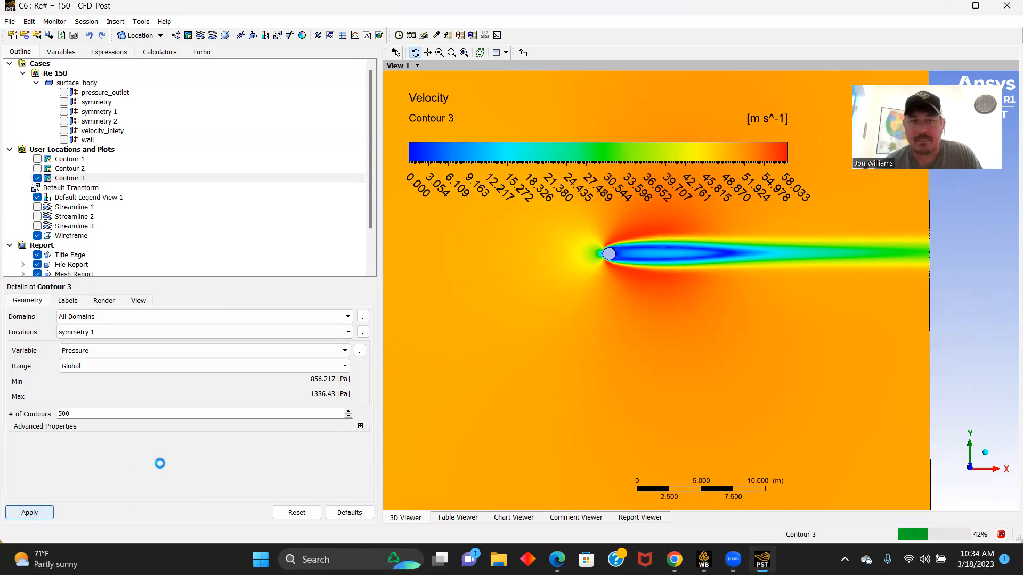
{"action": "scroll", "coordinate": [610, 321], "scroll_direction": "up", "scroll_amount": 3}
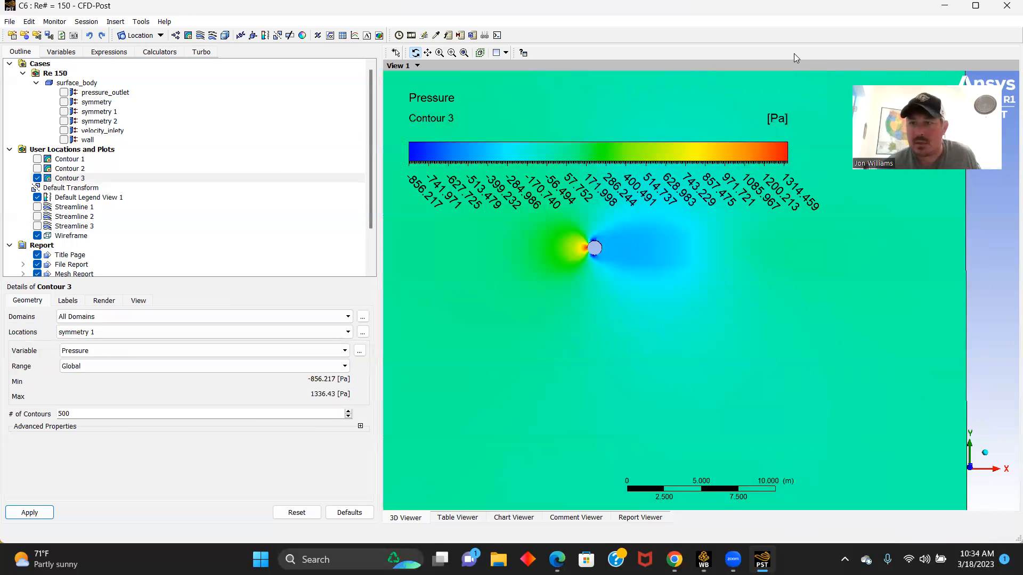
- Close CFD-Post, return to Workbench and duplicate the Re# = 0.5 Fluent system
{"action": "left_click", "coordinate": [1006, 4]}
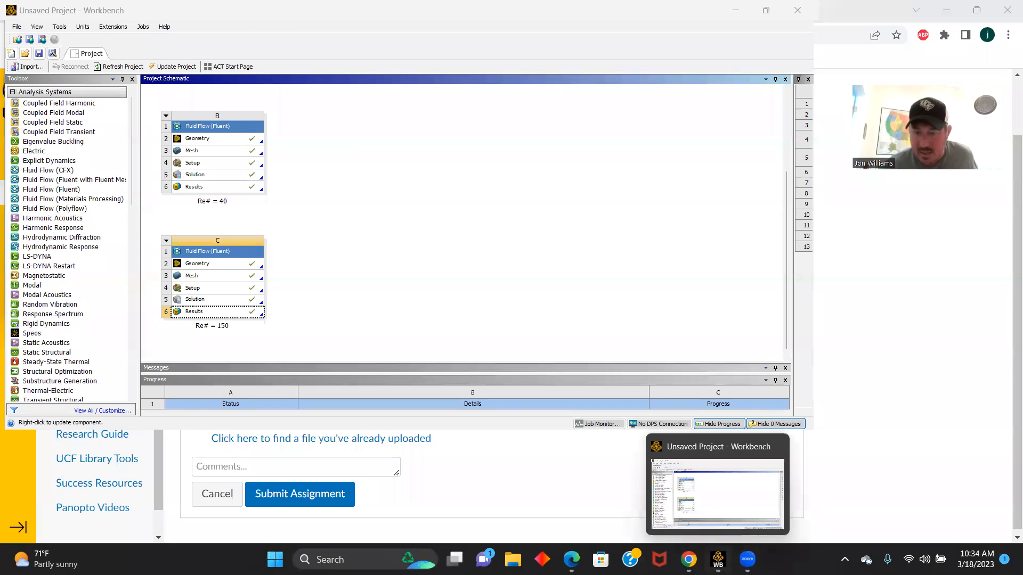
{"action": "left_click", "coordinate": [718, 560]}
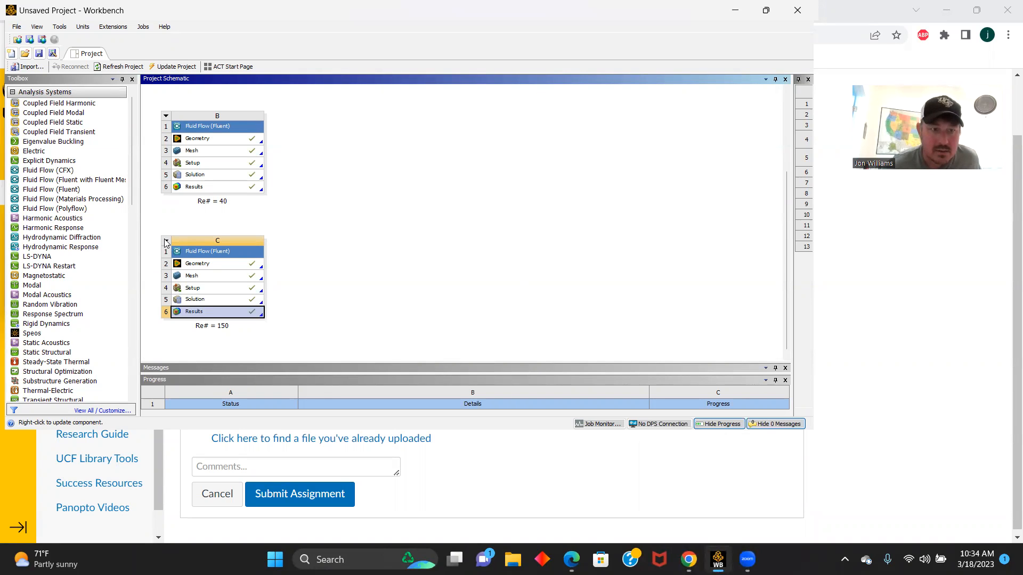
{"action": "scroll", "coordinate": [269, 233], "scroll_direction": "down", "scroll_amount": 3}
{"action": "scroll", "coordinate": [269, 233], "scroll_direction": "down", "scroll_amount": 1}
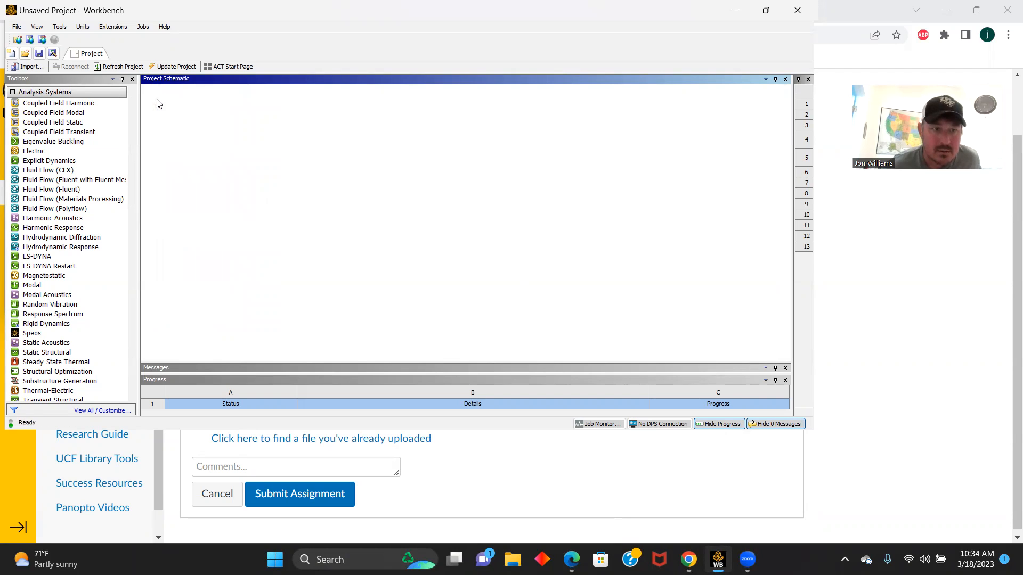
{"action": "left_click", "coordinate": [157, 101]}
{"action": "left_click", "coordinate": [188, 139]}
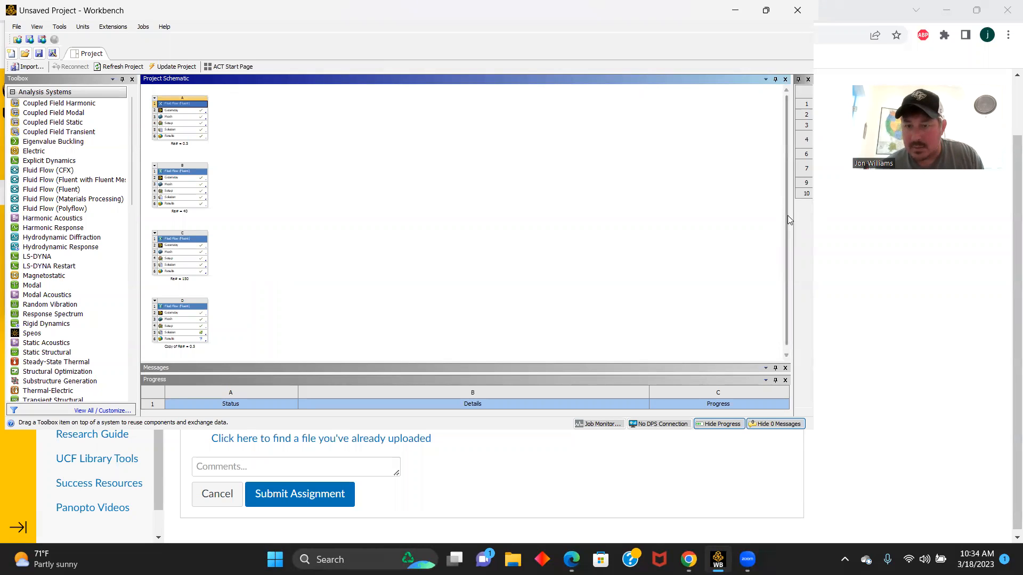
- Open the solution of the Copy of Re# = 0.5 system in Fluent
{"action": "left_click_drag", "start_coordinate": [786, 215], "coordinate": [790, 239]}
{"action": "scroll", "coordinate": [315, 277], "scroll_direction": "up", "scroll_amount": 3, "text": "ctrl"}
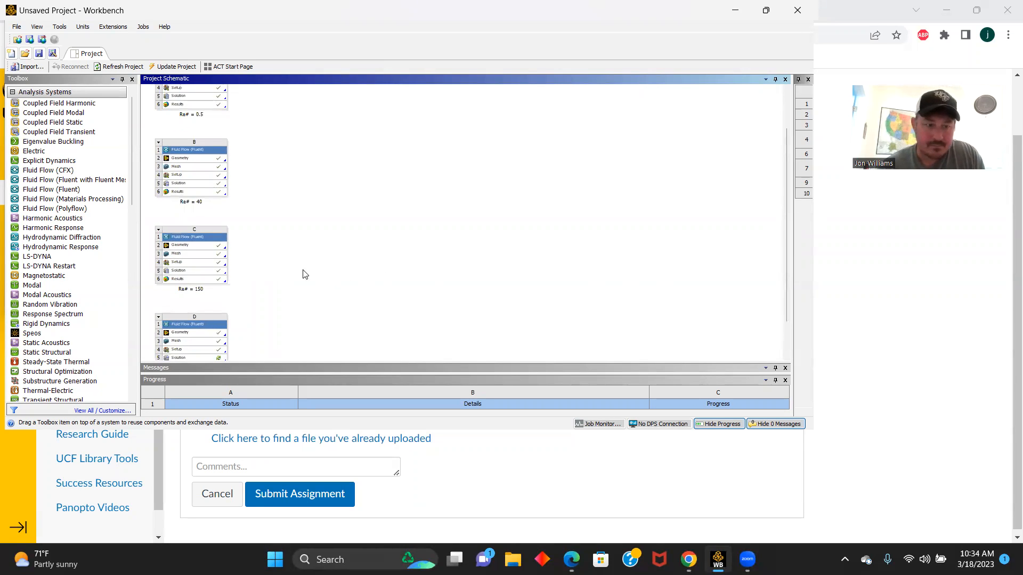
{"action": "scroll", "coordinate": [246, 322], "scroll_direction": "down", "scroll_amount": 1}
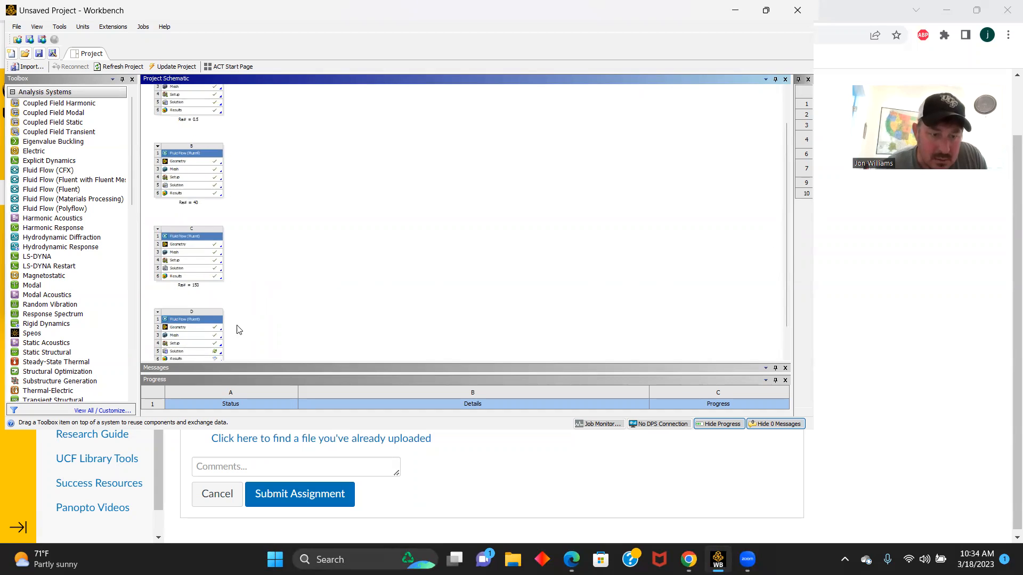
{"action": "left_click", "coordinate": [179, 354]}
{"action": "double_click", "coordinate": [181, 354]}
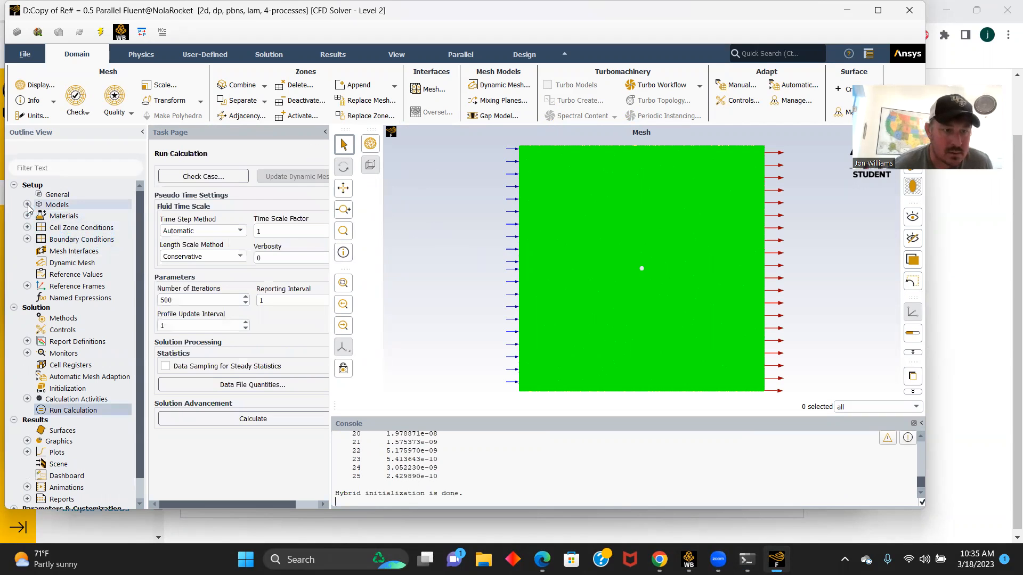
- Set the constant viscosity of the fluid material air to 0.0006 kg/(m s) and save the material
{"action": "left_click", "coordinate": [28, 205]}
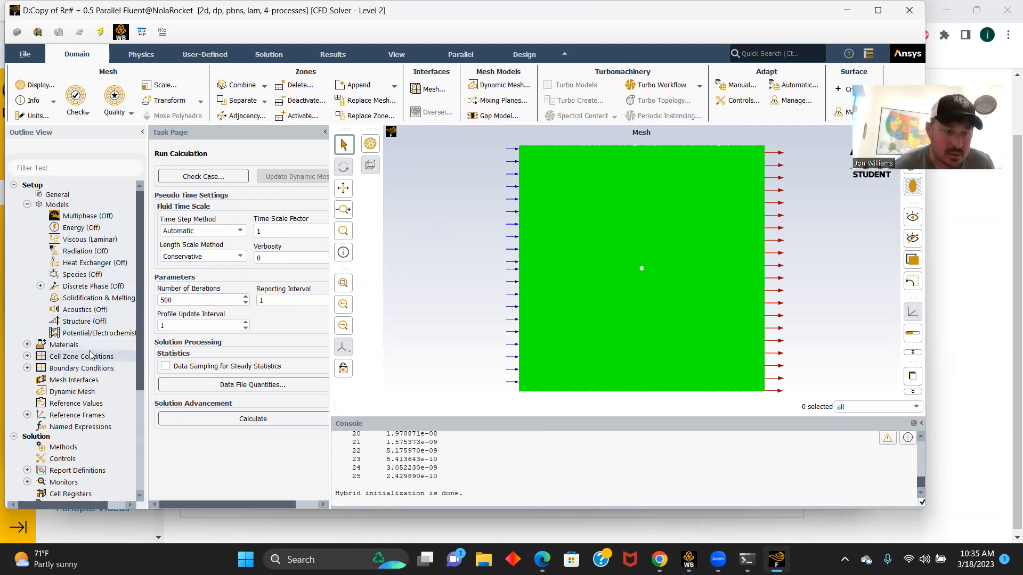
{"action": "left_click", "coordinate": [26, 345]}
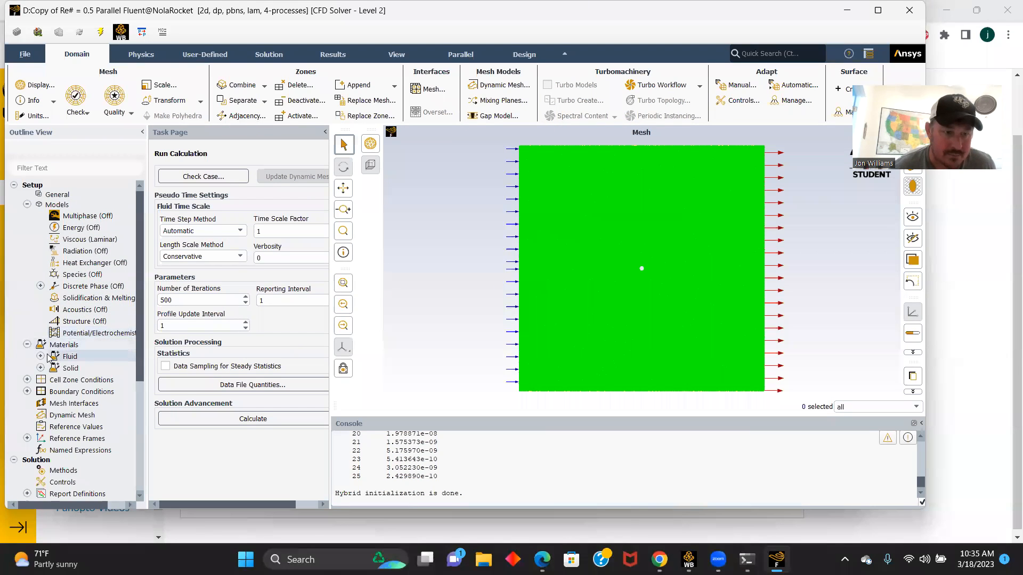
{"action": "left_click", "coordinate": [40, 357]}
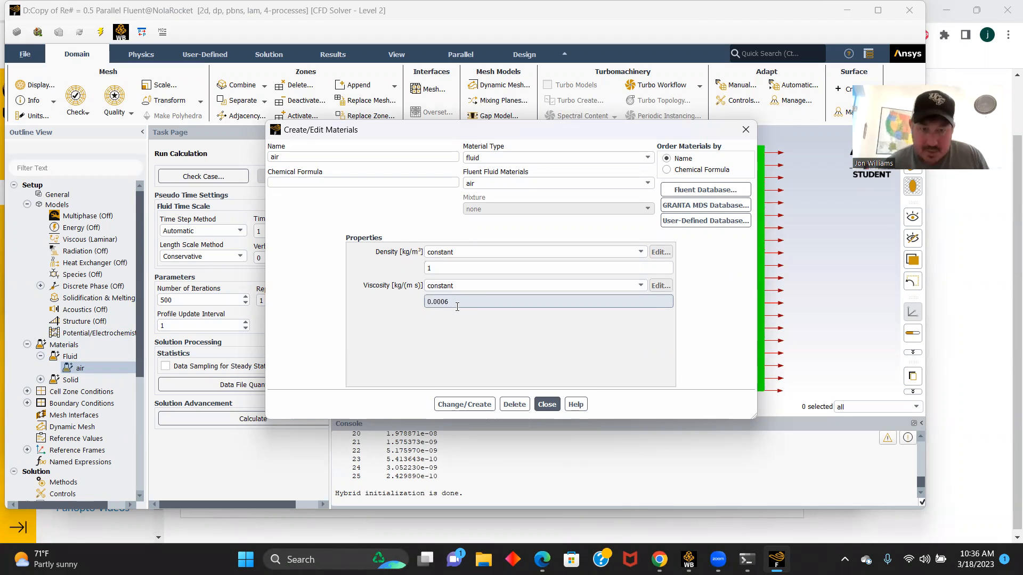
{"action": "left_click", "coordinate": [464, 406]}
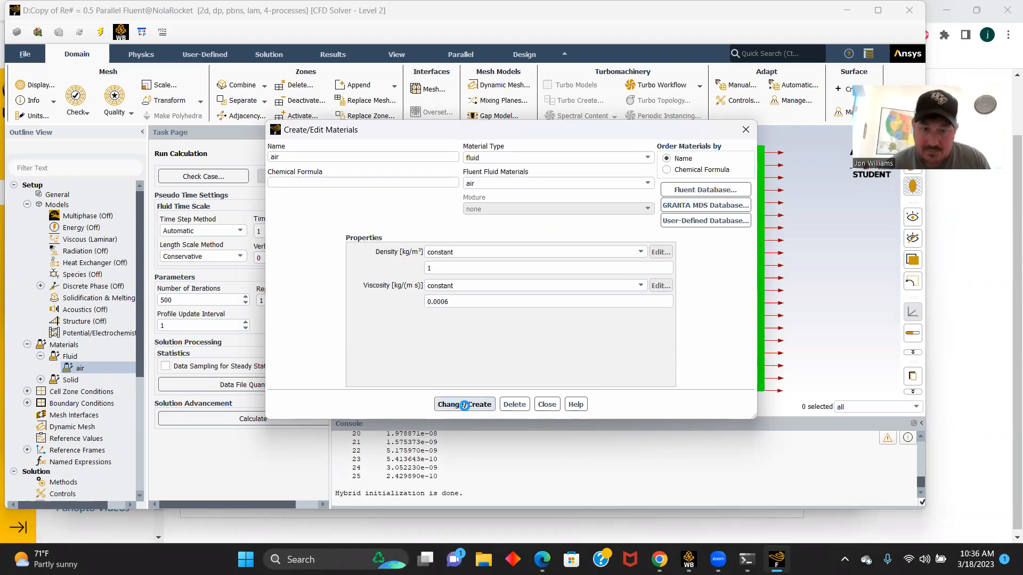
{"action": "left_click", "coordinate": [545, 405]}
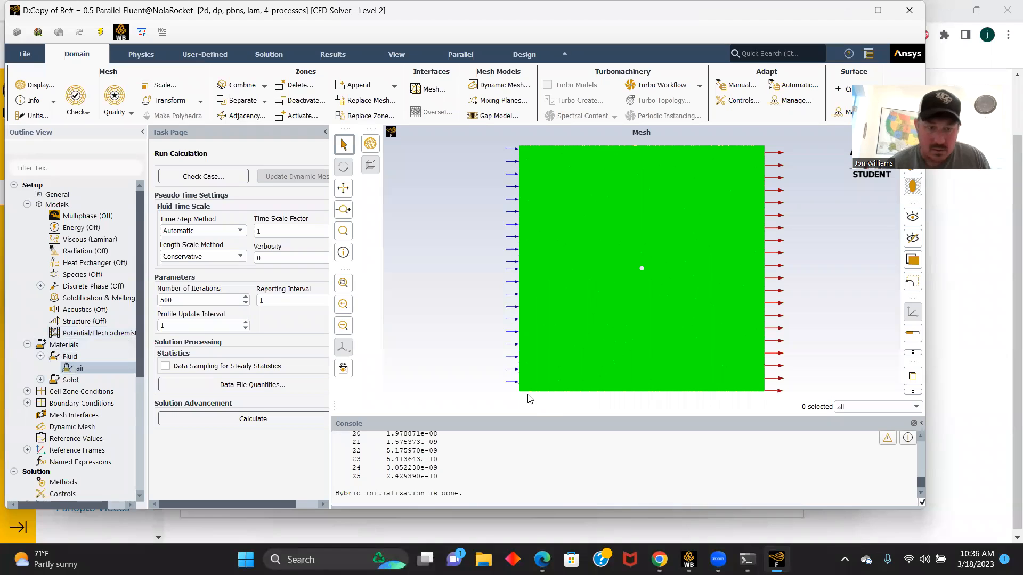
- Set the velocity magnitude of the velocity_inlety boundary to 30 m/s
{"action": "scroll", "coordinate": [64, 328], "scroll_direction": "down", "scroll_amount": 1}
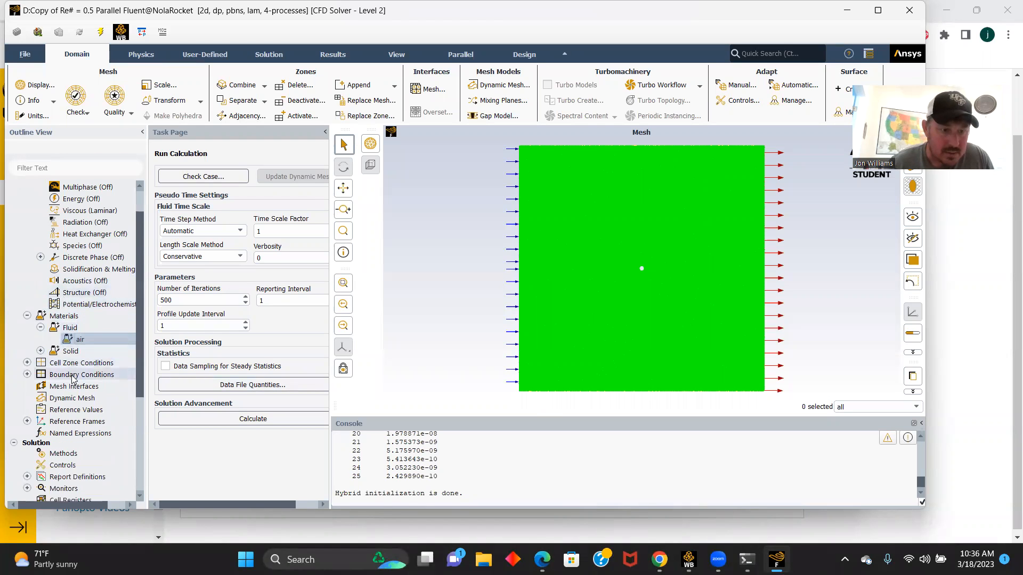
{"action": "double_click", "coordinate": [88, 375]}
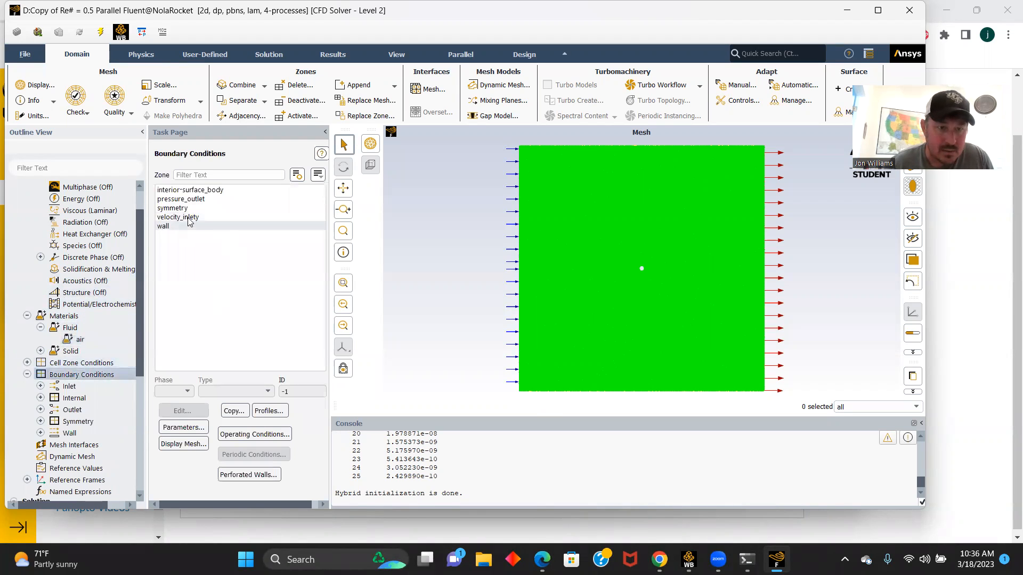
{"action": "left_click", "coordinate": [188, 199]}
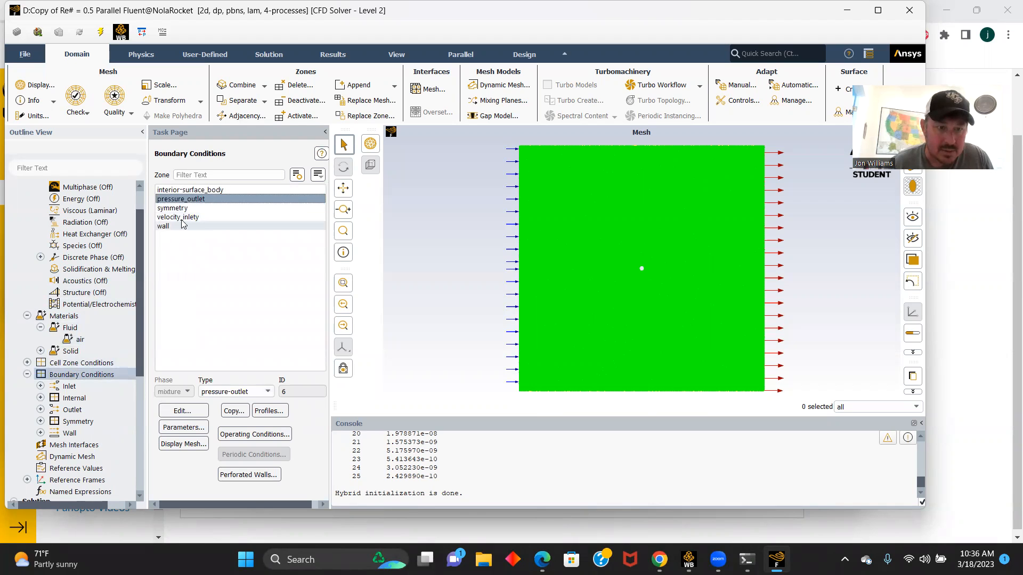
{"action": "left_click", "coordinate": [181, 217]}
{"action": "left_click", "coordinate": [183, 410]}
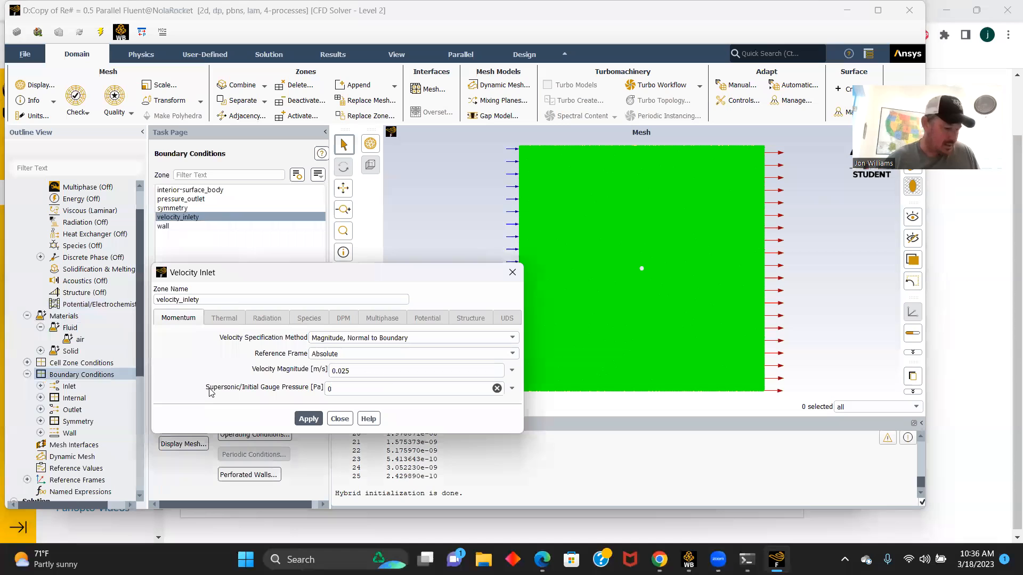
{"action": "left_click", "coordinate": [401, 376]}
{"action": "key", "text": "BackSpace"}
{"action": "key", "text": "BackSpace"}
{"action": "type", "text": "3"}
{"action": "left_click", "coordinate": [308, 420]}
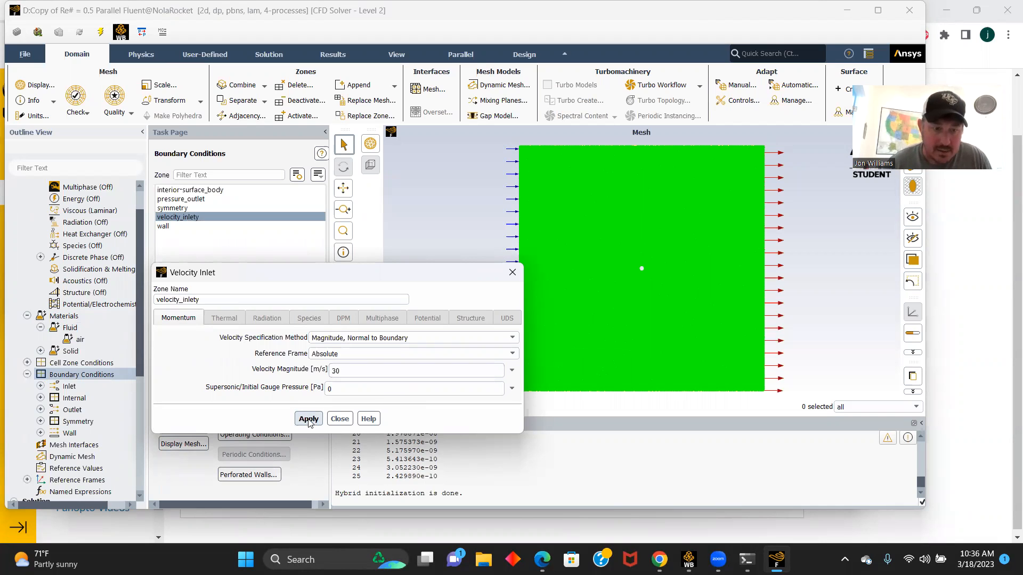
{"action": "left_click", "coordinate": [340, 418]}
{"action": "scroll", "coordinate": [96, 367], "scroll_direction": "down", "scroll_amount": 2}
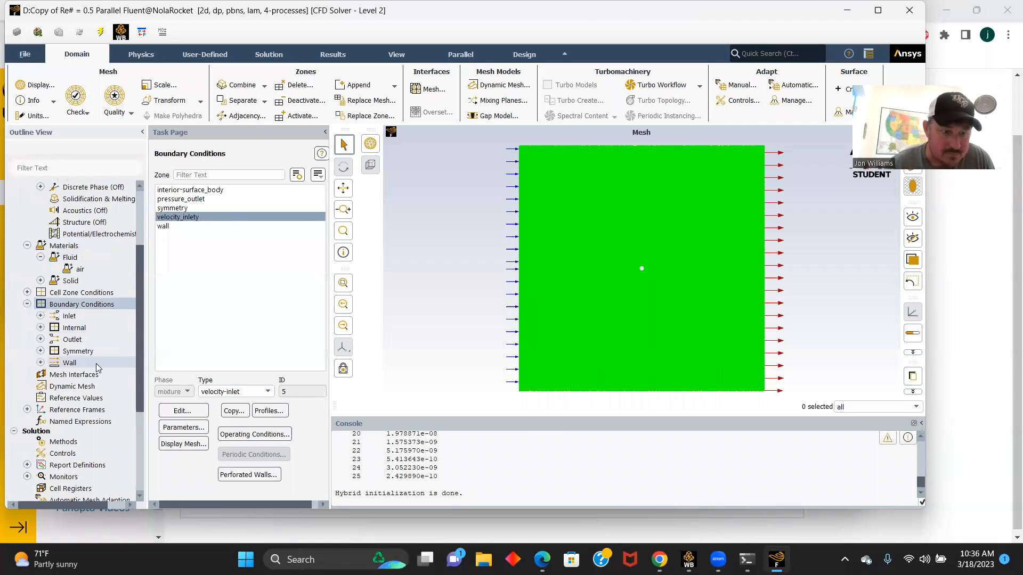
- Compute the reference values from the velocity_inlety boundary
{"action": "left_click", "coordinate": [86, 399]}
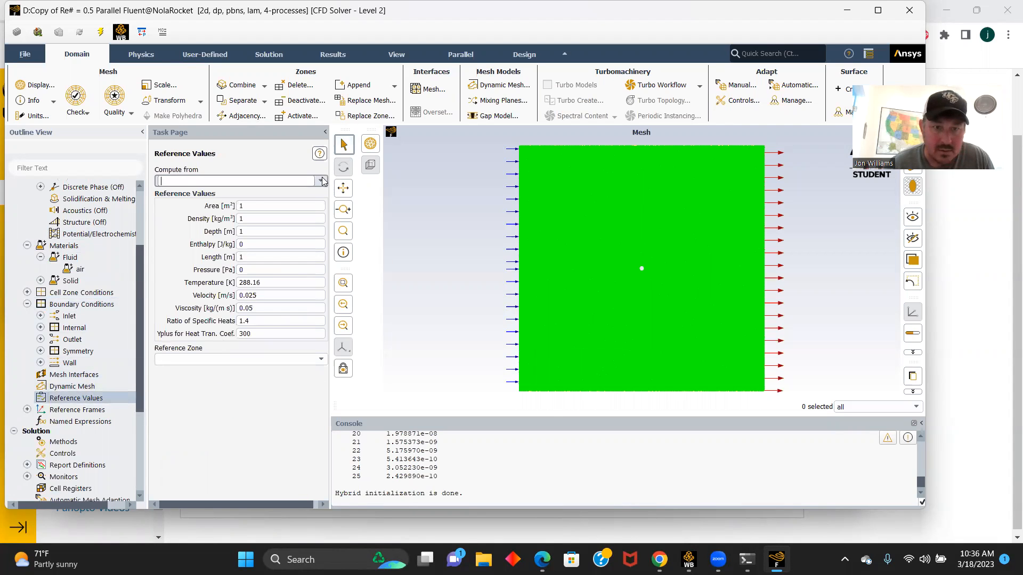
{"action": "left_click", "coordinate": [320, 181]}
{"action": "left_click", "coordinate": [192, 209]}
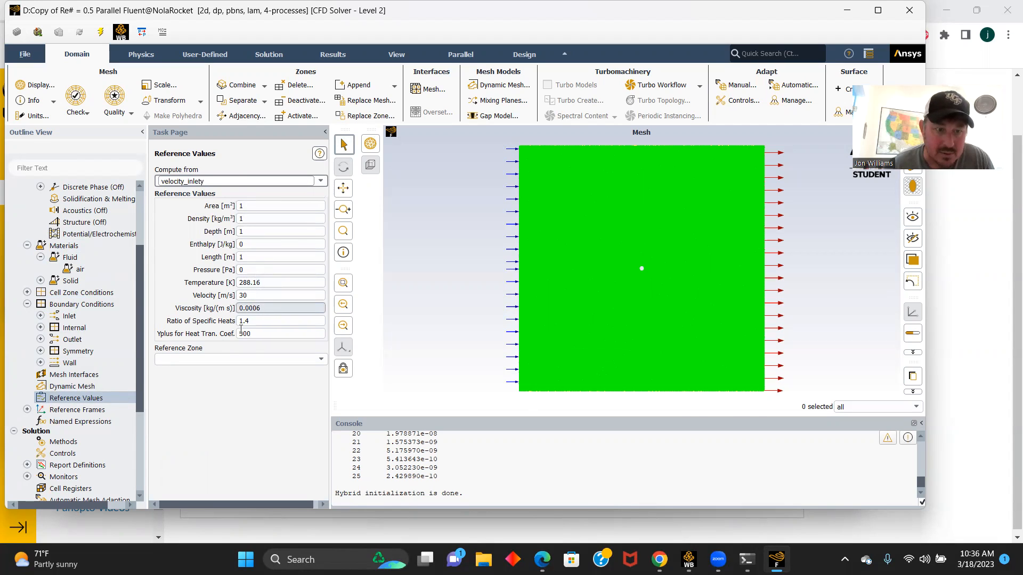
- Delete the existing drag report definition report-def-0 and confirm its removal
{"action": "scroll", "coordinate": [116, 377], "scroll_direction": "down", "scroll_amount": 1}
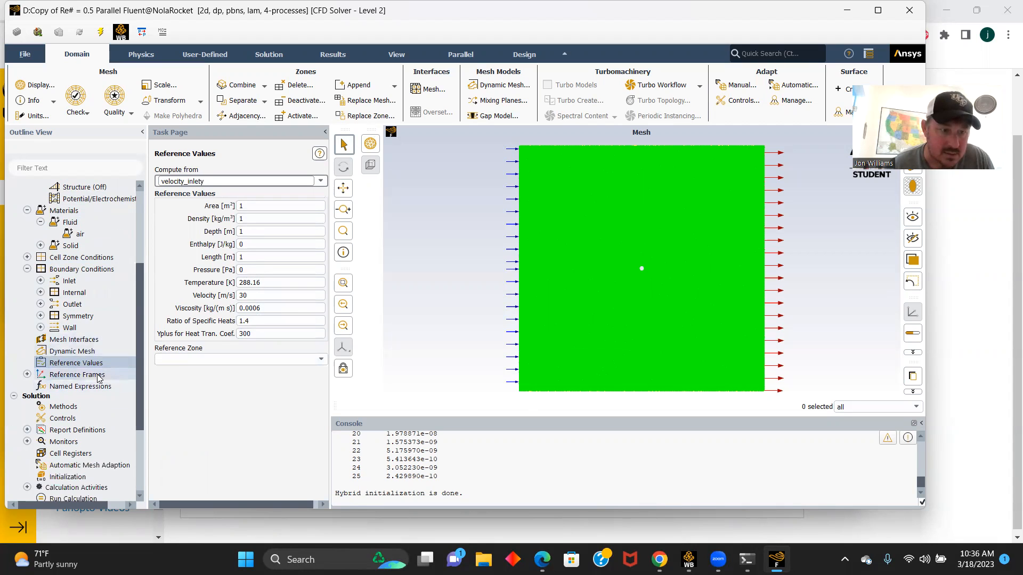
{"action": "scroll", "coordinate": [99, 377], "scroll_direction": "down", "scroll_amount": 1}
{"action": "left_click", "coordinate": [27, 395]}
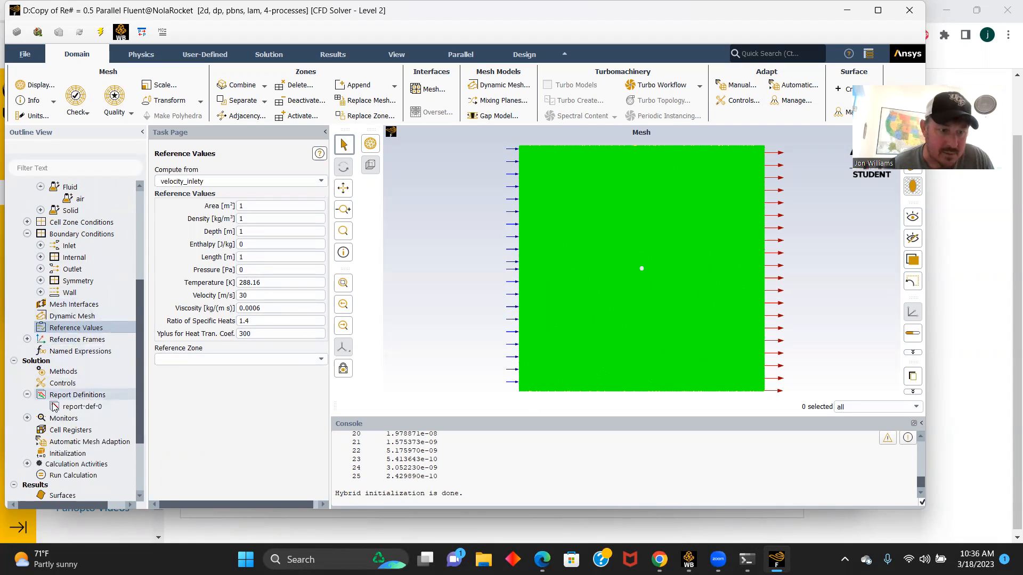
{"action": "right_click", "coordinate": [81, 409]}
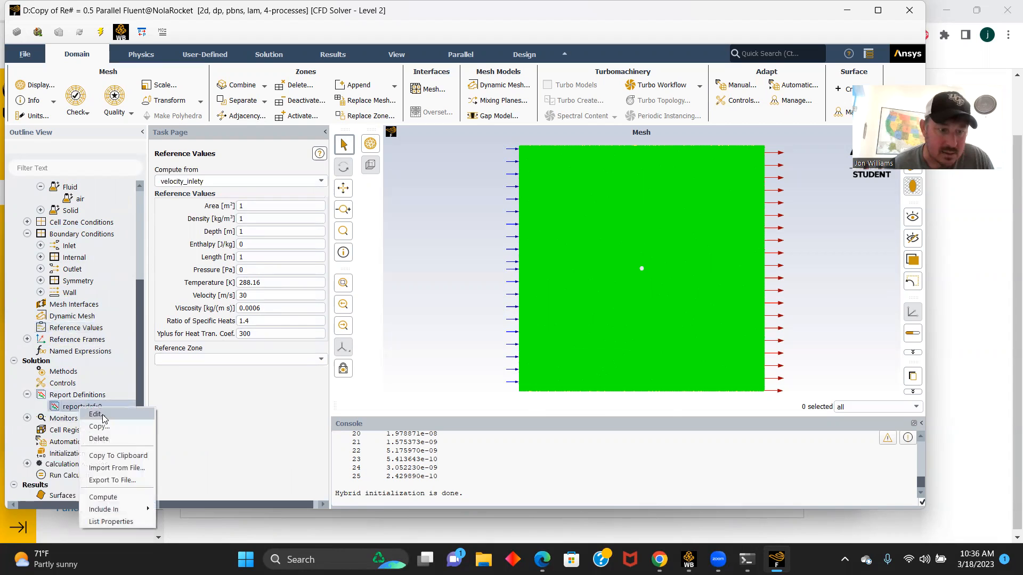
{"action": "left_click", "coordinate": [100, 440]}
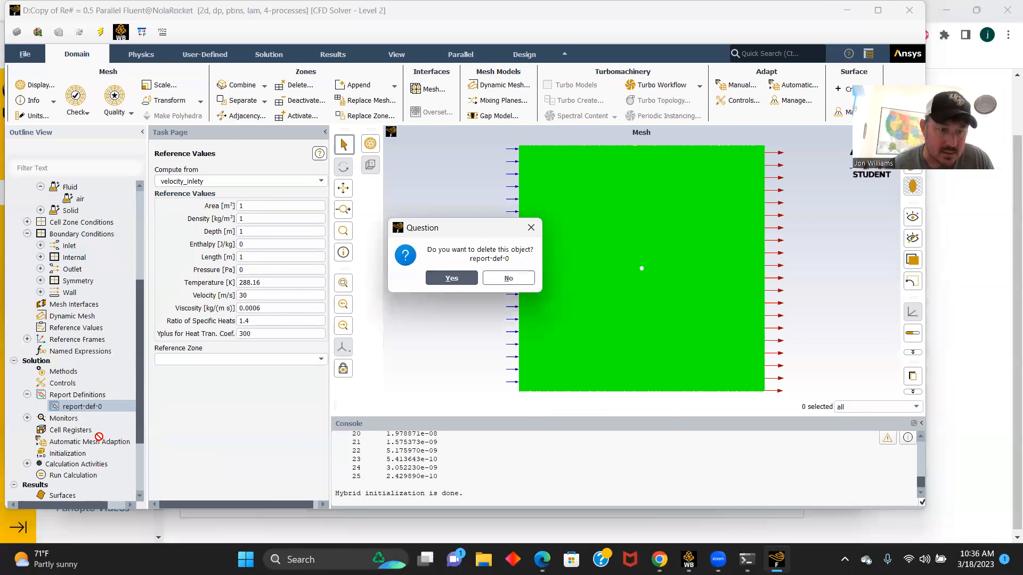
{"action": "left_click", "coordinate": [452, 278]}
{"action": "left_click", "coordinate": [514, 283]}
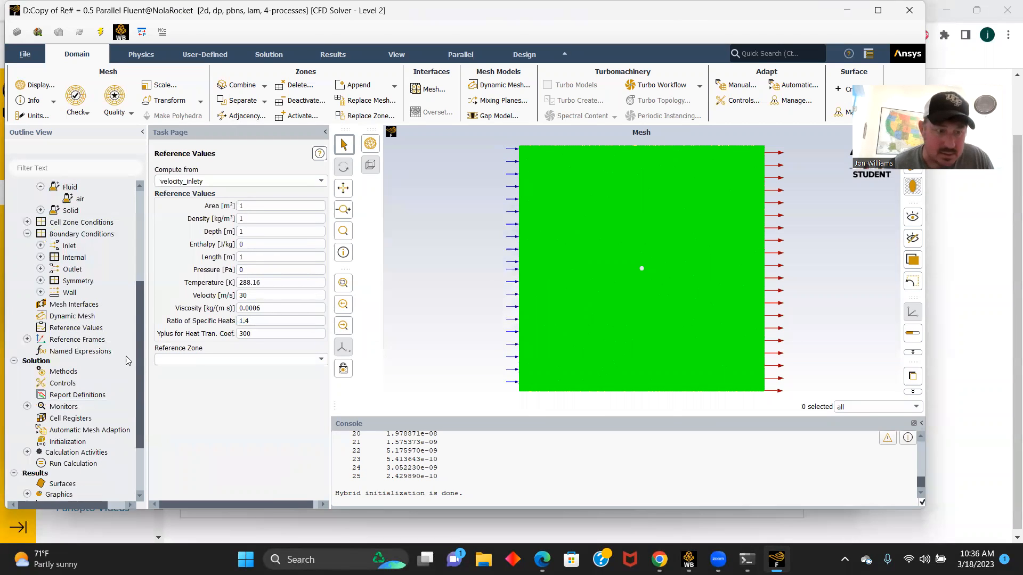
- Create a new drag coefficient report definition on the wall zone with printing to the console enabled
{"action": "double_click", "coordinate": [79, 396]}
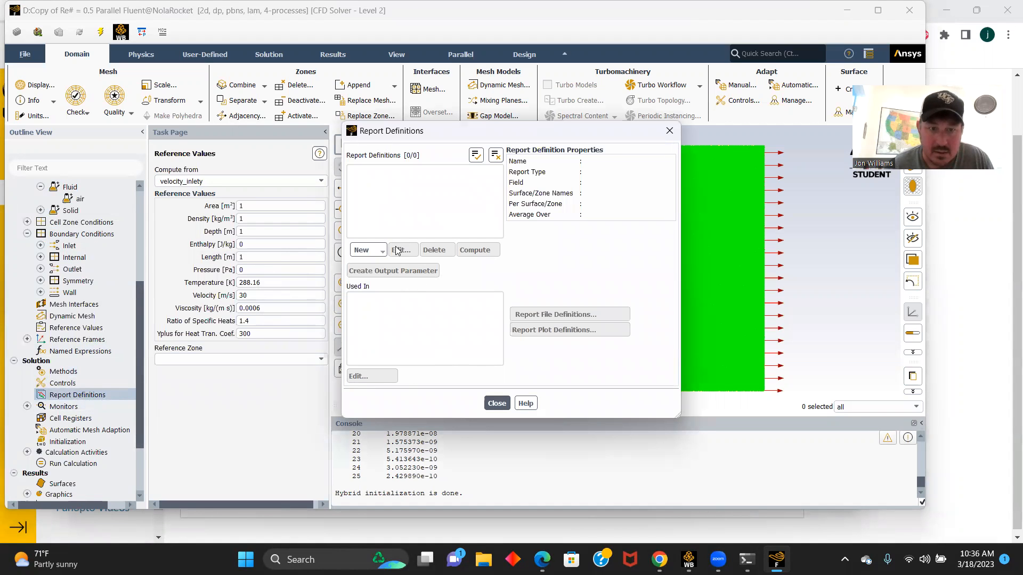
{"action": "left_click", "coordinate": [370, 250]}
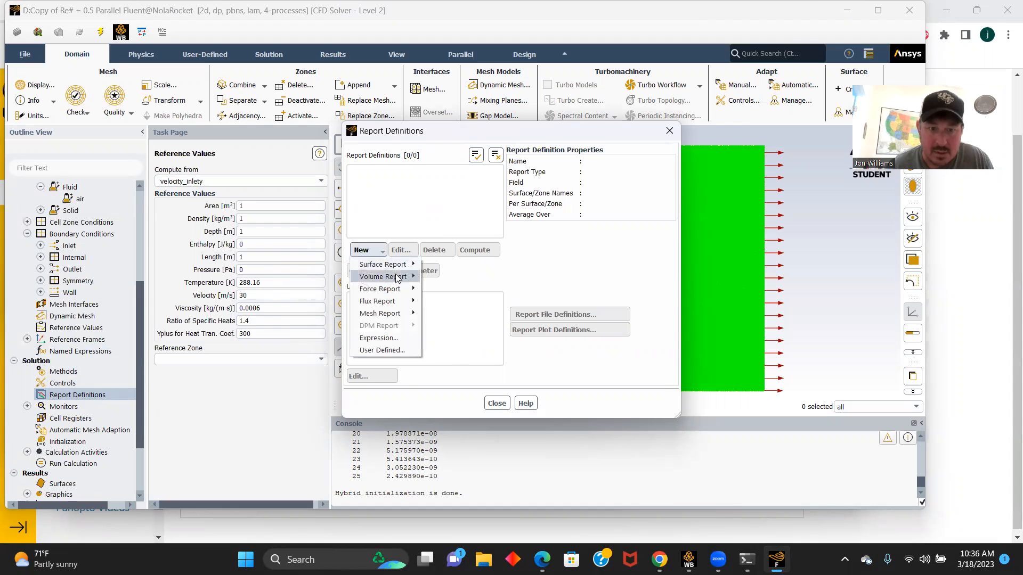
{"action": "mouse_move", "coordinate": [401, 289]}
{"action": "left_click", "coordinate": [432, 290]}
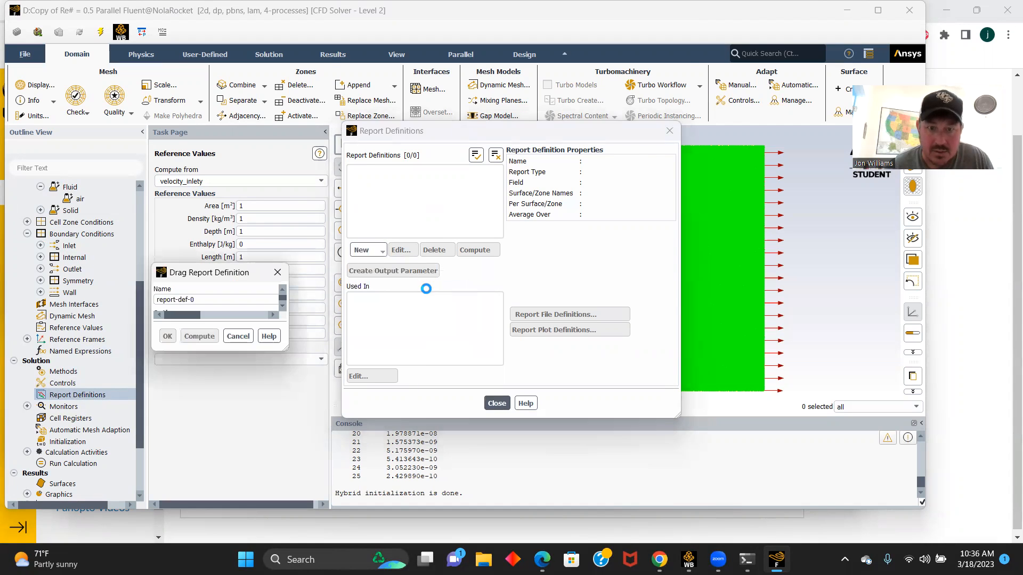
{"action": "left_click", "coordinate": [341, 423]}
{"action": "left_click", "coordinate": [513, 174]}
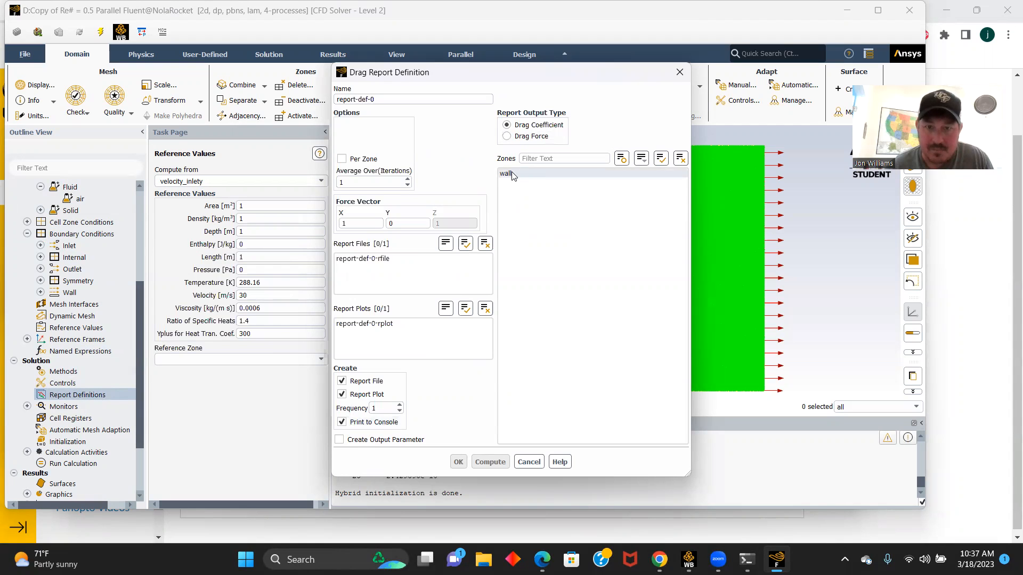
{"action": "left_click", "coordinate": [459, 463]}
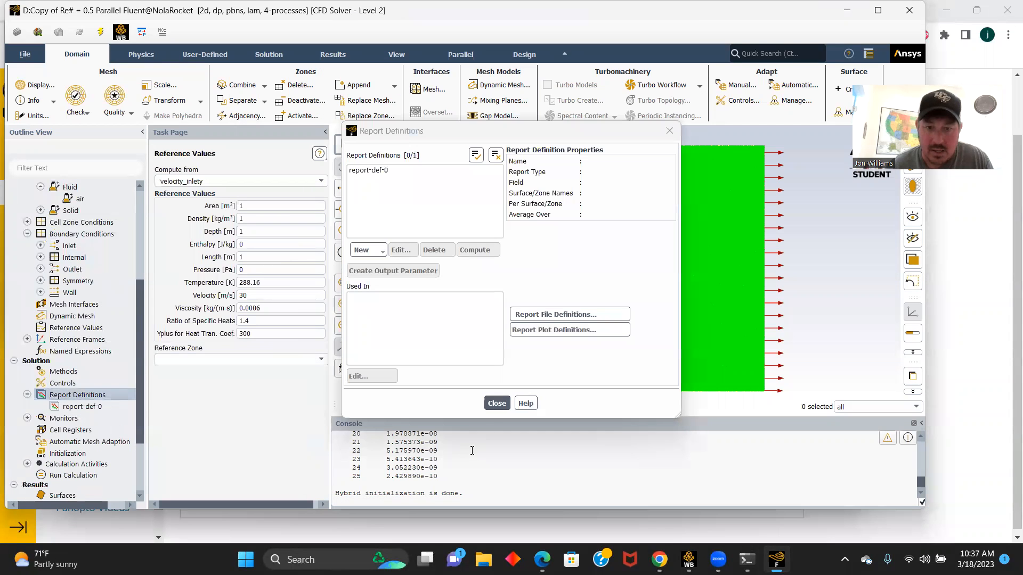
{"action": "scroll", "coordinate": [114, 355], "scroll_direction": "down", "scroll_amount": 1}
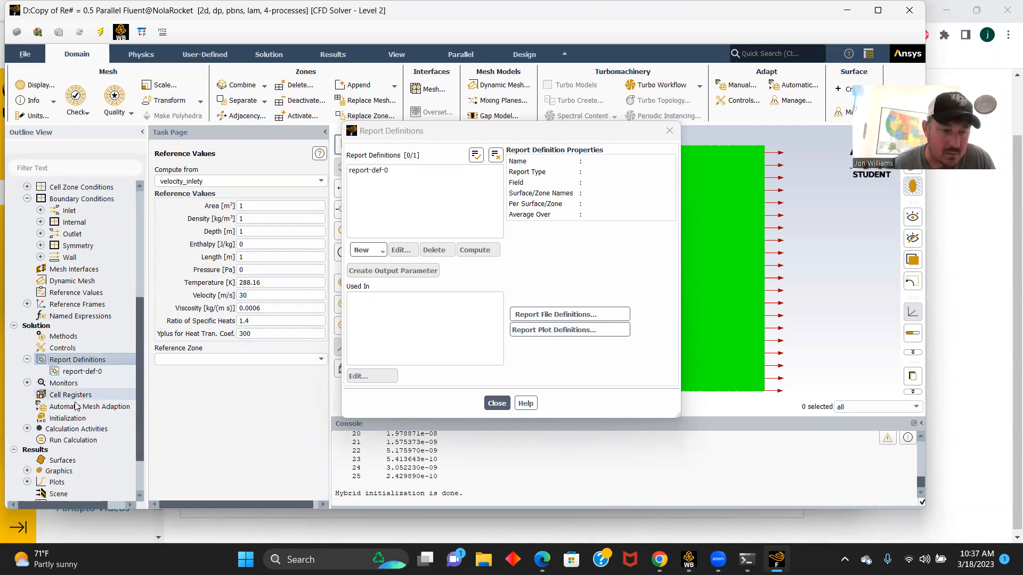
{"action": "left_click", "coordinate": [496, 404]}
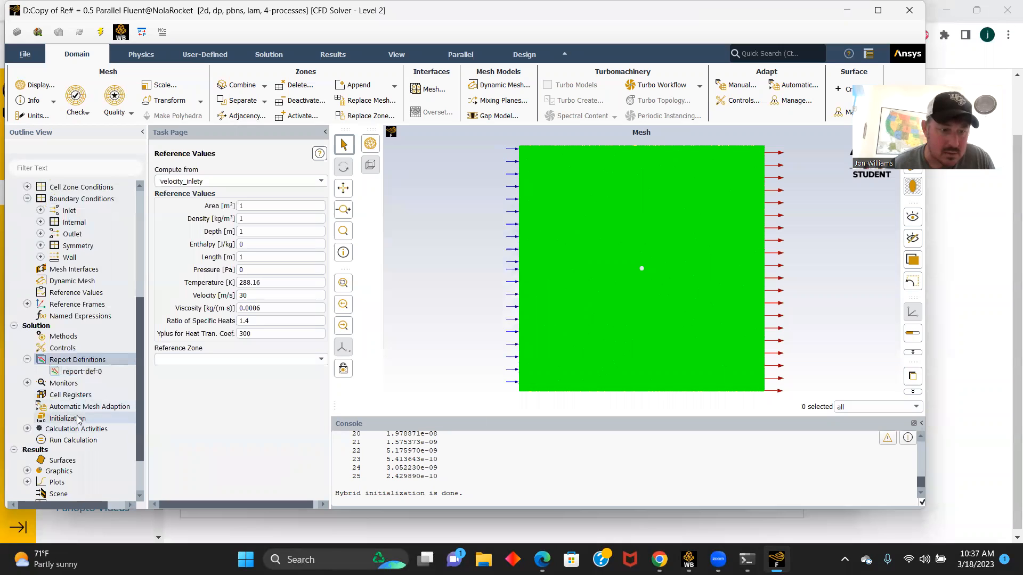
- Initialize the solution with hybrid initialization, keeping 25 iterations in its settings
{"action": "left_click", "coordinate": [68, 419]}
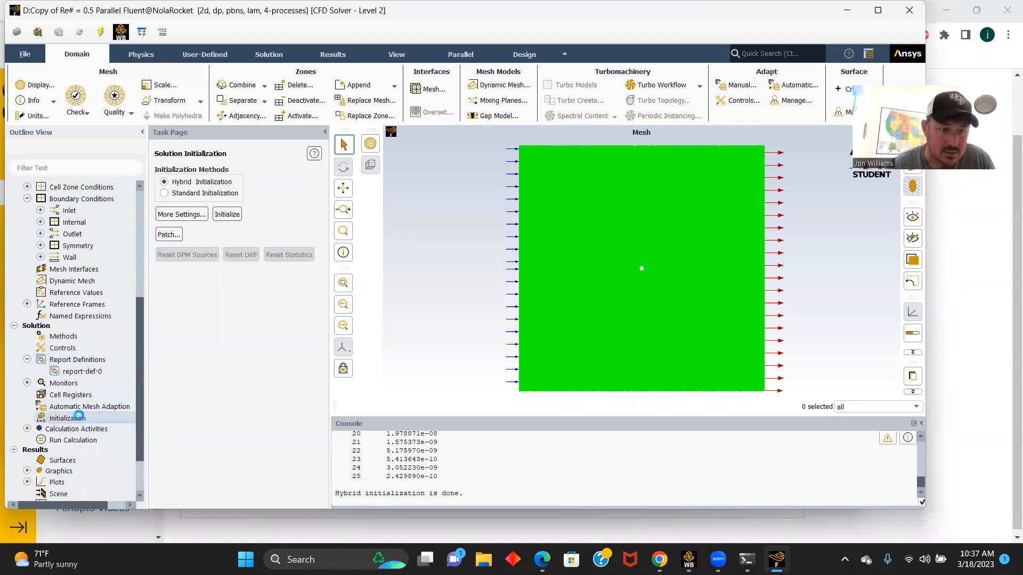
{"action": "left_click", "coordinate": [179, 214]}
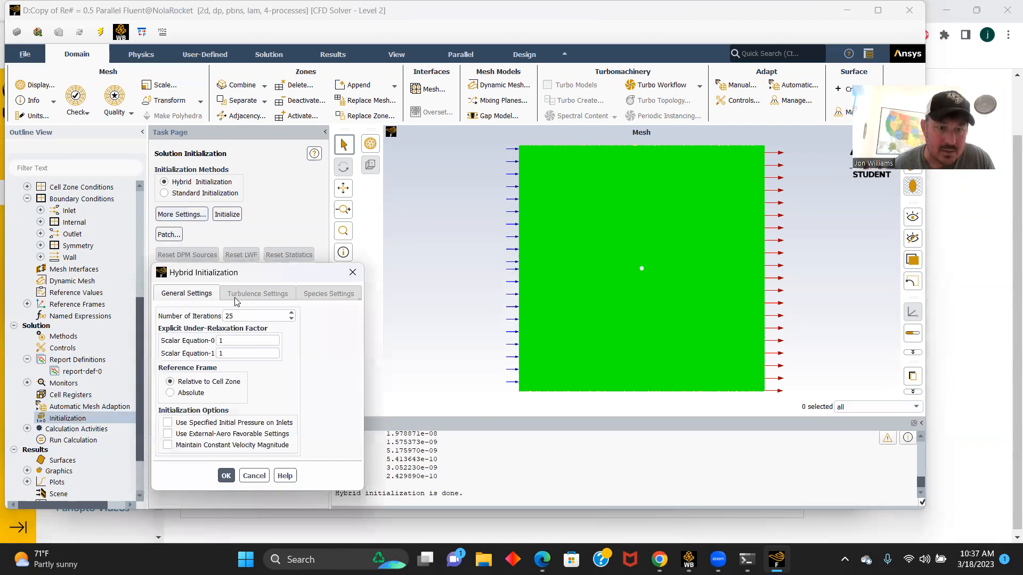
{"action": "left_click", "coordinate": [226, 476]}
{"action": "left_click", "coordinate": [227, 214]}
{"action": "left_click", "coordinate": [509, 283]}
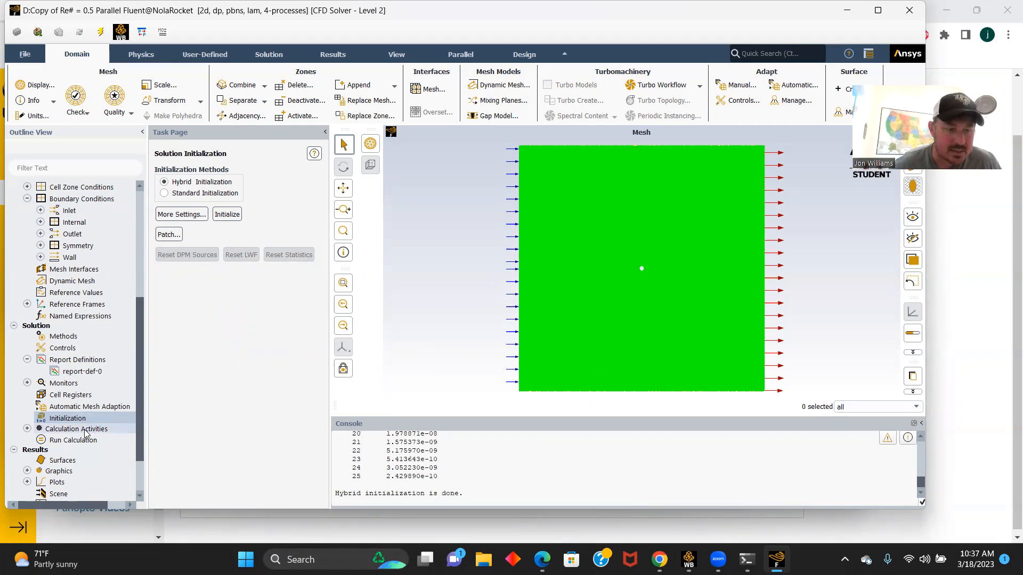
- Set the number of iterations to 100 and run the calculation to completion
{"action": "left_click", "coordinate": [64, 441]}
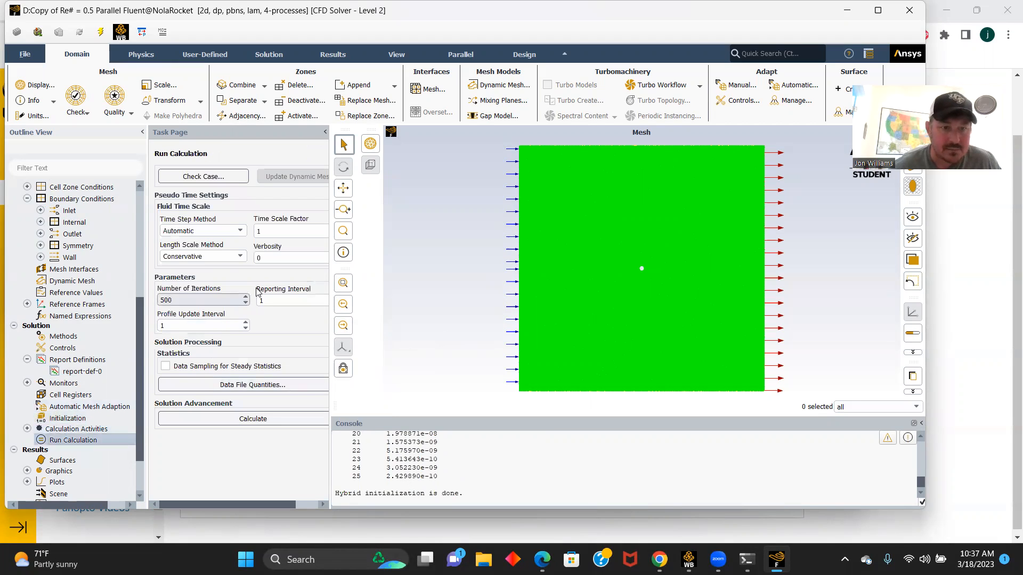
{"action": "left_click", "coordinate": [186, 302]}
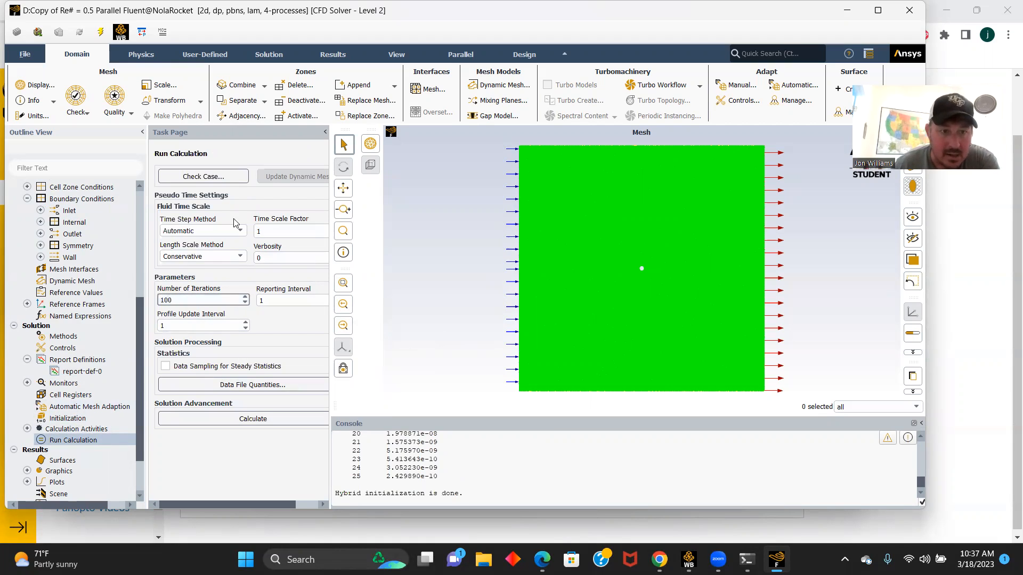
{"action": "left_click", "coordinate": [243, 414]}
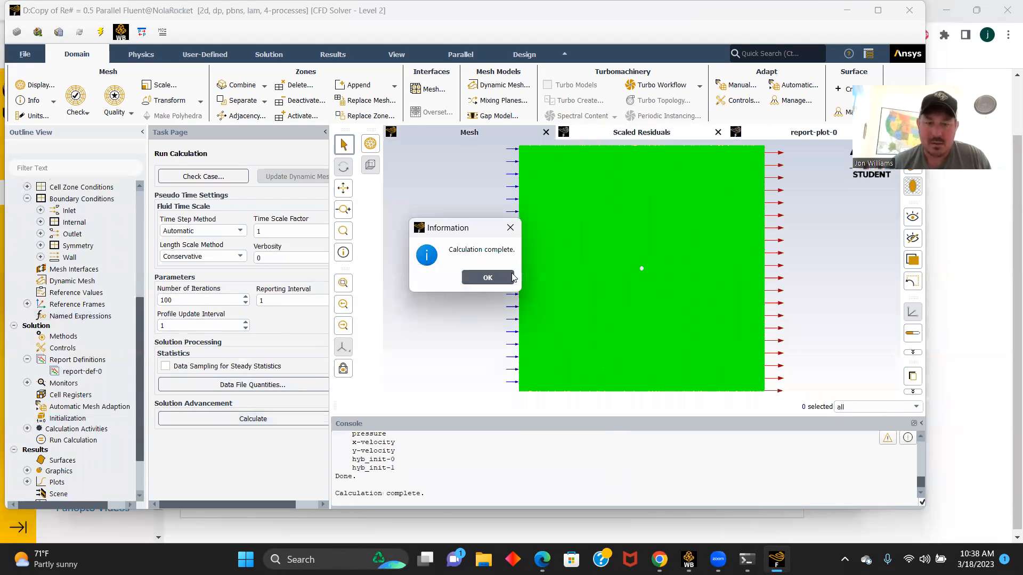
{"action": "left_click", "coordinate": [483, 278]}
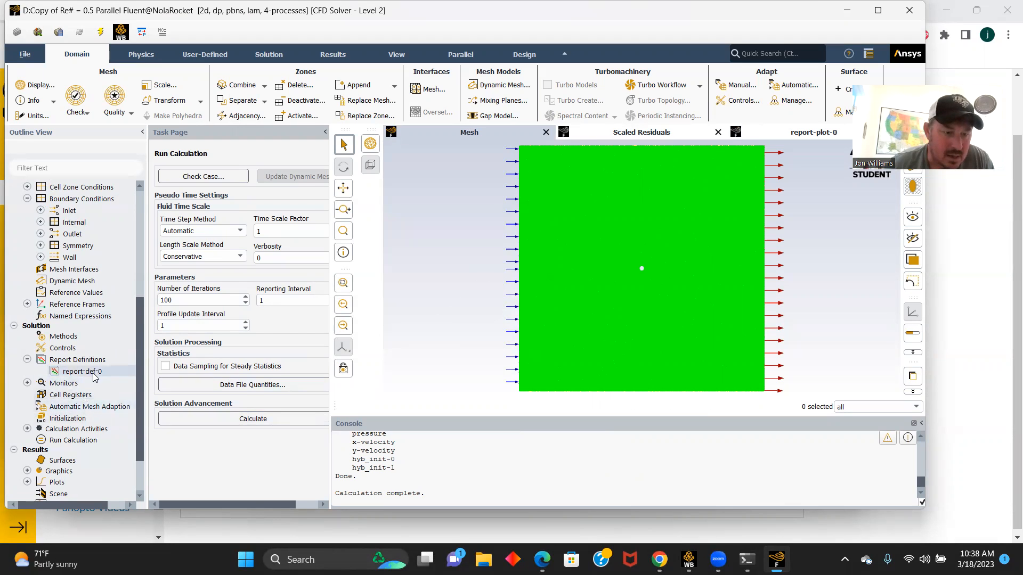
- Compute the wall's drag coefficient from the drag report definition and highlight the value in the console
{"action": "double_click", "coordinate": [81, 371]}
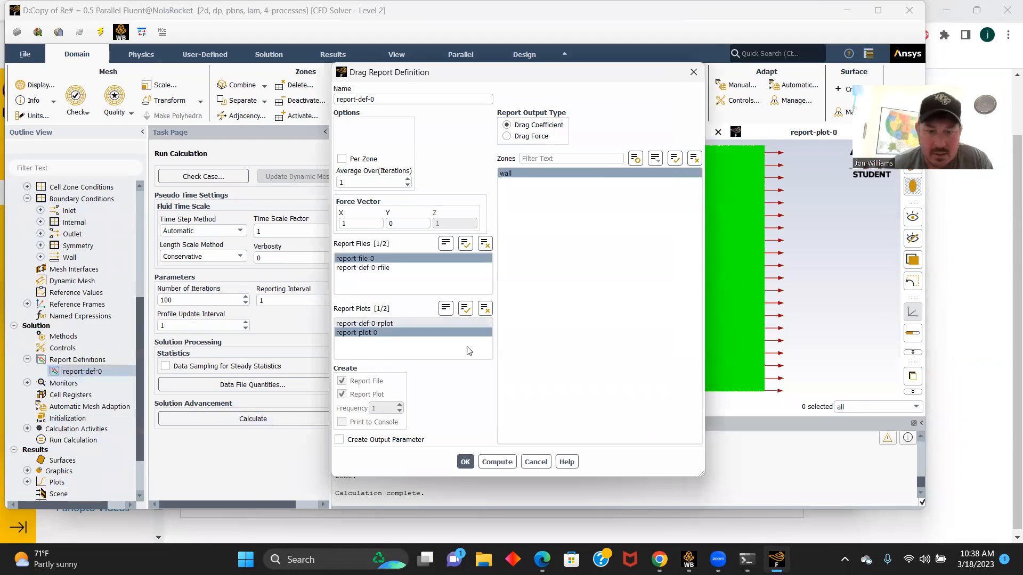
{"action": "left_click", "coordinate": [498, 463]}
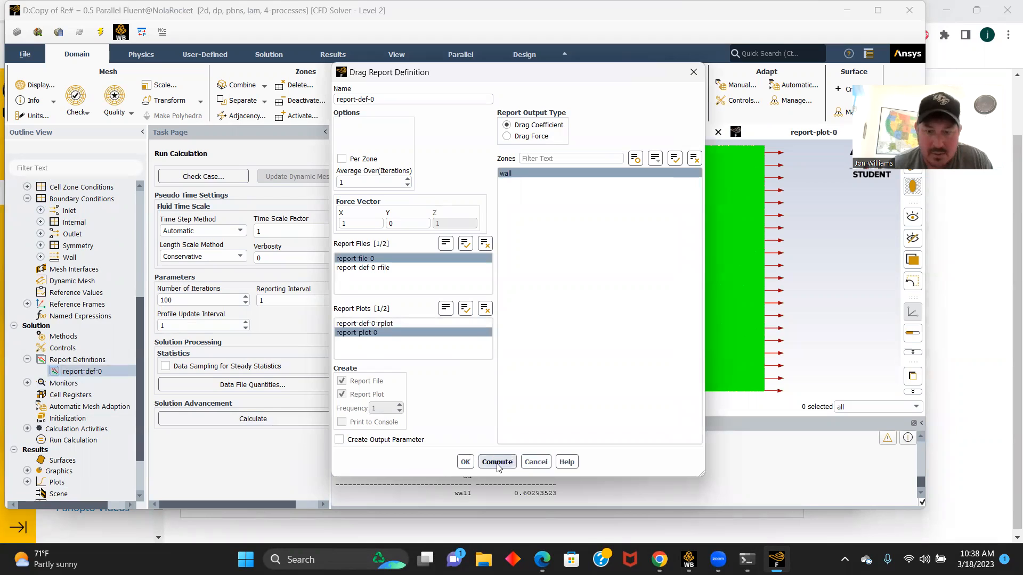
{"action": "left_click", "coordinate": [465, 462]}
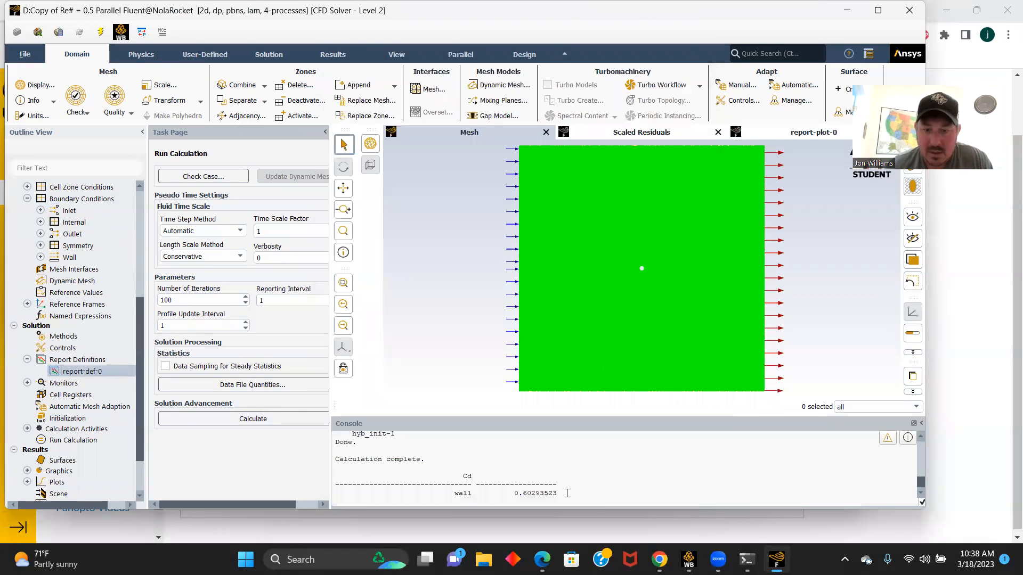
{"action": "left_click_drag", "start_coordinate": [558, 493], "coordinate": [503, 497]}
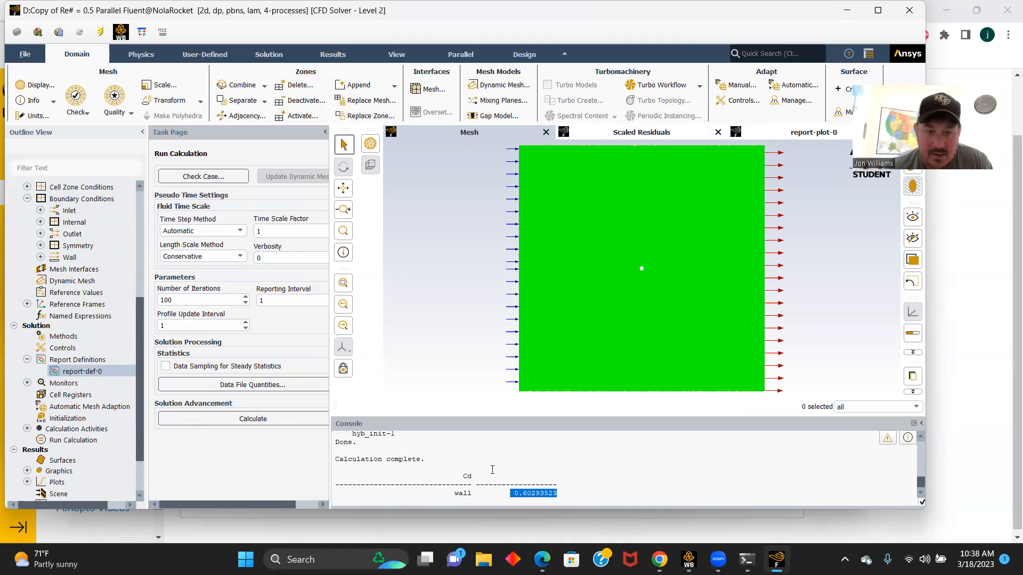
- Print the force report for the wall zone with direction vector X 1, Y 0 and highlight the net total force
{"action": "scroll", "coordinate": [80, 426], "scroll_direction": "down", "scroll_amount": 2}
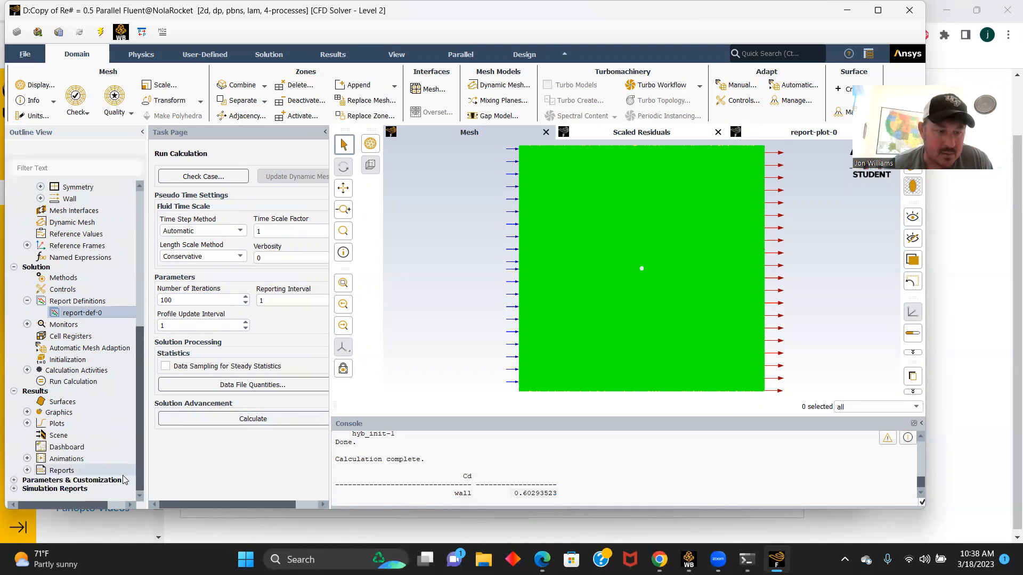
{"action": "left_click", "coordinate": [28, 470]}
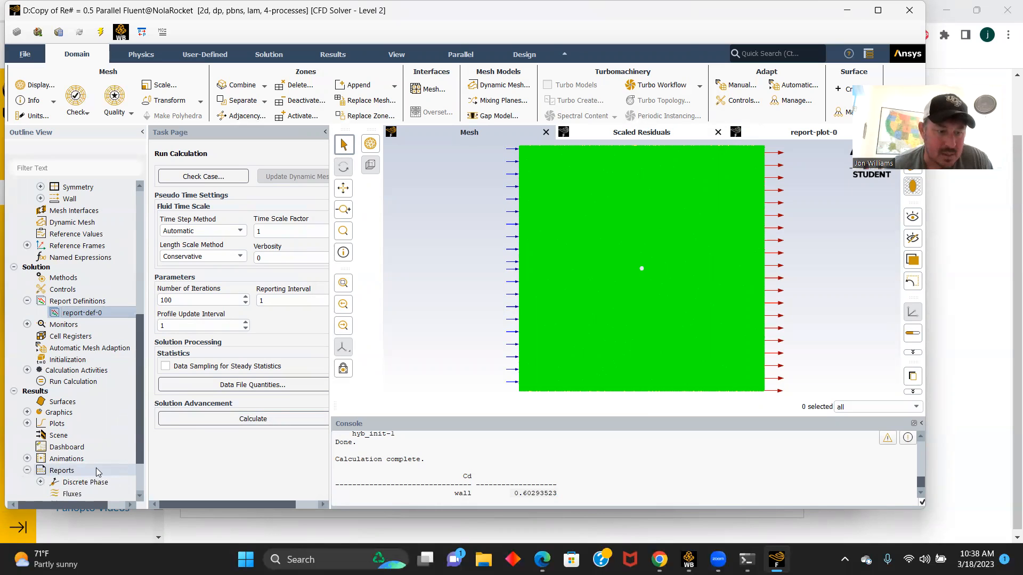
{"action": "scroll", "coordinate": [97, 472], "scroll_direction": "down", "scroll_amount": 1}
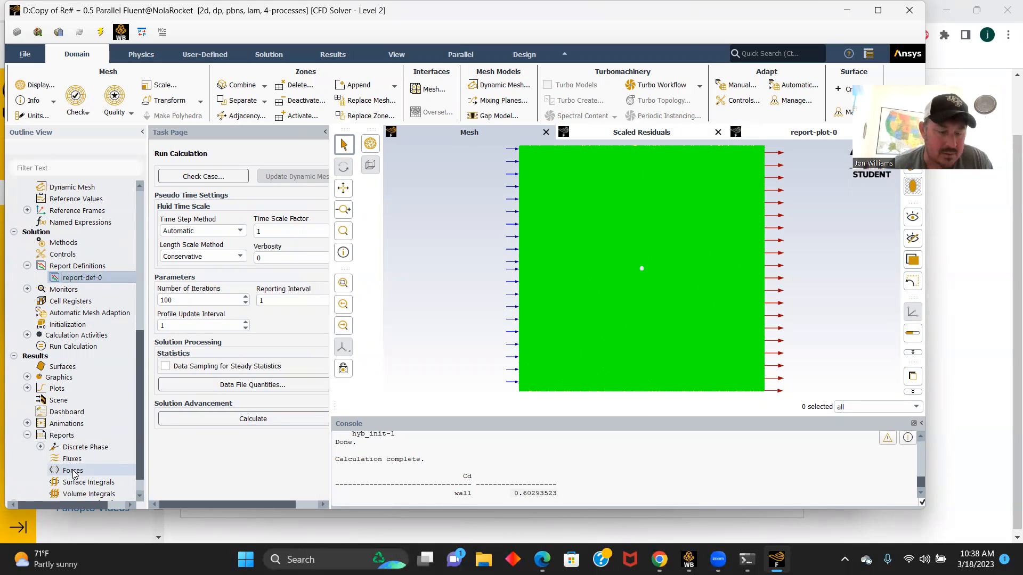
{"action": "left_click", "coordinate": [73, 472]}
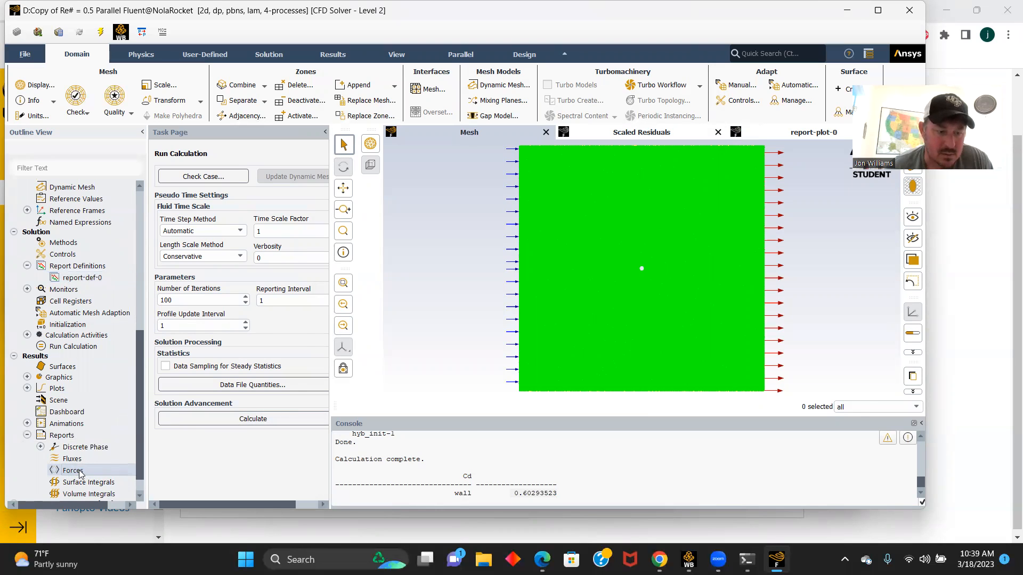
{"action": "double_click", "coordinate": [73, 471]}
{"action": "left_click", "coordinate": [309, 309]}
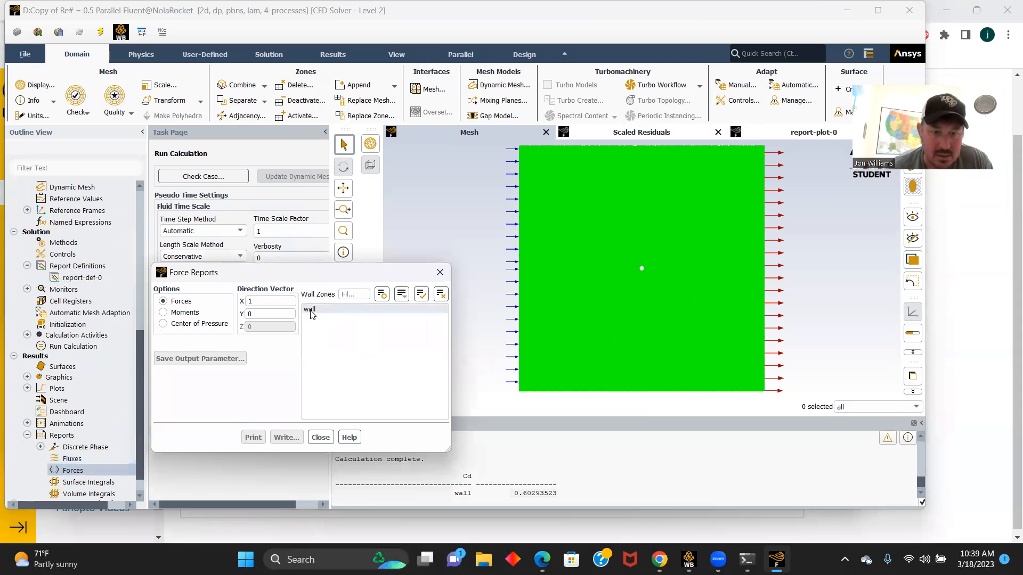
{"action": "left_click", "coordinate": [254, 438]}
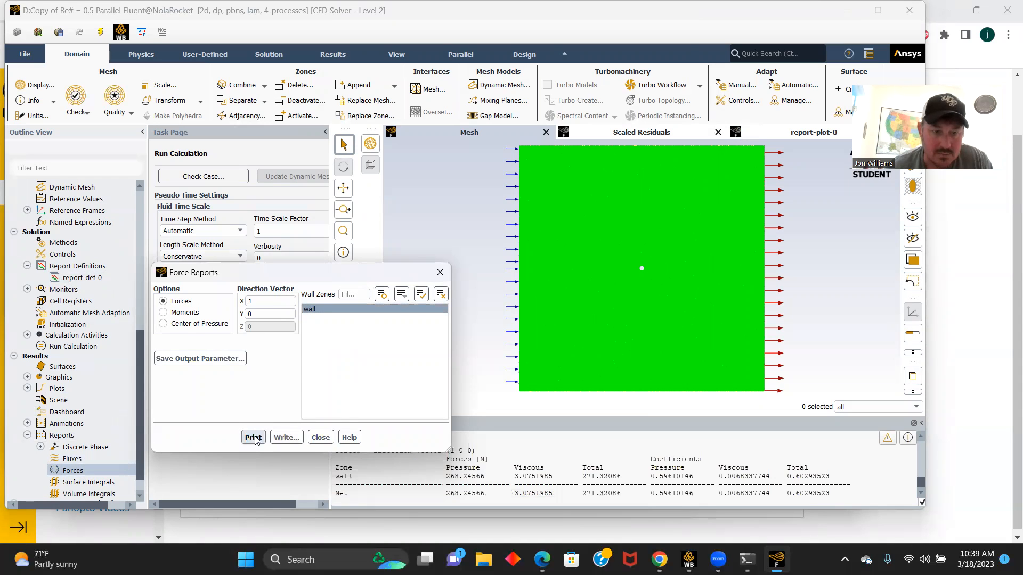
{"action": "left_click", "coordinate": [320, 437]}
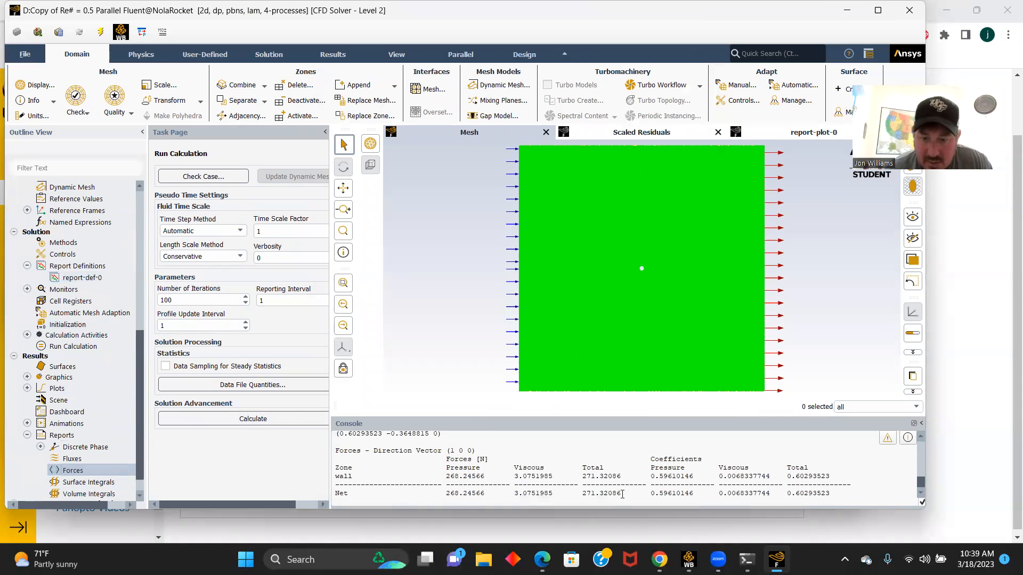
{"action": "left_click_drag", "start_coordinate": [622, 494], "coordinate": [579, 495]}
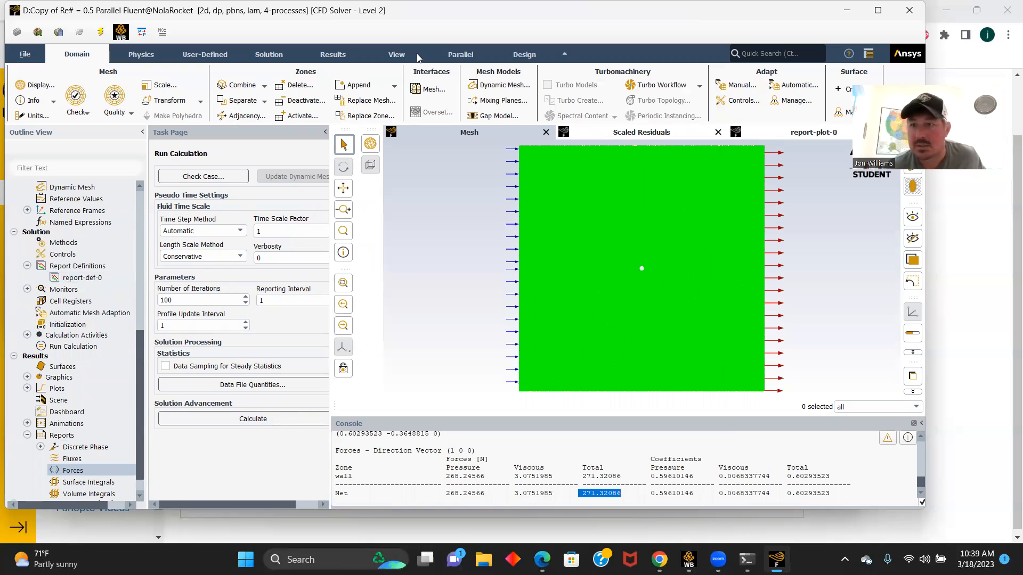
- Quit the Fluent session of the Copy of Re# = 0.5 system
{"action": "left_click", "coordinate": [909, 11]}
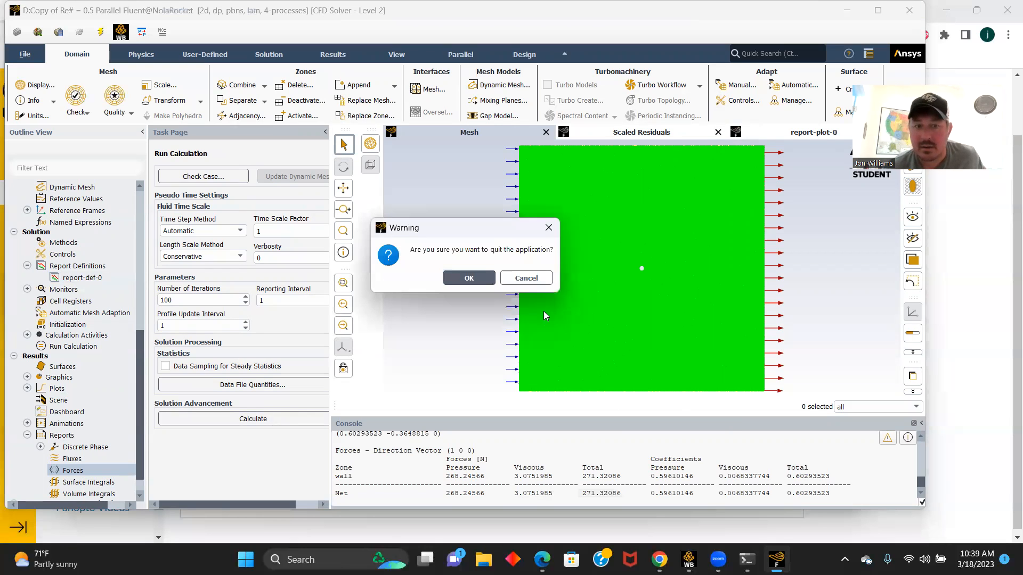
{"action": "left_click", "coordinate": [469, 279]}
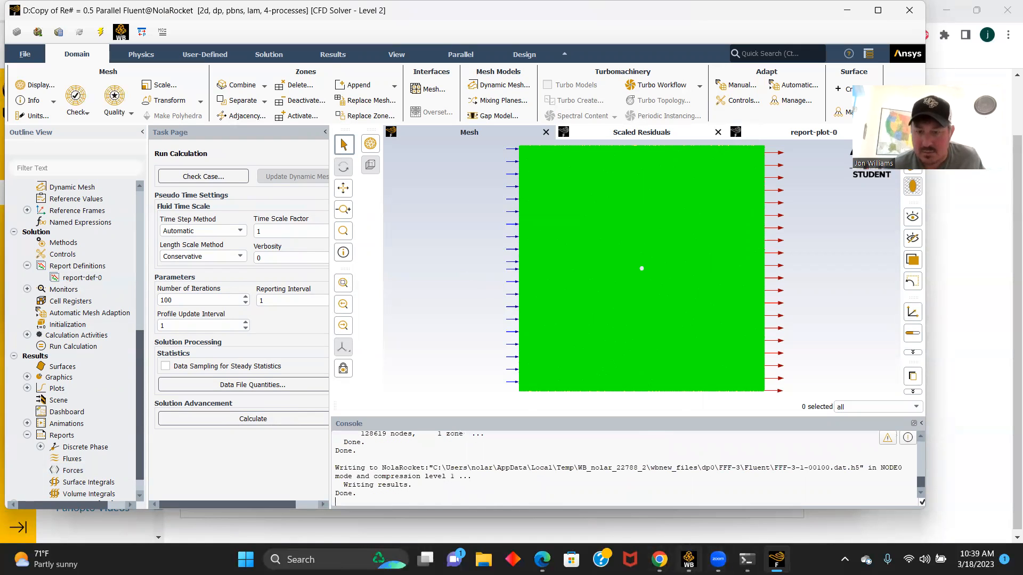
- Open the results of the Copy of Re# = 0.5 system in CFD-Post and hide Contour 1
{"action": "mouse_move", "coordinate": [689, 559]}
{"action": "left_click", "coordinate": [644, 447]}
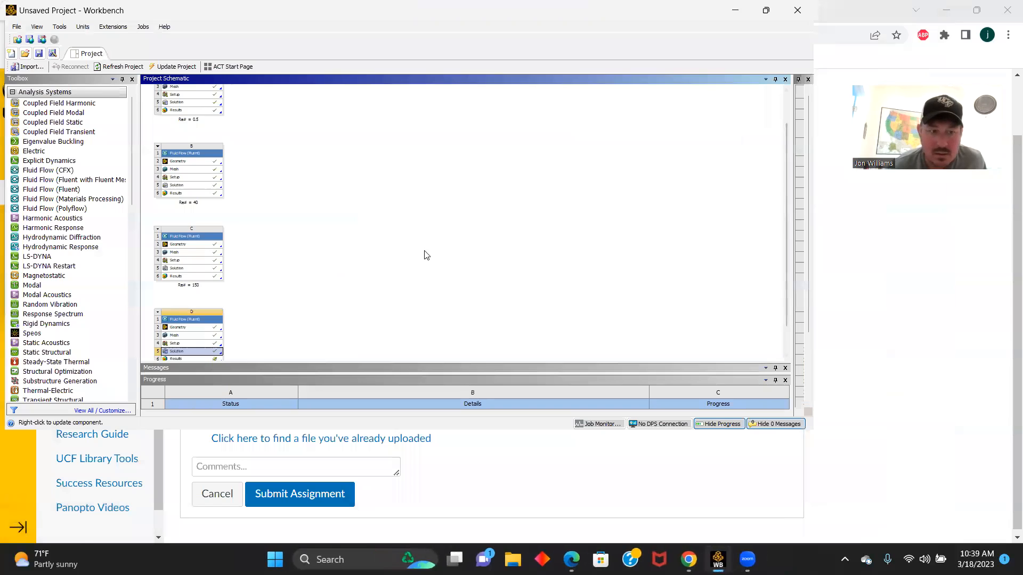
{"action": "scroll", "coordinate": [414, 257], "scroll_direction": "up", "scroll_amount": 3}
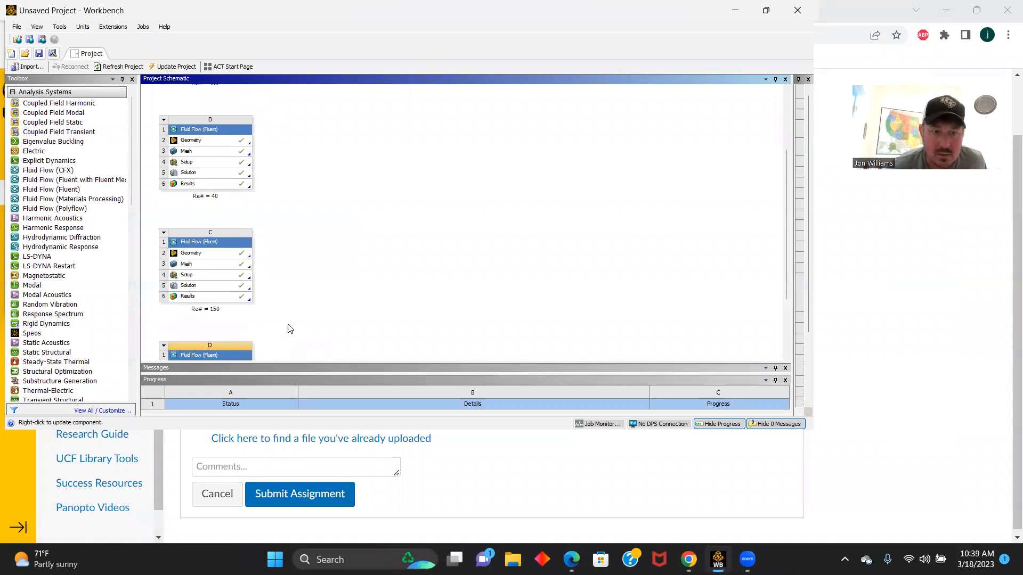
{"action": "left_click_drag", "start_coordinate": [788, 236], "coordinate": [786, 286]}
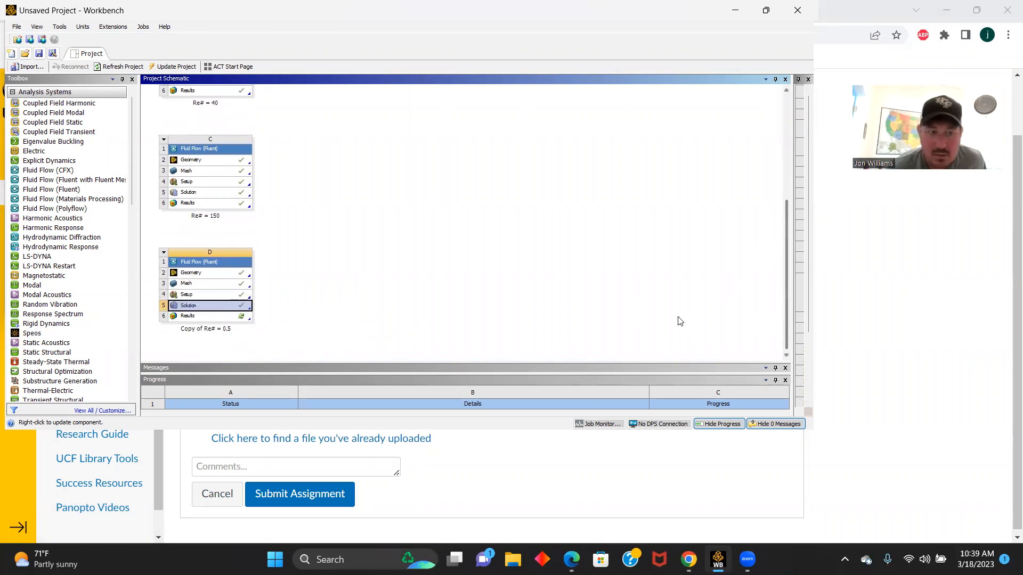
{"action": "double_click", "coordinate": [194, 317]}
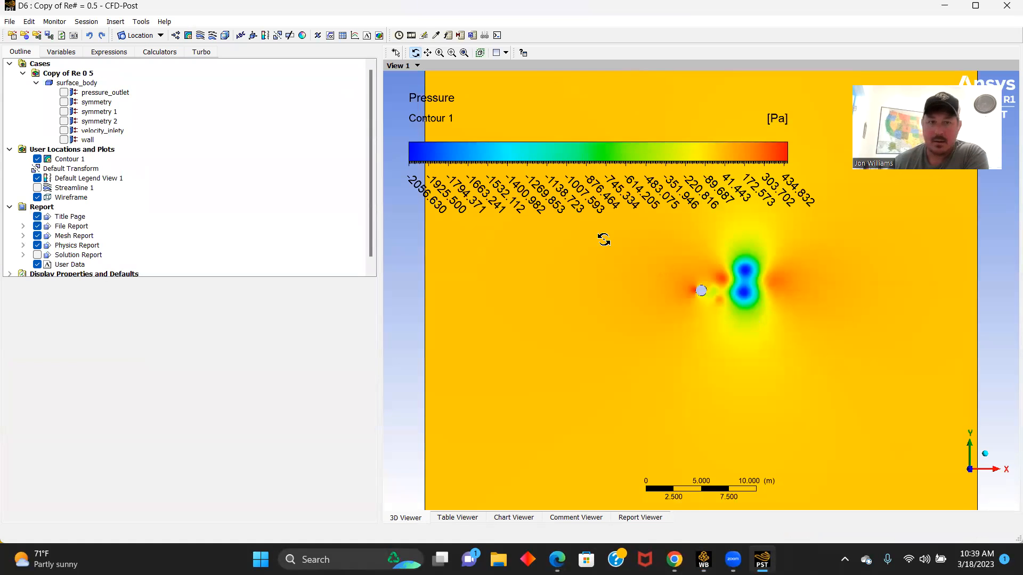
{"action": "left_click", "coordinate": [37, 159]}
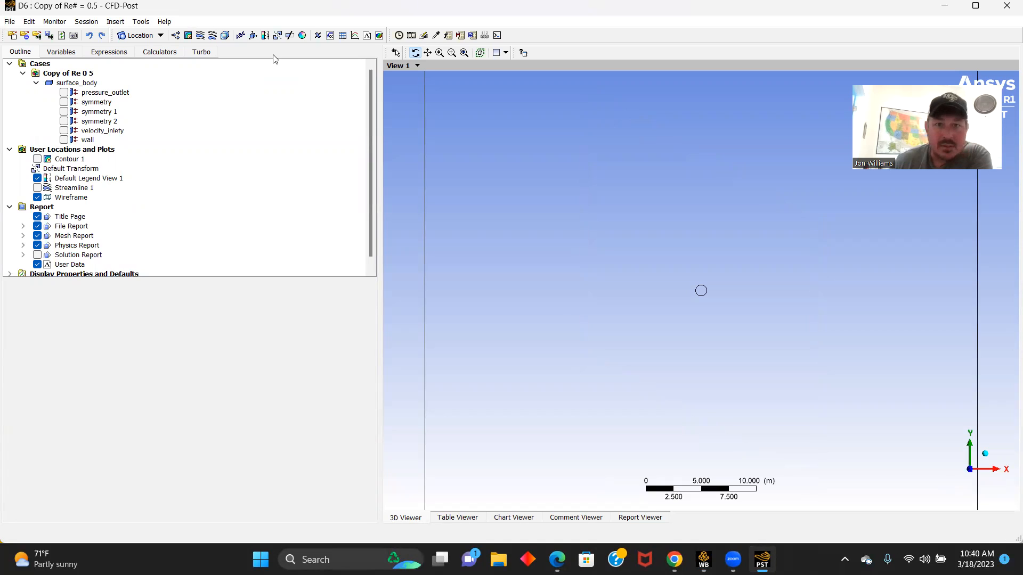
- Create a velocity streamline plot named re 50000 starting from velocity_inlety with 500 equally spaced points
{"action": "left_click", "coordinate": [200, 35]}
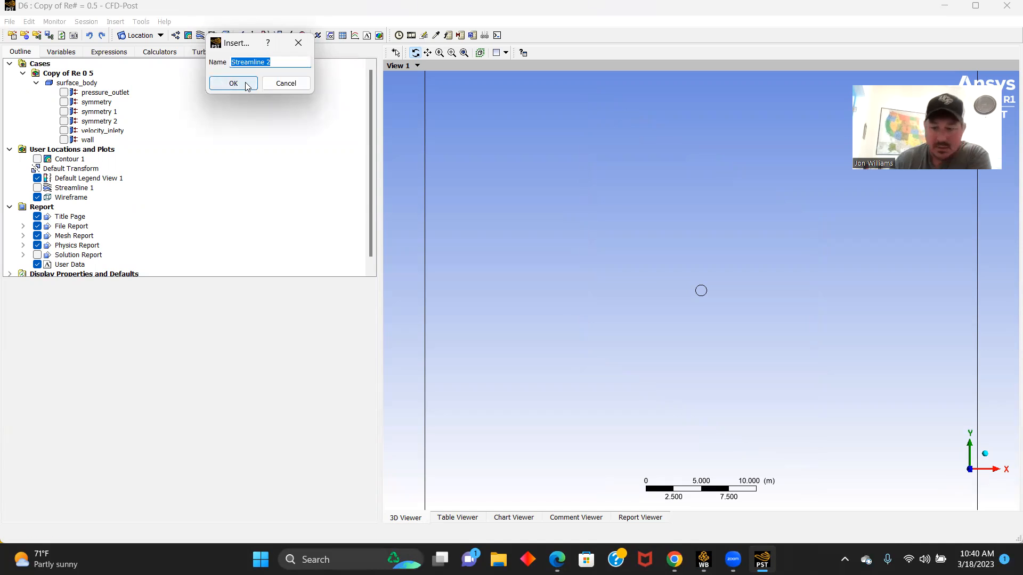
{"action": "key", "text": "BackSpace"}
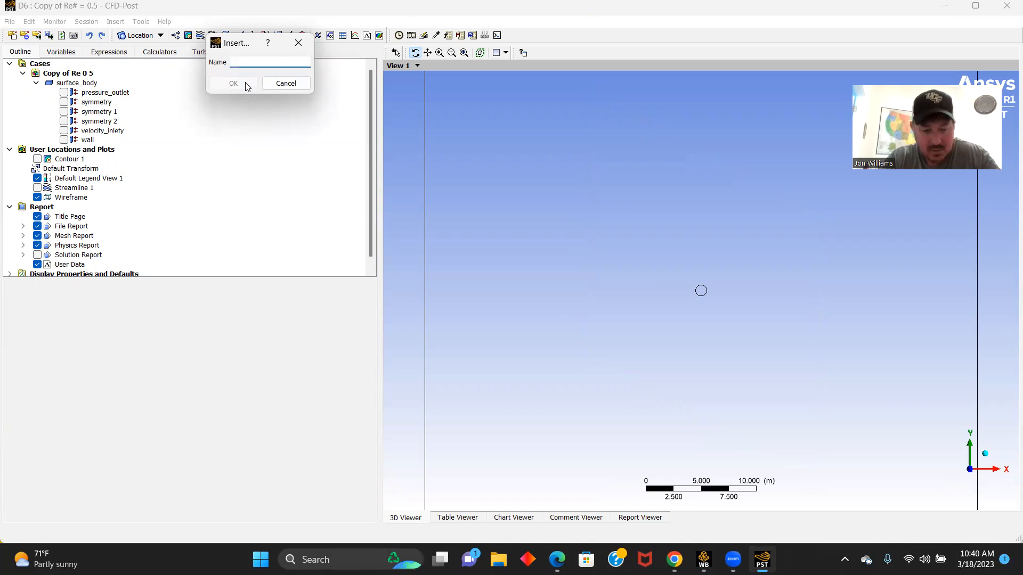
{"action": "type", "text": "re 50000"}
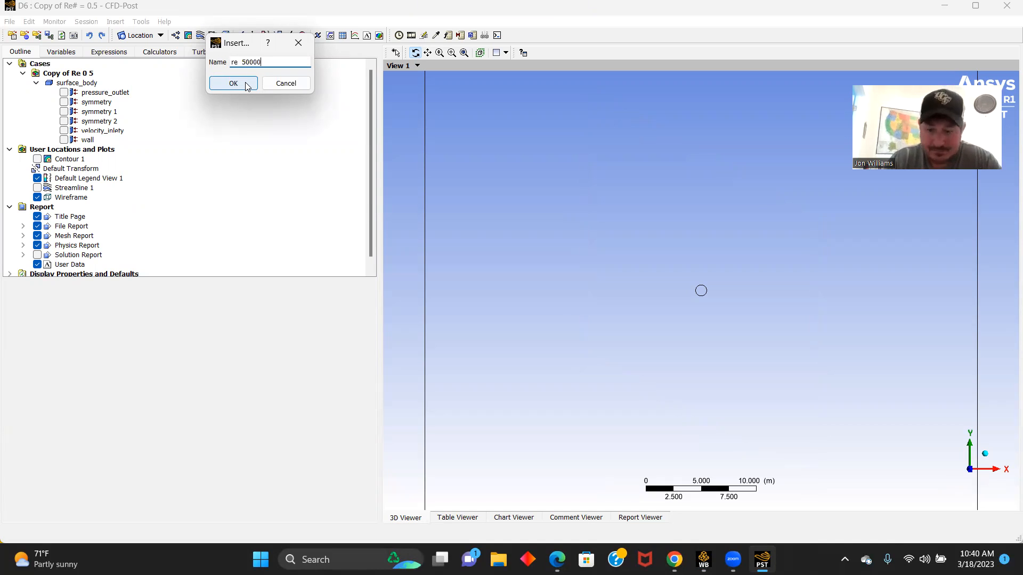
{"action": "left_click", "coordinate": [233, 83]}
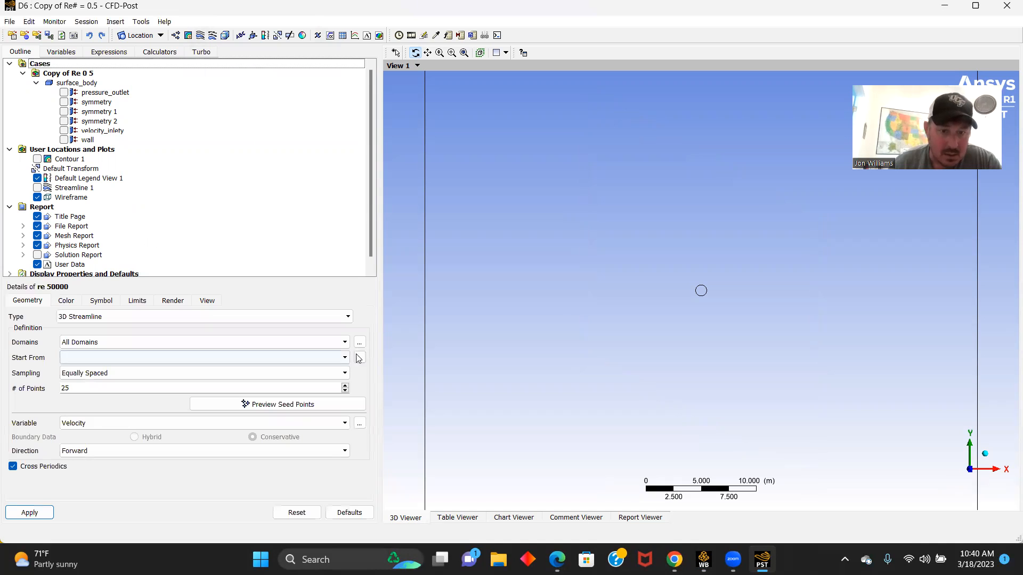
{"action": "left_click", "coordinate": [344, 343]}
{"action": "left_click", "coordinate": [344, 346]}
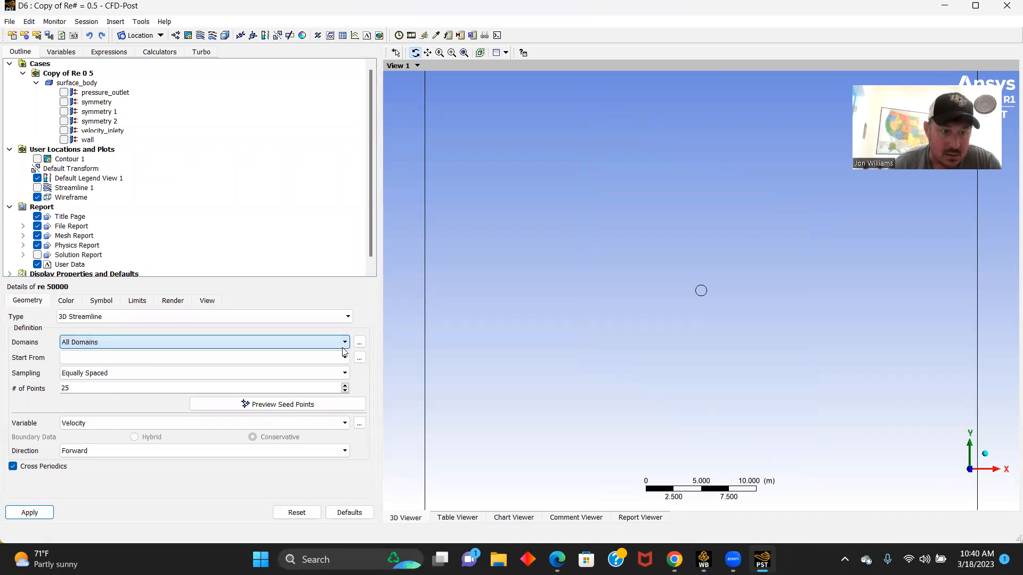
{"action": "left_click", "coordinate": [345, 358]}
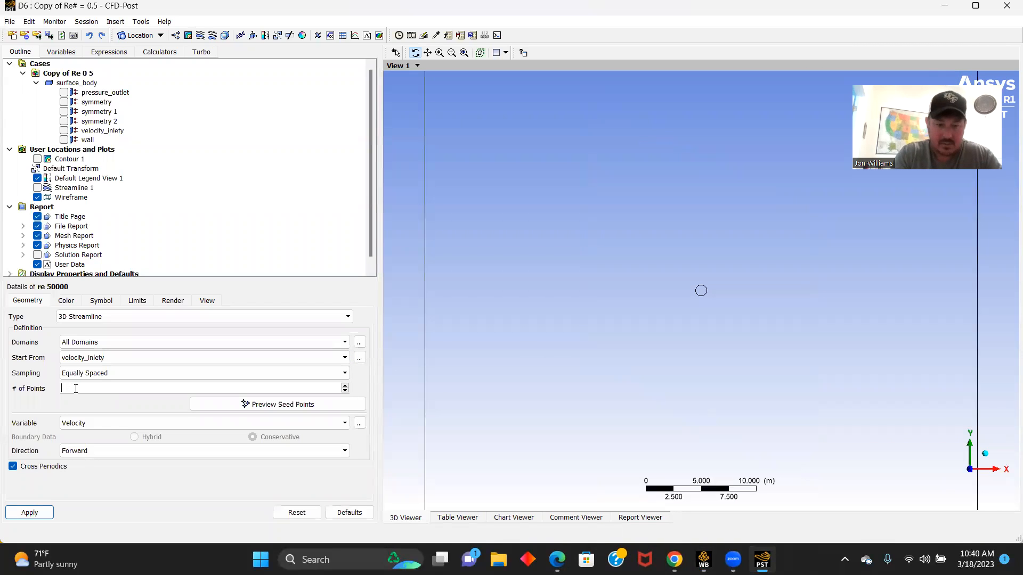
{"action": "left_click", "coordinate": [29, 511]}
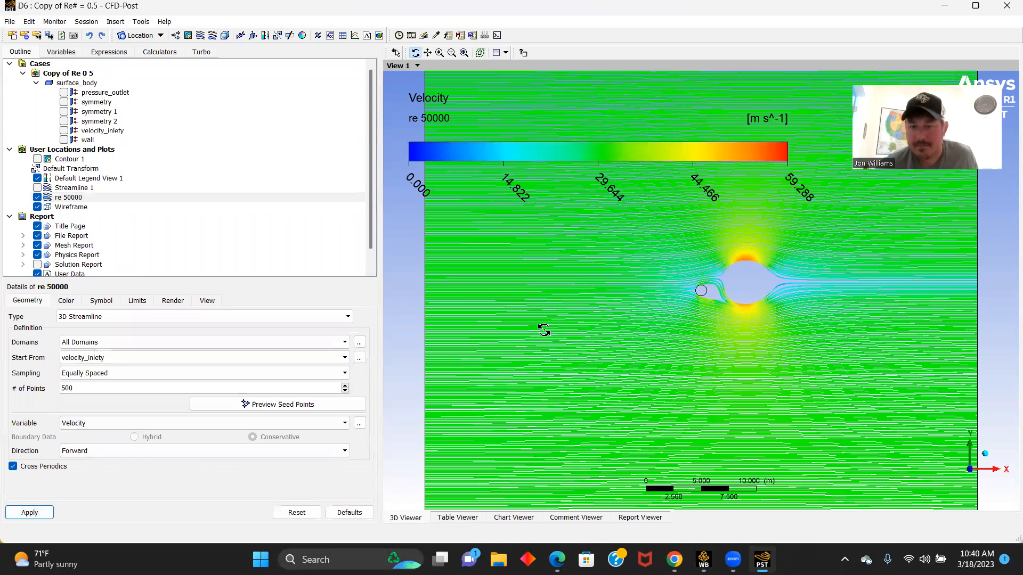
- Examine the velocity streamlines around the circle and in its wake, both close up and across the domain
{"action": "left_click_drag", "start_coordinate": [543, 330], "coordinate": [523, 309]}
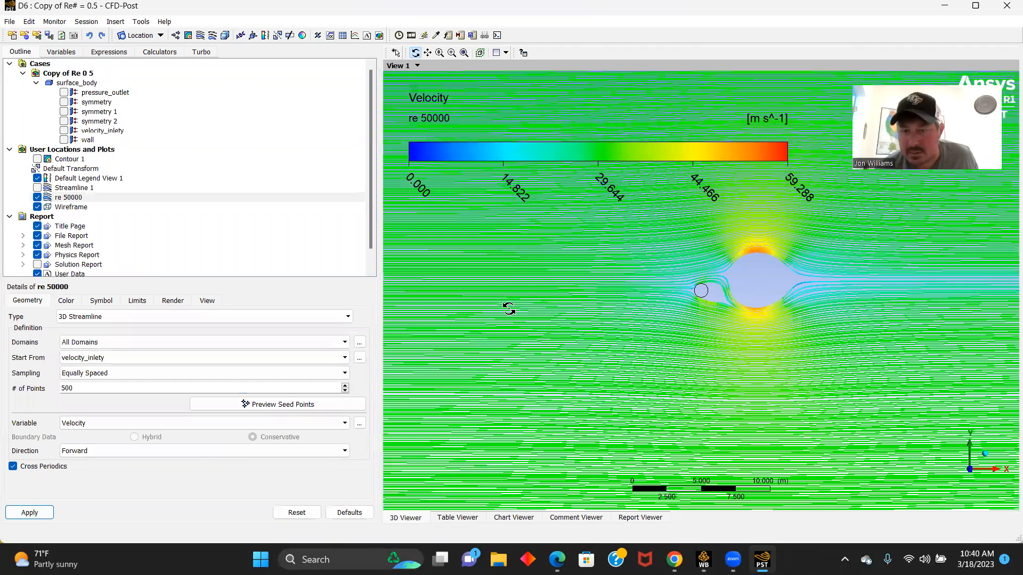
{"action": "scroll", "coordinate": [499, 304], "scroll_direction": "up", "scroll_amount": 1}
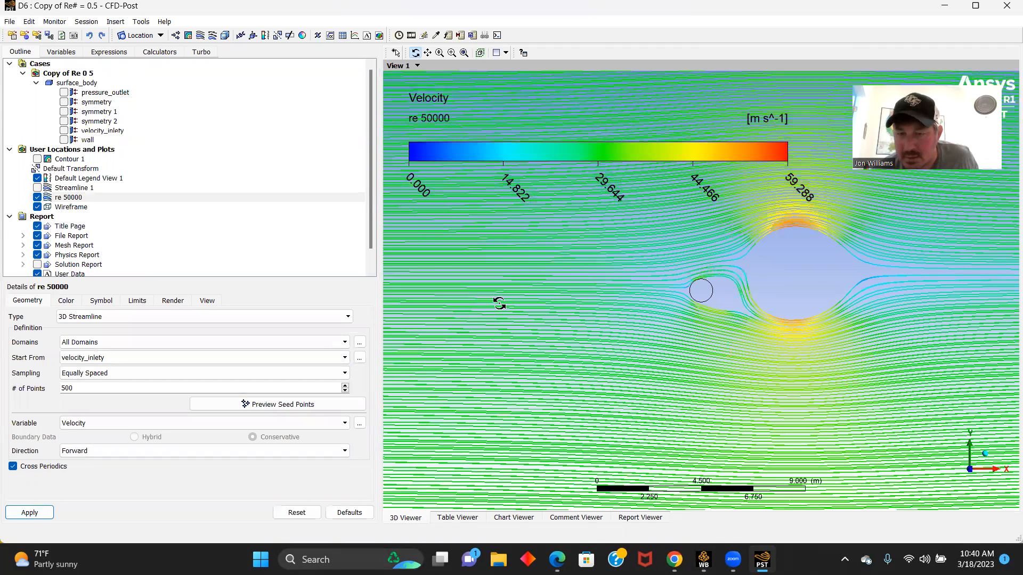
{"action": "scroll", "coordinate": [499, 298], "scroll_direction": "down", "scroll_amount": 1}
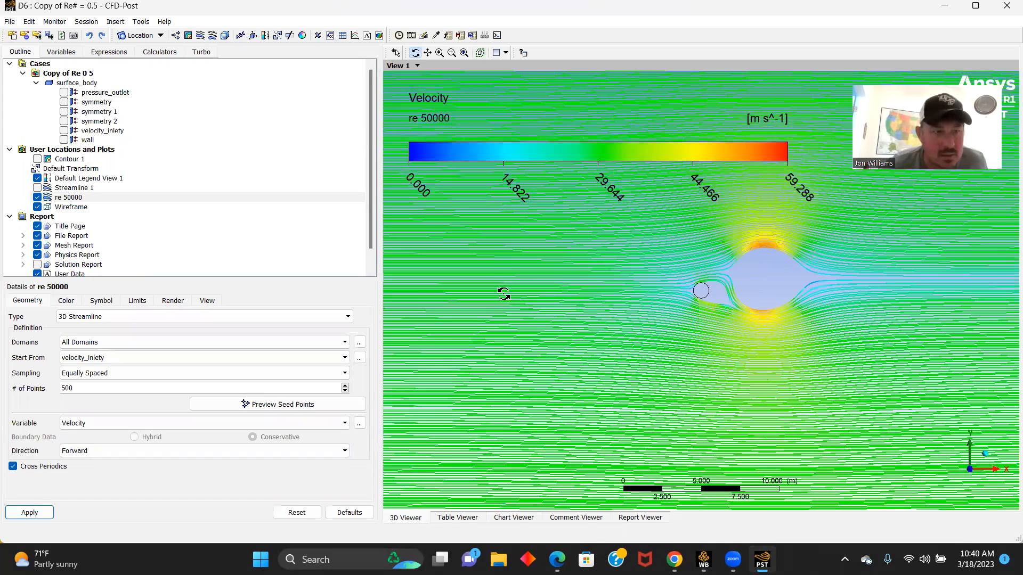
{"action": "scroll", "coordinate": [501, 294], "scroll_direction": "down", "scroll_amount": 1}
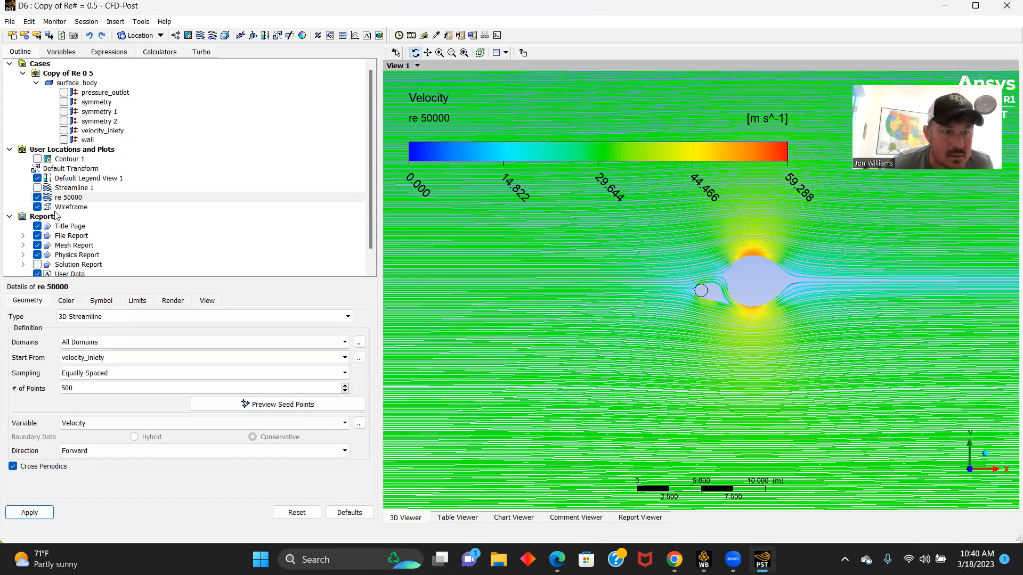
{"action": "scroll", "coordinate": [698, 279], "scroll_direction": "up", "scroll_amount": 1}
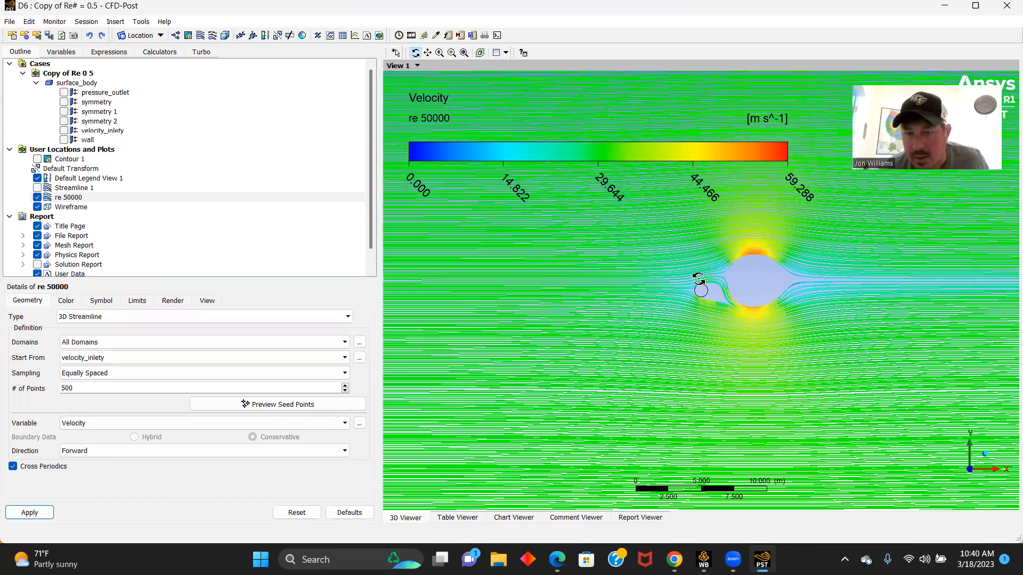
{"action": "scroll", "coordinate": [697, 273], "scroll_direction": "up", "scroll_amount": 2}
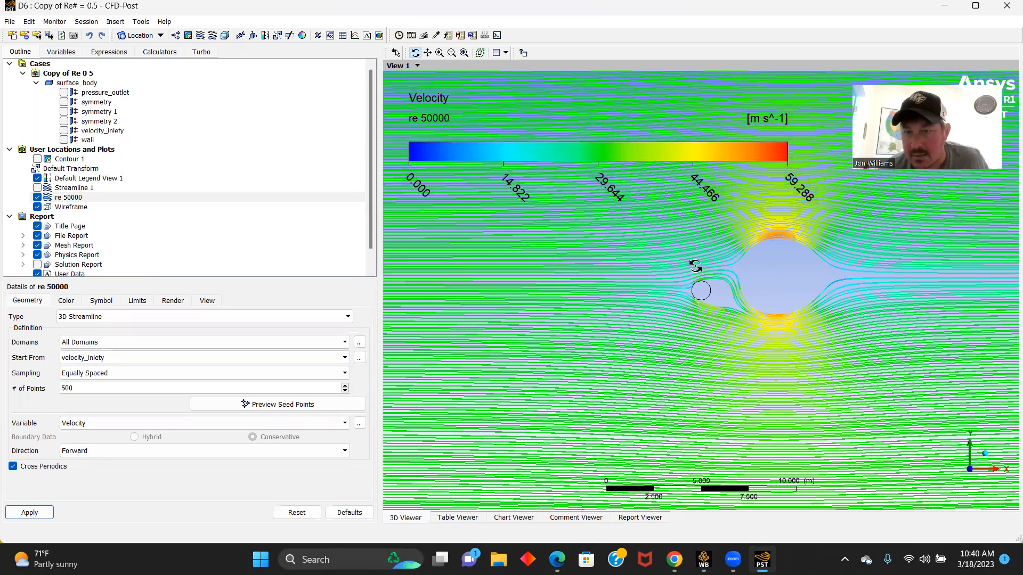
{"action": "scroll", "coordinate": [694, 264], "scroll_direction": "up", "scroll_amount": 1}
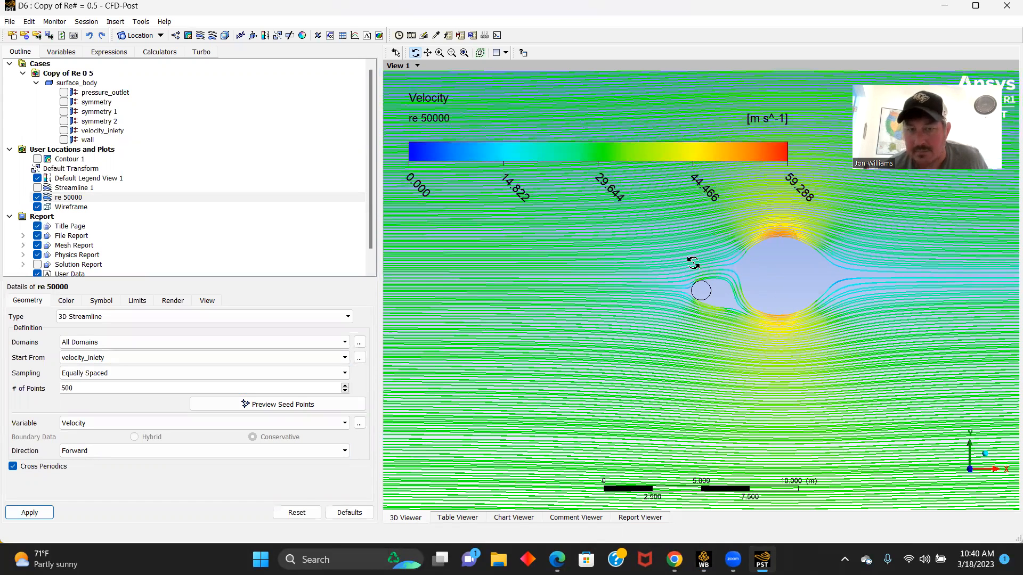
{"action": "scroll", "coordinate": [693, 262], "scroll_direction": "down", "scroll_amount": 2}
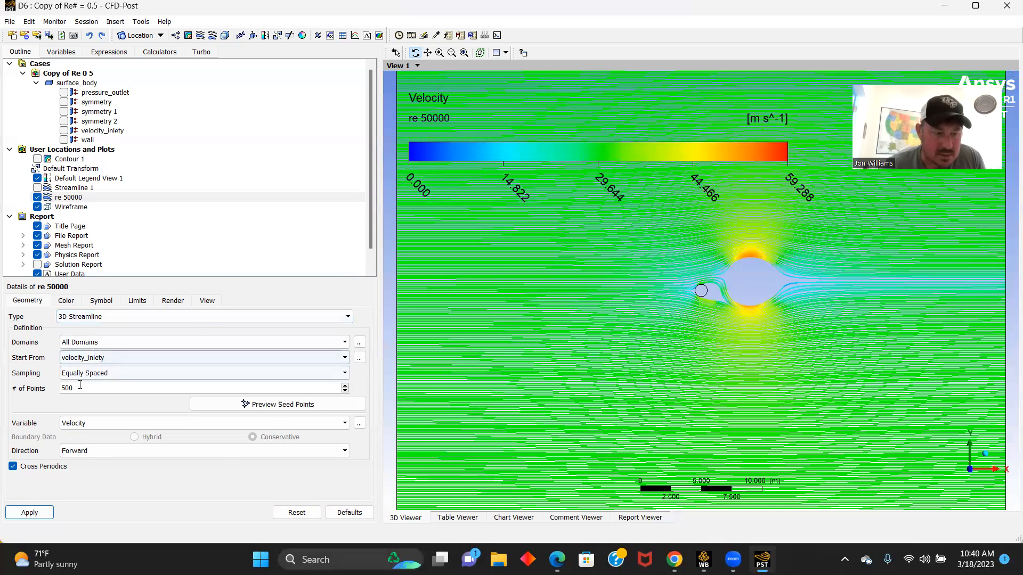
- Hide the re 50000 streamlines and create a velocity contour on symmetry 1 with 500 contours
{"action": "left_click", "coordinate": [37, 198]}
{"action": "left_click", "coordinate": [188, 36]}
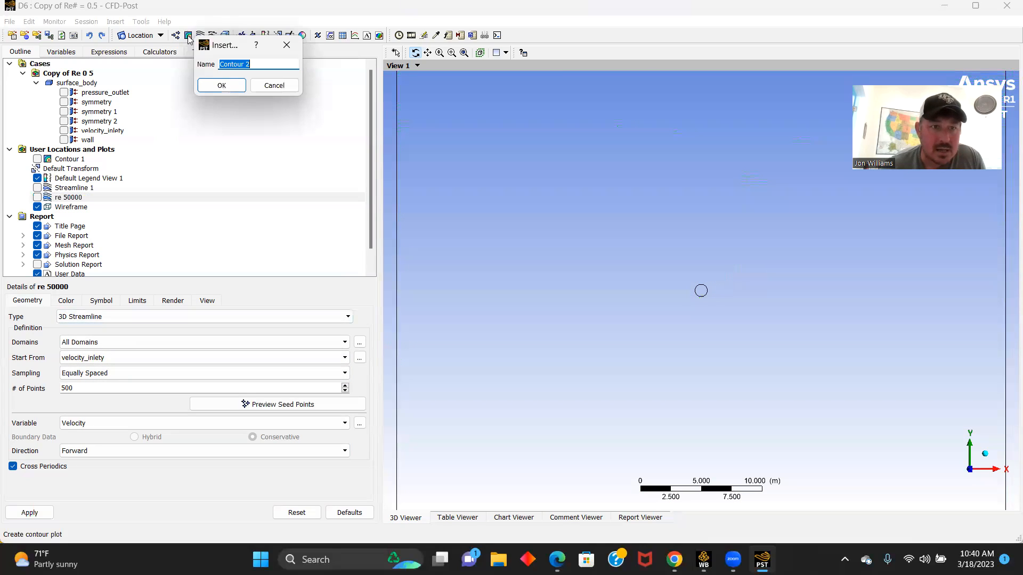
{"action": "left_click", "coordinate": [220, 85]}
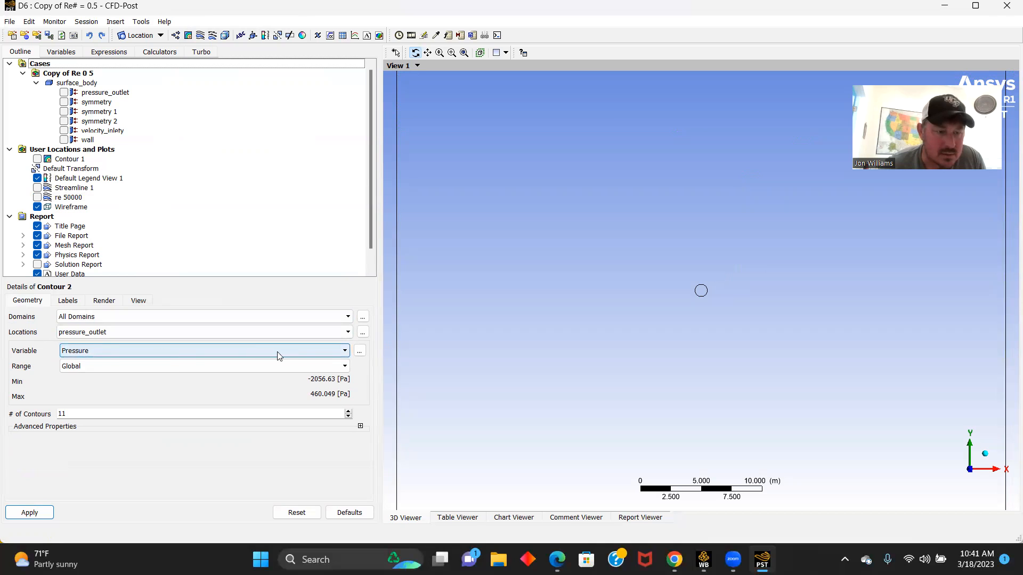
{"action": "left_click", "coordinate": [349, 331]}
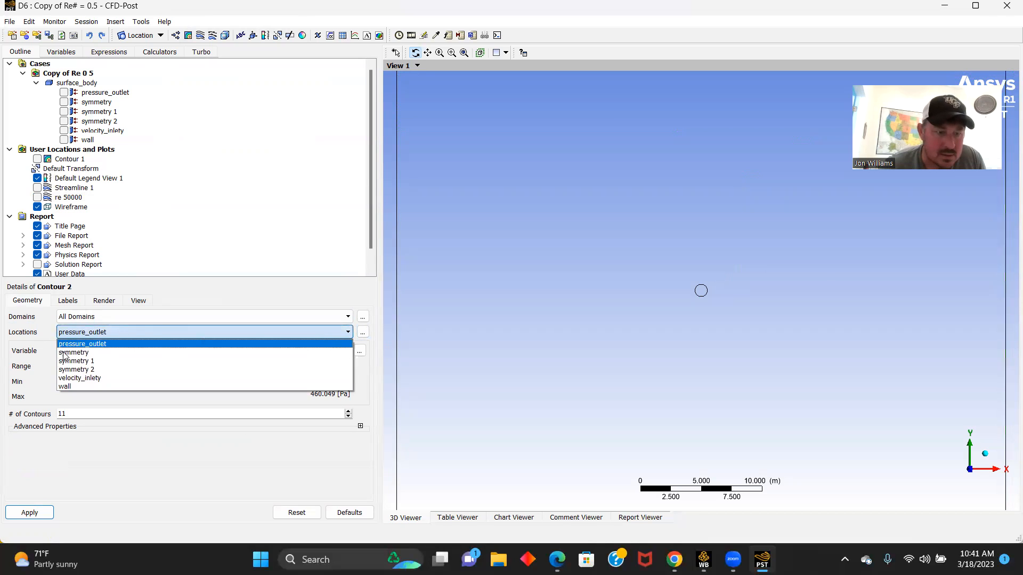
{"action": "left_click", "coordinate": [341, 361]}
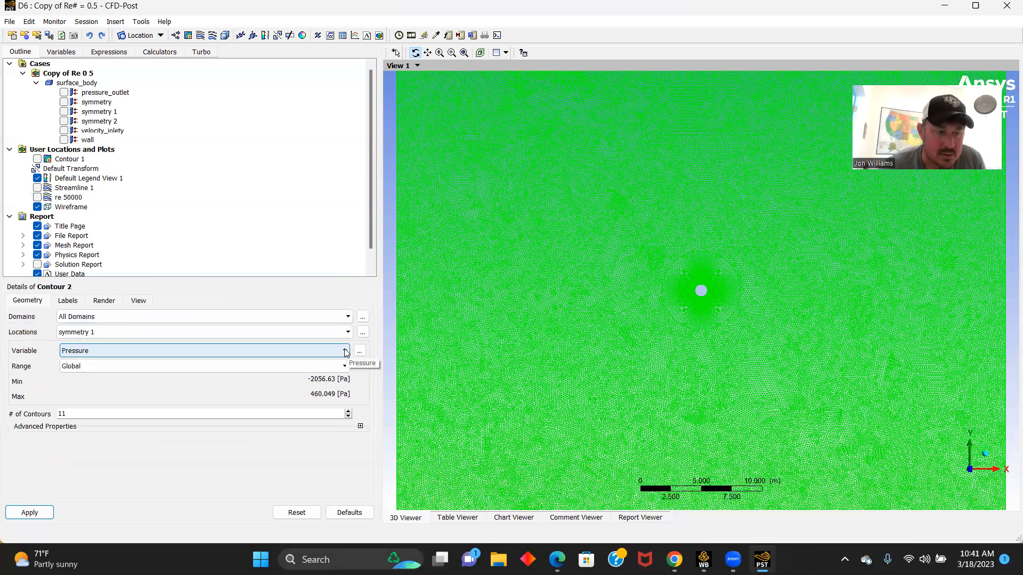
{"action": "left_click", "coordinate": [345, 351]}
{"action": "left_click", "coordinate": [75, 389]}
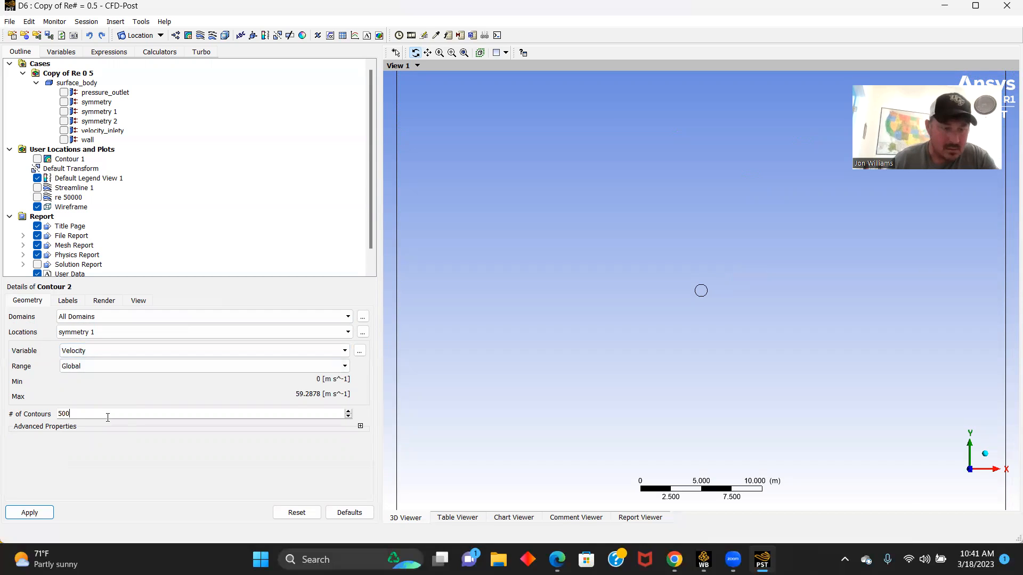
{"action": "left_click", "coordinate": [25, 512]}
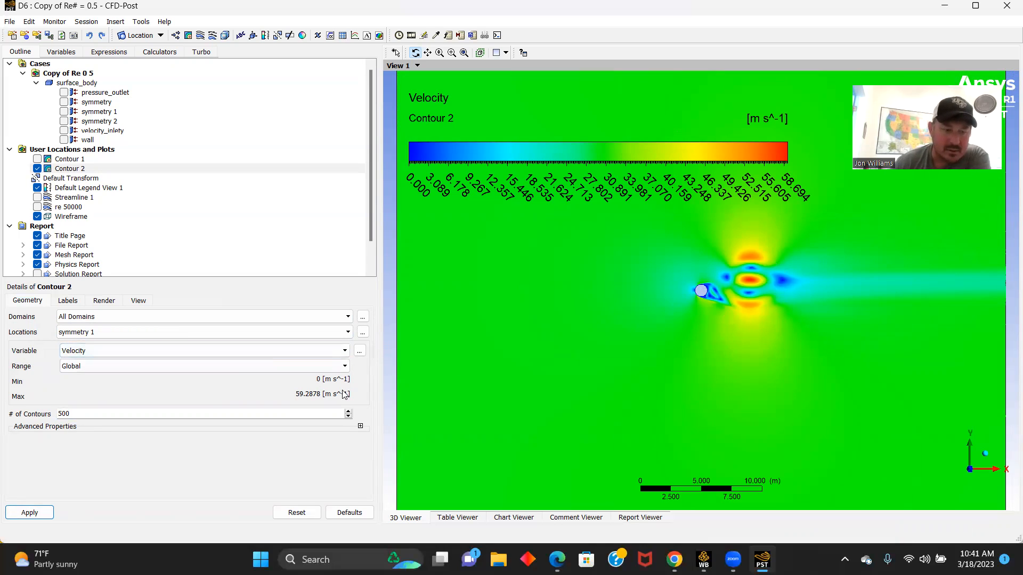
- Switch the new contour's variable to Pressure, apply it, and close CFD-Post
{"action": "left_click", "coordinate": [344, 351]}
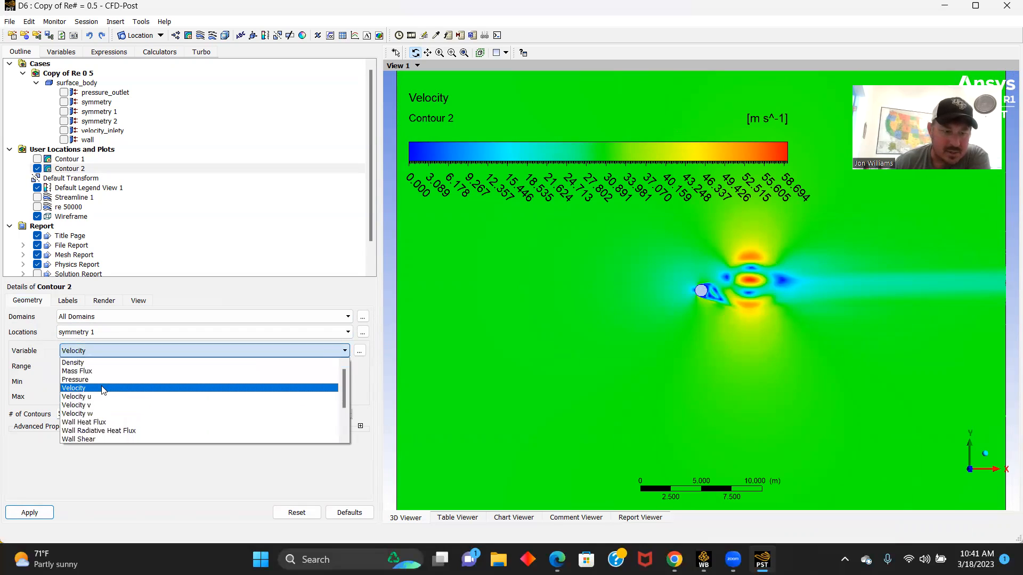
{"action": "left_click", "coordinate": [81, 380]}
{"action": "left_click", "coordinate": [28, 513]}
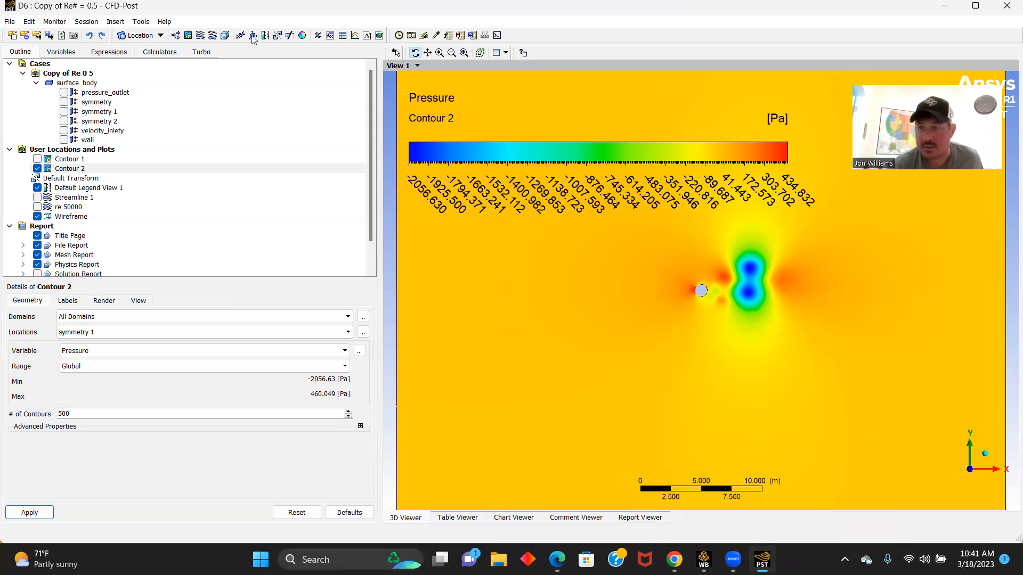
{"action": "left_click", "coordinate": [1006, 6]}
{"action": "left_click", "coordinate": [1005, 5]}
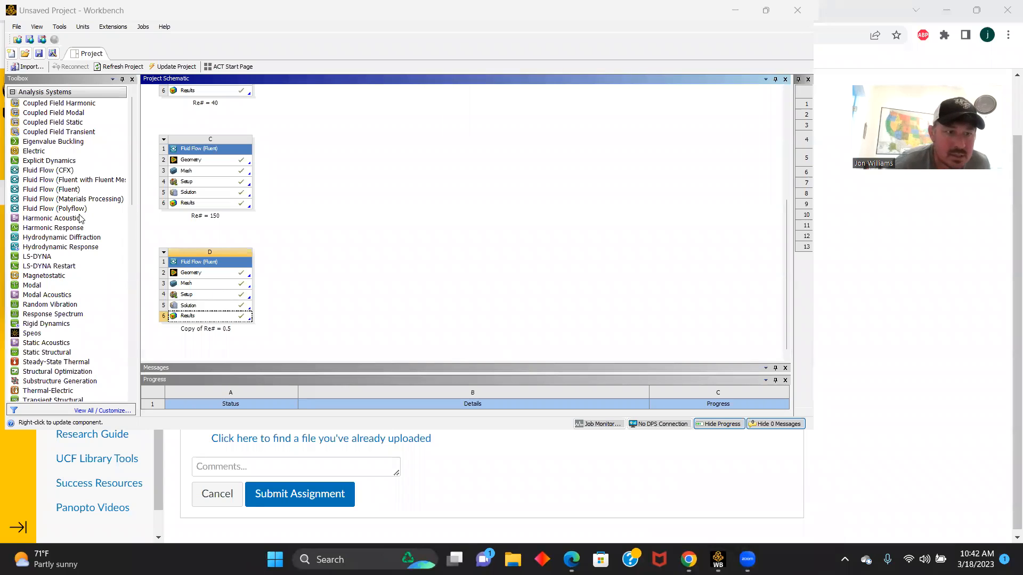
- Add a new Fluid Flow (Fluent) system to the project and create a new DesignModeler geometry for it
{"action": "double_click", "coordinate": [49, 190]}
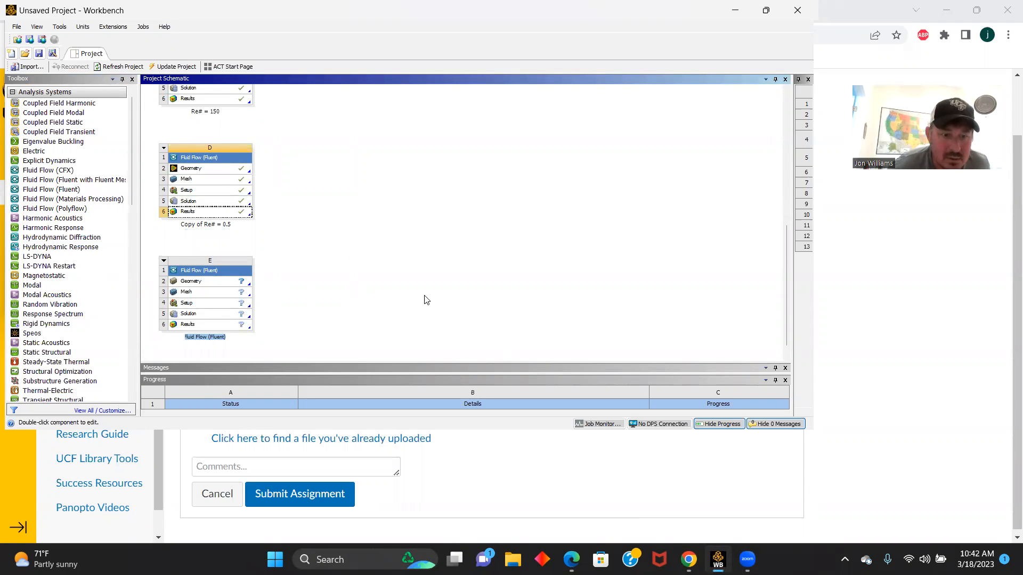
{"action": "right_click", "coordinate": [190, 282]}
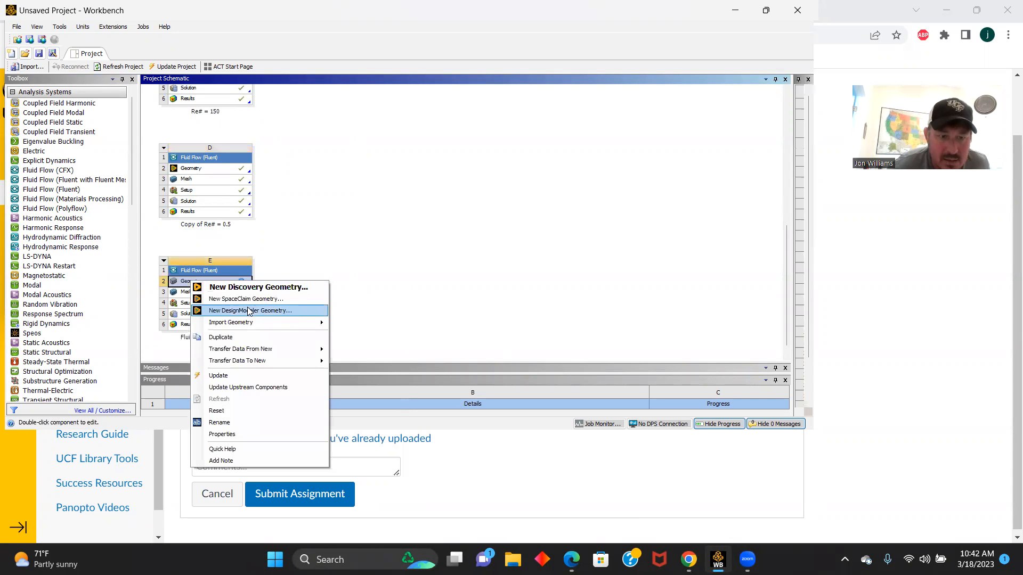
{"action": "left_click", "coordinate": [249, 311]}
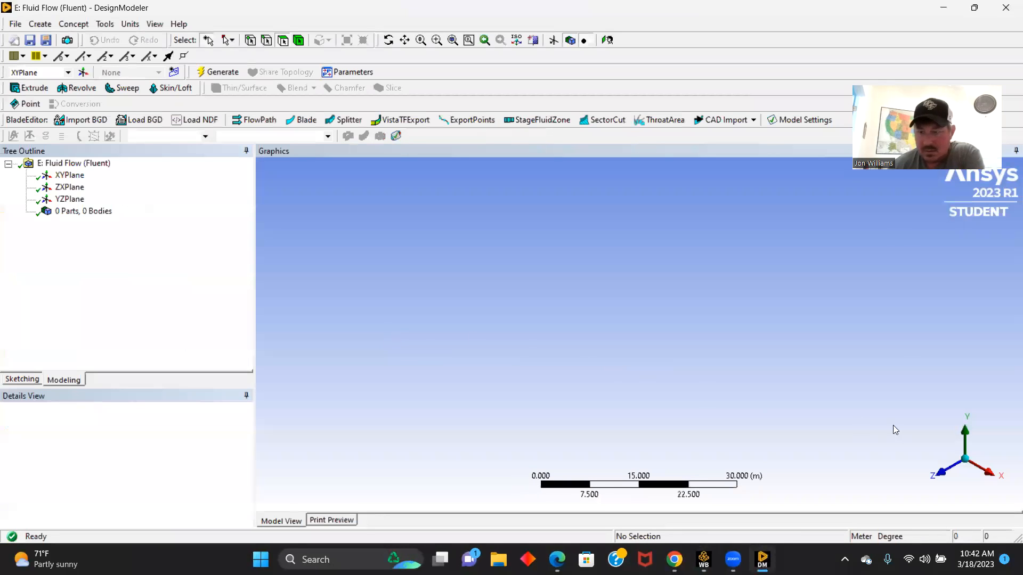
- Start a sketch on the XY plane and draw a circle about 5.8 m in diameter centred on the origin
{"action": "left_click", "coordinate": [946, 472]}
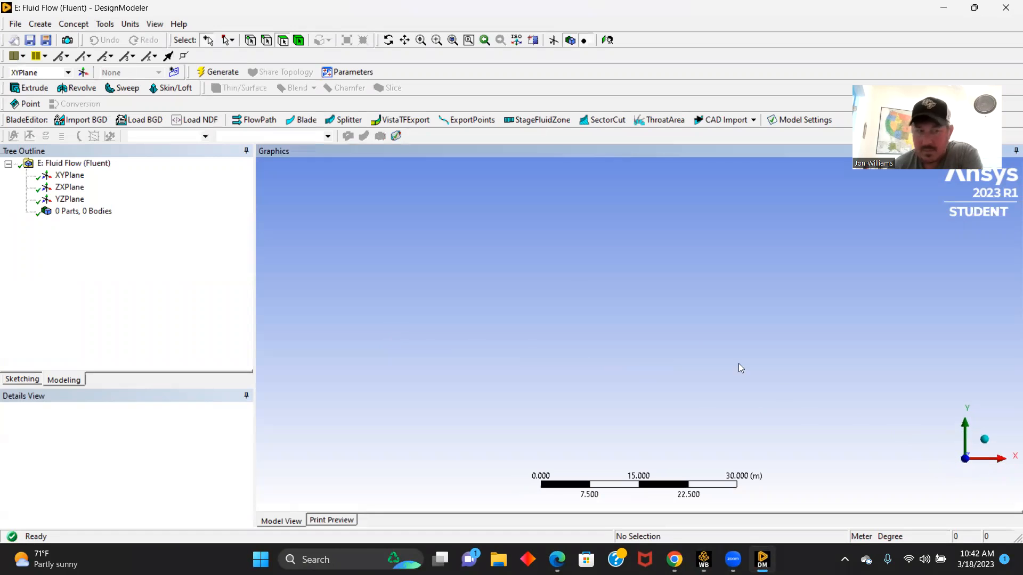
{"action": "left_click", "coordinate": [70, 175]}
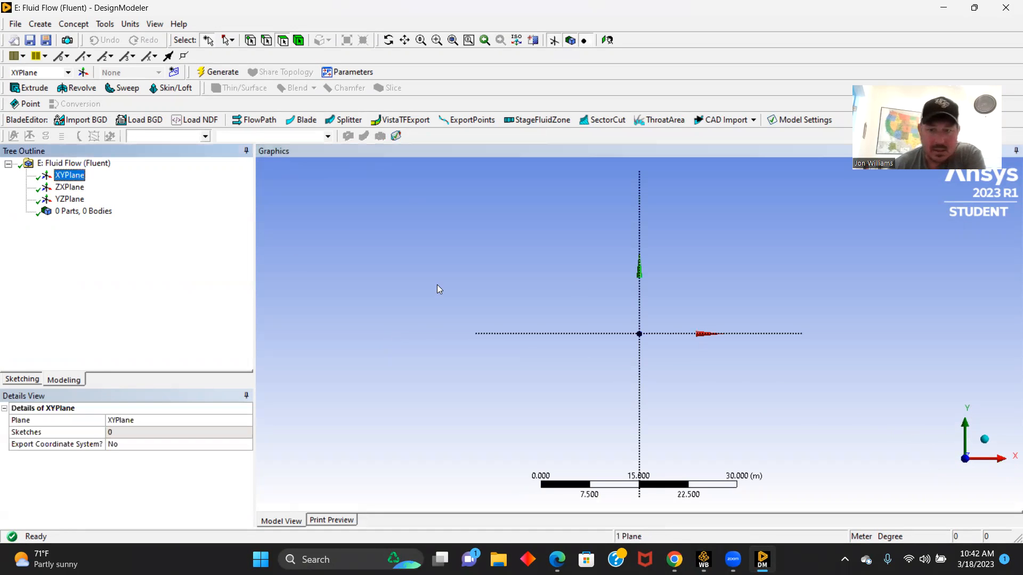
{"action": "left_click", "coordinate": [18, 380]}
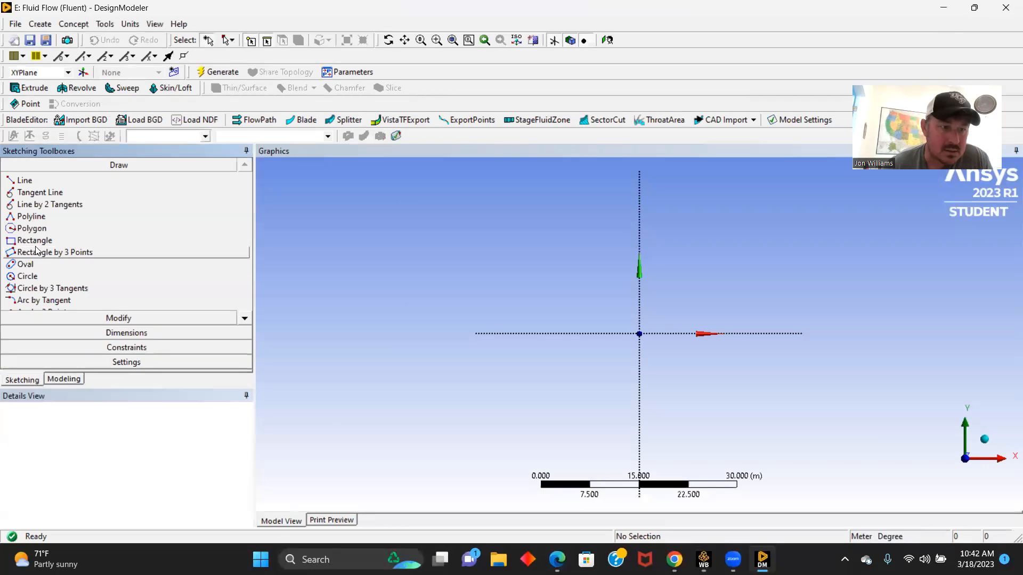
{"action": "left_click", "coordinate": [25, 277]}
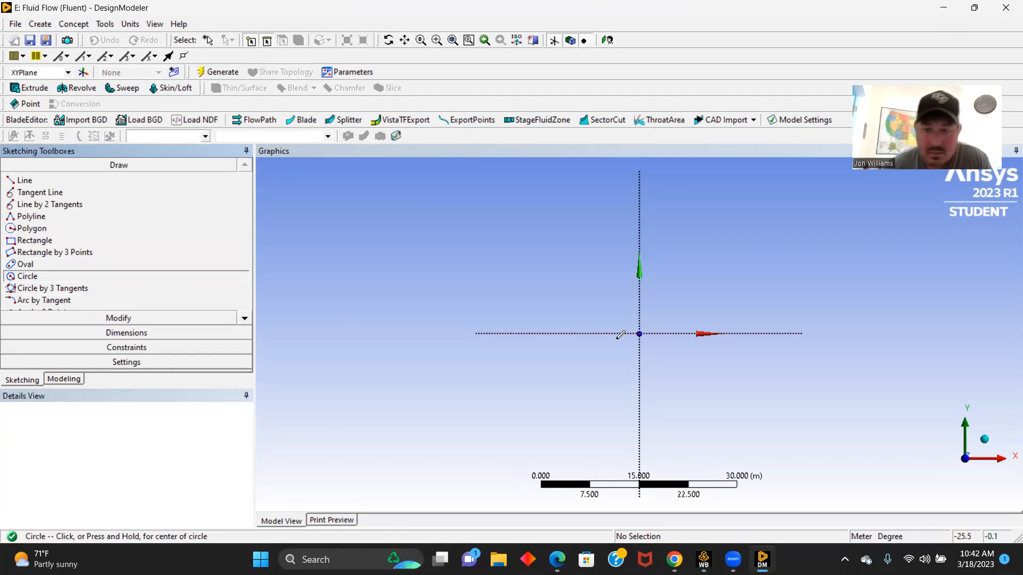
{"action": "left_click", "coordinate": [639, 334]}
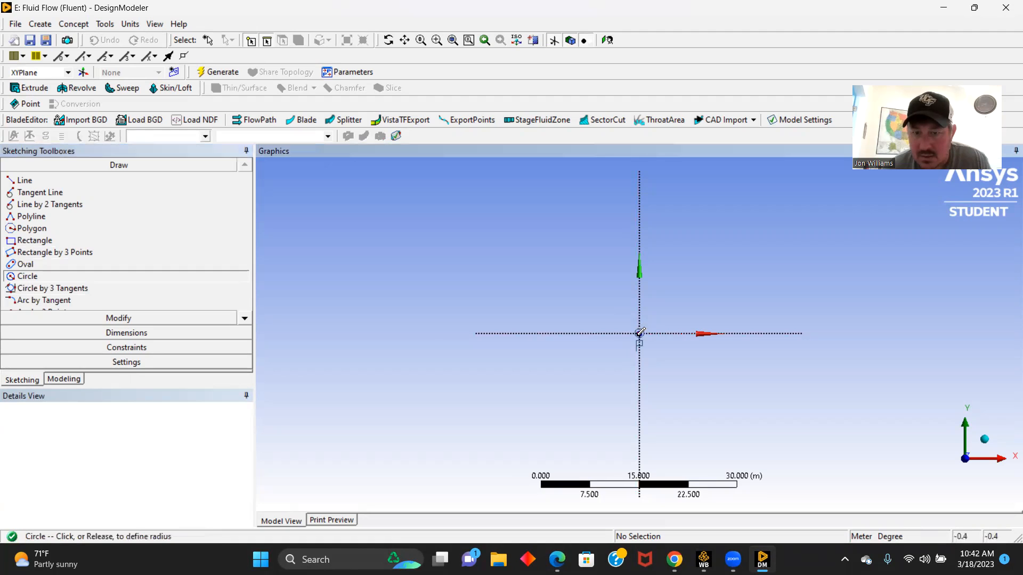
{"action": "left_click", "coordinate": [661, 323]}
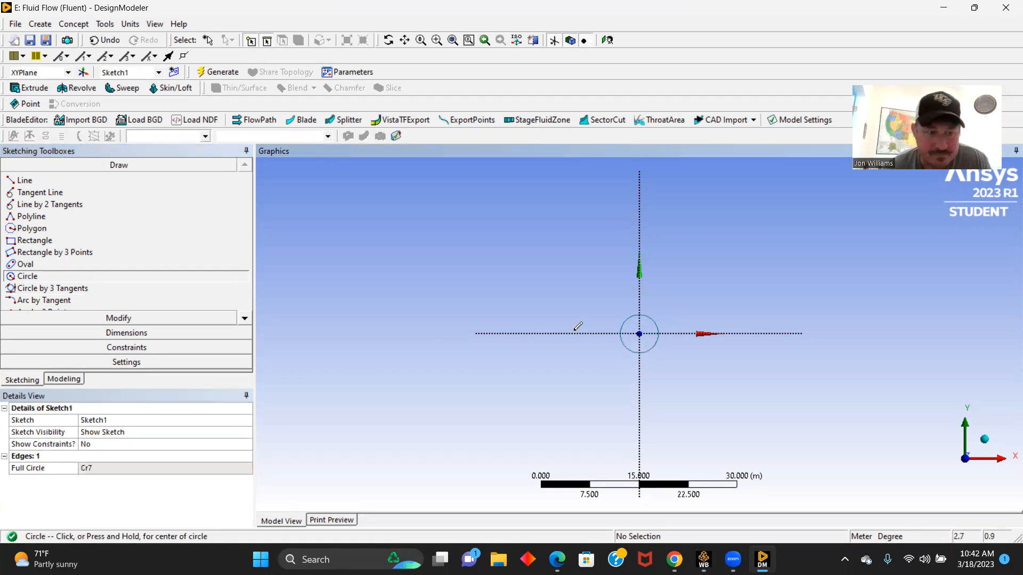
- Dimension the circle's diameter and set it to 1 m
{"action": "left_click", "coordinate": [126, 333]}
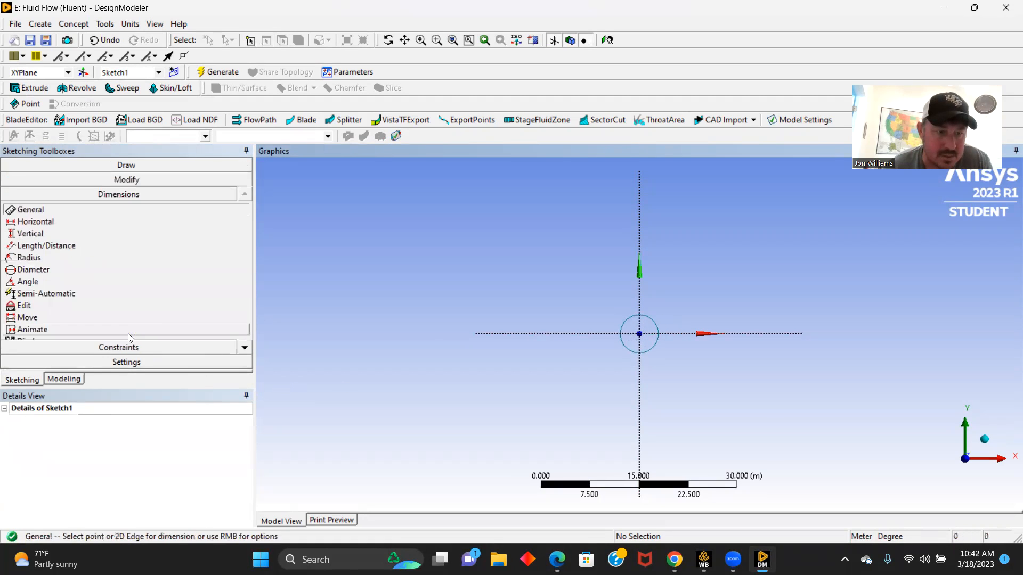
{"action": "left_click", "coordinate": [657, 324]}
{"action": "left_click", "coordinate": [723, 279]}
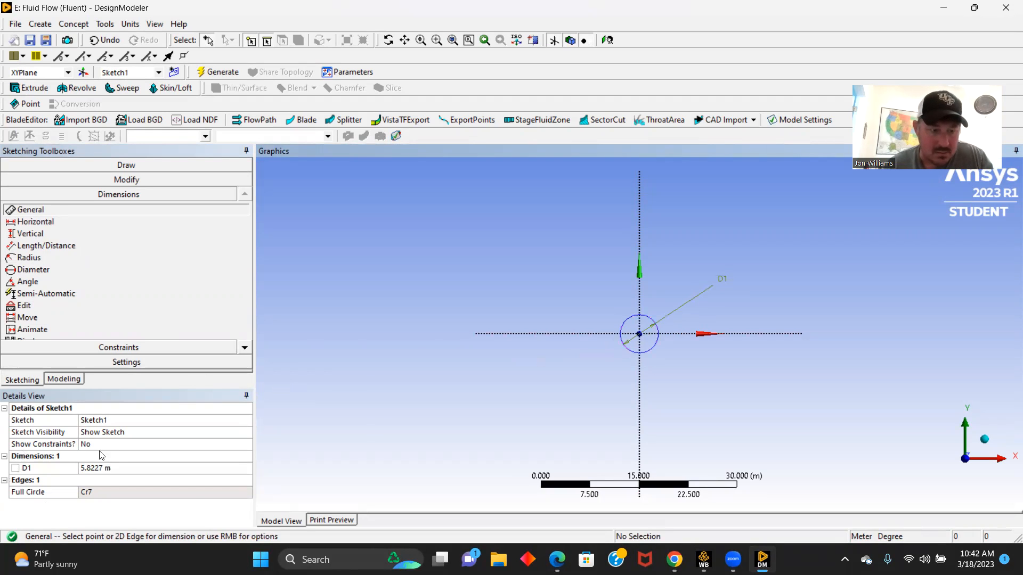
{"action": "left_click", "coordinate": [106, 469]}
{"action": "type", "text": "1"}
{"action": "key", "text": "Return"}
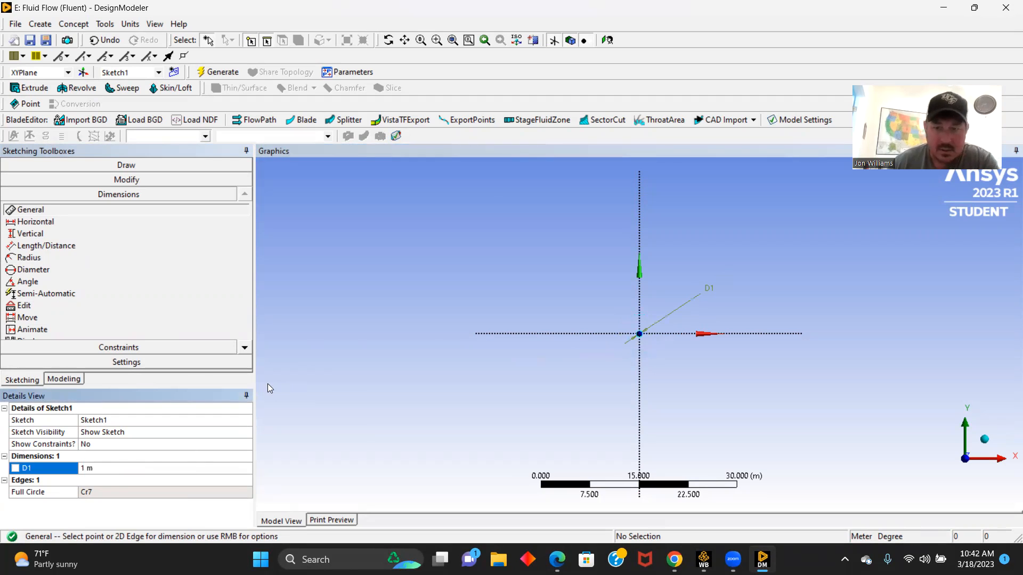
- Draw two lines from the origin, about 24.5 m up the Y axis and about 24.7 m along the positive X axis
{"action": "left_click", "coordinate": [133, 167]}
{"action": "left_click", "coordinate": [25, 180]}
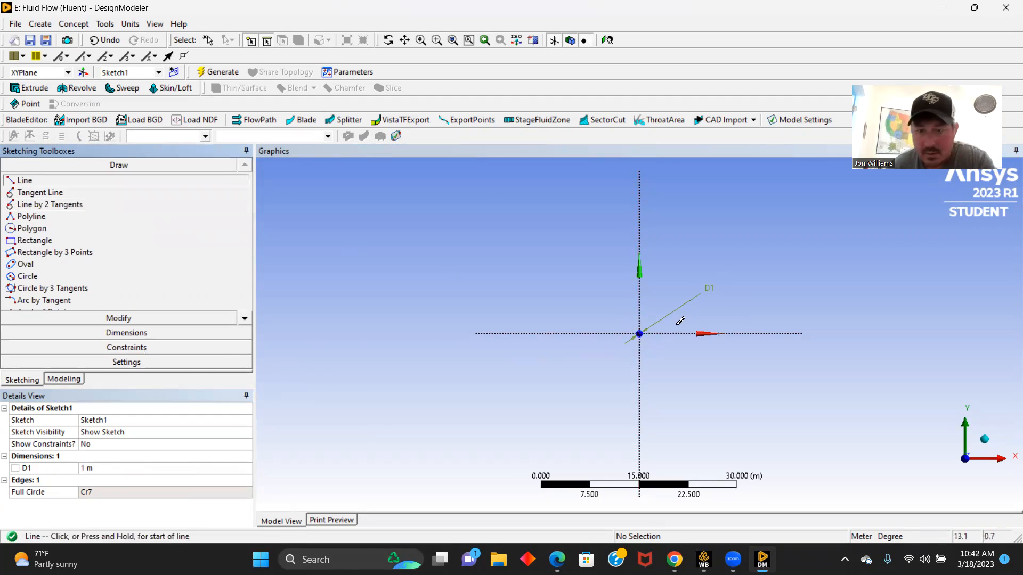
{"action": "left_click", "coordinate": [639, 334]}
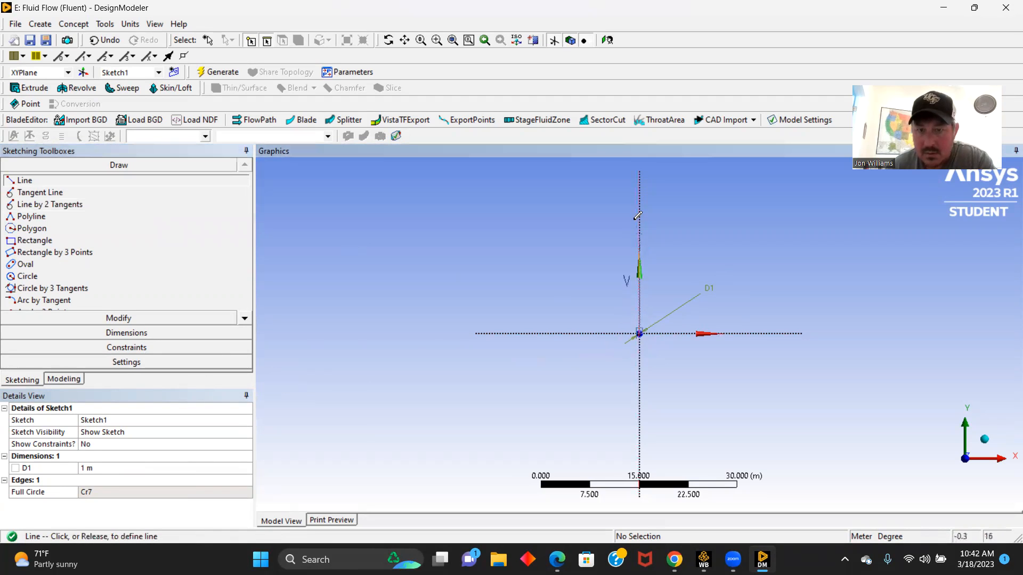
{"action": "left_click", "coordinate": [640, 172]}
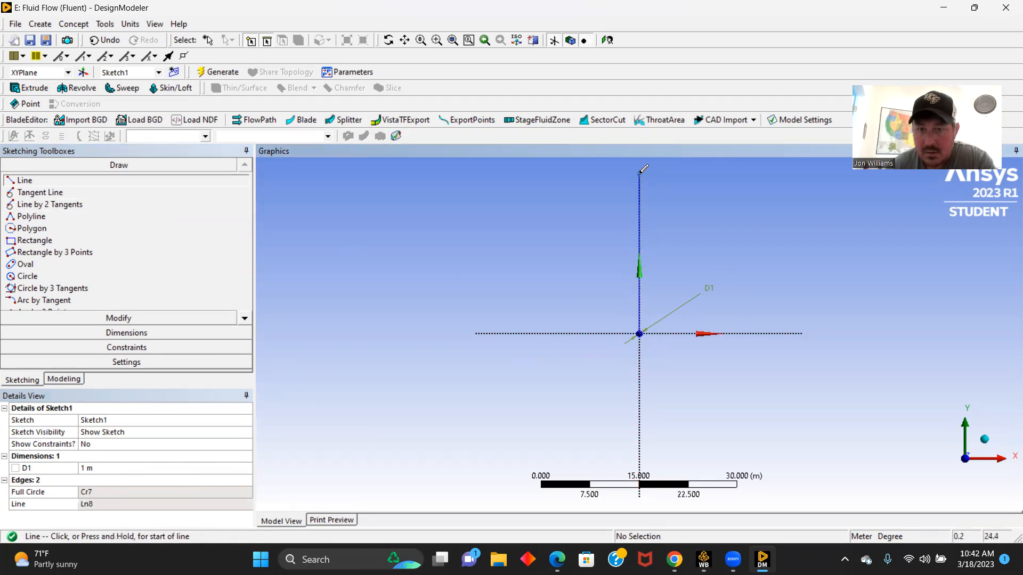
{"action": "left_click", "coordinate": [639, 334]}
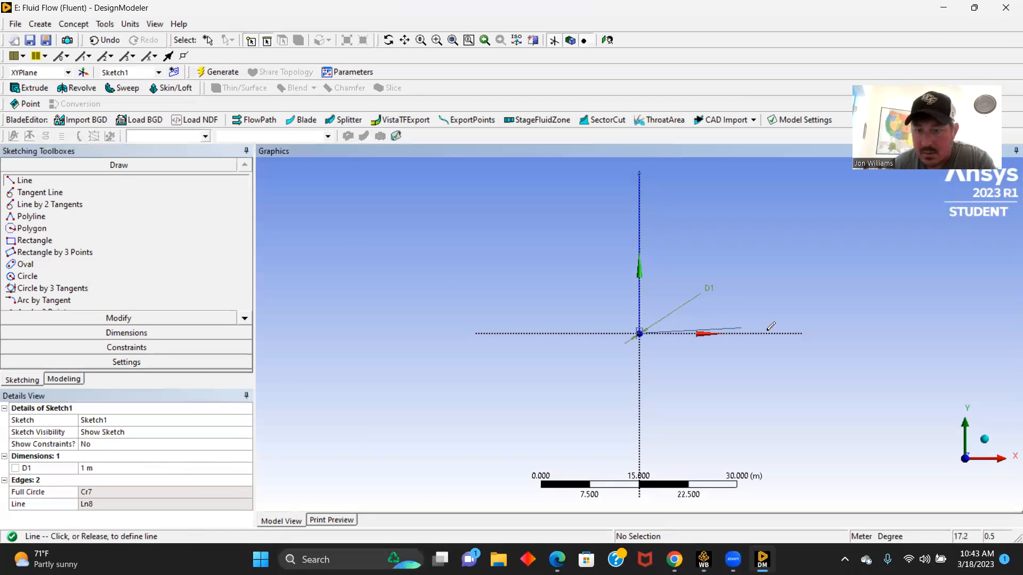
{"action": "left_click", "coordinate": [802, 334]}
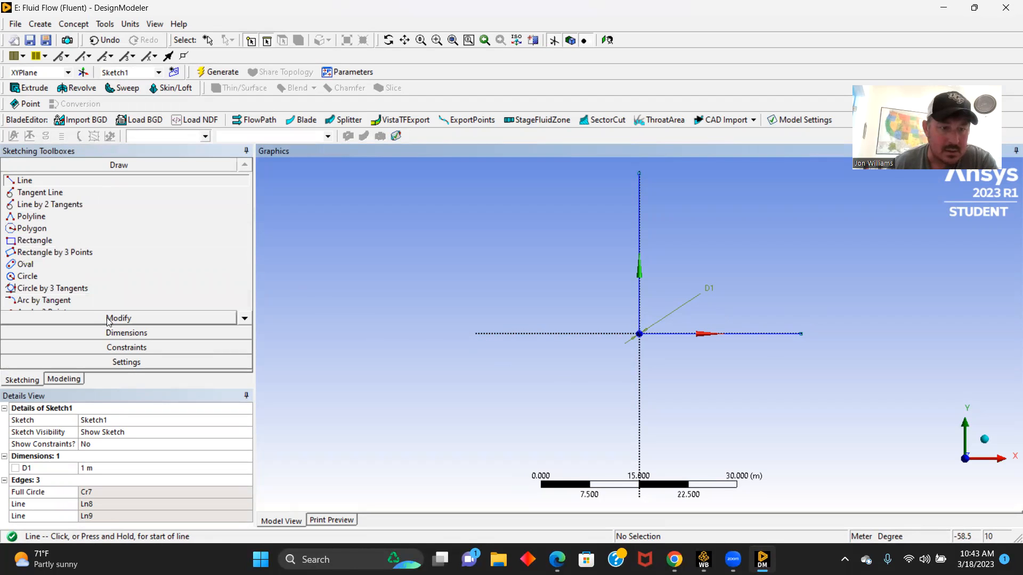
- Dimension the vertical line along the Y axis and set its length to 25 m
{"action": "left_click", "coordinate": [118, 333]}
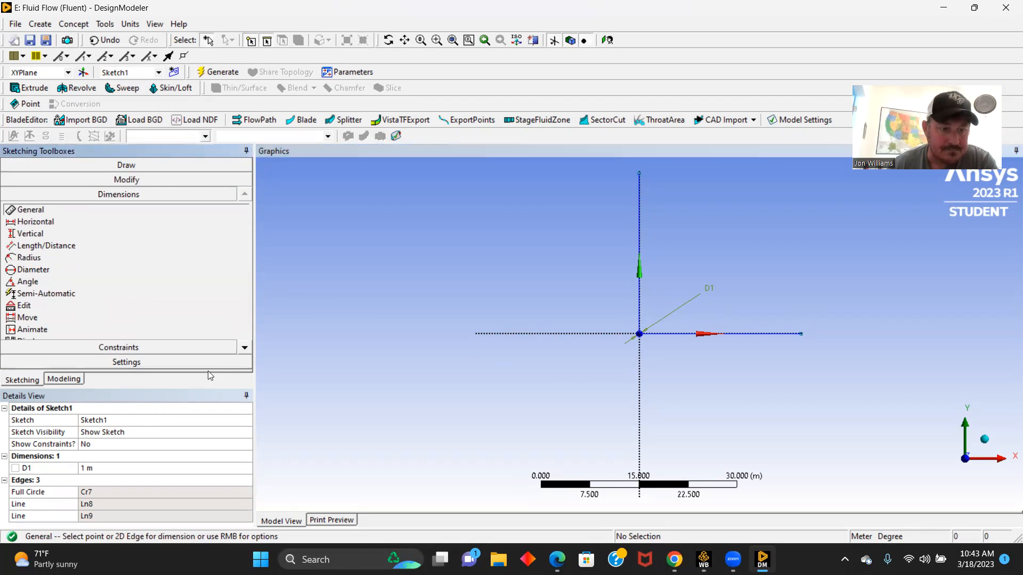
{"action": "left_click", "coordinate": [640, 245]}
{"action": "left_click", "coordinate": [592, 242]}
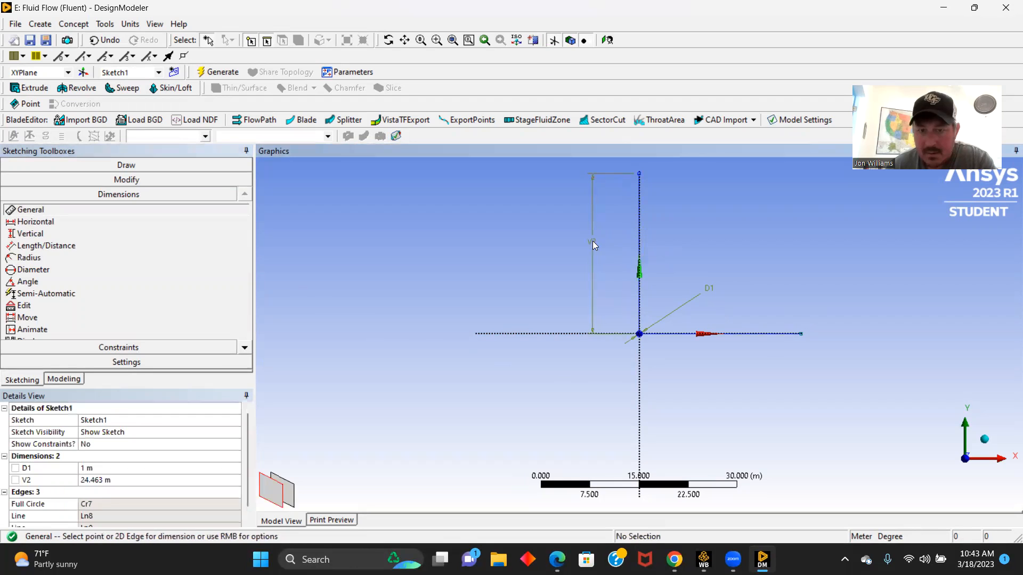
{"action": "left_click", "coordinate": [94, 479]}
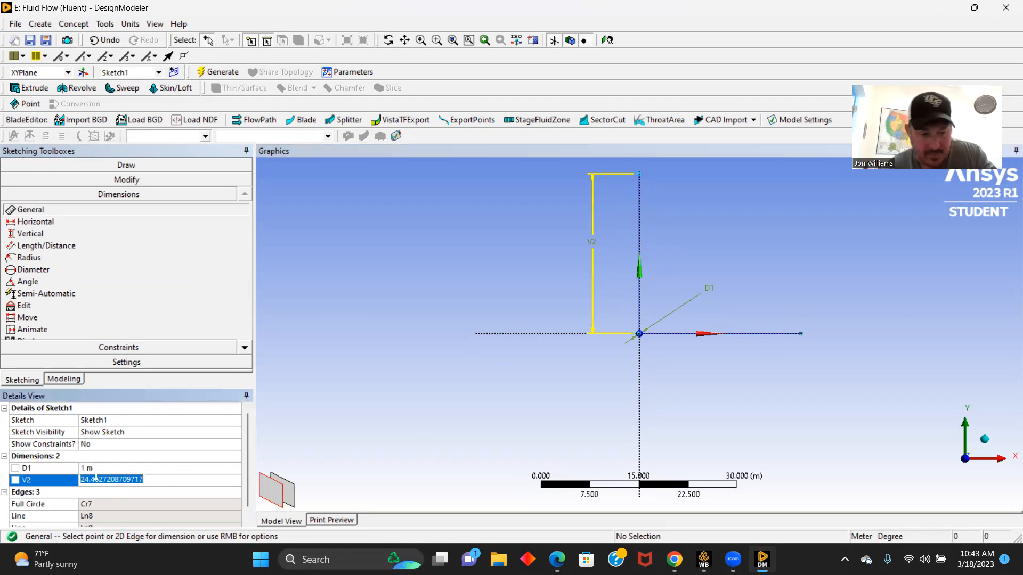
{"action": "type", "text": "25"}
{"action": "key", "text": "Return"}
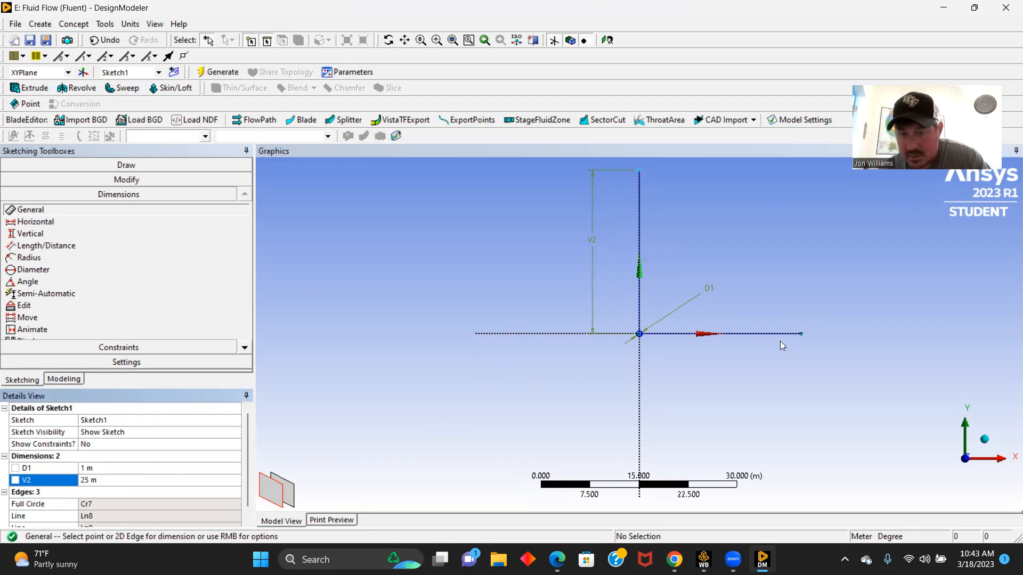
- Dimension the horizontal line along the X axis and set its length to 25 m
{"action": "left_click", "coordinate": [751, 334]}
{"action": "left_click", "coordinate": [747, 381]}
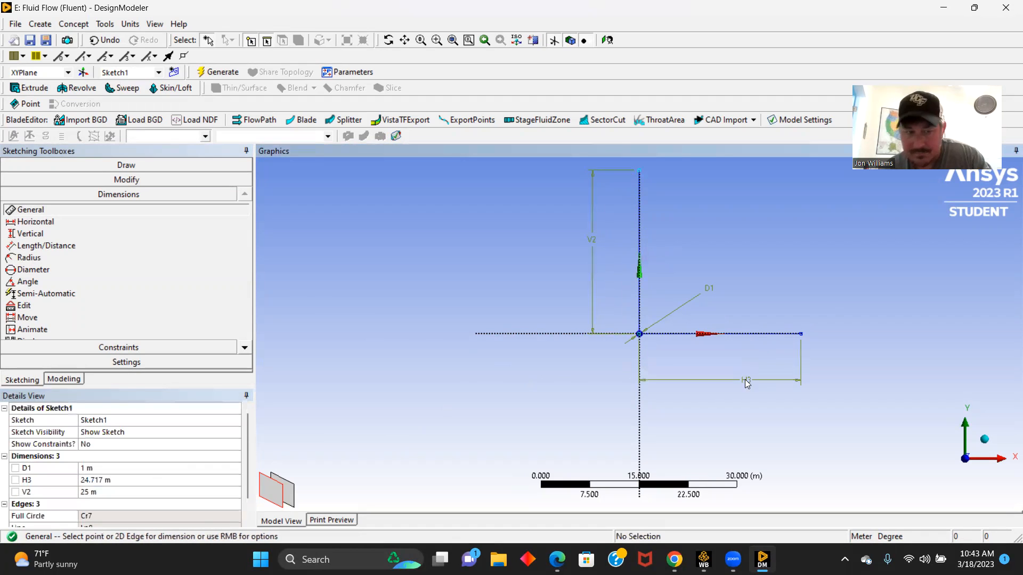
{"action": "left_click", "coordinate": [100, 481]}
{"action": "type", "text": "2"}
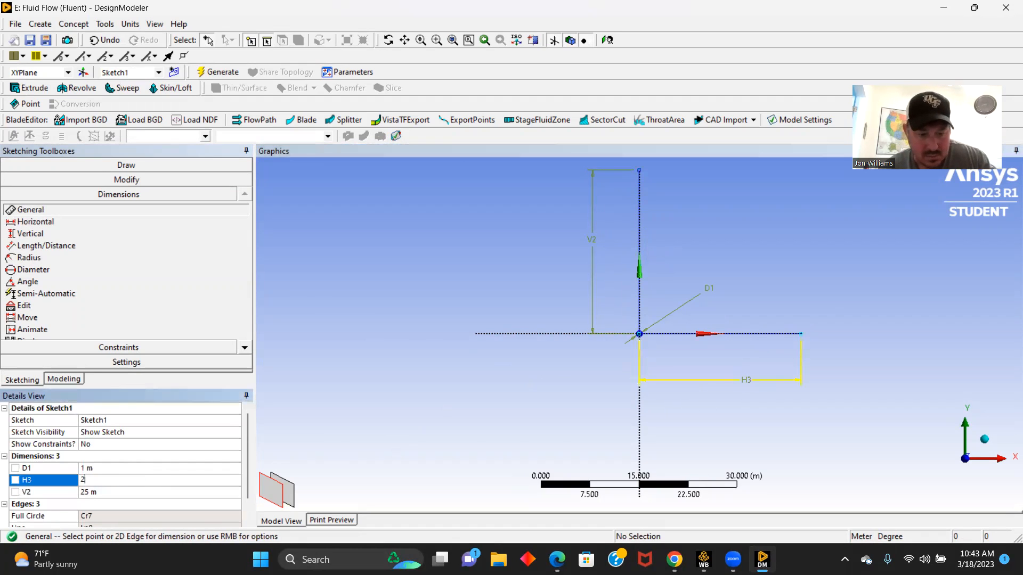
{"action": "type", "text": "5"}
{"action": "key", "text": "Return"}
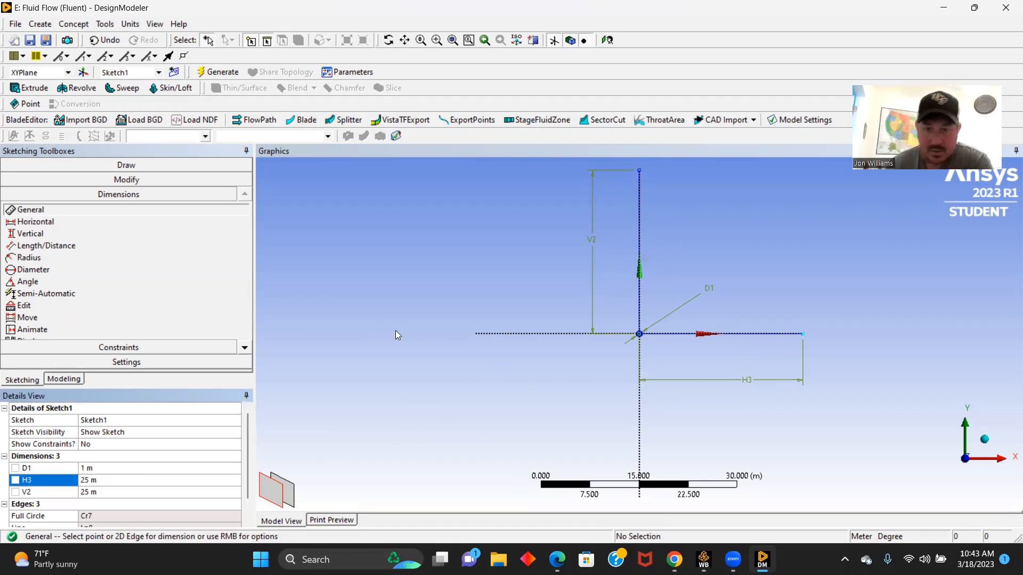
- Draw a rectangle enclosing the circle, with its top edge crossing the vertical line and its right edge crossing the horizontal line
{"action": "left_click", "coordinate": [110, 166]}
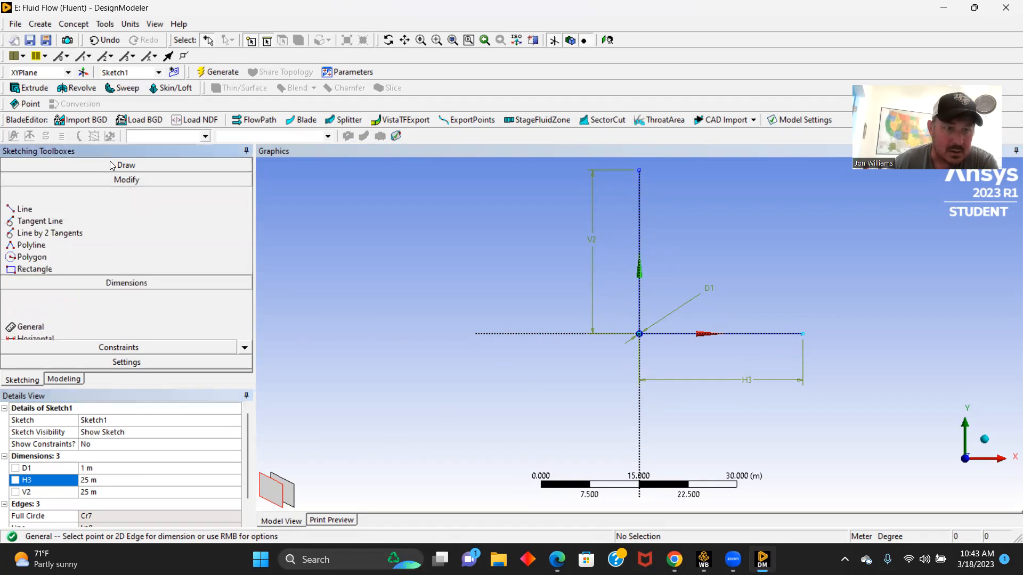
{"action": "left_click", "coordinate": [35, 241]}
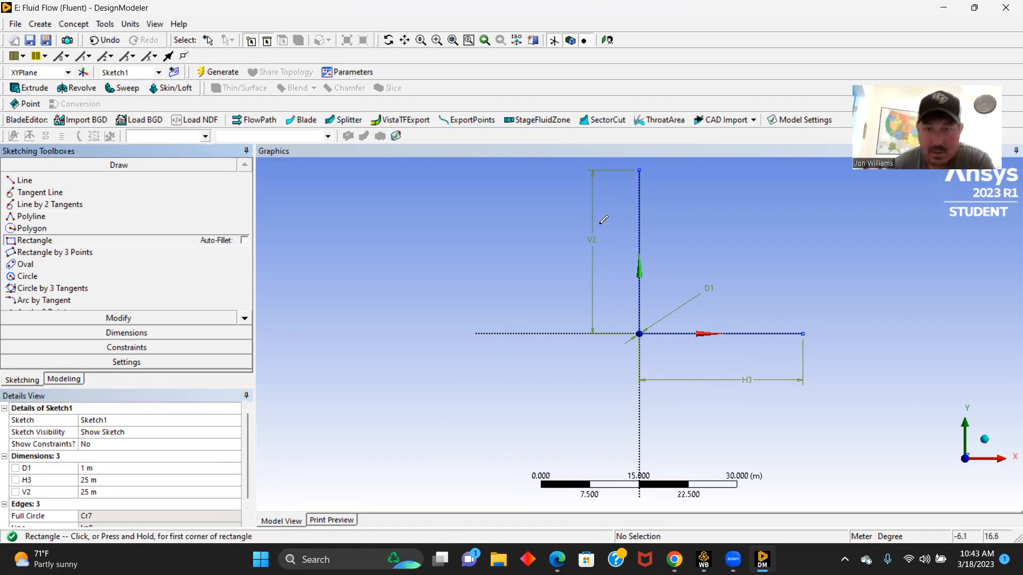
{"action": "left_click", "coordinate": [570, 190]}
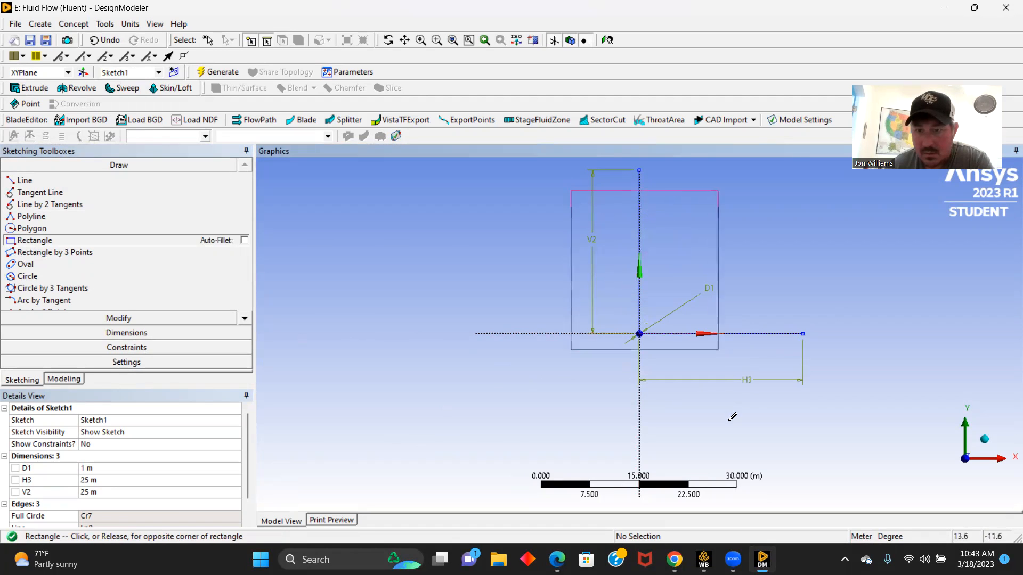
{"action": "left_click", "coordinate": [766, 441]}
{"action": "left_click", "coordinate": [143, 333]}
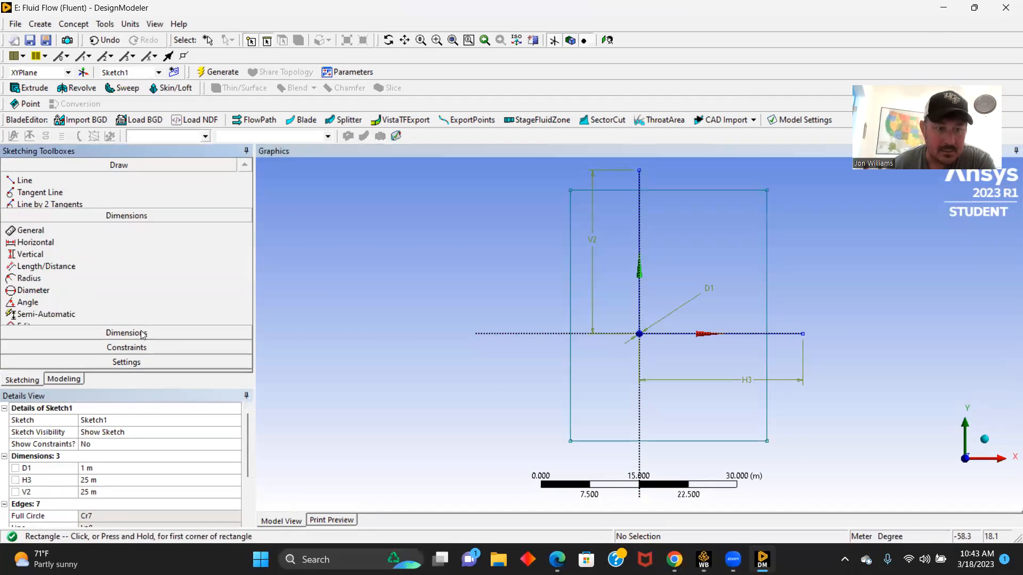
{"action": "left_click", "coordinate": [628, 191]}
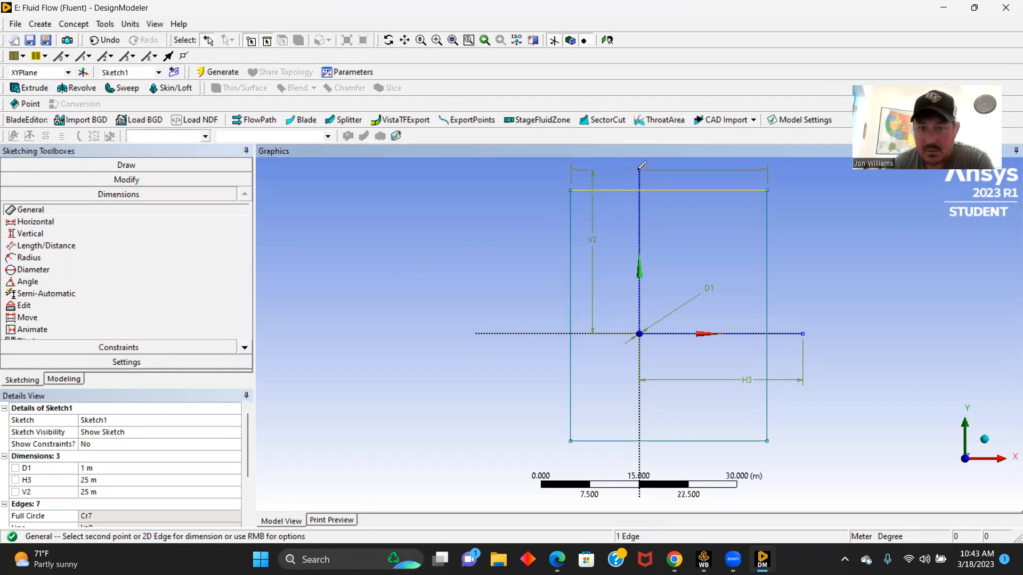
{"action": "key", "text": "Escape"}
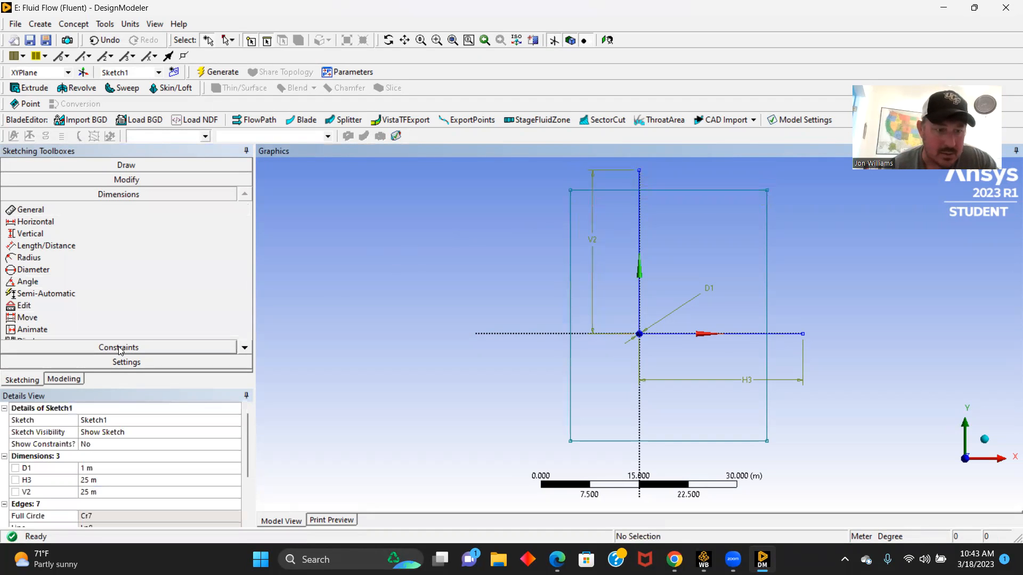
- Constrain the midpoints of the rectangle's top and right edges to the outer endpoints of the vertical and horizontal lines
{"action": "left_click", "coordinate": [120, 350]}
{"action": "left_click", "coordinate": [38, 297]}
{"action": "left_click", "coordinate": [647, 190]}
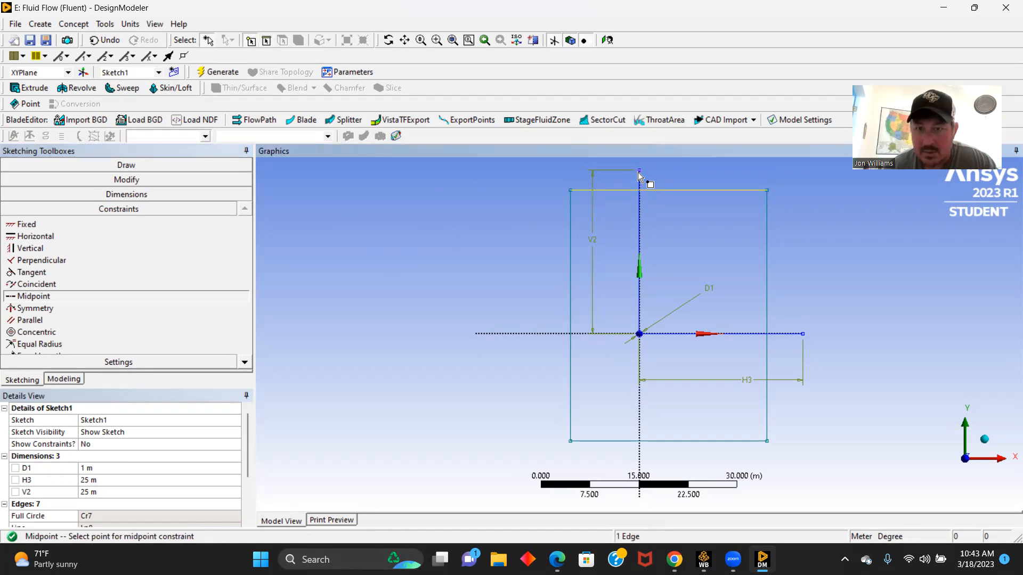
{"action": "left_click", "coordinate": [639, 171]}
{"action": "left_click", "coordinate": [708, 319]}
{"action": "left_click", "coordinate": [804, 333]}
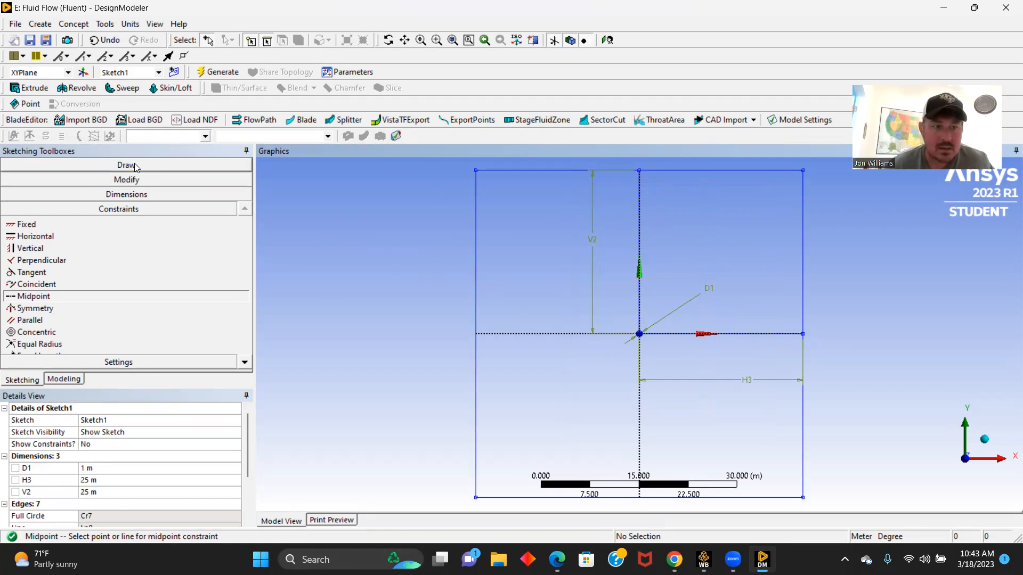
- Delete the vertical and horizontal helper lines, leaving only the circle and the rectangle in the sketch
{"action": "left_click", "coordinate": [126, 165]}
{"action": "left_click", "coordinate": [640, 218]}
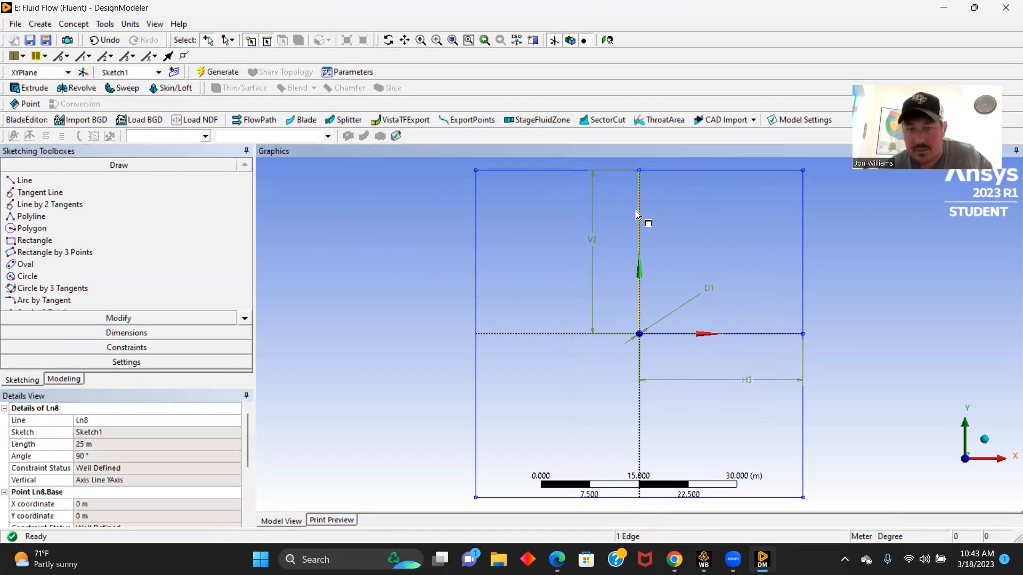
{"action": "left_click", "coordinate": [634, 216]}
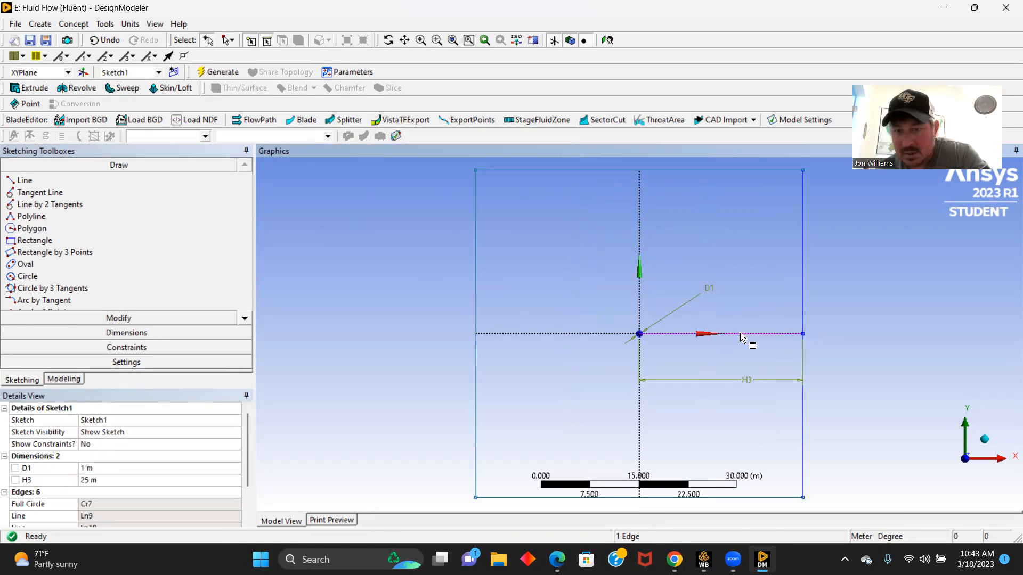
{"action": "left_click", "coordinate": [741, 335]}
{"action": "left_click", "coordinate": [741, 343]}
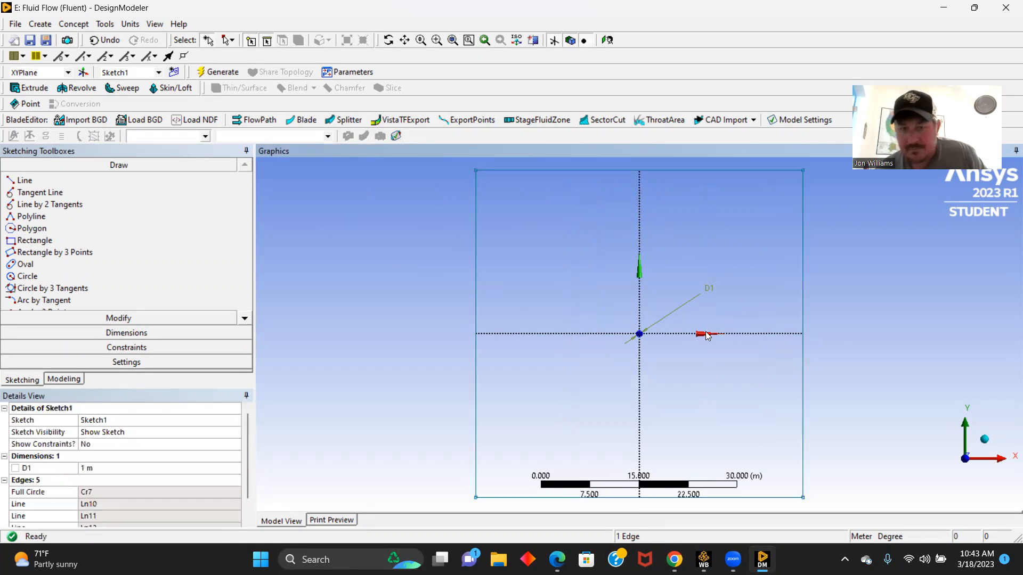
- Create a surface from the sketch with the Add Material operation and generate it
{"action": "left_click", "coordinate": [72, 25]}
{"action": "left_click", "coordinate": [96, 121]}
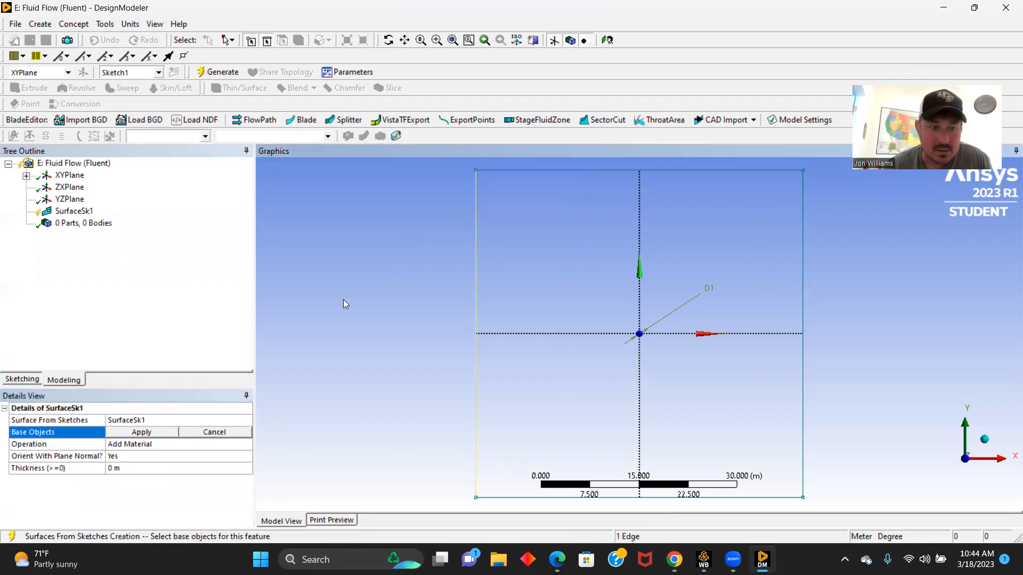
{"action": "left_click", "coordinate": [141, 432]}
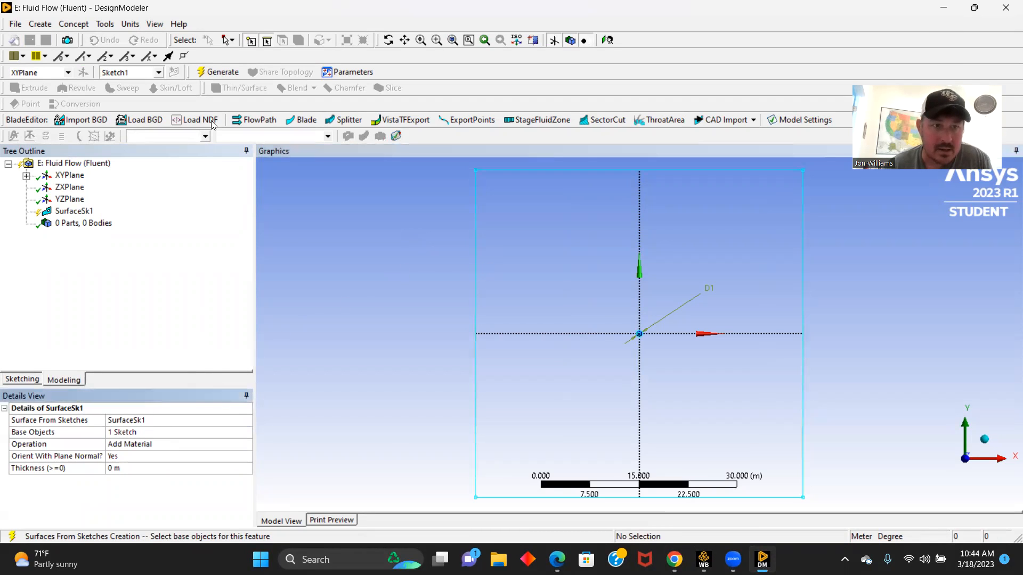
{"action": "left_click", "coordinate": [210, 72]}
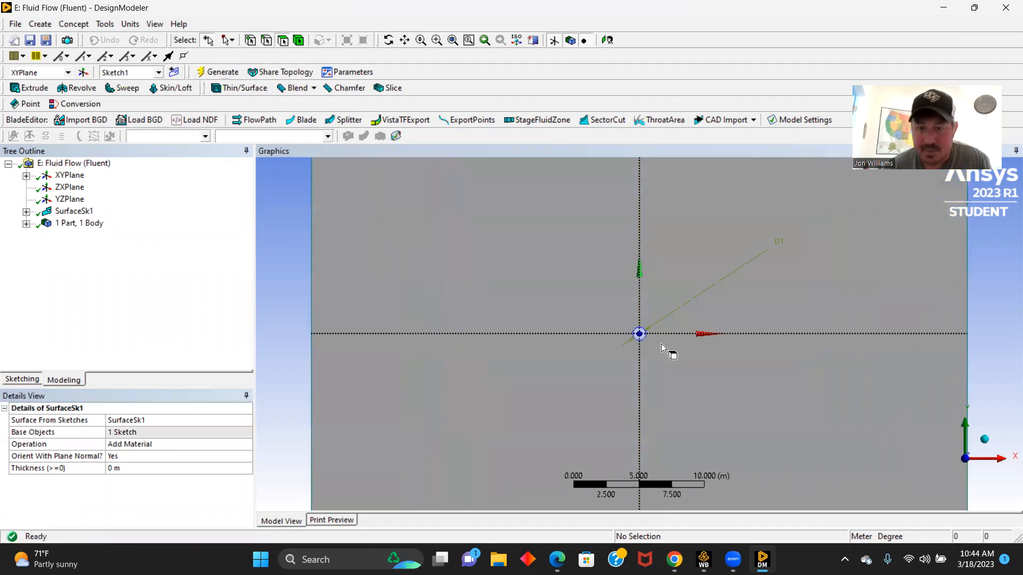
- Switch to the Workbench project and open the mesh of Fluid Flow (Fluent) system E
{"action": "scroll", "coordinate": [660, 345], "scroll_direction": "up", "scroll_amount": 5}
{"action": "scroll", "coordinate": [659, 346], "scroll_direction": "down", "scroll_amount": 2}
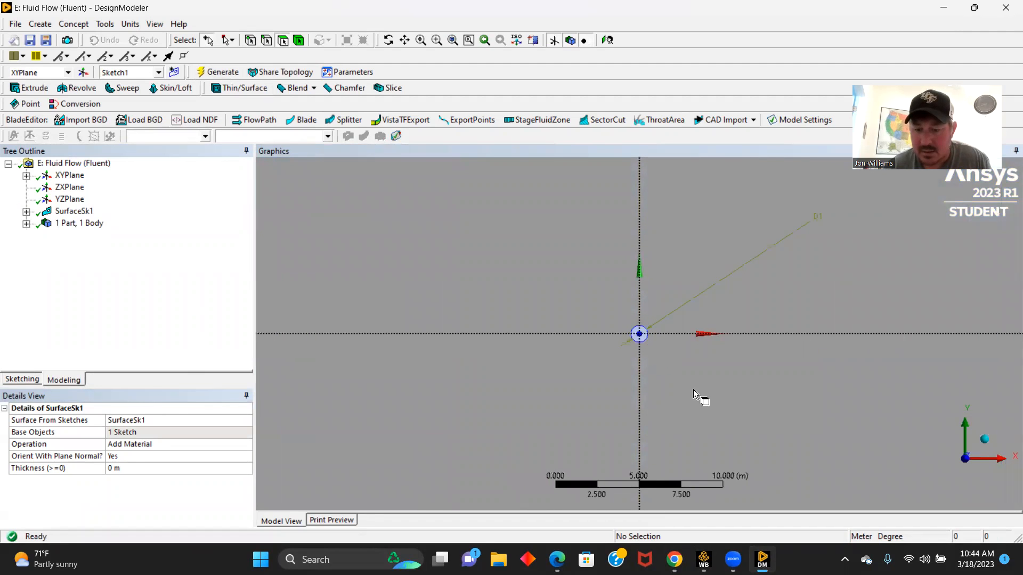
{"action": "mouse_move", "coordinate": [704, 559]}
{"action": "left_click", "coordinate": [707, 507]}
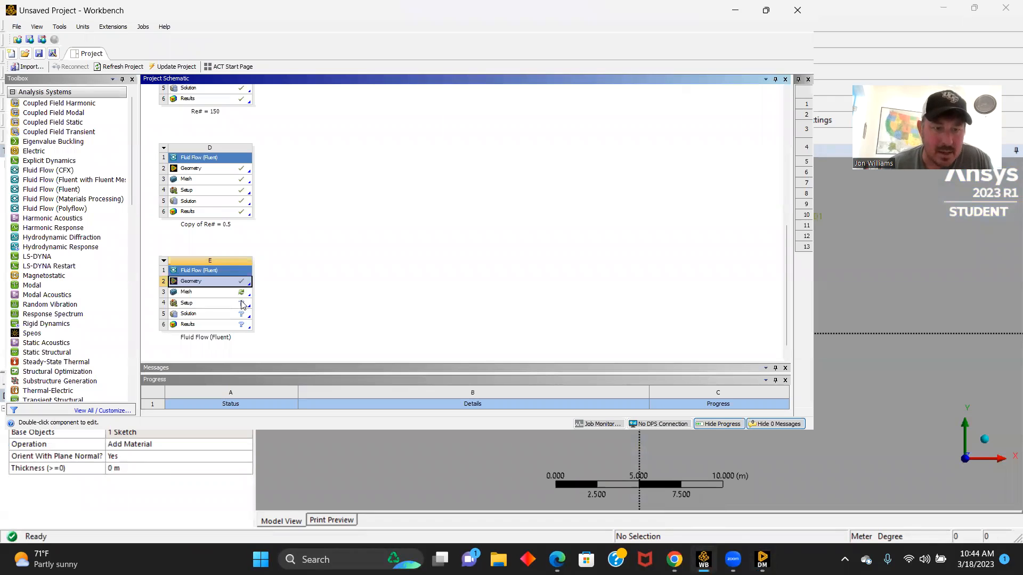
{"action": "double_click", "coordinate": [187, 294]}
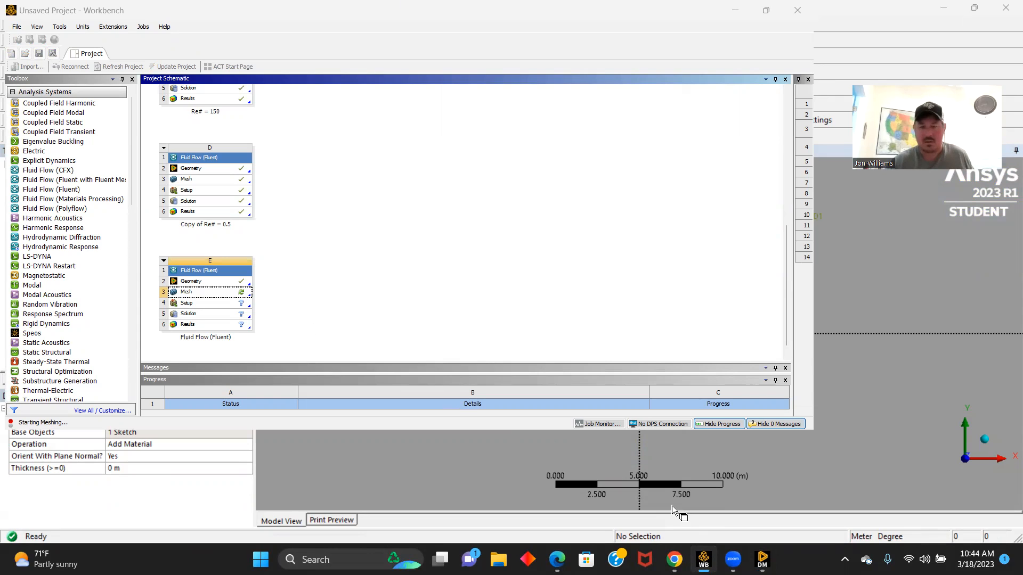
- Close the DesignModeler and Meshing windows and reopen the mesh of system E from the Workbench project
{"action": "mouse_move", "coordinate": [762, 559]}
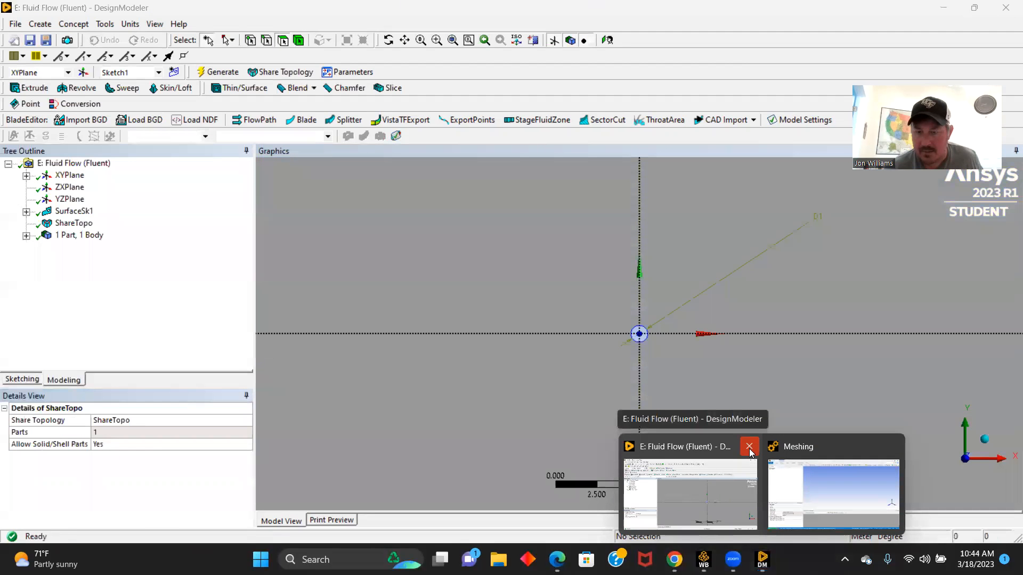
{"action": "left_click", "coordinate": [749, 449]}
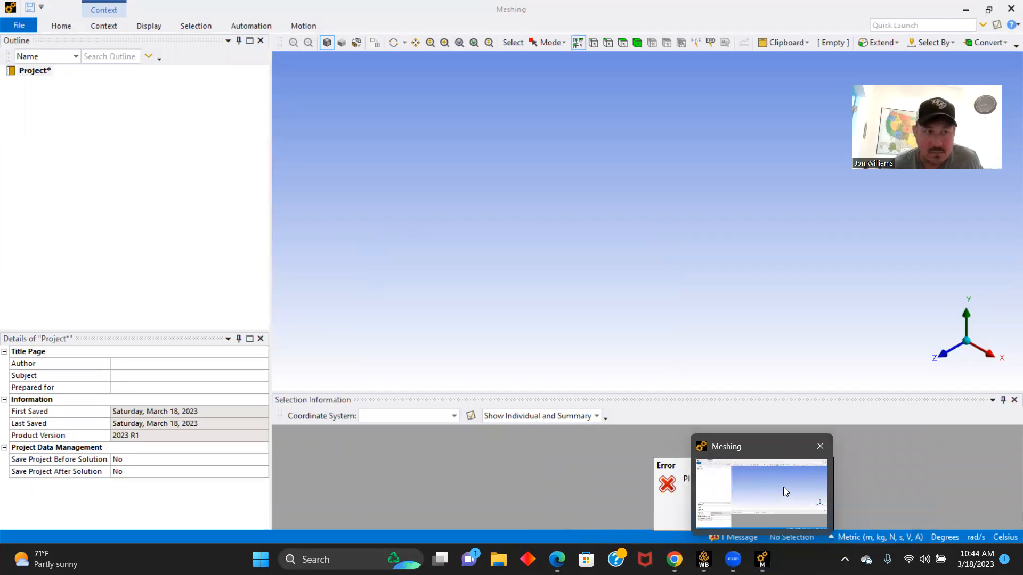
{"action": "left_click", "coordinate": [820, 446]}
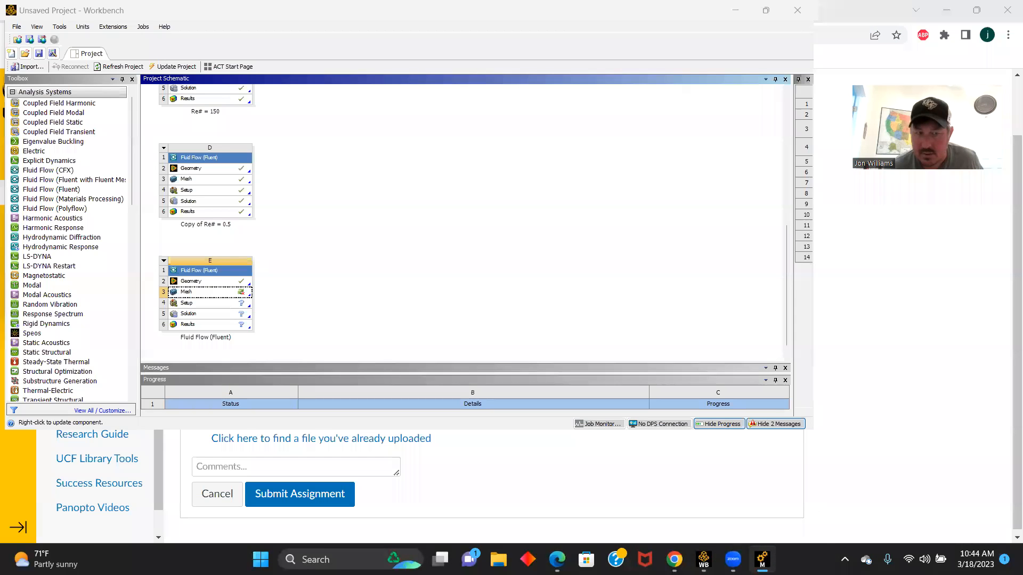
{"action": "double_click", "coordinate": [187, 294]}
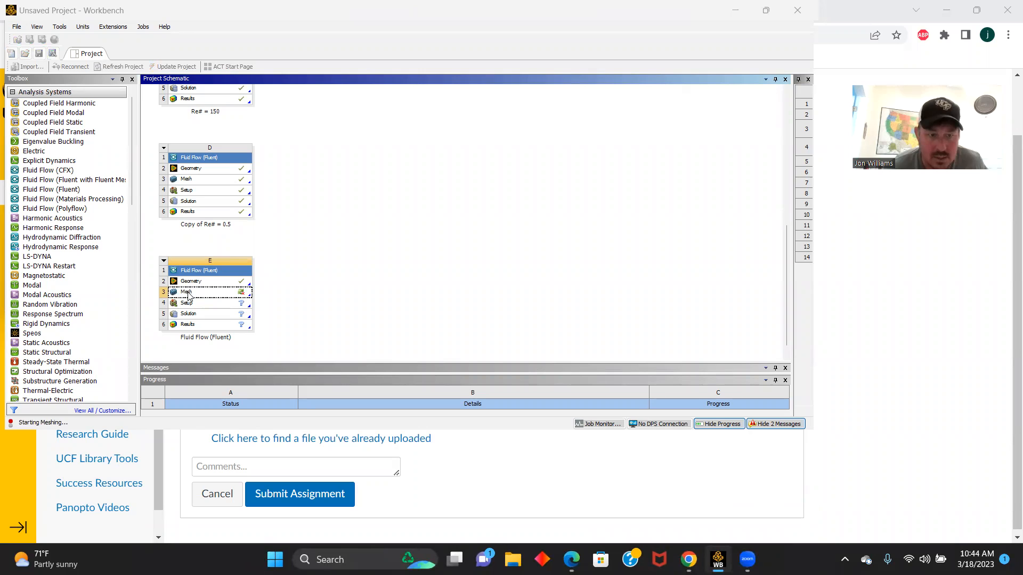
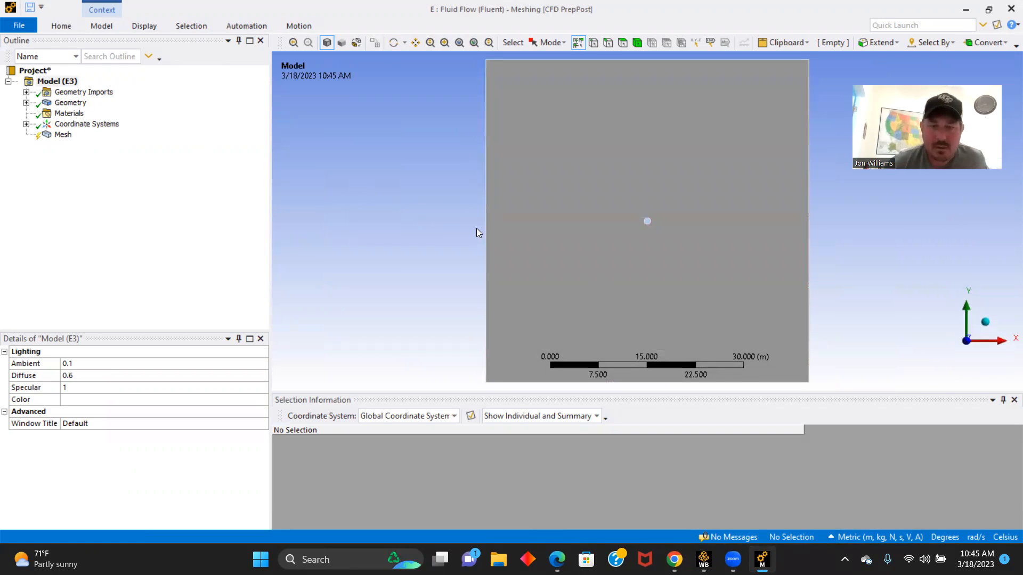
- Insert a mesh method scoped to the surface body and set its method to Triangles
{"action": "right_click", "coordinate": [69, 136]}
{"action": "mouse_move", "coordinate": [120, 145]}
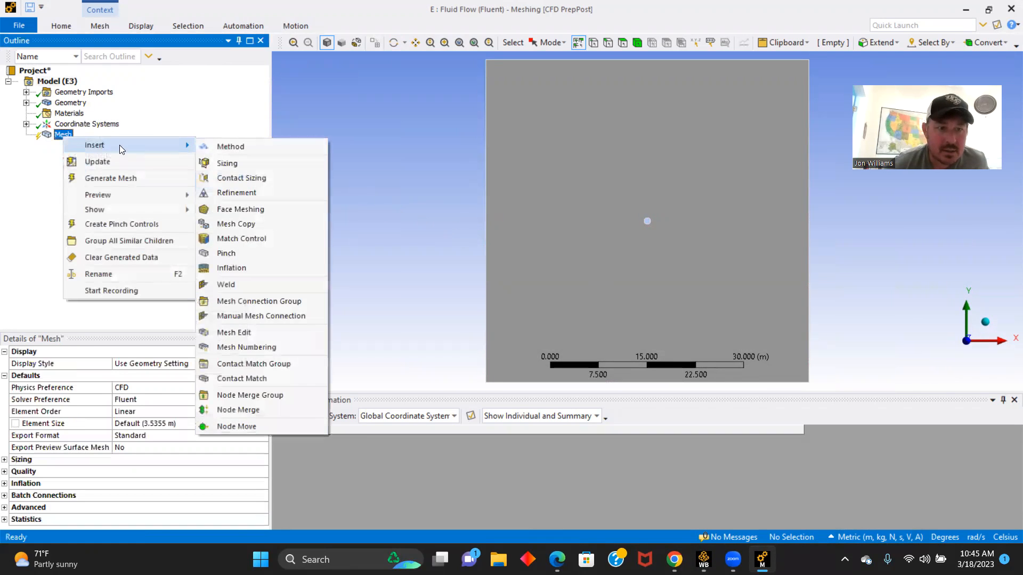
{"action": "left_click", "coordinate": [229, 145]}
{"action": "left_click", "coordinate": [579, 208]}
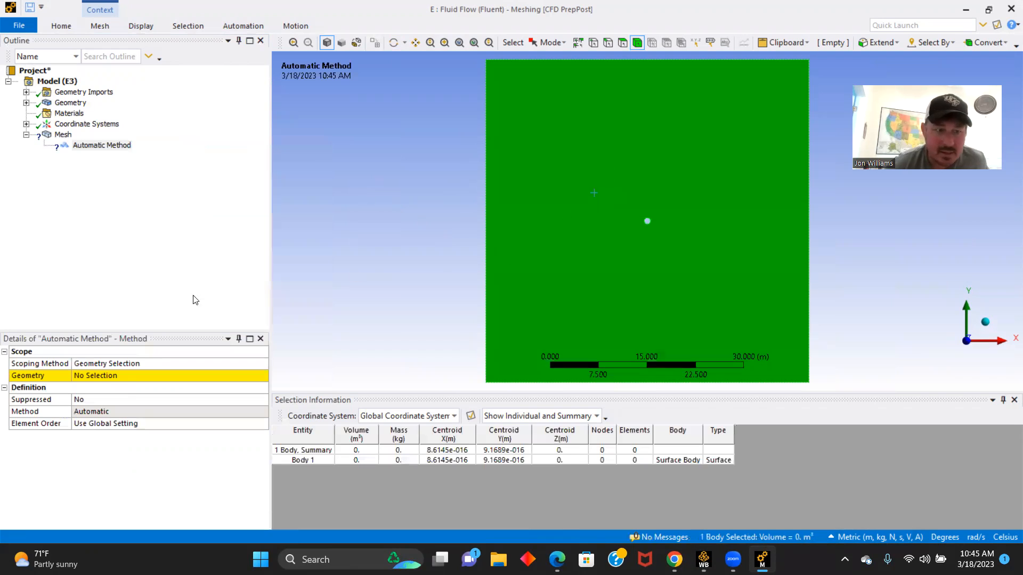
{"action": "left_click", "coordinate": [116, 375]}
{"action": "left_click", "coordinate": [120, 376]}
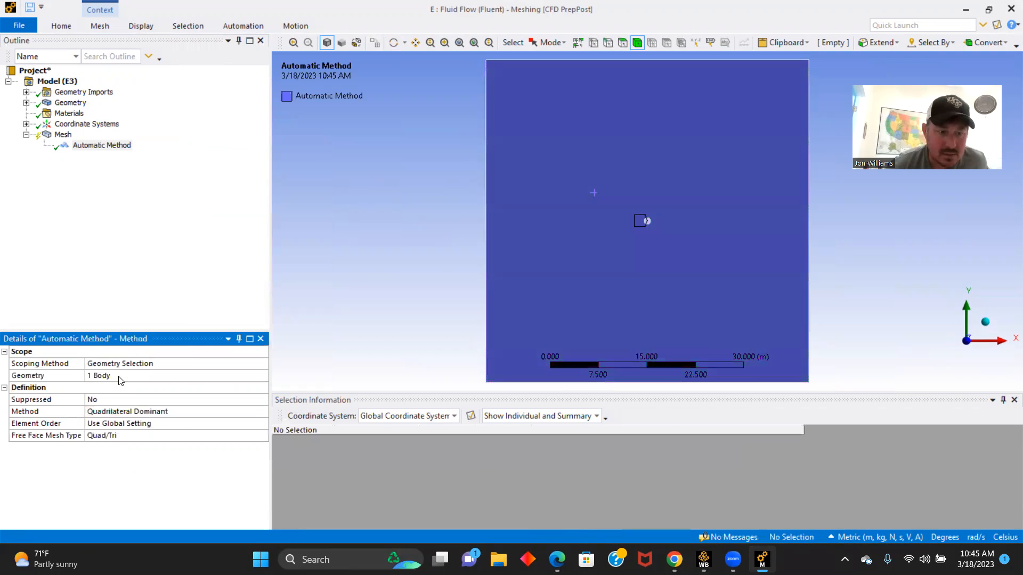
{"action": "left_click", "coordinate": [259, 414]}
{"action": "left_click", "coordinate": [262, 413]}
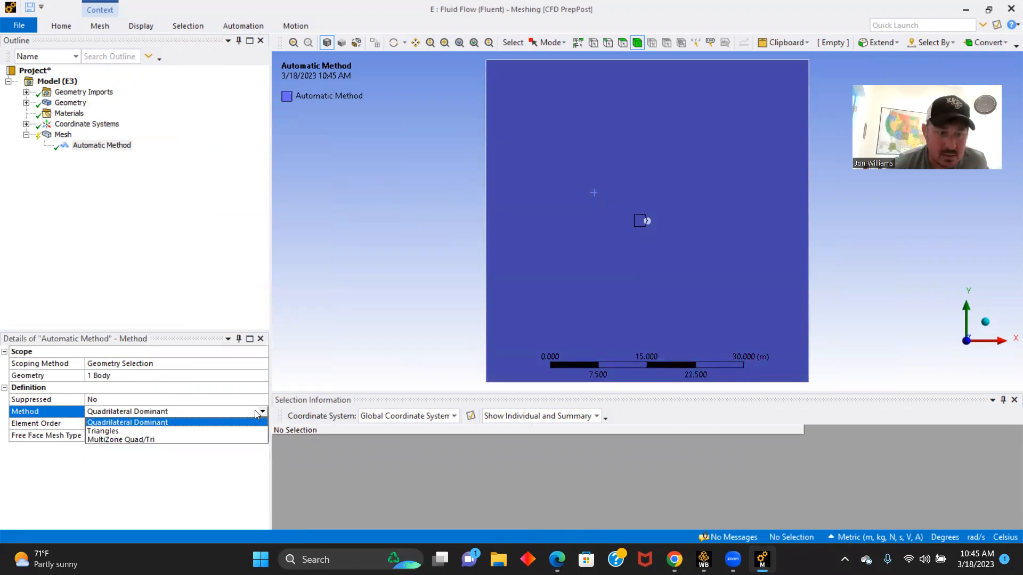
{"action": "left_click", "coordinate": [100, 432]}
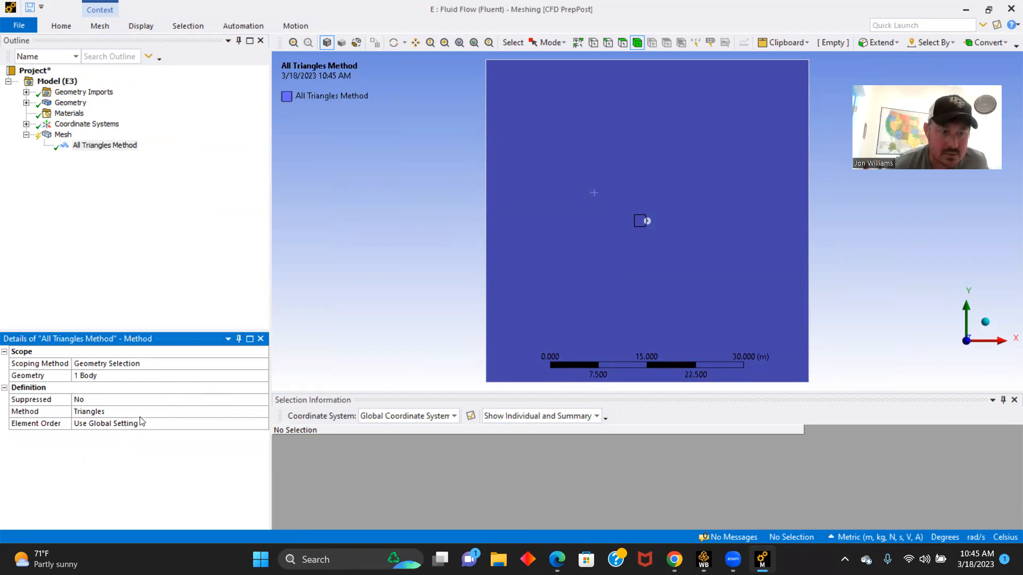
- Generate the triangular mesh and display it on the whole domain
{"action": "left_click", "coordinate": [62, 26]}
{"action": "left_click", "coordinate": [140, 53]}
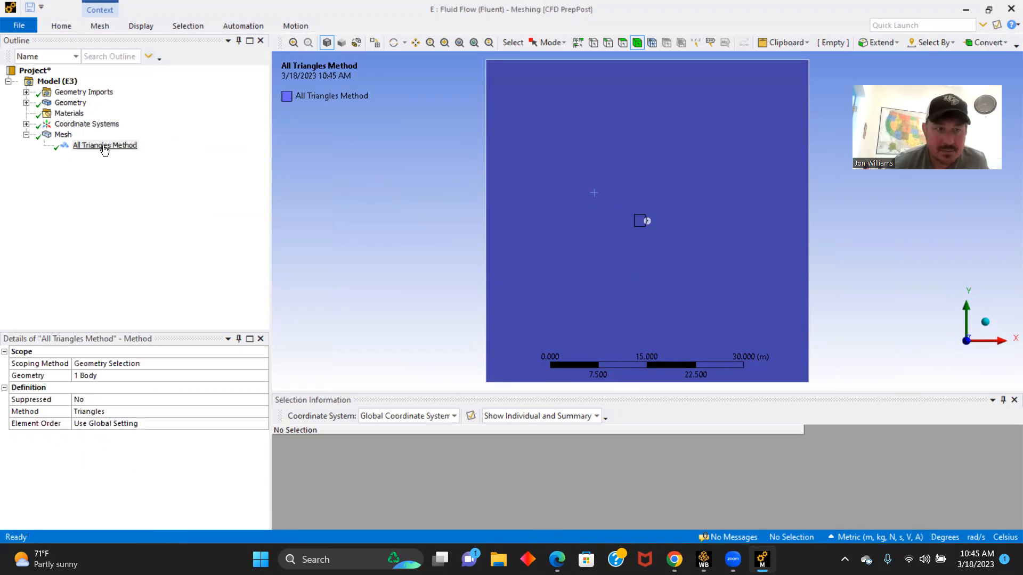
{"action": "left_click", "coordinate": [61, 136]}
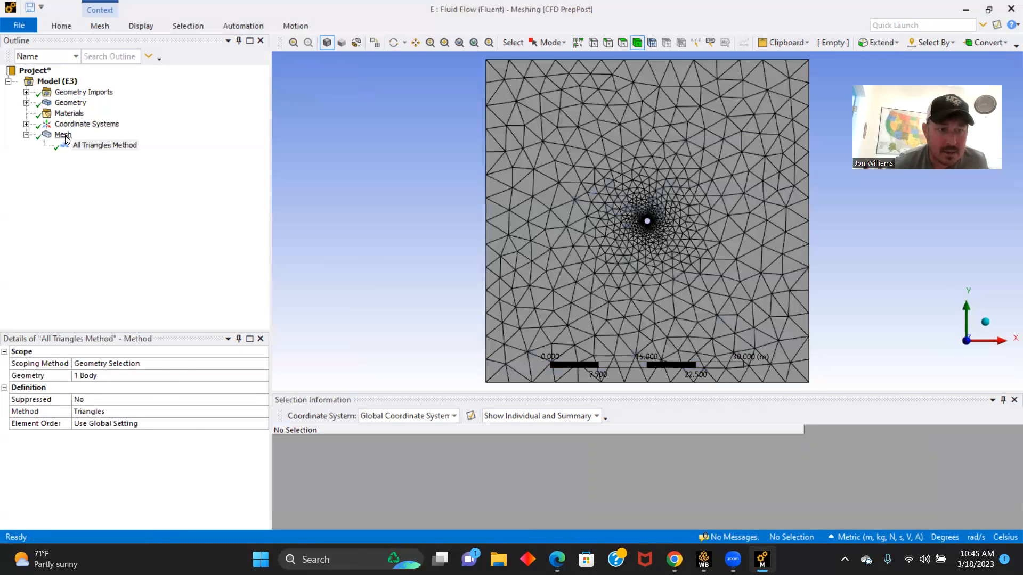
- Insert a mesh sizing scoped to the circle's edge
{"action": "right_click", "coordinate": [61, 135]}
{"action": "mouse_move", "coordinate": [118, 145]}
{"action": "left_click", "coordinate": [237, 162]}
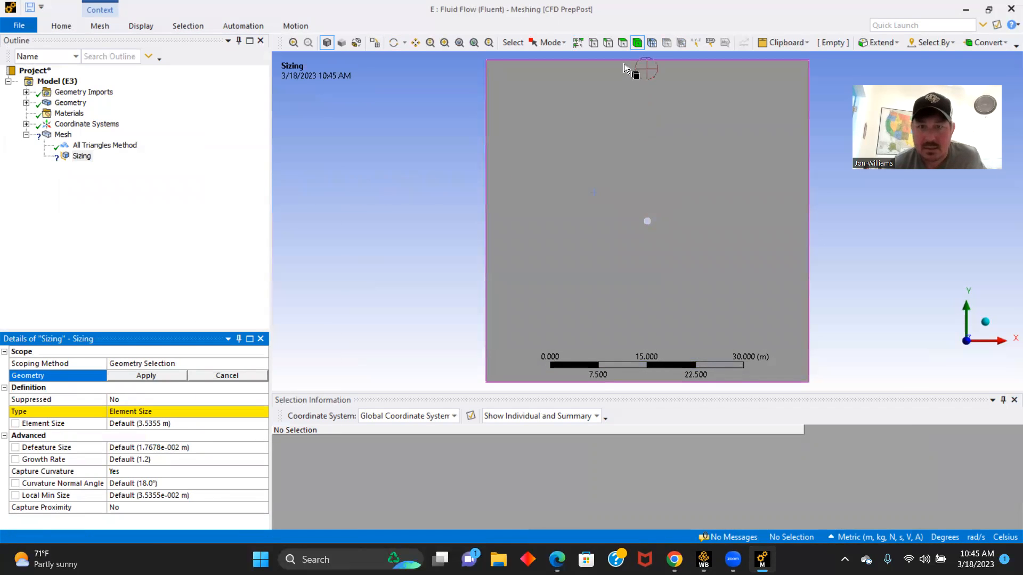
{"action": "left_click", "coordinate": [608, 43]}
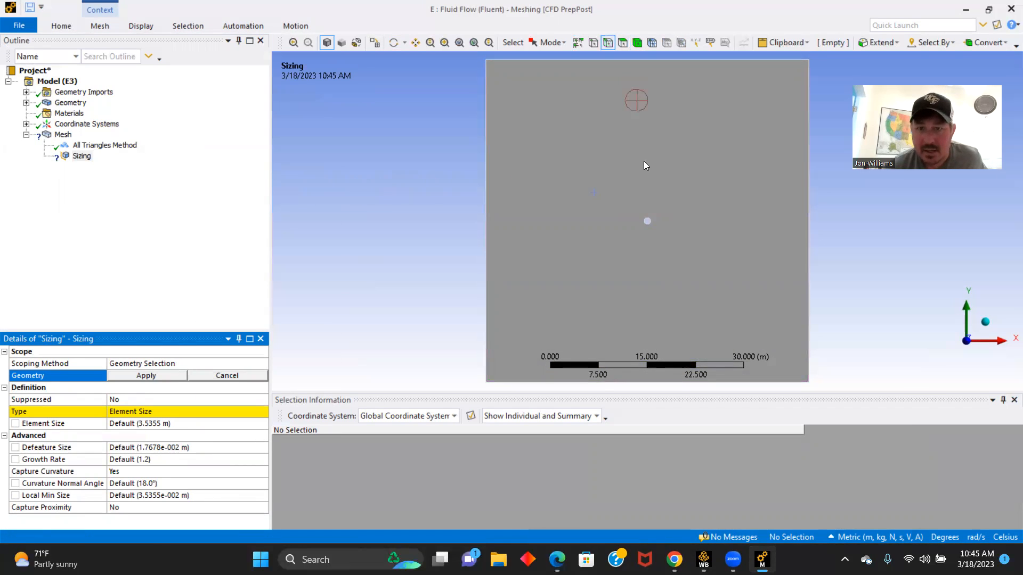
{"action": "scroll", "coordinate": [654, 219], "scroll_direction": "up", "scroll_amount": 1}
{"action": "scroll", "coordinate": [647, 213], "scroll_direction": "up", "scroll_amount": 3}
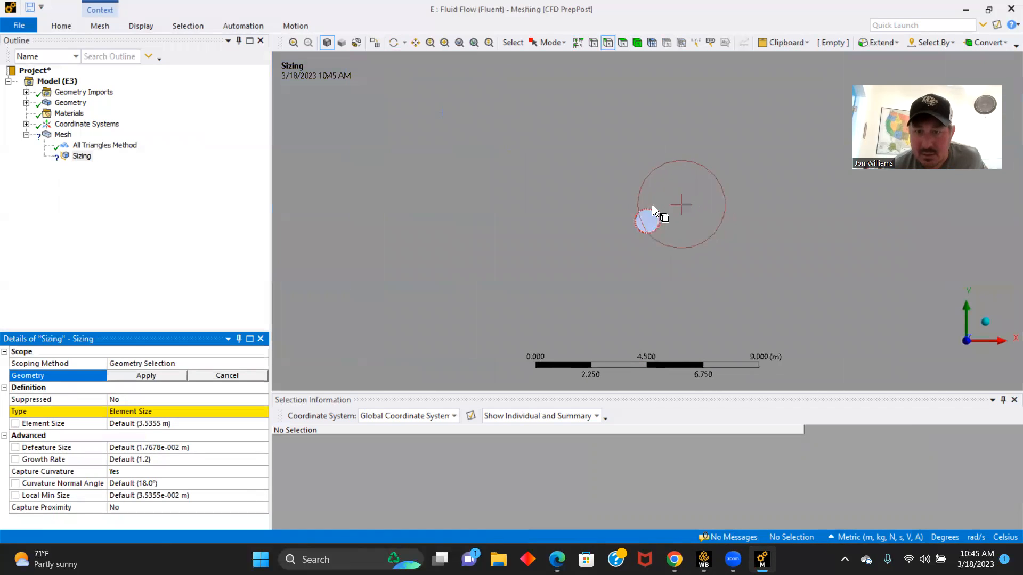
{"action": "left_click", "coordinate": [646, 220]}
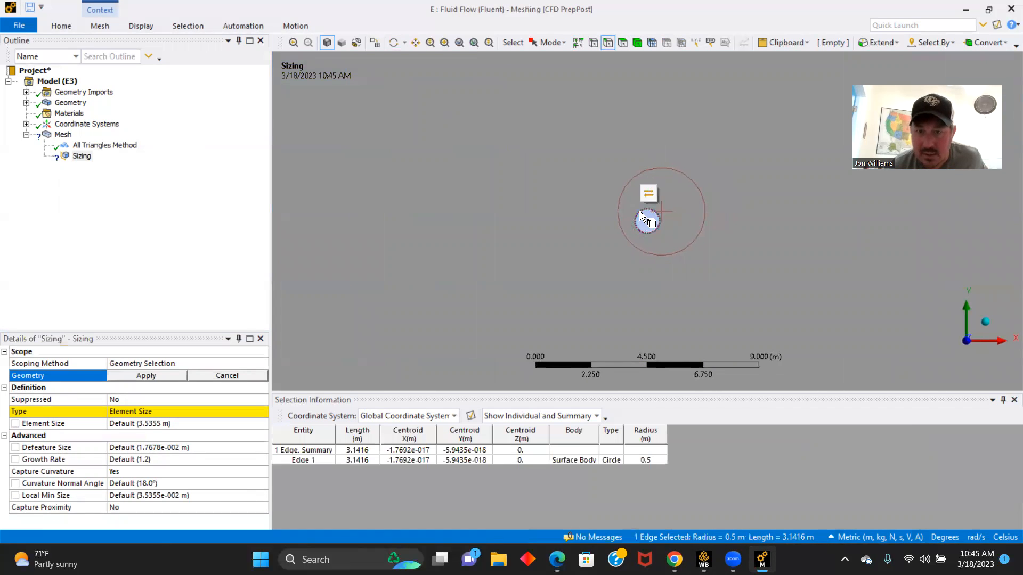
{"action": "left_click", "coordinate": [152, 376]}
- Set the edge sizing type to Number of Divisions with 200 divisions
{"action": "left_click", "coordinate": [254, 411]}
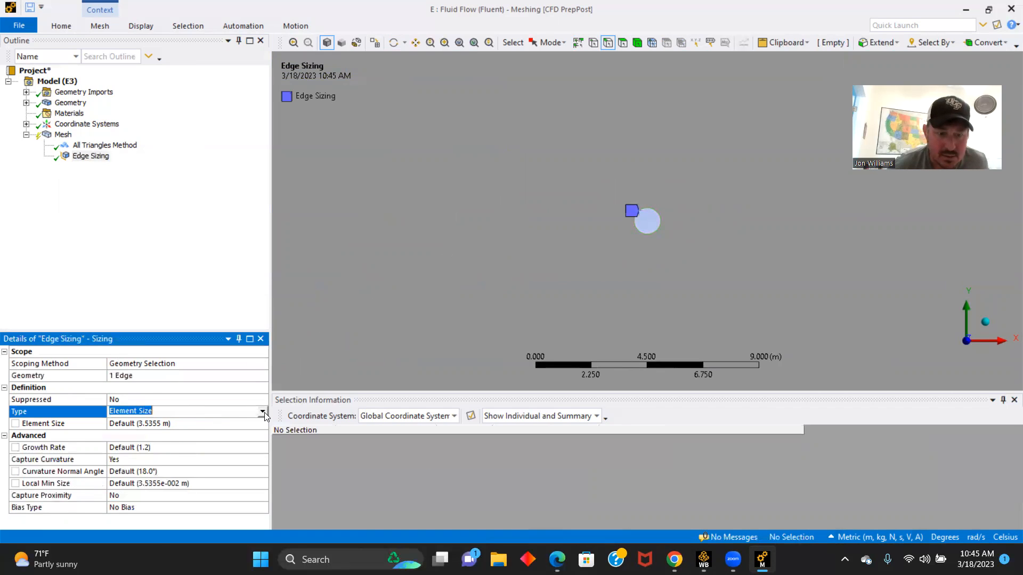
{"action": "left_click", "coordinate": [263, 412]}
{"action": "left_click", "coordinate": [178, 431]}
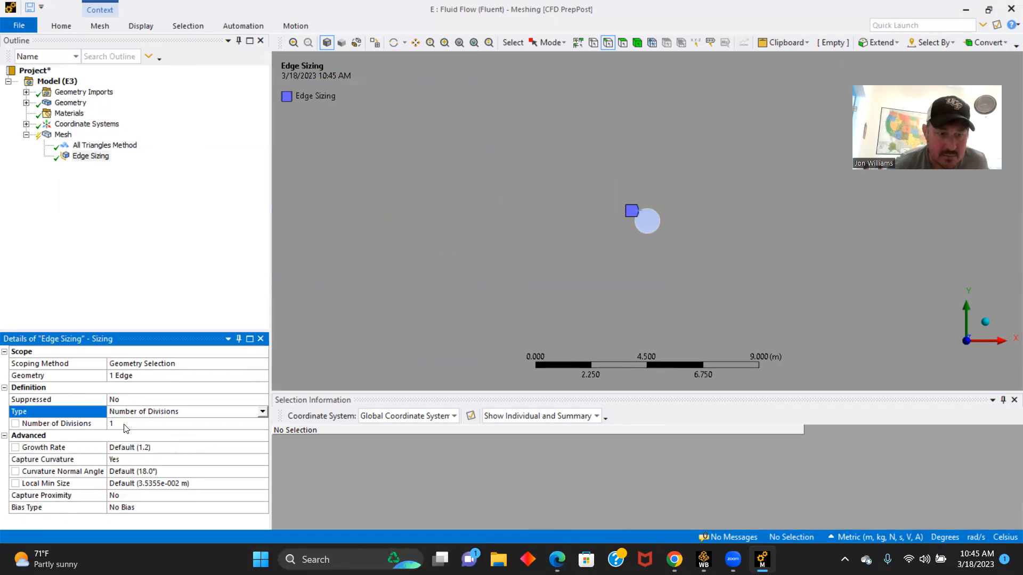
{"action": "left_click", "coordinate": [128, 424]}
{"action": "type", "text": "200"}
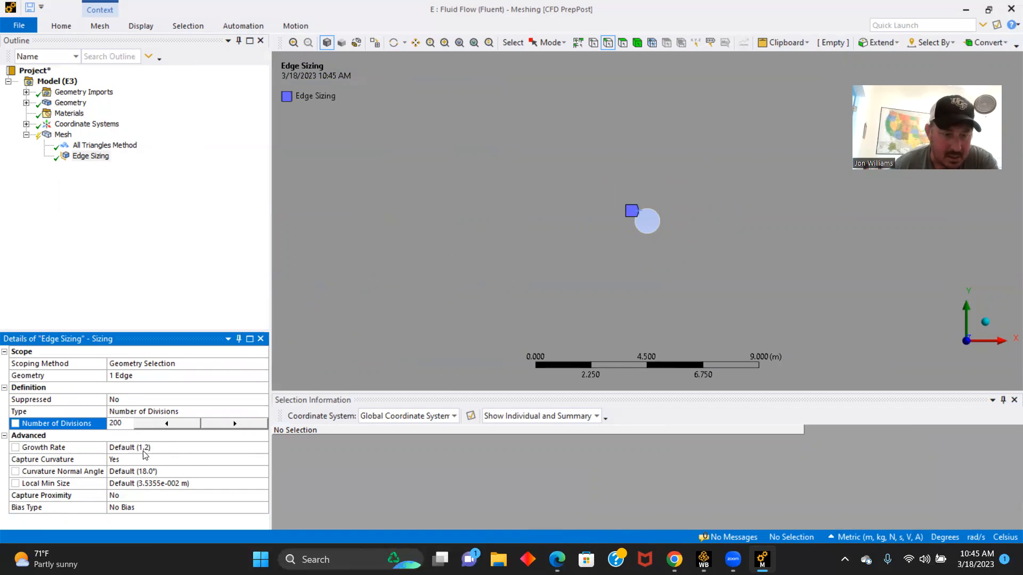
- Turn off Capture Curvature for the edge sizing and set its behavior to Hard
{"action": "left_click", "coordinate": [168, 460]}
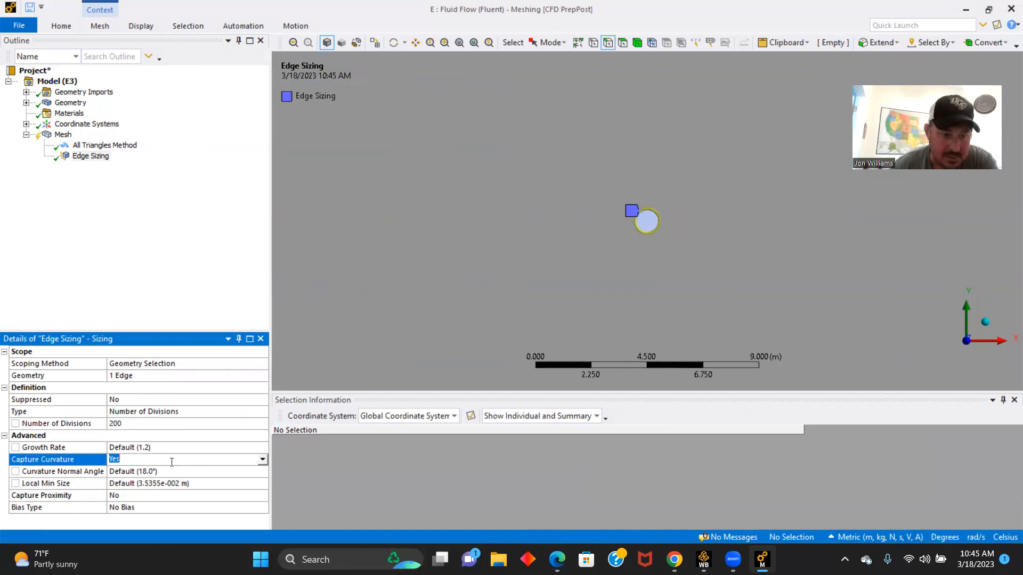
{"action": "left_click", "coordinate": [263, 459]}
{"action": "left_click", "coordinate": [137, 471]}
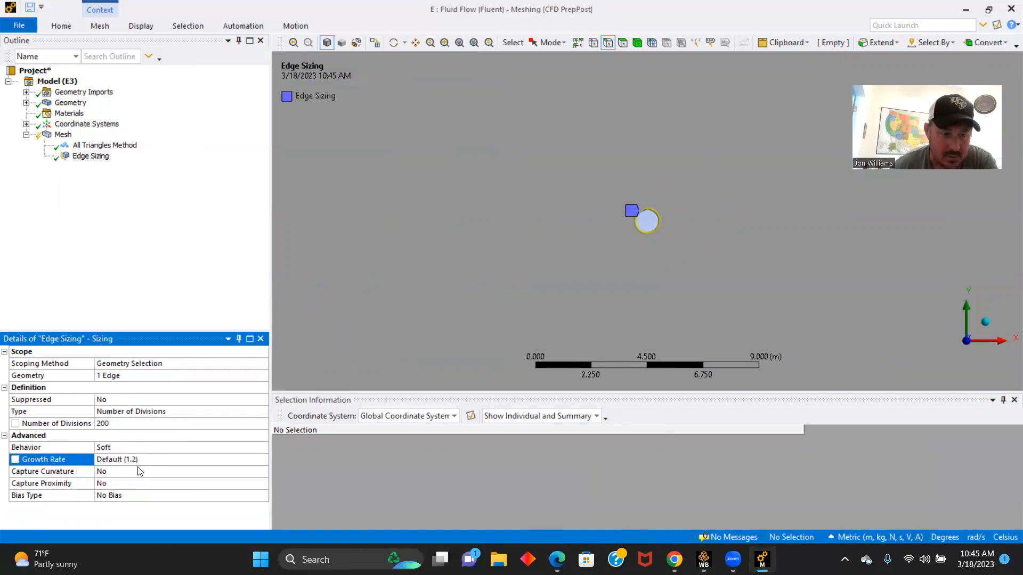
{"action": "left_click", "coordinate": [245, 447]}
{"action": "left_click", "coordinate": [263, 447]}
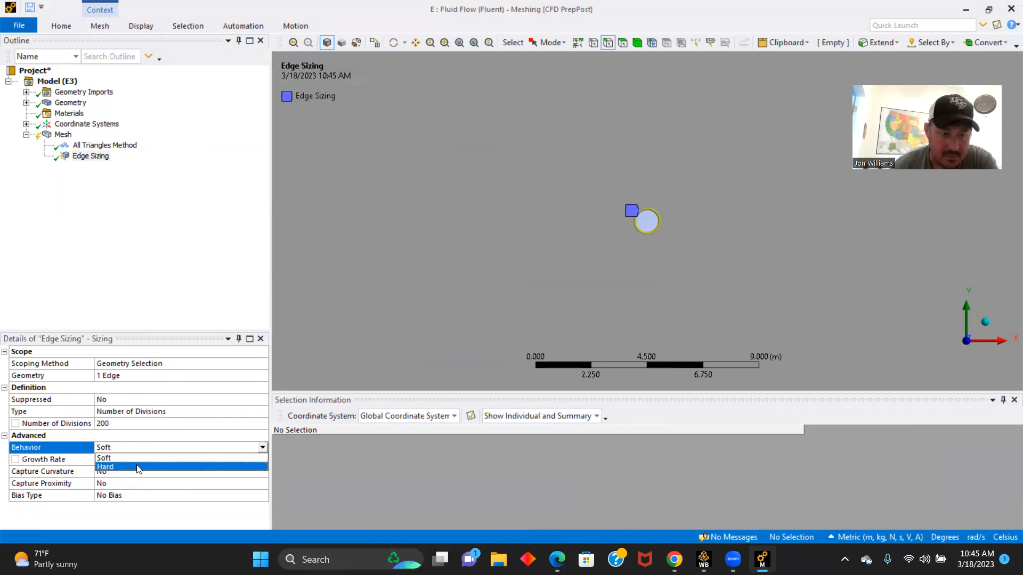
{"action": "left_click", "coordinate": [133, 468]}
- Regenerate the mesh with the edge sizing and display it around the circle
{"action": "left_click", "coordinate": [62, 27]}
{"action": "left_click", "coordinate": [139, 53]}
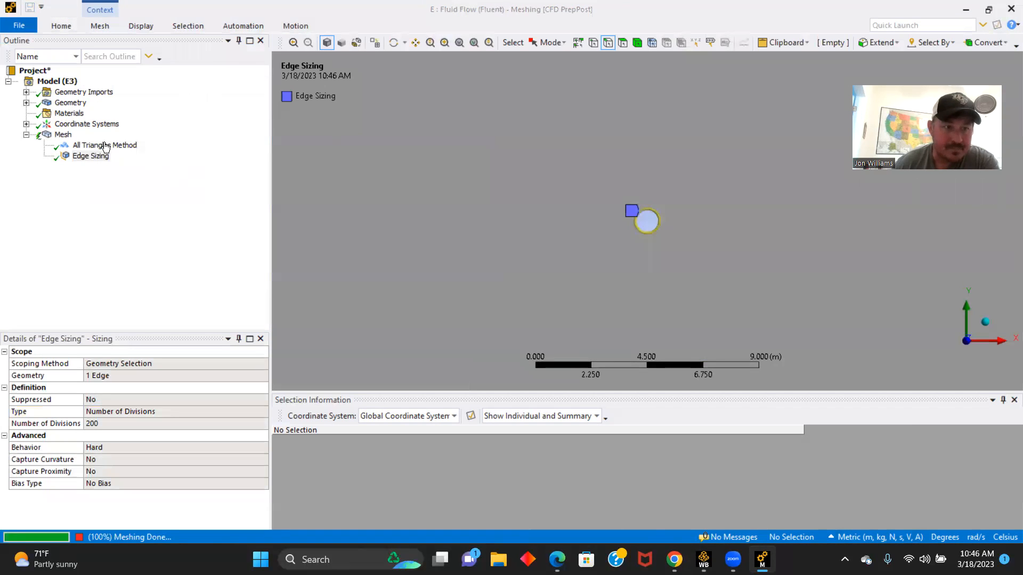
{"action": "left_click", "coordinate": [62, 135]}
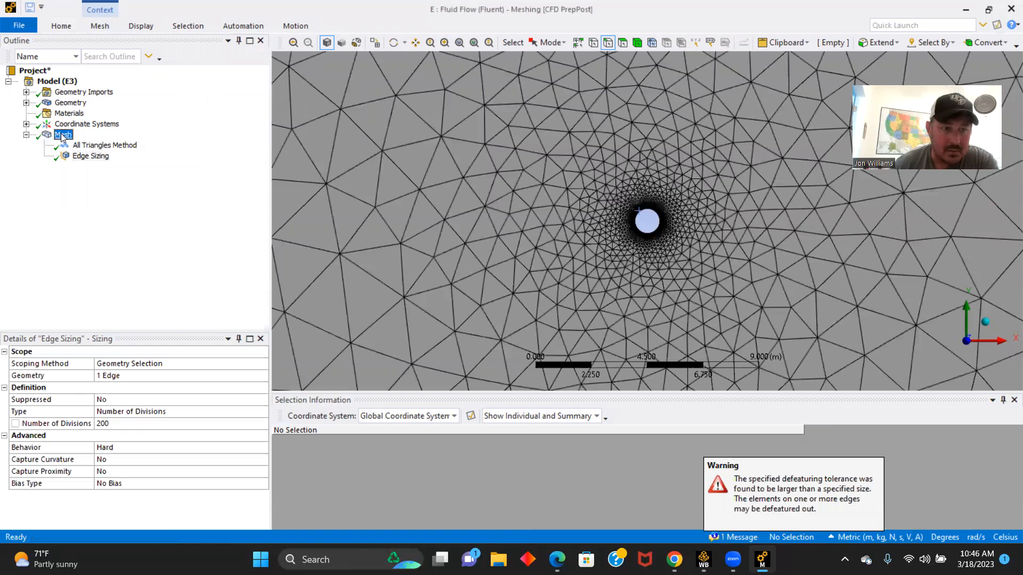
- Insert an inflation scoped to the surface face, with the circle's edge as its boundary
{"action": "right_click", "coordinate": [63, 136]}
{"action": "mouse_move", "coordinate": [114, 139]}
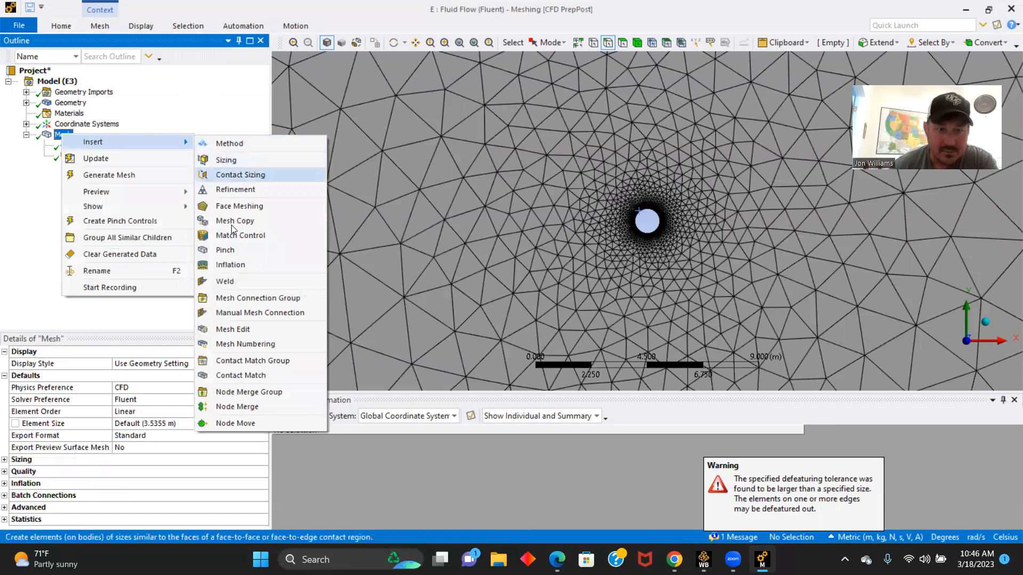
{"action": "left_click", "coordinate": [234, 264]}
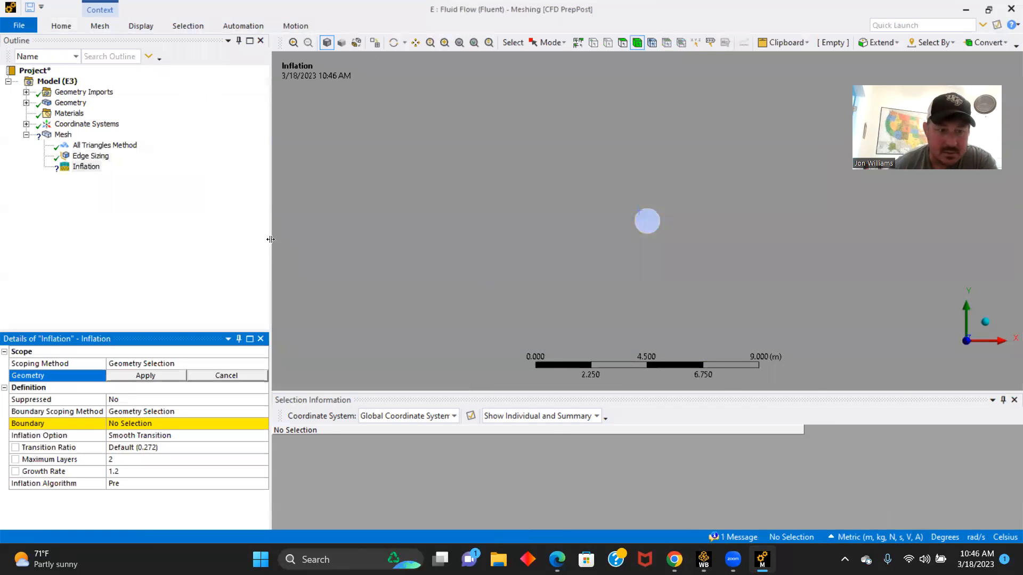
{"action": "left_click", "coordinate": [514, 195]}
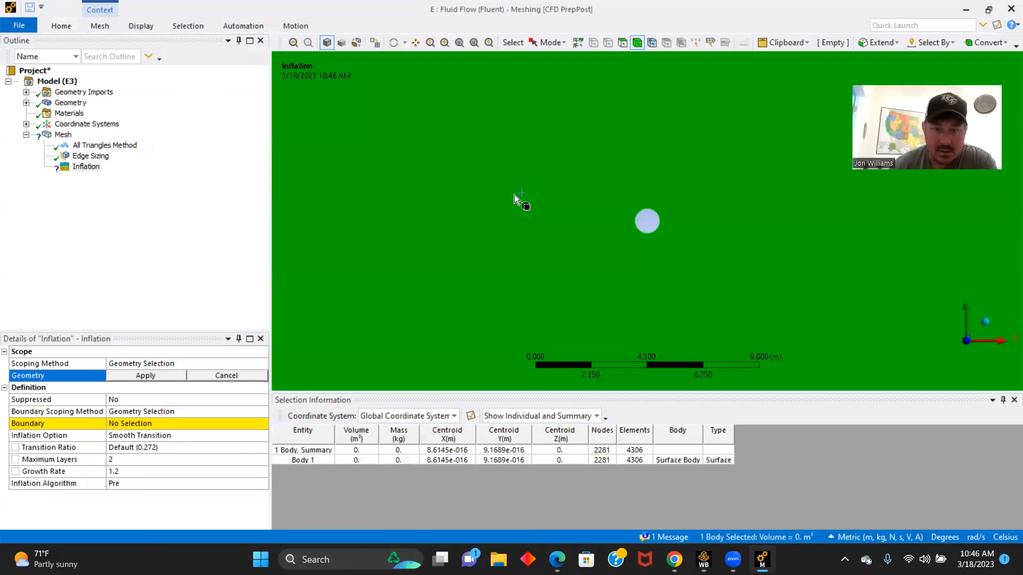
{"action": "left_click", "coordinate": [159, 375]}
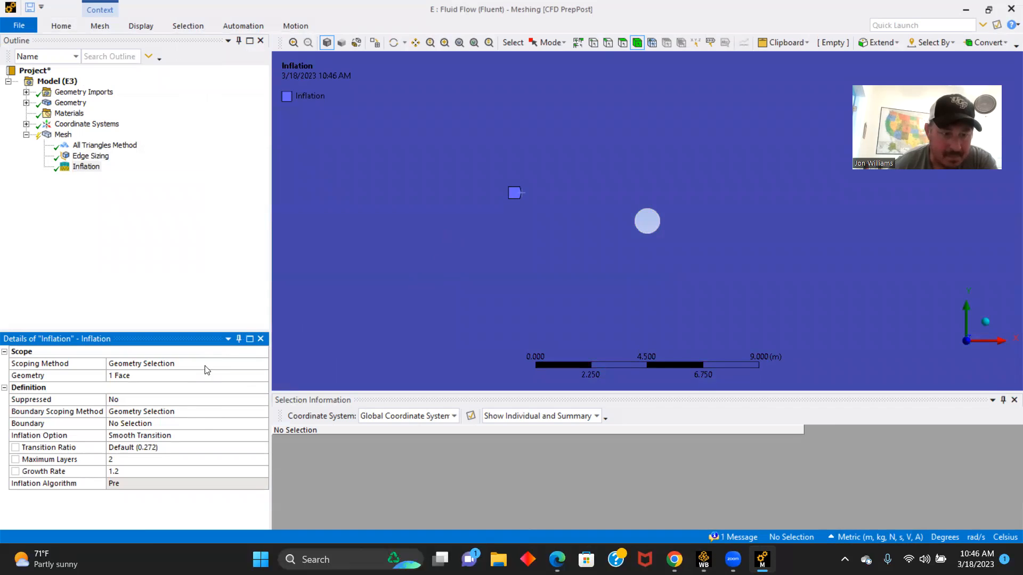
{"action": "left_click", "coordinate": [203, 424]}
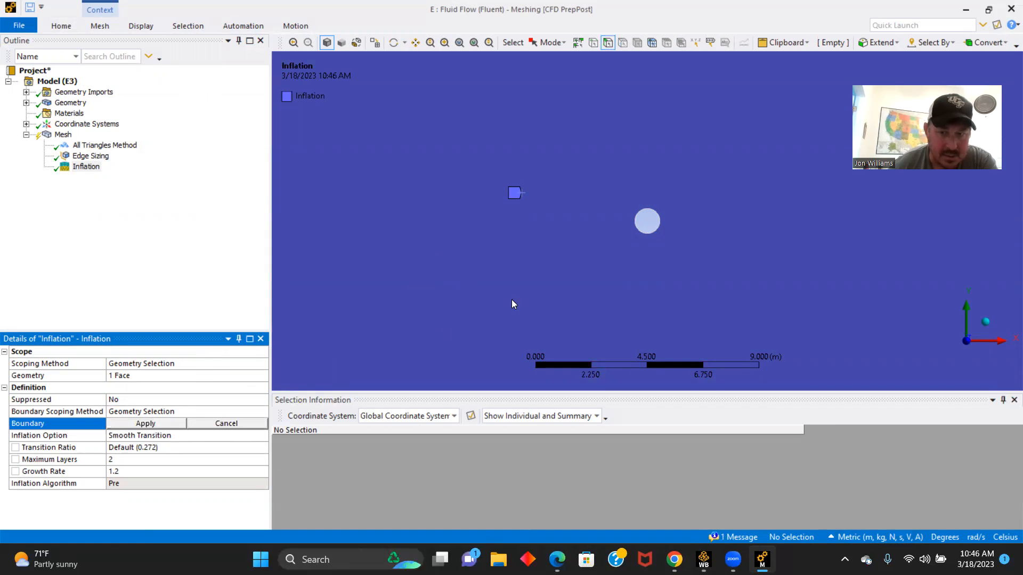
{"action": "left_click", "coordinate": [634, 225]}
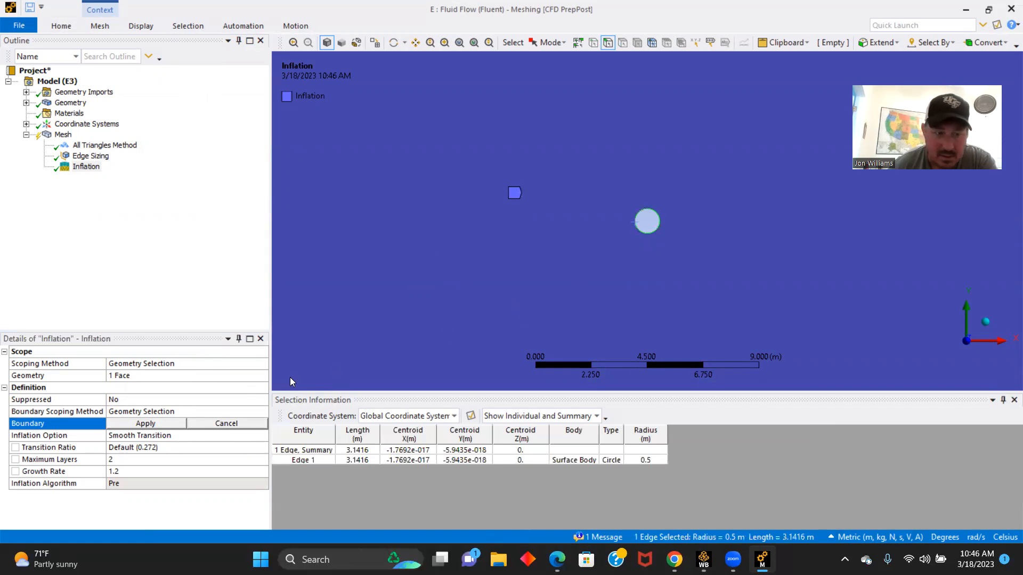
{"action": "left_click", "coordinate": [161, 424]}
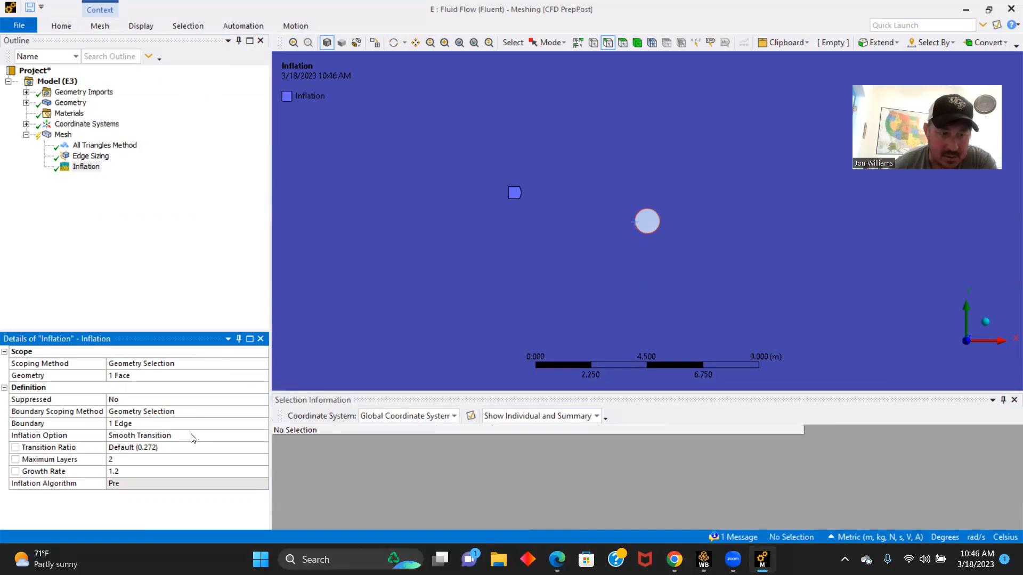
- Set the inflation option to First Layer Thickness with a first layer height of 0.003 m and 65 maximum layers
{"action": "left_click", "coordinate": [206, 435]}
{"action": "left_click", "coordinate": [263, 435]}
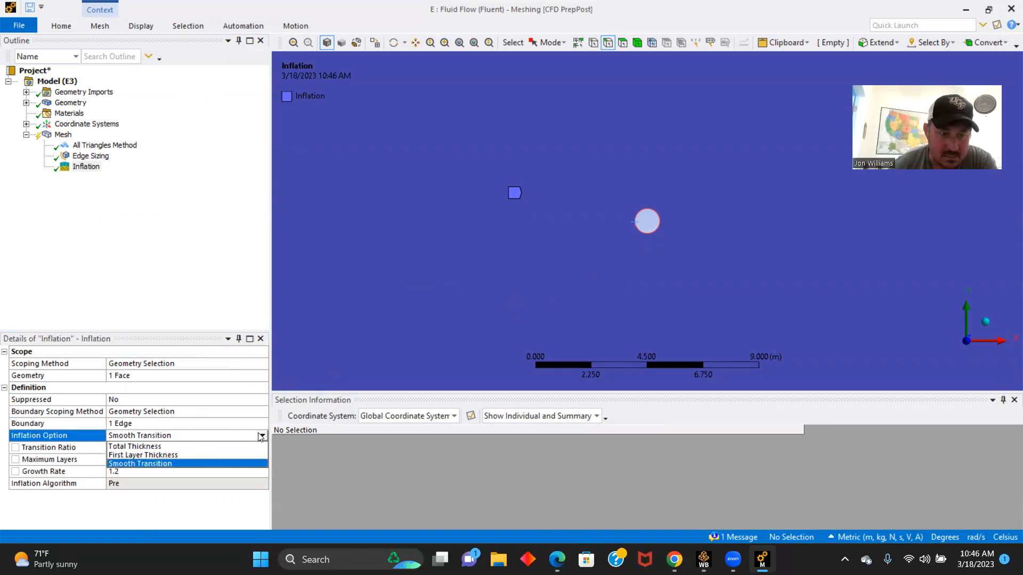
{"action": "left_click", "coordinate": [154, 458]}
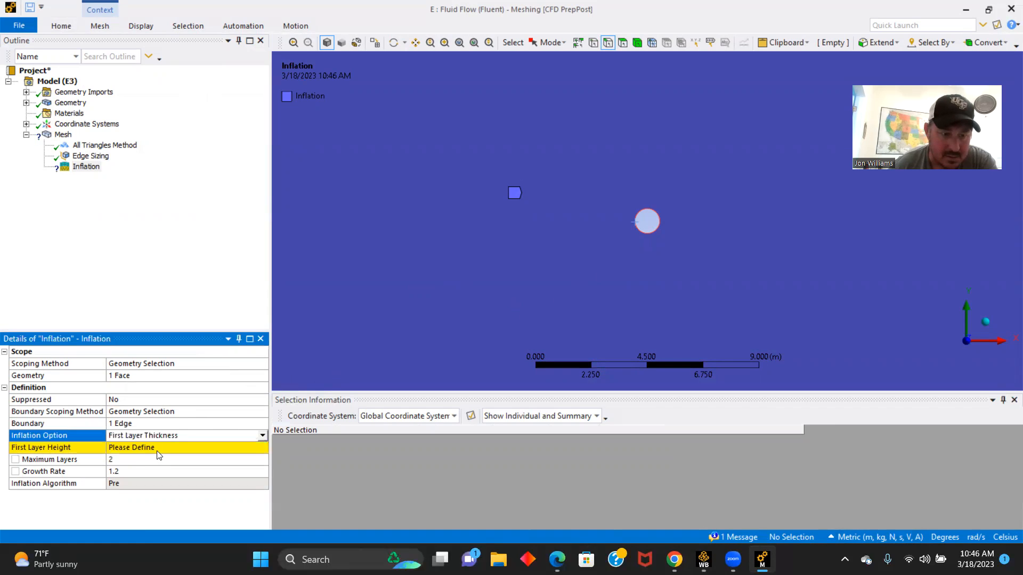
{"action": "left_click", "coordinate": [167, 446]}
{"action": "type", "text": "0.003"}
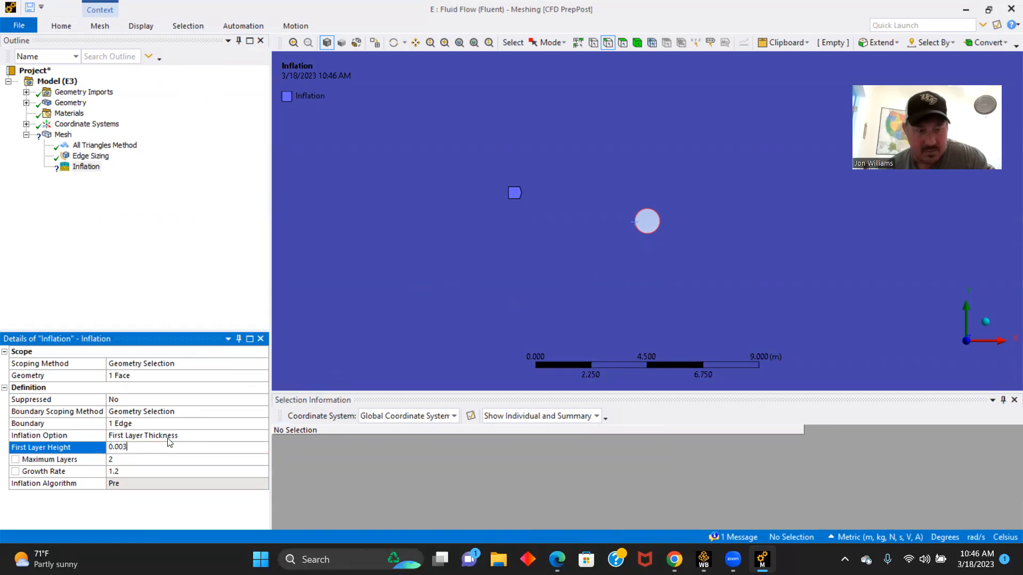
{"action": "left_click", "coordinate": [120, 459]}
{"action": "type", "text": "65"}
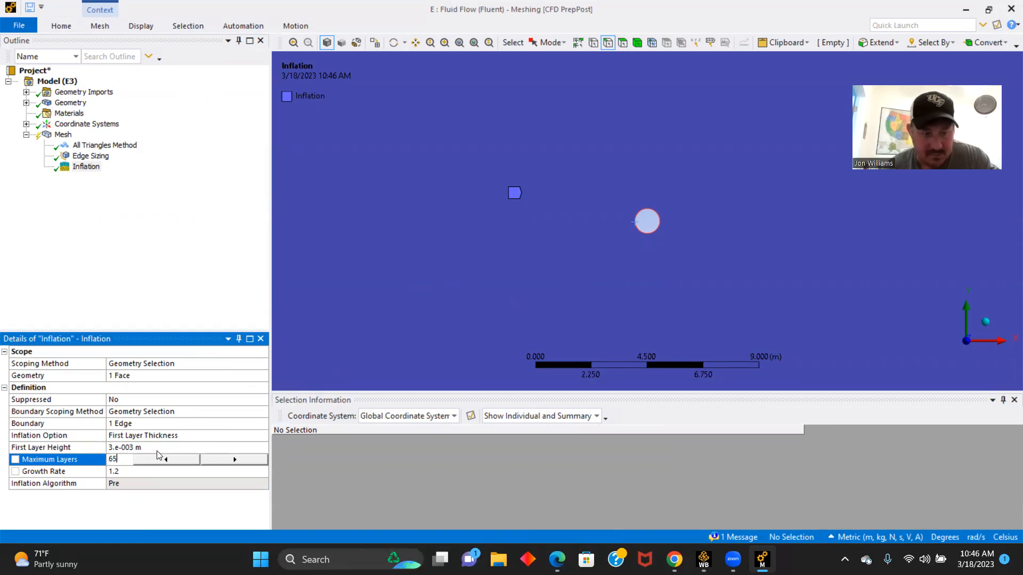
- Regenerate the mesh with the inflation layers and display it
{"action": "left_click", "coordinate": [61, 25]}
{"action": "left_click", "coordinate": [136, 63]}
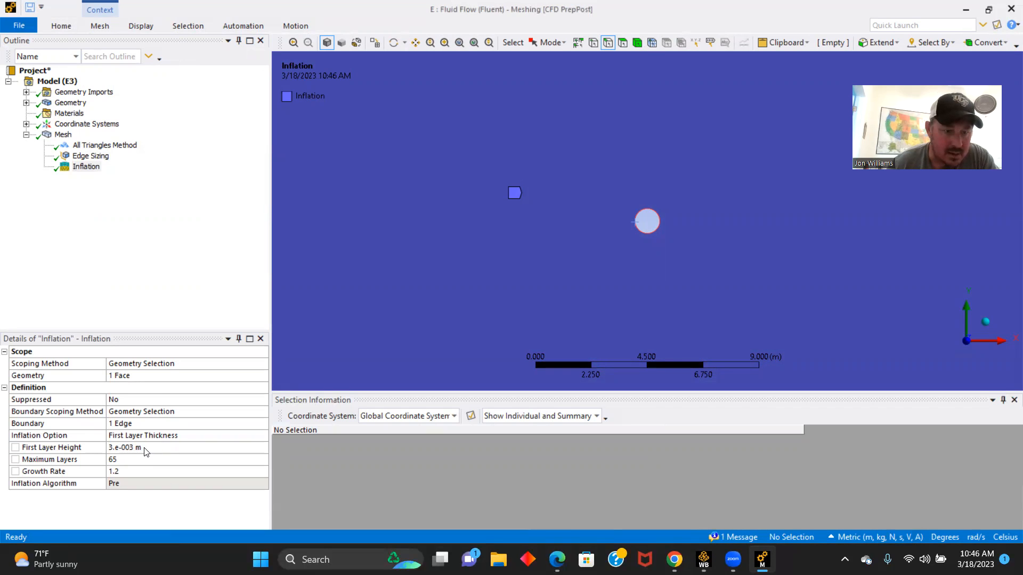
{"action": "left_click", "coordinate": [62, 135]}
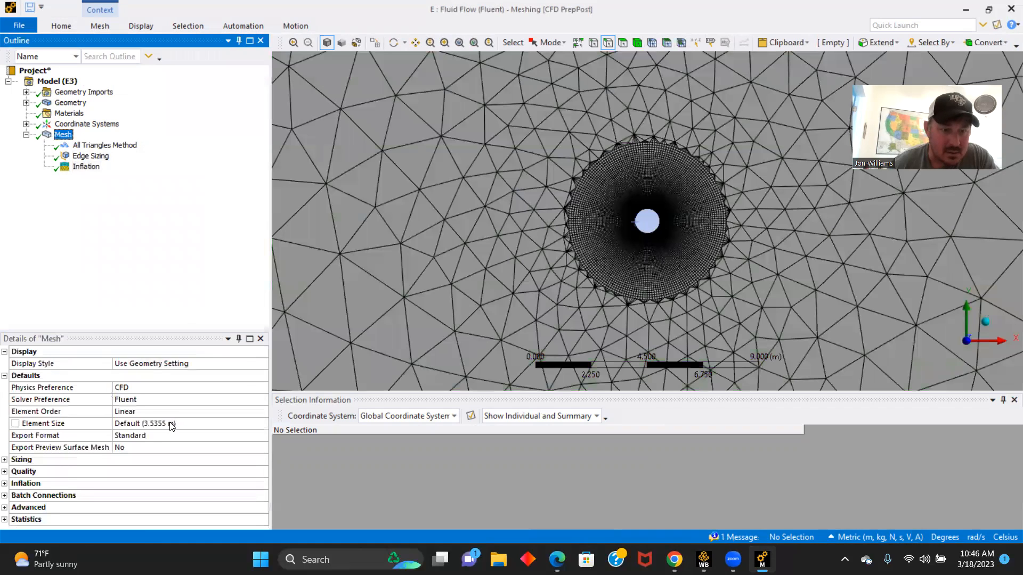
- Set the global mesh element size to 0.15 m and regenerate the mesh
{"action": "left_click", "coordinate": [168, 421]}
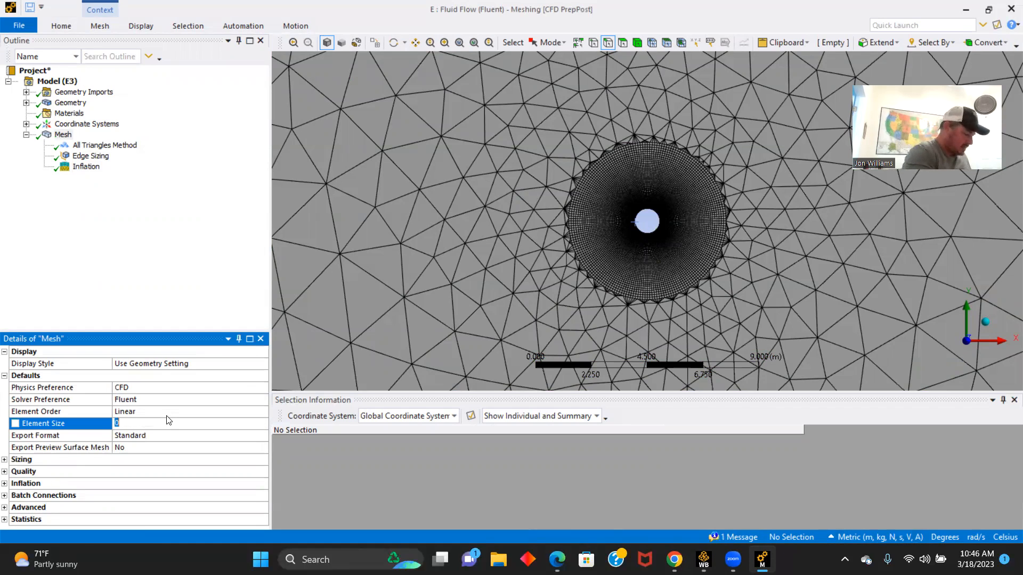
{"action": "type", "text": "0"}
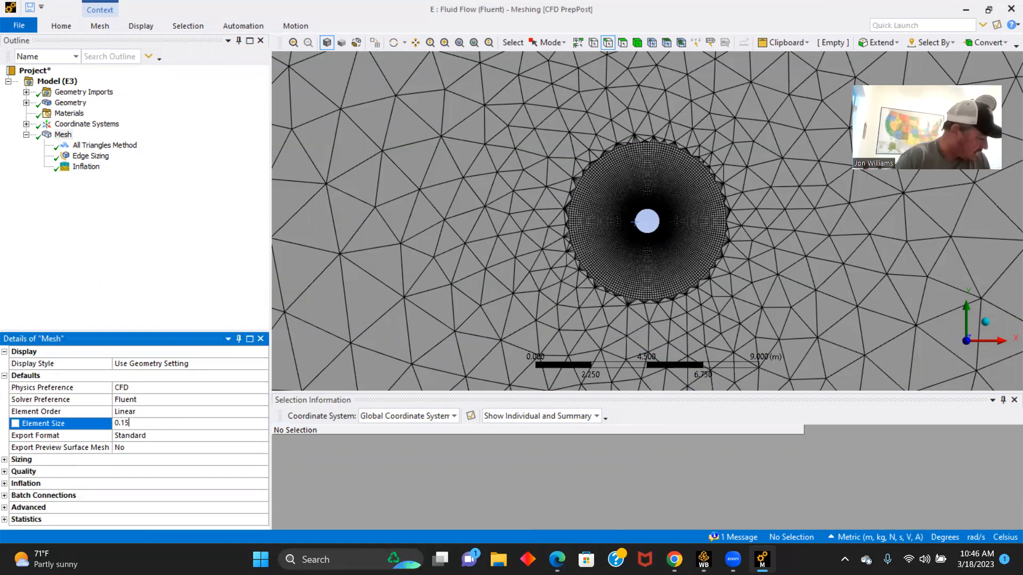
{"action": "left_click", "coordinate": [61, 25]}
{"action": "left_click", "coordinate": [139, 58]}
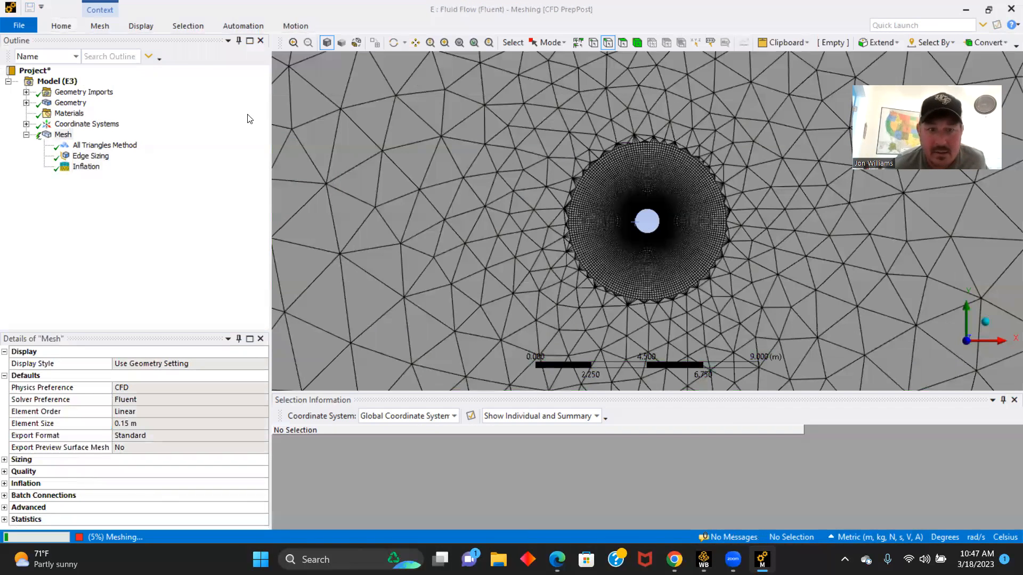
- Create a named selection called Velocity Inlet from the square's left vertical edge
{"action": "scroll", "coordinate": [395, 197], "scroll_direction": "down", "scroll_amount": 8}
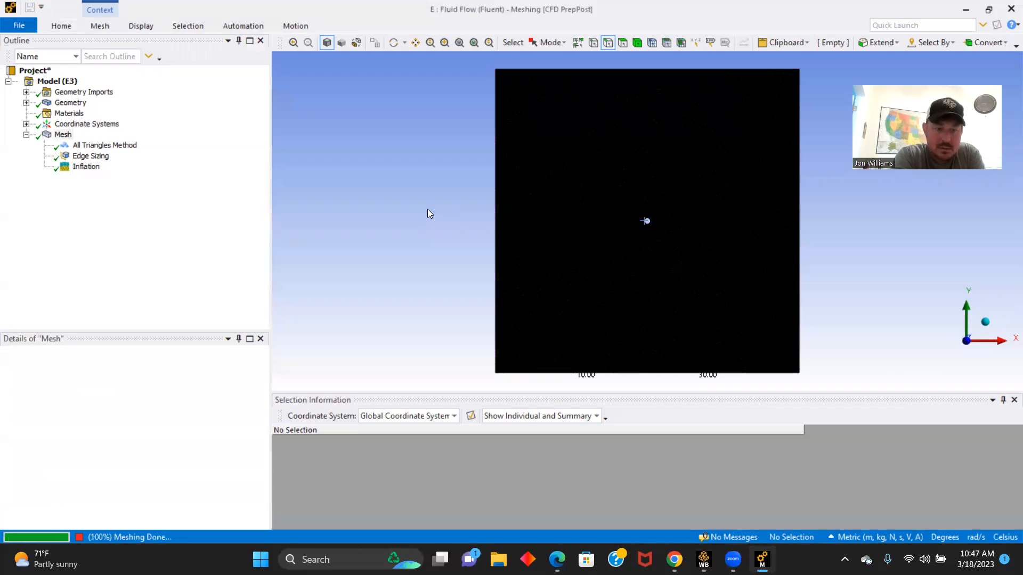
{"action": "scroll", "coordinate": [643, 222], "scroll_direction": "up", "scroll_amount": 5}
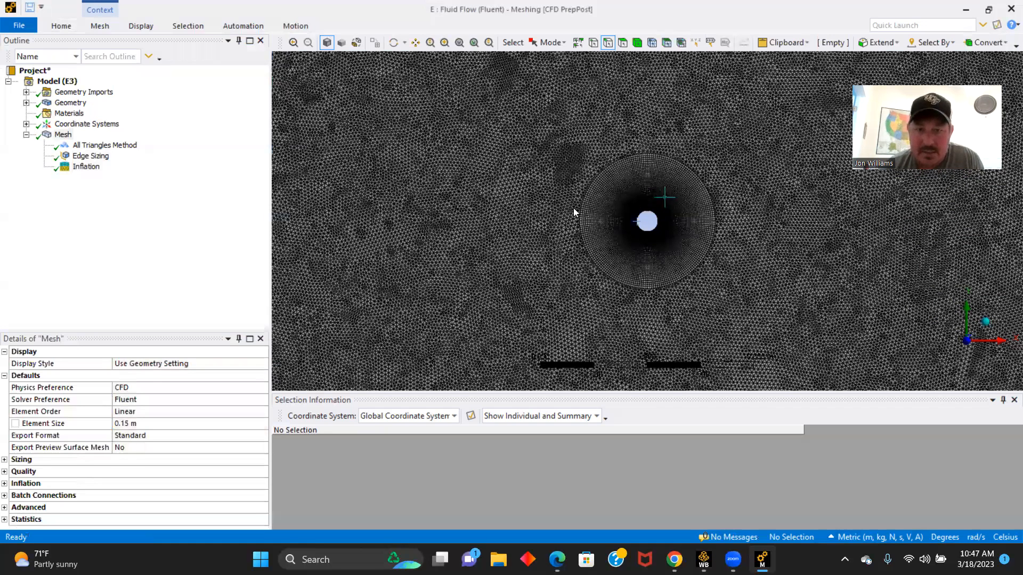
{"action": "left_click", "coordinate": [432, 236]}
{"action": "type", "text": "nVelocity"}
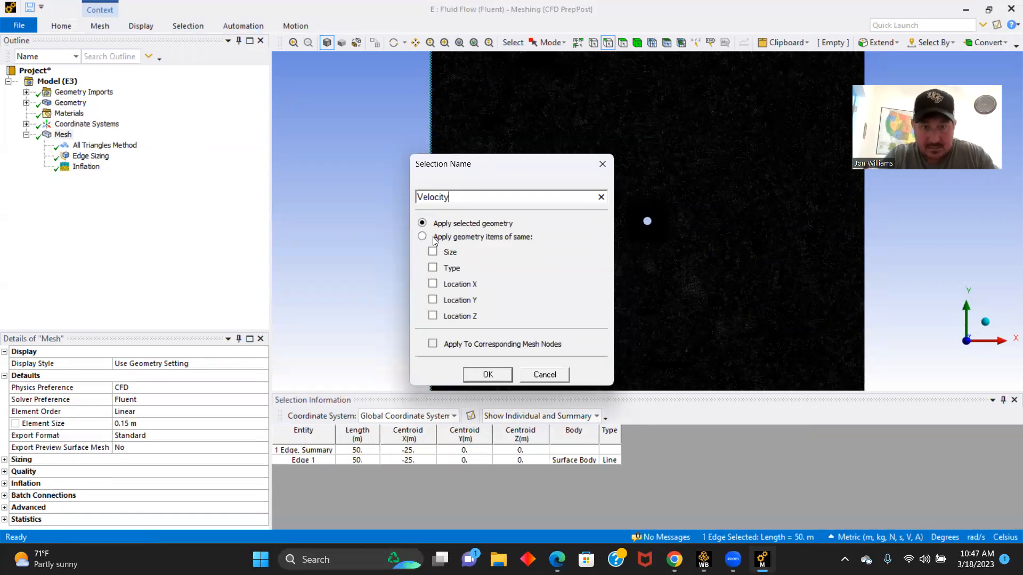
{"action": "type", "text": " Inlet"}
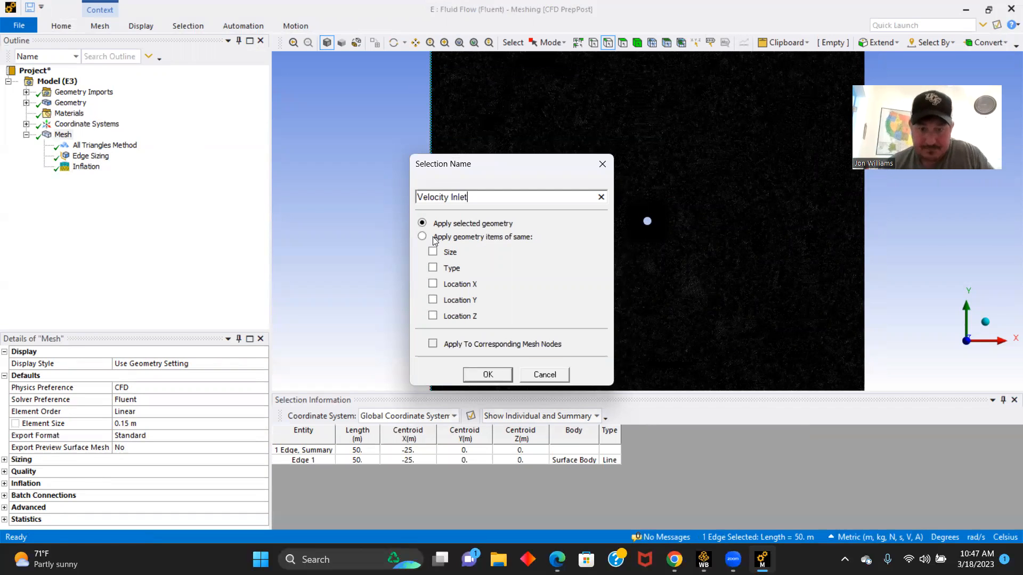
{"action": "left_click", "coordinate": [486, 373]}
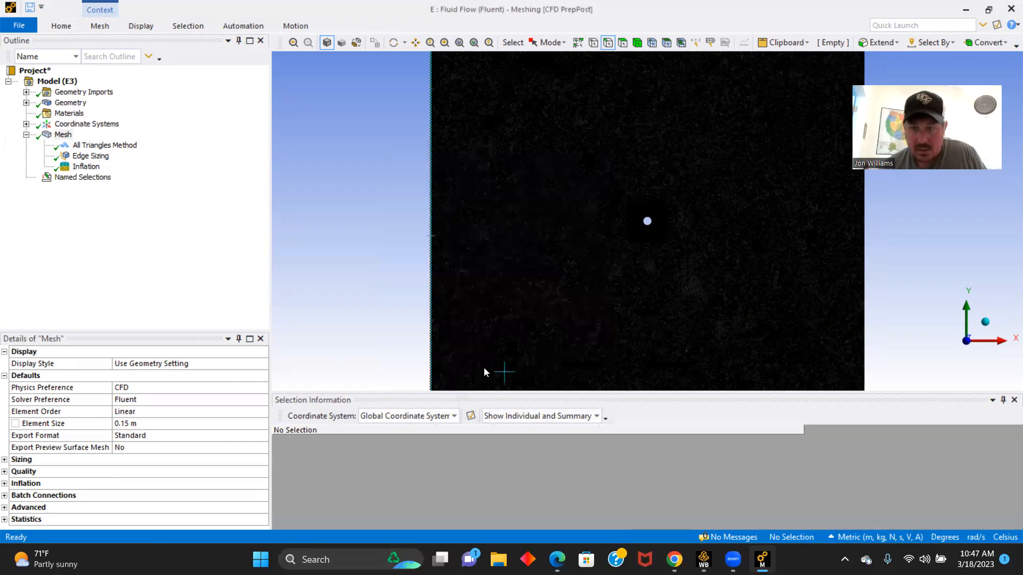
- Create a named selection called Pressure Outlet from the square's right vertical edge
{"action": "left_click", "coordinate": [863, 244]}
{"action": "type", "text": "n"}
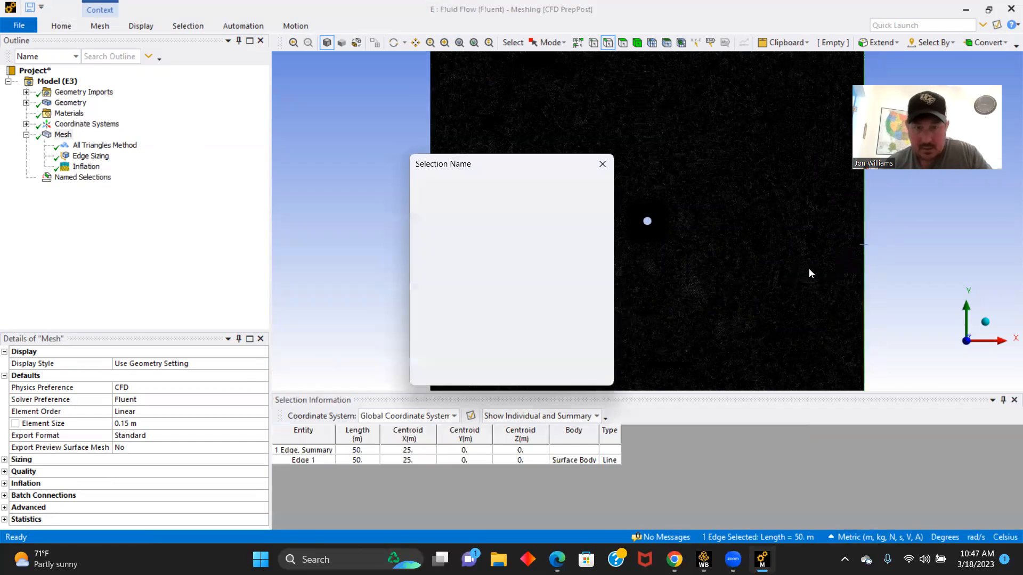
{"action": "type", "text": "Pressure Ou"}
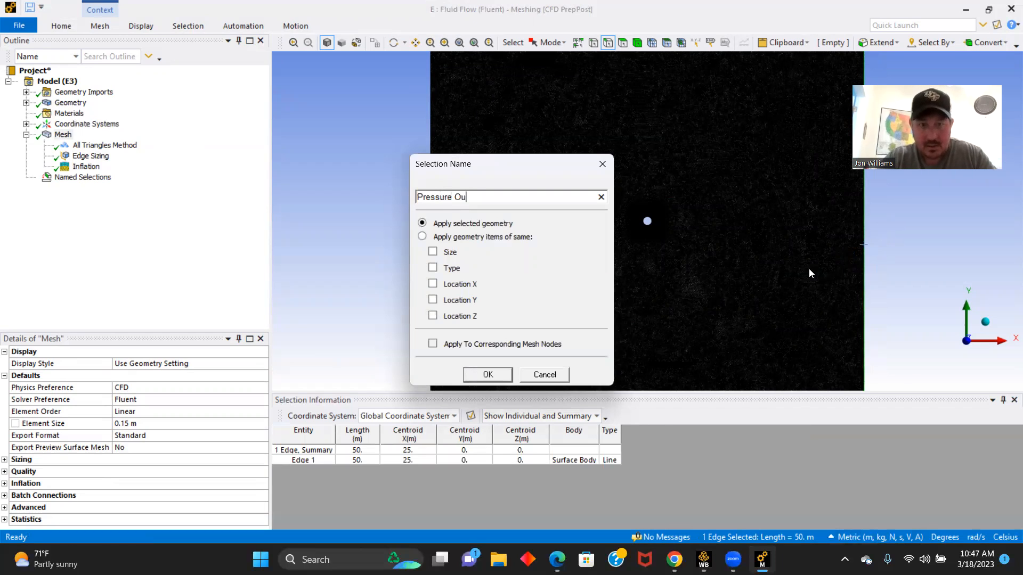
{"action": "type", "text": "let"}
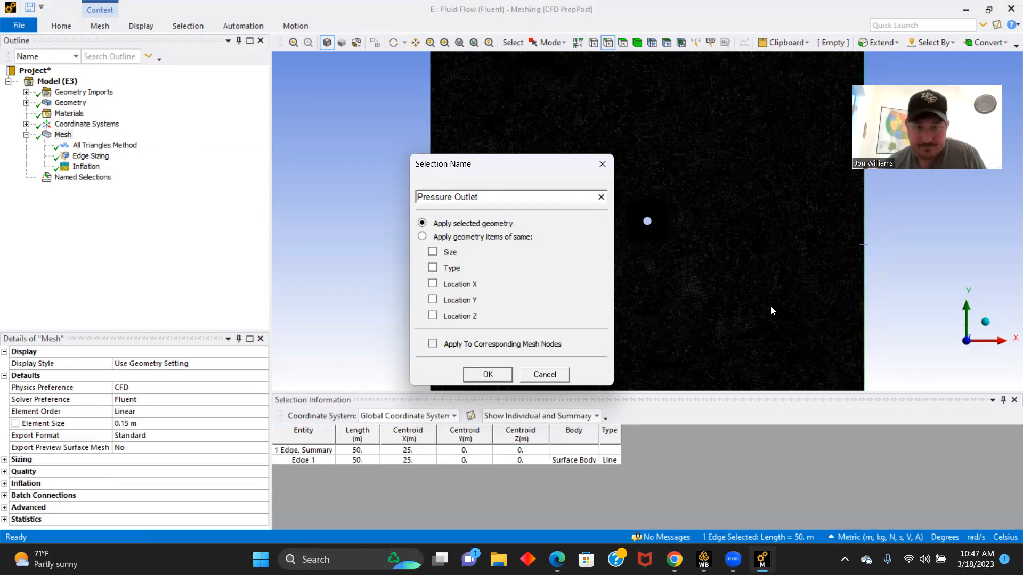
{"action": "left_click", "coordinate": [487, 375]}
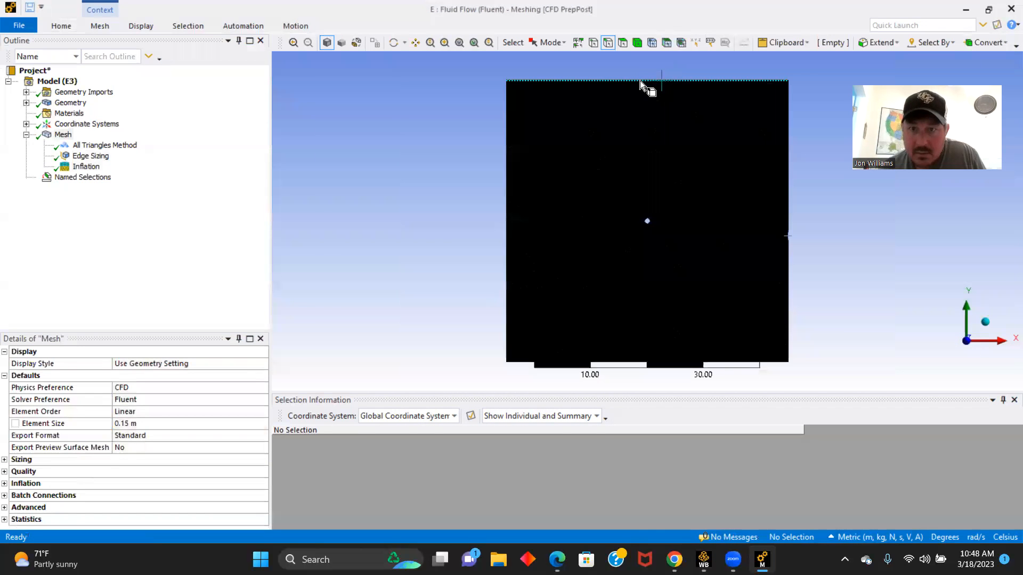
- Create a named selection called Symmetry from the square's top and bottom edges
{"action": "left_click", "coordinate": [641, 81]}
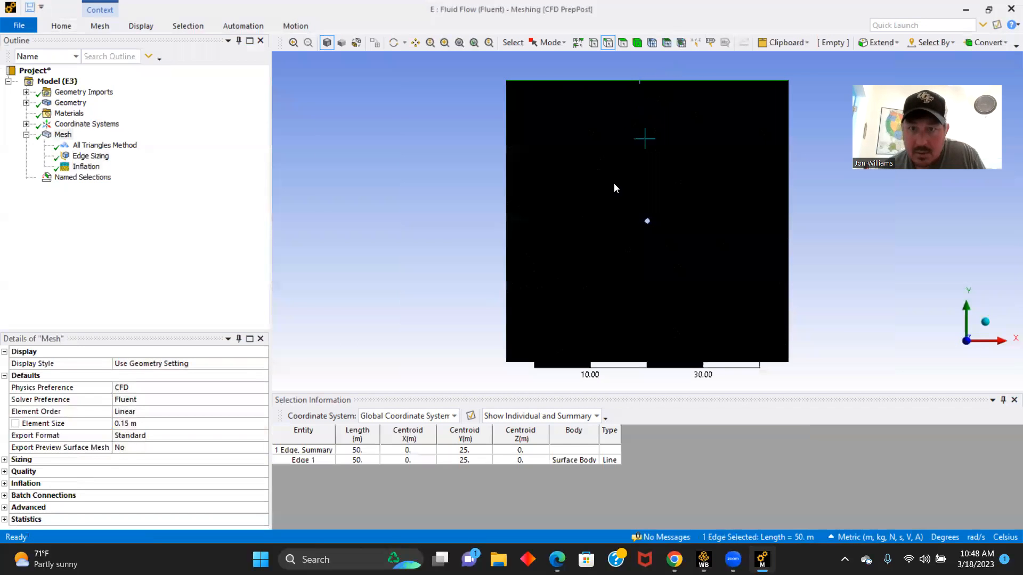
{"action": "left_click", "coordinate": [719, 362], "text": "ctrl"}
{"action": "type", "text": "n"}
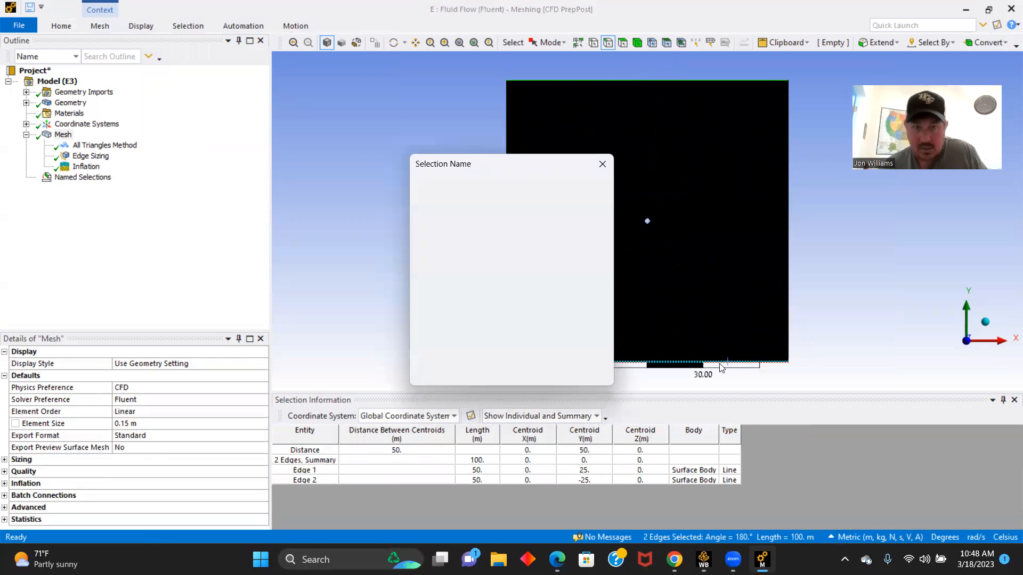
{"action": "type", "text": "Symm"}
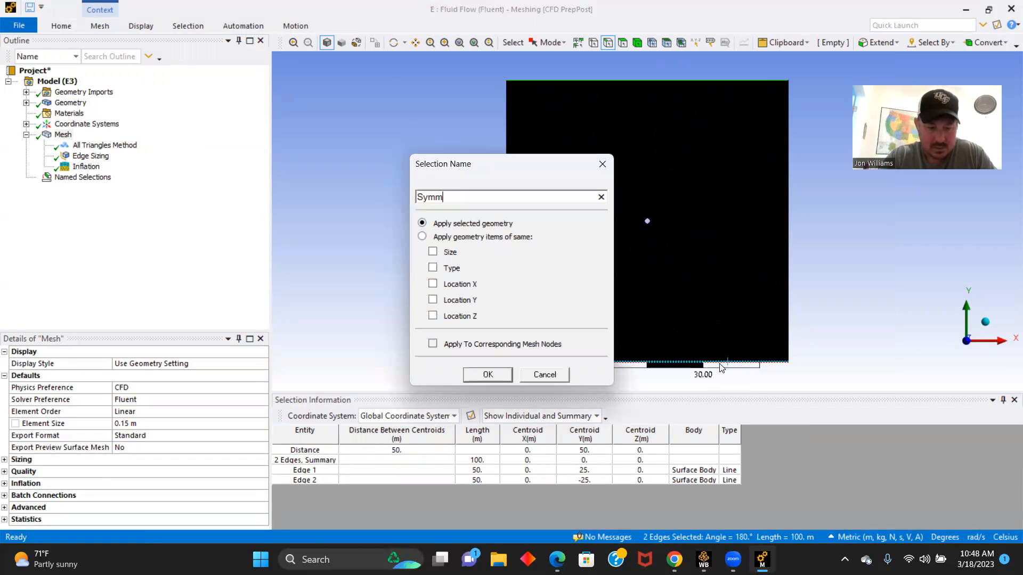
{"action": "type", "text": "etry"}
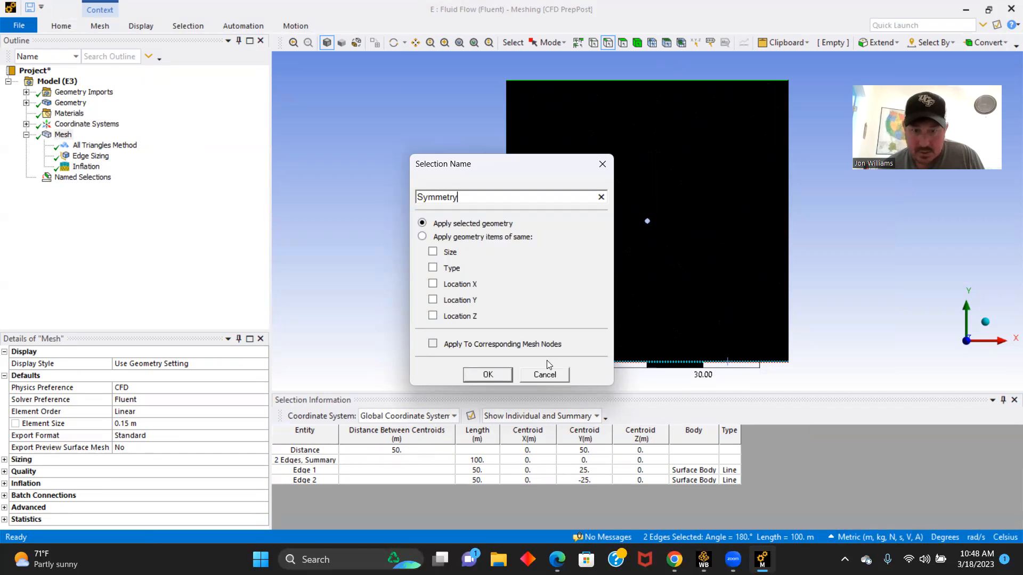
{"action": "left_click", "coordinate": [487, 375]}
- Create a named selection called Wall from the edge of the central circle
{"action": "scroll", "coordinate": [655, 277], "scroll_direction": "up", "scroll_amount": 5}
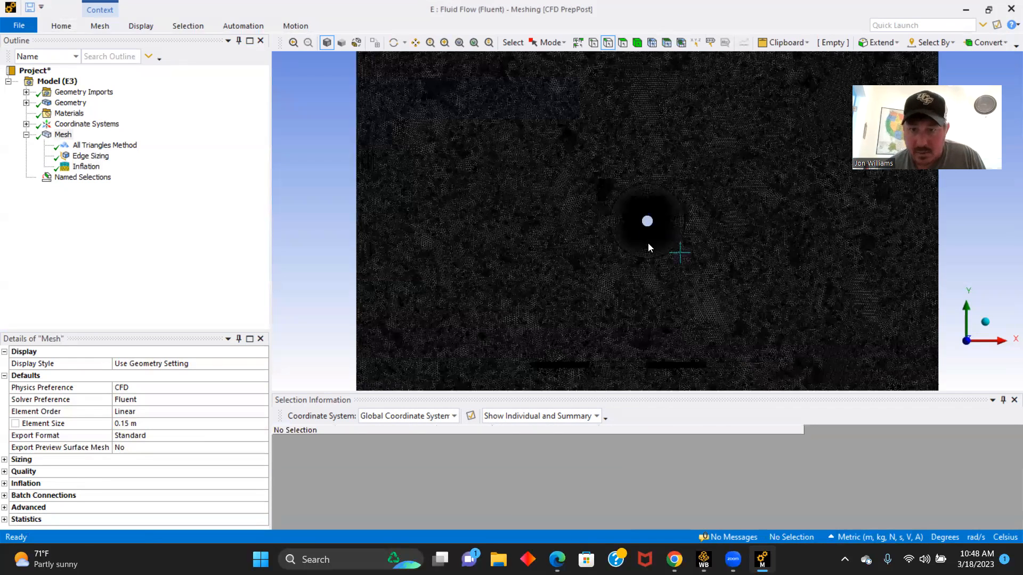
{"action": "scroll", "coordinate": [627, 235], "scroll_direction": "up", "scroll_amount": 3}
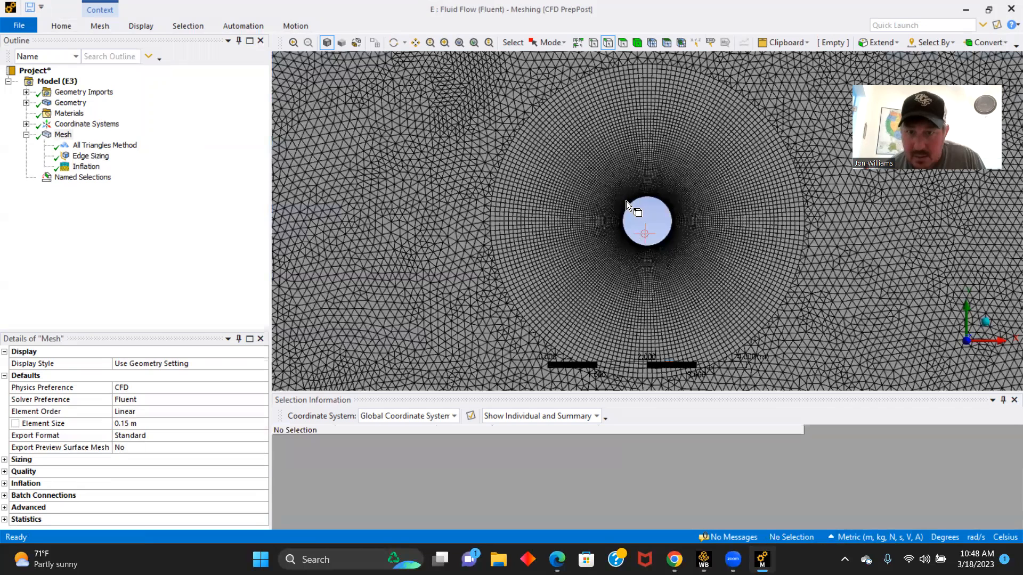
{"action": "scroll", "coordinate": [615, 215], "scroll_direction": "up", "scroll_amount": 1}
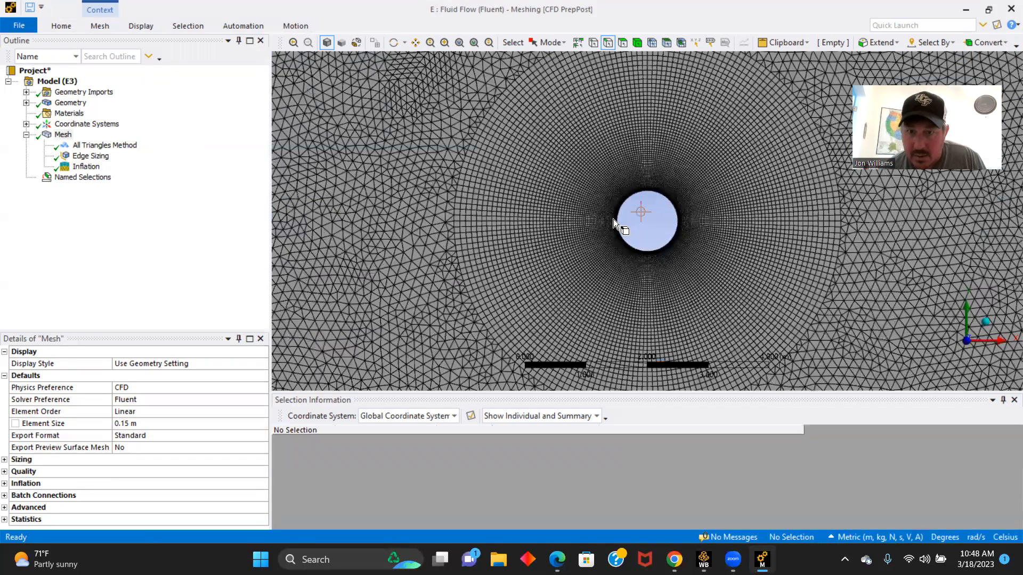
{"action": "left_click", "coordinate": [619, 219]}
{"action": "left_click", "coordinate": [617, 228]}
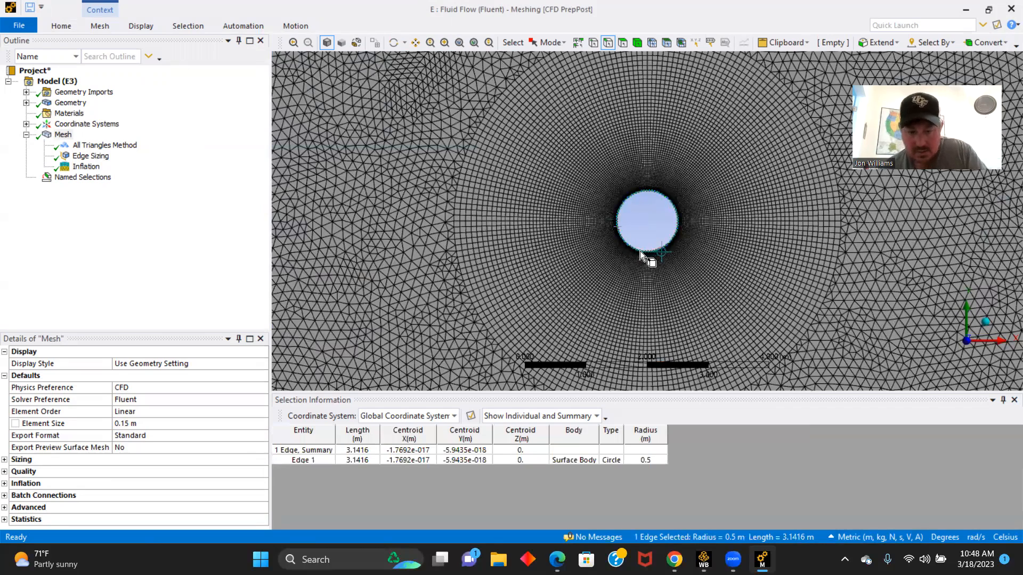
{"action": "type", "text": "nW"}
{"action": "type", "text": "all"}
{"action": "key", "text": "Return"}
{"action": "scroll", "coordinate": [567, 246], "scroll_direction": "up", "scroll_amount": 1}
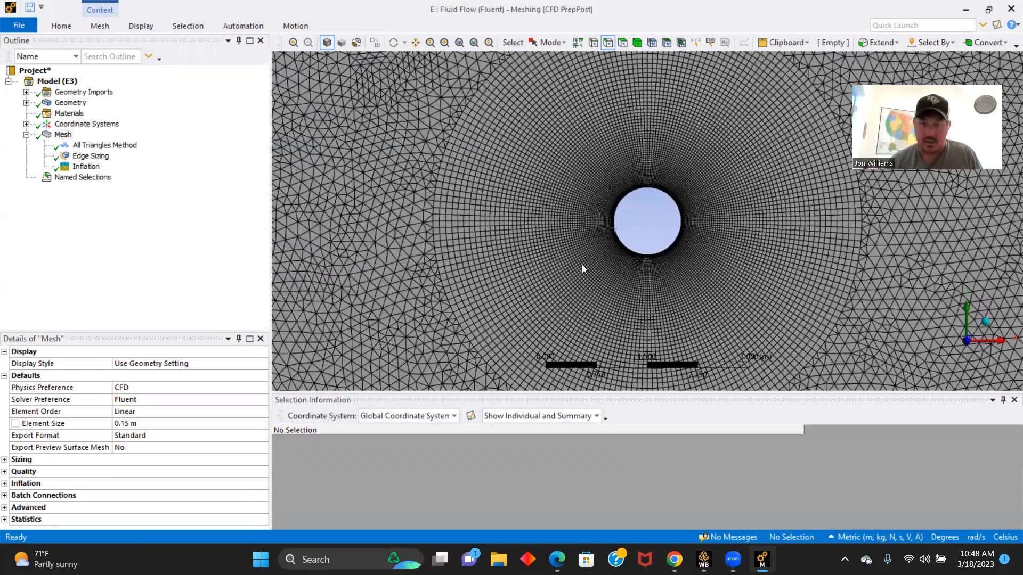
{"action": "scroll", "coordinate": [574, 288], "scroll_direction": "down", "scroll_amount": 5}
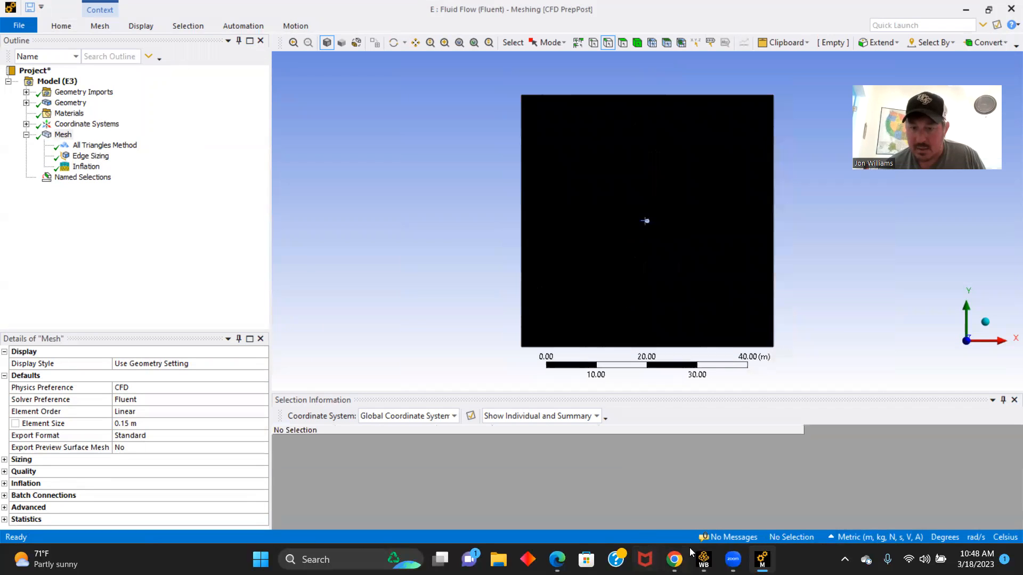
- Switch to Workbench, update the Mesh component of Fluent system E, and close the Meshing window
{"action": "mouse_move", "coordinate": [703, 558]}
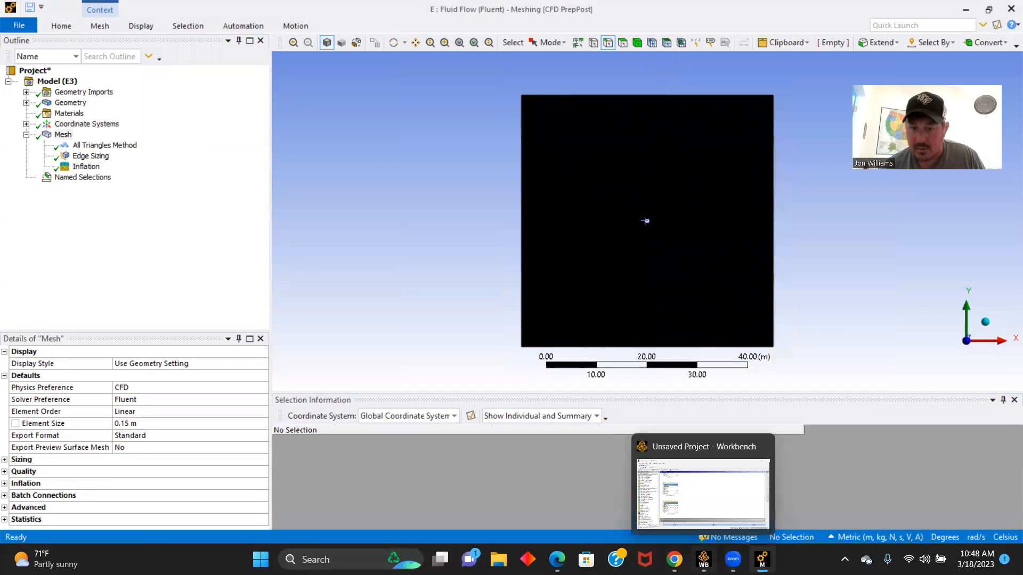
{"action": "left_click", "coordinate": [701, 515]}
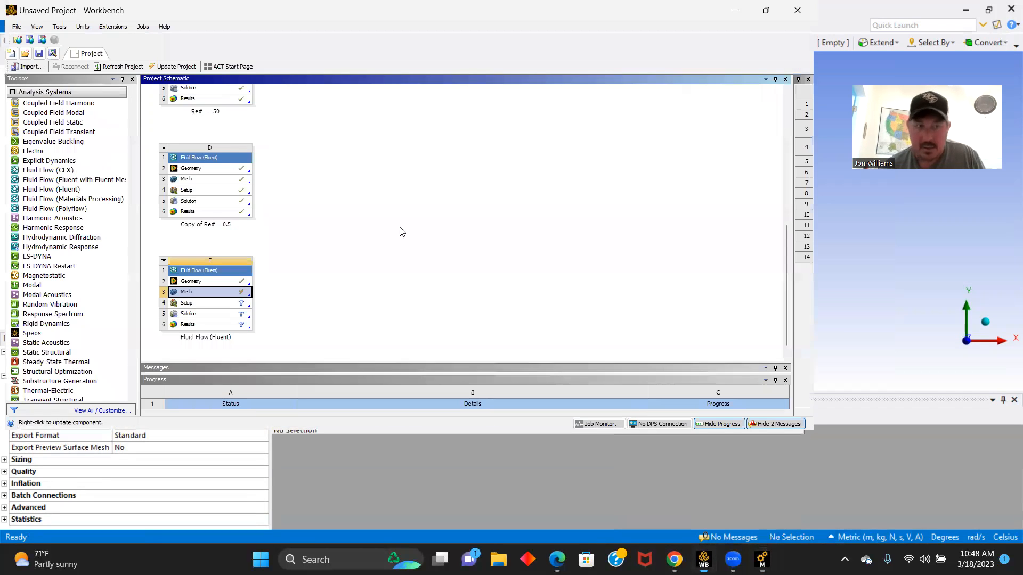
{"action": "right_click", "coordinate": [216, 293]}
{"action": "left_click", "coordinate": [246, 354]}
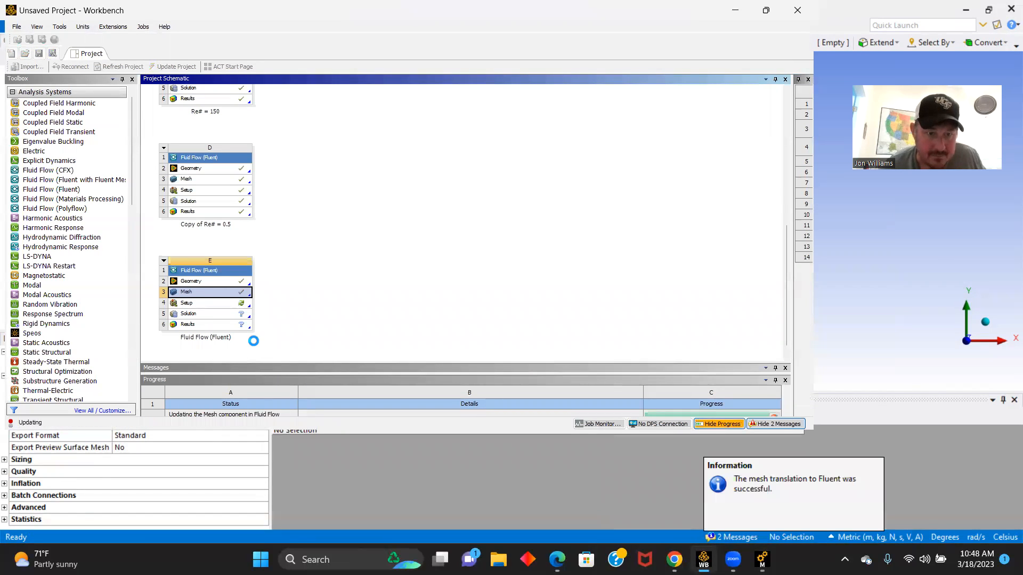
{"action": "mouse_move", "coordinate": [762, 559]}
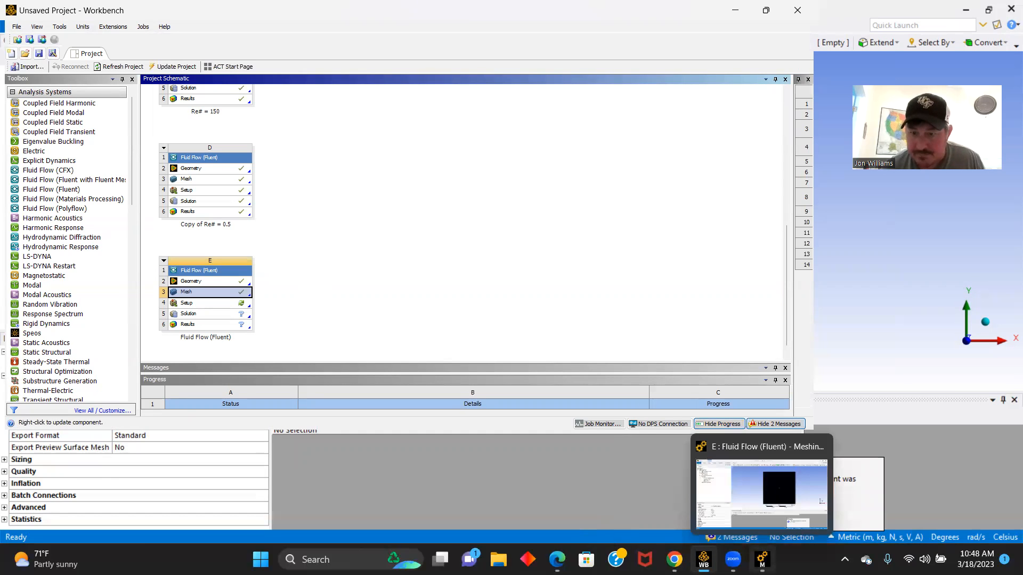
{"action": "left_click", "coordinate": [823, 446]}
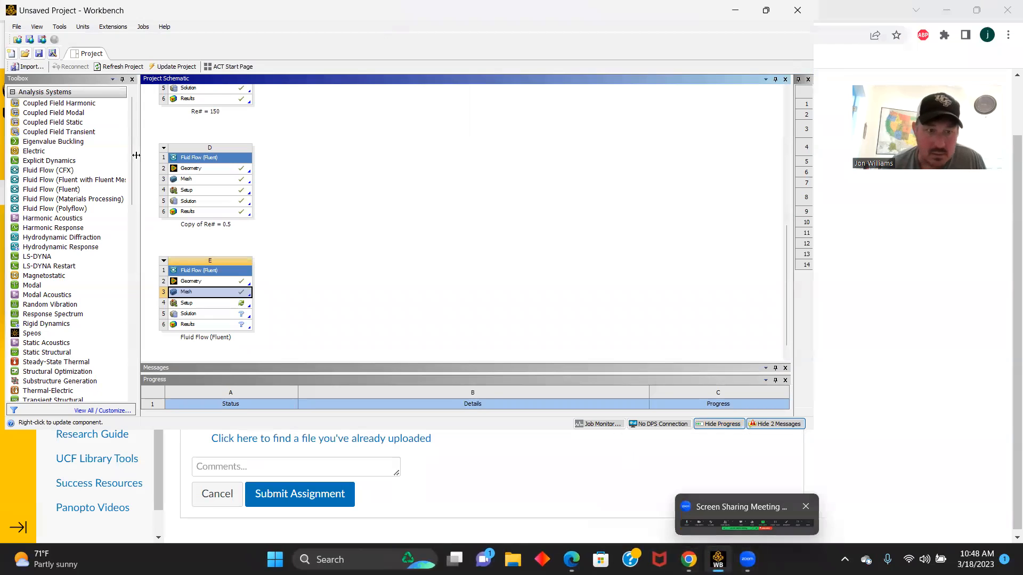
- Launch Fluent from system E's Setup with double precision and 4 solver processes
{"action": "double_click", "coordinate": [192, 305]}
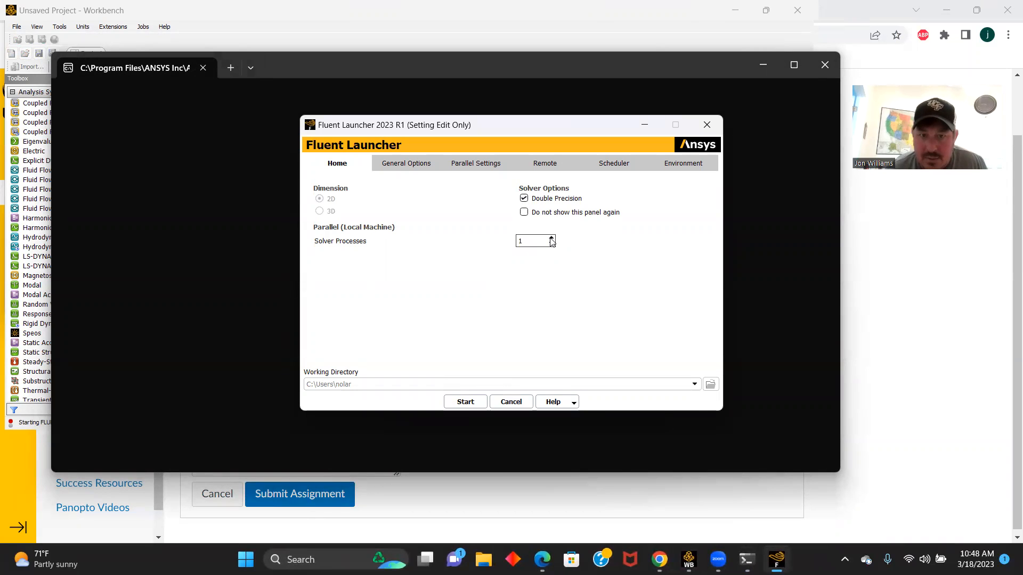
{"action": "left_click", "coordinate": [551, 238]}
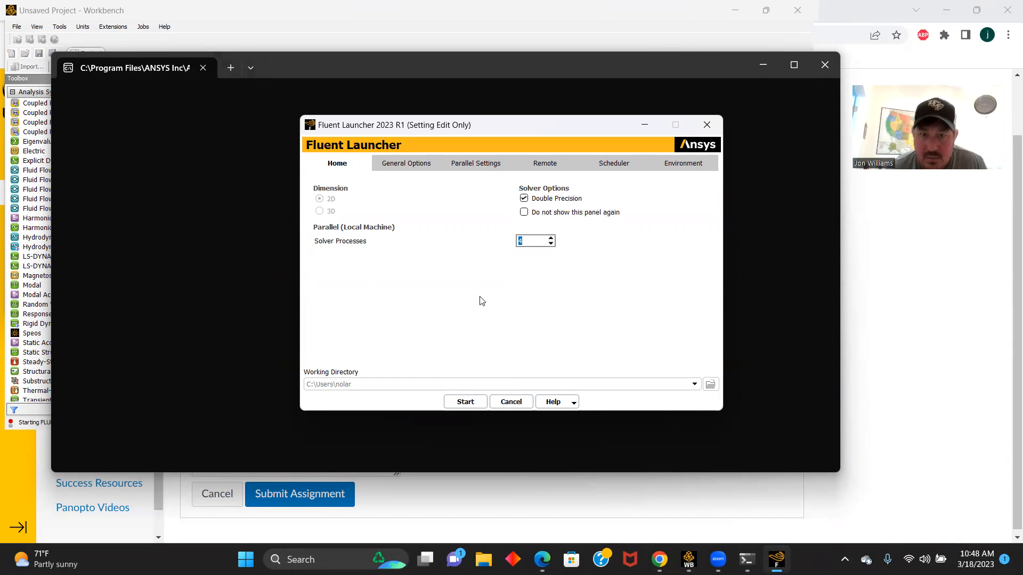
{"action": "left_click", "coordinate": [464, 401]}
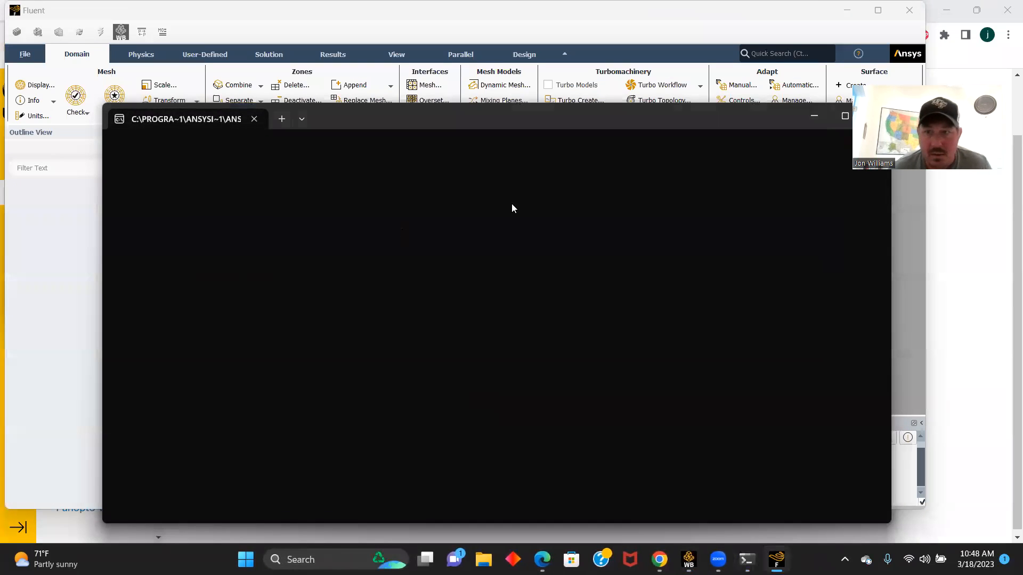
{"action": "left_click", "coordinate": [897, 245]}
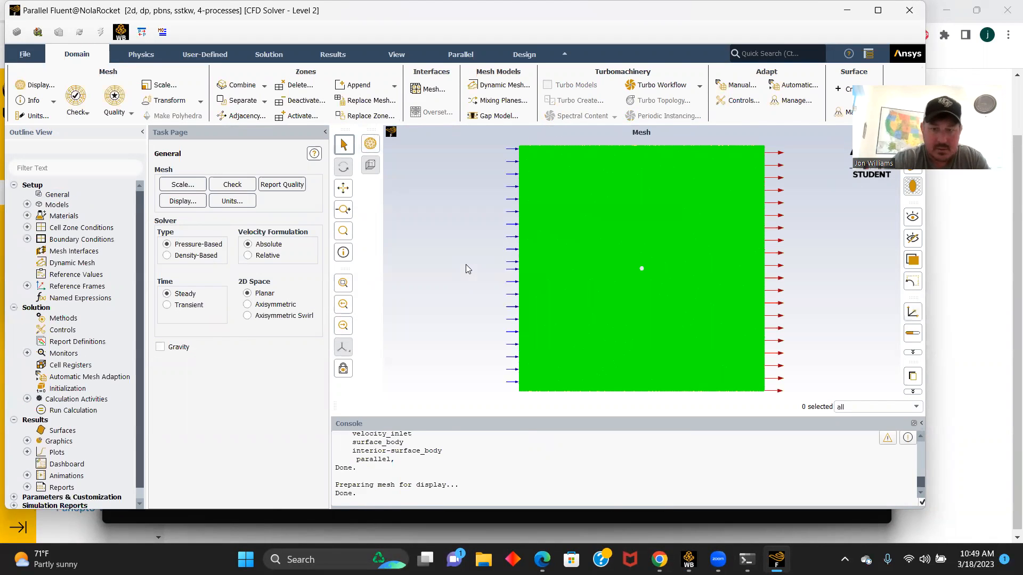
- Change the viscous model to Standard k-epsilon
{"action": "left_click", "coordinate": [27, 205]}
{"action": "right_click", "coordinate": [98, 240]}
{"action": "mouse_move", "coordinate": [115, 264]}
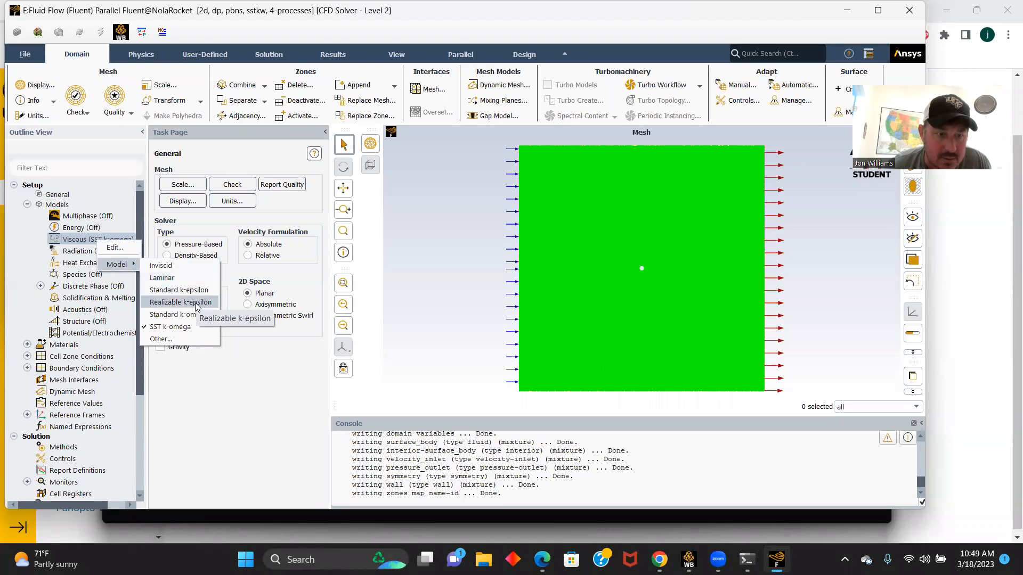
{"action": "left_click", "coordinate": [183, 290]}
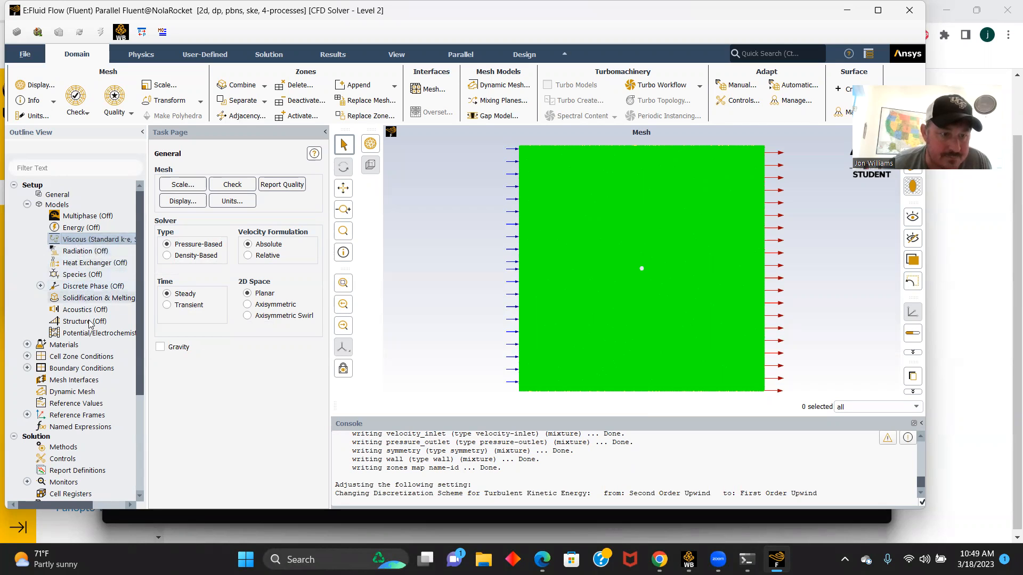
- Set the fluid material air to a constant density of 1 kg/m³ and a viscosity of 0.00008 kg/(m s)
{"action": "left_click", "coordinate": [27, 344]}
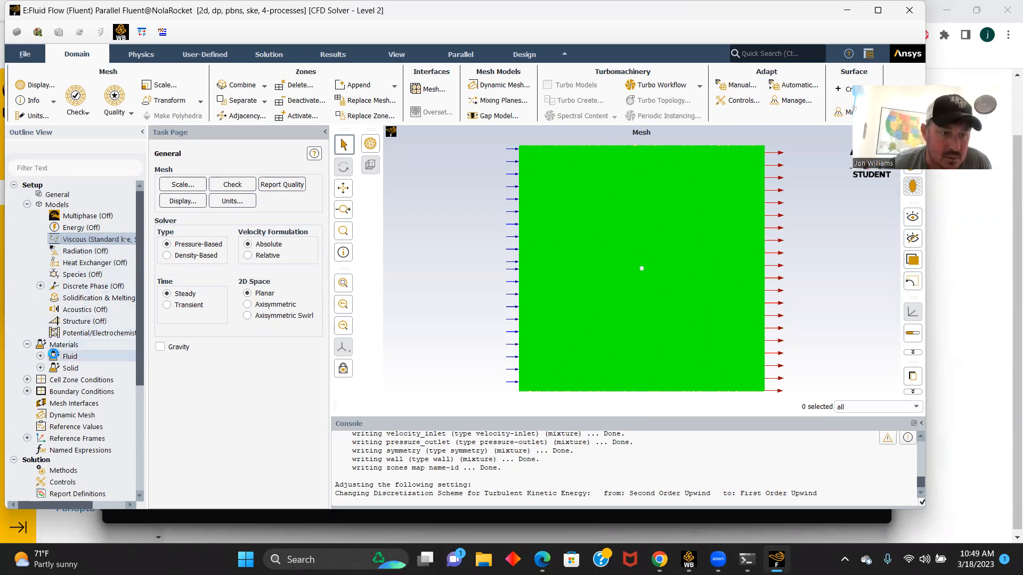
{"action": "left_click", "coordinate": [40, 356]}
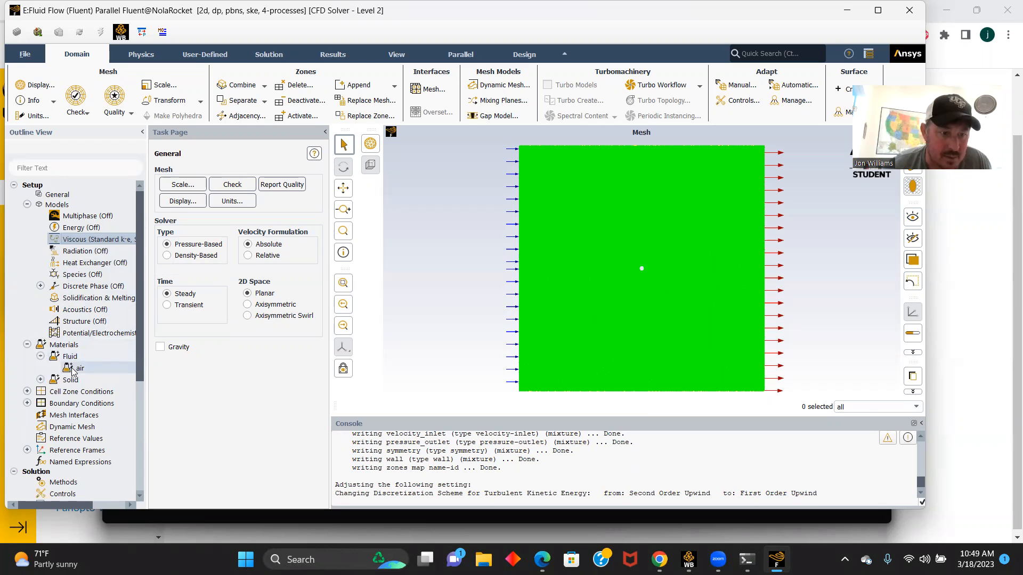
{"action": "double_click", "coordinate": [75, 369]}
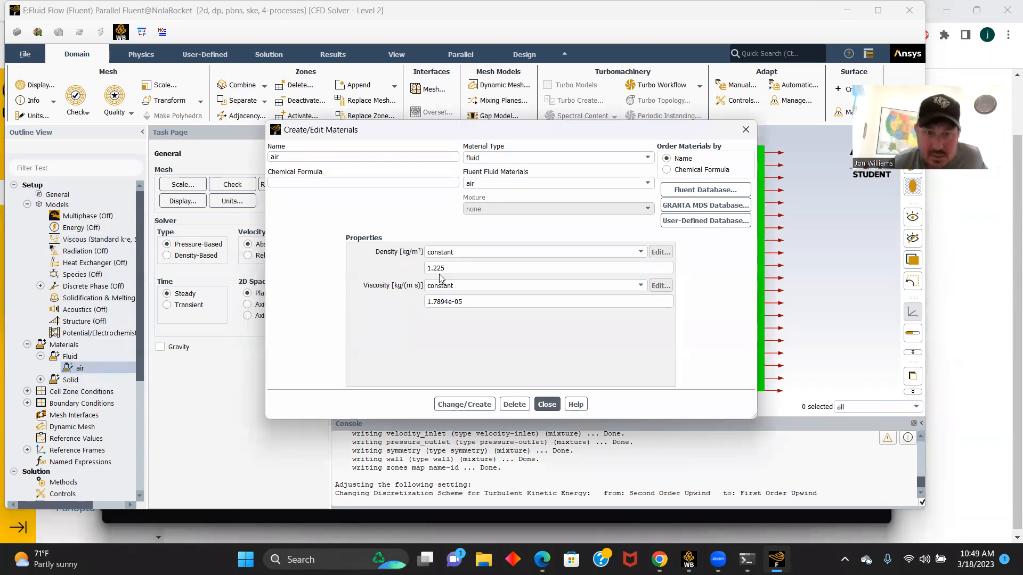
{"action": "left_click", "coordinate": [446, 270]}
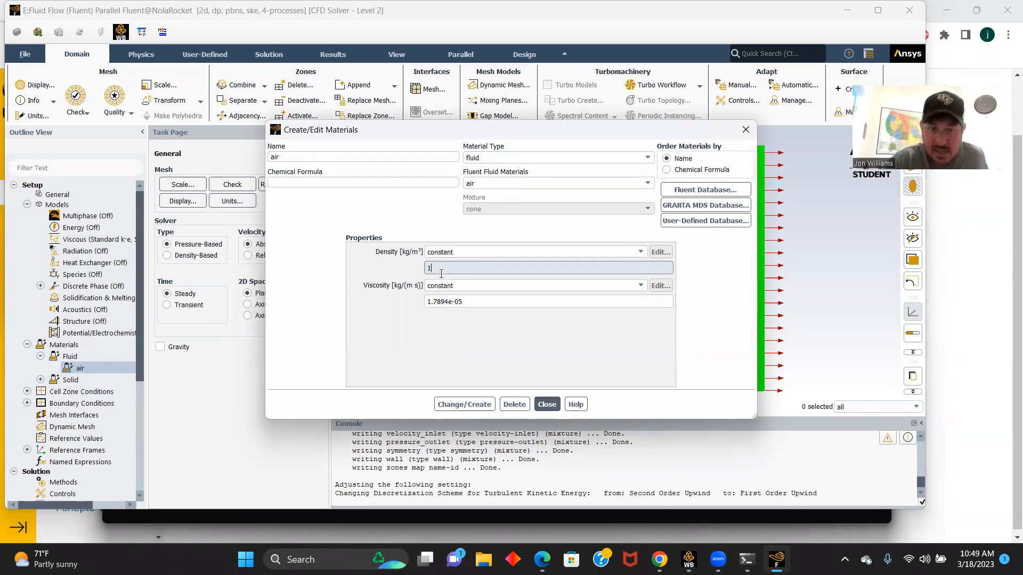
{"action": "left_click", "coordinate": [468, 302]}
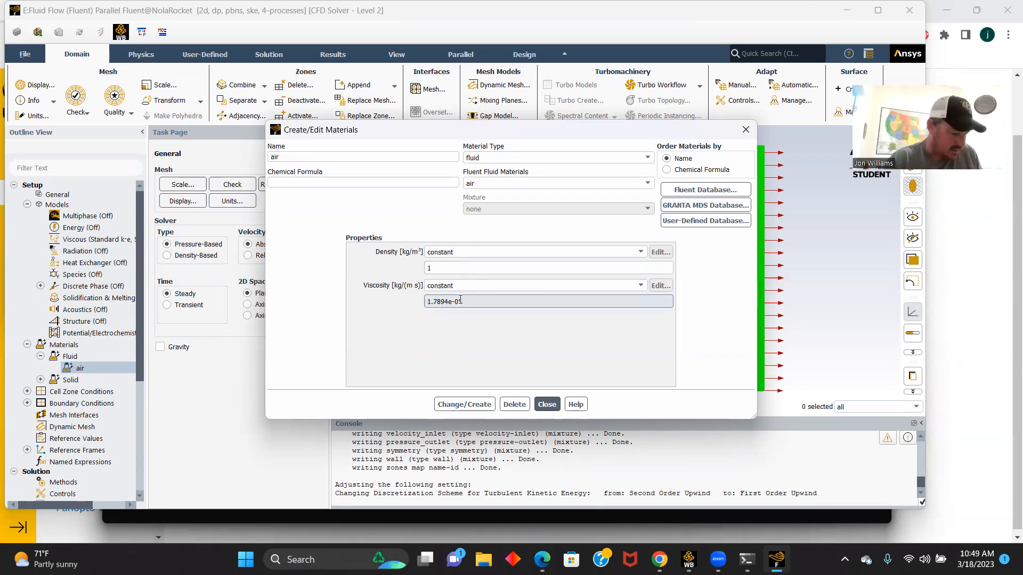
{"action": "key", "text": "BackSpace"}
{"action": "key", "text": "BackSpace"}
{"action": "key", "text": "BackSpace"}
{"action": "key", "text": "BackSpace"}
{"action": "key", "text": "BackSpace"}
{"action": "key", "text": "BackSpace"}
{"action": "key", "text": "BackSpace"}
{"action": "key", "text": "BackSpace"}
{"action": "key", "text": "BackSpace"}
{"action": "key", "text": "BackSpace"}
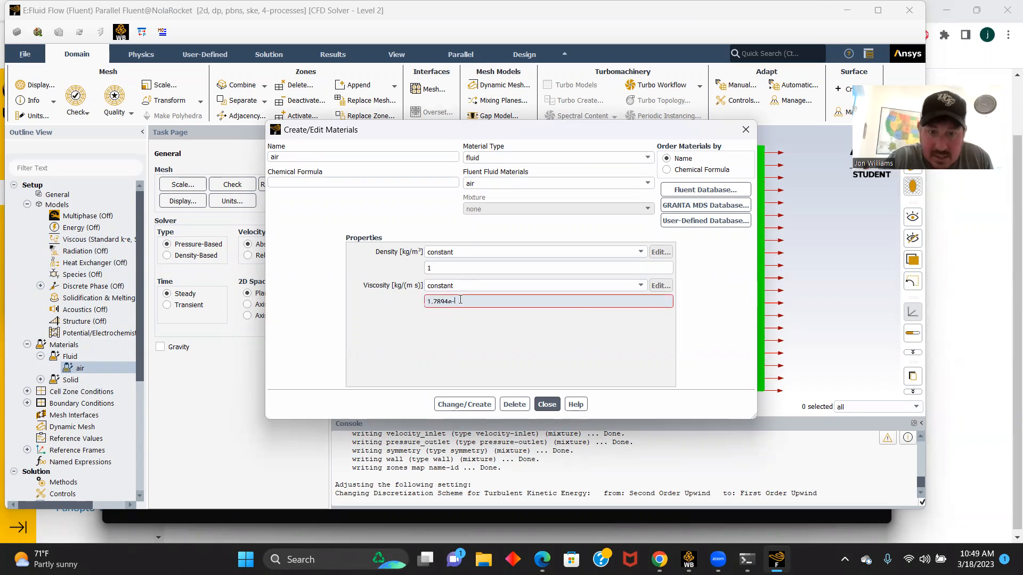
{"action": "type", "text": ".00008"}
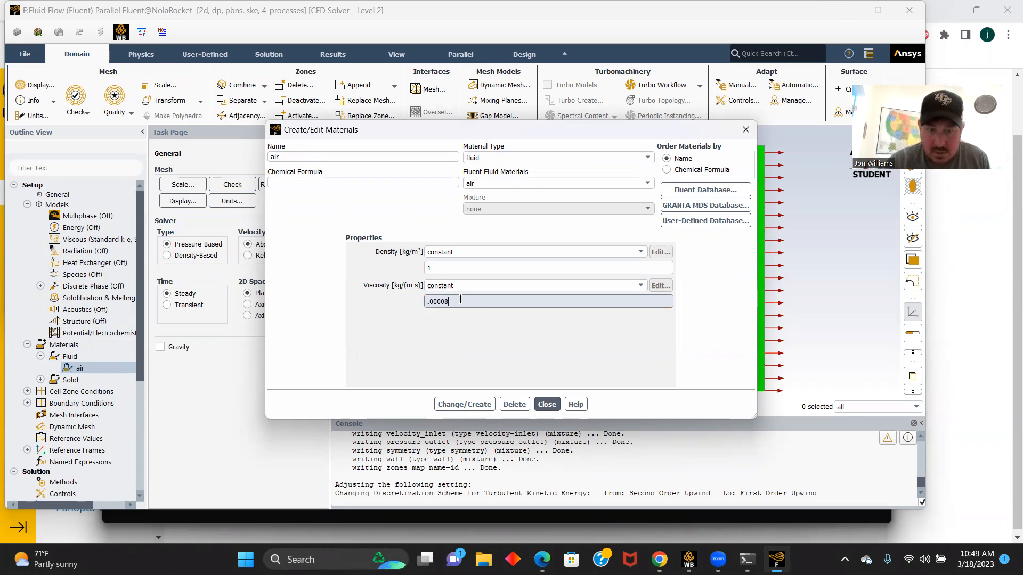
{"action": "left_click", "coordinate": [464, 404]}
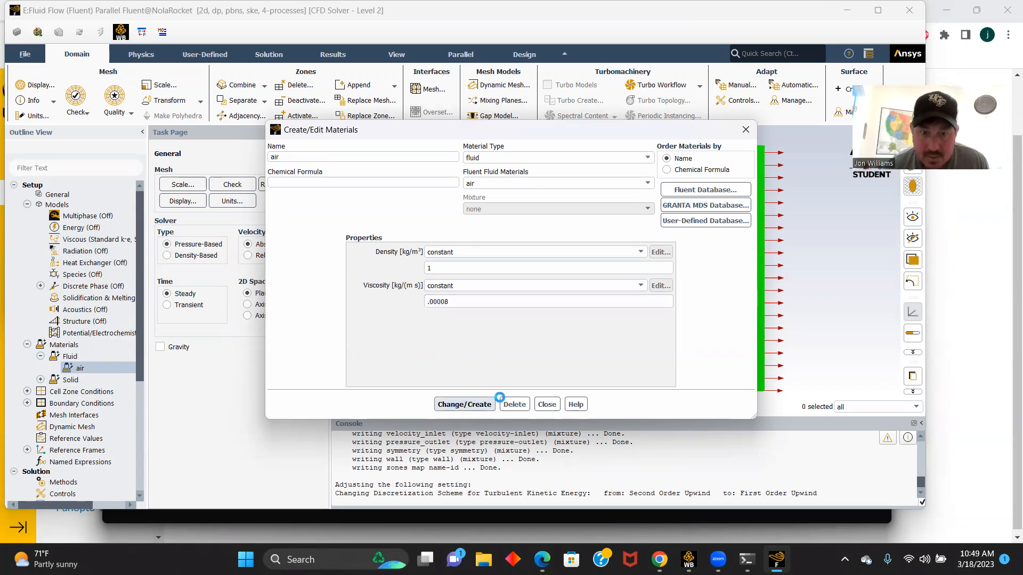
{"action": "left_click", "coordinate": [546, 404]}
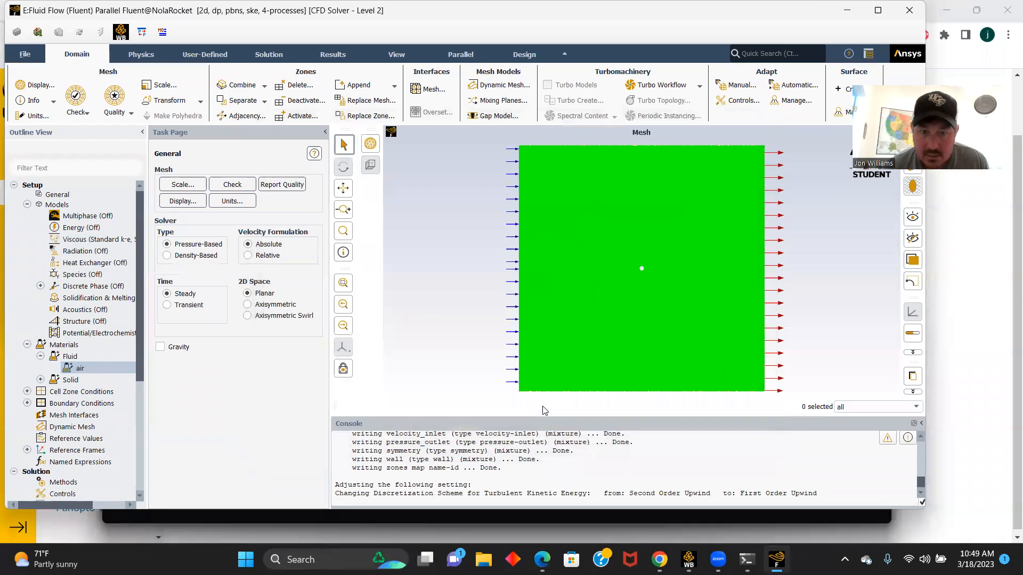
- Set the velocity magnitude of the velocity_inlet boundary condition to 40 m/s
{"action": "double_click", "coordinate": [72, 404]}
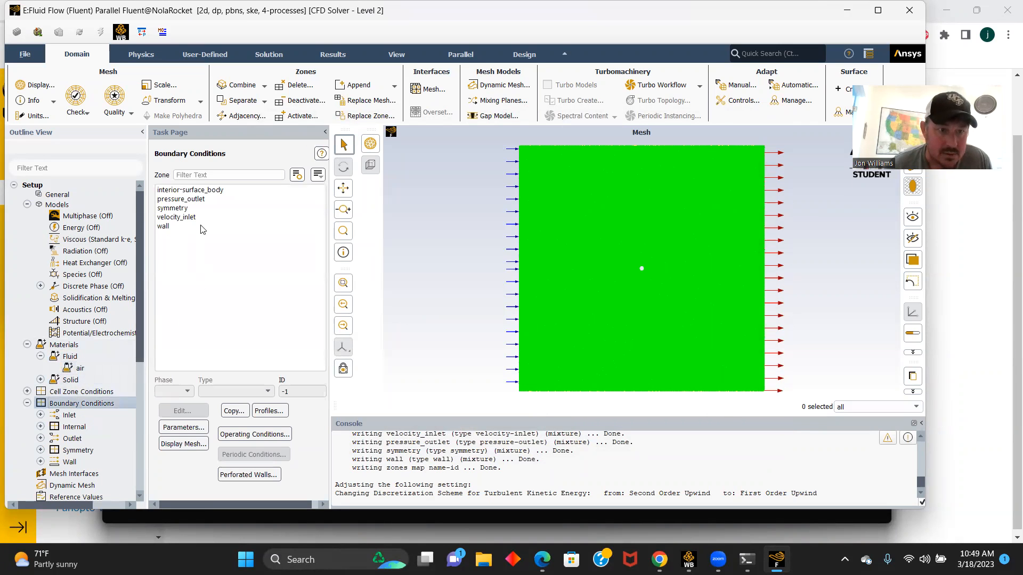
{"action": "left_click", "coordinate": [181, 200]}
{"action": "left_click", "coordinate": [181, 216]}
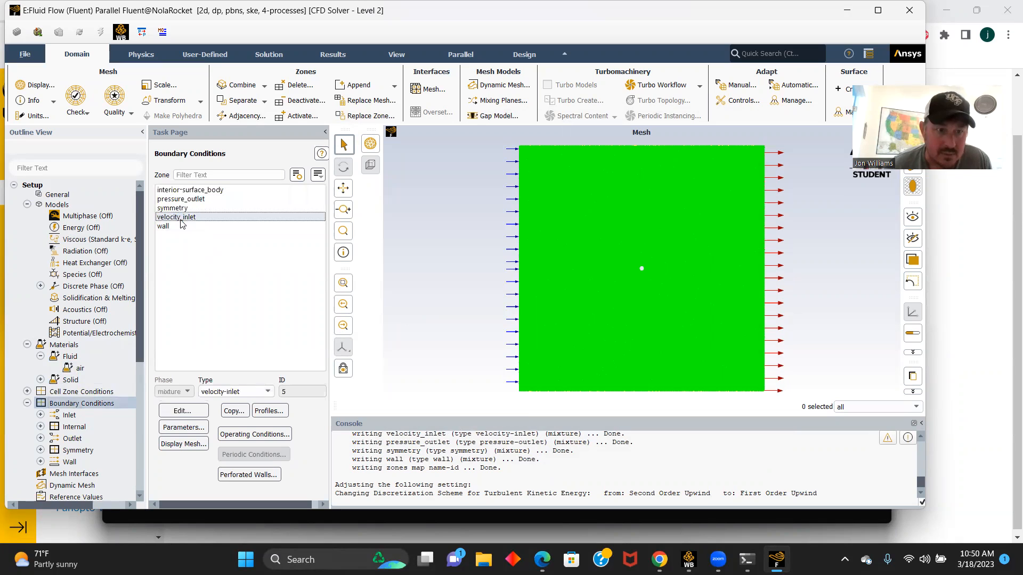
{"action": "left_click", "coordinate": [183, 411]}
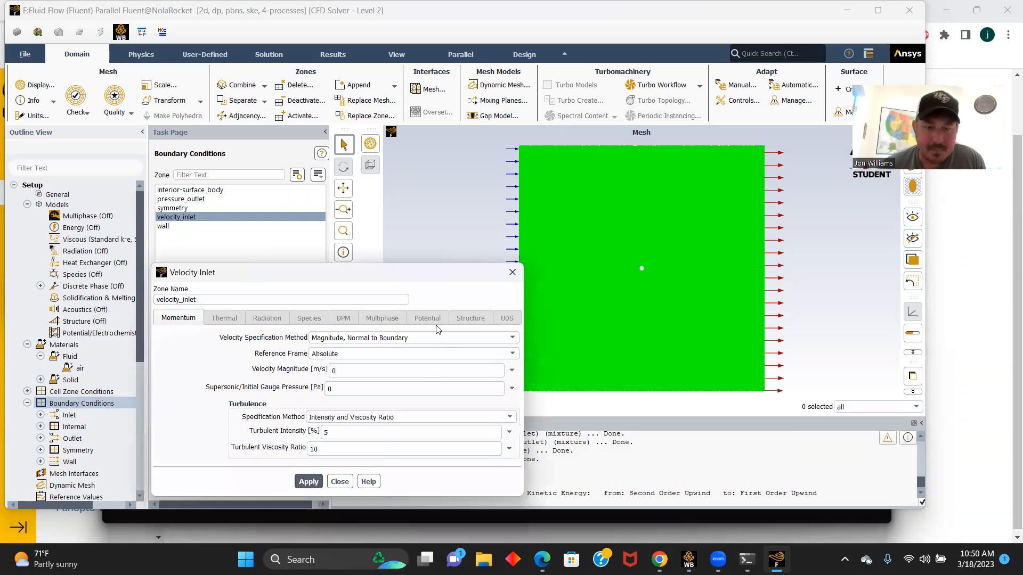
{"action": "left_click", "coordinate": [366, 371]}
{"action": "key", "text": "BackSpace"}
{"action": "type", "text": "4"}
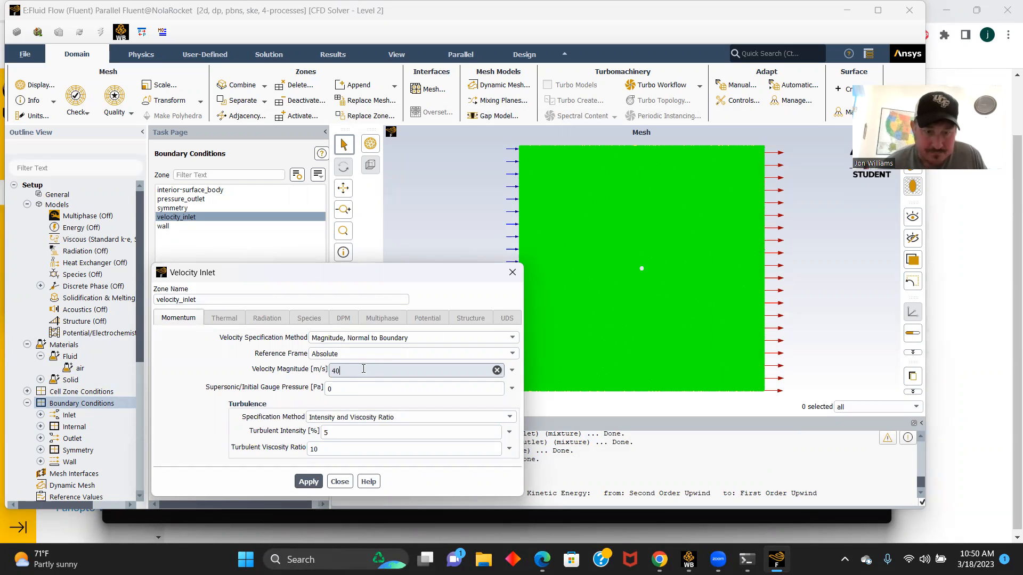
{"action": "left_click", "coordinate": [308, 482]}
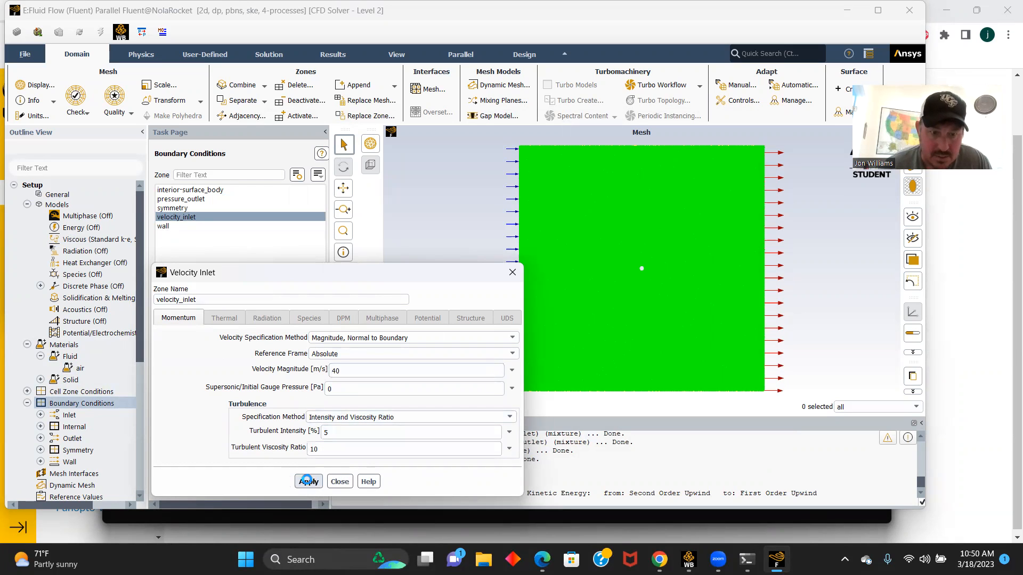
{"action": "left_click", "coordinate": [339, 482]}
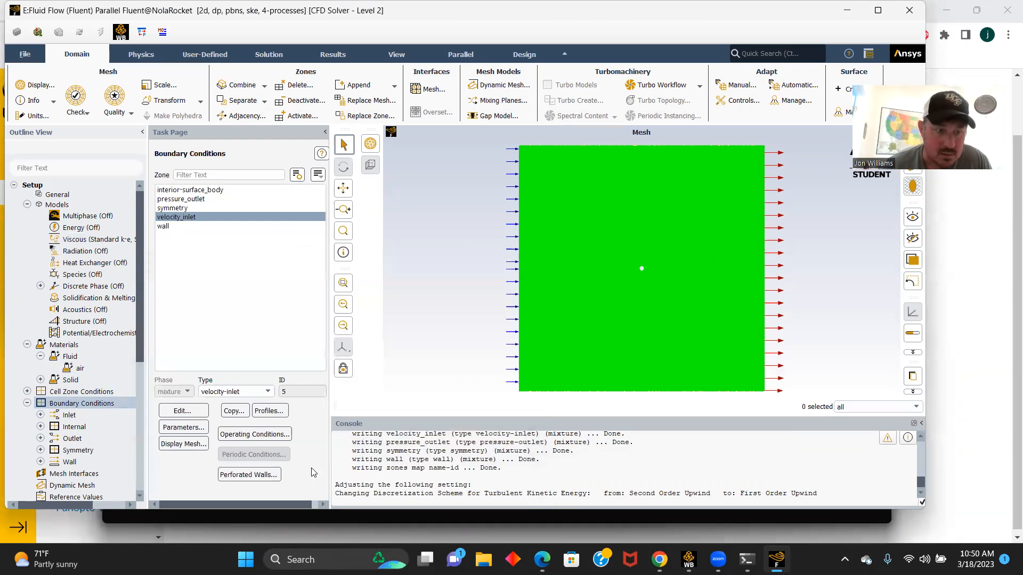
- Compute the reference values from velocity_inlet
{"action": "scroll", "coordinate": [116, 411], "scroll_direction": "down", "scroll_amount": 2}
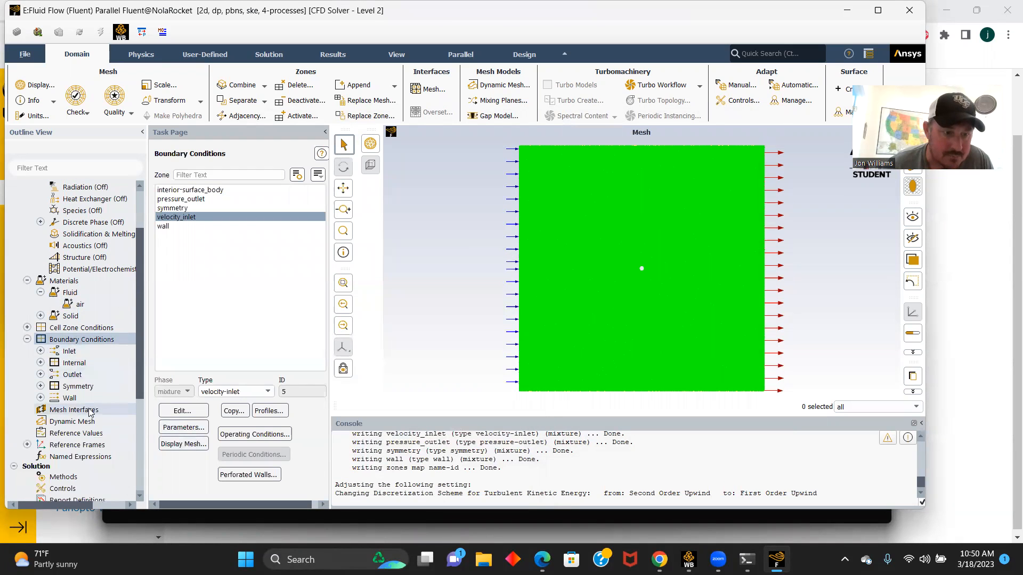
{"action": "left_click", "coordinate": [90, 433]}
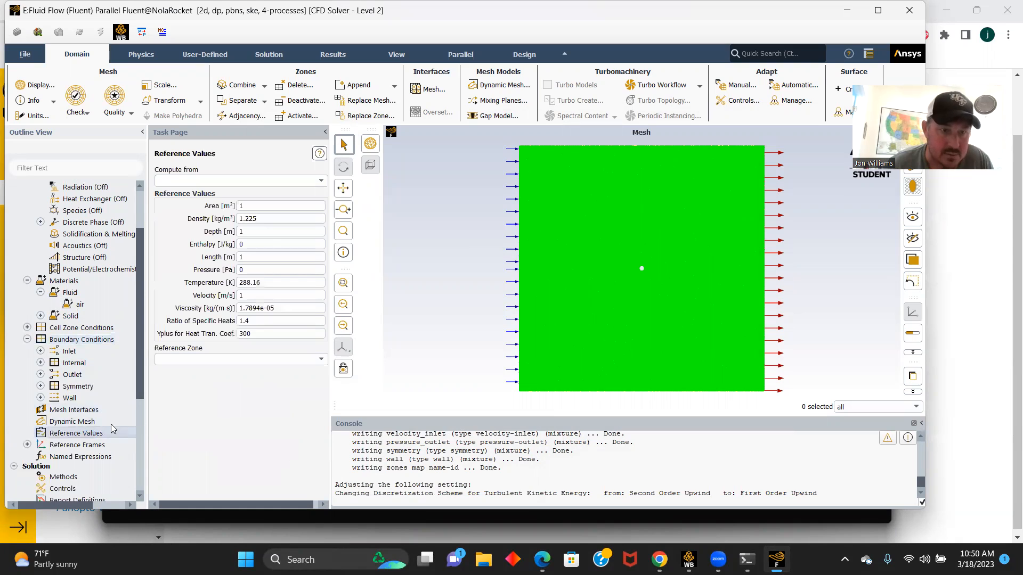
{"action": "left_click", "coordinate": [269, 181]}
{"action": "left_click", "coordinate": [193, 214]}
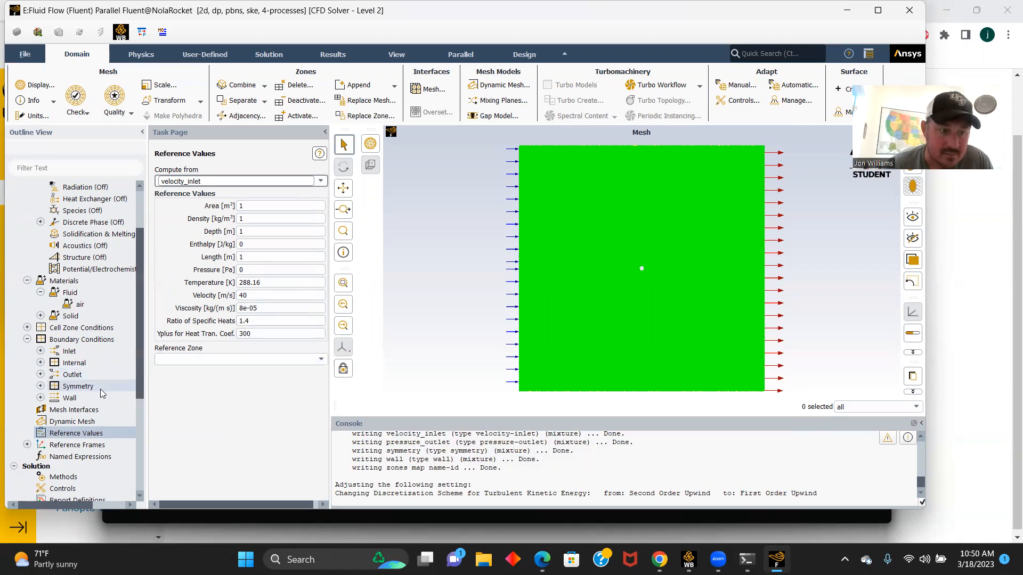
- Create a drag coefficient report definition on the wall zone with report file, report plot and console printing enabled
{"action": "scroll", "coordinate": [103, 395], "scroll_direction": "down", "scroll_amount": 1}
{"action": "scroll", "coordinate": [103, 395], "scroll_direction": "down", "scroll_amount": 1}
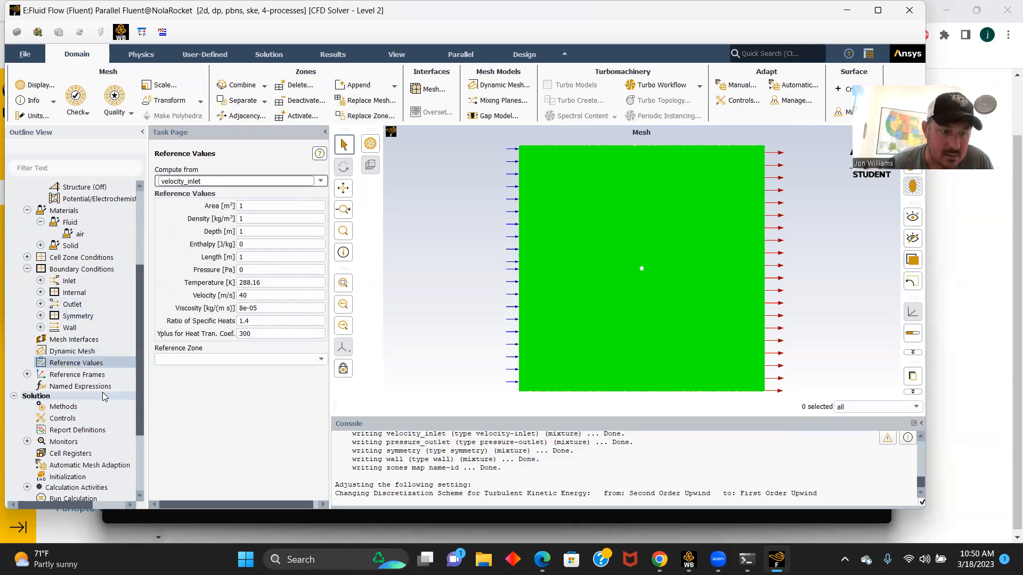
{"action": "double_click", "coordinate": [73, 432]}
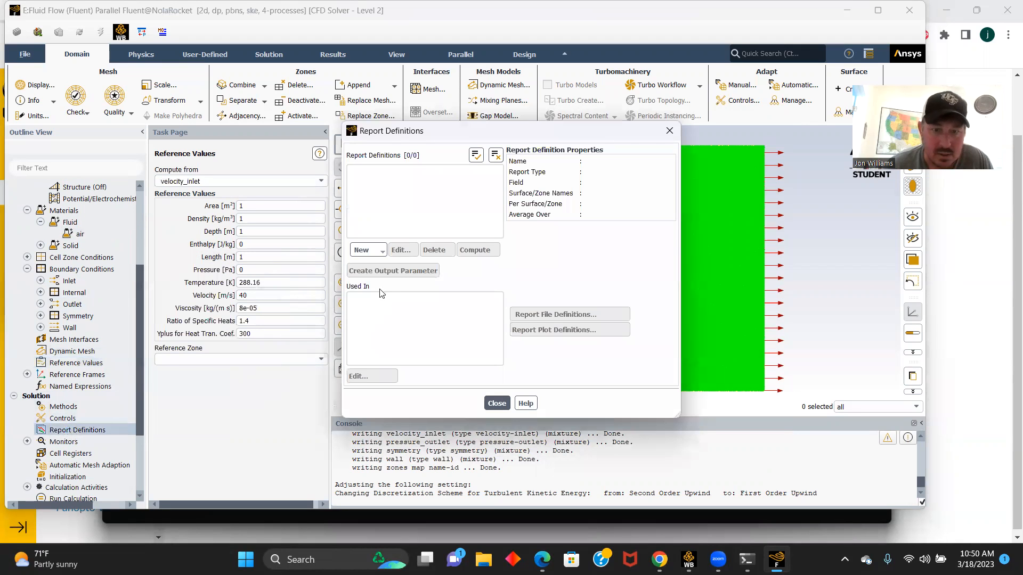
{"action": "left_click", "coordinate": [365, 250]}
{"action": "mouse_move", "coordinate": [394, 279]}
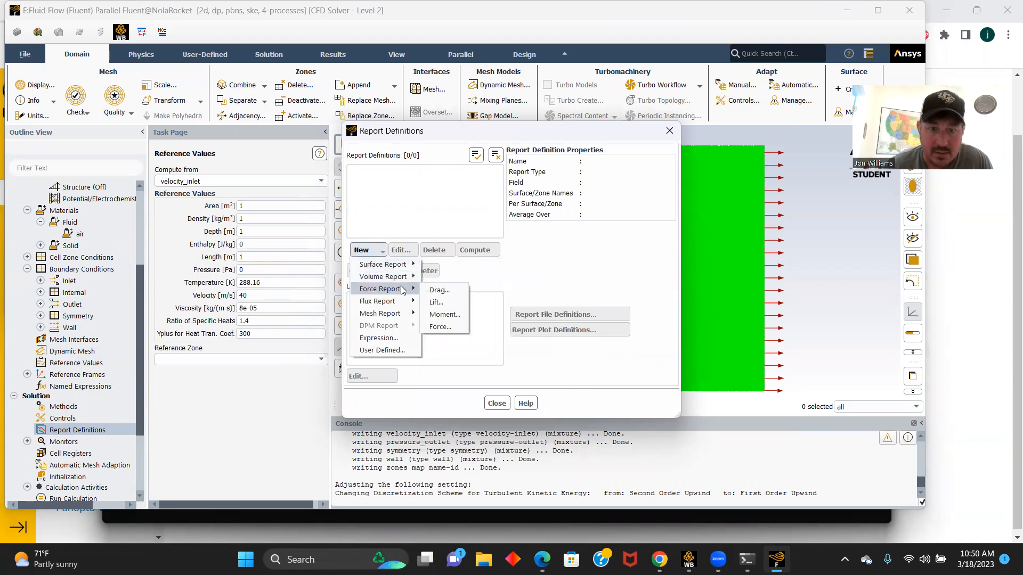
{"action": "left_click", "coordinate": [433, 291]}
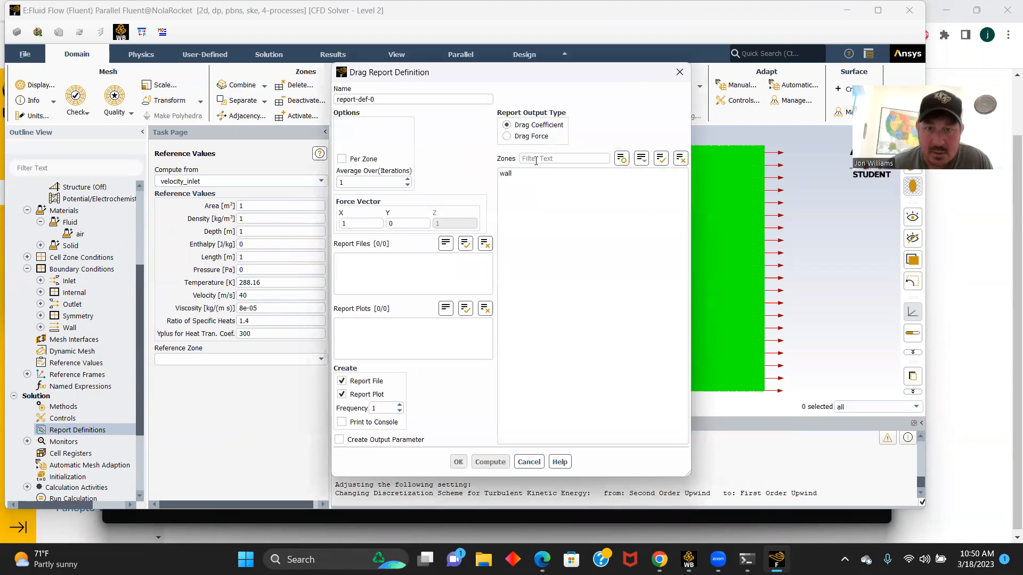
{"action": "left_click", "coordinate": [512, 174]}
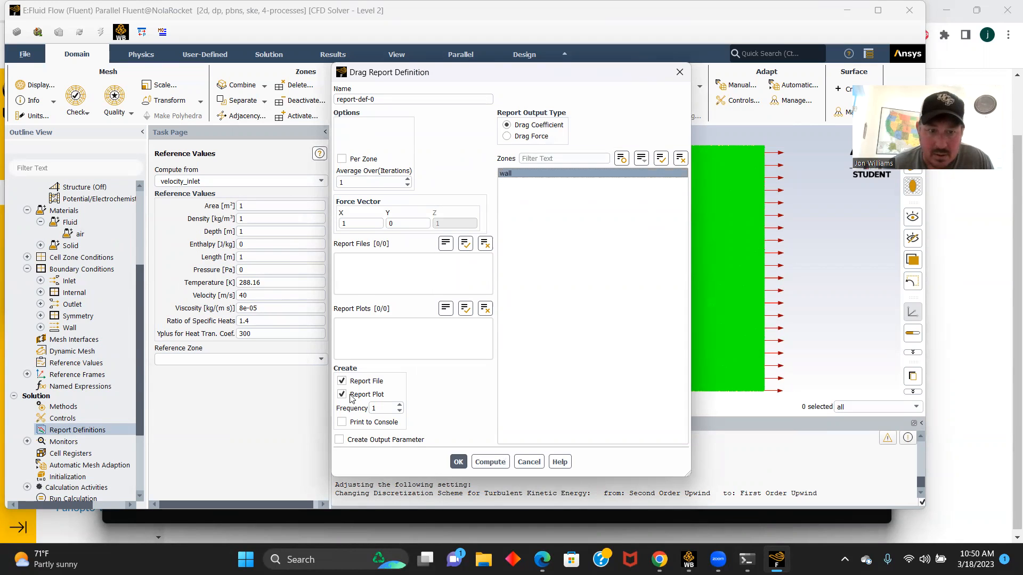
{"action": "left_click", "coordinate": [341, 422]}
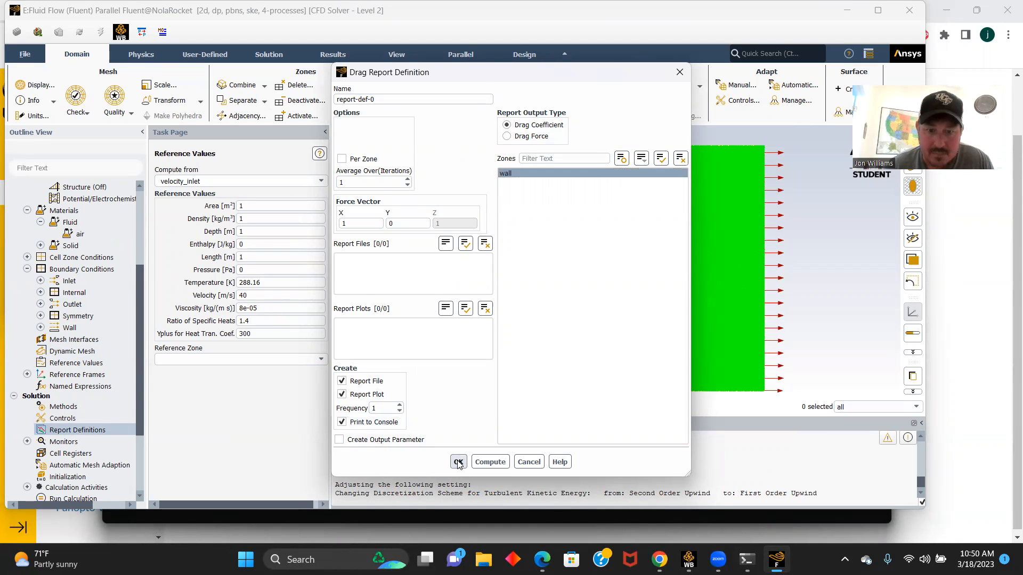
{"action": "left_click", "coordinate": [458, 462]}
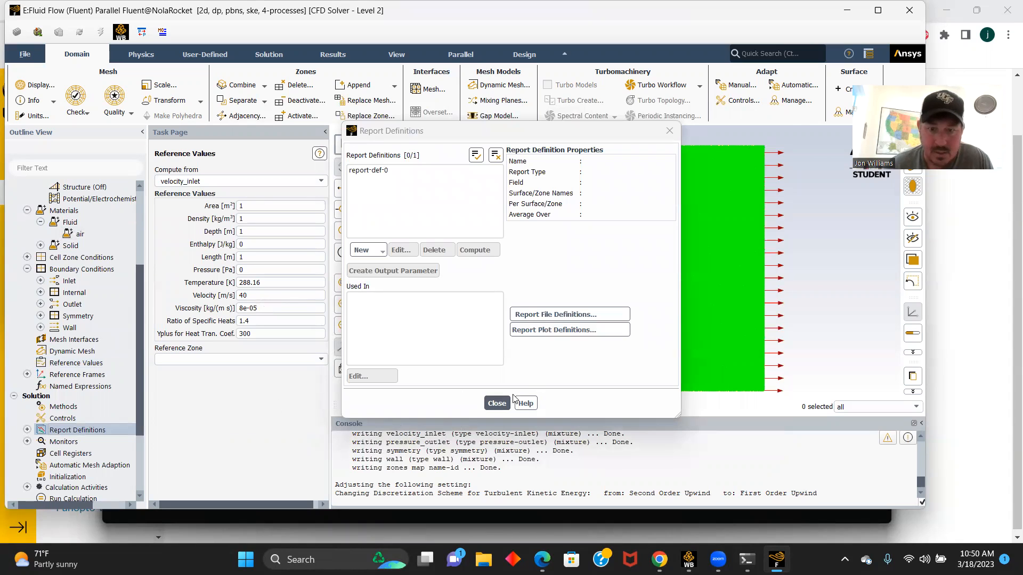
{"action": "left_click", "coordinate": [496, 403]}
- Set hybrid initialization to 25 iterations and initialize the solution
{"action": "scroll", "coordinate": [129, 410], "scroll_direction": "down", "scroll_amount": 2}
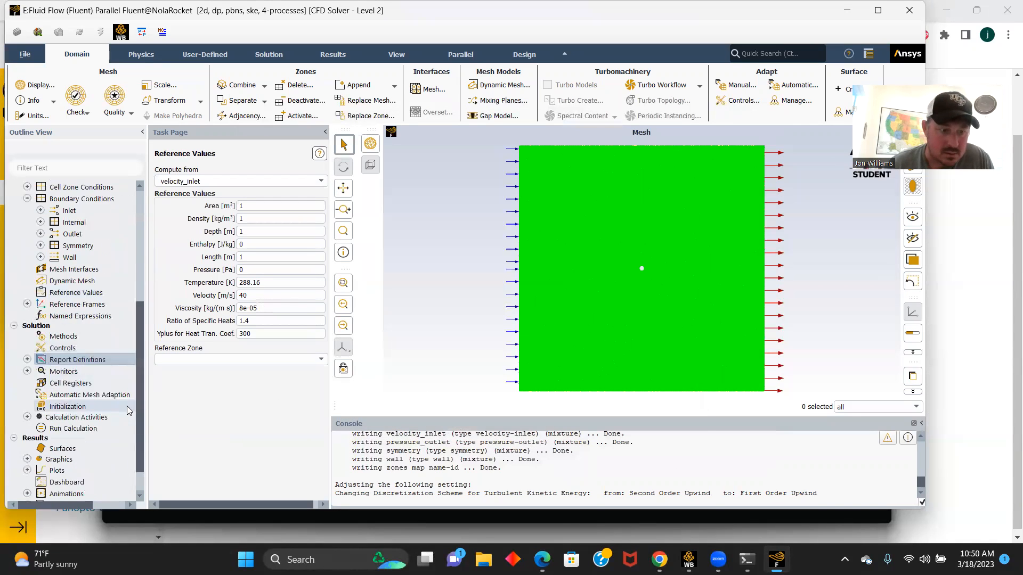
{"action": "left_click", "coordinate": [68, 407]}
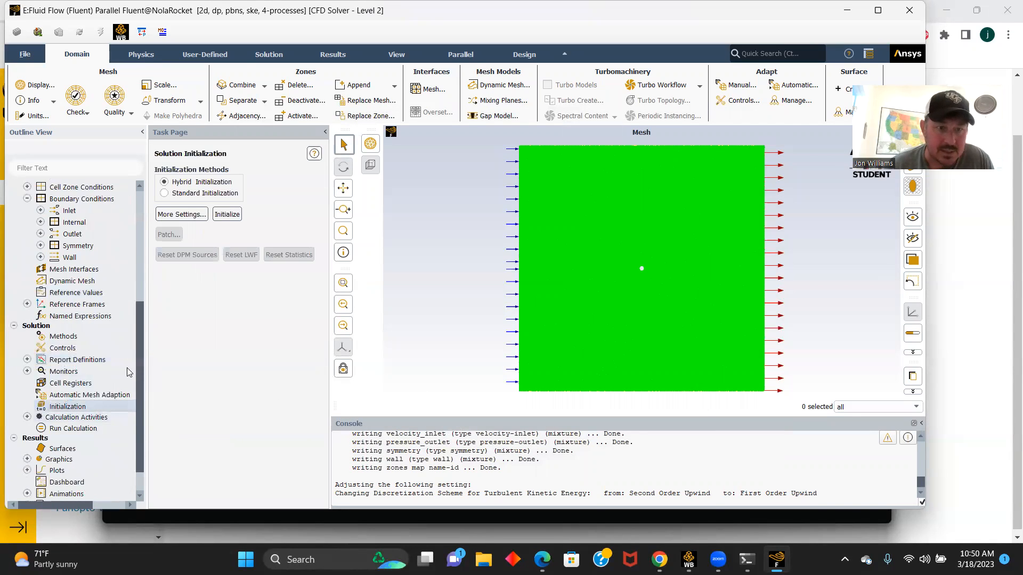
{"action": "left_click", "coordinate": [180, 214]}
{"action": "left_click", "coordinate": [232, 316]}
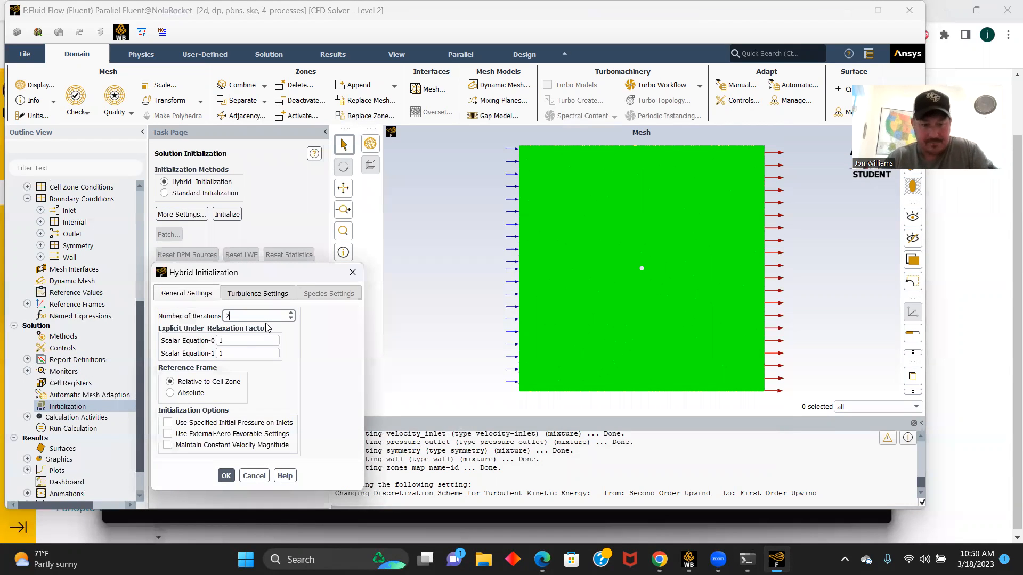
{"action": "type", "text": "25"}
{"action": "left_click", "coordinate": [226, 475]}
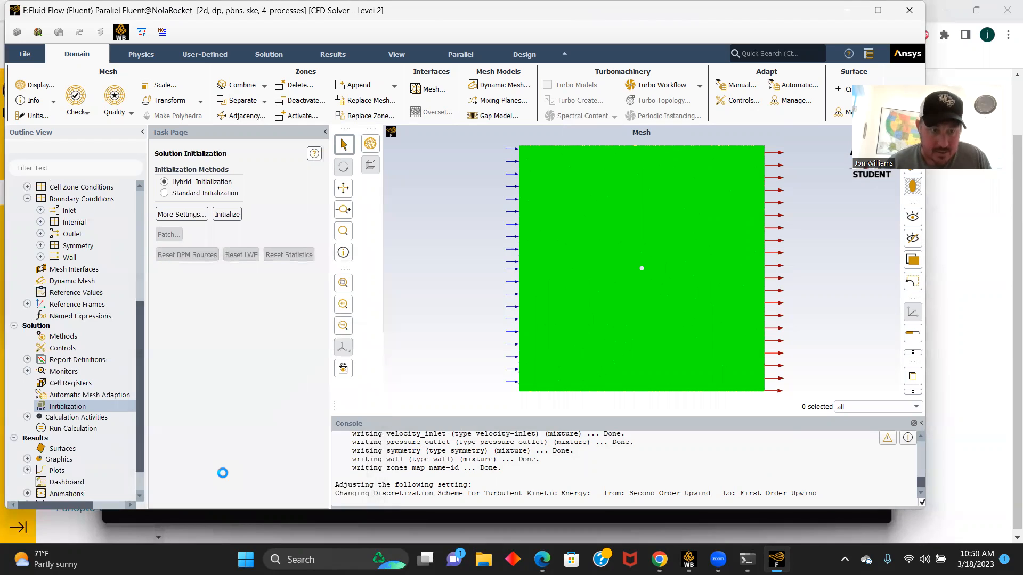
{"action": "left_click", "coordinate": [220, 216]}
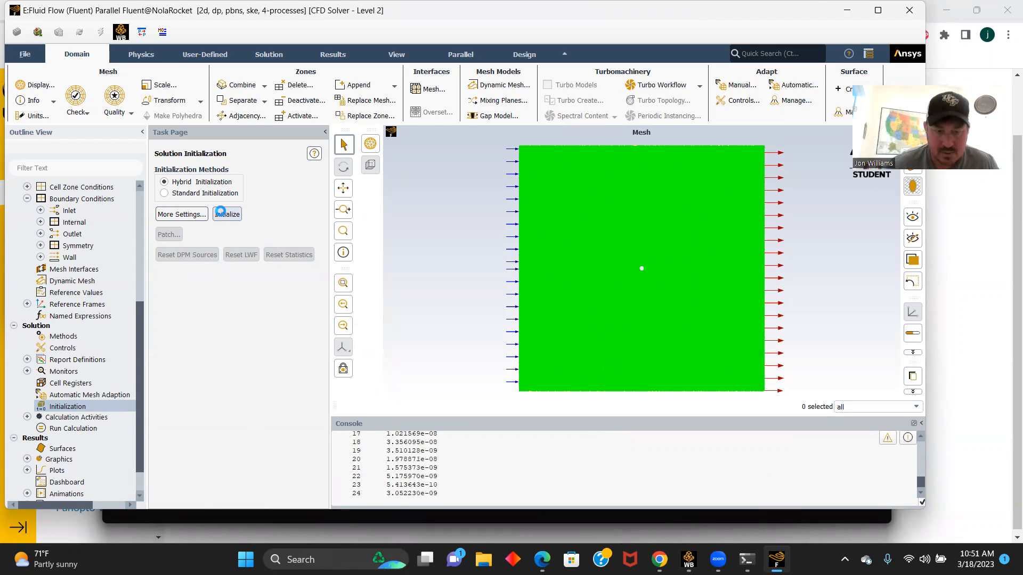
- Run the calculation for 100 iterations and dismiss the completion notice
{"action": "scroll", "coordinate": [75, 397], "scroll_direction": "down", "scroll_amount": 1}
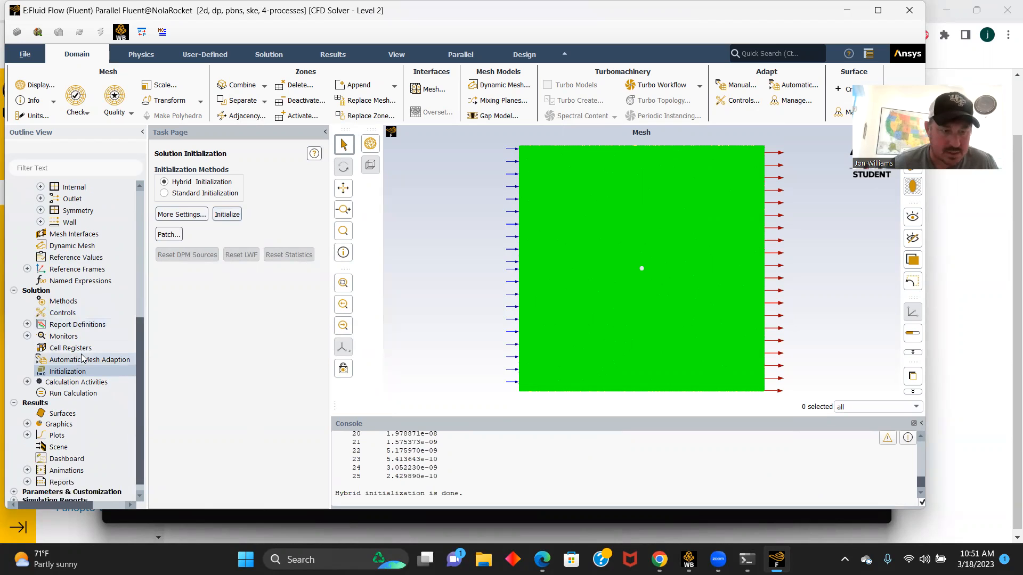
{"action": "left_click", "coordinate": [74, 394]}
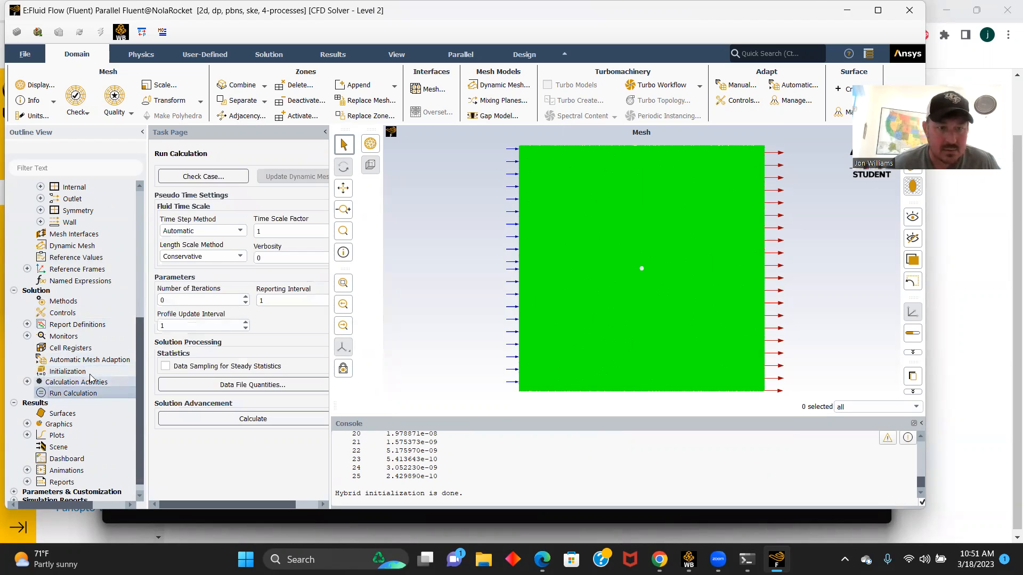
{"action": "left_click", "coordinate": [169, 299]}
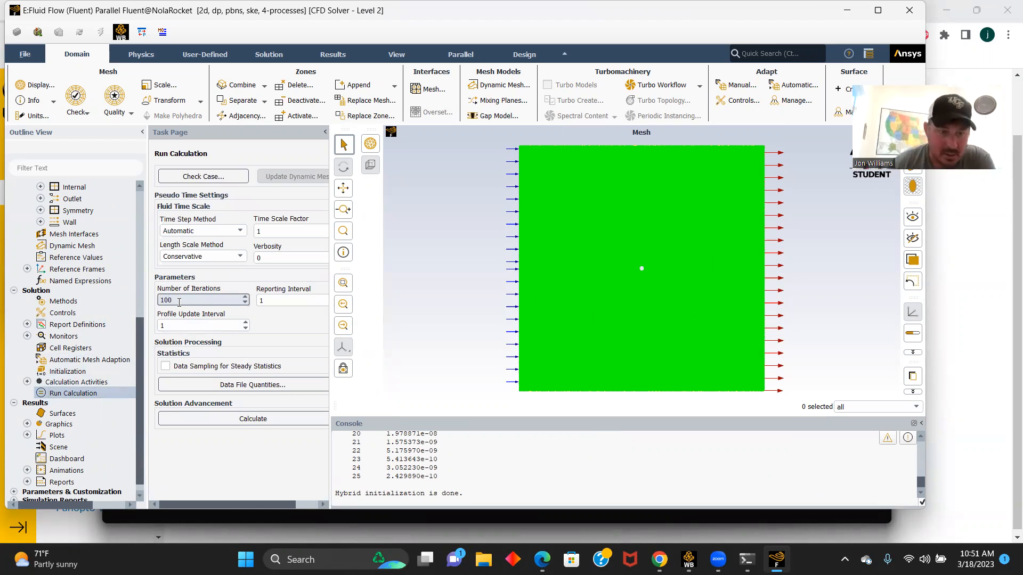
{"action": "left_click", "coordinate": [234, 418]}
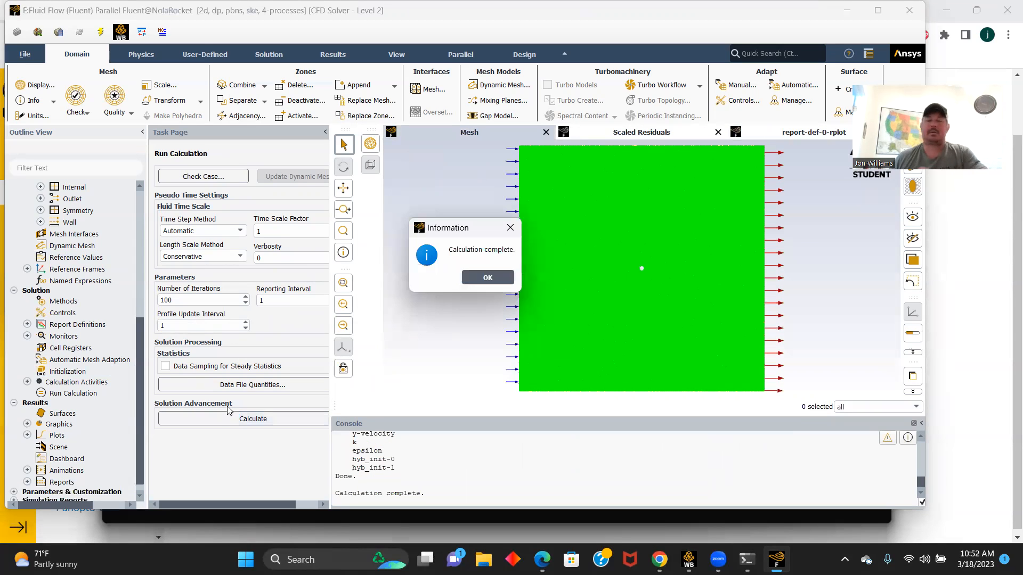
{"action": "left_click", "coordinate": [486, 282]}
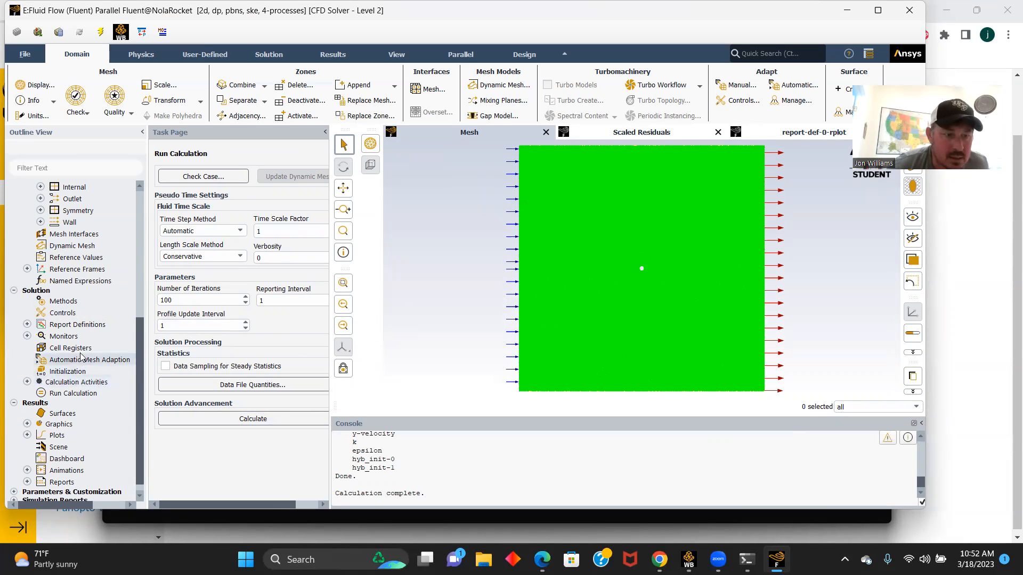
- Compute the wall's drag coefficient from the existing report-def-0 drag report definition
{"action": "left_click", "coordinate": [27, 324]}
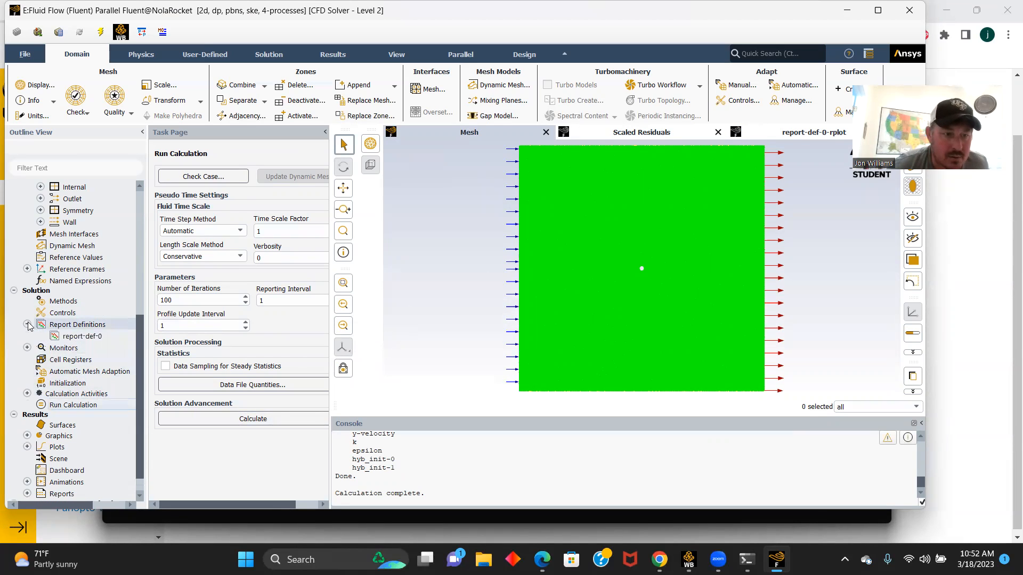
{"action": "double_click", "coordinate": [84, 336]}
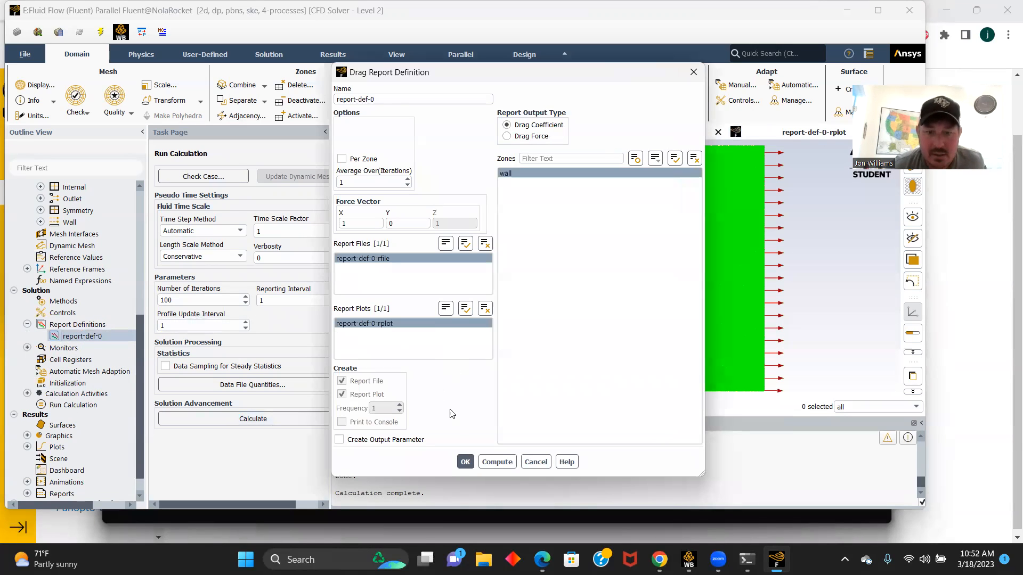
{"action": "left_click", "coordinate": [497, 462]}
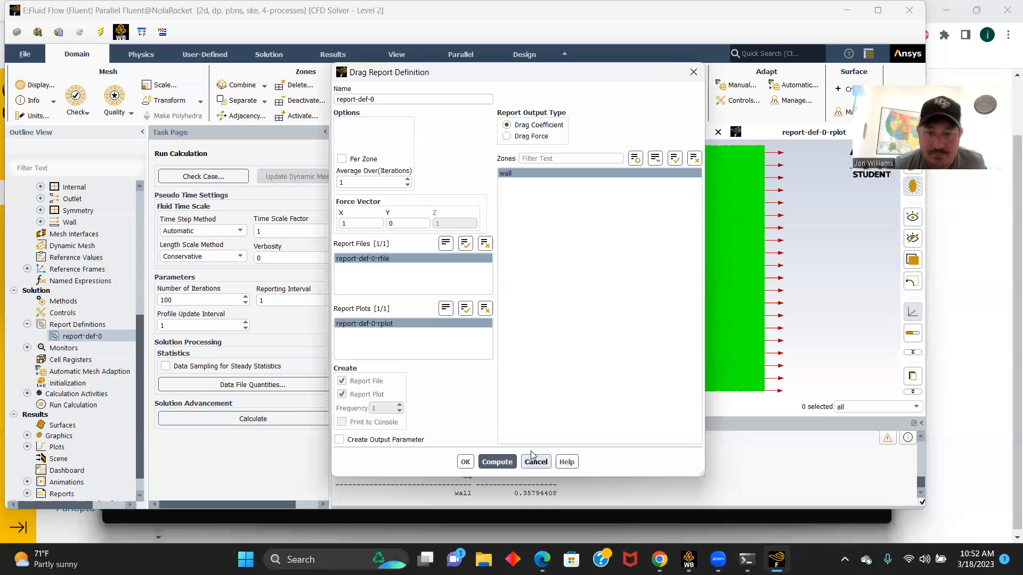
{"action": "left_click", "coordinate": [465, 461]}
{"action": "left_click_drag", "start_coordinate": [560, 493], "coordinate": [511, 495]}
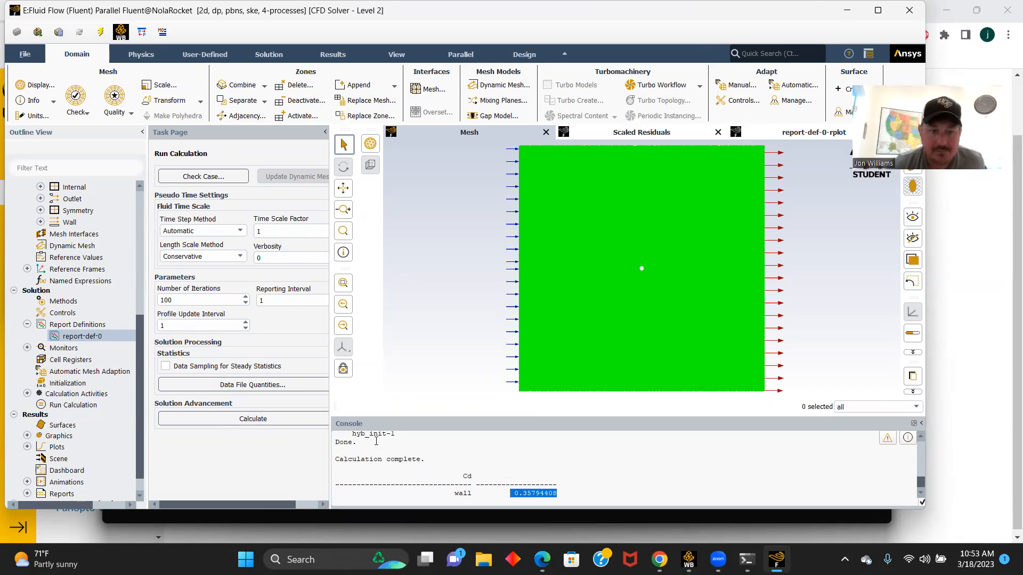
- Print a force report for the wall zone with direction vector X 1, Y 0 and check the total force
{"action": "scroll", "coordinate": [53, 468], "scroll_direction": "down", "scroll_amount": 1}
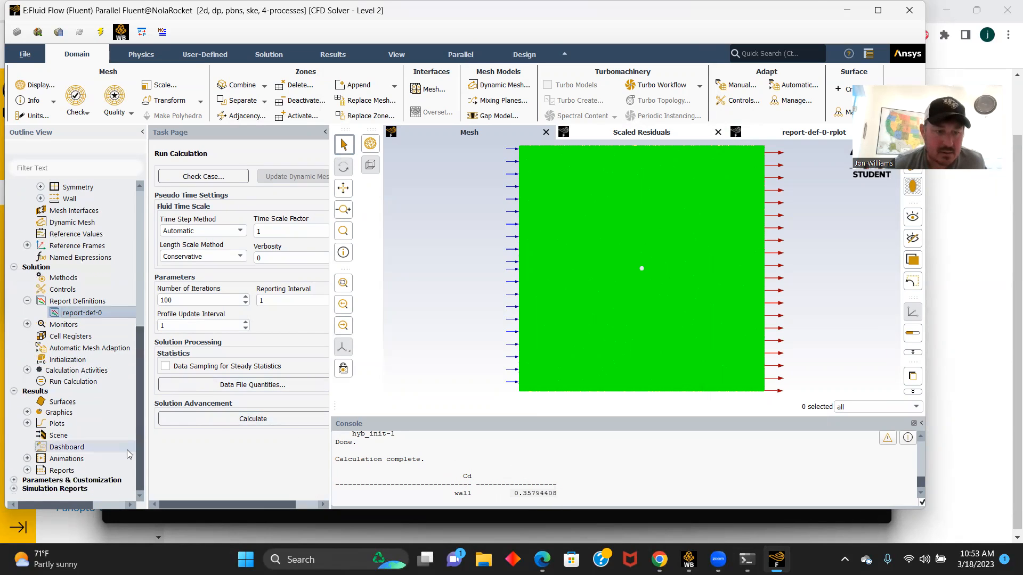
{"action": "left_click", "coordinate": [27, 470]}
{"action": "scroll", "coordinate": [85, 468], "scroll_direction": "down", "scroll_amount": 2}
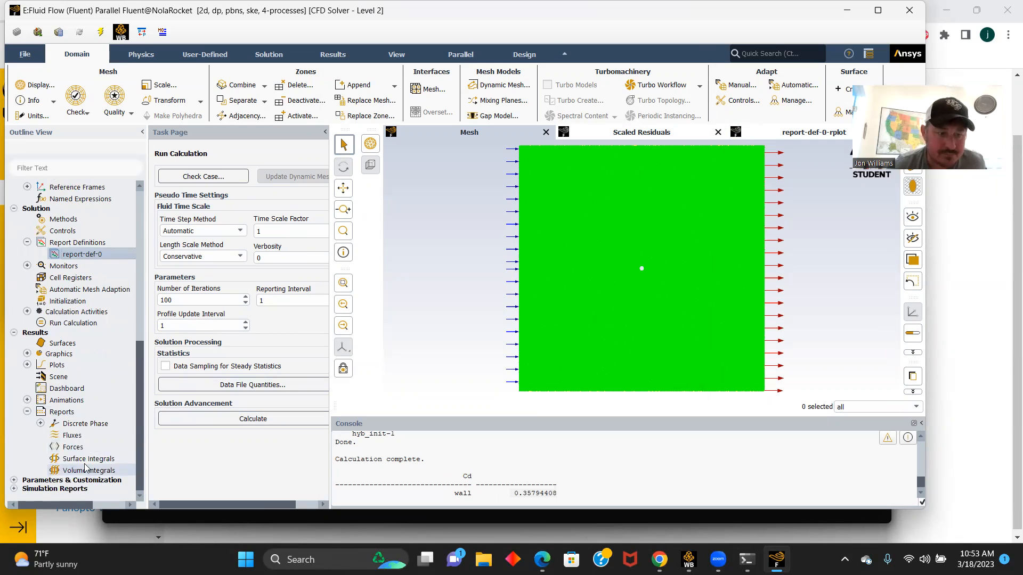
{"action": "double_click", "coordinate": [74, 447]}
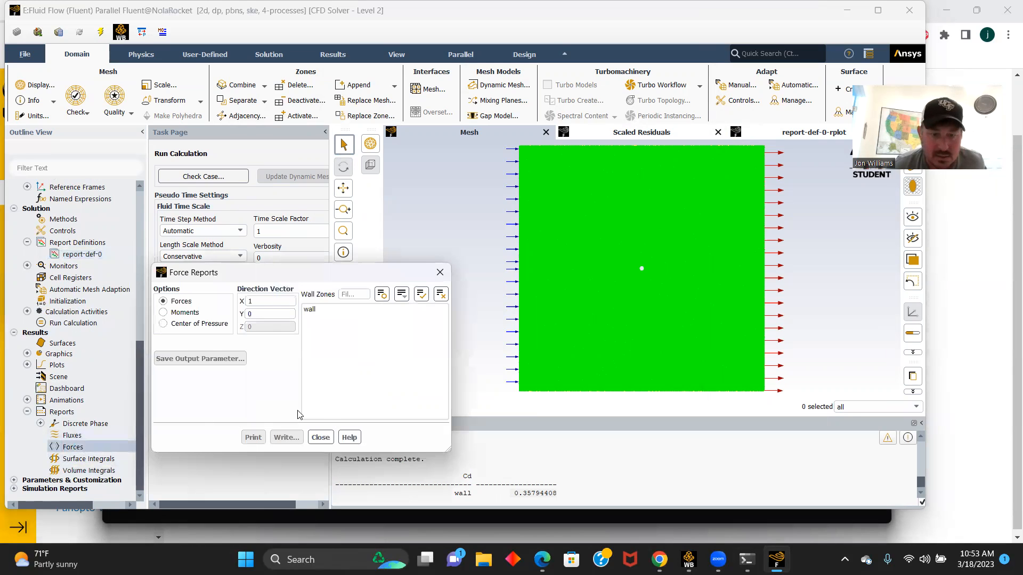
{"action": "left_click", "coordinate": [312, 310]}
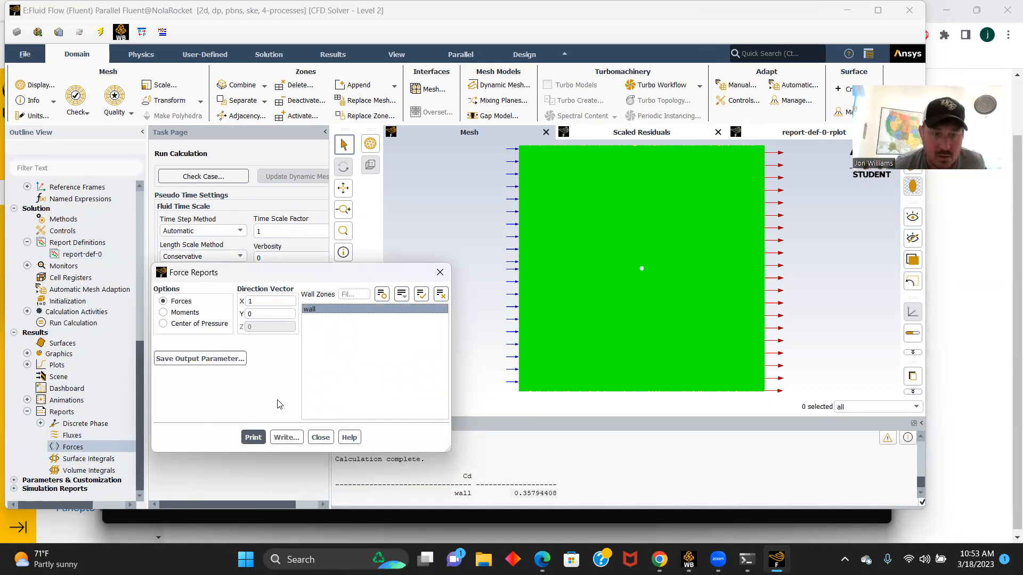
{"action": "left_click", "coordinate": [253, 437]}
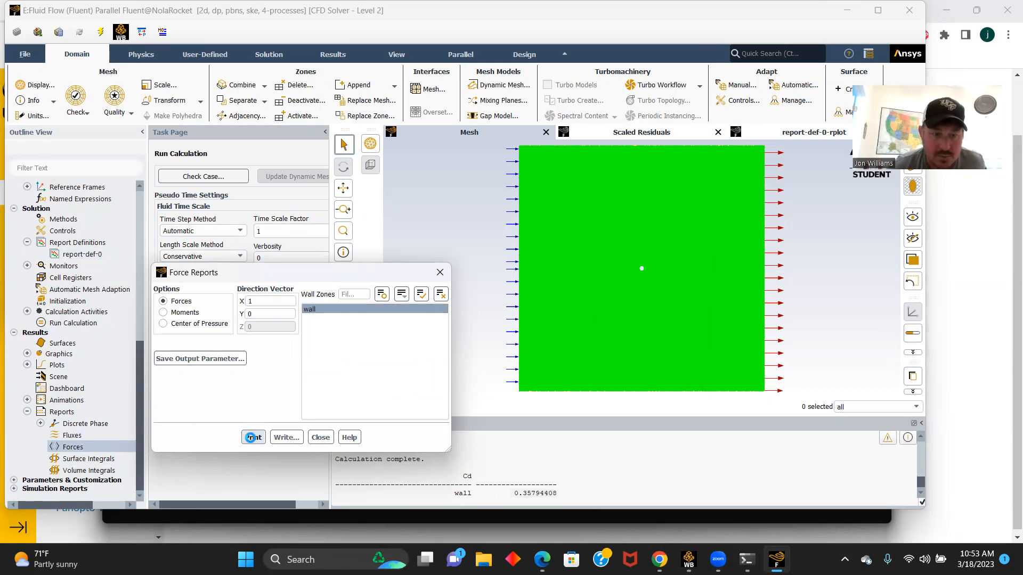
{"action": "left_click", "coordinate": [320, 438]}
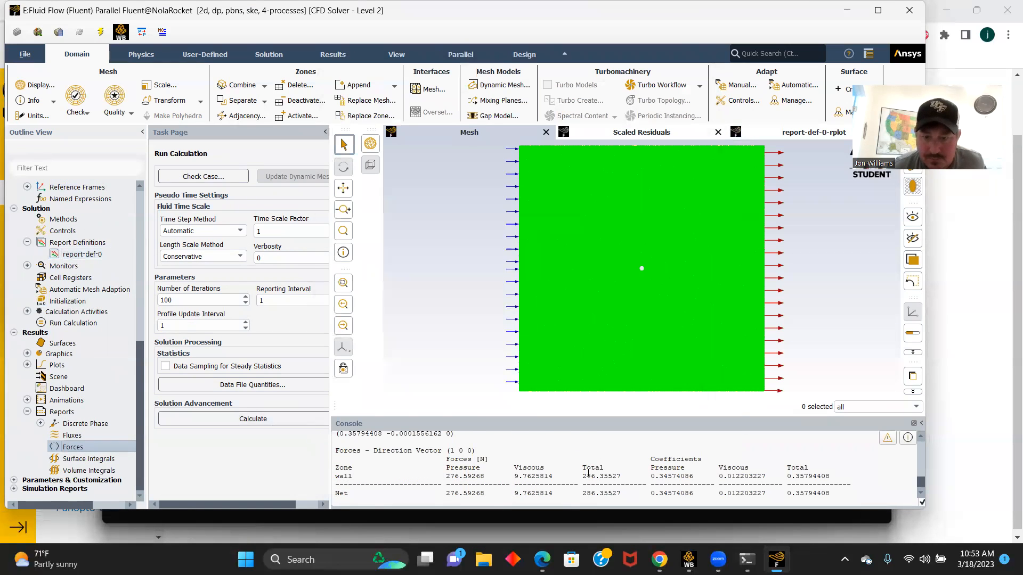
{"action": "left_click_drag", "start_coordinate": [624, 493], "coordinate": [573, 495]}
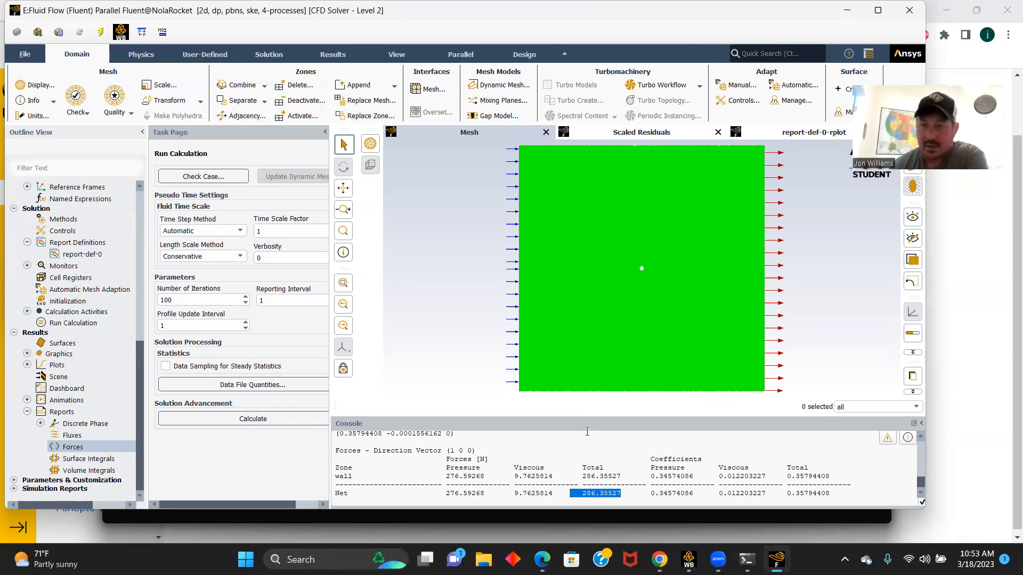
- Quit Fluent and open the results of Fluid Flow (Fluent) system E in CFD-Post
{"action": "left_click", "coordinate": [909, 10]}
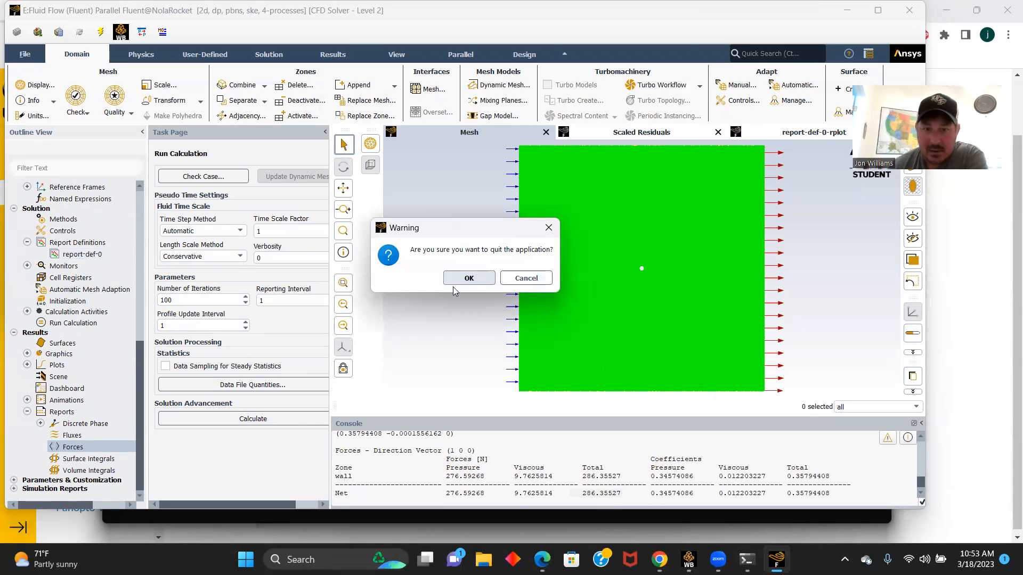
{"action": "left_click", "coordinate": [473, 280]}
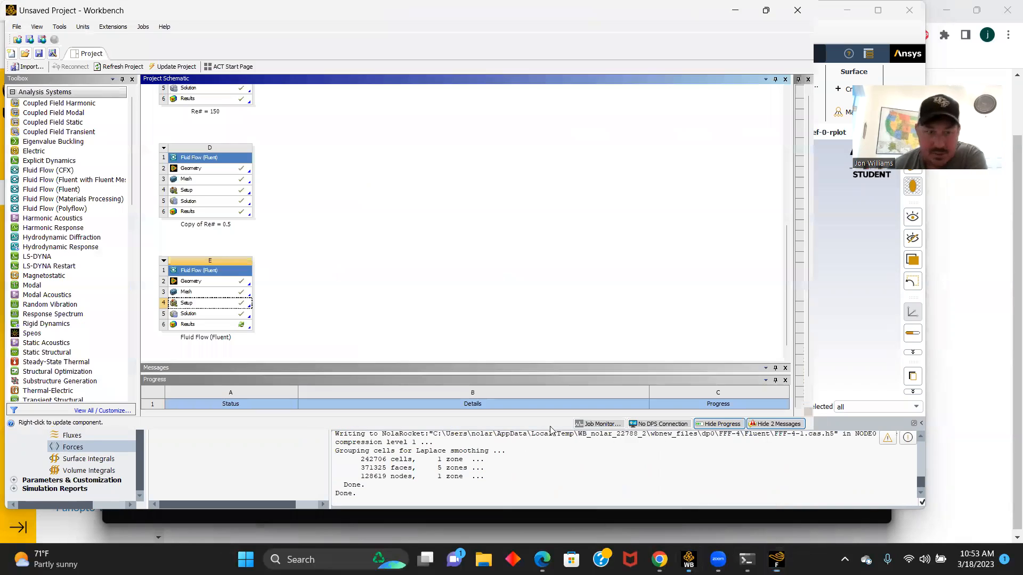
{"action": "double_click", "coordinate": [191, 325]}
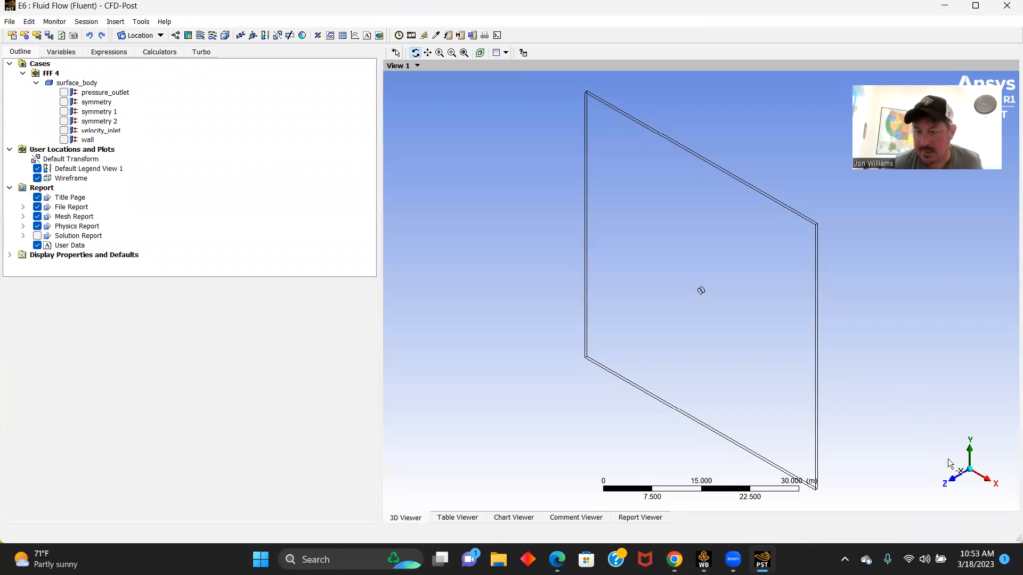
- Create 3D velocity streamlines starting from velocity_inlet with 500 equally spaced points, viewed facing the XY plane
{"action": "left_click", "coordinate": [958, 483]}
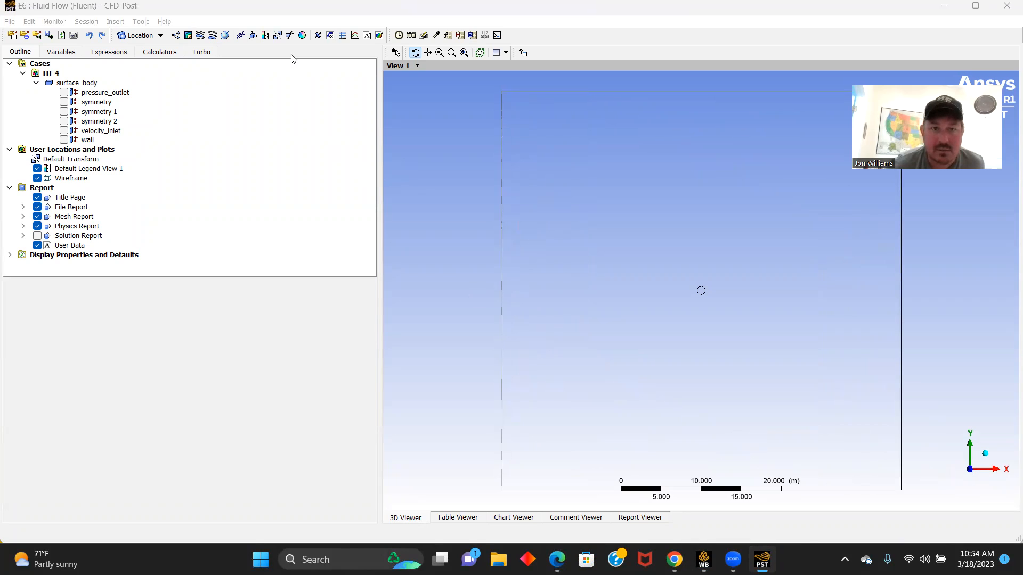
{"action": "left_click", "coordinate": [201, 36]}
{"action": "left_click", "coordinate": [235, 85]}
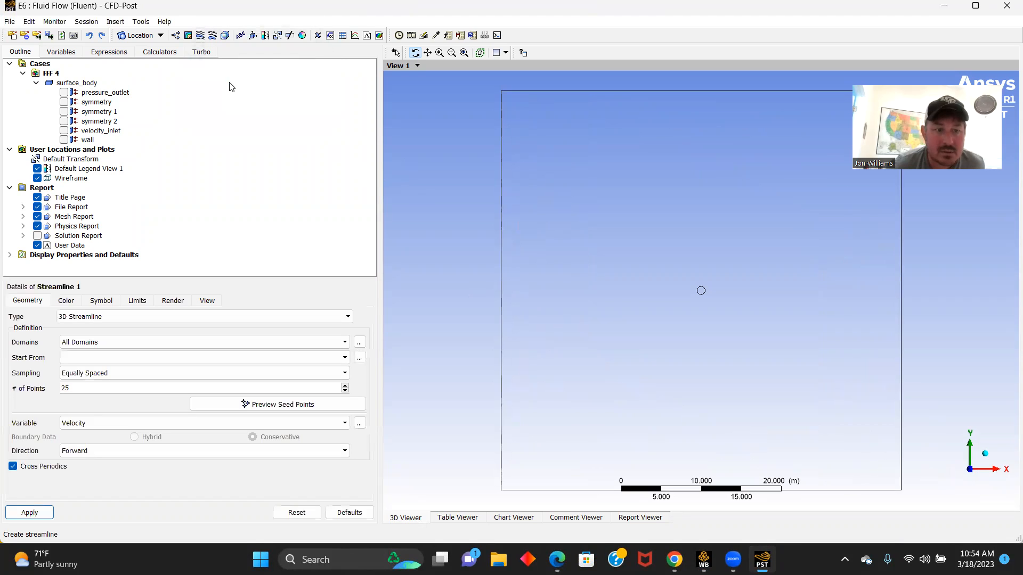
{"action": "left_click", "coordinate": [339, 359]}
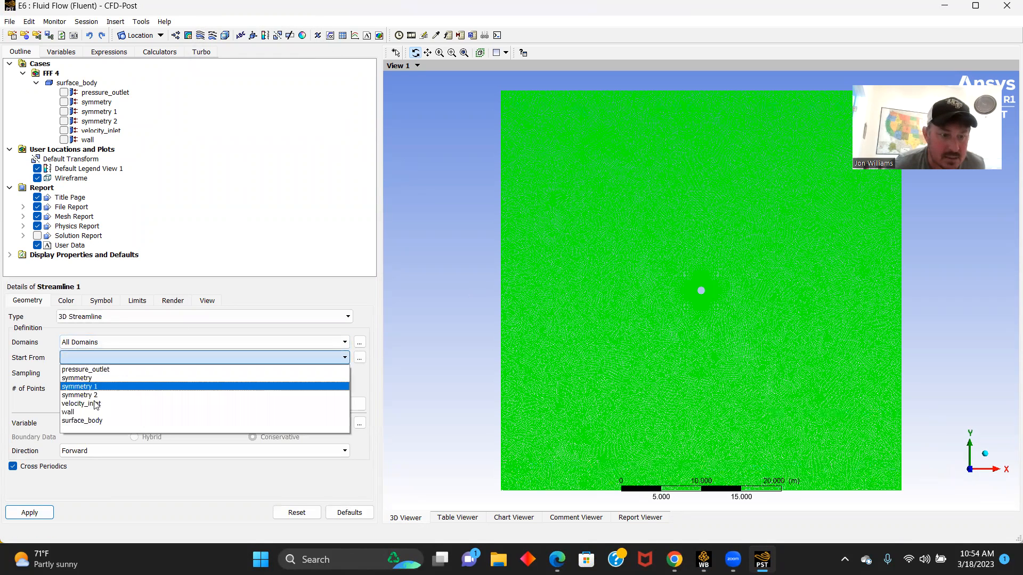
{"action": "left_click", "coordinate": [96, 403]}
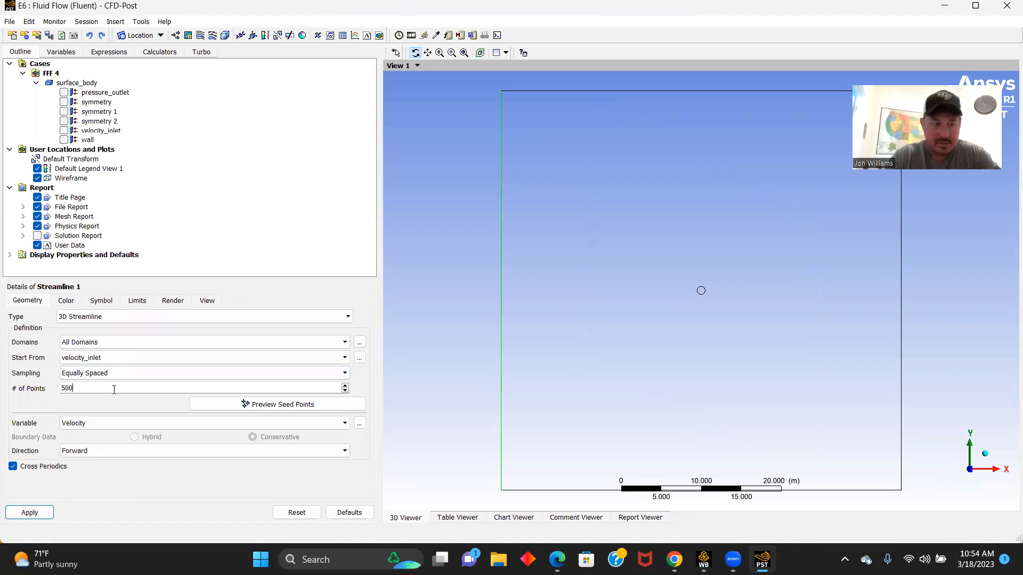
{"action": "left_click", "coordinate": [114, 390]}
{"action": "type", "text": "500"}
{"action": "left_click", "coordinate": [30, 513]}
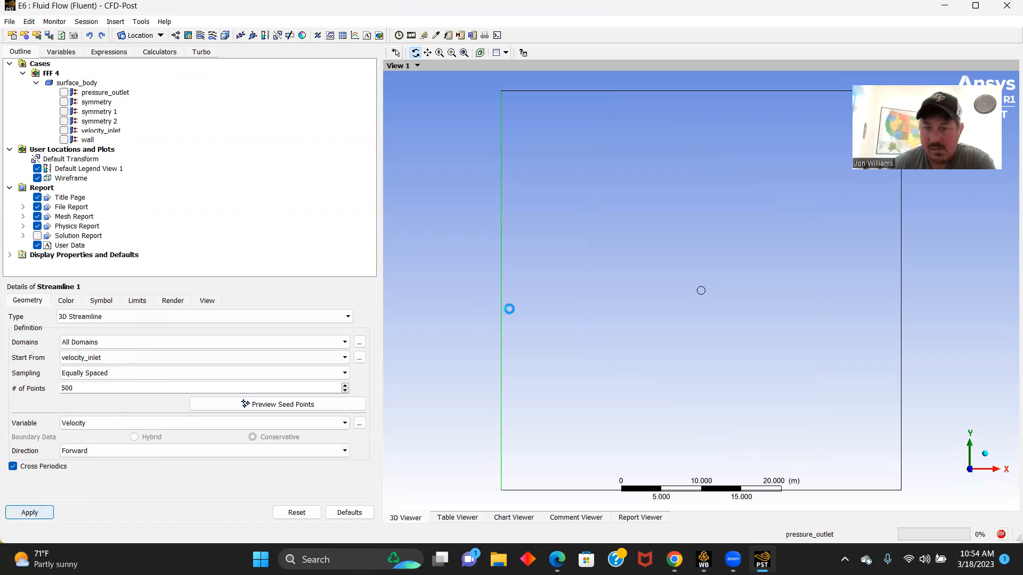
- Increase the streamlines' number of points to 1500 and inspect the flow around the circle
{"action": "scroll", "coordinate": [687, 326], "scroll_direction": "up", "scroll_amount": 1}
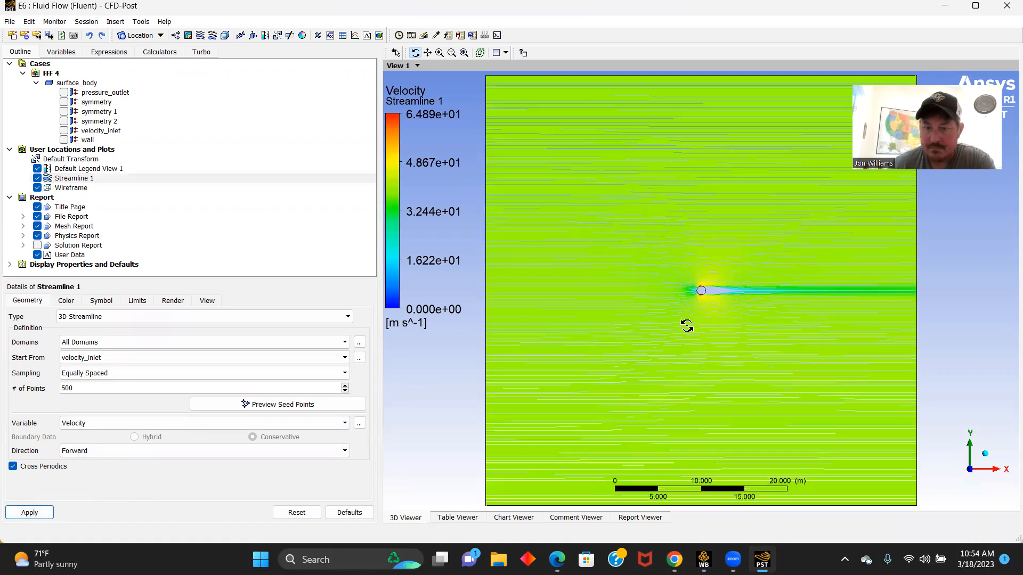
{"action": "scroll", "coordinate": [687, 326], "scroll_direction": "up", "scroll_amount": 5}
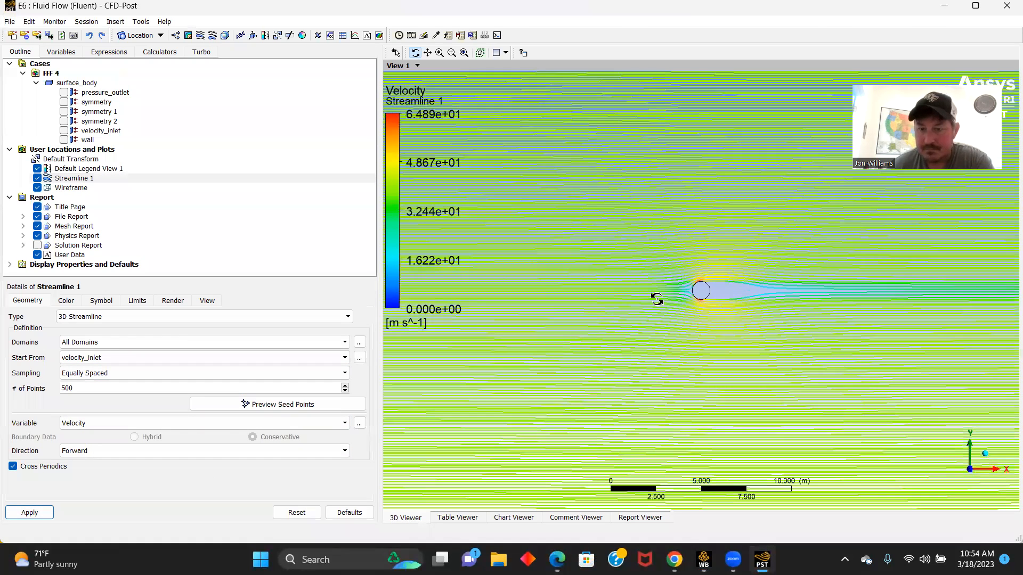
{"action": "scroll", "coordinate": [641, 288], "scroll_direction": "up", "scroll_amount": 3}
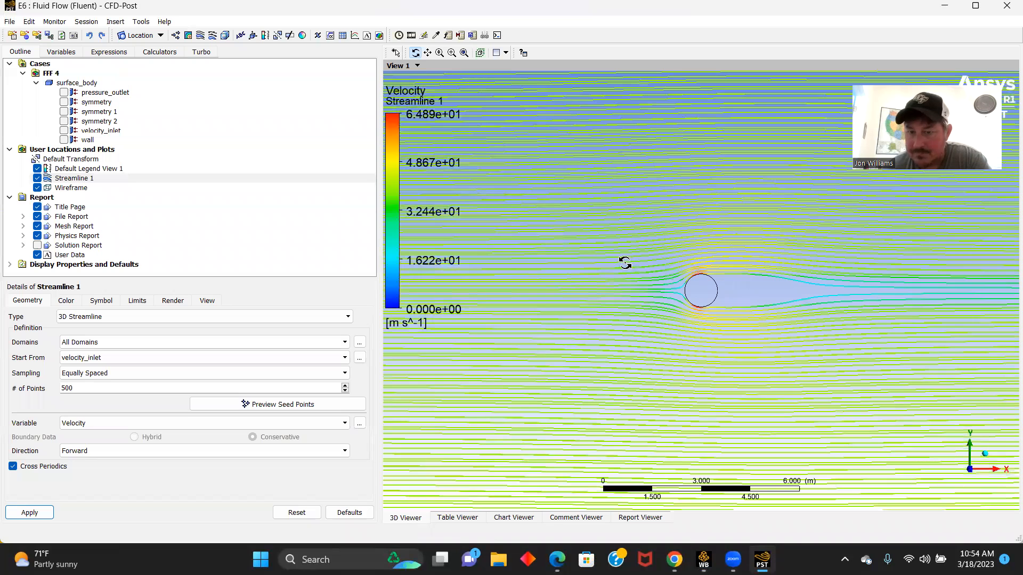
{"action": "scroll", "coordinate": [625, 263], "scroll_direction": "up", "scroll_amount": 2}
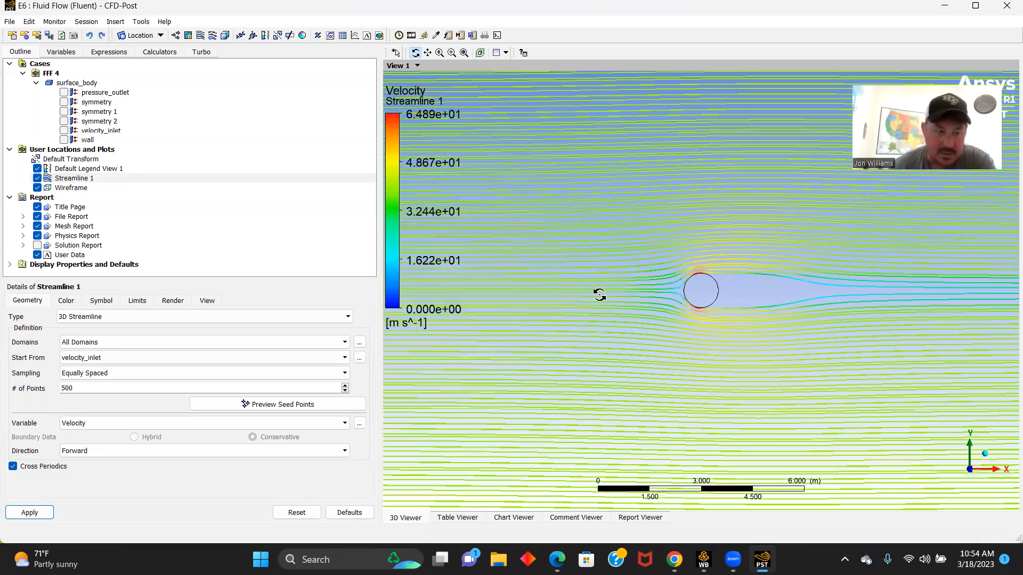
{"action": "scroll", "coordinate": [599, 294], "scroll_direction": "down", "scroll_amount": 3}
{"action": "left_click", "coordinate": [80, 388]}
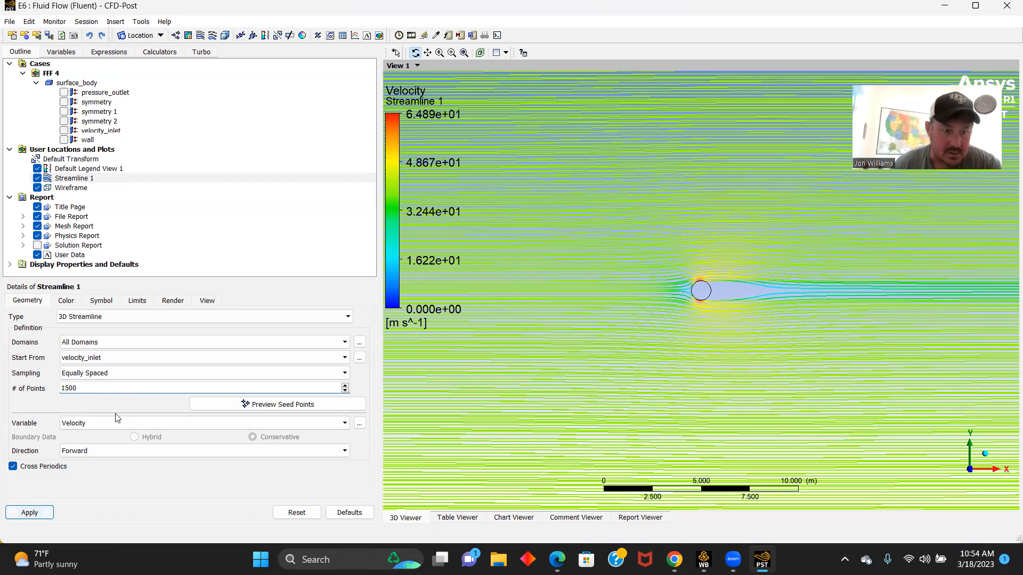
{"action": "left_click", "coordinate": [31, 512]}
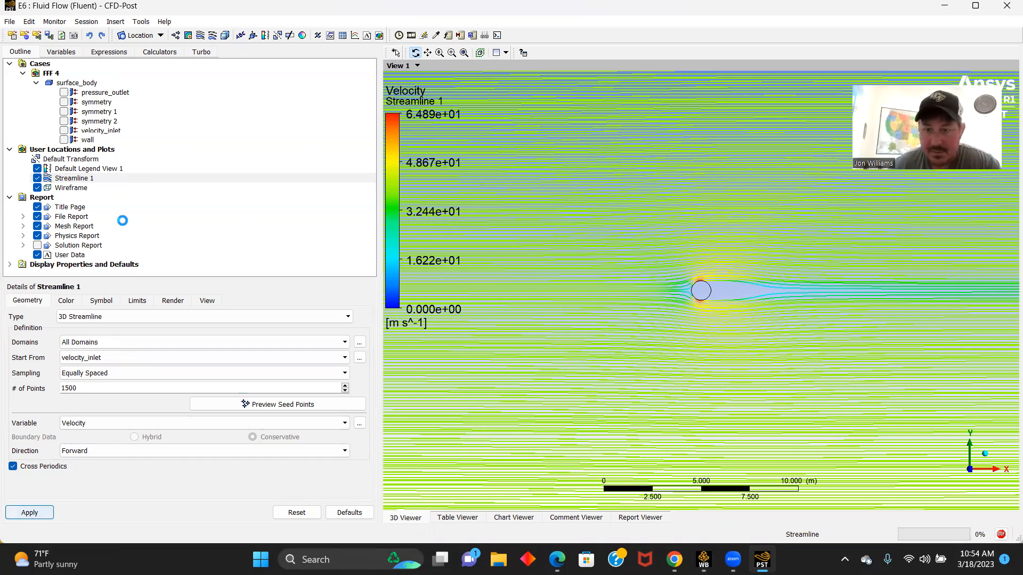
{"action": "scroll", "coordinate": [559, 298], "scroll_direction": "up", "scroll_amount": 3}
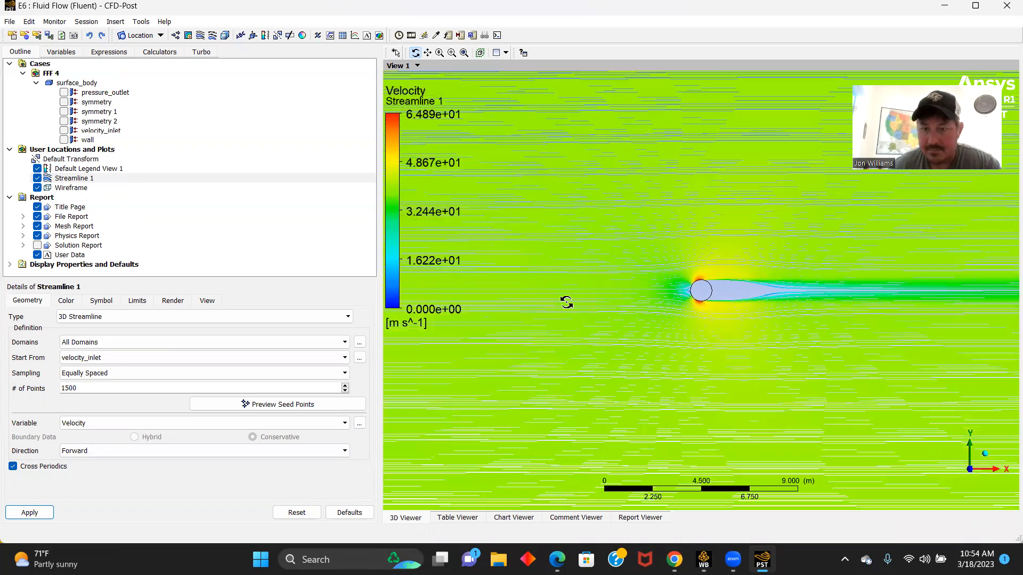
{"action": "scroll", "coordinate": [558, 300], "scroll_direction": "up", "scroll_amount": 2}
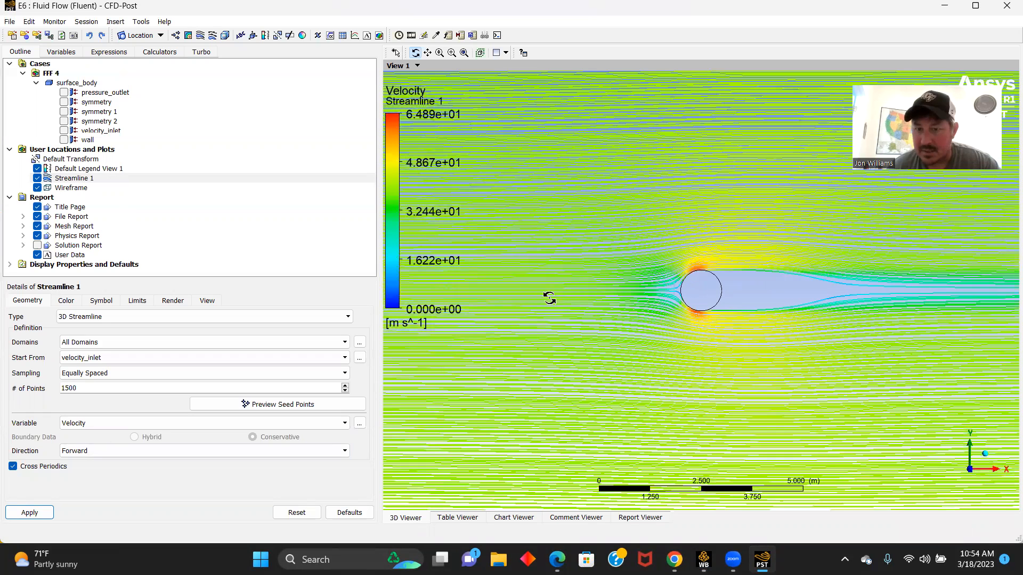
{"action": "scroll", "coordinate": [545, 296], "scroll_direction": "up", "scroll_amount": 2}
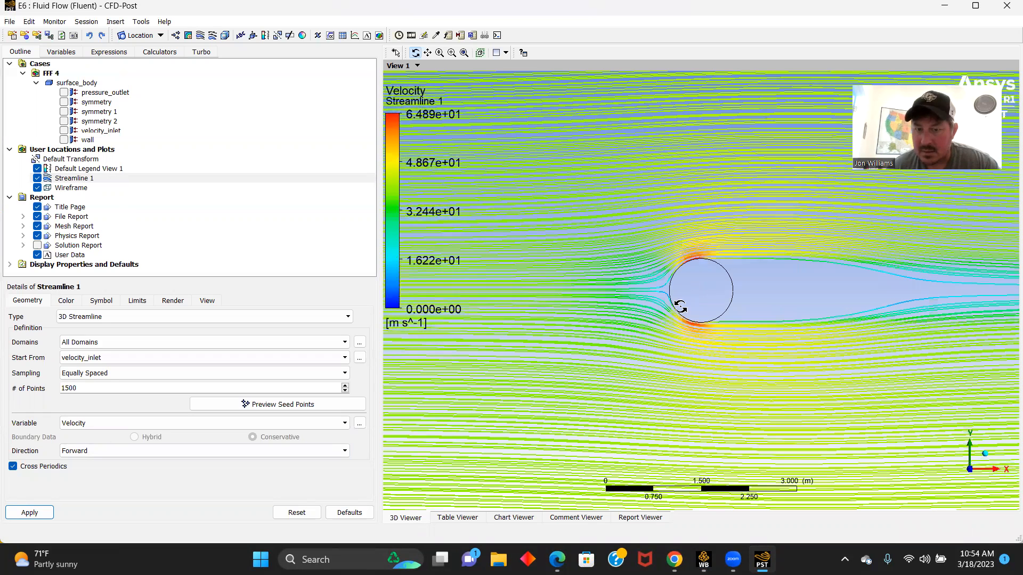
{"action": "scroll", "coordinate": [675, 345], "scroll_direction": "up", "scroll_amount": 2}
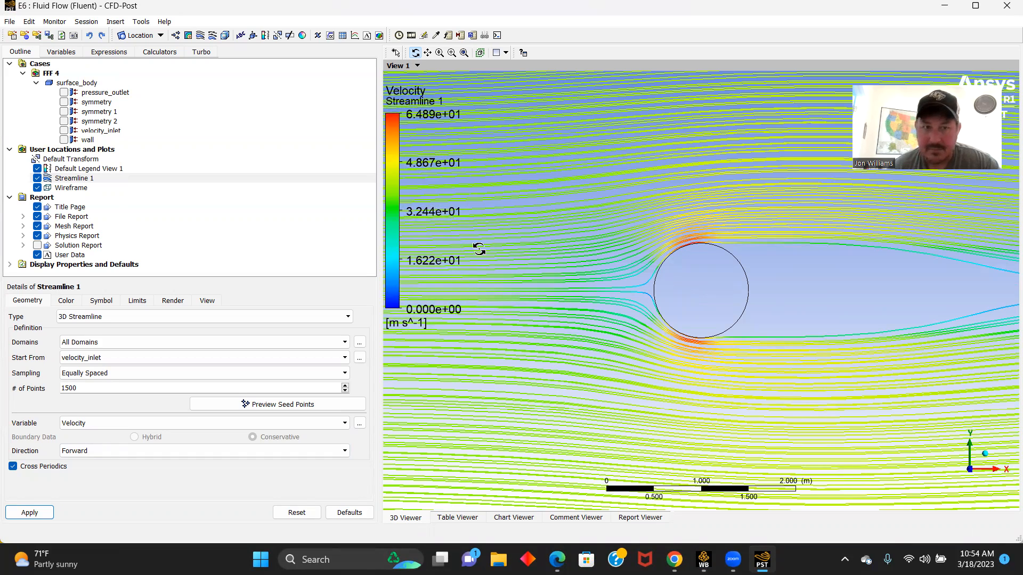
- Make the default legend horizontal with size 1, aspect 0.05 and fixed number format
{"action": "left_click", "coordinate": [84, 169]}
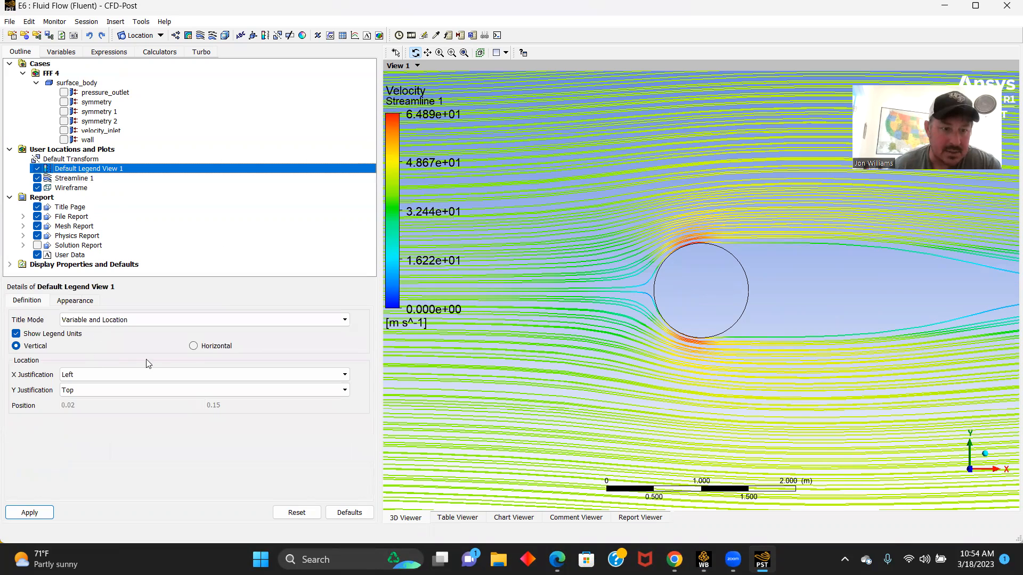
{"action": "left_click", "coordinate": [193, 347]}
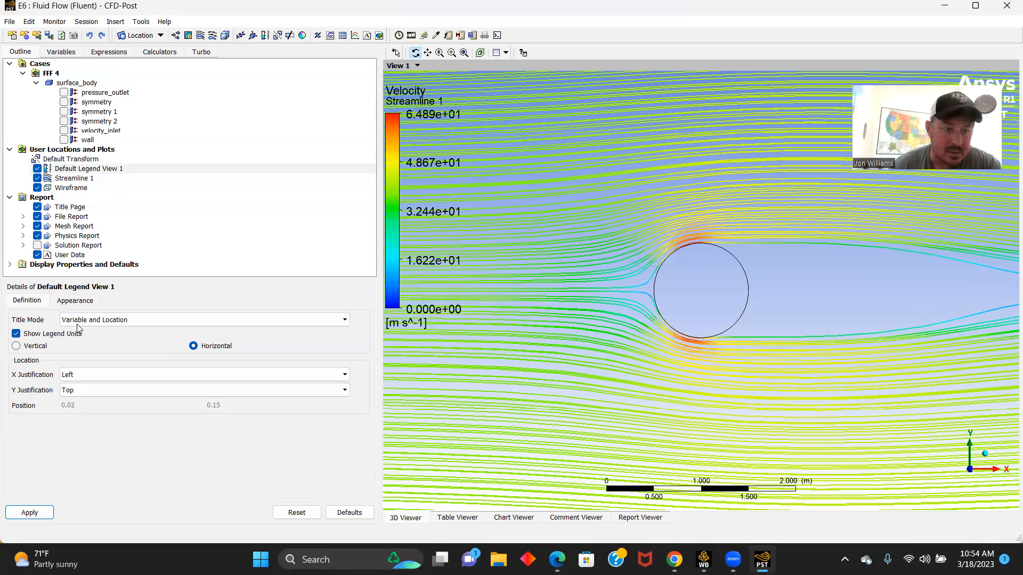
{"action": "left_click", "coordinate": [78, 301]}
{"action": "left_click", "coordinate": [80, 328]}
{"action": "type", "text": "1"}
{"action": "left_click", "coordinate": [94, 346]}
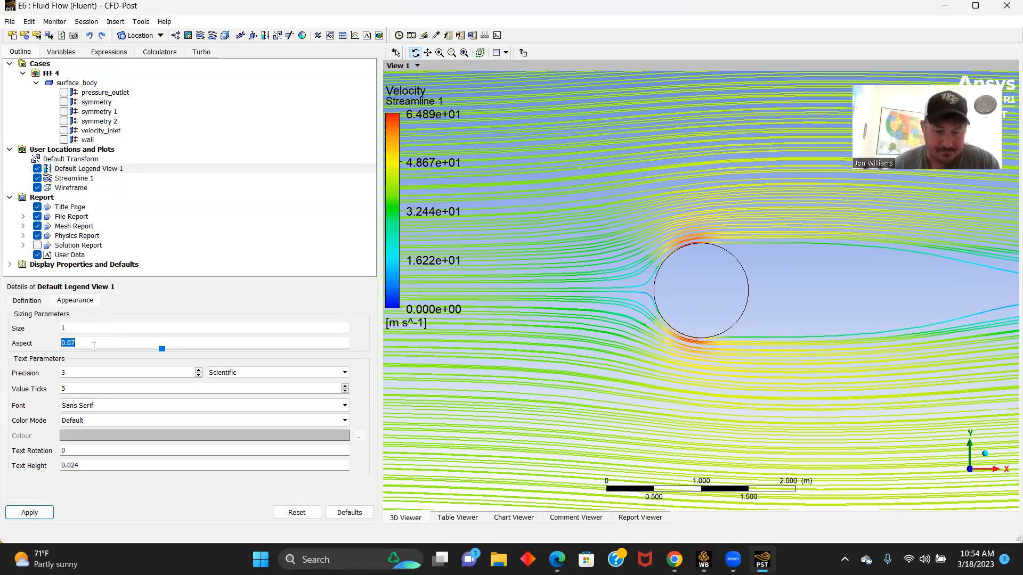
{"action": "type", "text": "0.05"}
{"action": "left_click", "coordinate": [277, 373]}
{"action": "left_click", "coordinate": [277, 385]}
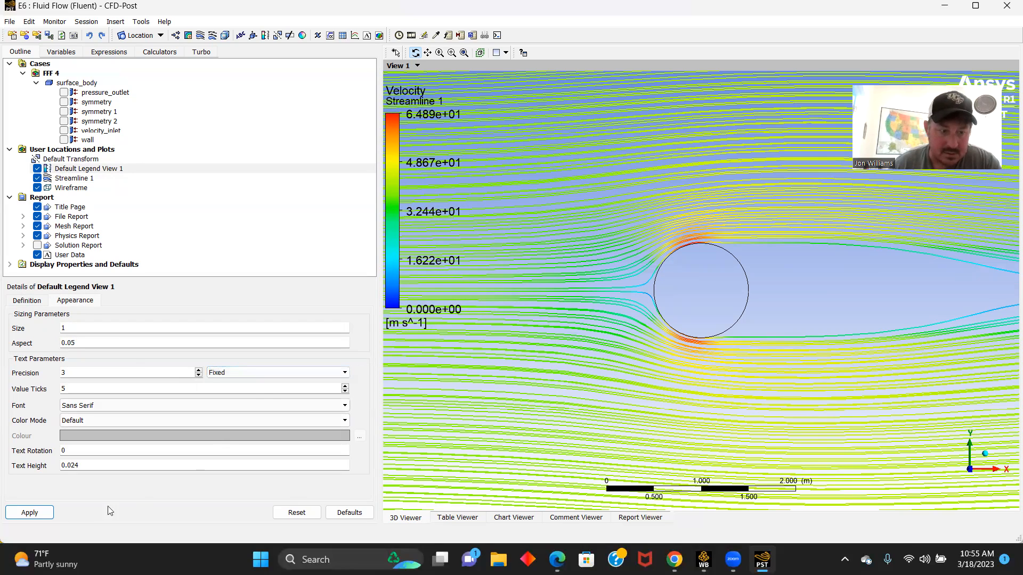
{"action": "left_click", "coordinate": [30, 512]}
{"action": "scroll", "coordinate": [621, 351], "scroll_direction": "down", "scroll_amount": 1}
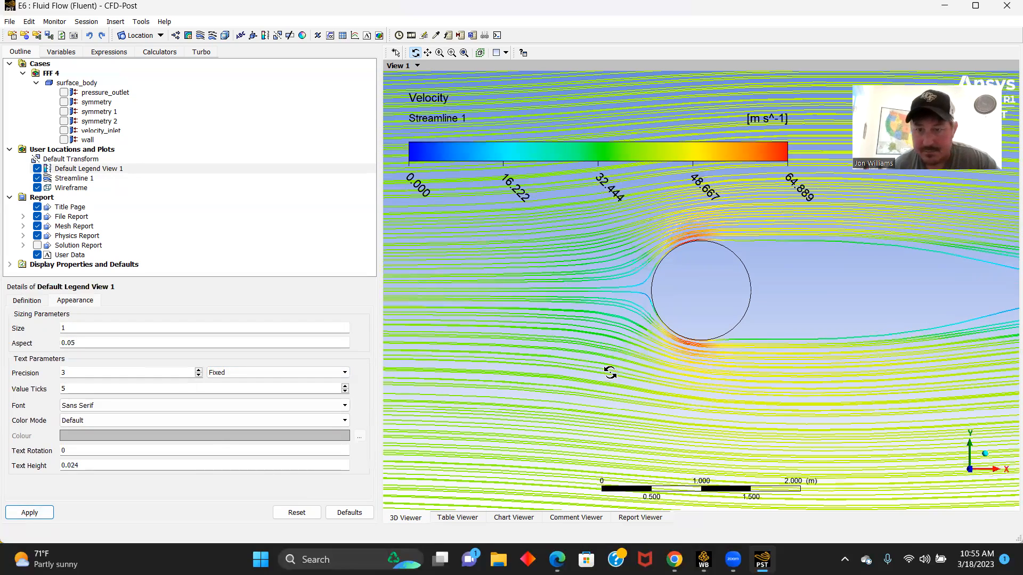
{"action": "scroll", "coordinate": [630, 341], "scroll_direction": "down", "scroll_amount": 1}
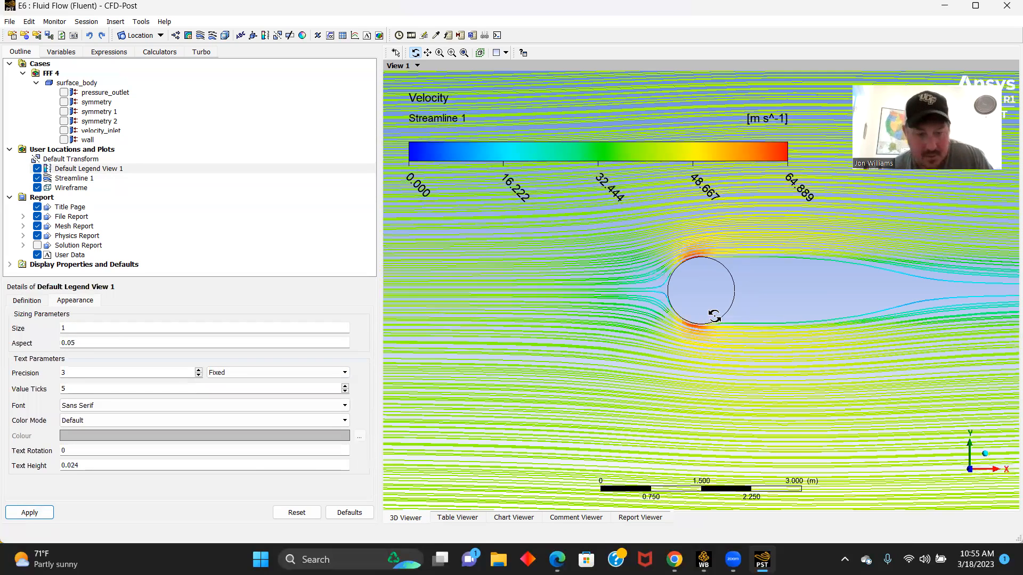
- Examine the streamlines around the circle and its wake, and hide Streamline 1
{"action": "scroll", "coordinate": [714, 311], "scroll_direction": "down", "scroll_amount": 1}
{"action": "middle_click_drag", "start_coordinate": [720, 309], "coordinate": [571, 300], "text": "ctrl"}
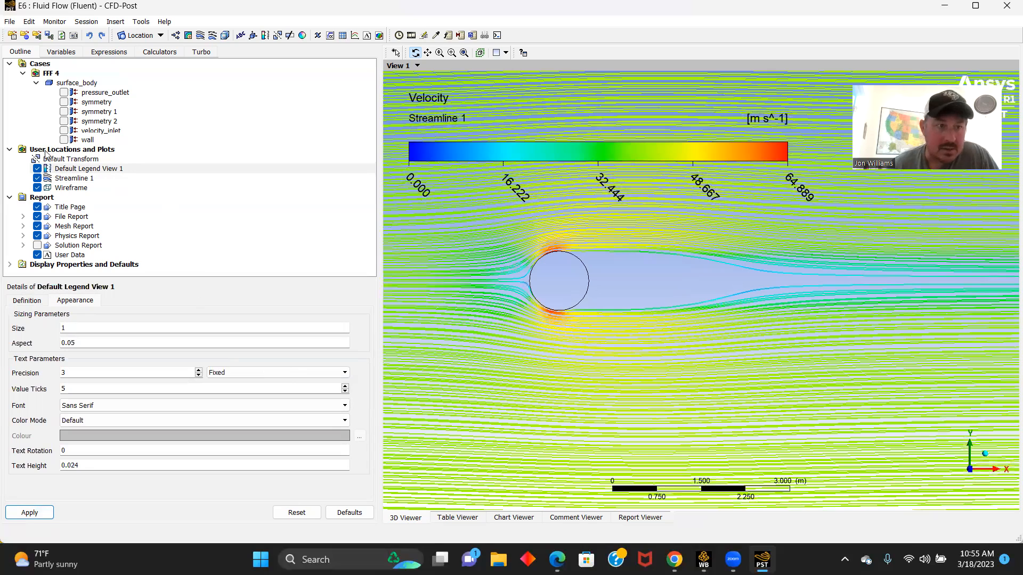
{"action": "left_click", "coordinate": [38, 178]}
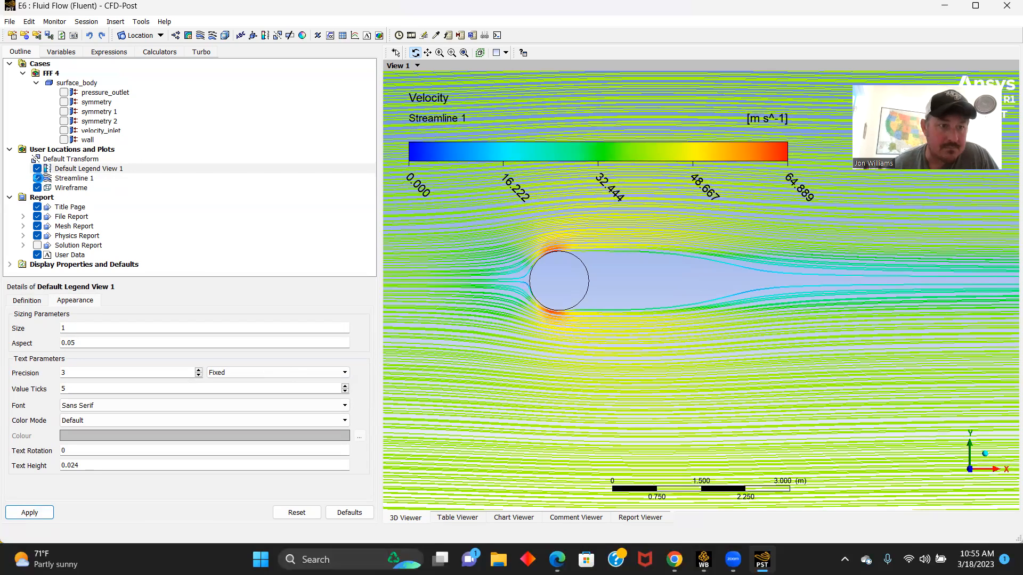
- Create a Velocity contour plot on symmetry 1 with 750 contours and global range, and inspect the flow around the circle
{"action": "left_click", "coordinate": [188, 35]}
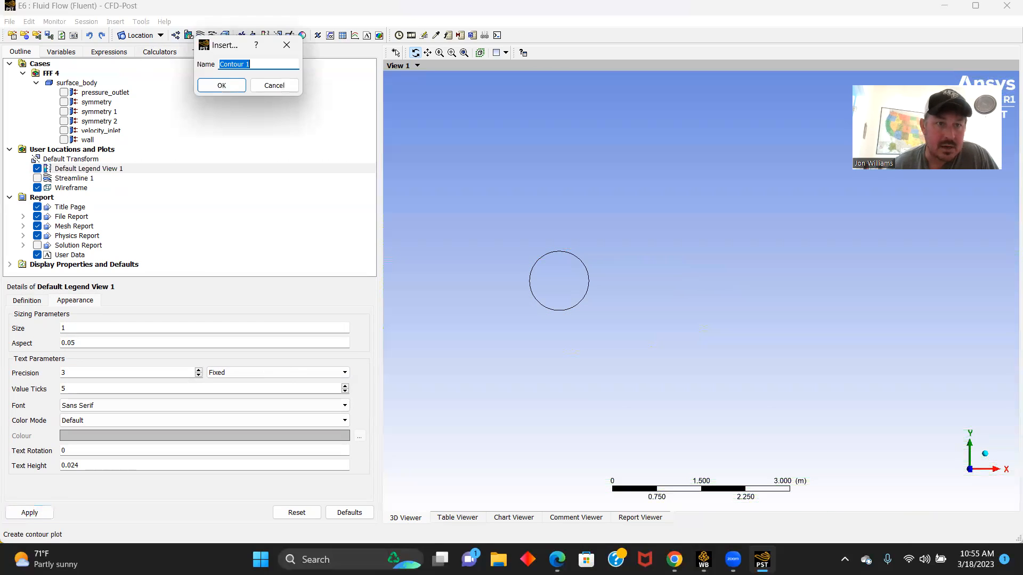
{"action": "left_click", "coordinate": [223, 85]}
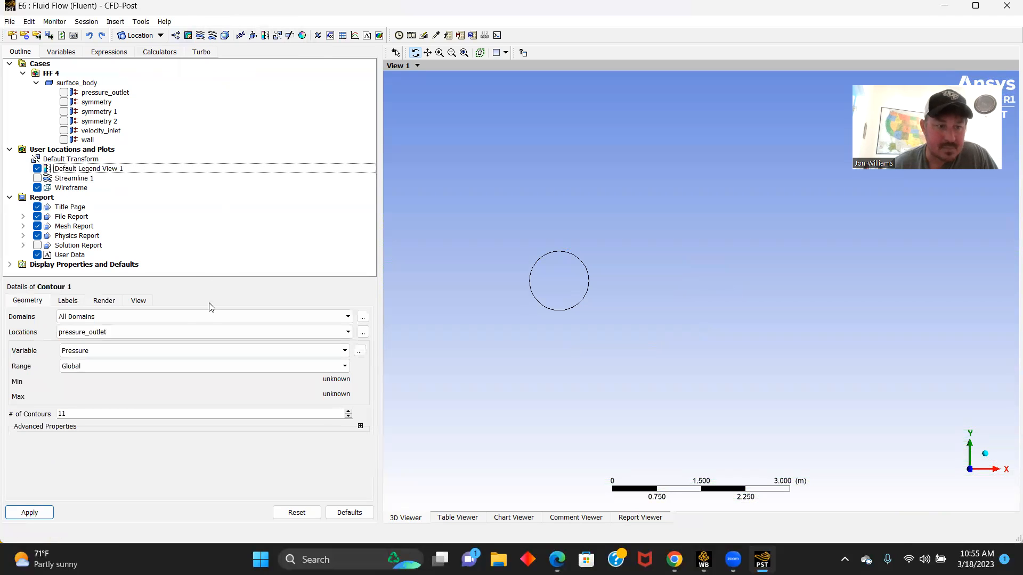
{"action": "left_click", "coordinate": [349, 332]}
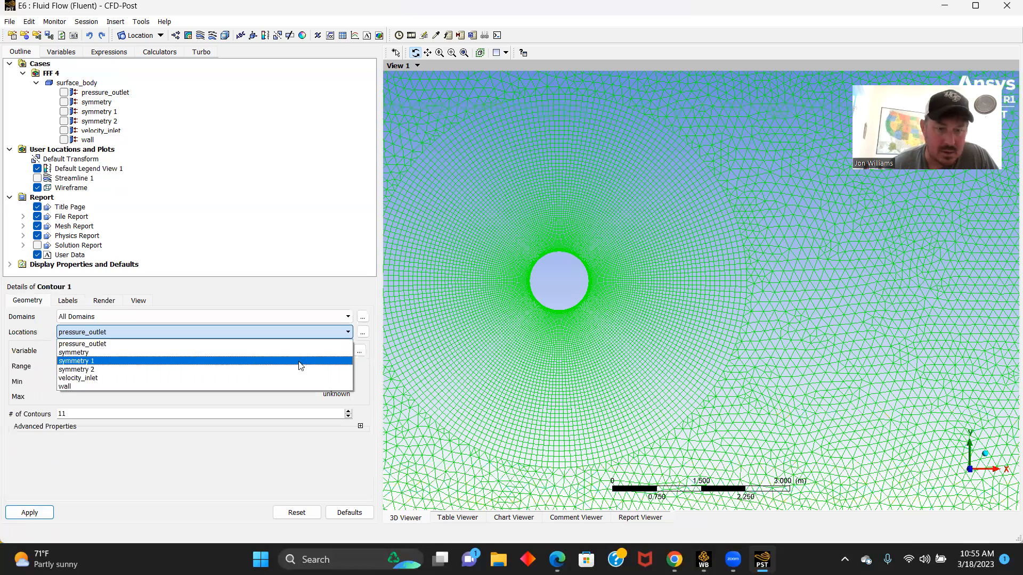
{"action": "key", "text": "Return"}
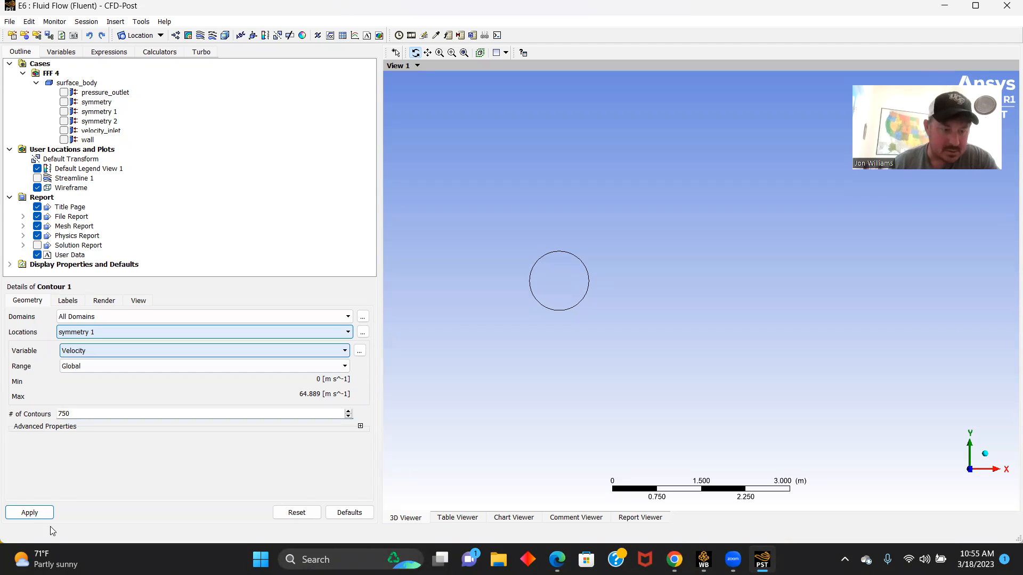
{"action": "left_click", "coordinate": [26, 510]}
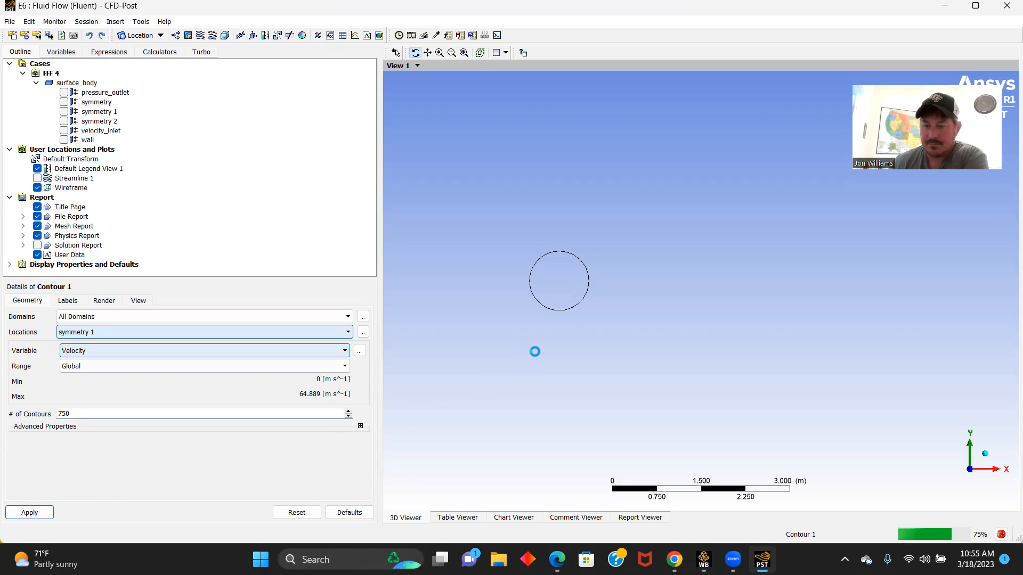
{"action": "scroll", "coordinate": [570, 342], "scroll_direction": "down", "scroll_amount": 3}
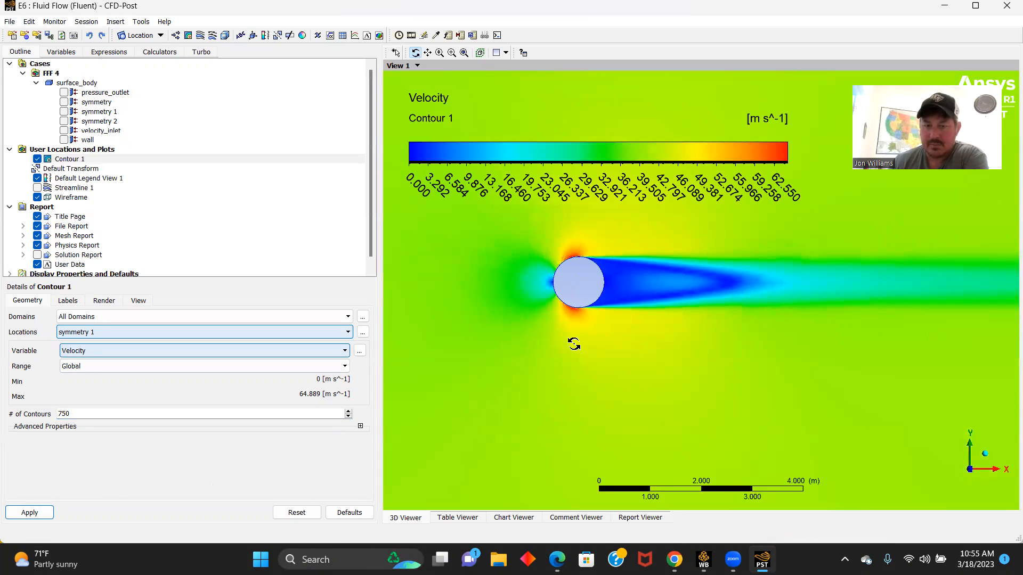
{"action": "scroll", "coordinate": [572, 342], "scroll_direction": "up", "scroll_amount": 3}
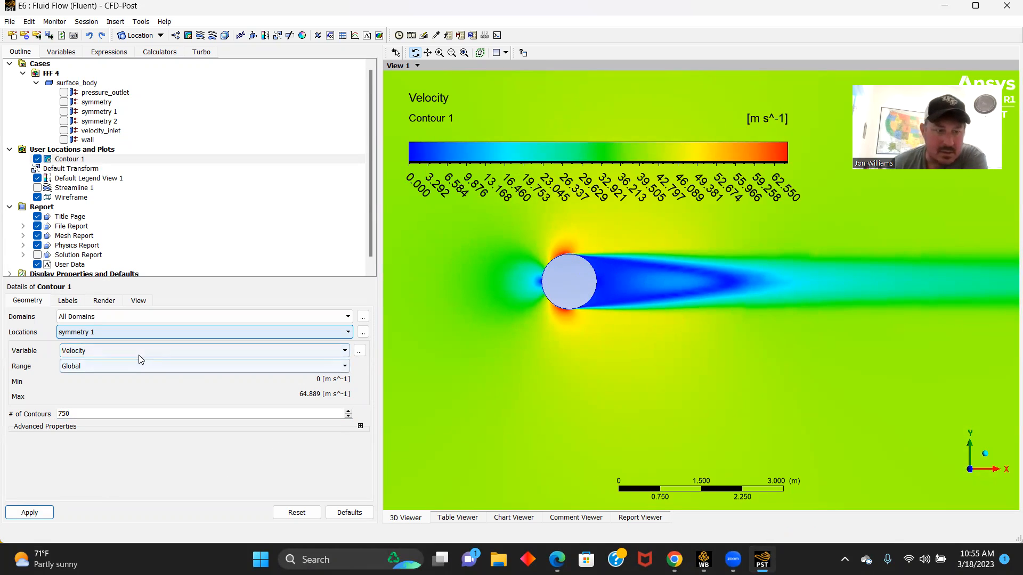
- Switch the contour plot's variable to Pressure and inspect the pressure field around the circle
{"action": "left_click", "coordinate": [344, 351]}
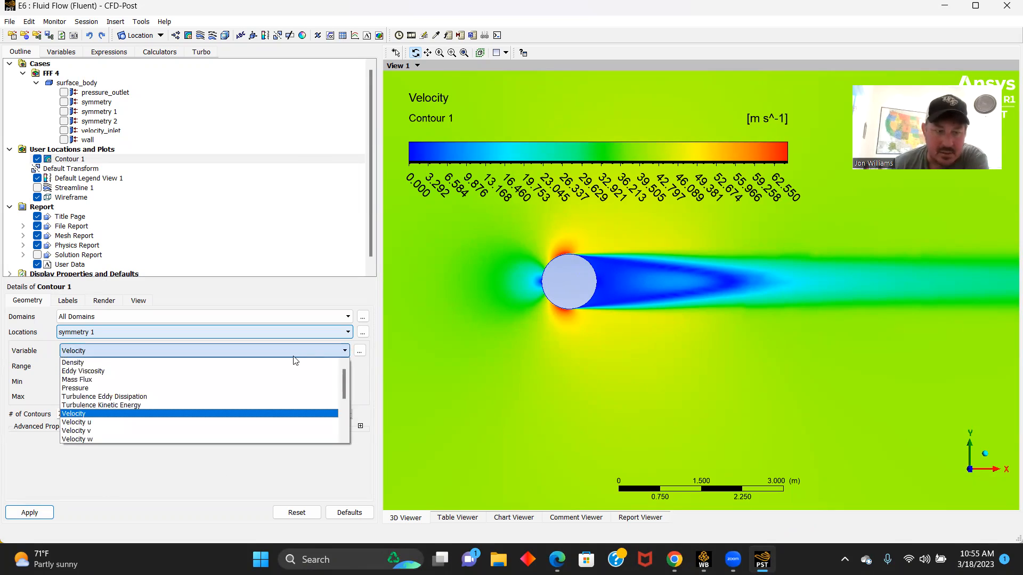
{"action": "left_click", "coordinate": [85, 388]}
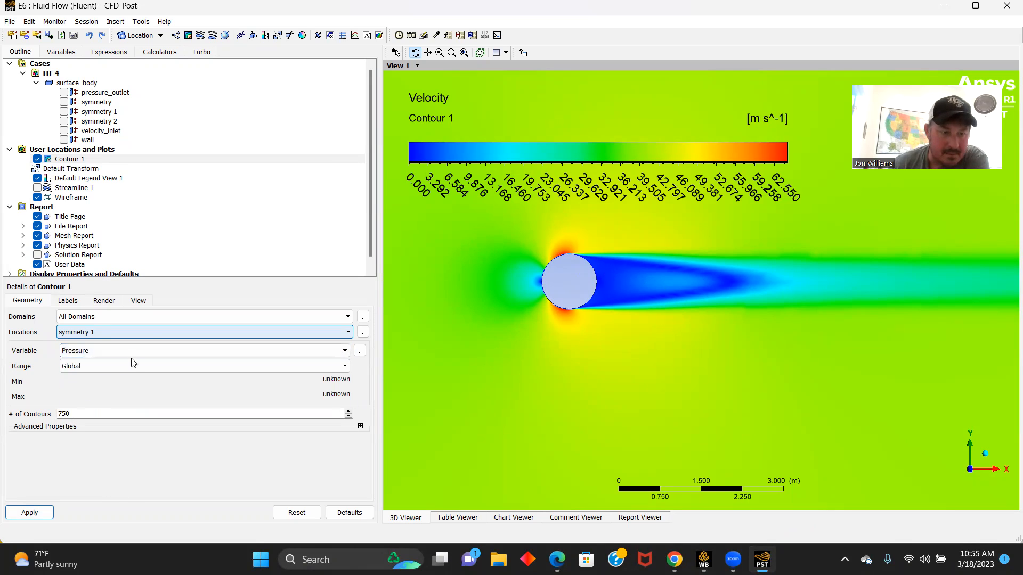
{"action": "left_click", "coordinate": [38, 517]}
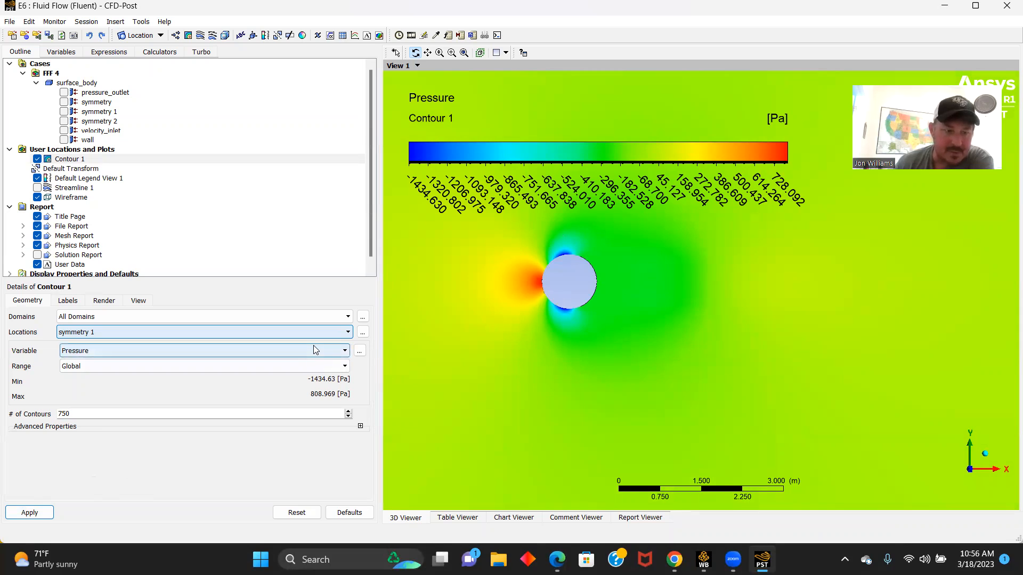
{"action": "scroll", "coordinate": [322, 351], "scroll_direction": "down", "scroll_amount": 1}
{"action": "scroll", "coordinate": [585, 372], "scroll_direction": "down", "scroll_amount": 8}
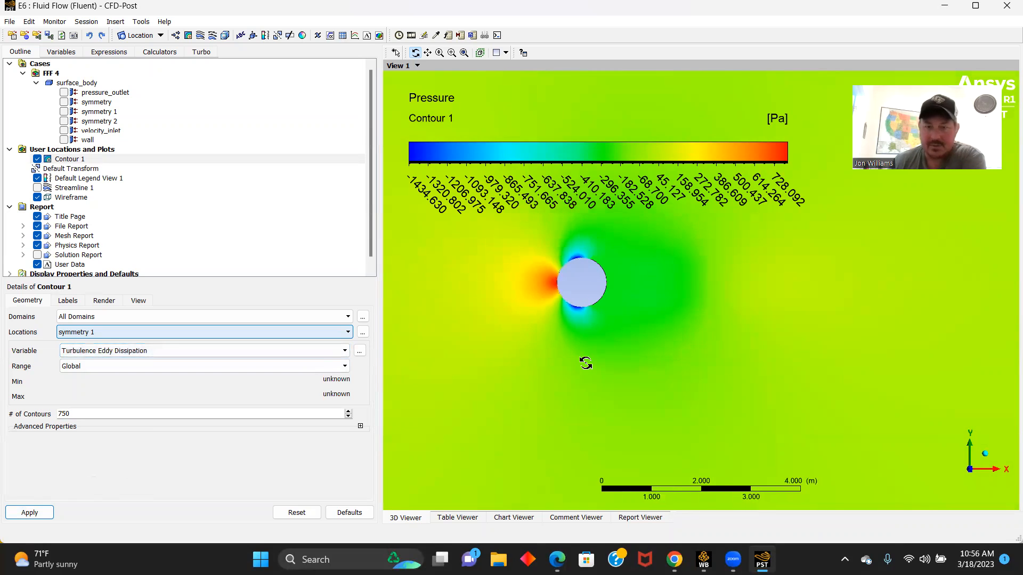
{"action": "scroll", "coordinate": [579, 359], "scroll_direction": "down", "scroll_amount": 1}
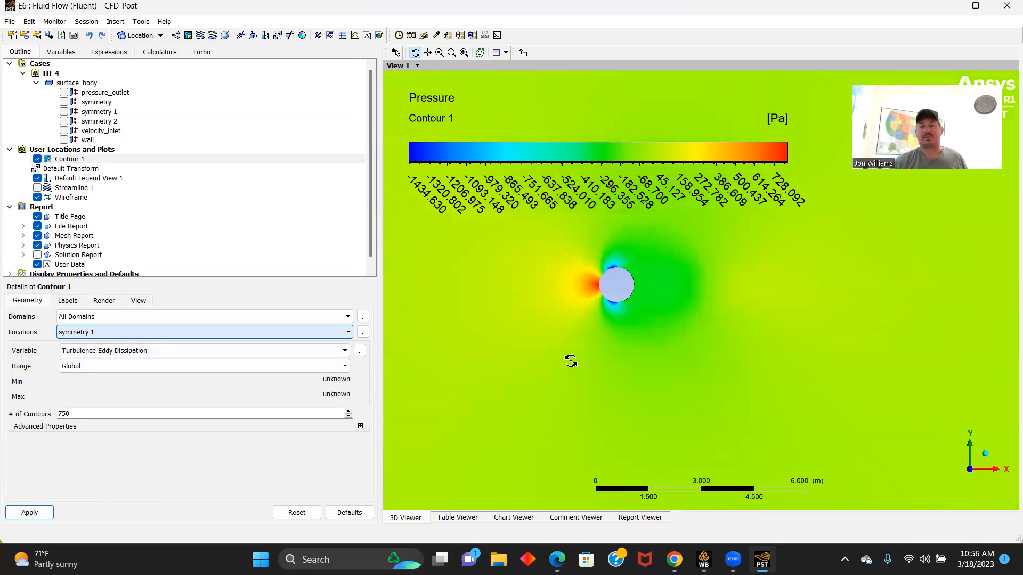